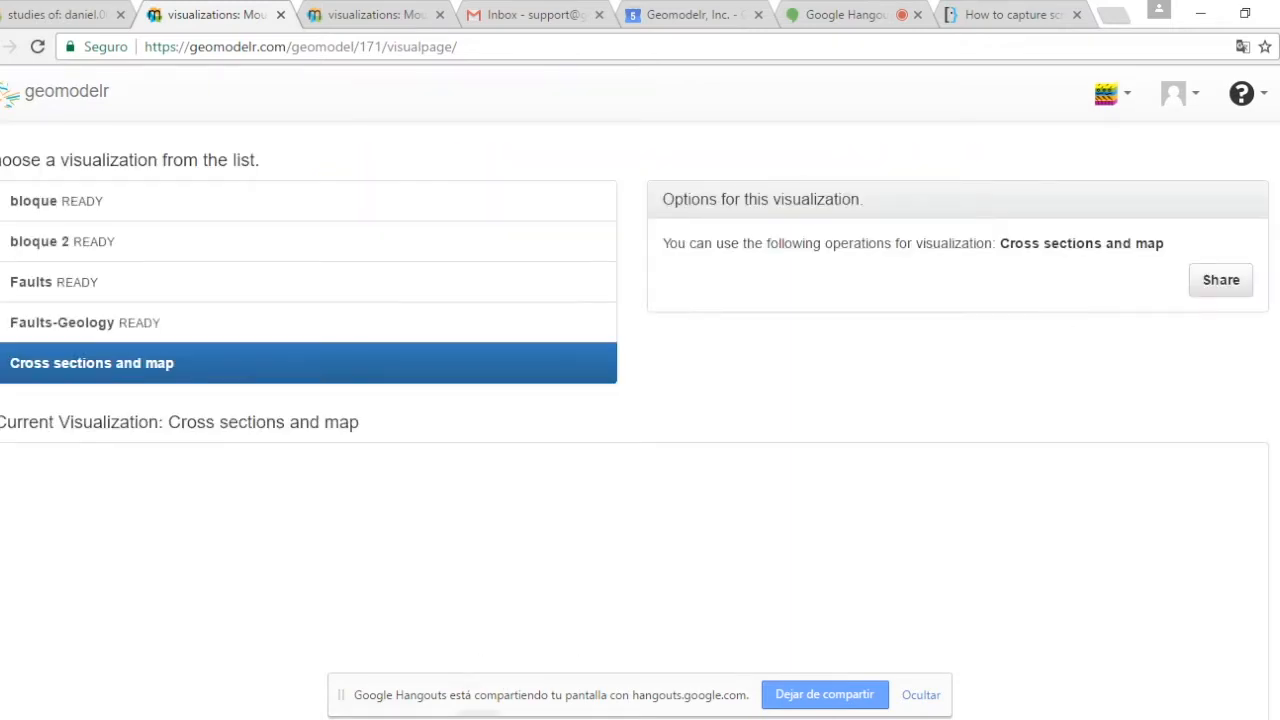
- Examine the Cross sections and map visualization by orbiting and zooming around the 3D geological model
scroll(640, 400, down, 1)
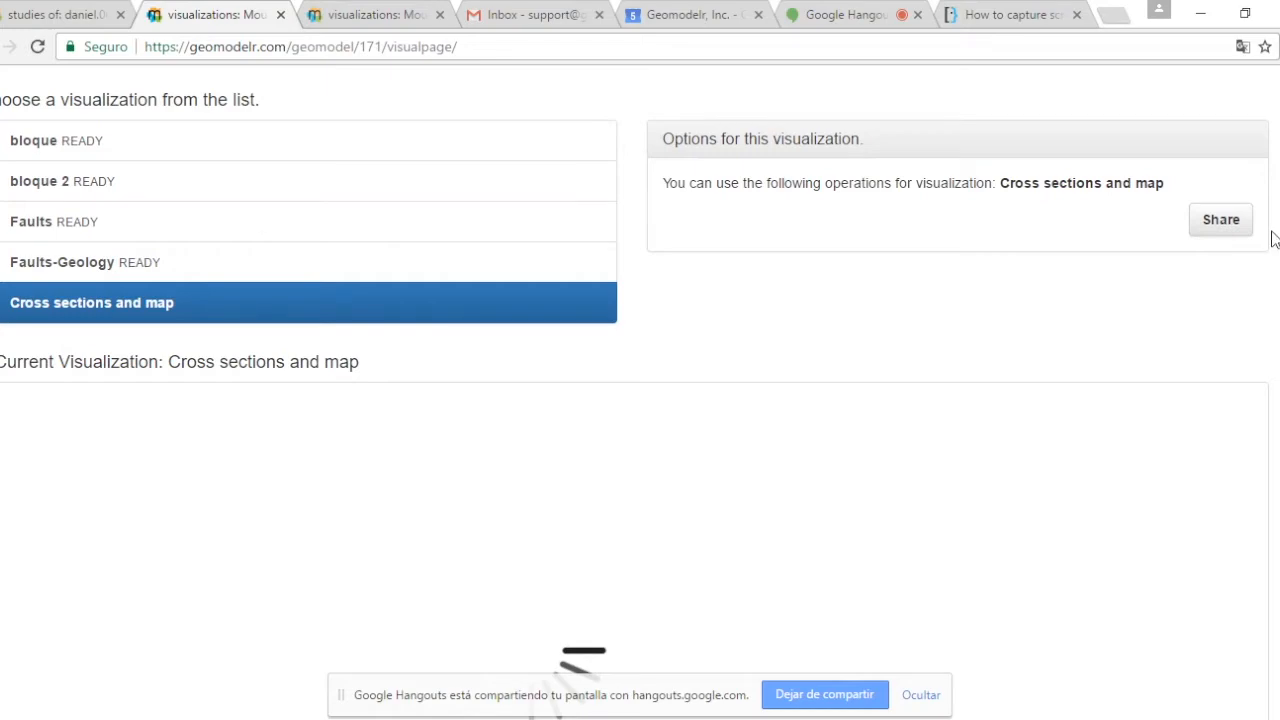
scroll(1275, 240, down, 8)
scroll(1277, 240, up, 4)
drag(848, 410, 935, 535)
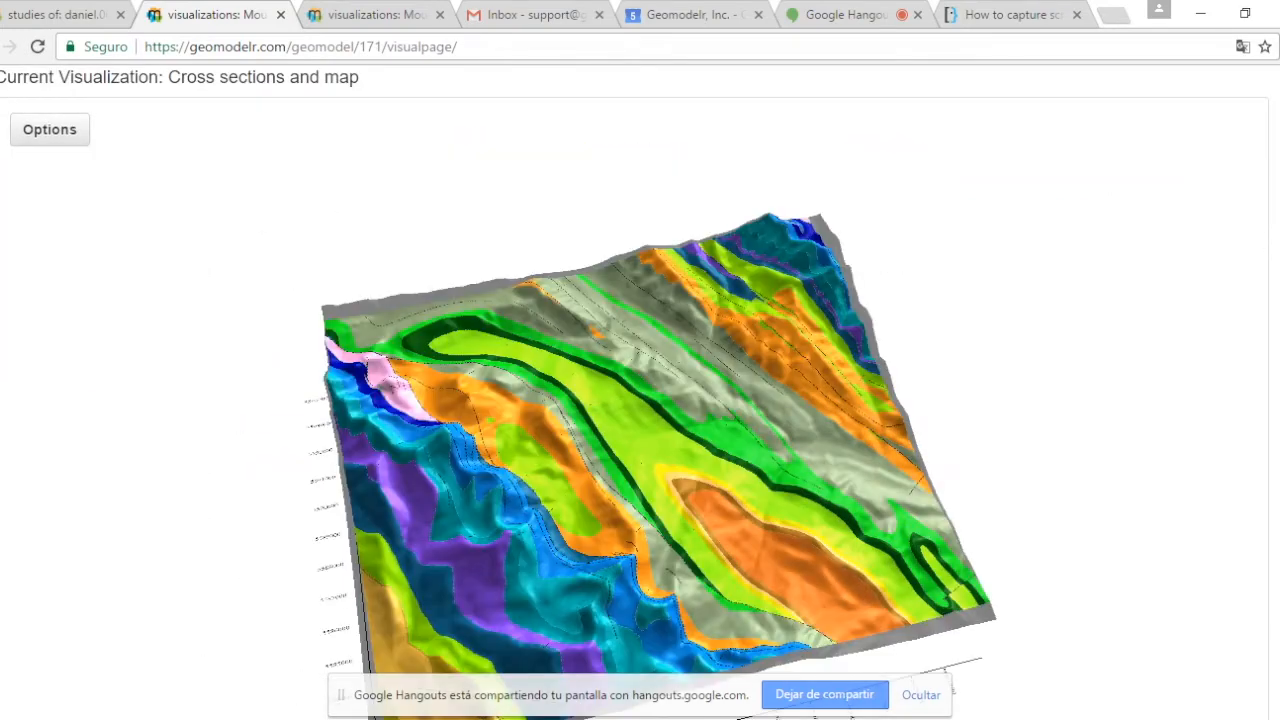
scroll(640, 400, down, 2)
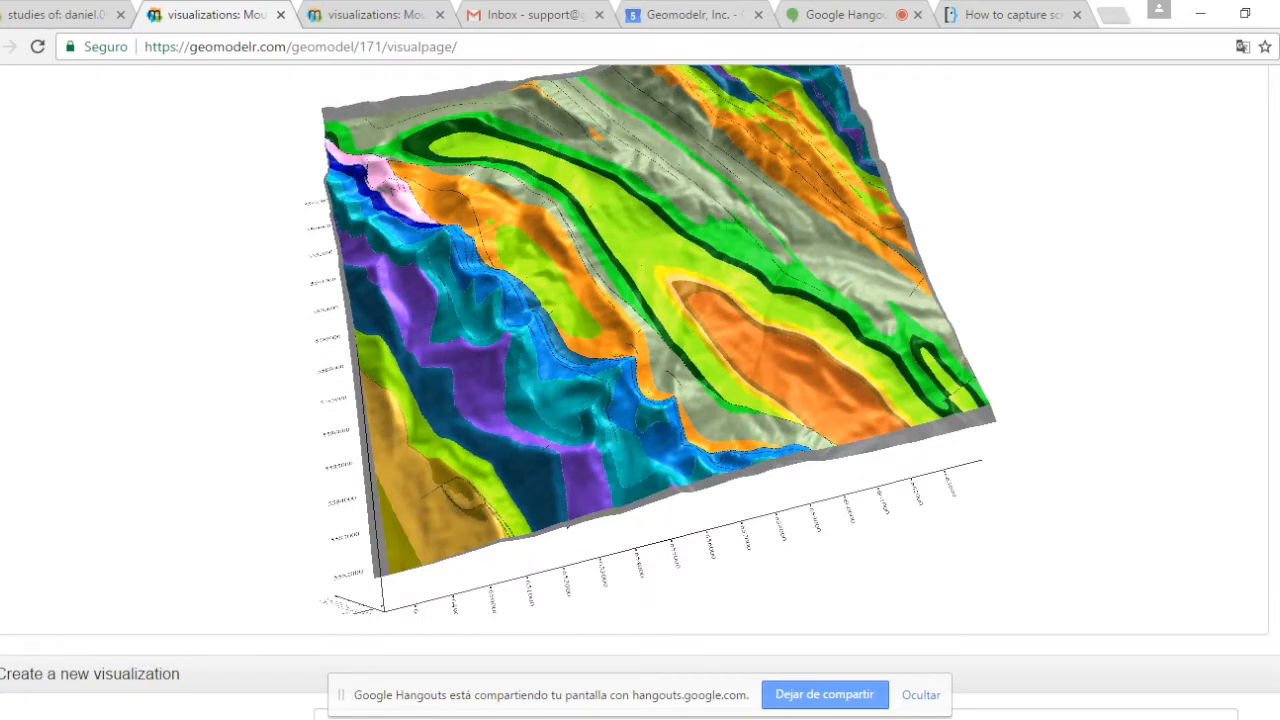
scroll(640, 380, up, 1)
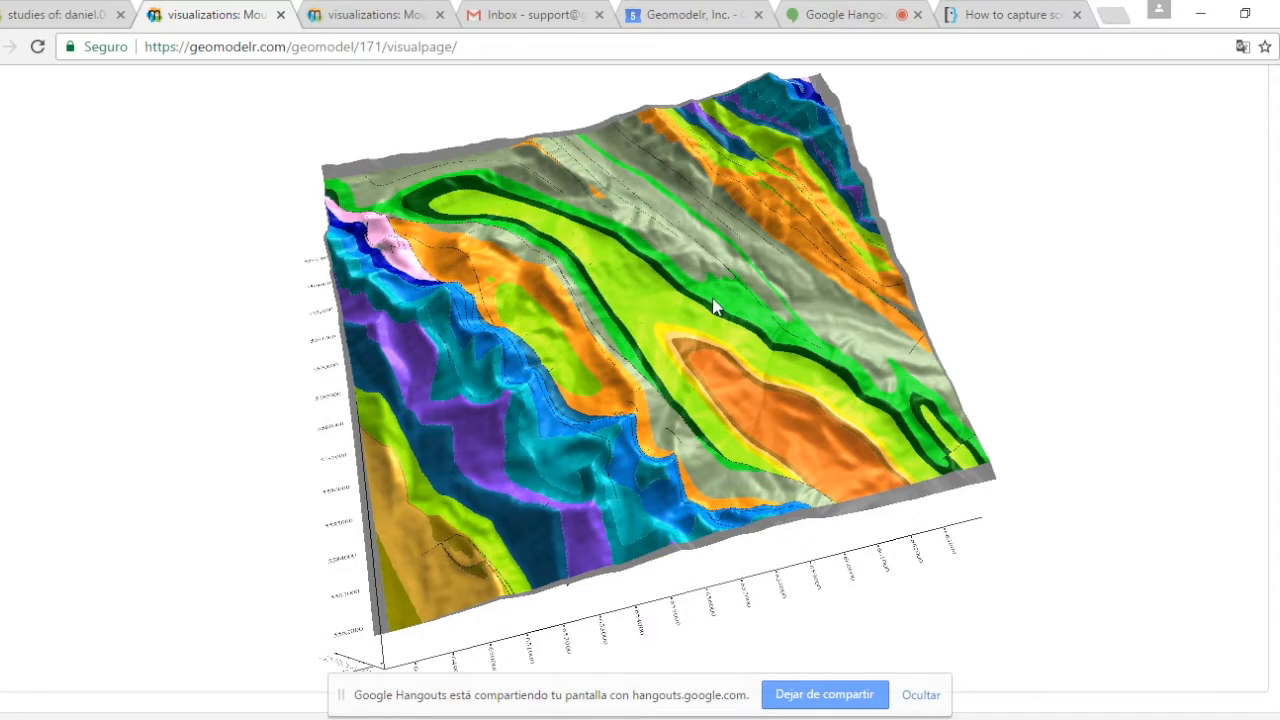
drag(706, 449, 378, 367)
drag(697, 206, 568, 312)
scroll(568, 312, up, 10)
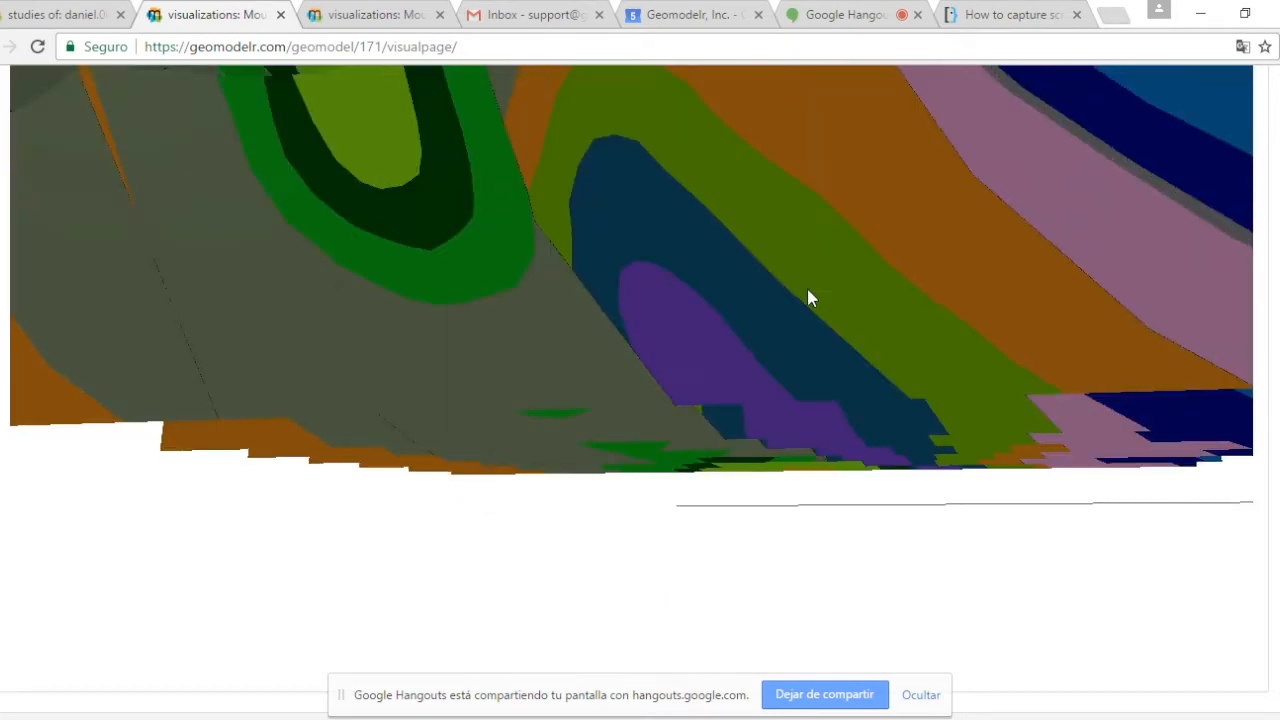
drag(807, 290, 808, 456)
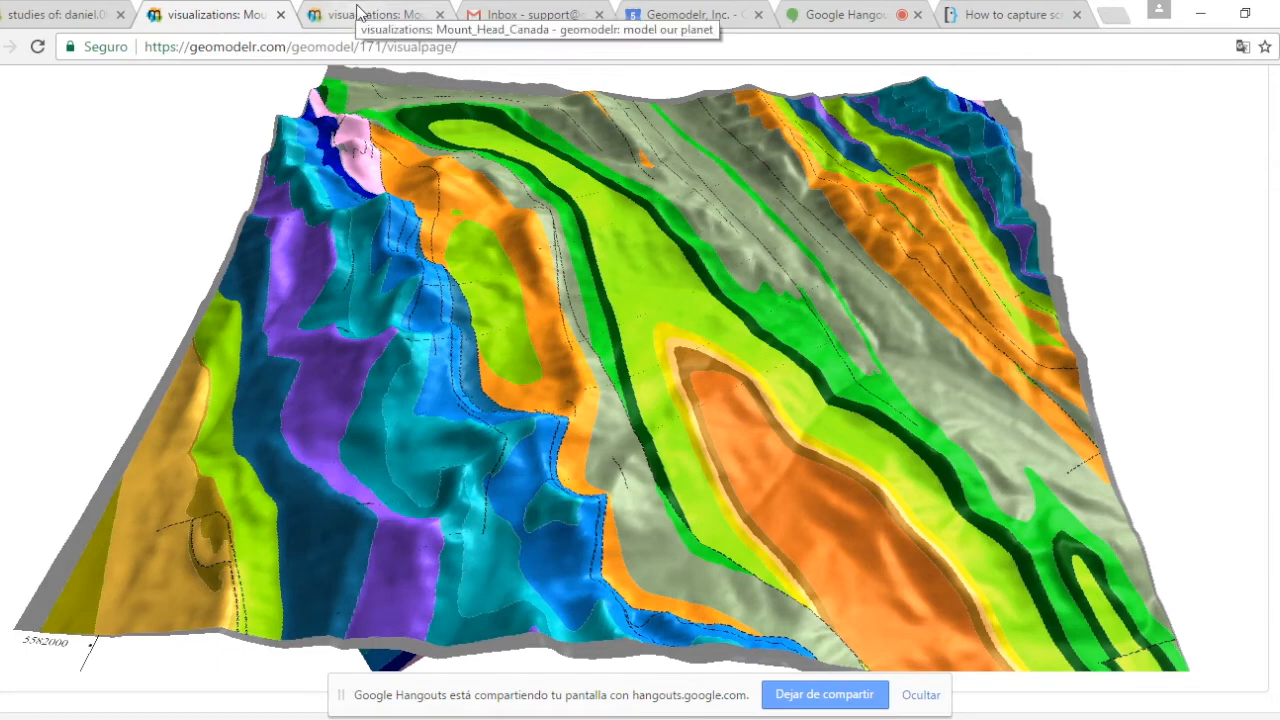
- Return to the studies page and close both open visualization pages
click(90, 14)
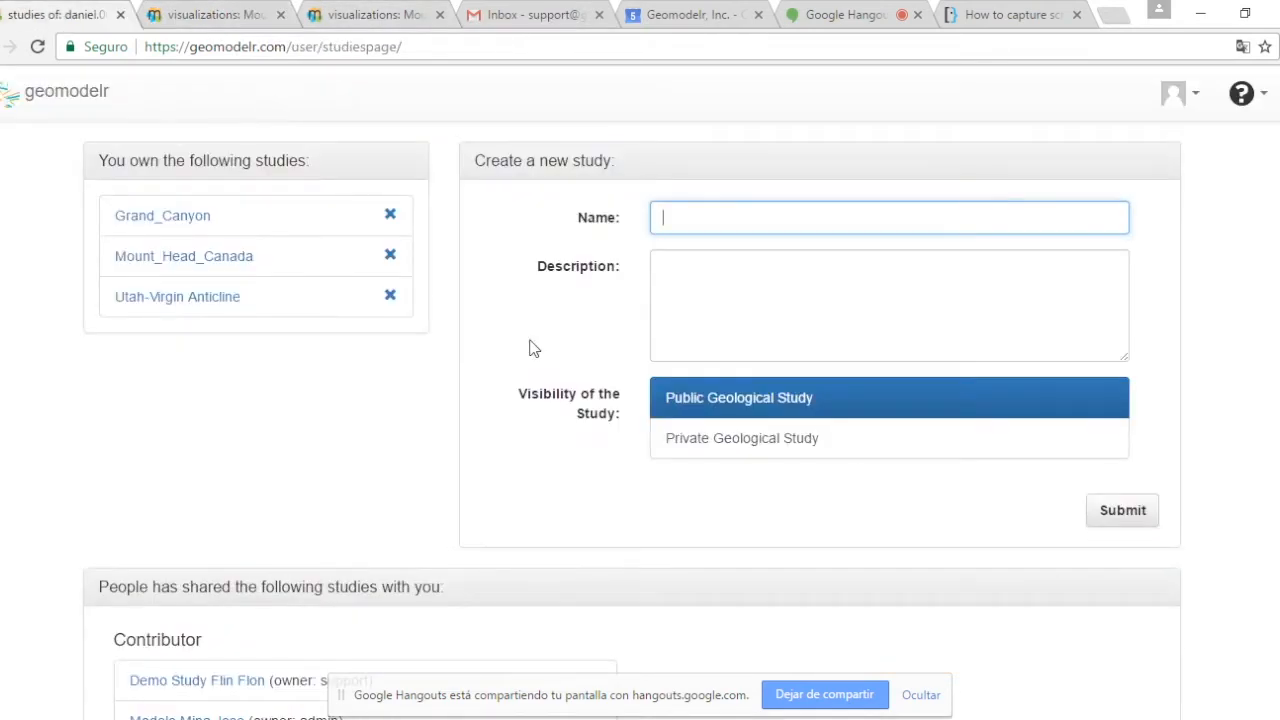
click(281, 15)
click(283, 15)
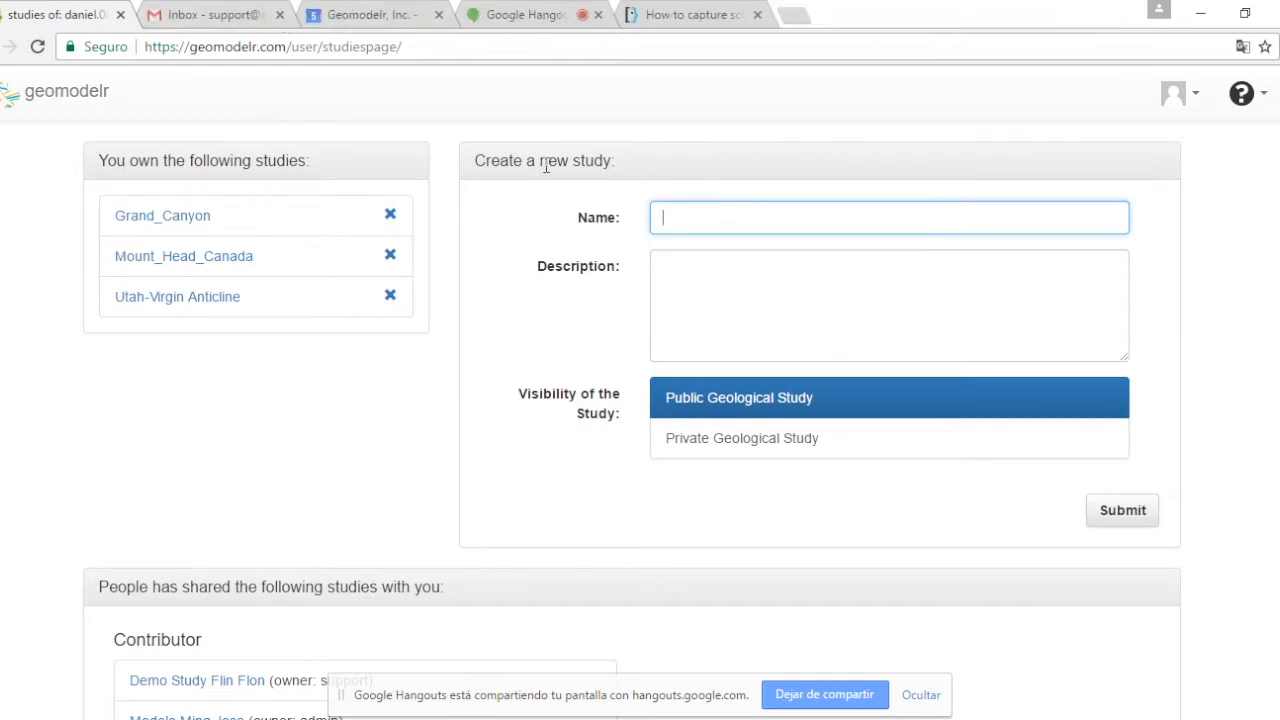
- Name the new study "Mount Head Canada 2" and describe it as "Mount Head Canada has several Synclines and Anticlines."
click(729, 211)
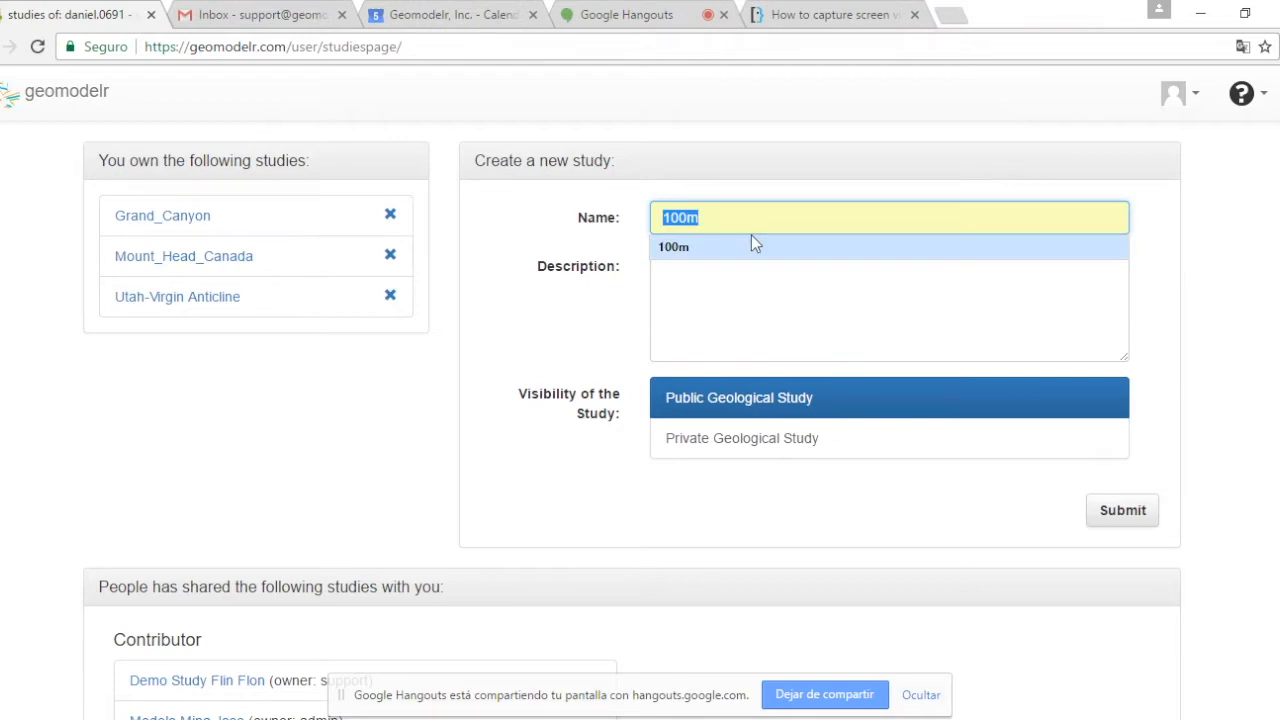
click(761, 151)
click(745, 215)
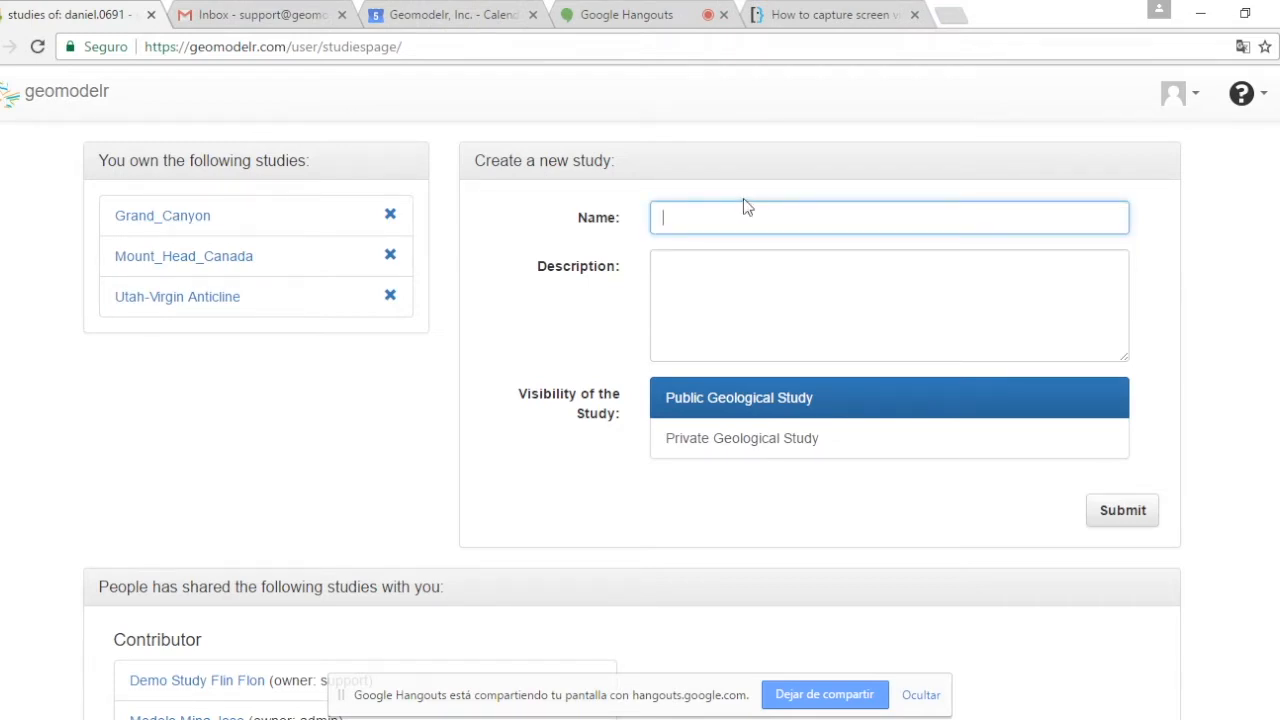
text(Mount Head Canada 2)
click(828, 304)
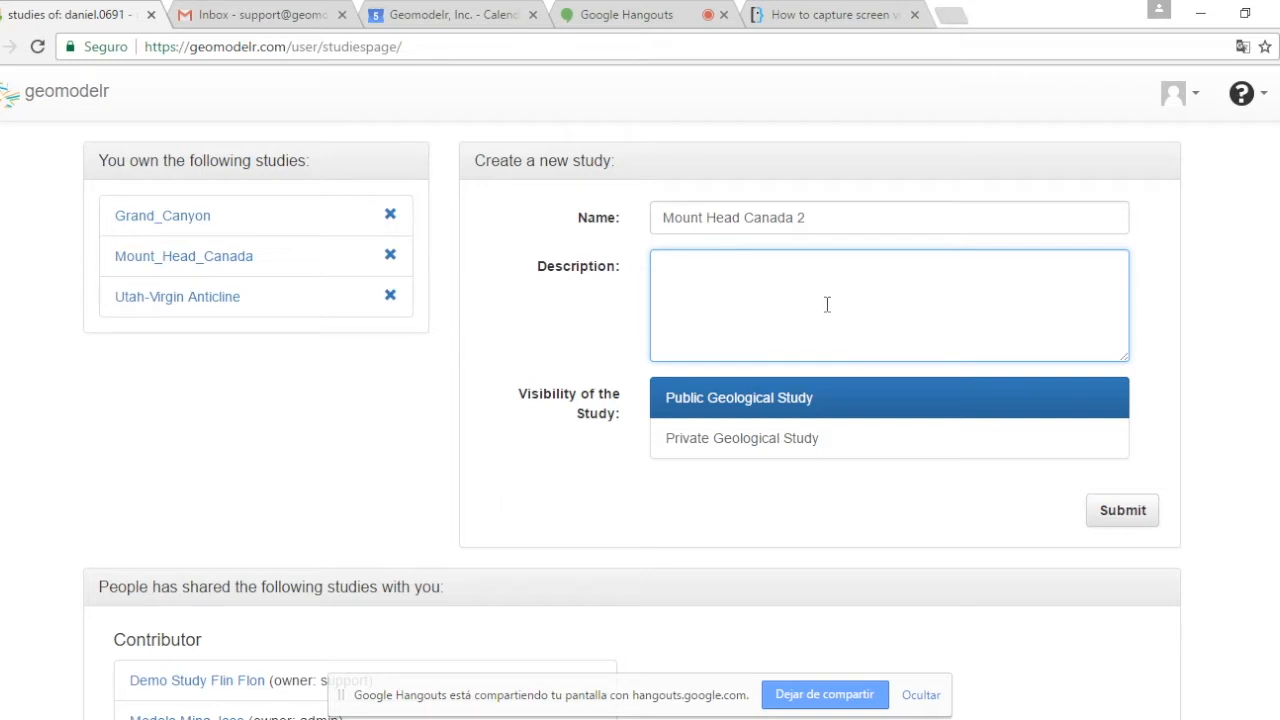
text(Mount Head Canada has several Synclines and Anticlines.)
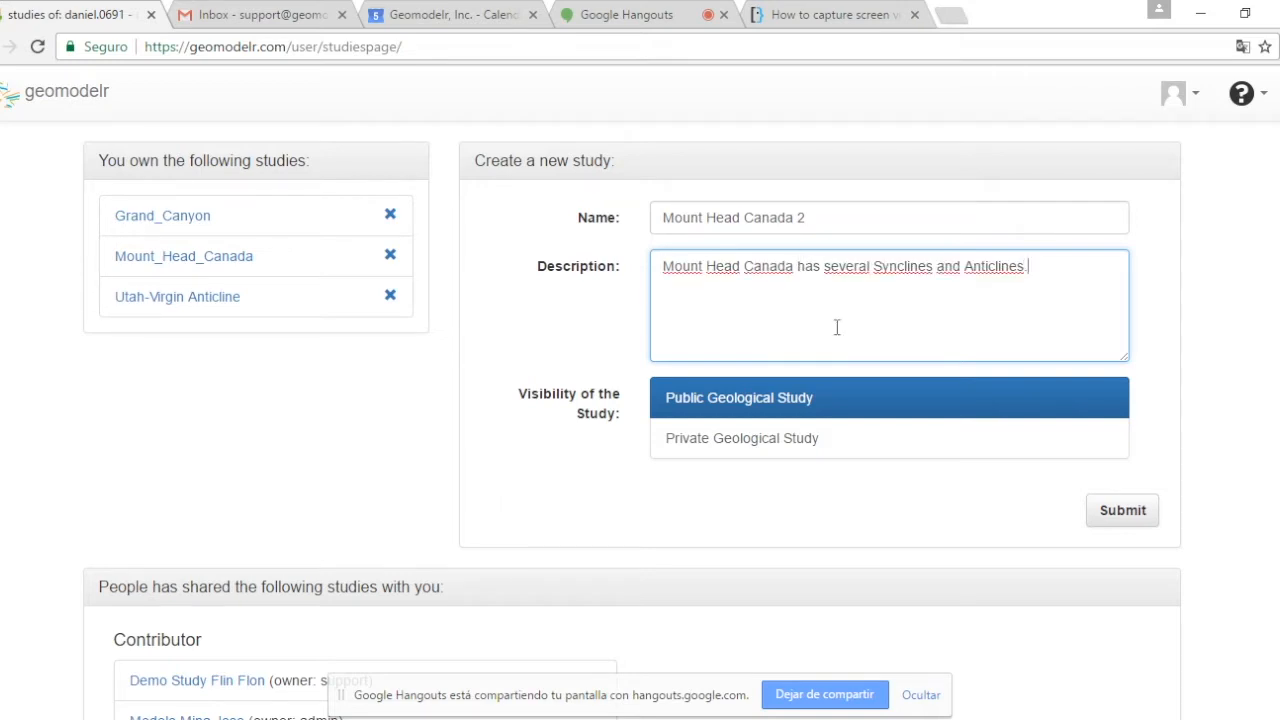
- Try to submit the study as a Private Geological Study, review the offered plans and close the plan selection
click(806, 449)
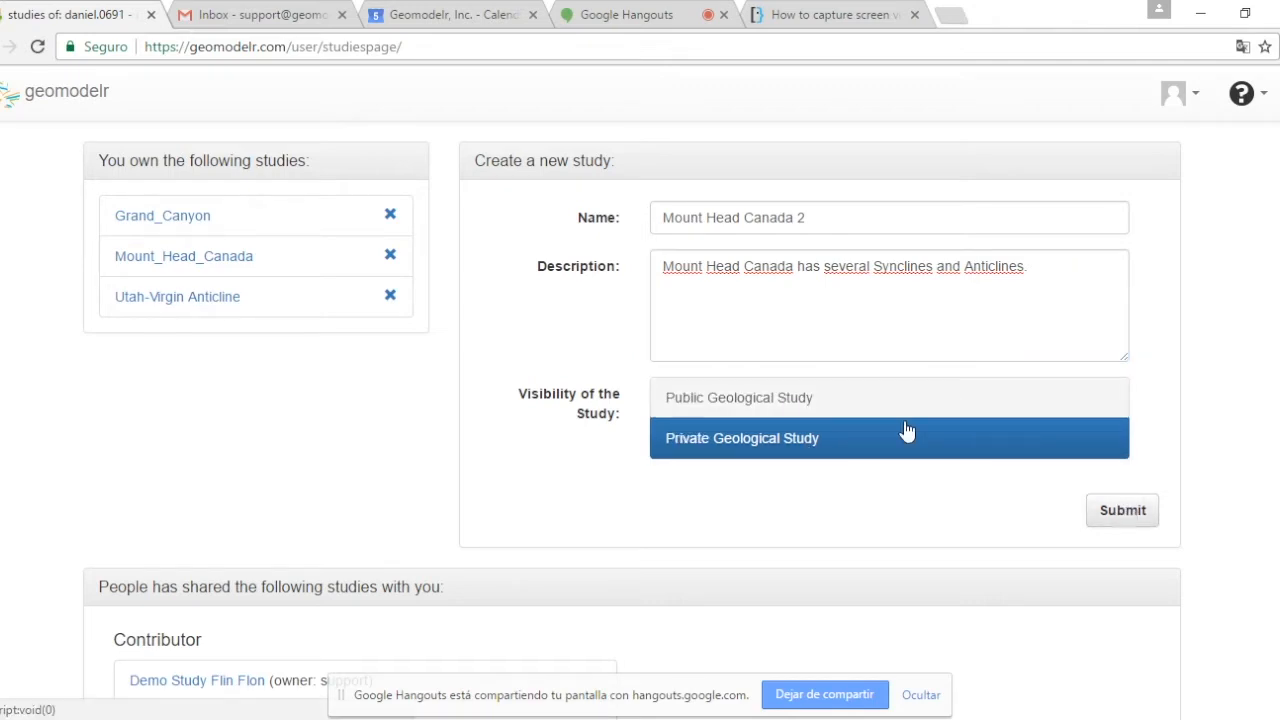
click(1133, 510)
scroll(848, 390, down, 1)
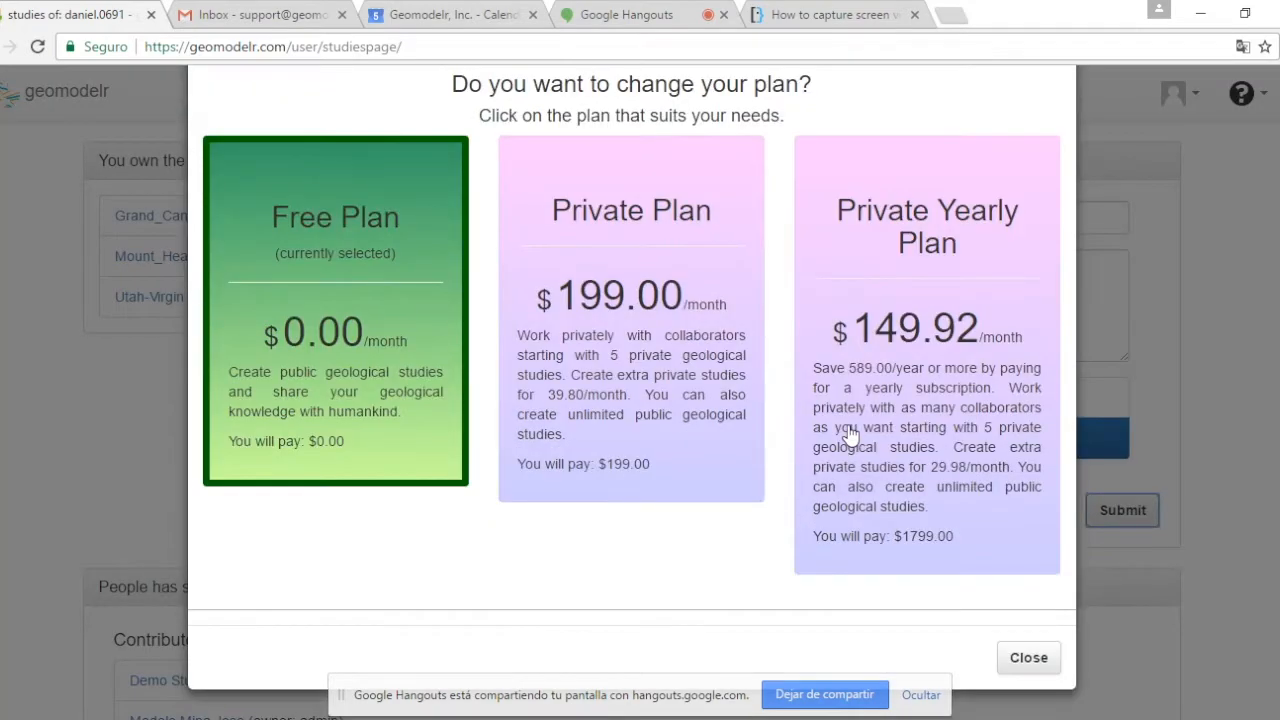
scroll(848, 433, up, 1)
scroll(848, 433, down, 1)
scroll(846, 437, up, 1)
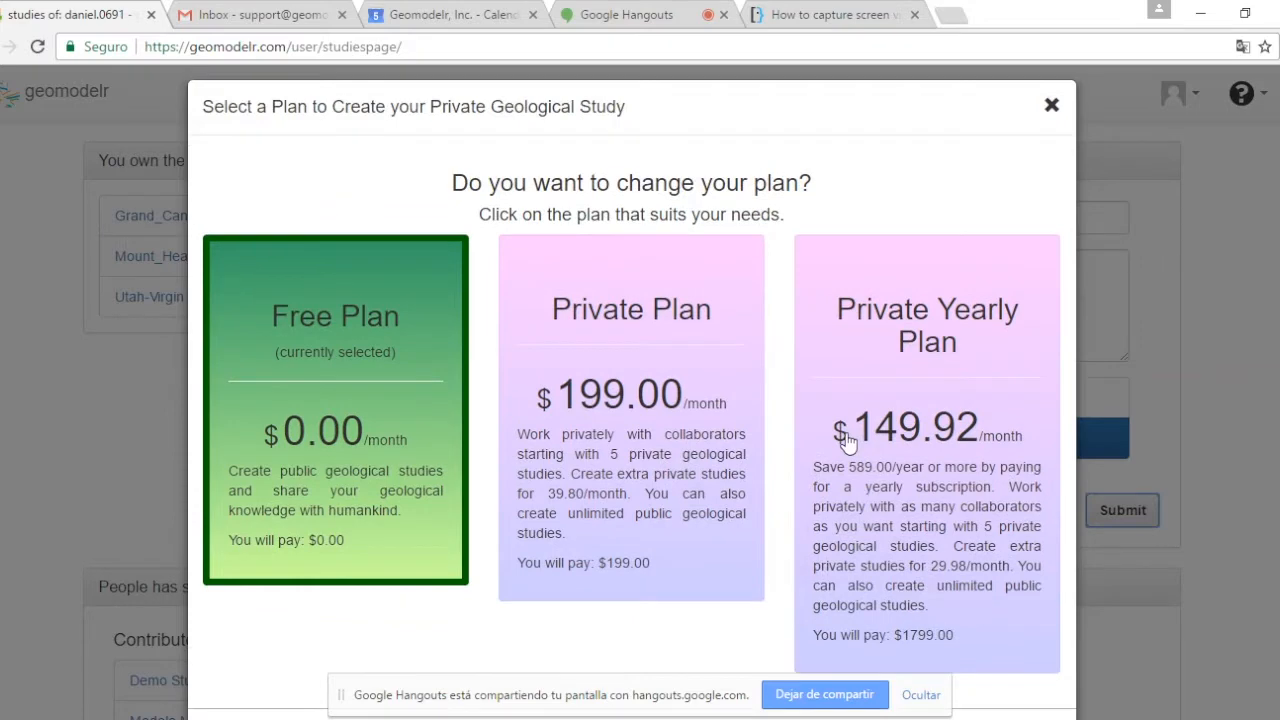
scroll(688, 368, down, 1)
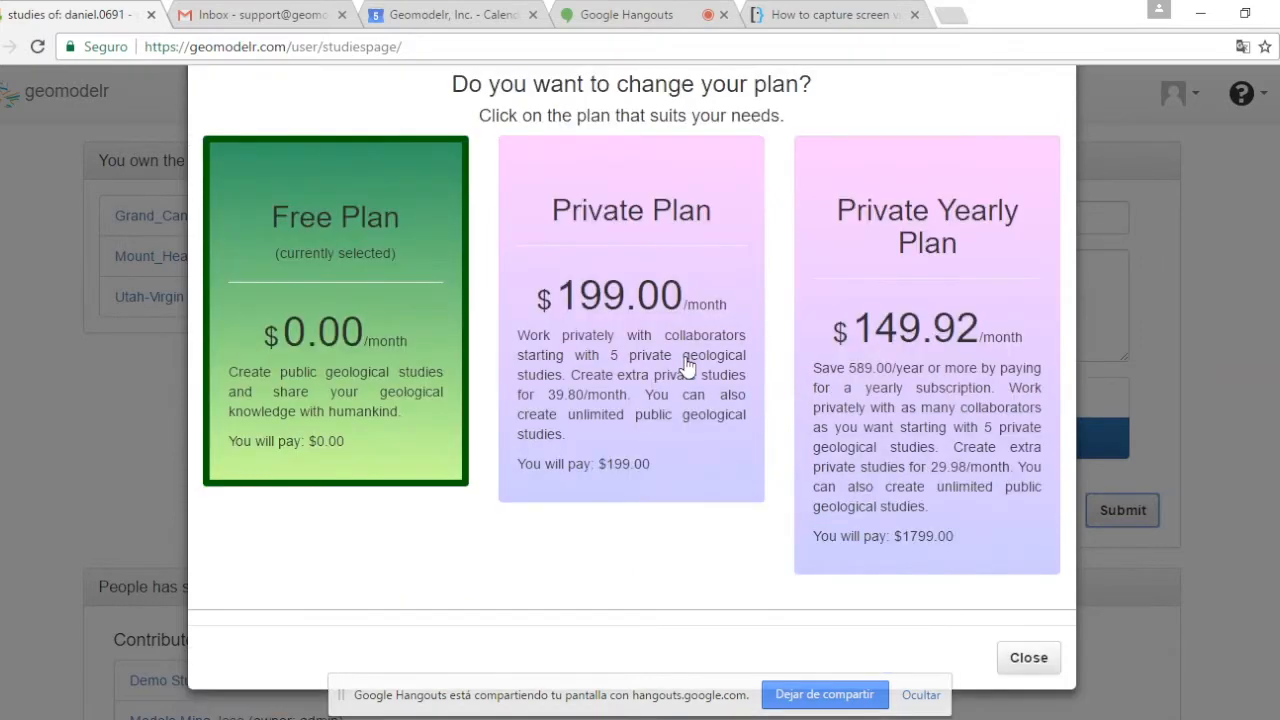
scroll(688, 368, up, 1)
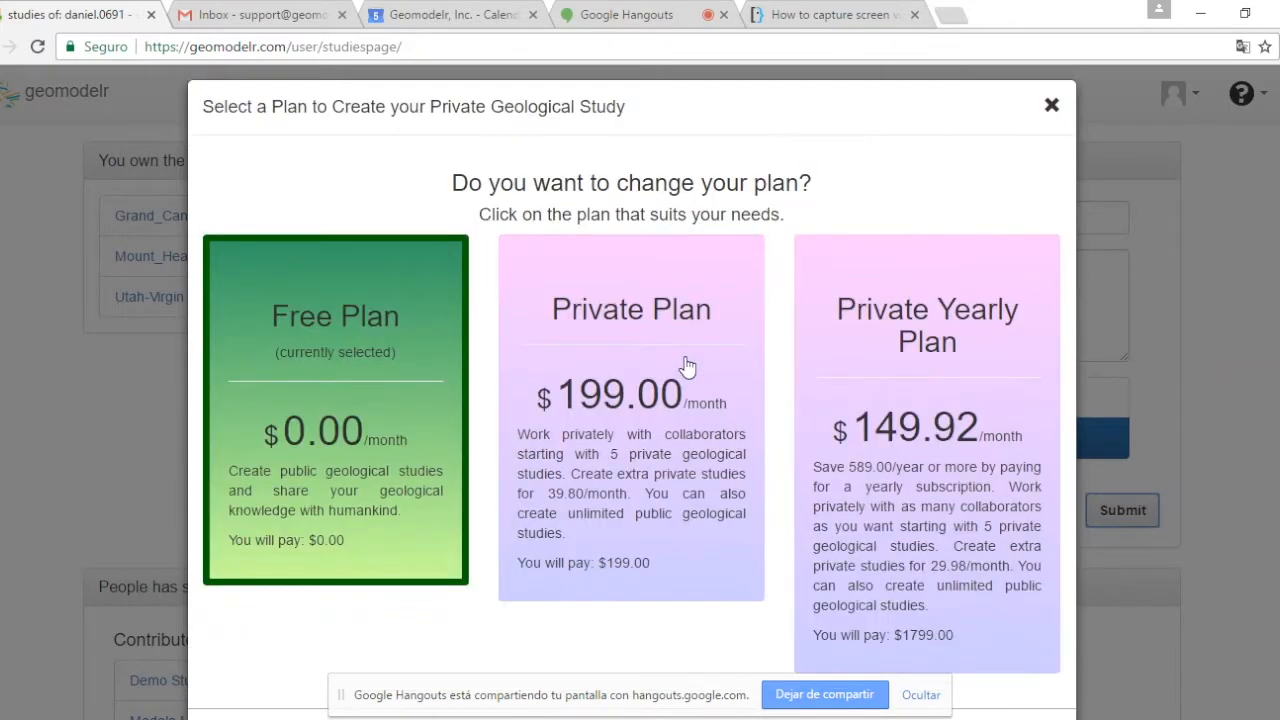
click(1052, 107)
click(1062, 271)
triple_click(1062, 271)
click(1074, 271)
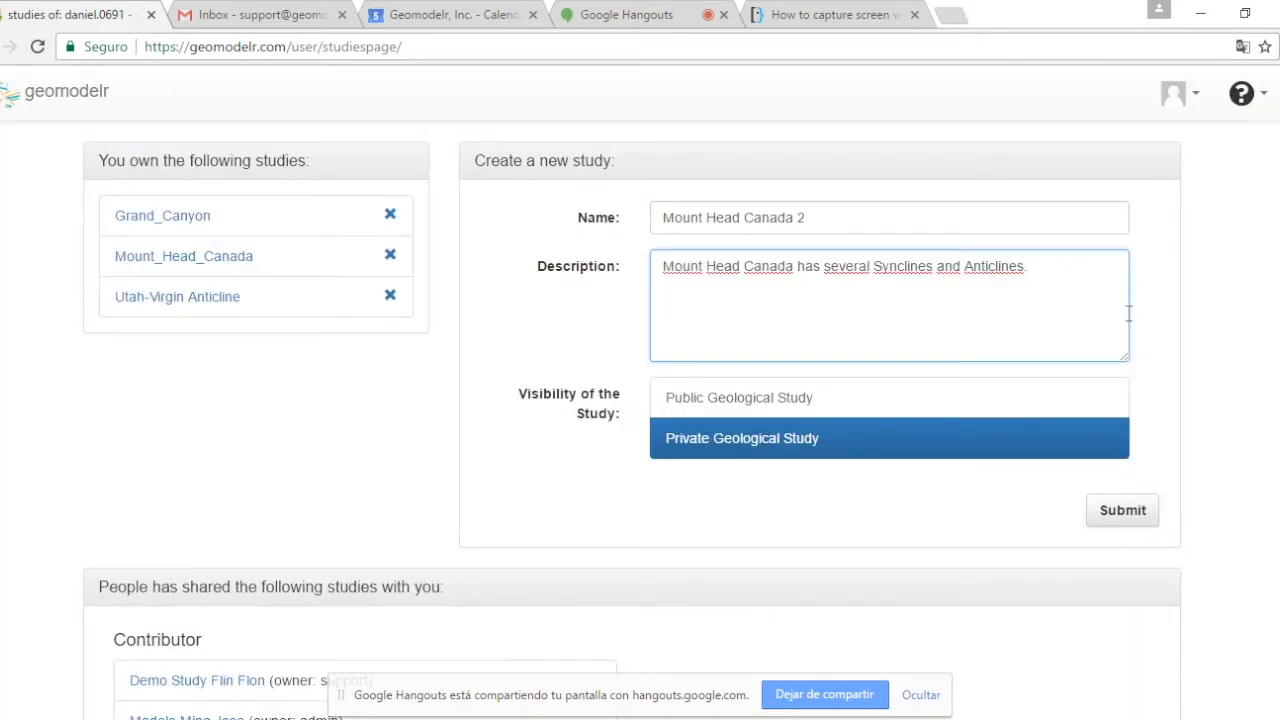
- Set the study's visibility to Public Geological Study, submit it and open its page
click(1011, 410)
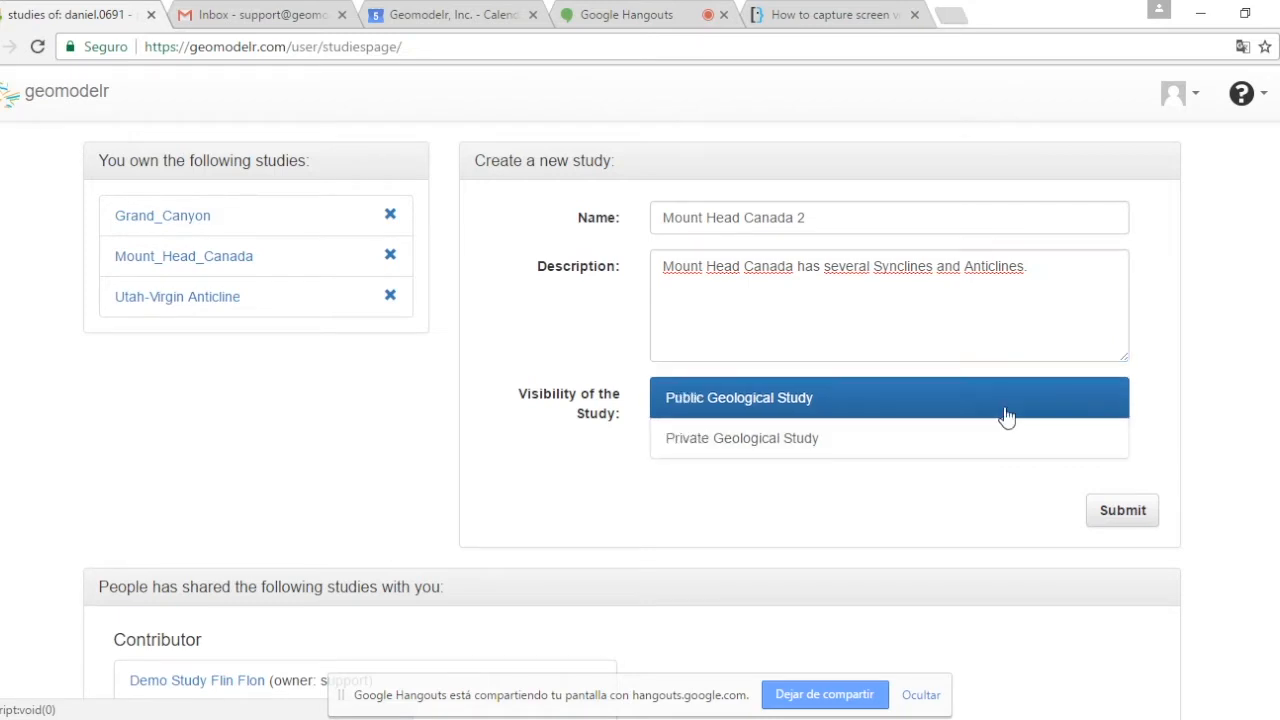
click(1123, 512)
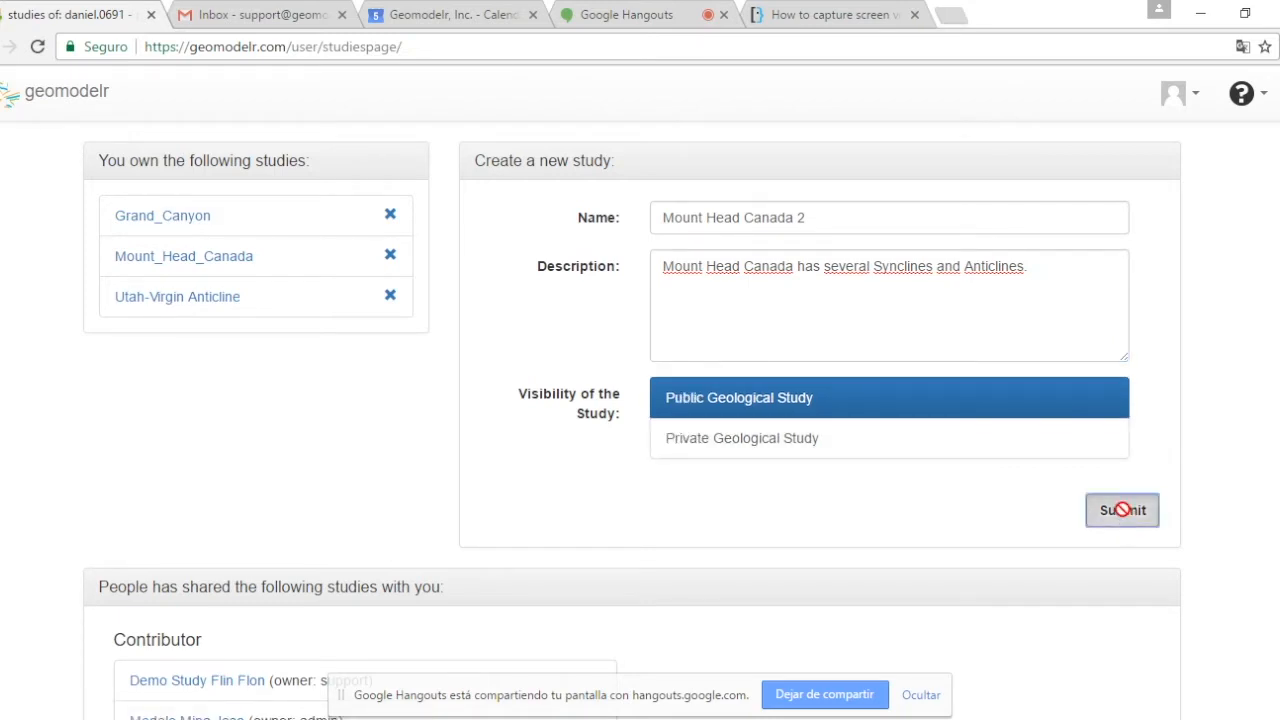
click(683, 228)
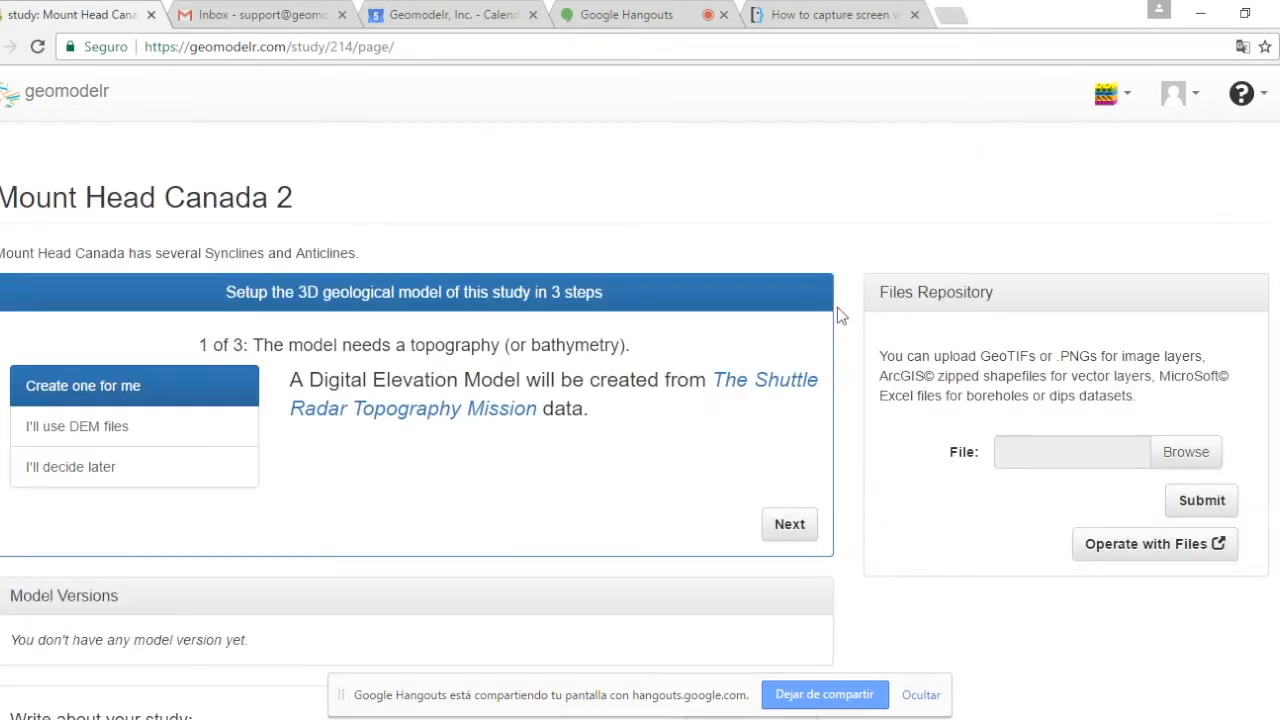
- Look over the study page's model setup, model versions, articles, permissions and files repository sections, hiding the screen-sharing notice
scroll(852, 290, down, 4)
scroll(852, 290, up, 4)
scroll(851, 292, down, 4)
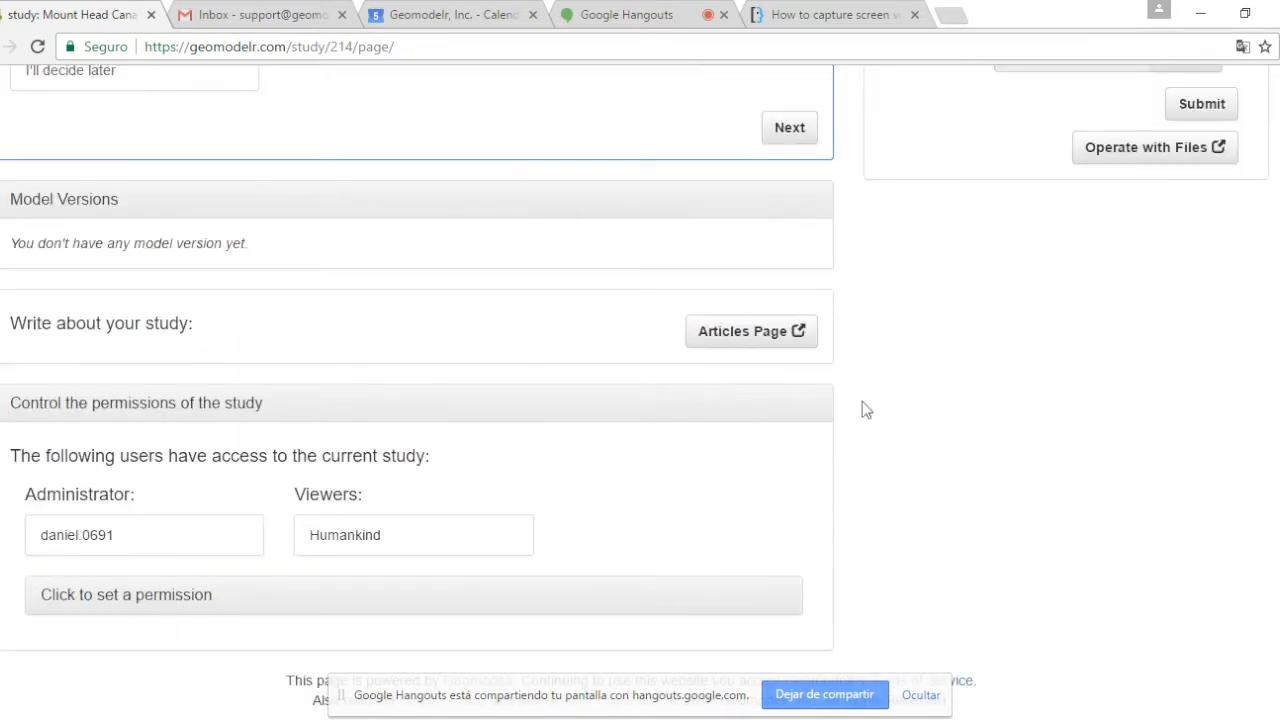
scroll(888, 432, up, 4)
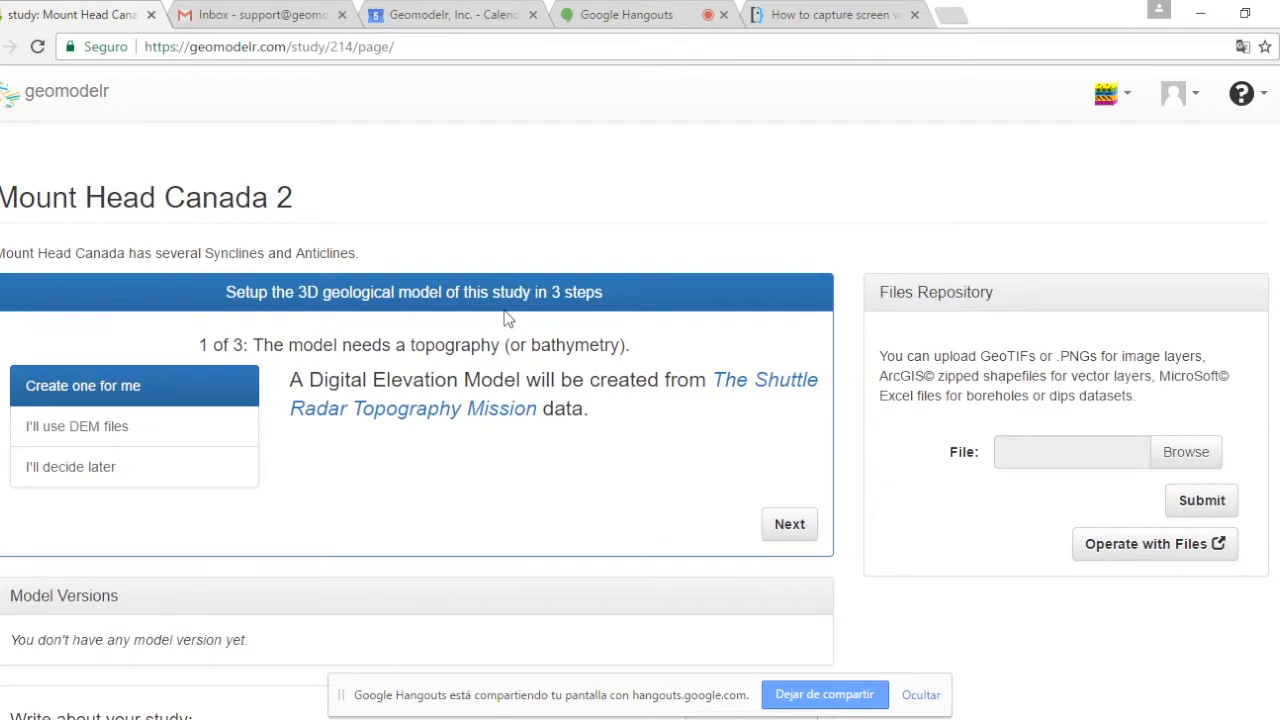
scroll(554, 220, down, 4)
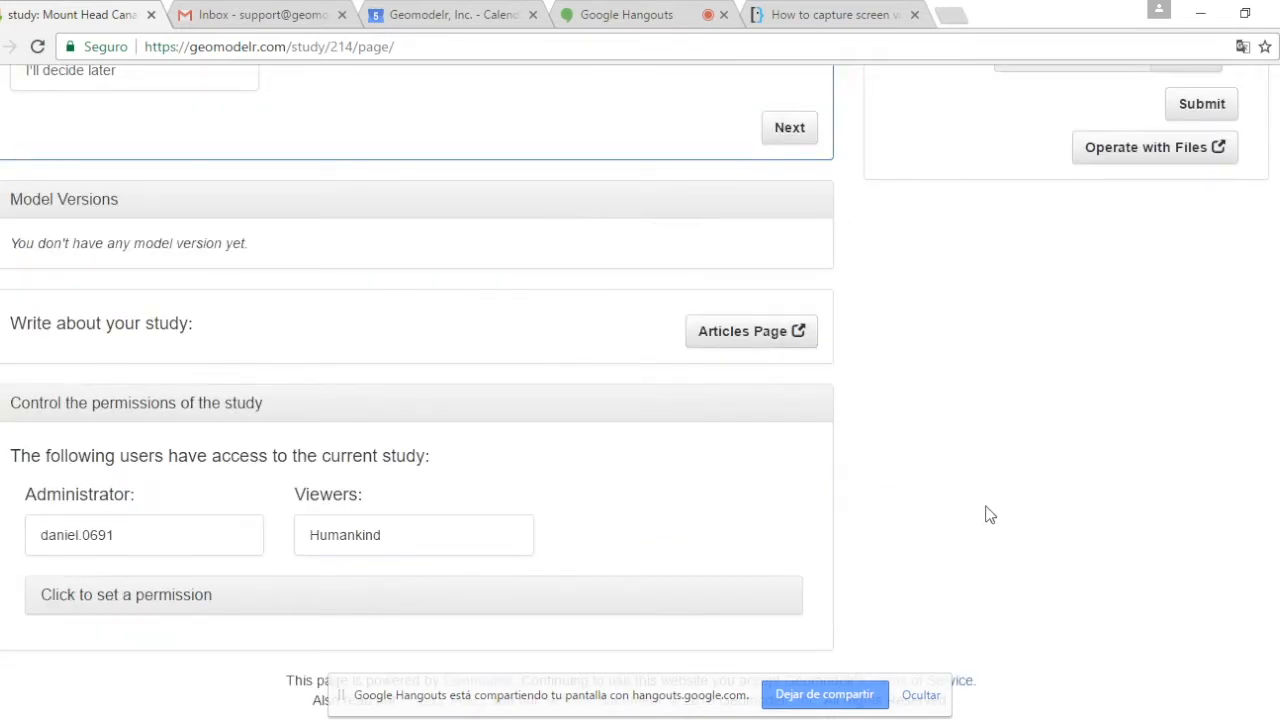
click(920, 694)
scroll(855, 322, up, 4)
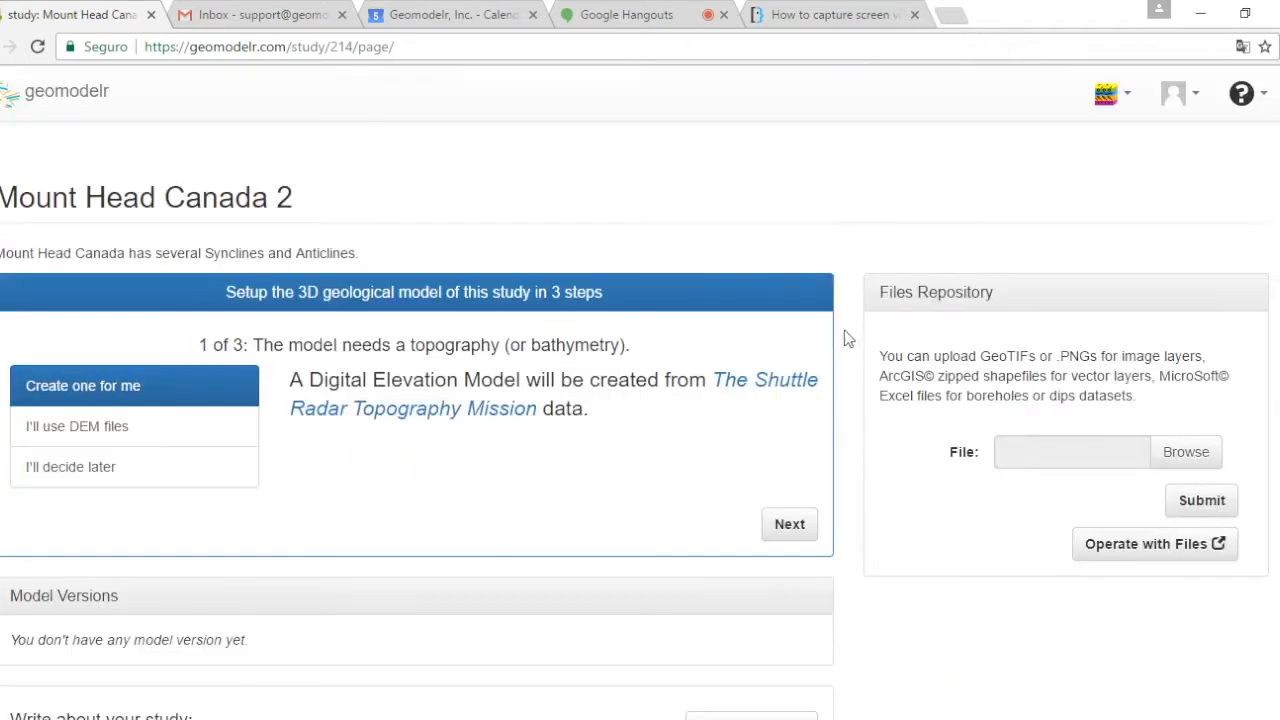
scroll(844, 338, down, 4)
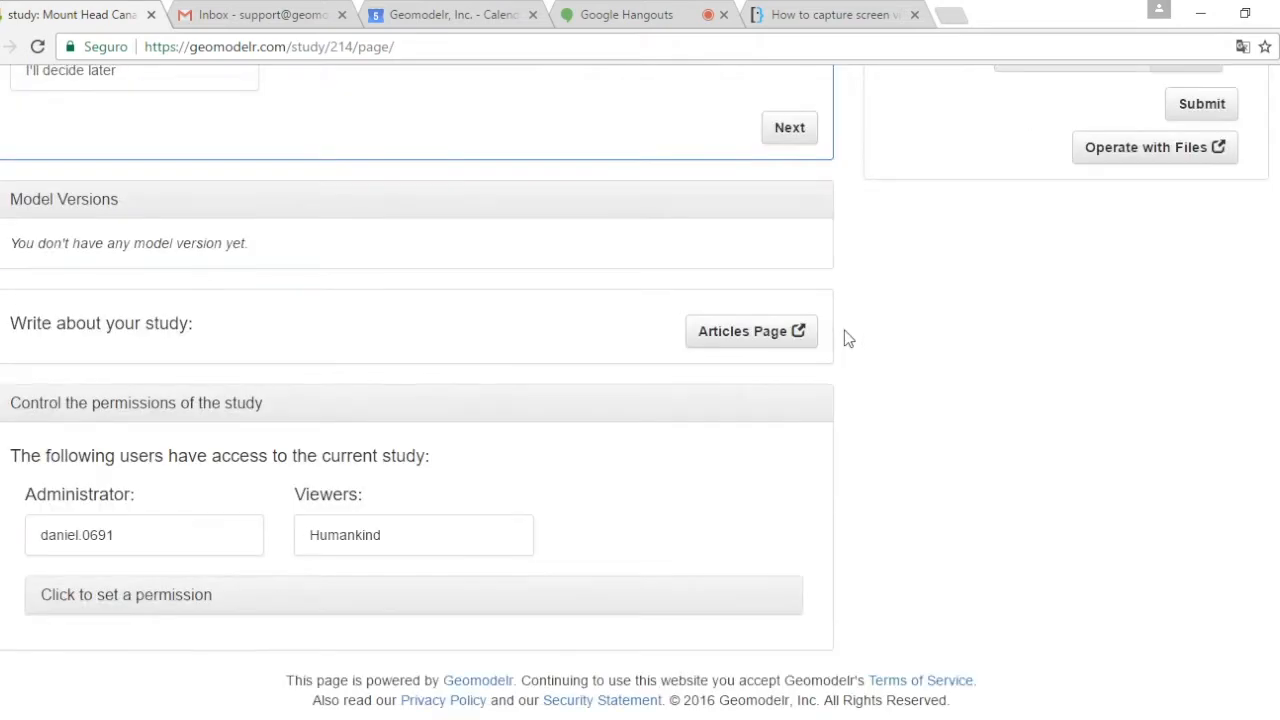
scroll(844, 338, up, 4)
scroll(847, 338, down, 1)
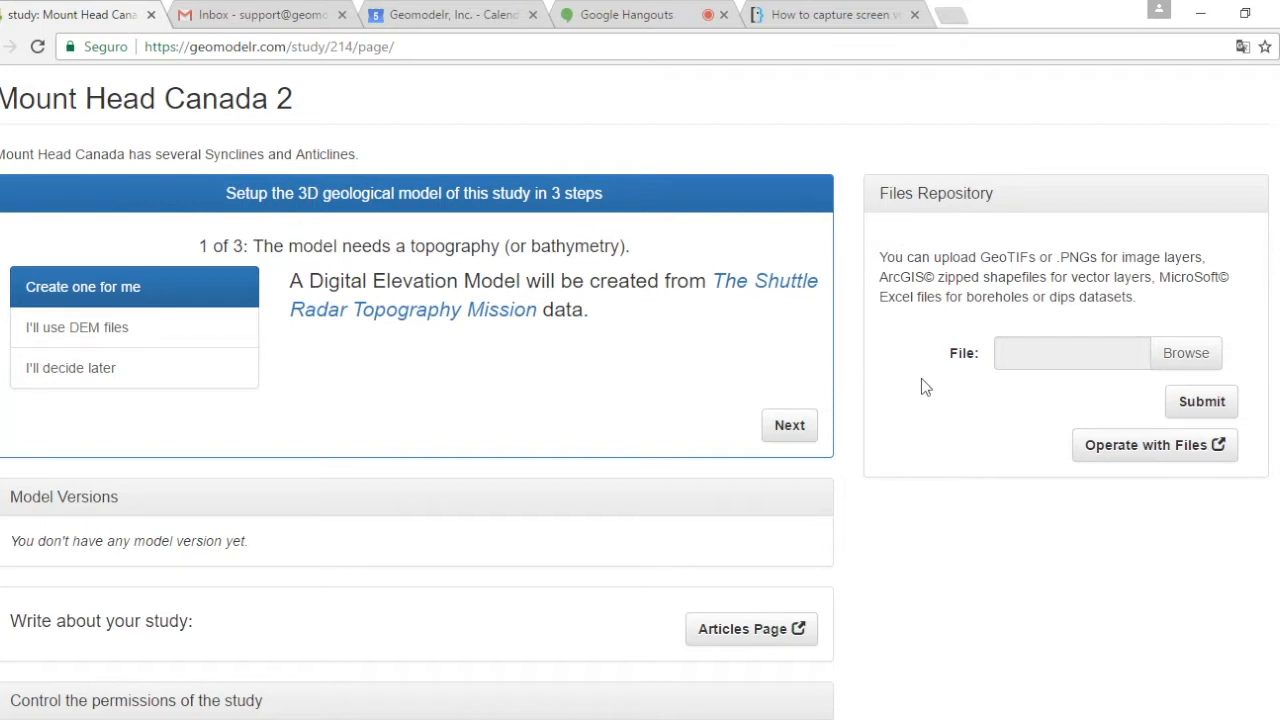
scroll(853, 257, down, 2)
scroll(851, 257, down, 1)
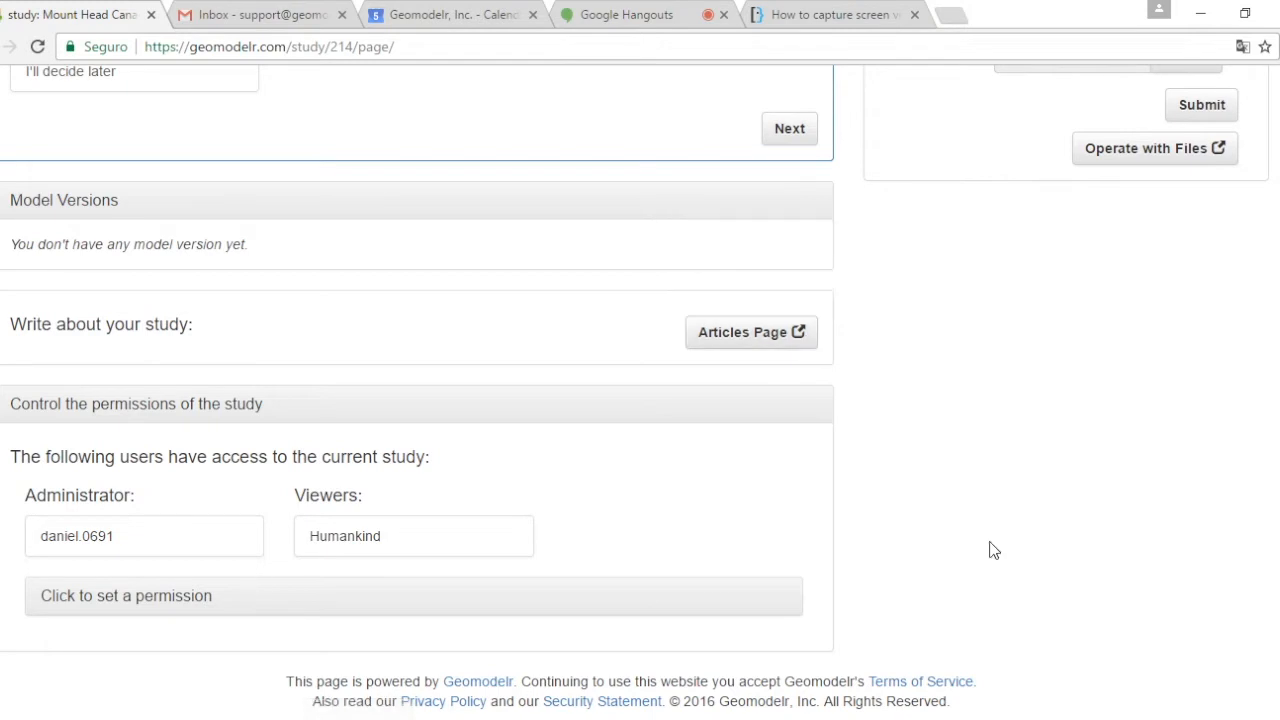
scroll(851, 575, up, 4)
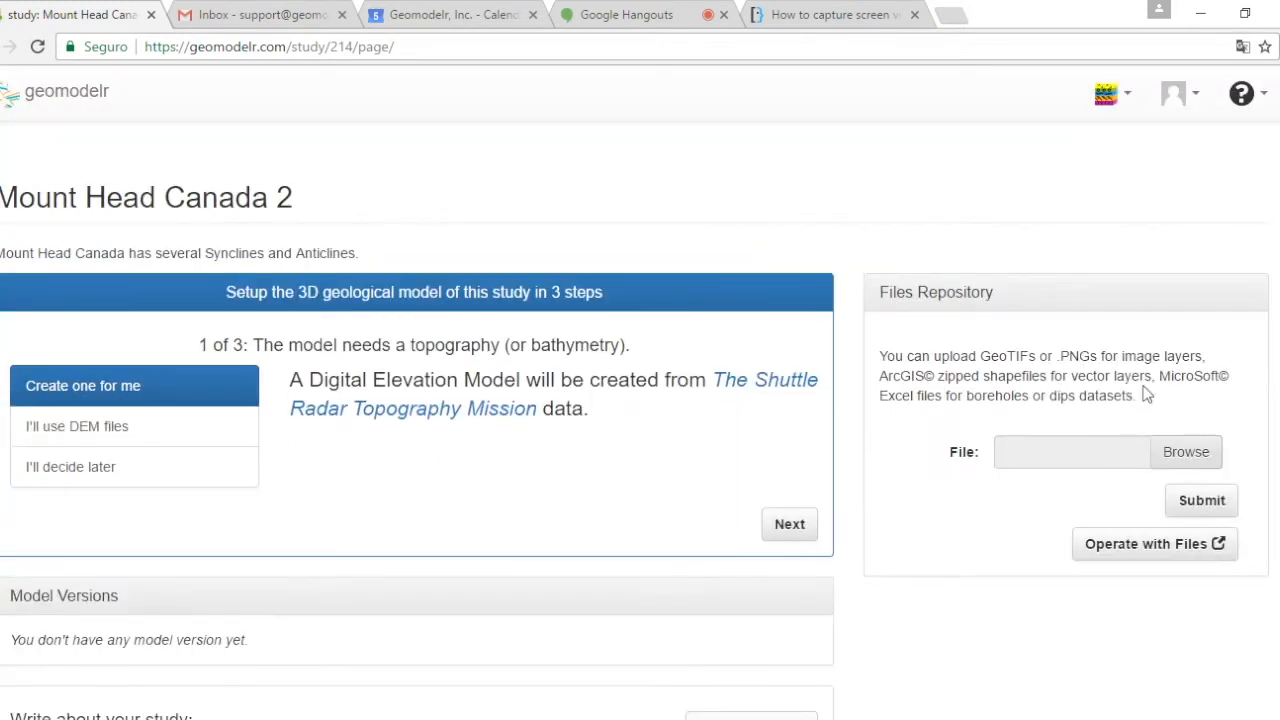
- Browse for a file for the Files Repository and select the Geology archive in the Webinar Files folder
click(1186, 452)
drag(428, 26, 669, 142)
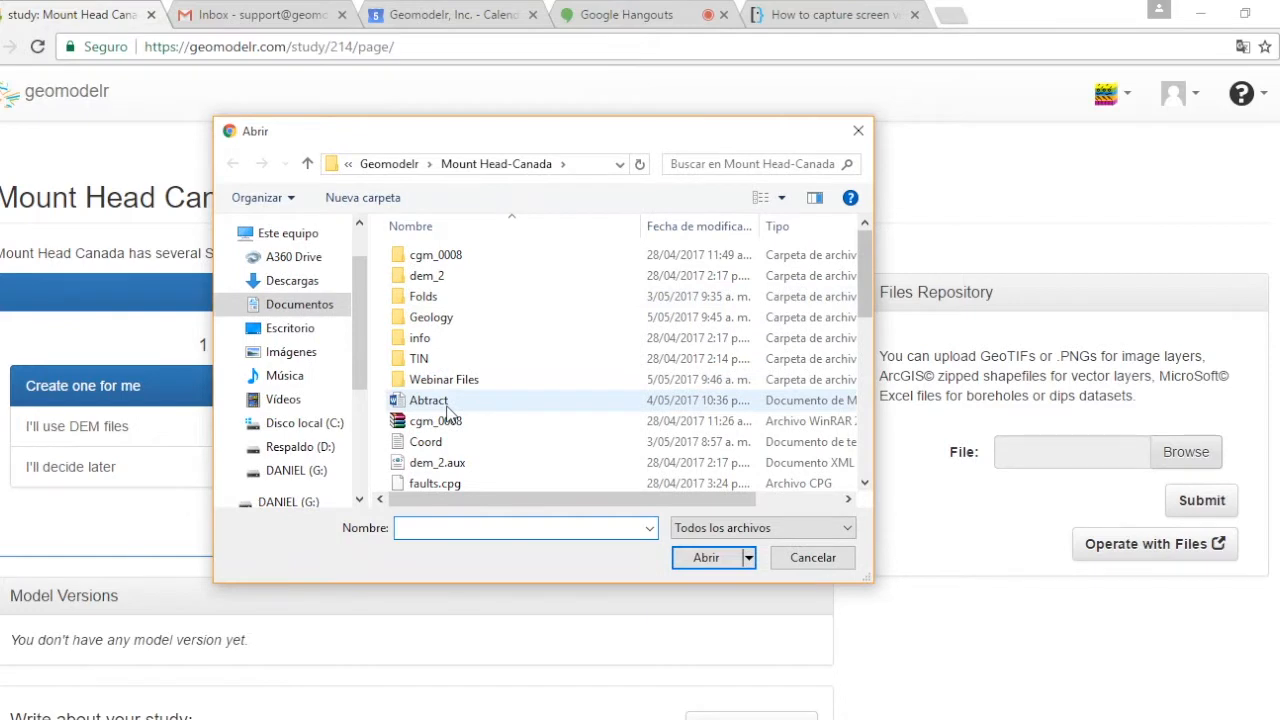
double_click(463, 380)
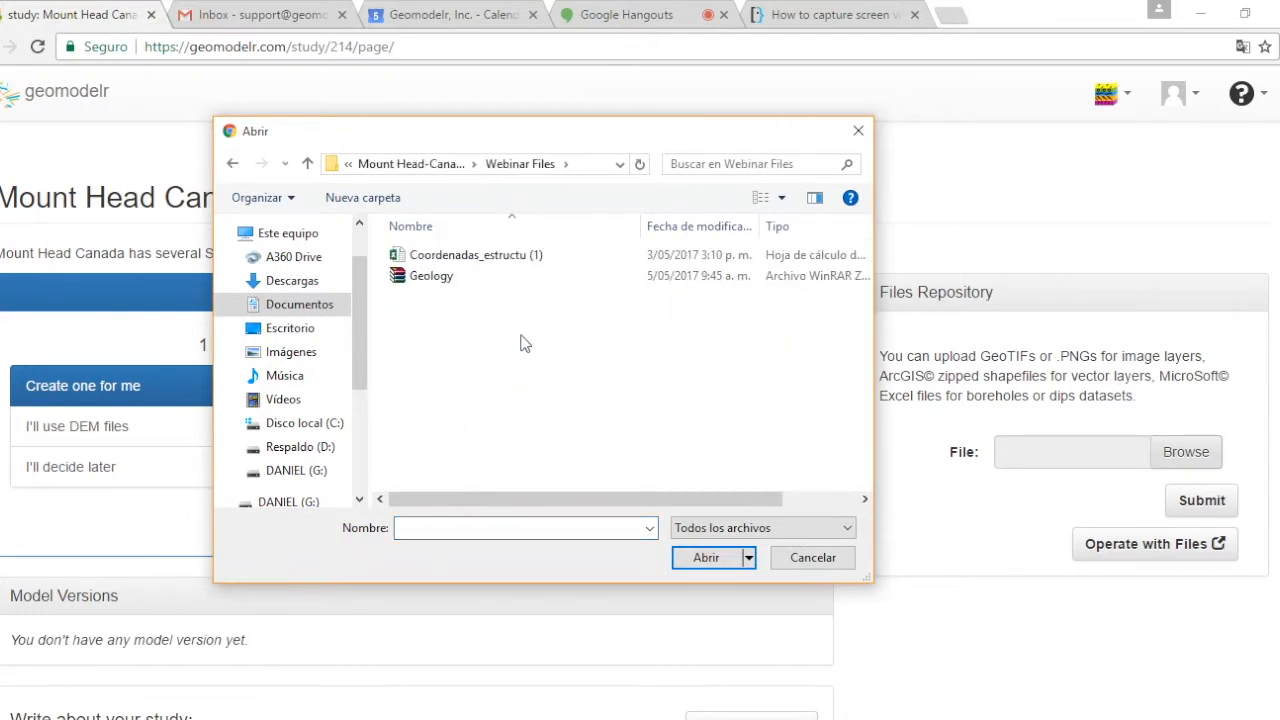
click(484, 279)
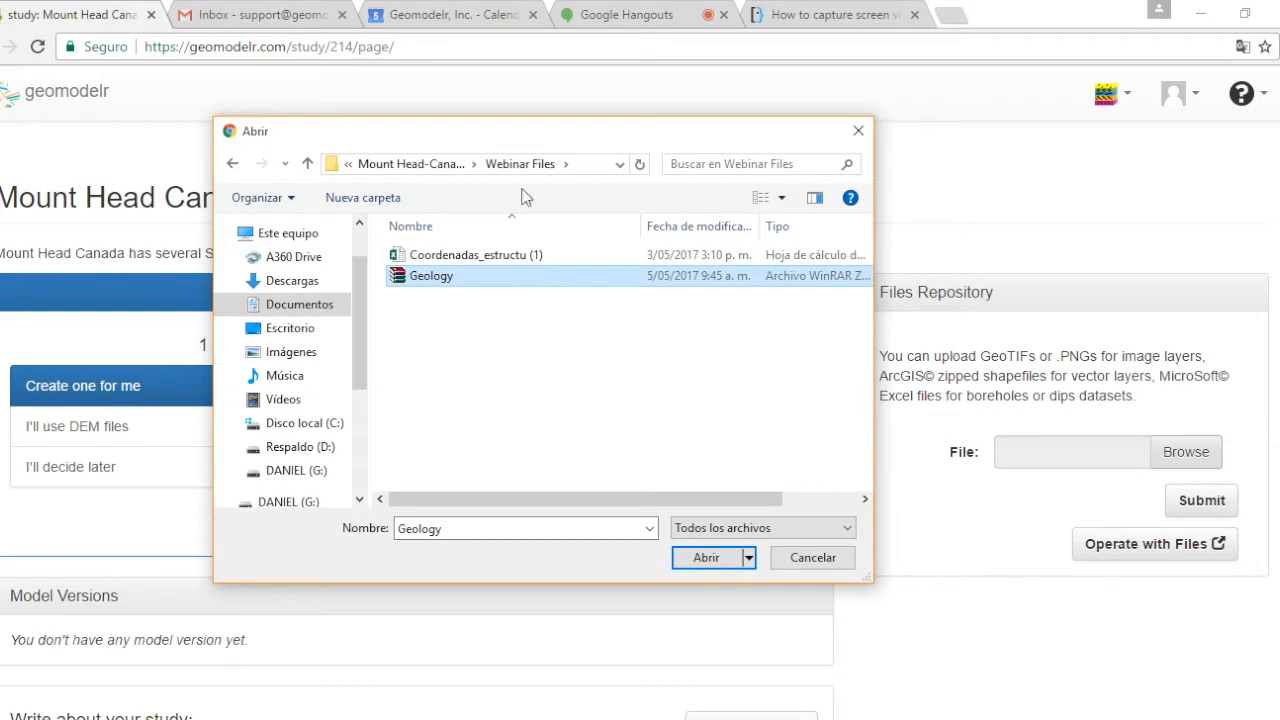
- Open the Geology folder inside Mount Head-Canada and enlarge the file dialog to inspect its shapefile components
click(424, 167)
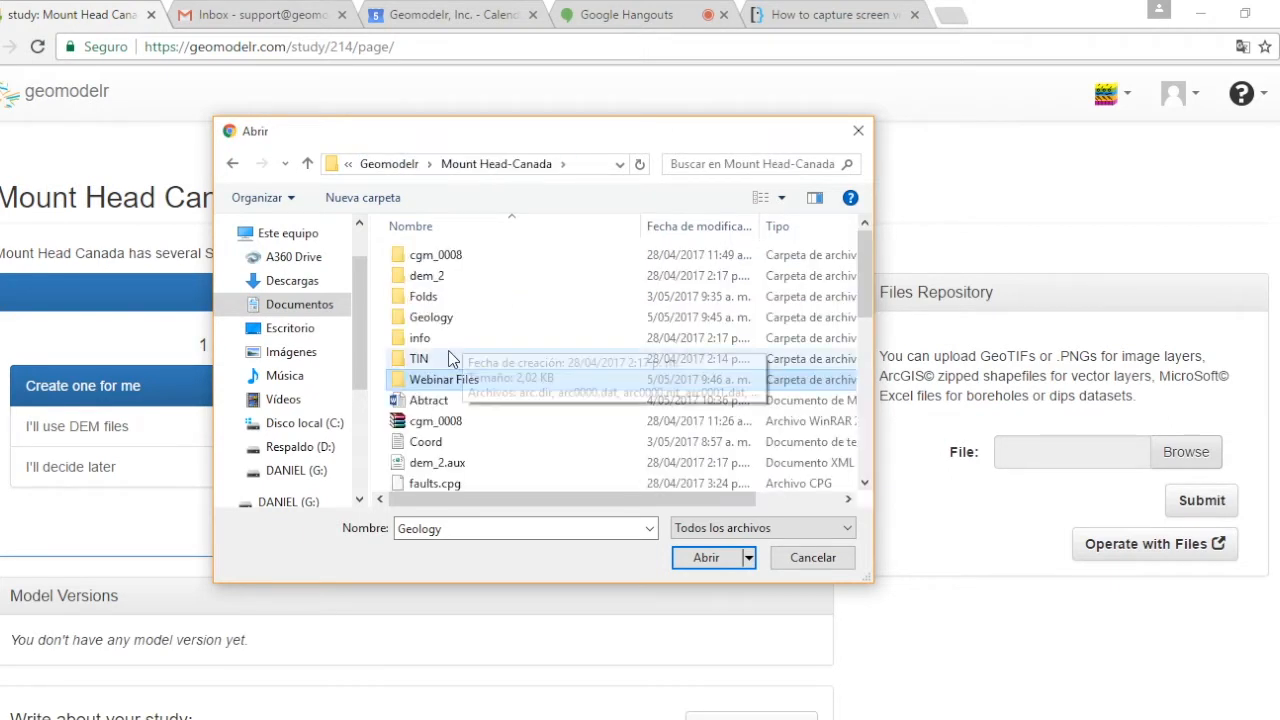
click(466, 320)
double_click(466, 320)
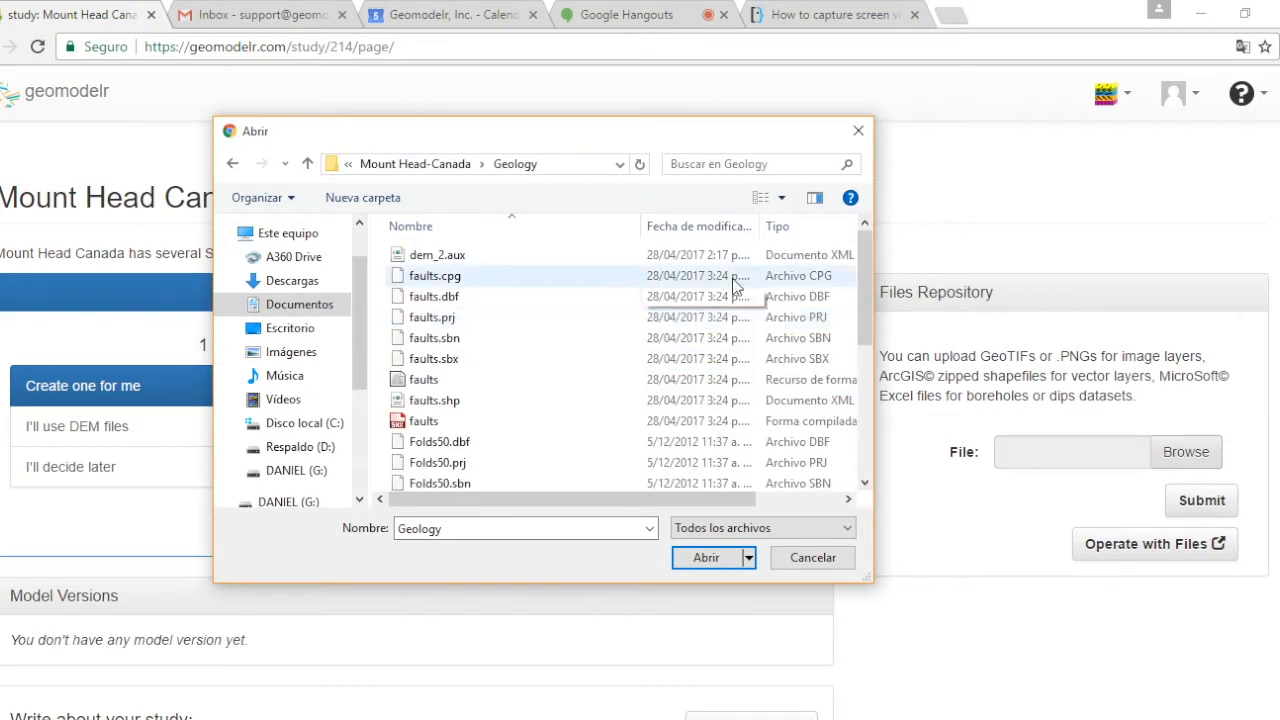
double_click(807, 140)
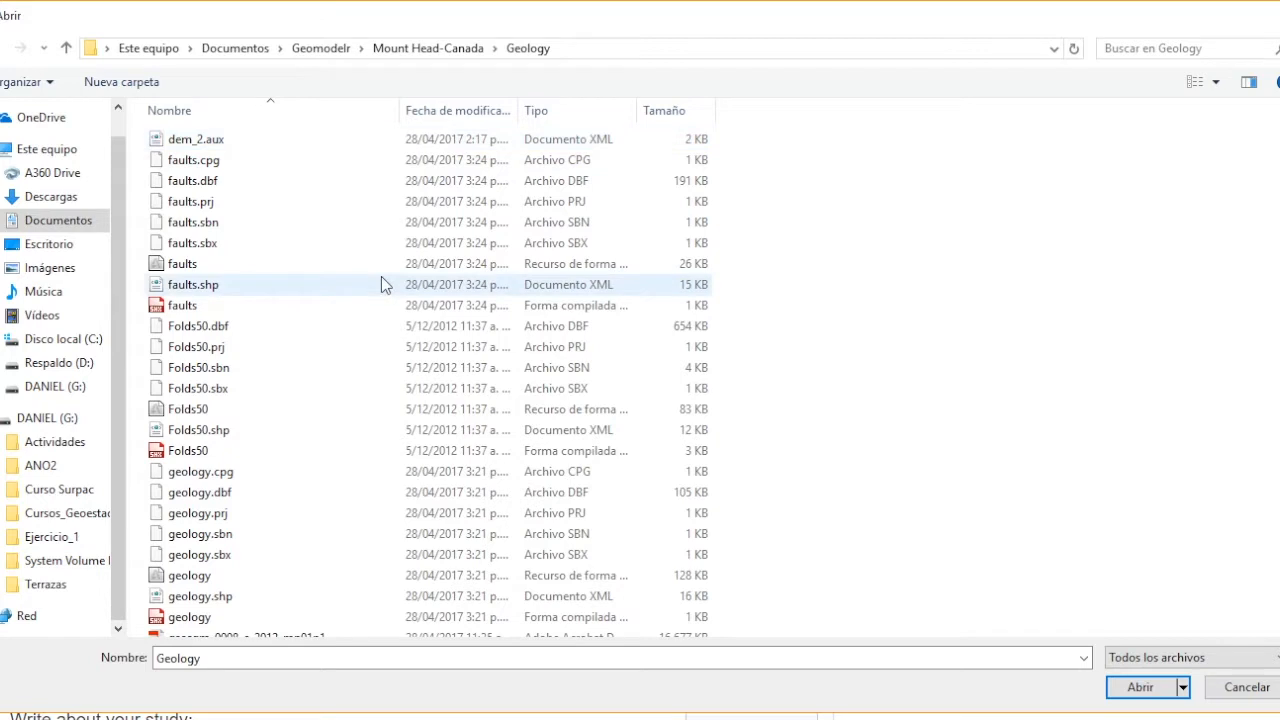
- Upload the Geology archive from the Webinar Files folder inside Mount Head-Canada to the study's Files Repository
click(288, 288)
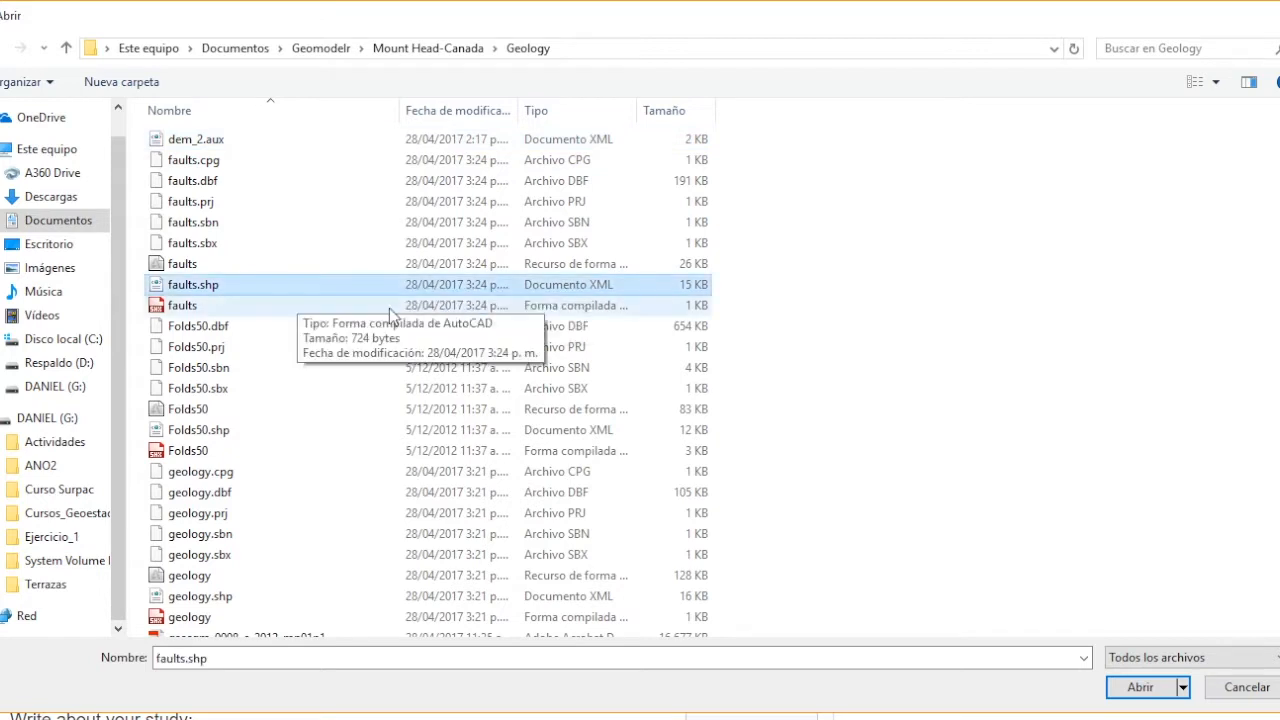
scroll(430, 302, down, 1)
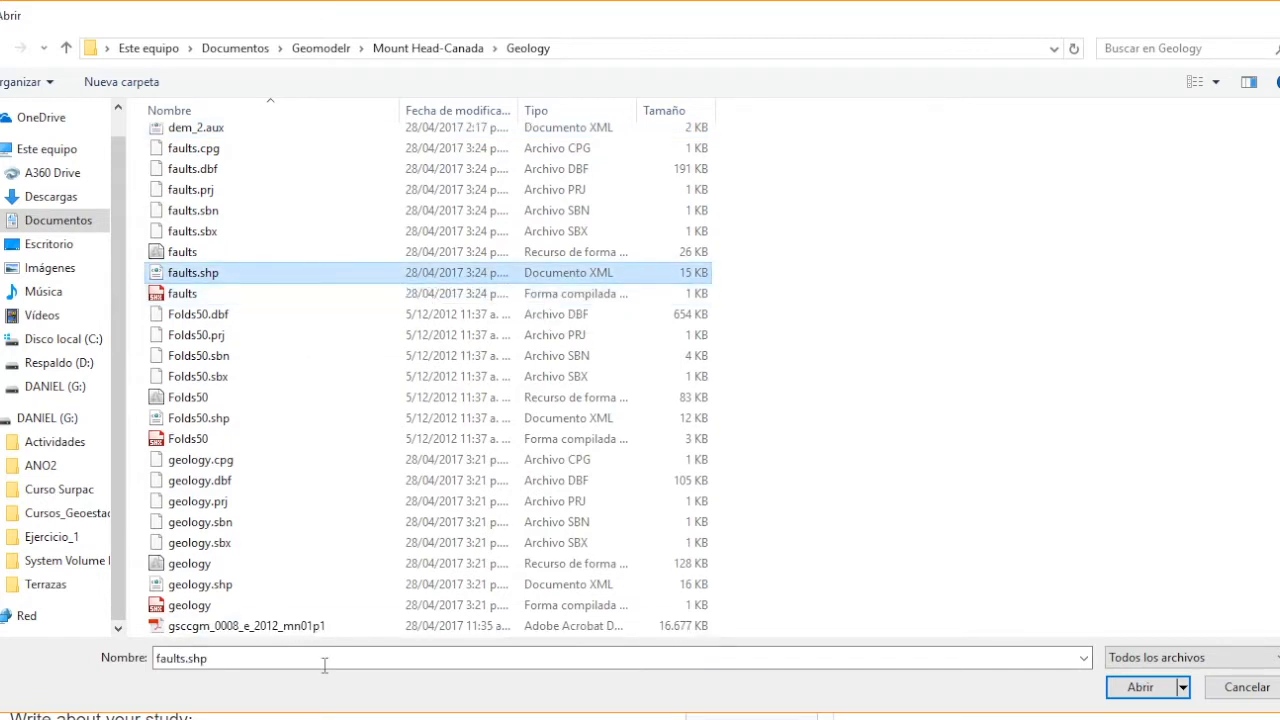
scroll(271, 603, up, 1)
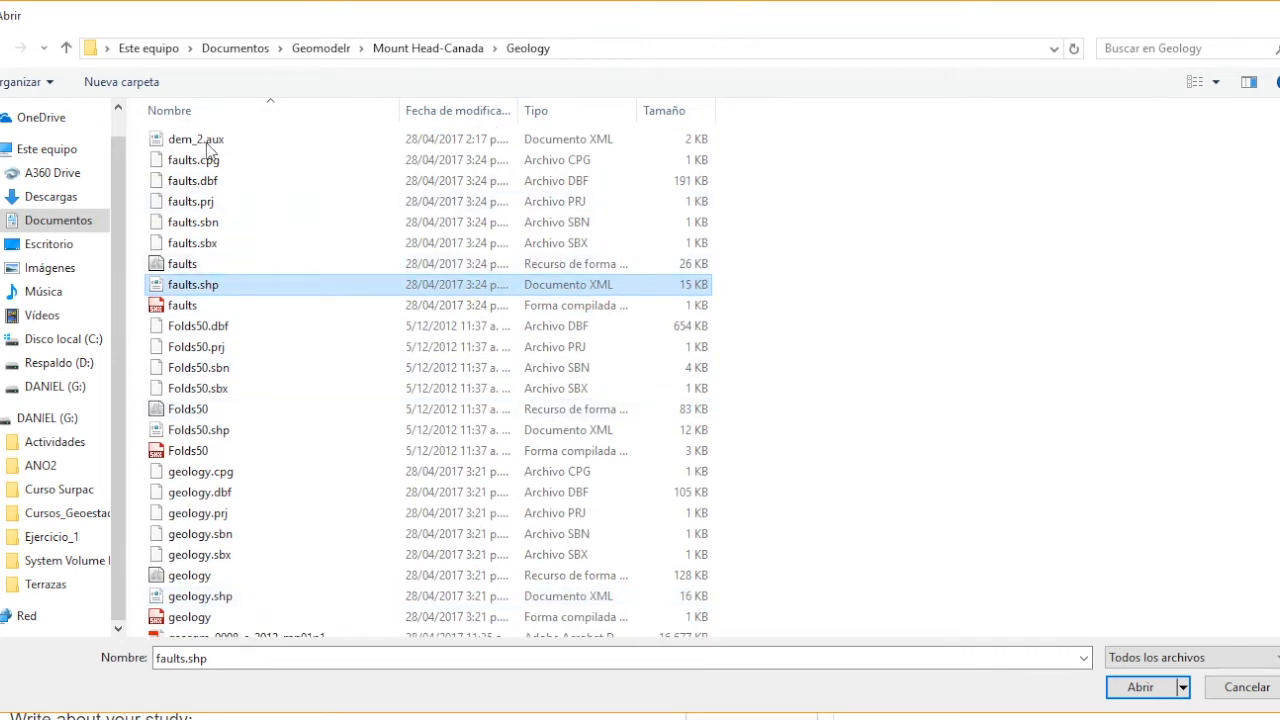
click(428, 48)
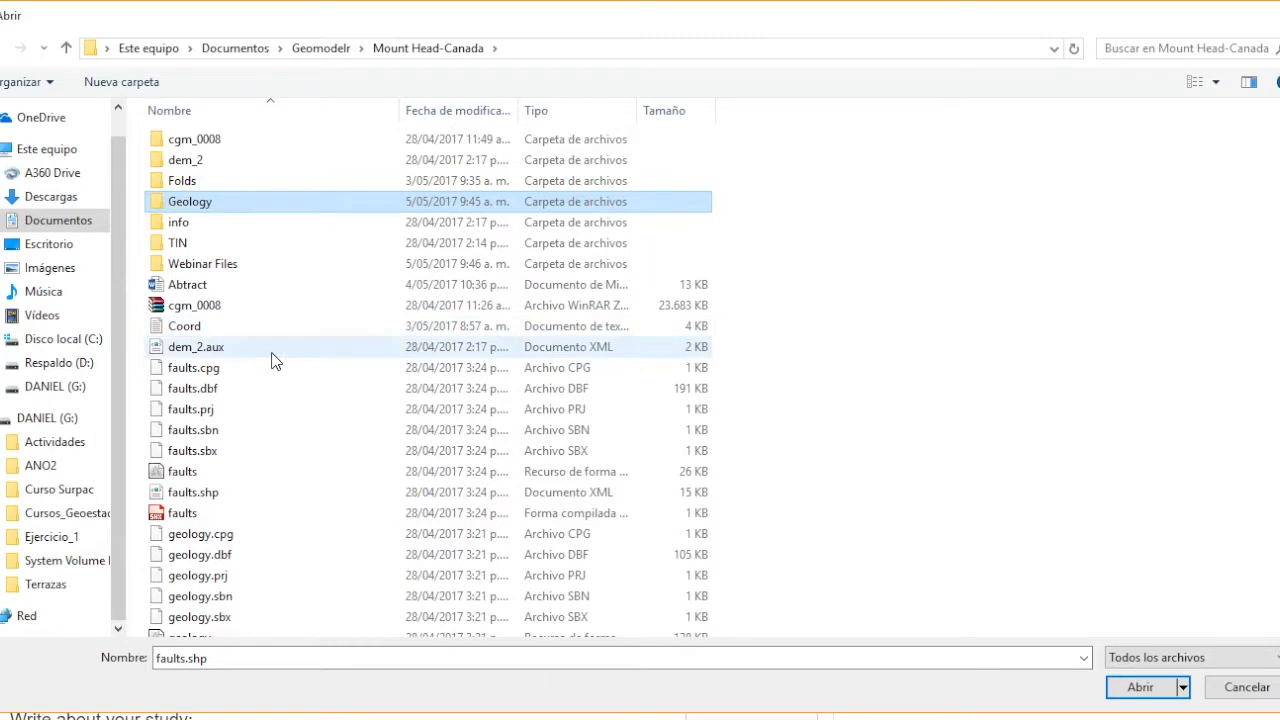
scroll(274, 400, down, 3)
scroll(270, 414, up, 3)
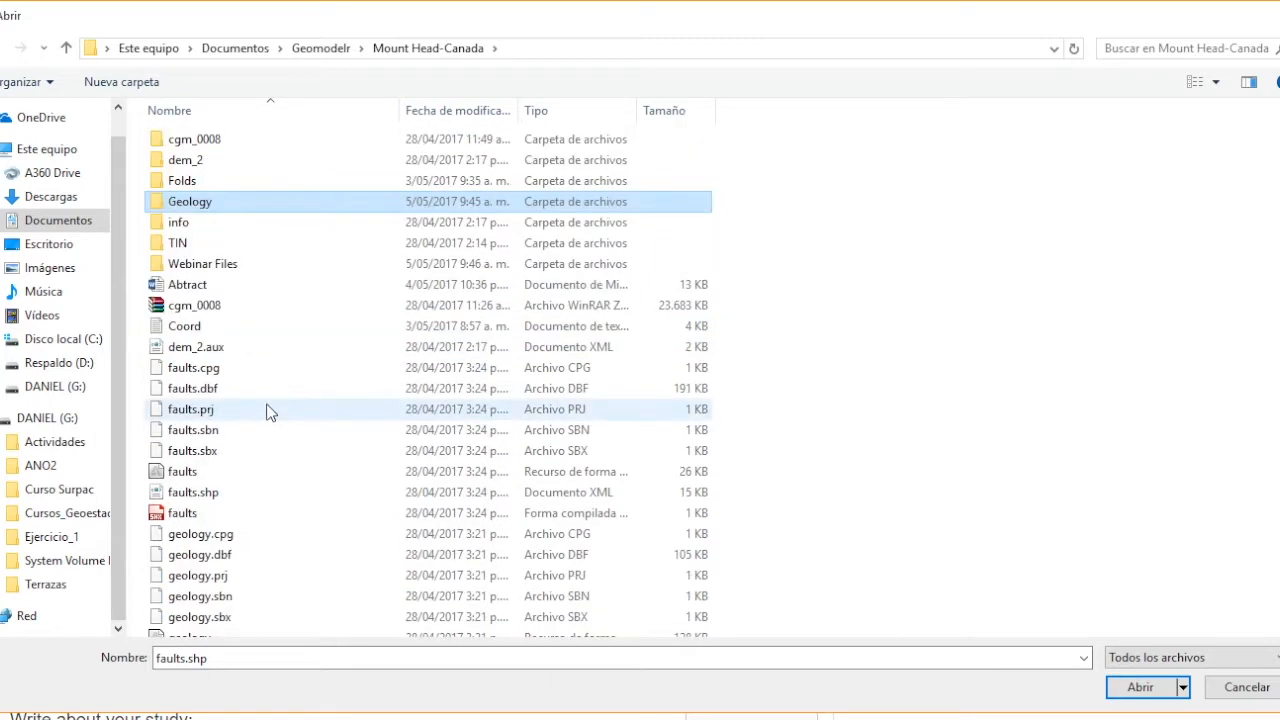
double_click(240, 266)
click(222, 162)
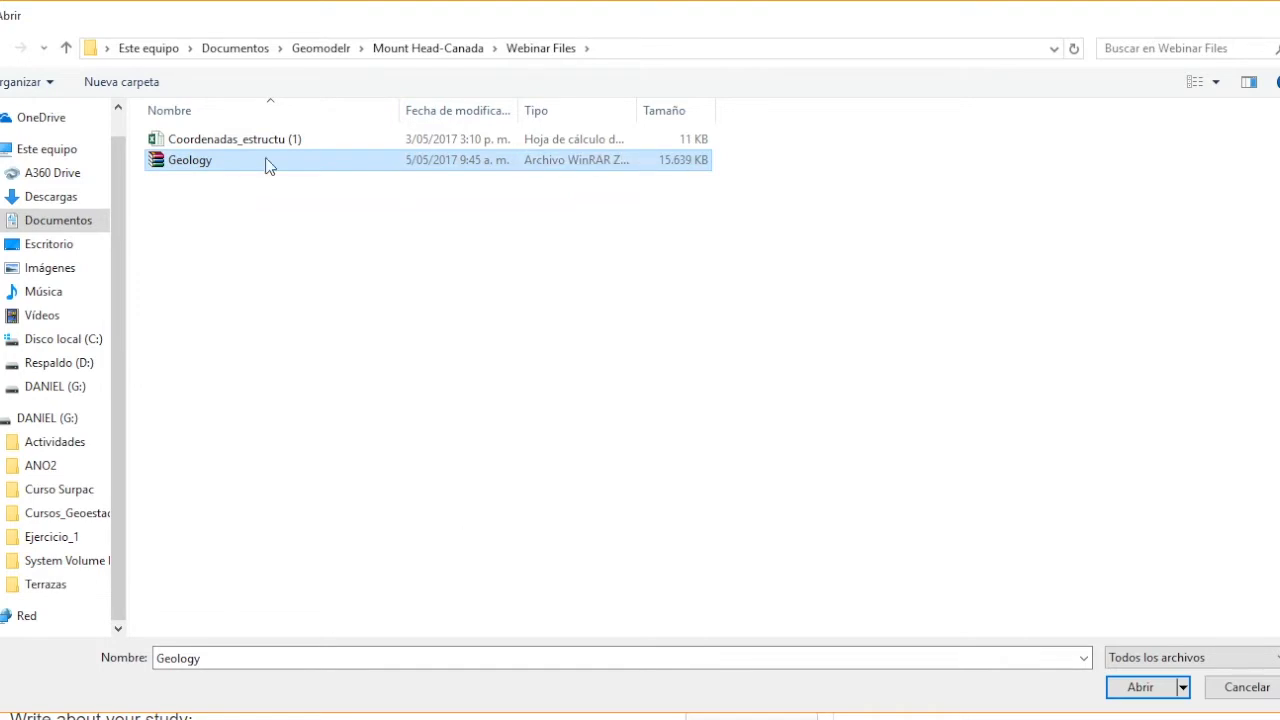
click(1132, 688)
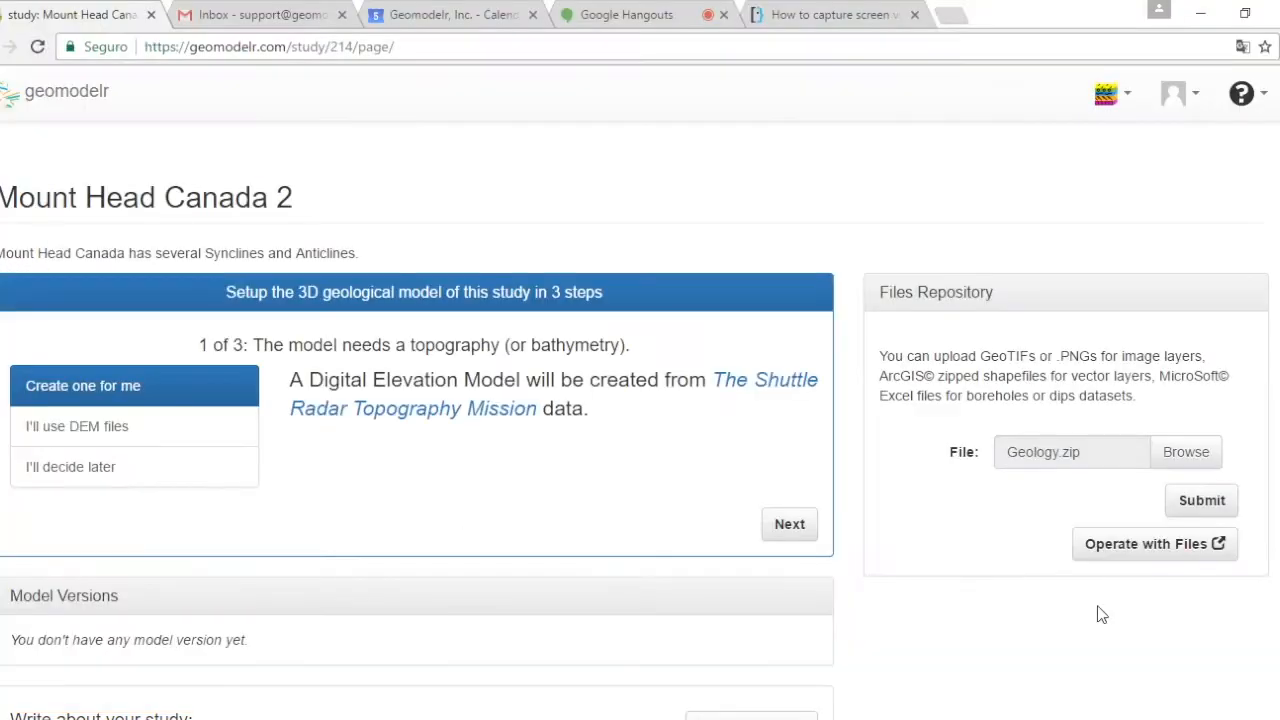
click(1198, 503)
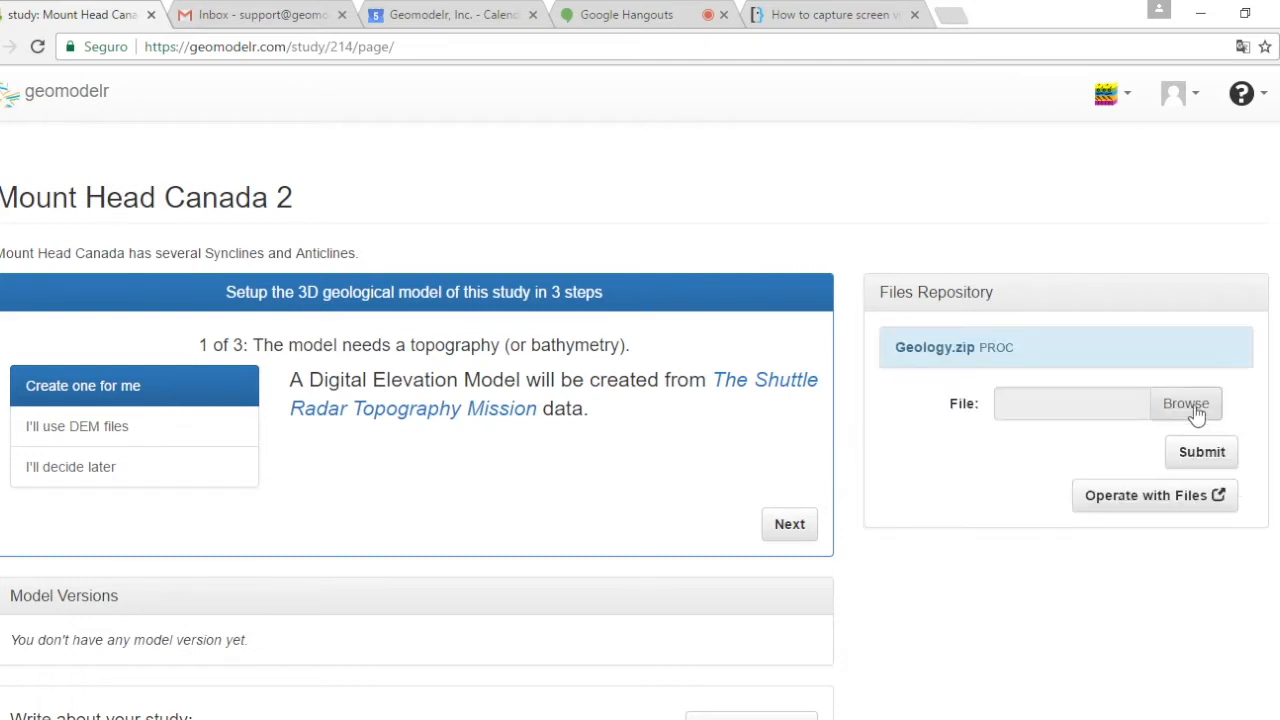
- Browse for another repository file and open the Coordenadas_estructu (1) workbook in Excel to view its contents
click(1192, 406)
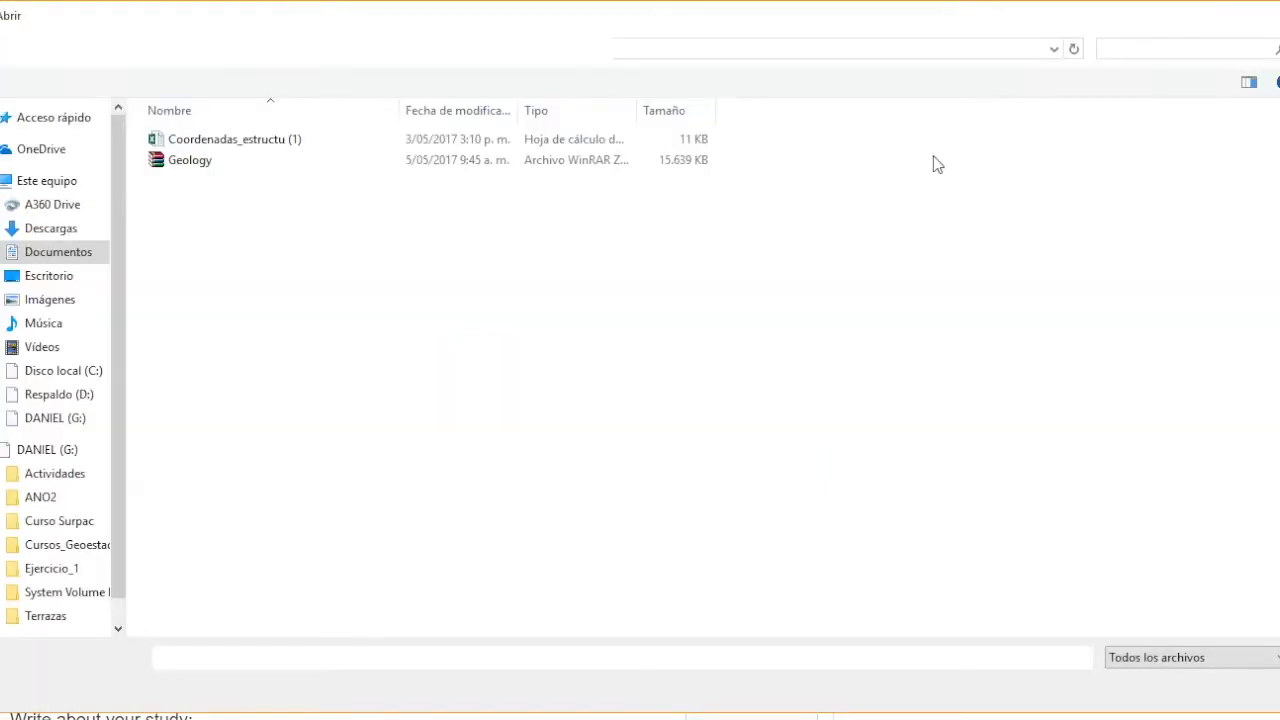
click(266, 141)
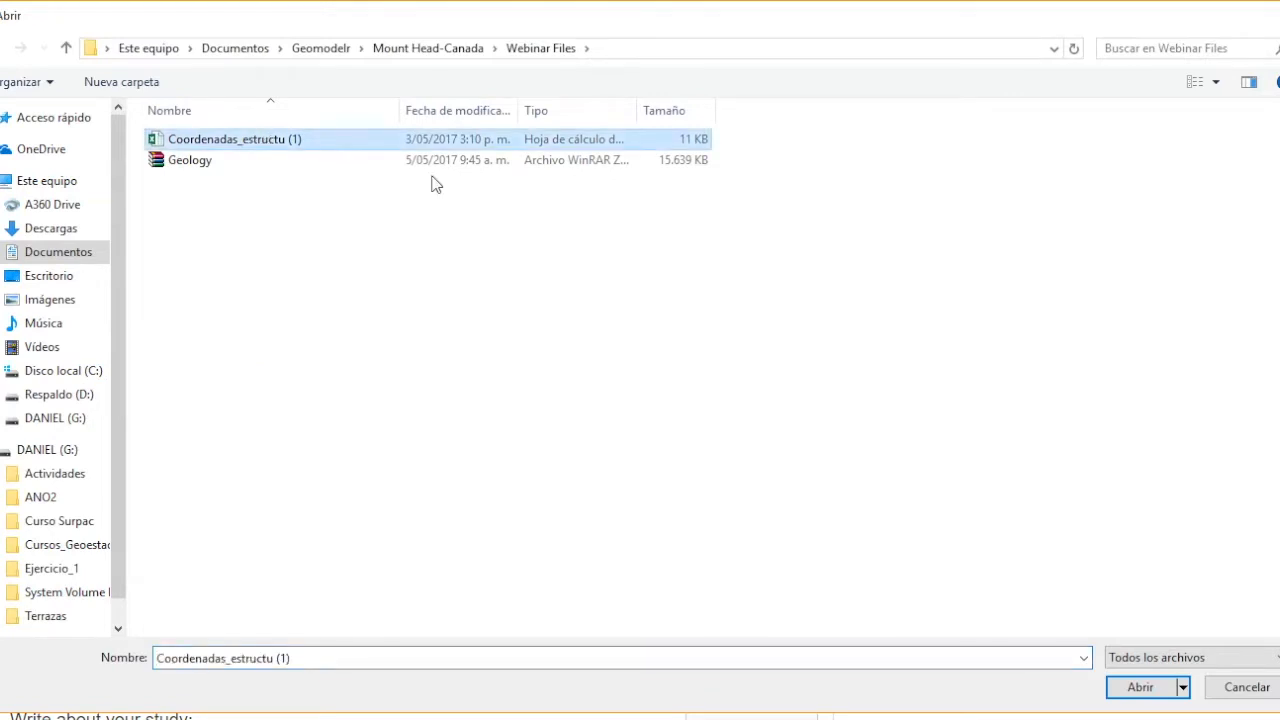
right_click(352, 150)
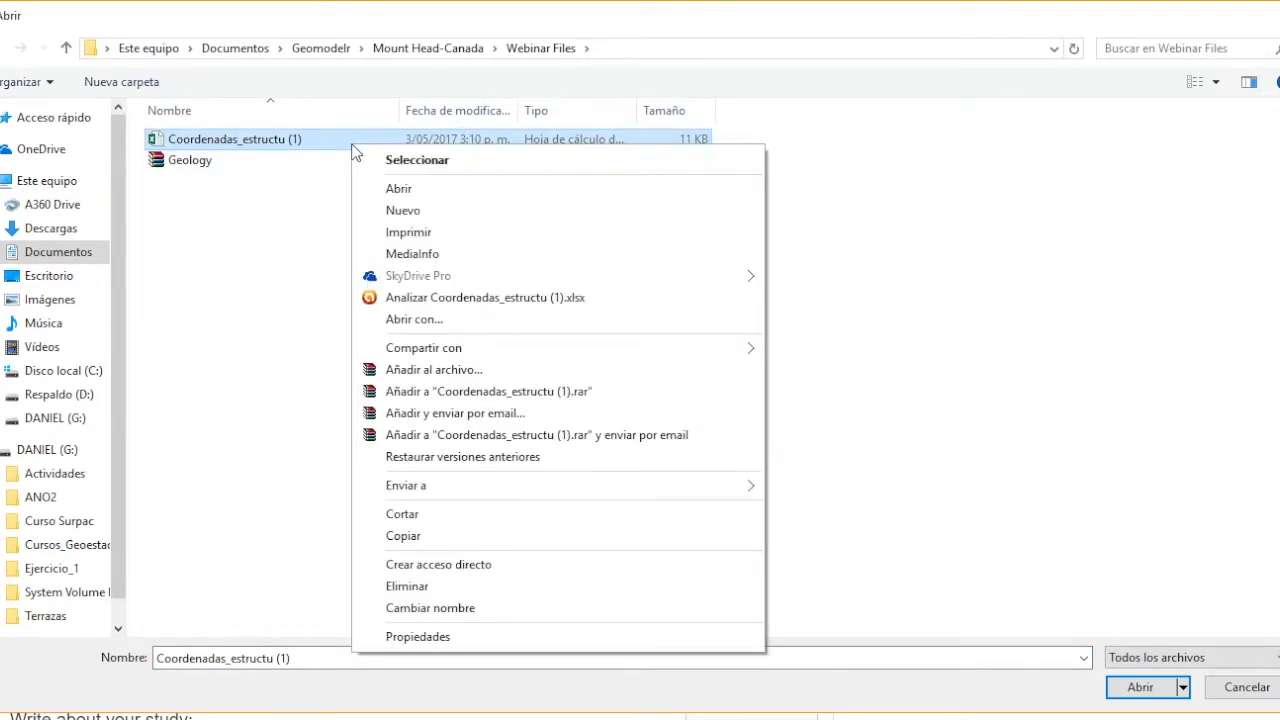
click(400, 190)
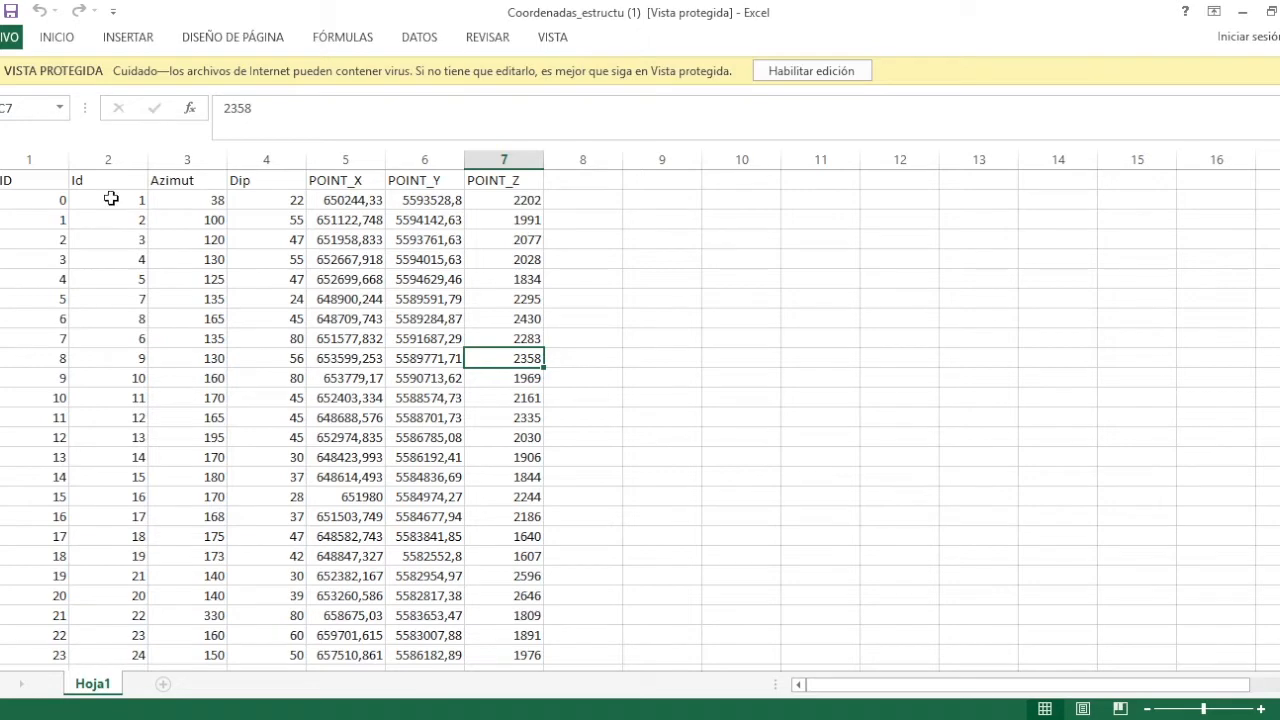
- Examine the Azimut, Dip, POINT_X, POINT_Y and POINT_Z columns of the structural data sheet
scroll(97, 524, down, 6)
scroll(97, 524, up, 6)
click(202, 200)
click(206, 181)
click(205, 198)
click(291, 204)
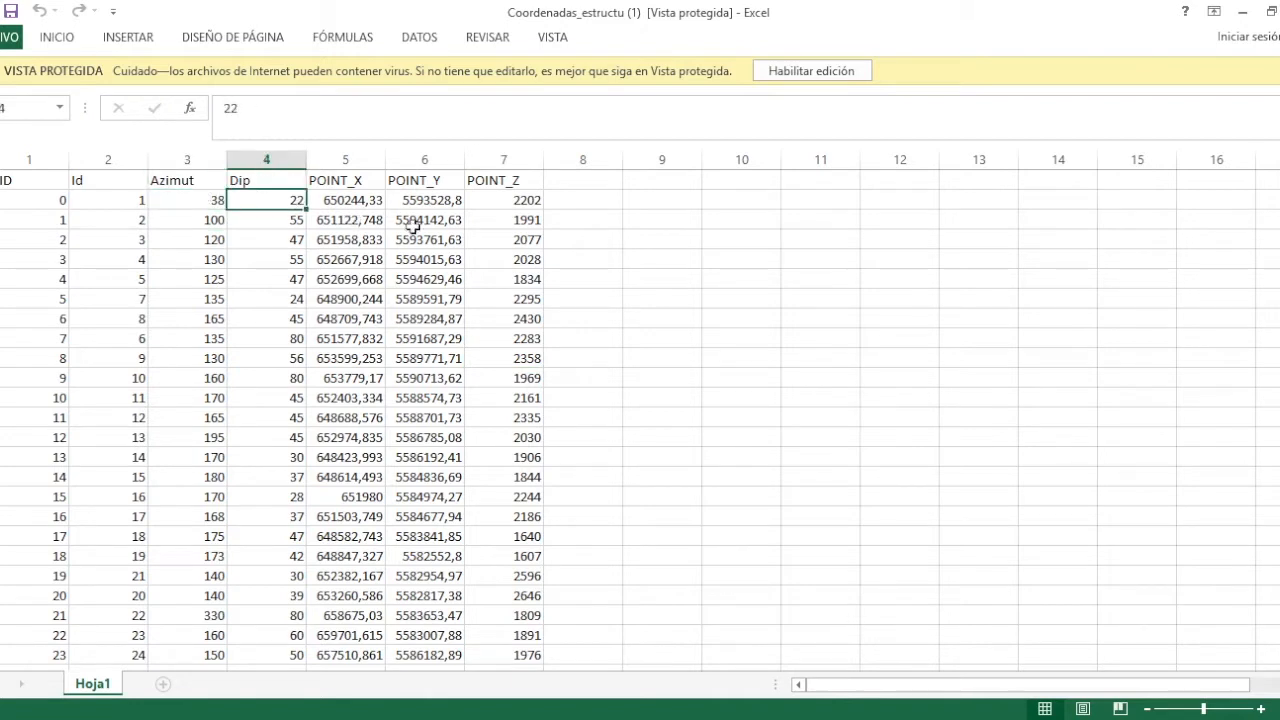
click(345, 199)
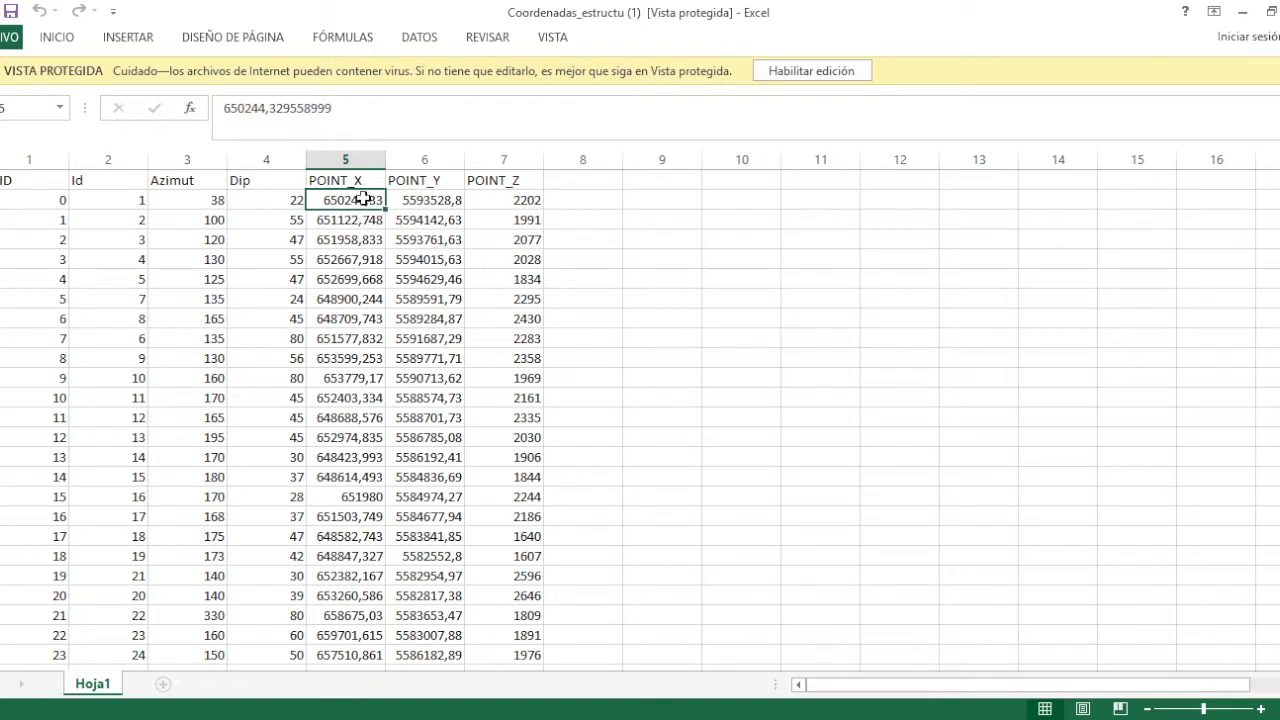
click(440, 201)
click(528, 200)
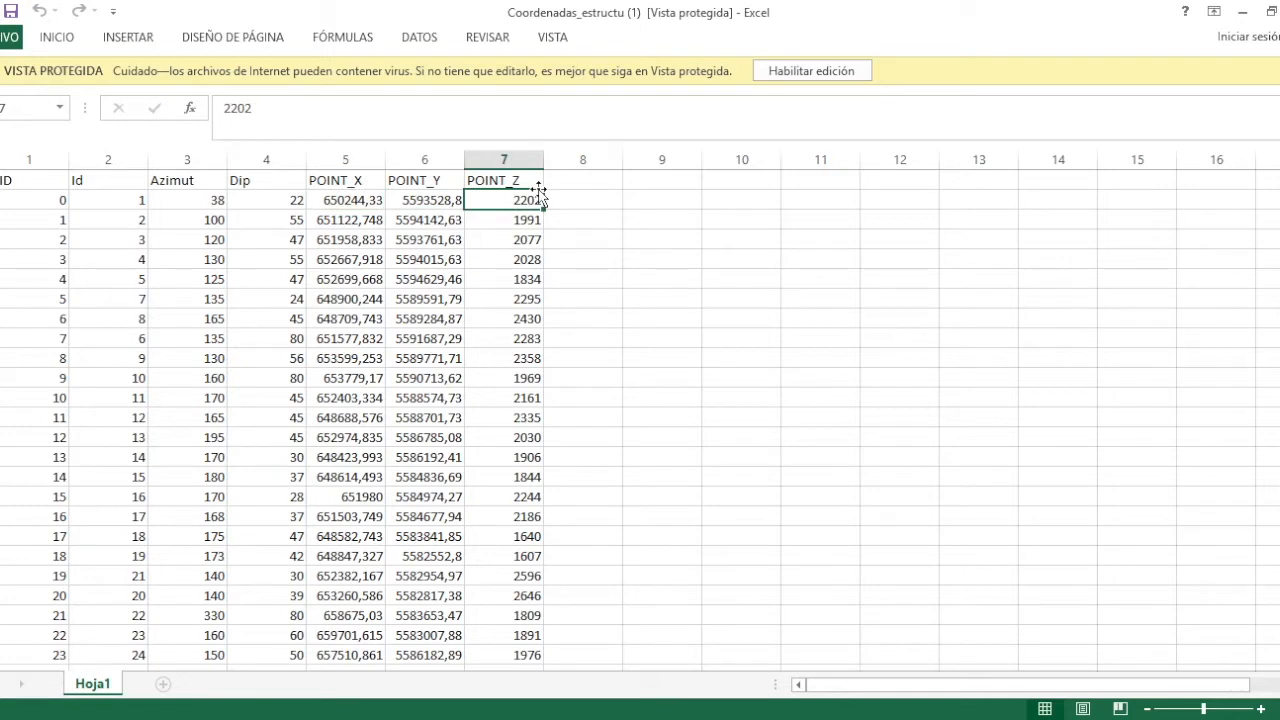
- Look through all rows of the structural data, checking the POINT_Z elevations from the first record to the last
scroll(542, 310, down, 1)
scroll(542, 310, down, 14)
scroll(543, 314, up, 14)
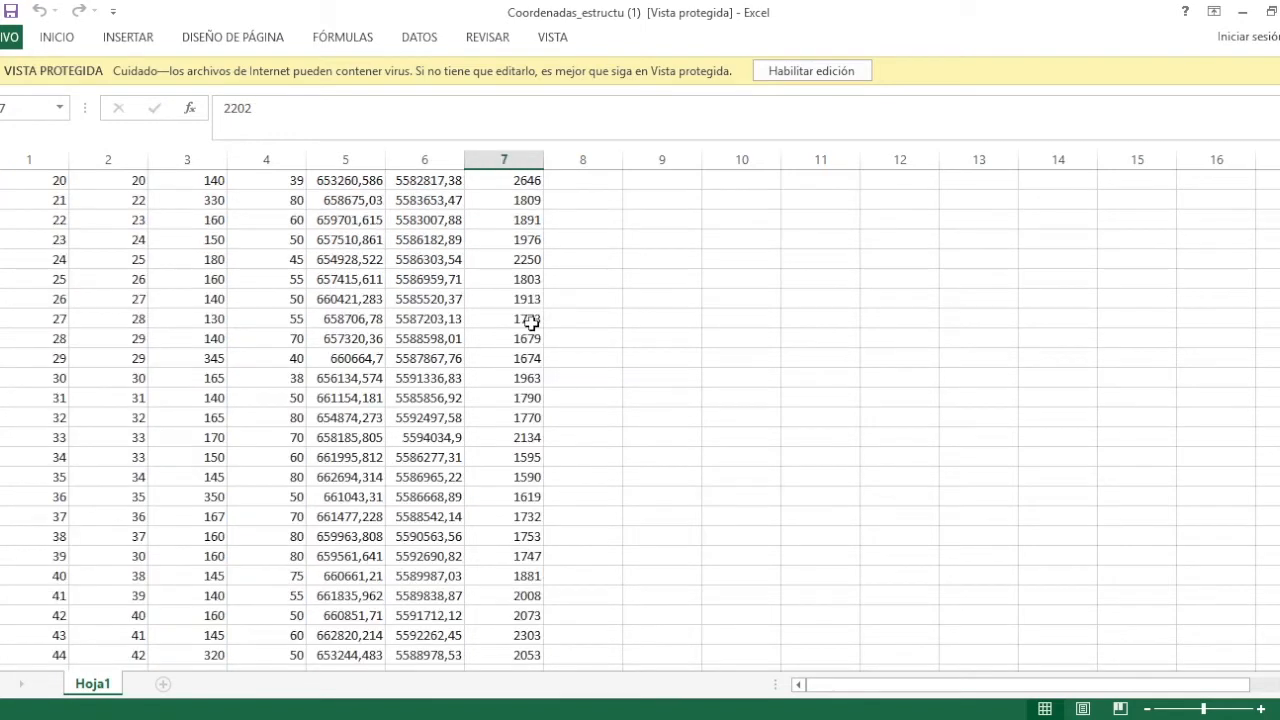
scroll(512, 255, down, 13)
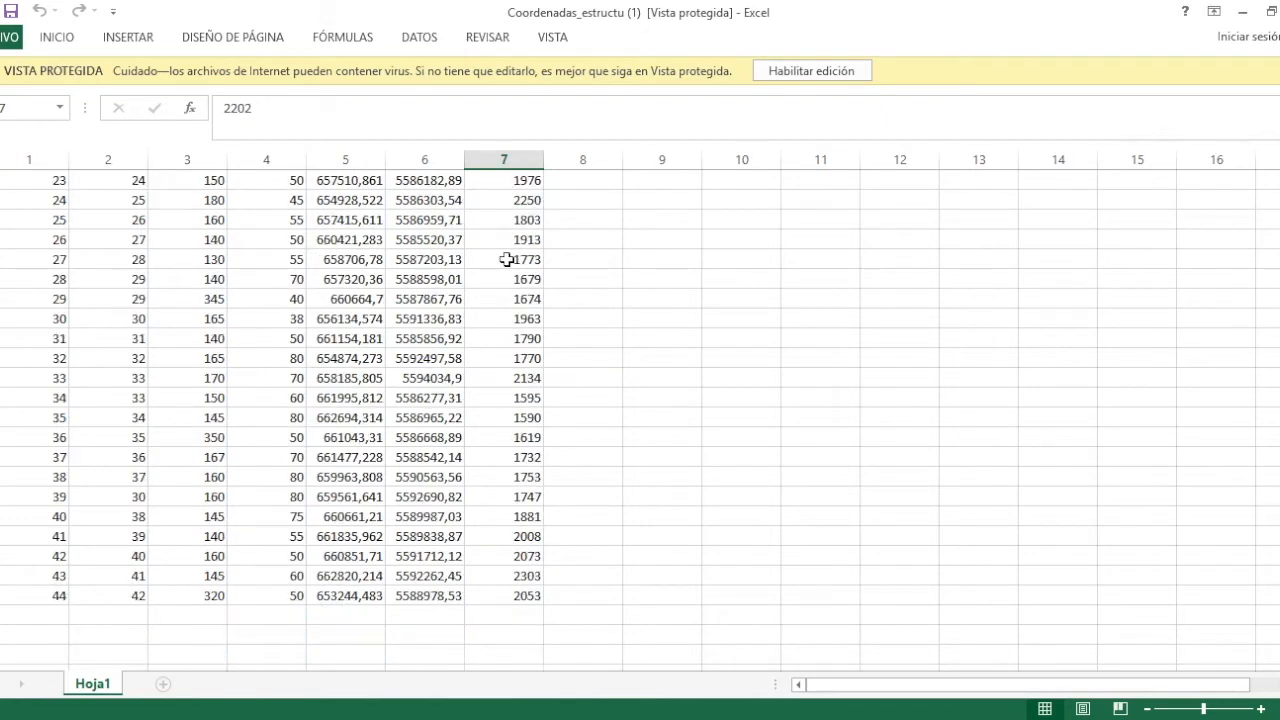
scroll(509, 263, up, 13)
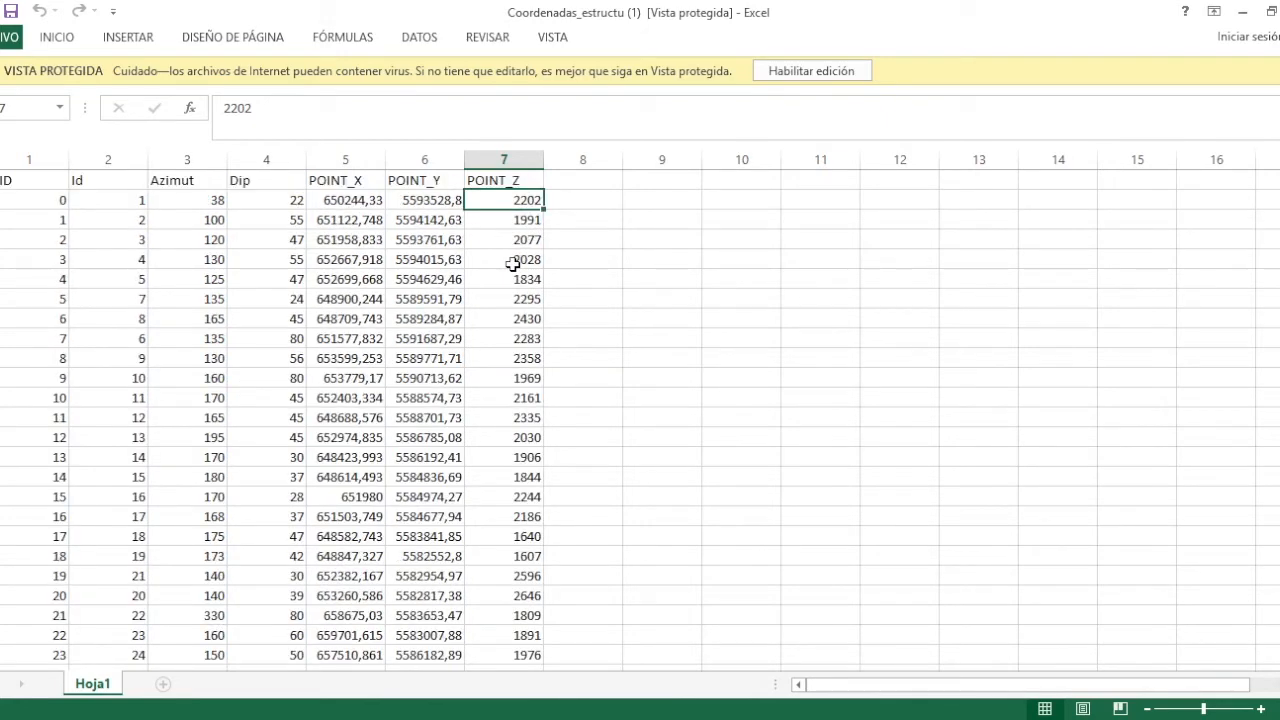
click(523, 180)
click(522, 203)
scroll(528, 371, down, 8)
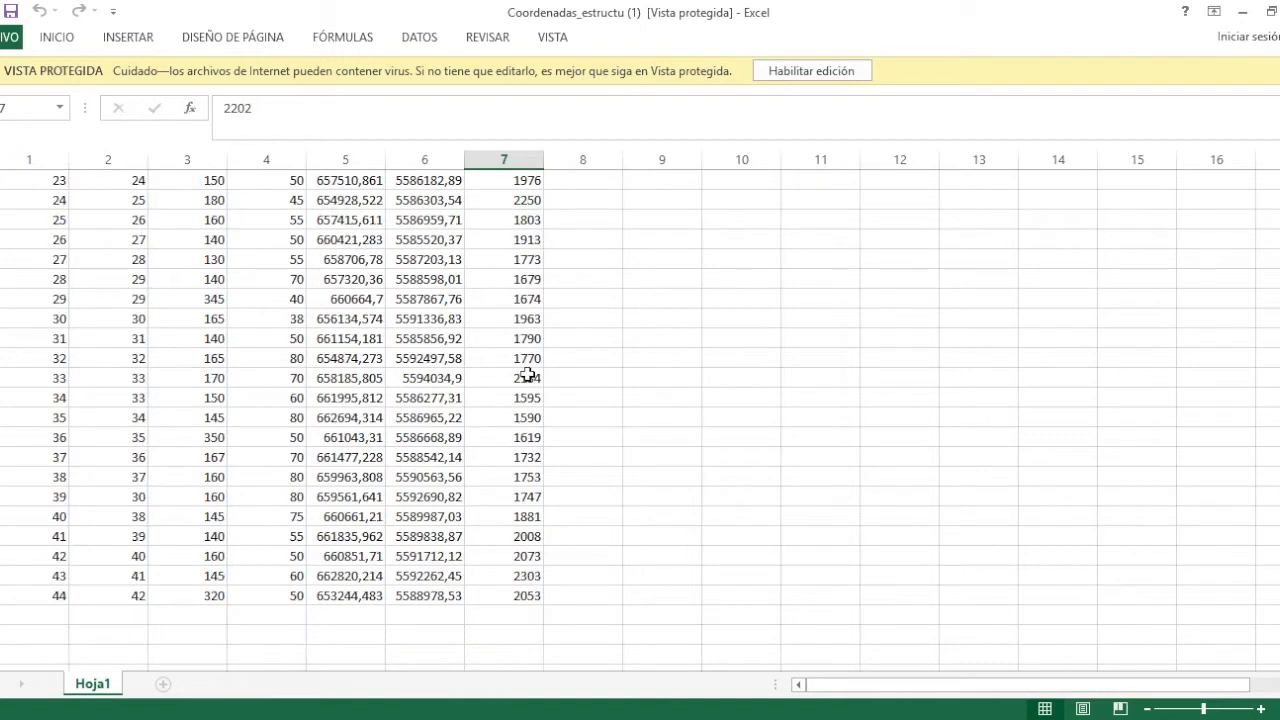
click(494, 595)
- Return from the workbook to the file dialog and upload Coordenadas_estructu (1) to the Files Repository
scroll(517, 545, up, 7)
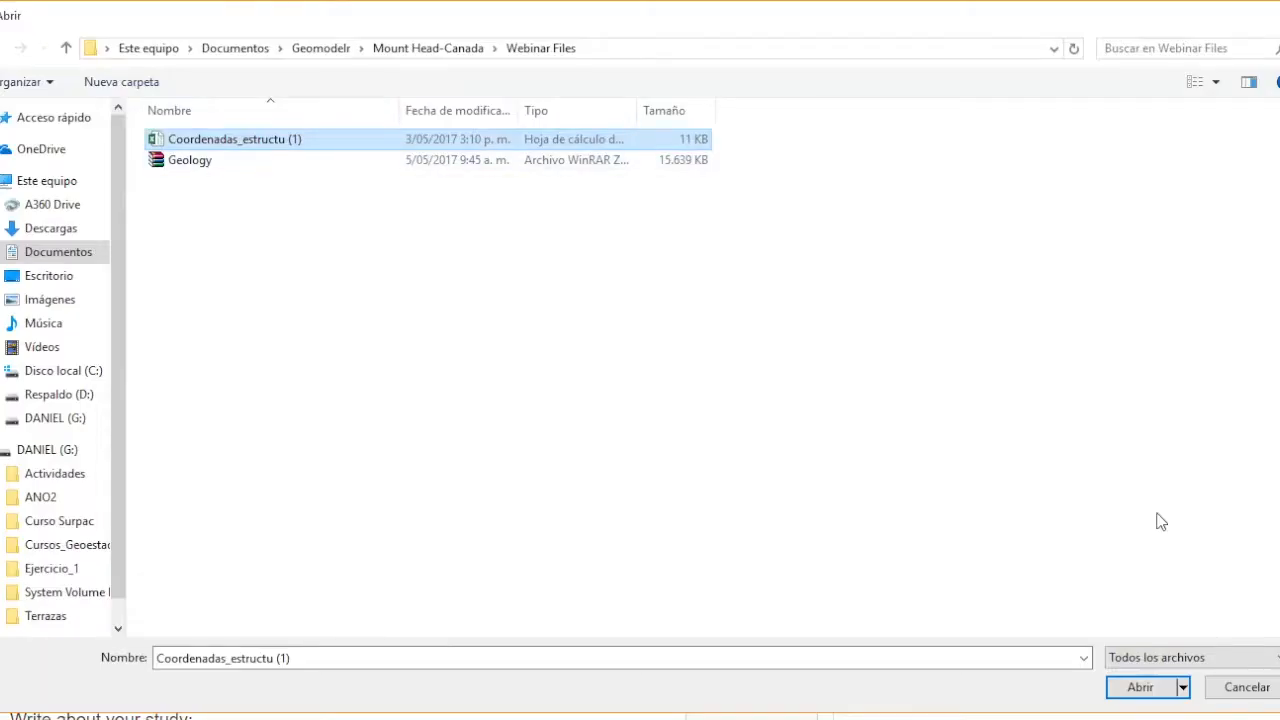
click(1143, 688)
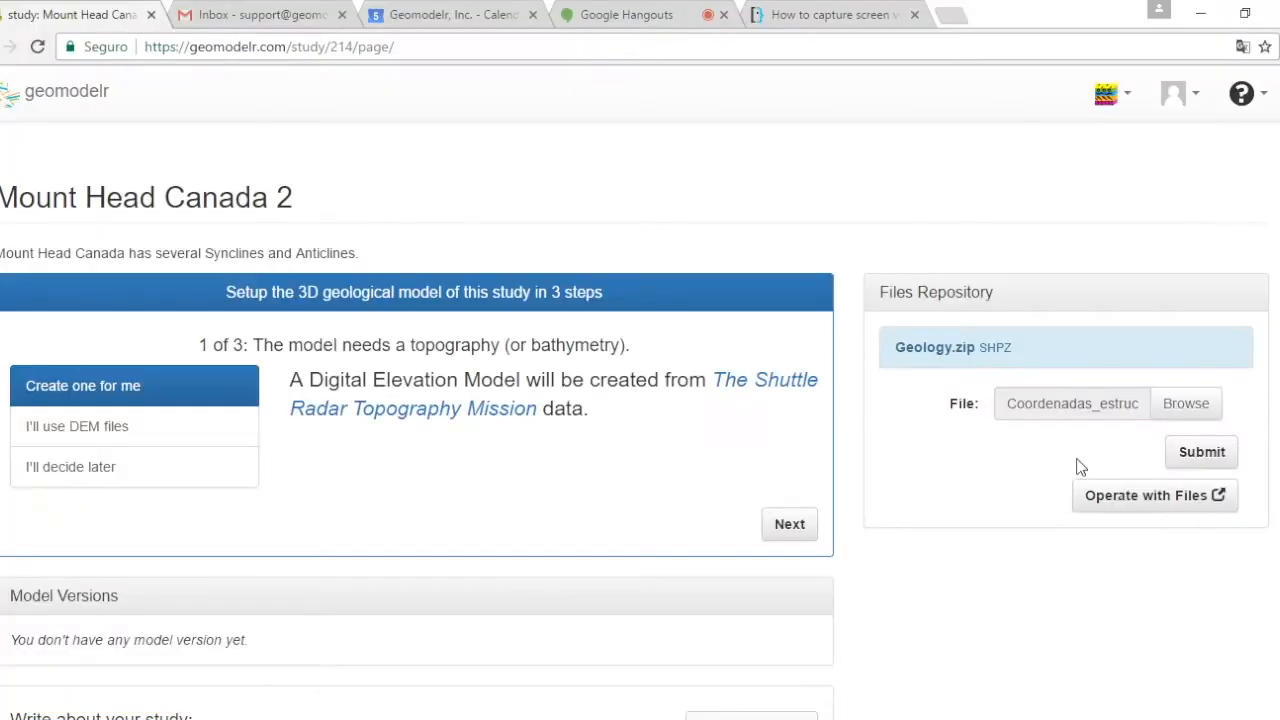
click(1208, 458)
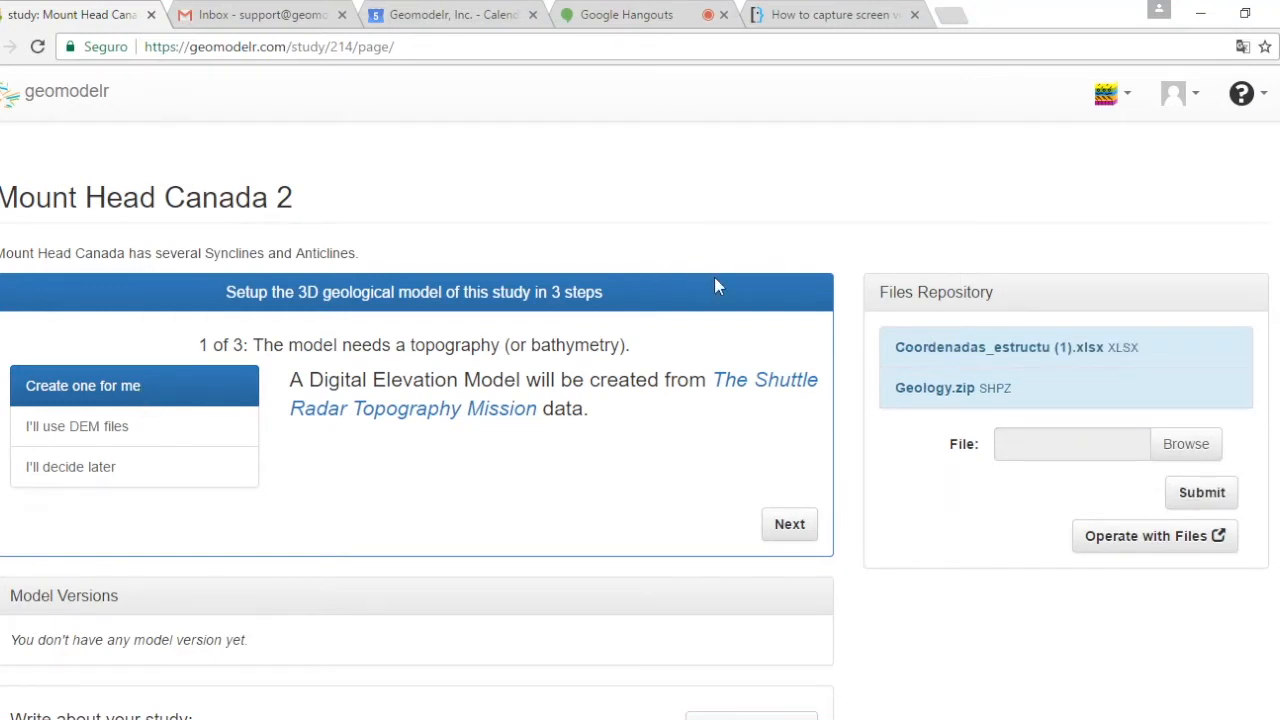
- Compare the topography options, keep Create one for me for the elevation model, and advance to the geological map setup
scroll(714, 280, down, 1)
scroll(669, 346, up, 1)
scroll(463, 340, down, 3)
scroll(463, 340, up, 3)
click(118, 428)
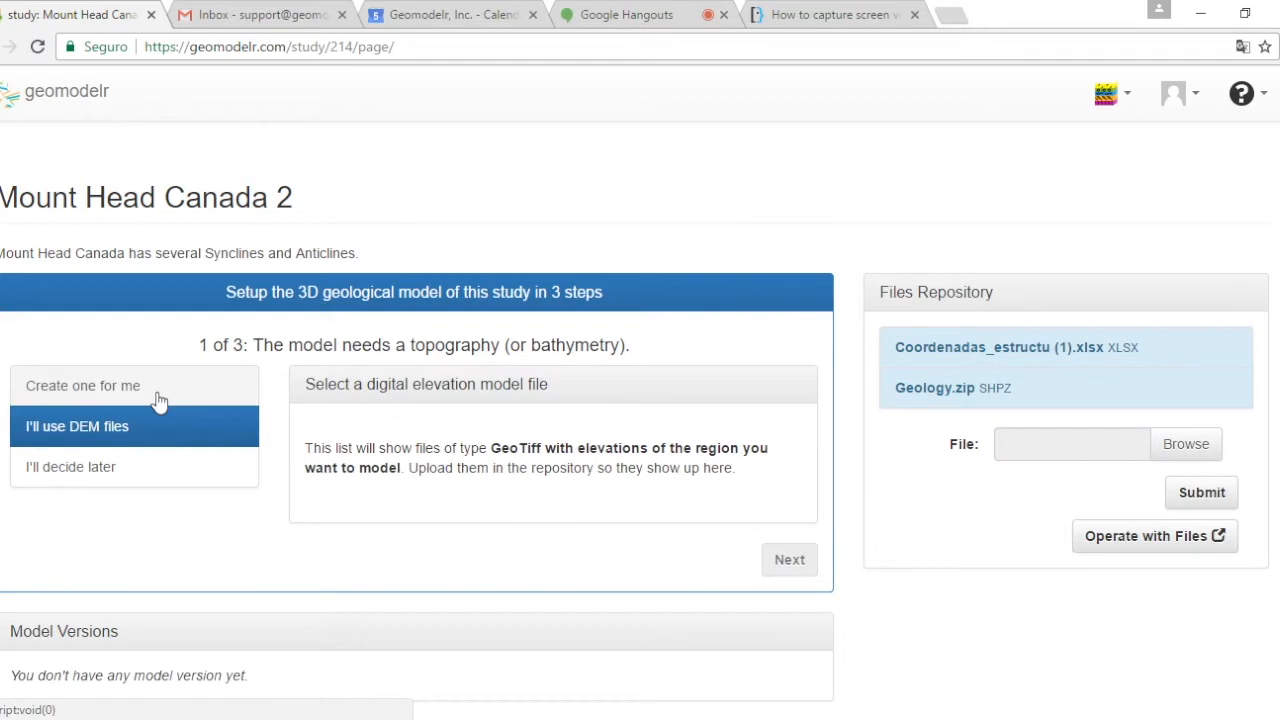
click(120, 388)
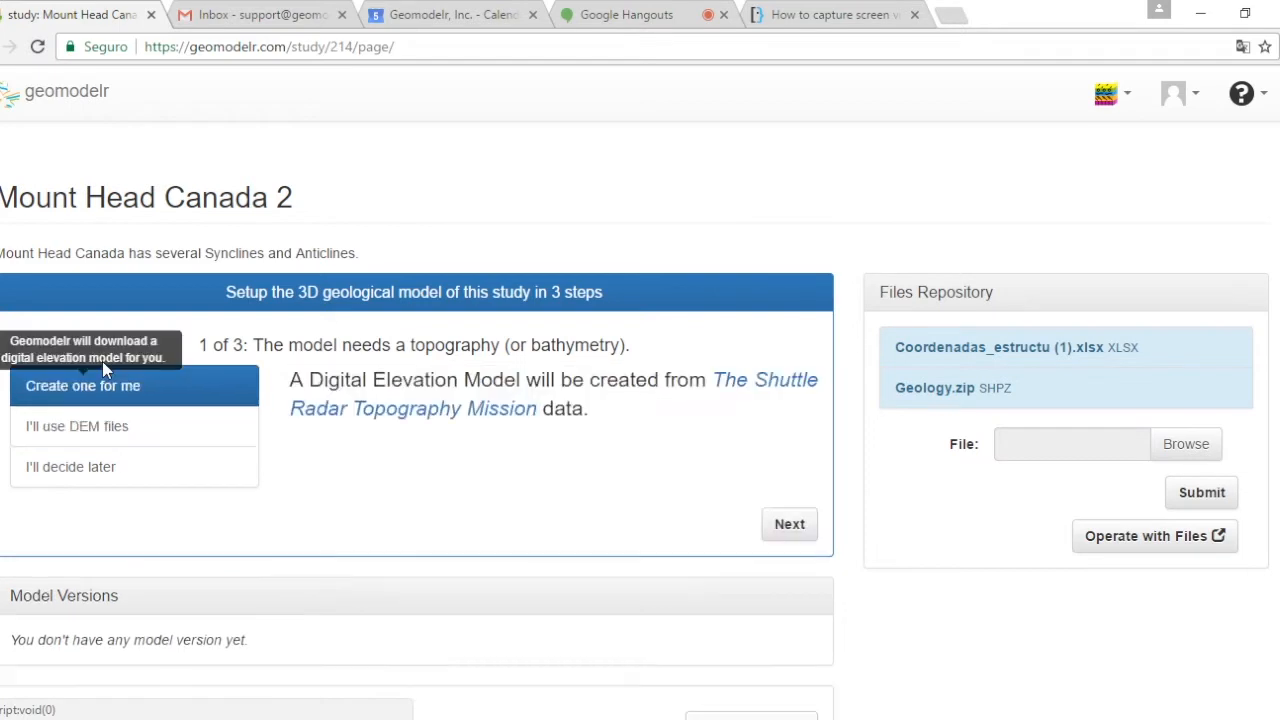
click(802, 529)
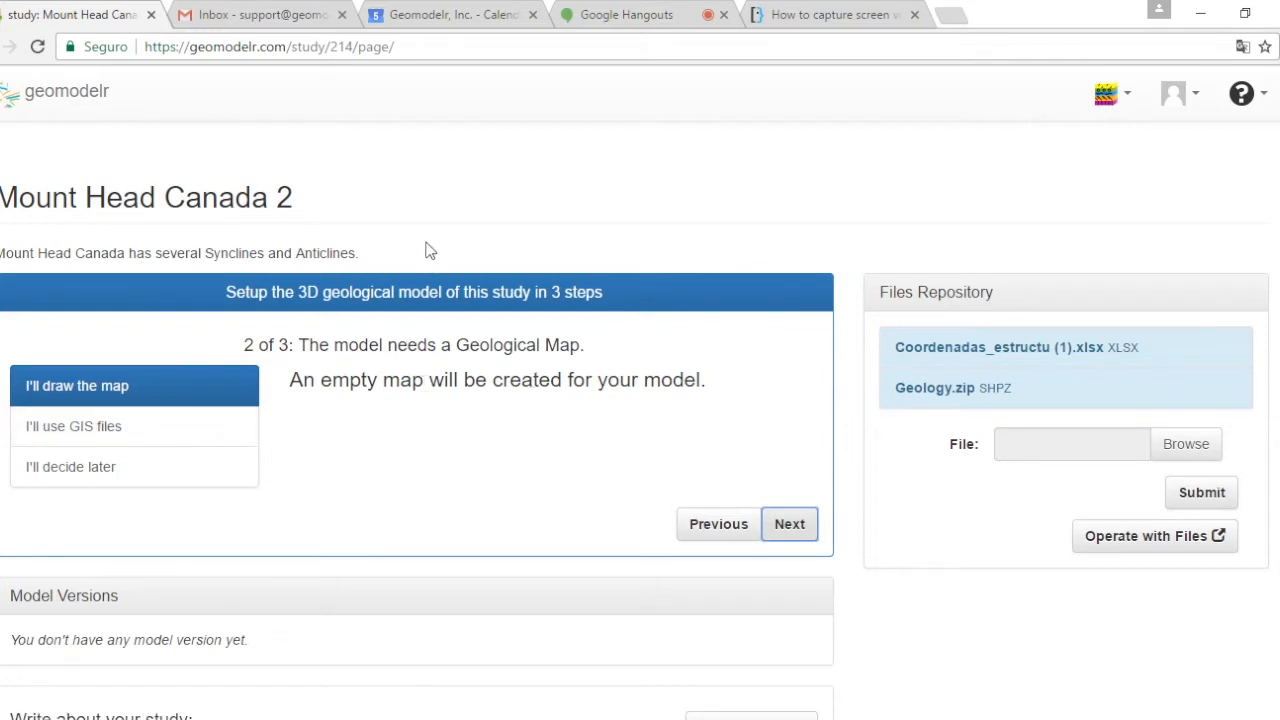
- Choose GIS files for the geological map and pick Geology/geology.shp from Geology.zip as the geological units file
click(155, 440)
scroll(803, 371, down, 5)
scroll(829, 358, up, 4)
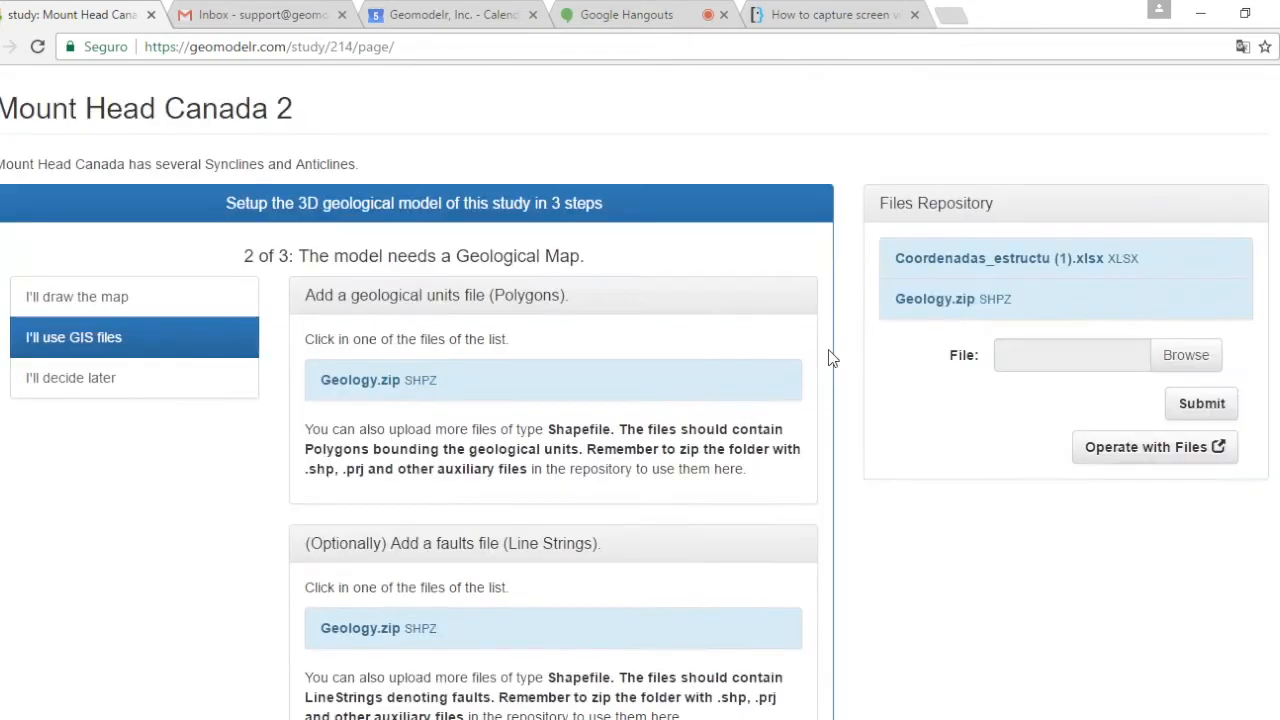
scroll(508, 463, up, 1)
click(560, 470)
scroll(795, 515, down, 1)
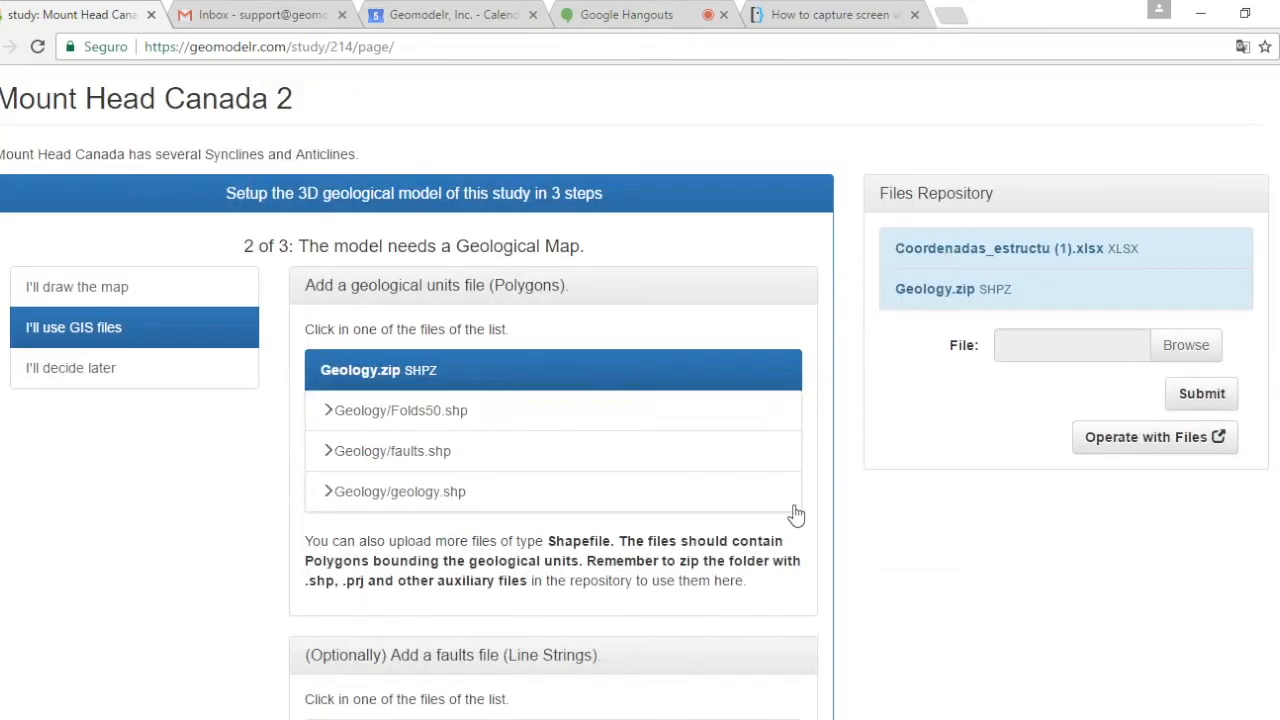
click(568, 500)
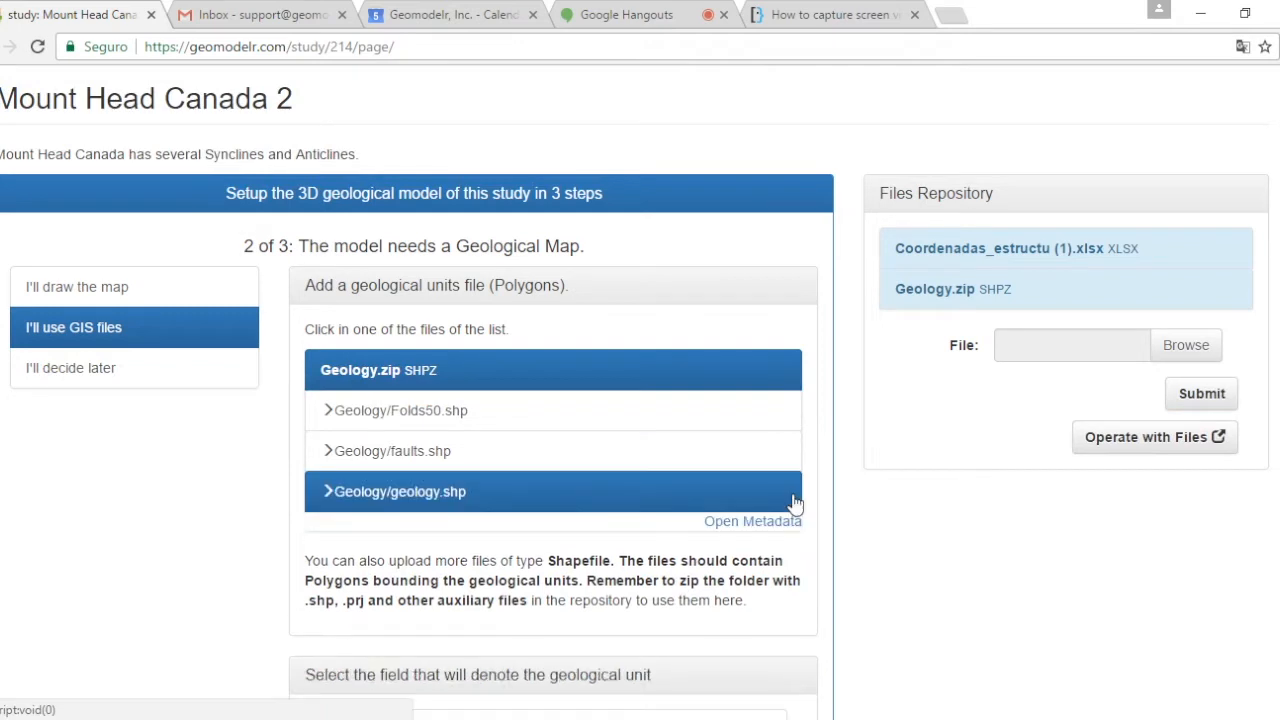
- Set MAP_UNIT as the field that denotes the geological unit
scroll(932, 498, down, 4)
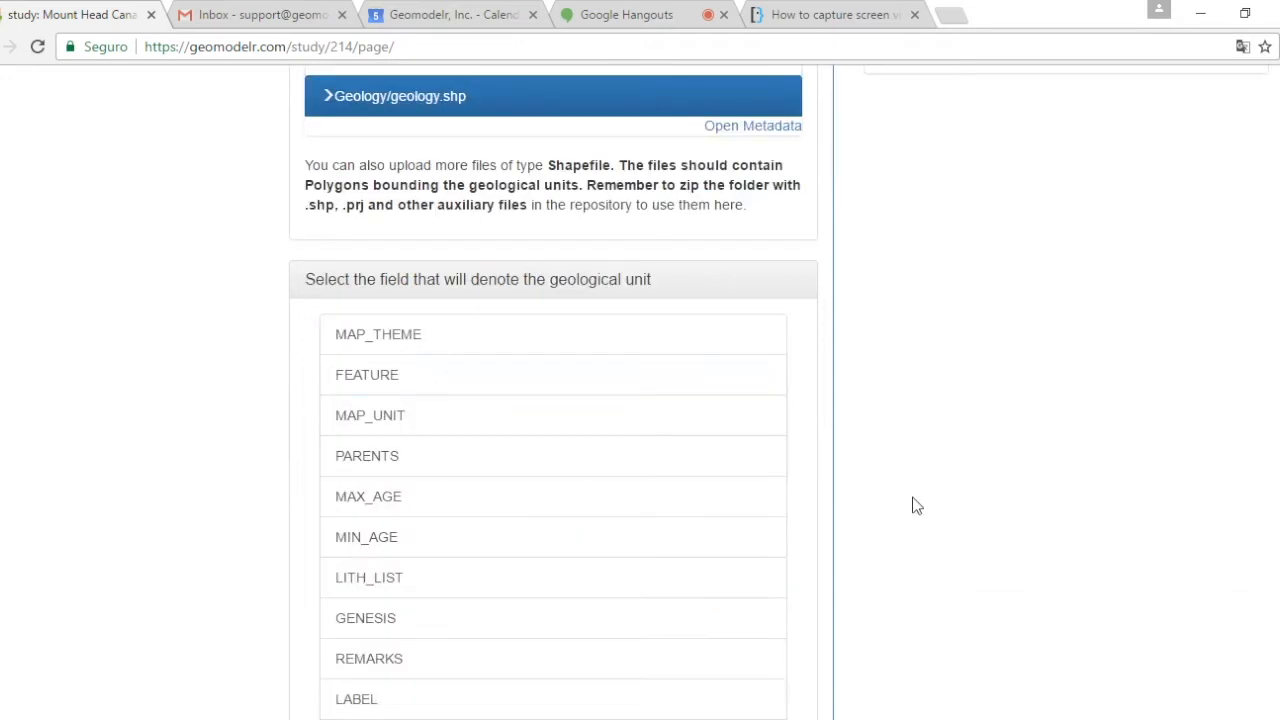
scroll(880, 485, down, 3)
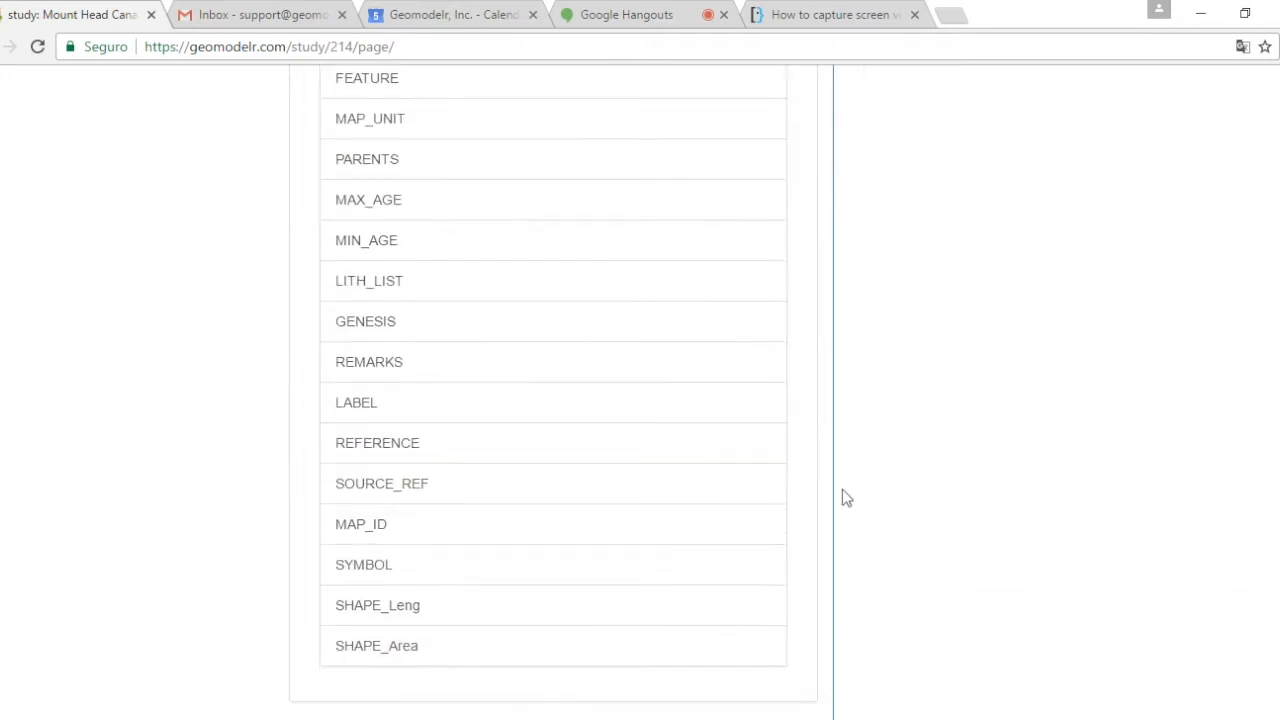
scroll(523, 300, up, 2)
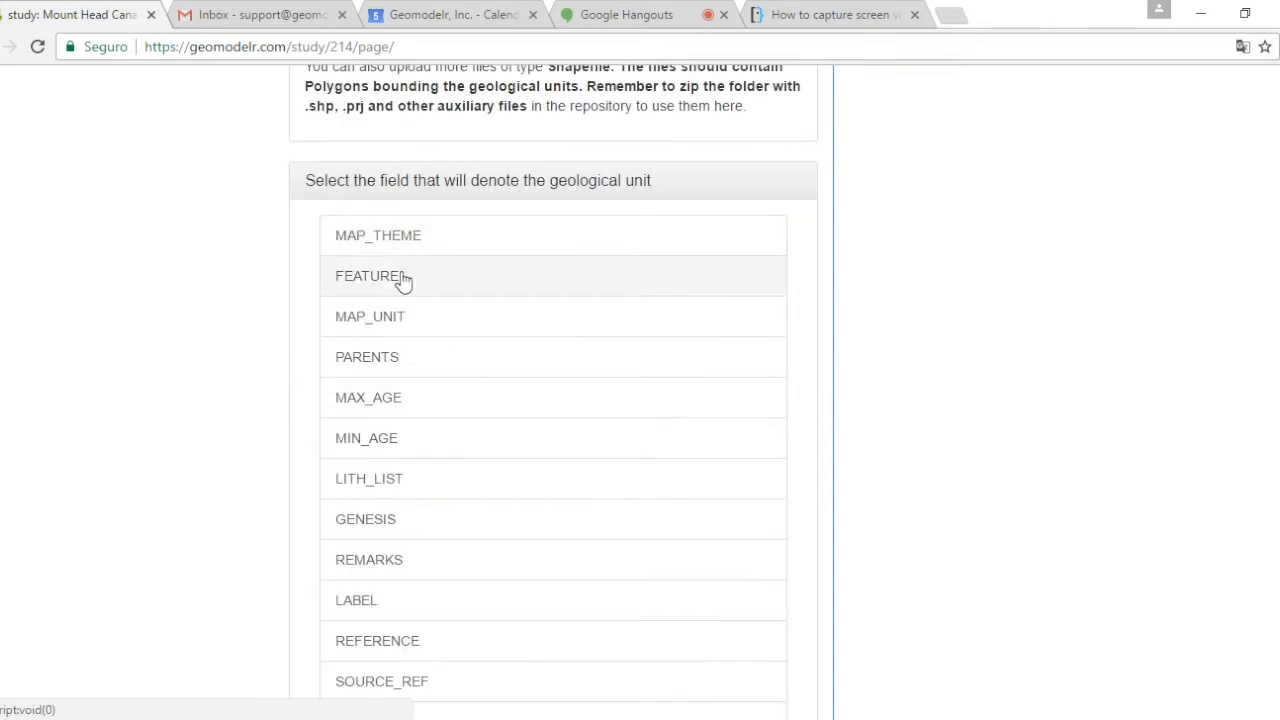
click(386, 322)
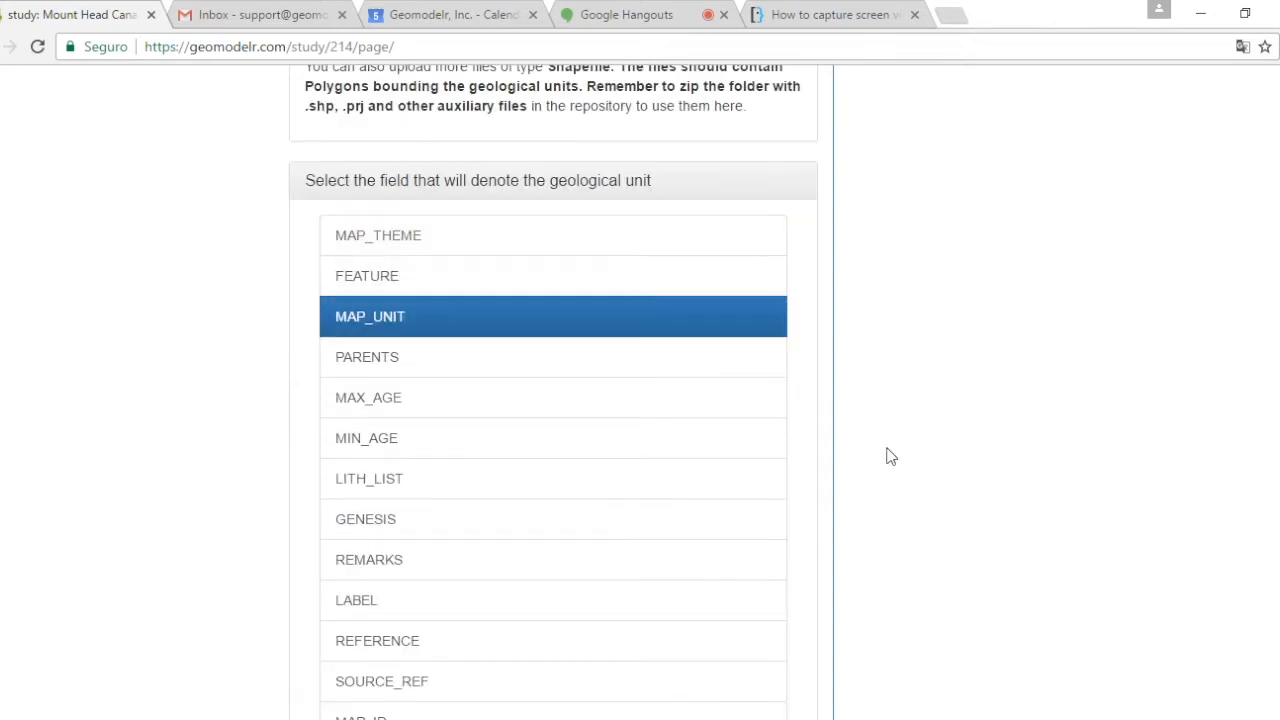
- Choose MAP_THEME, FEATURE, MAP_UNIT, PARENTS, MAX_AGE and MIN_AGE as fields to import as properties of the geological units
scroll(874, 477, down, 7)
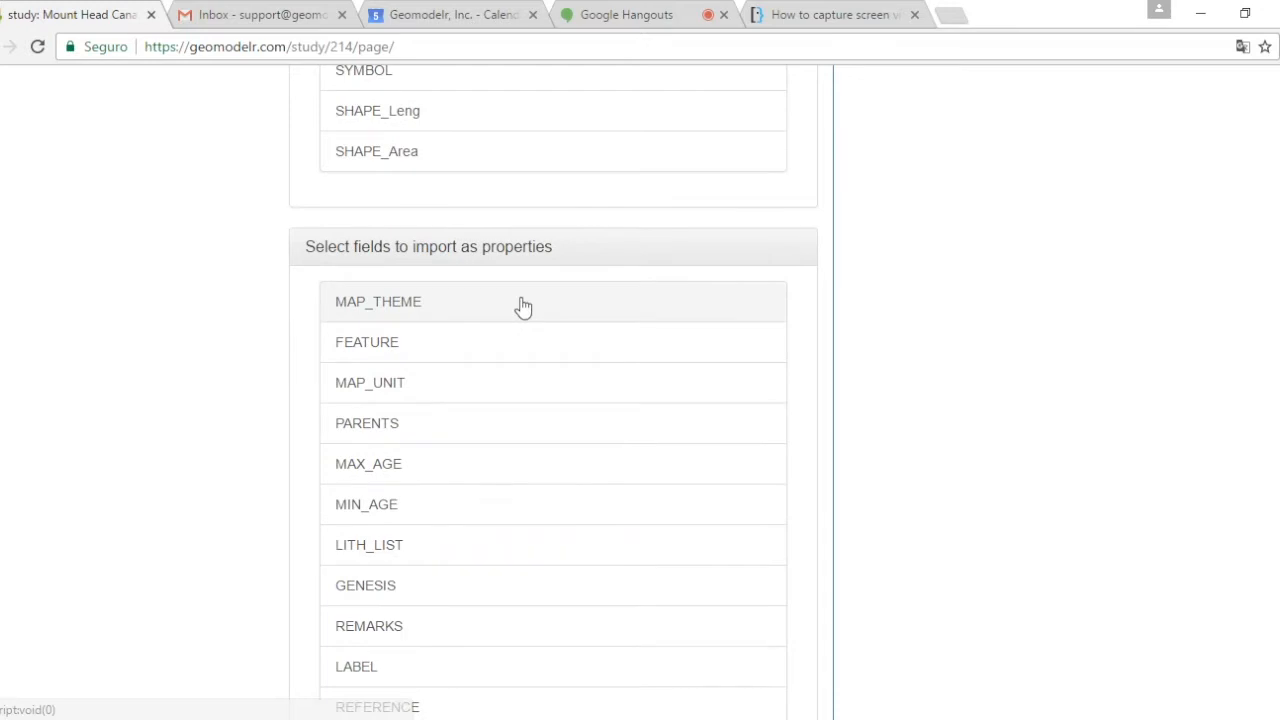
click(523, 310)
click(532, 352)
click(540, 385)
scroll(925, 479, down, 2)
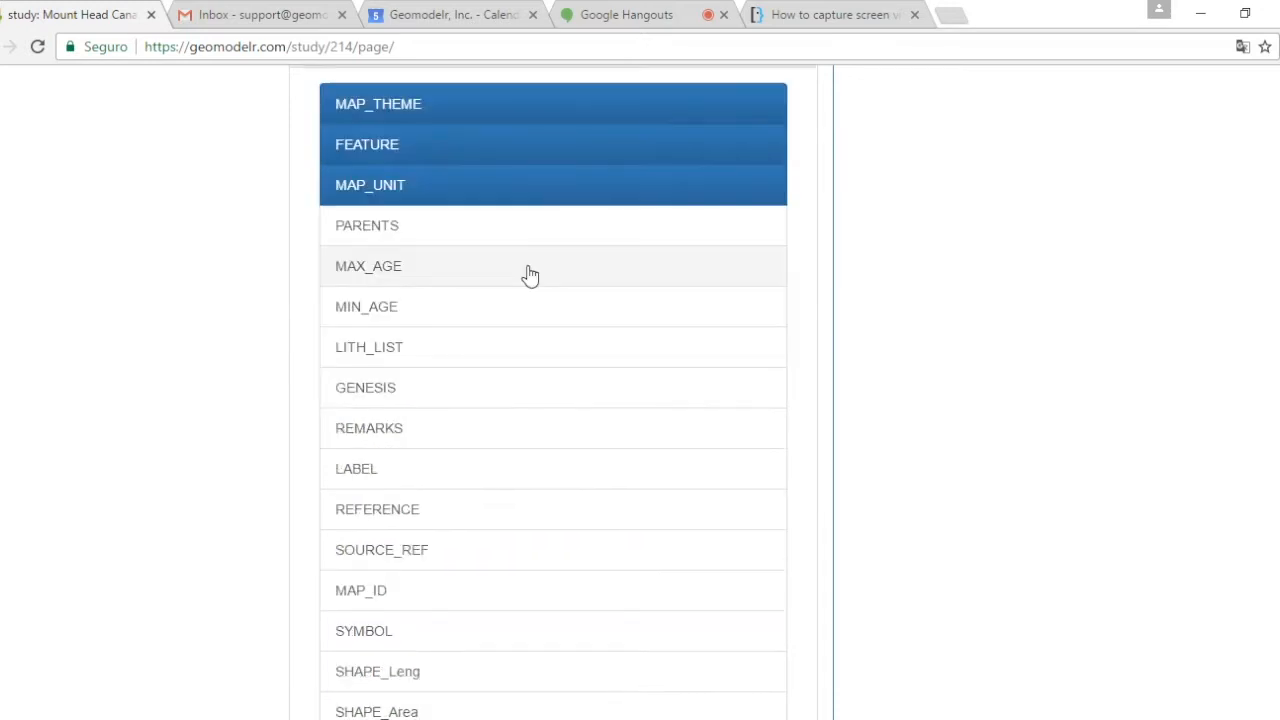
click(517, 235)
click(525, 270)
click(538, 318)
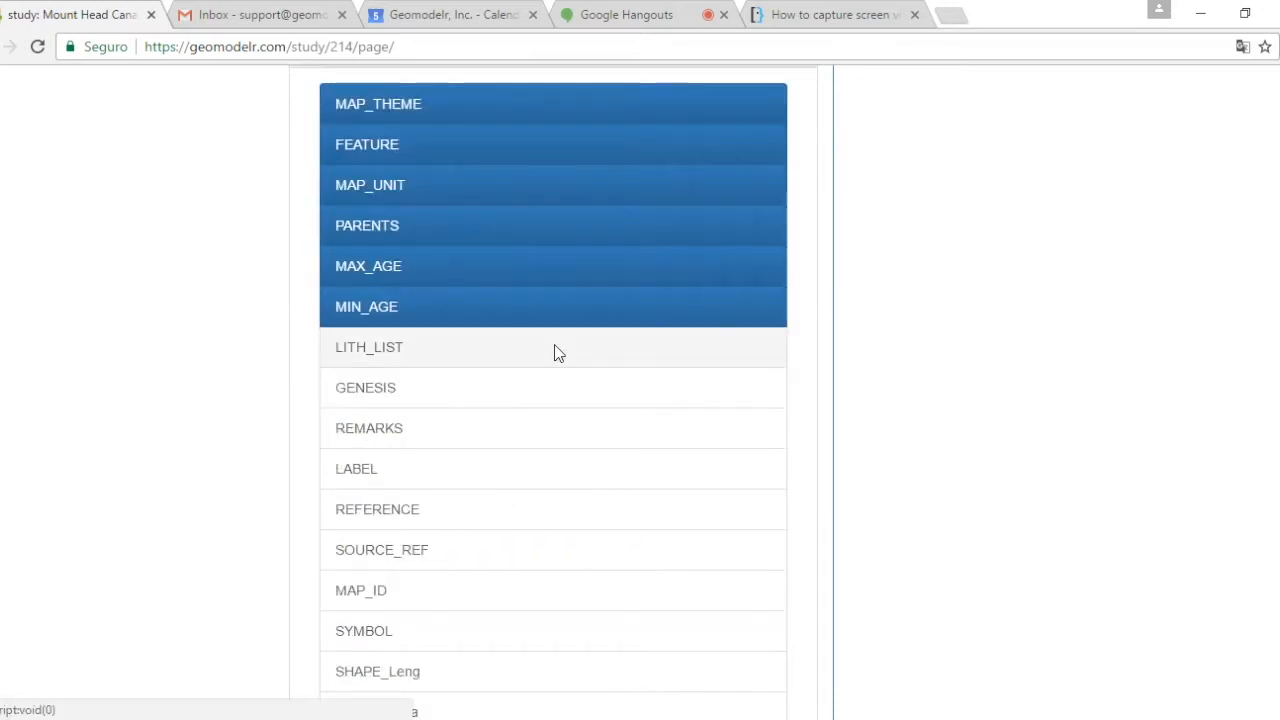
- Add LITH_LIST, GENESIS, REMARKS, LABEL, REFERENCE and SYMBOL to the imported properties of the geological units
click(512, 360)
click(433, 385)
click(432, 428)
scroll(971, 480, down, 2)
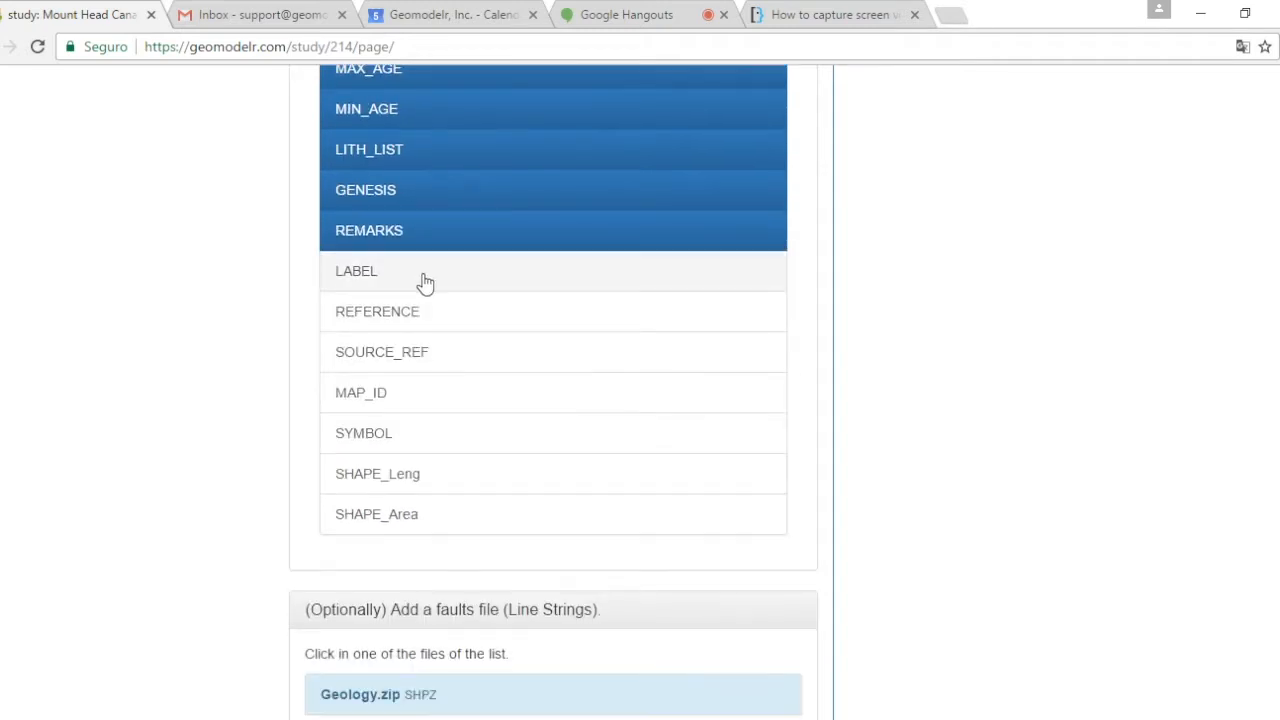
click(397, 314)
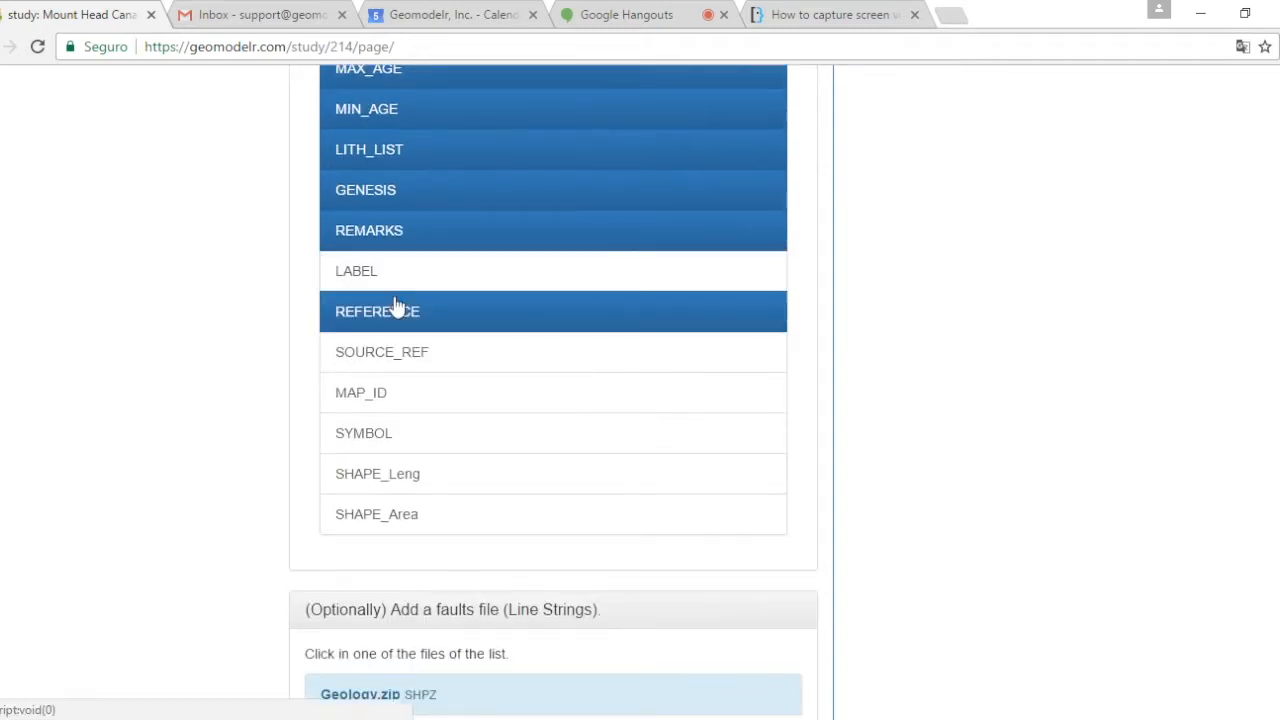
click(402, 276)
scroll(935, 427, down, 1)
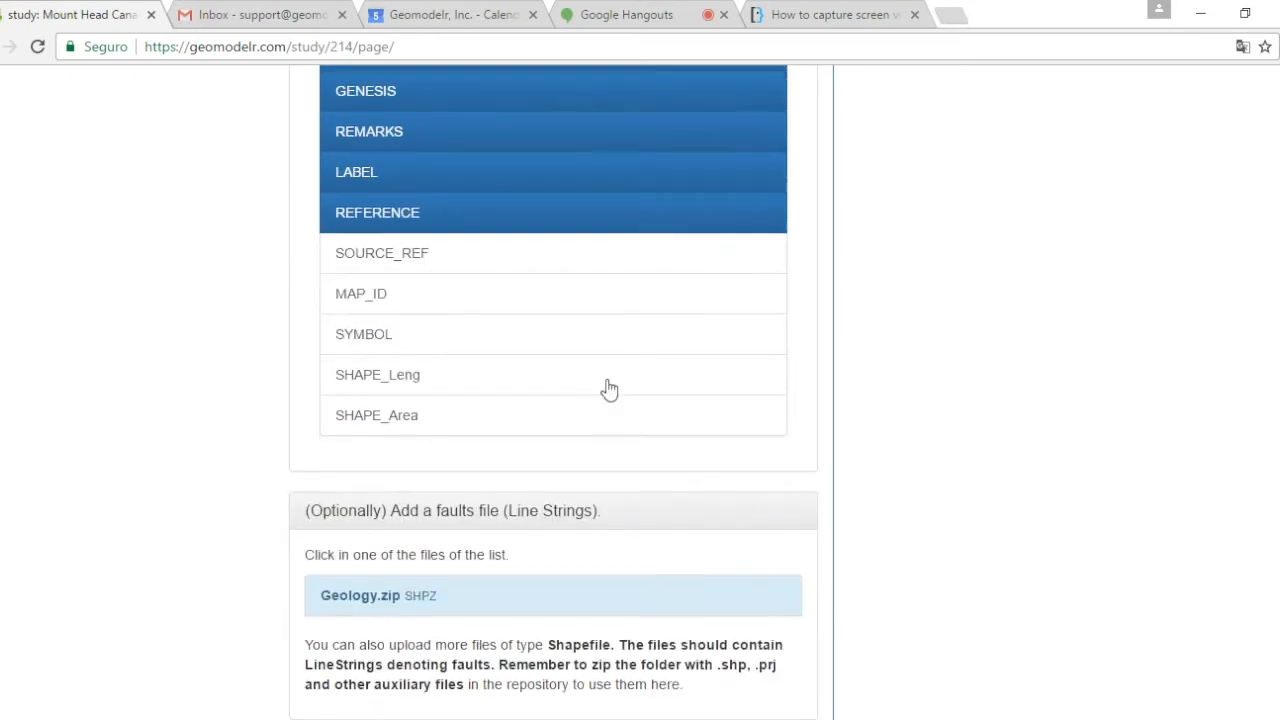
click(556, 333)
- Pick Geology/faults.shp from Geology.zip as the optional faults file
scroll(926, 360, down, 2)
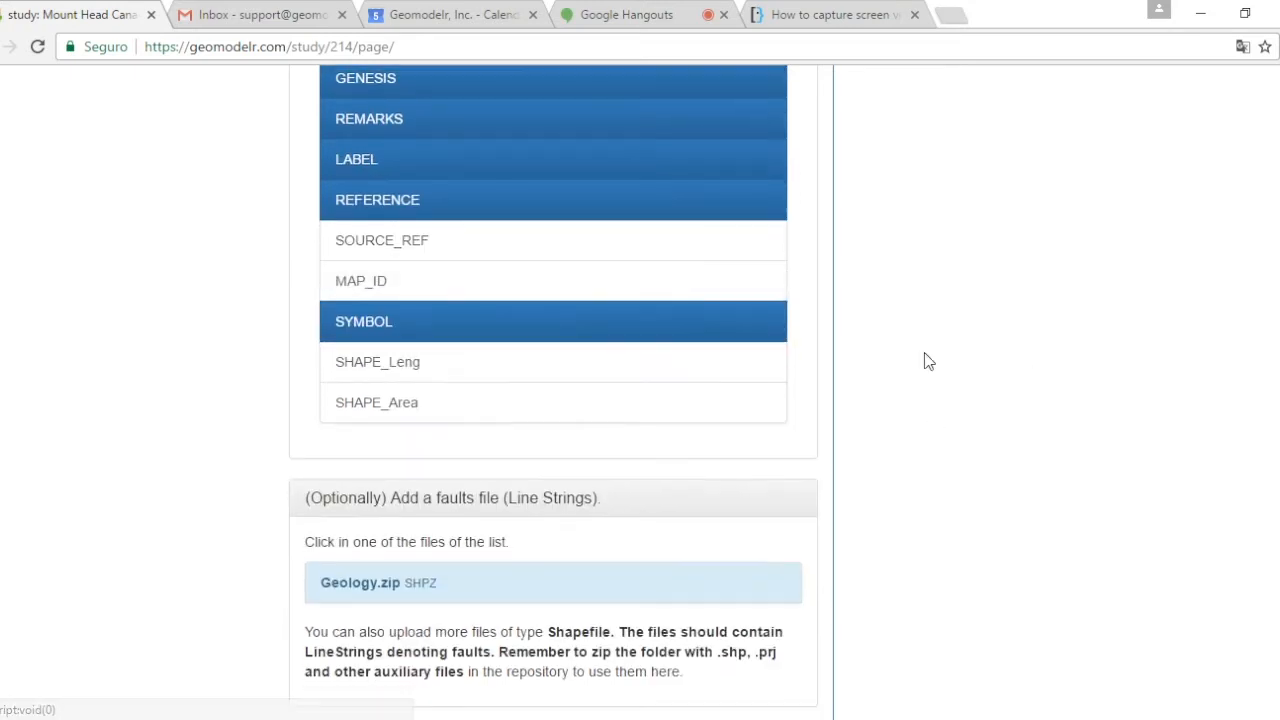
click(323, 397)
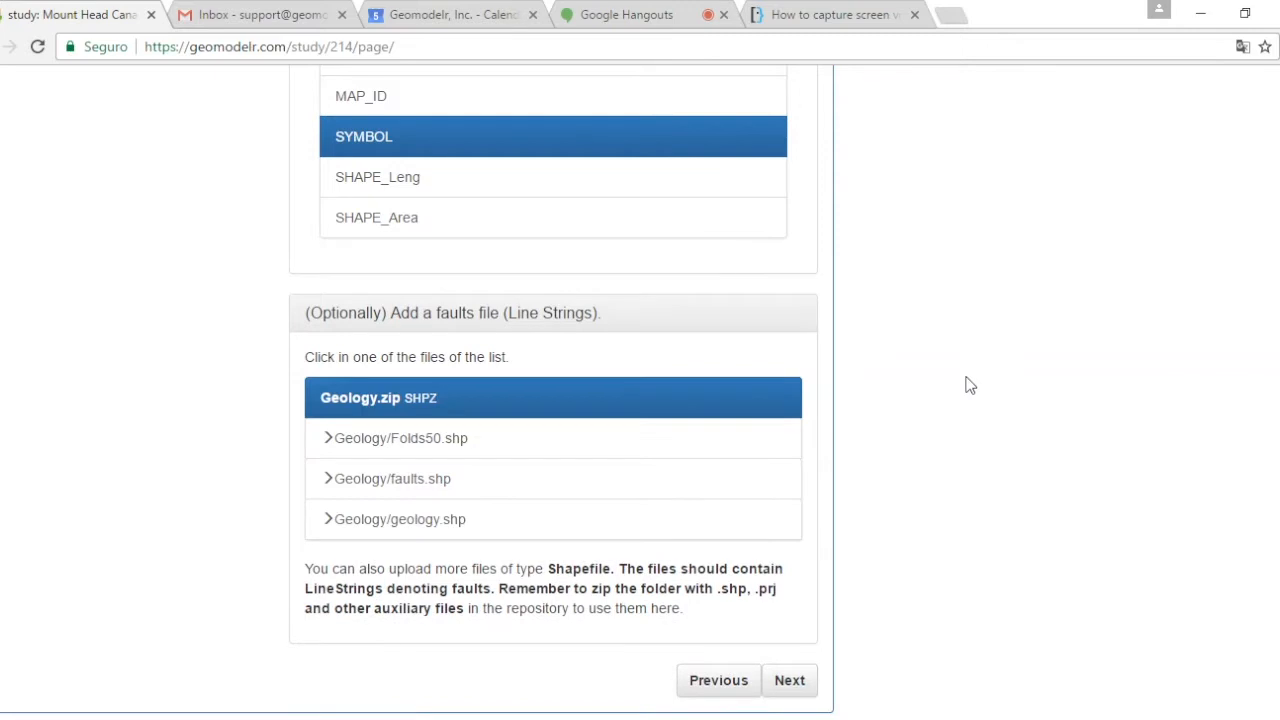
scroll(966, 383, down, 1)
click(557, 384)
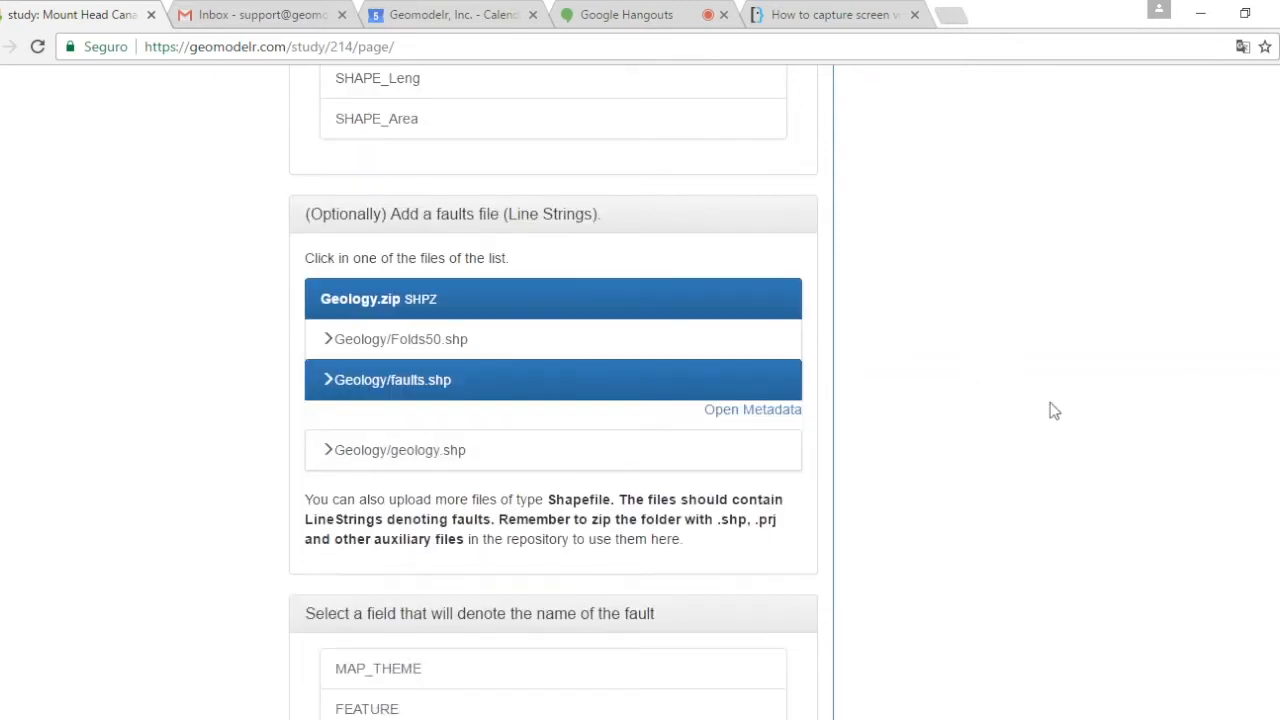
- Set SUBFEATURE as the field that denotes the name of the fault
scroll(947, 410, down, 2)
scroll(960, 419, down, 2)
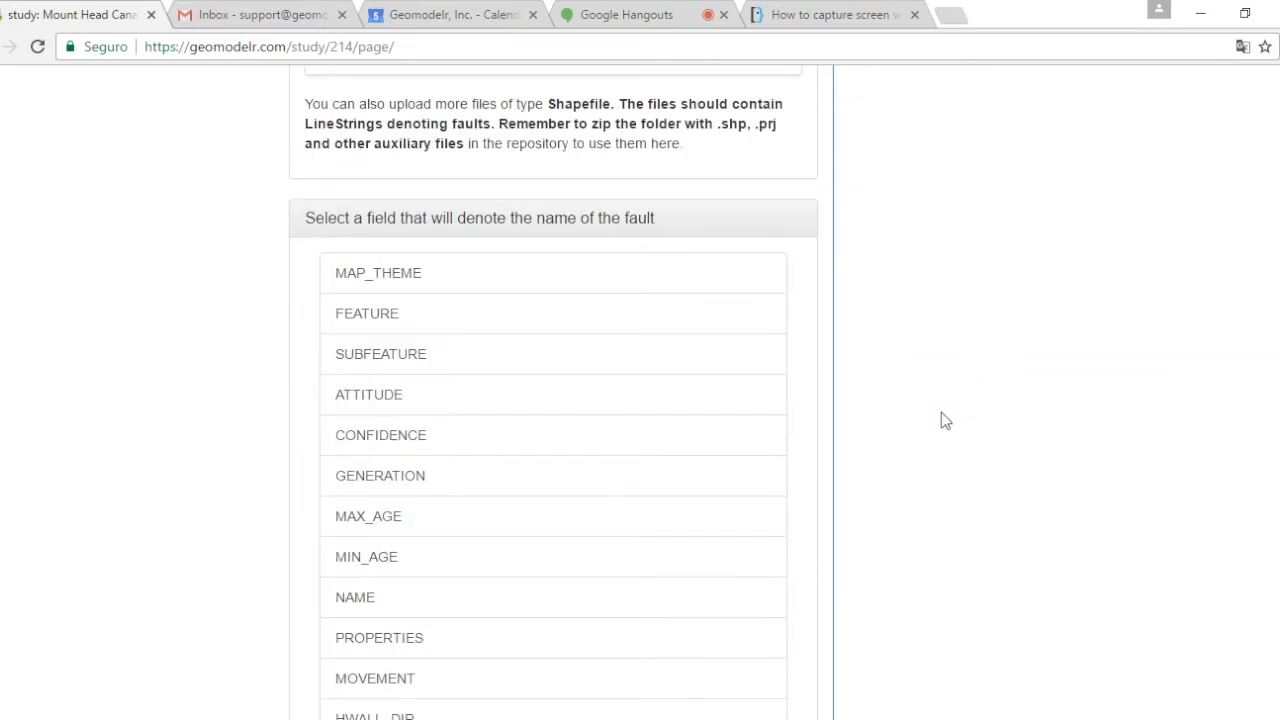
scroll(916, 318, down, 1)
scroll(916, 318, down, 1)
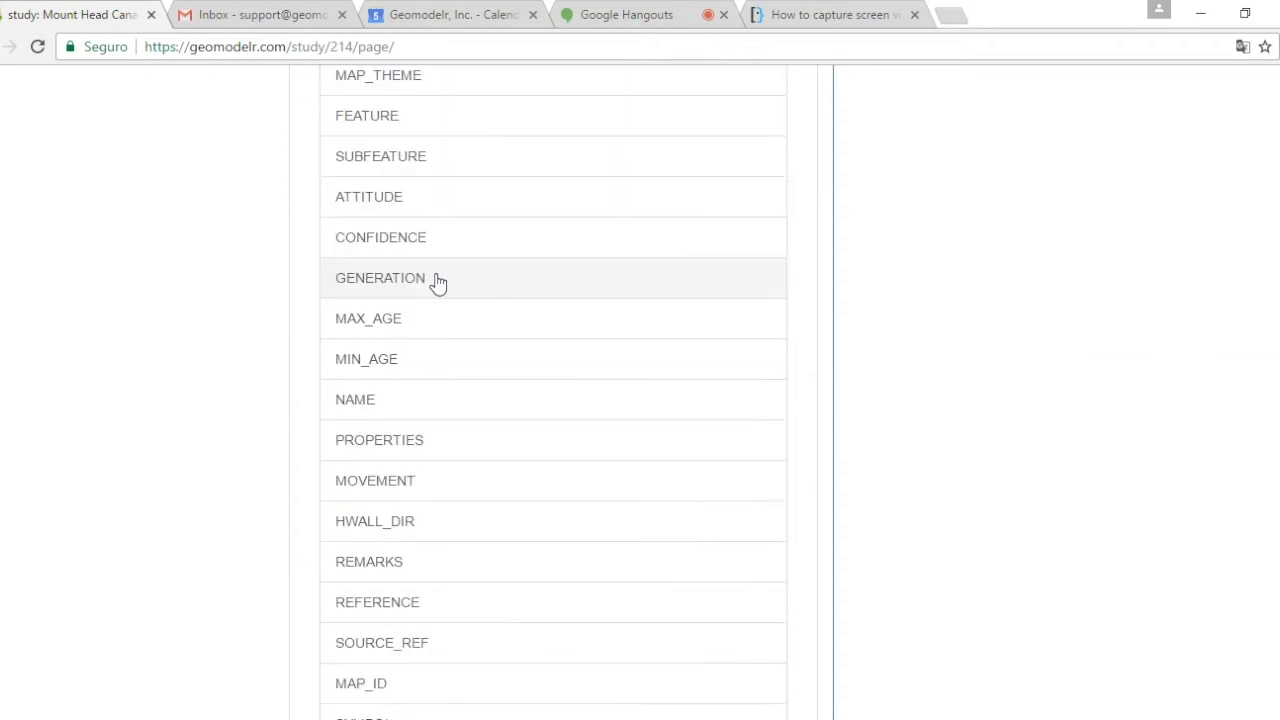
click(432, 172)
scroll(923, 446, down, 5)
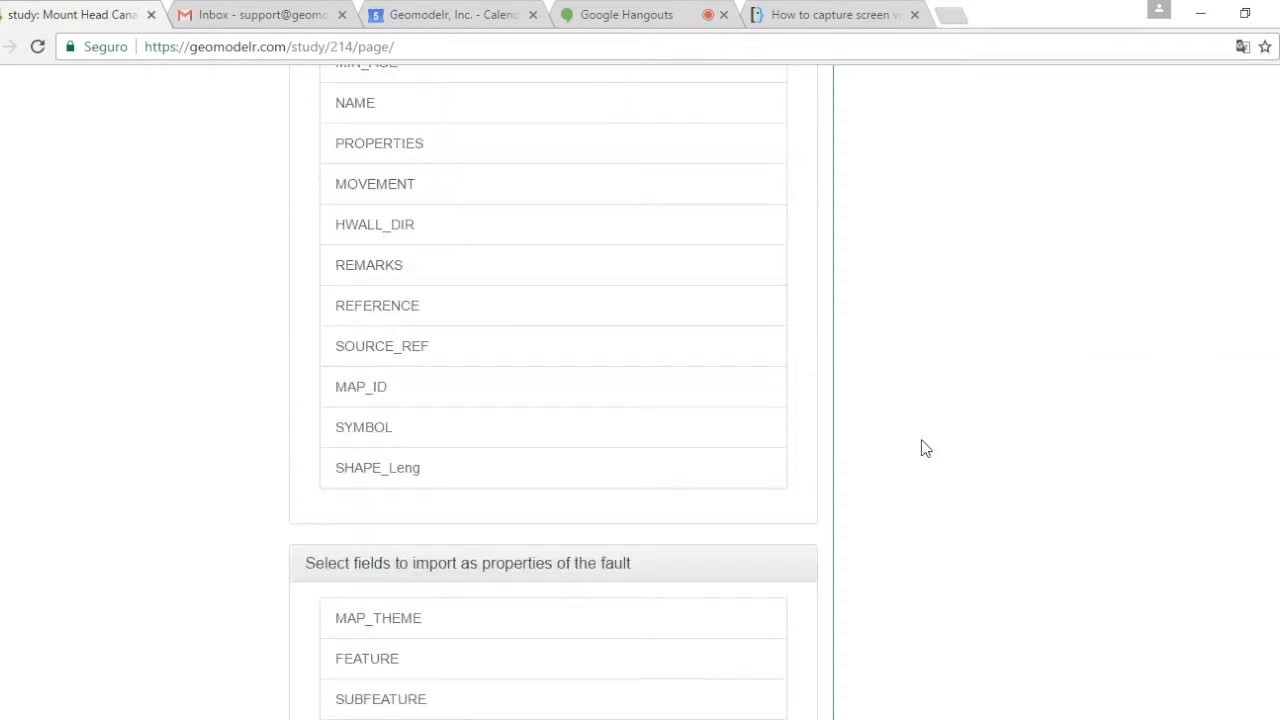
scroll(917, 440, up, 5)
scroll(920, 438, down, 5)
scroll(921, 438, up, 9)
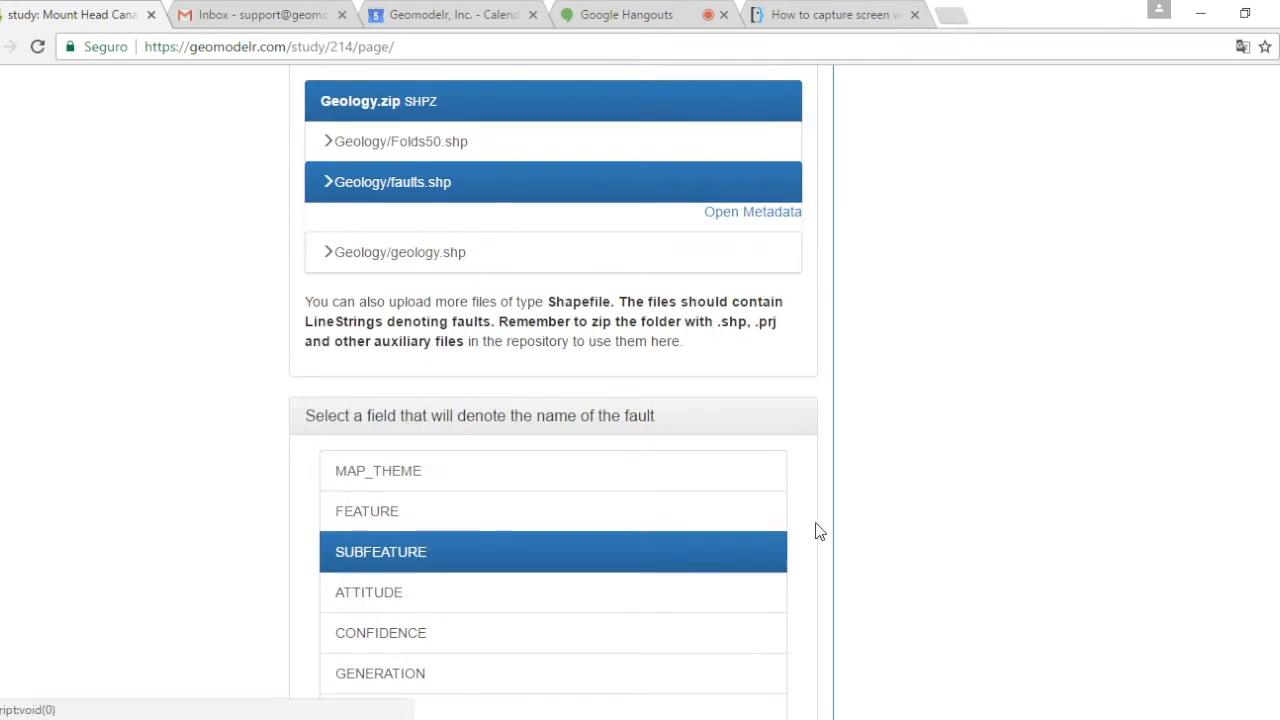
scroll(926, 521, down, 1)
scroll(926, 521, up, 1)
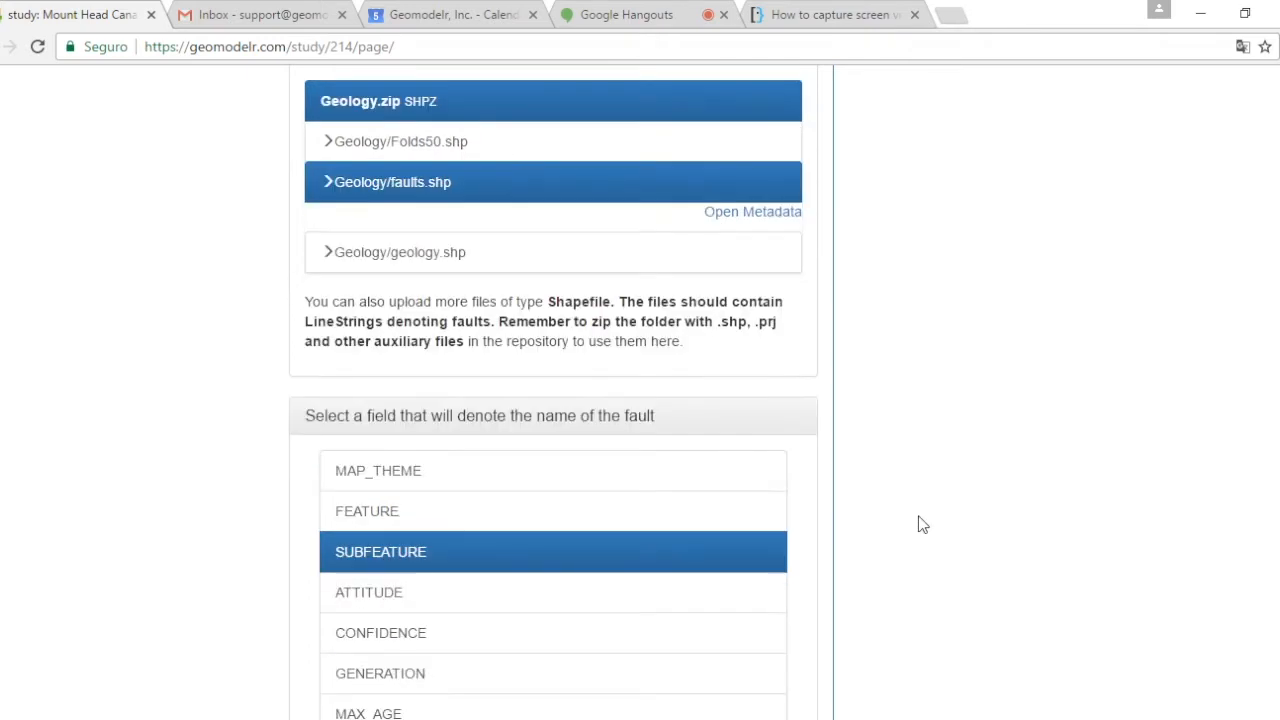
scroll(950, 500, down, 1)
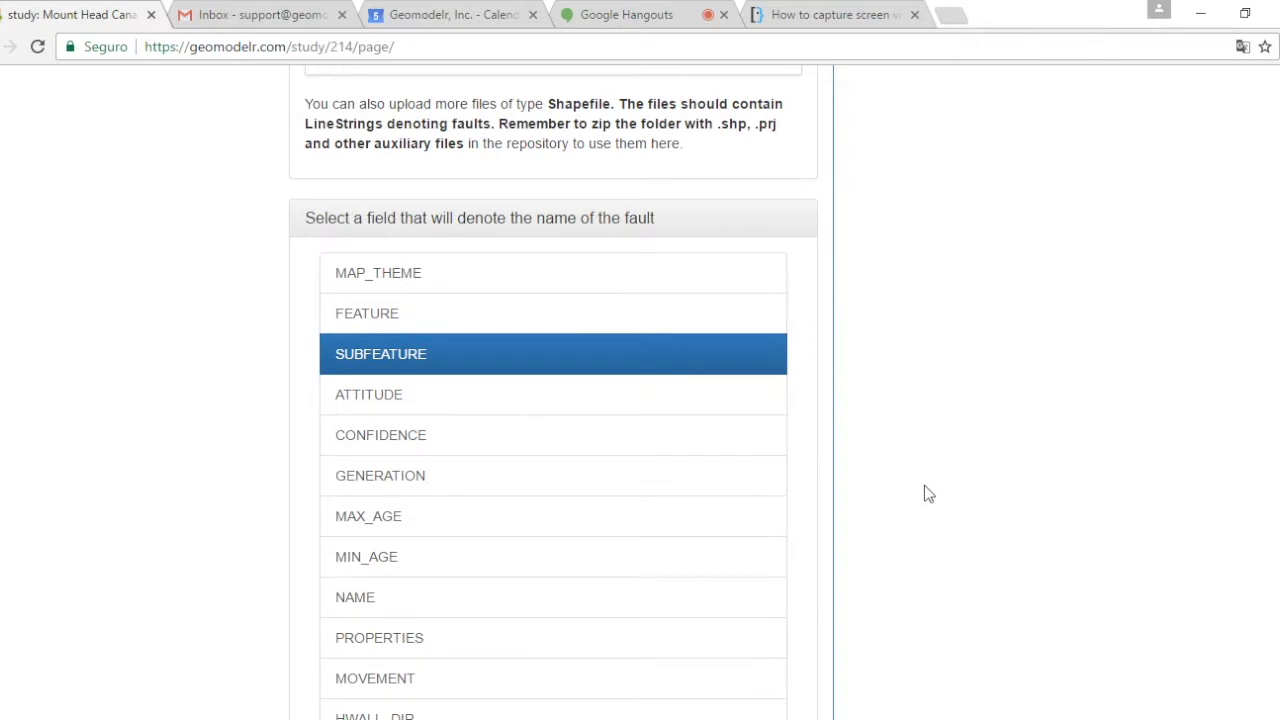
- Choose MAP_THEME, FEATURE, SUBFEATURE, ATTITUDE and CONFIDENCE as fields to import as properties of the fault
scroll(926, 510, down, 9)
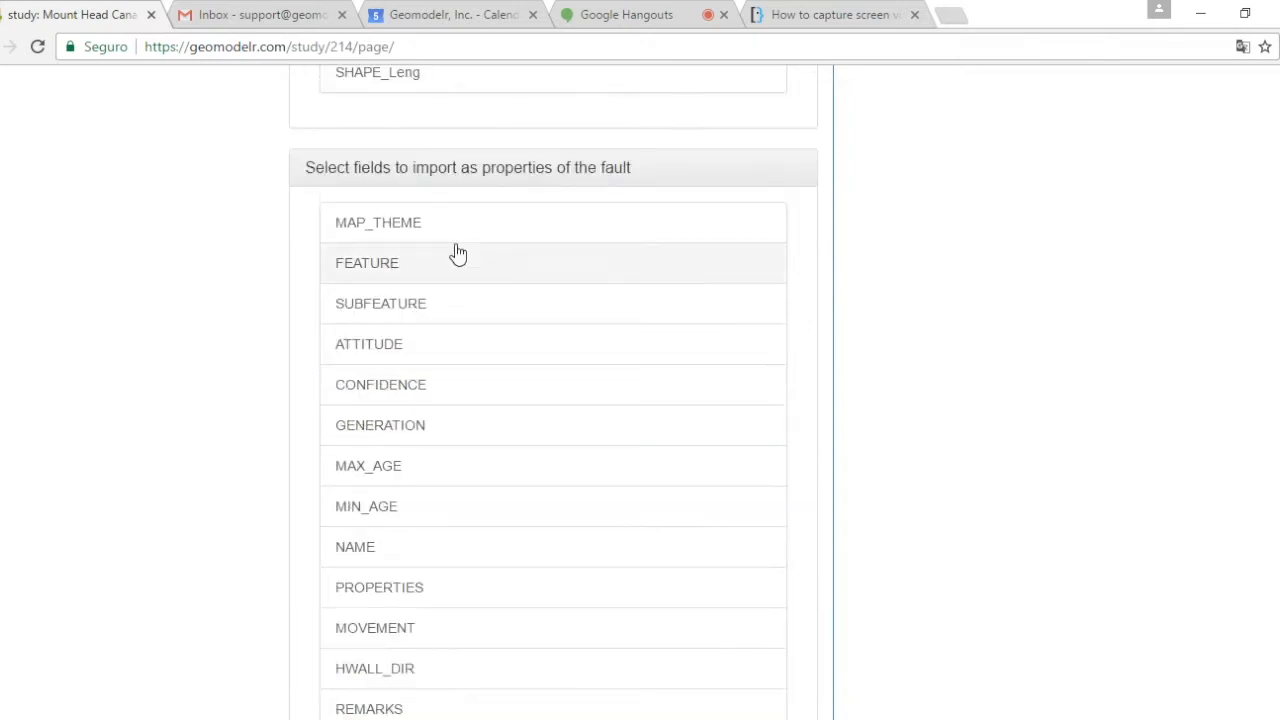
click(534, 229)
click(542, 266)
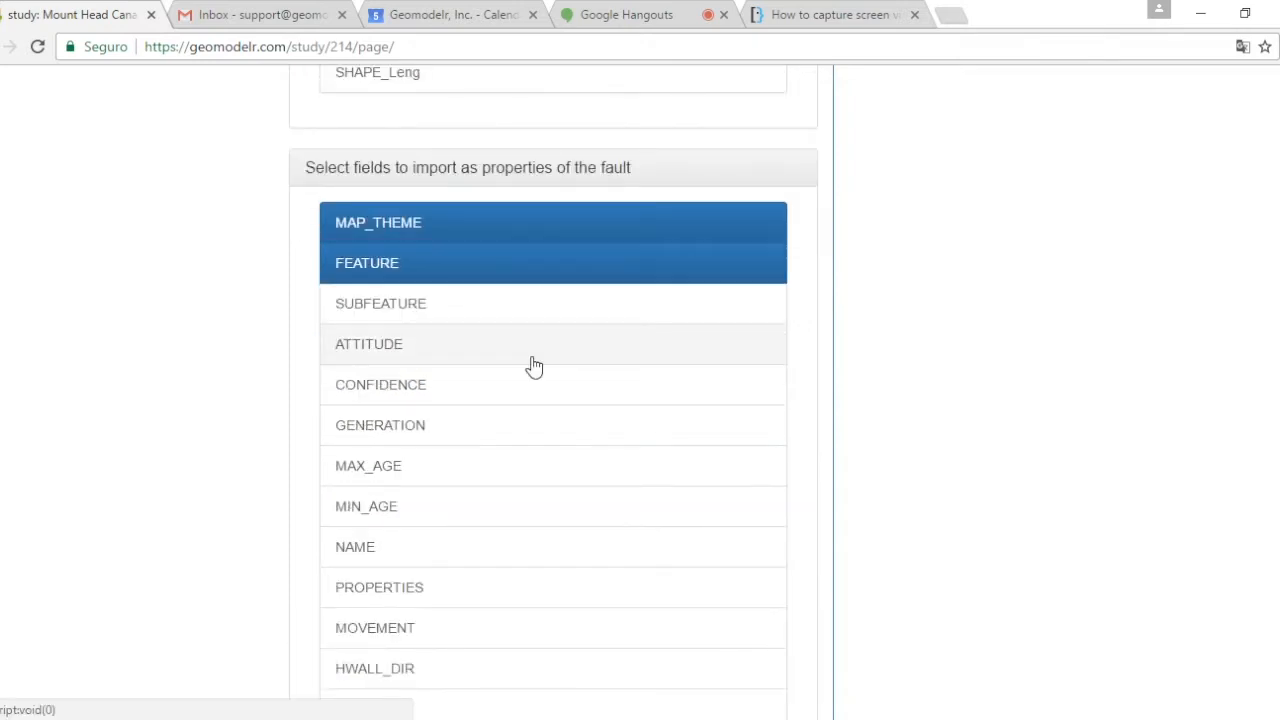
click(540, 315)
click(550, 352)
click(578, 398)
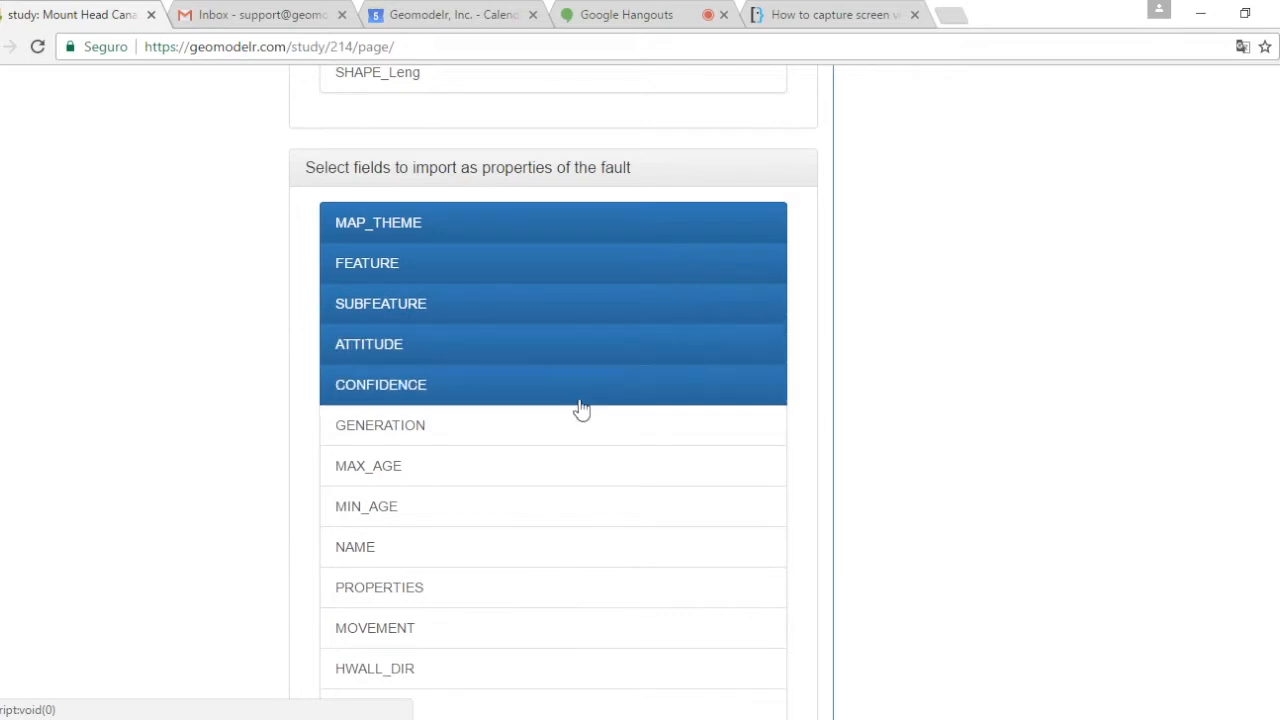
- Add GENERATION, MAX_AGE, MIN_AGE and MOVEMENT to the imported fault properties
scroll(1032, 486, down, 2)
click(431, 231)
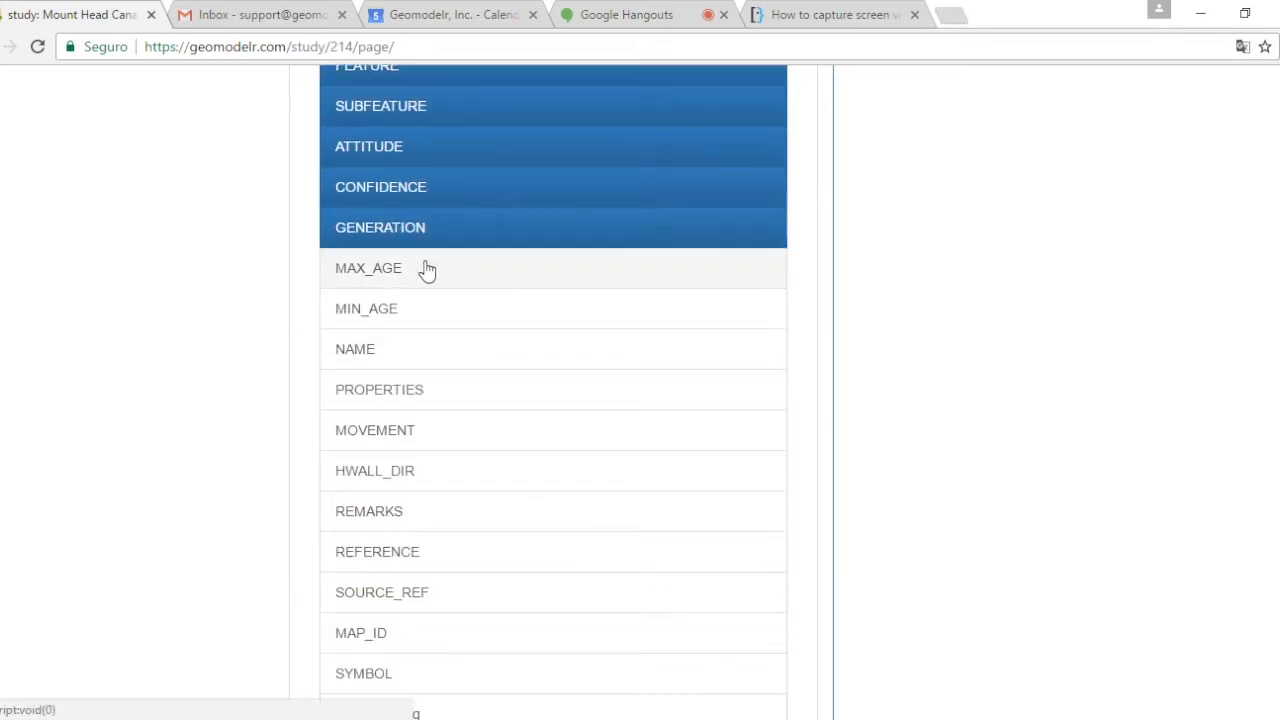
click(427, 270)
click(474, 312)
scroll(910, 460, down, 1)
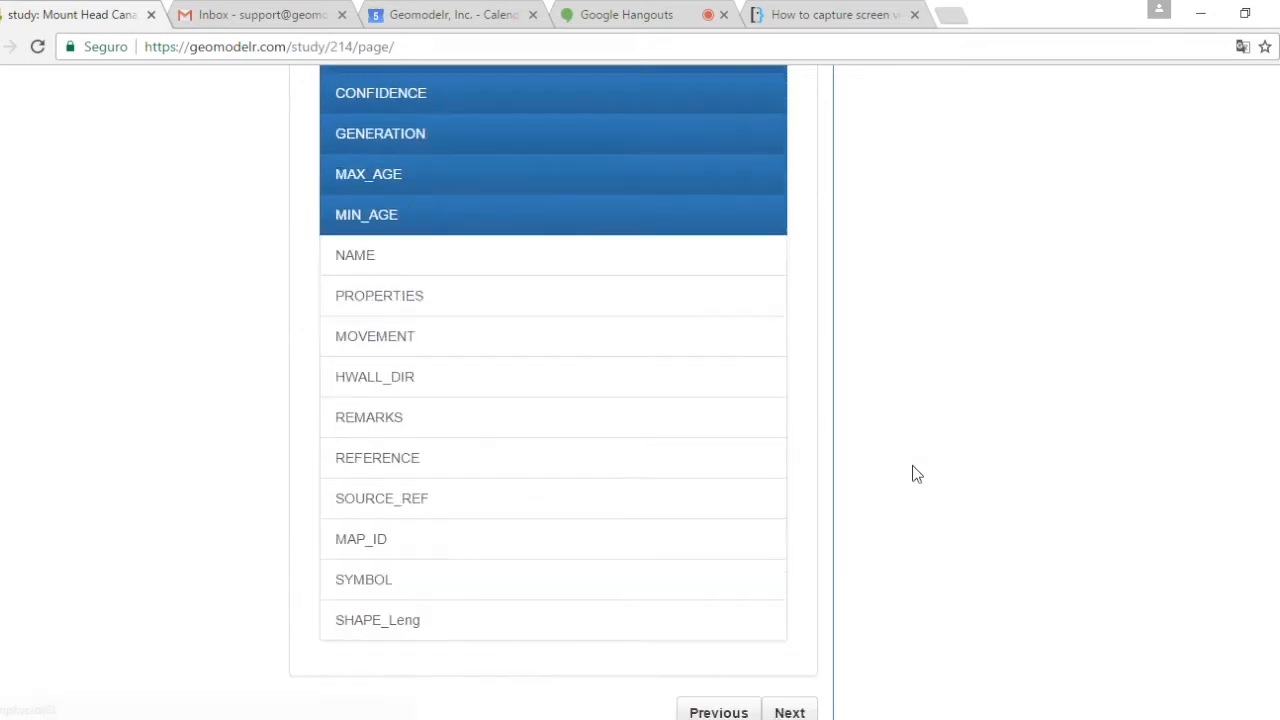
scroll(912, 470, down, 1)
click(457, 234)
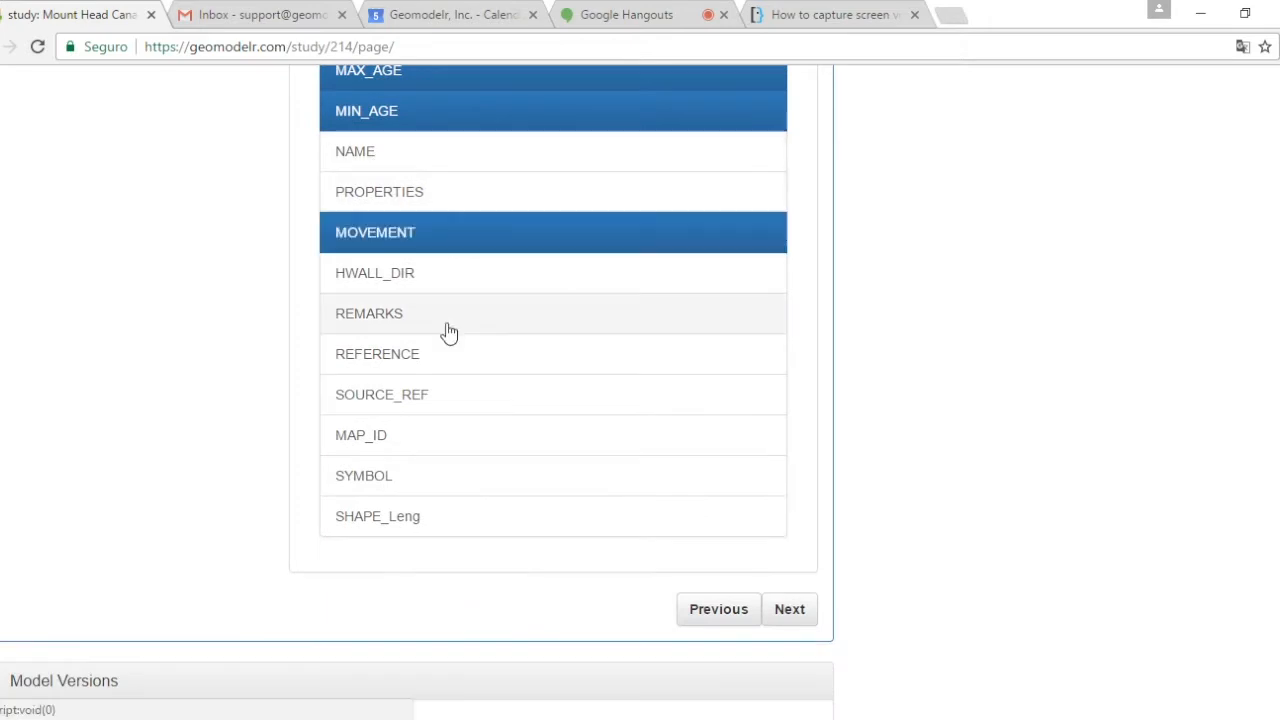
click(564, 452)
click(571, 480)
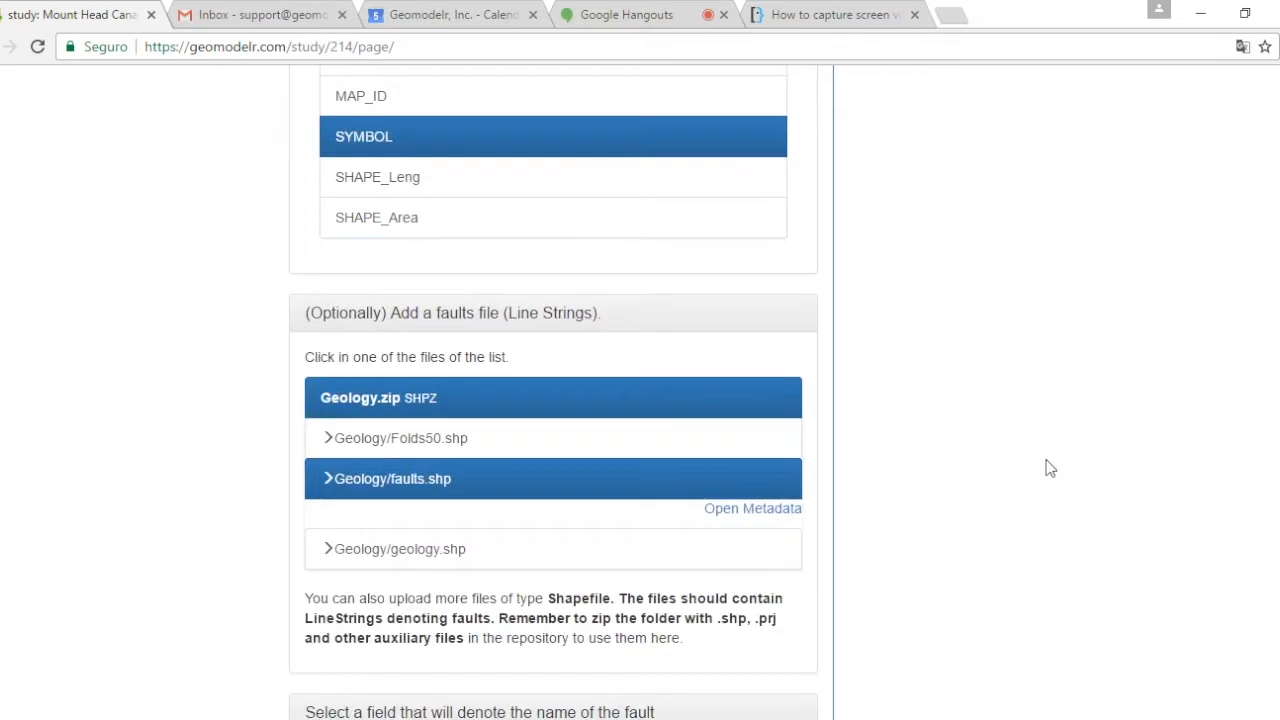
- Review the faults file and its chosen fields, and advance to the geographical reference setup
scroll(1048, 466, down, 6)
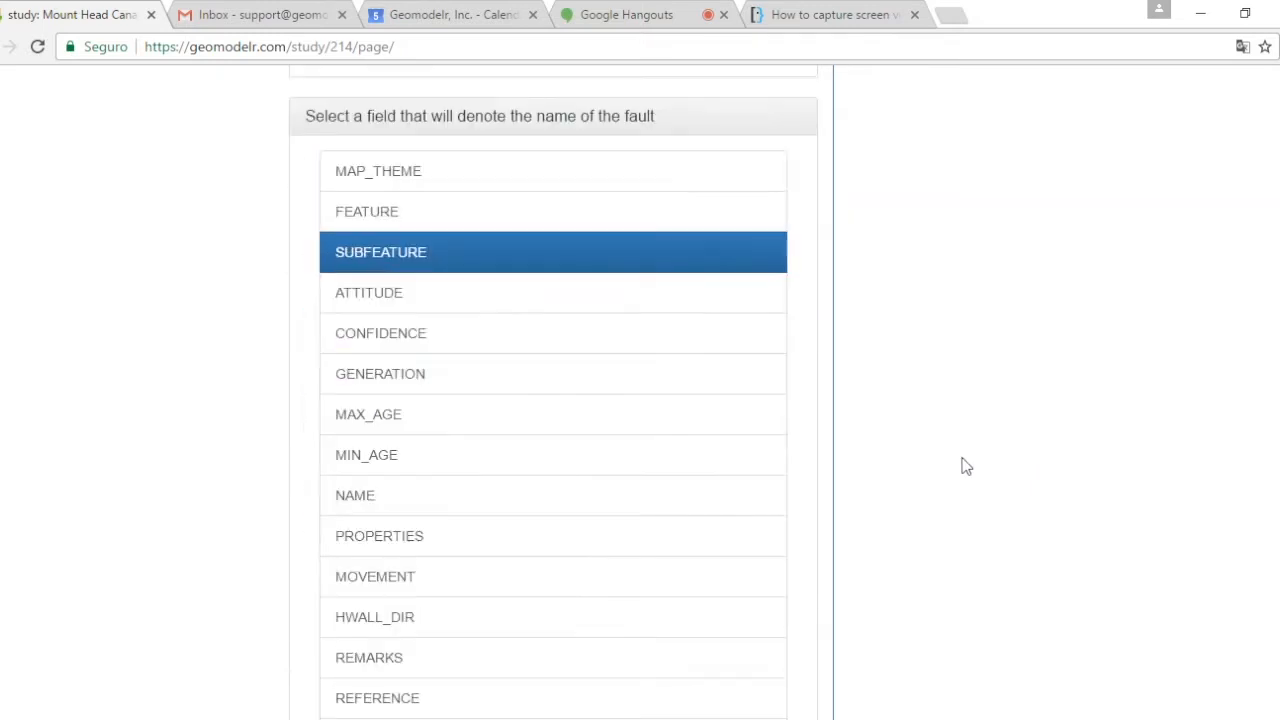
scroll(943, 434, down, 14)
click(789, 412)
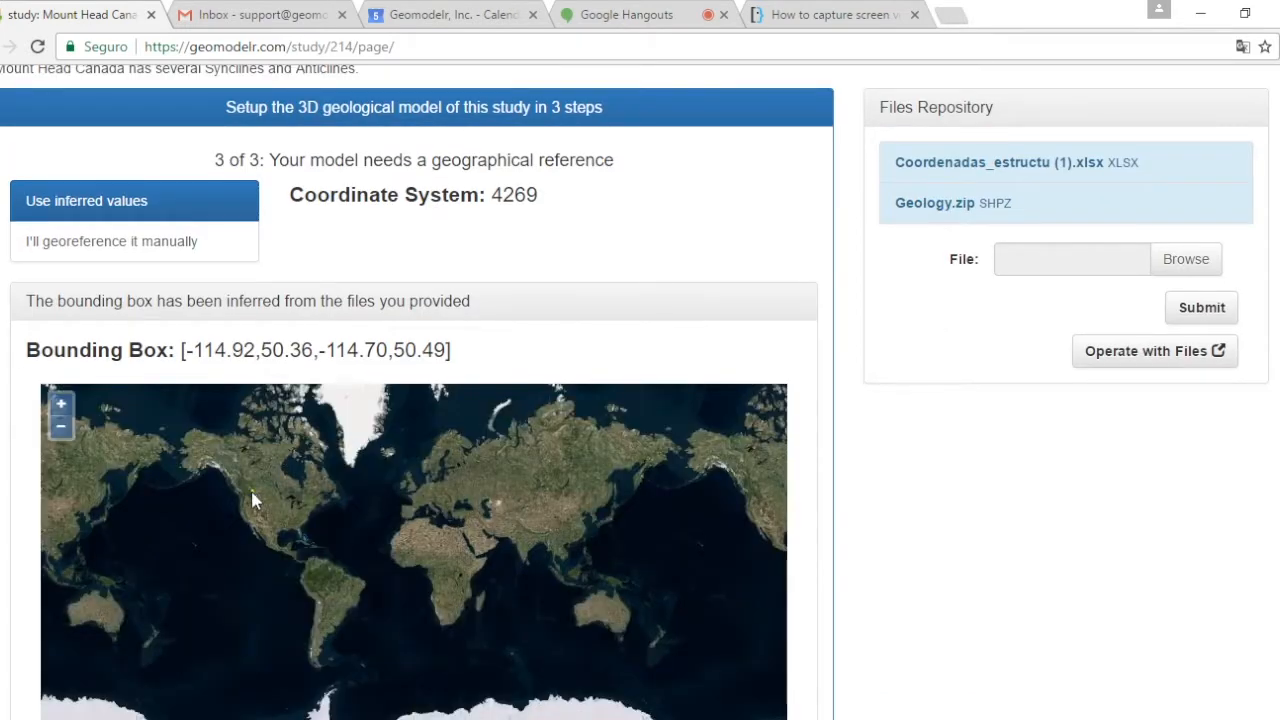
- Locate the inferred bounding box on the satellite map of western Canada and inspect the terrain inside it
scroll(246, 489, up, 6)
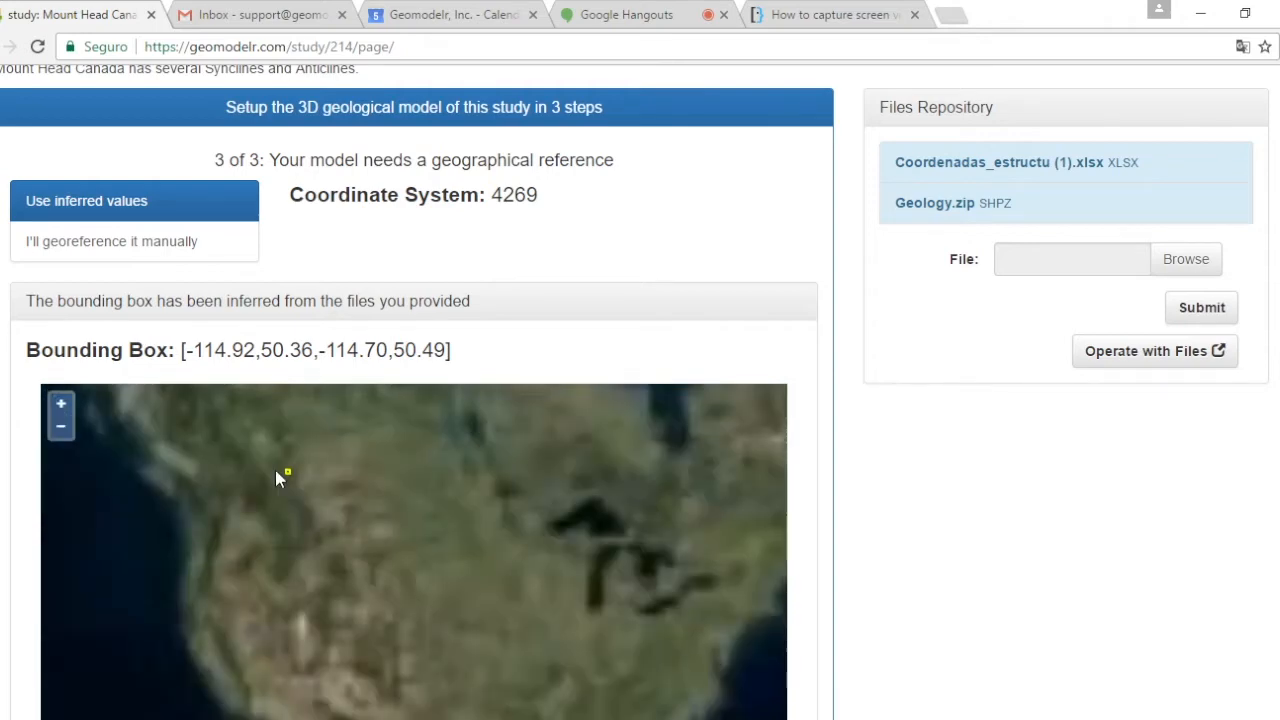
scroll(306, 450, up, 4)
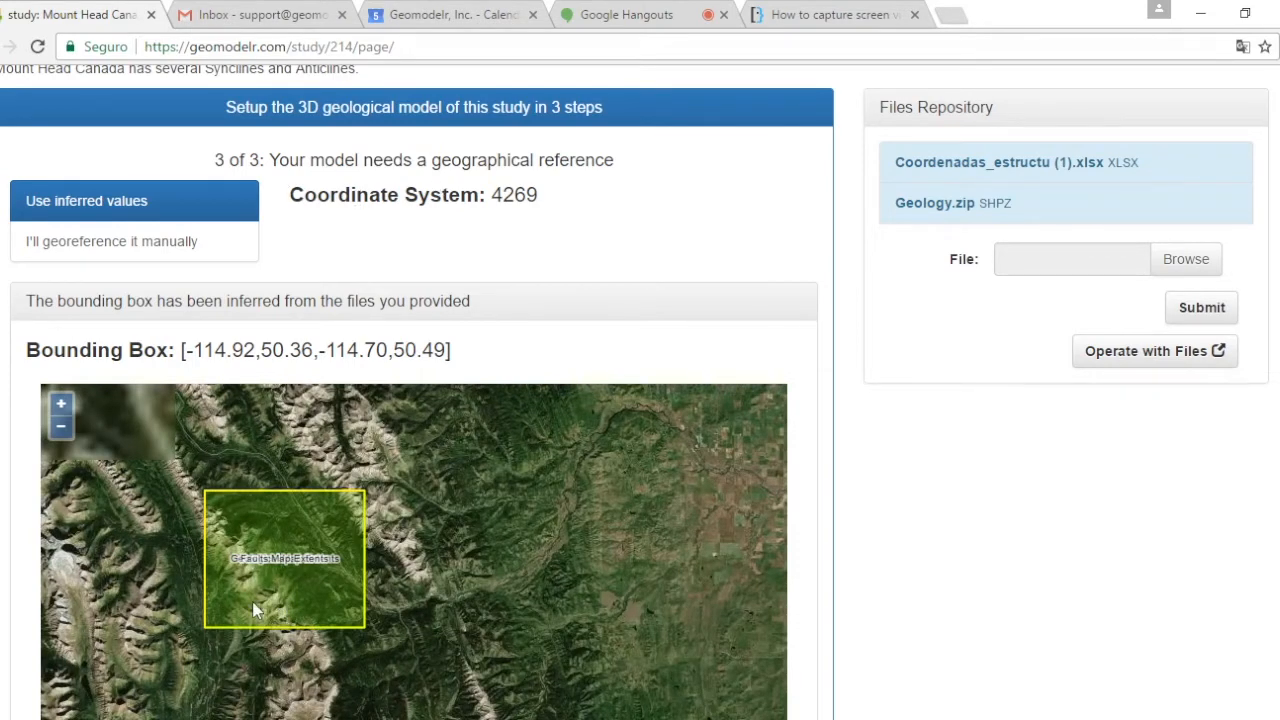
scroll(252, 601, up, 1)
drag(386, 522, 446, 548)
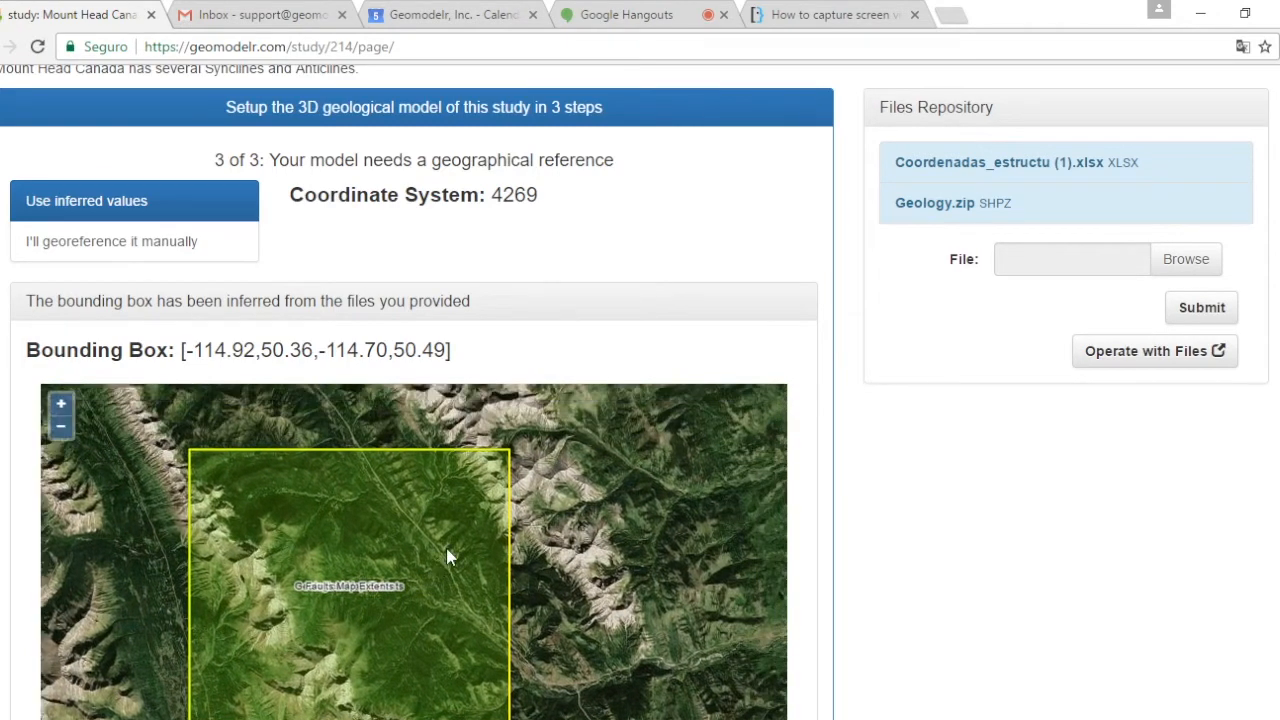
scroll(300, 598, up, 1)
scroll(329, 586, up, 3)
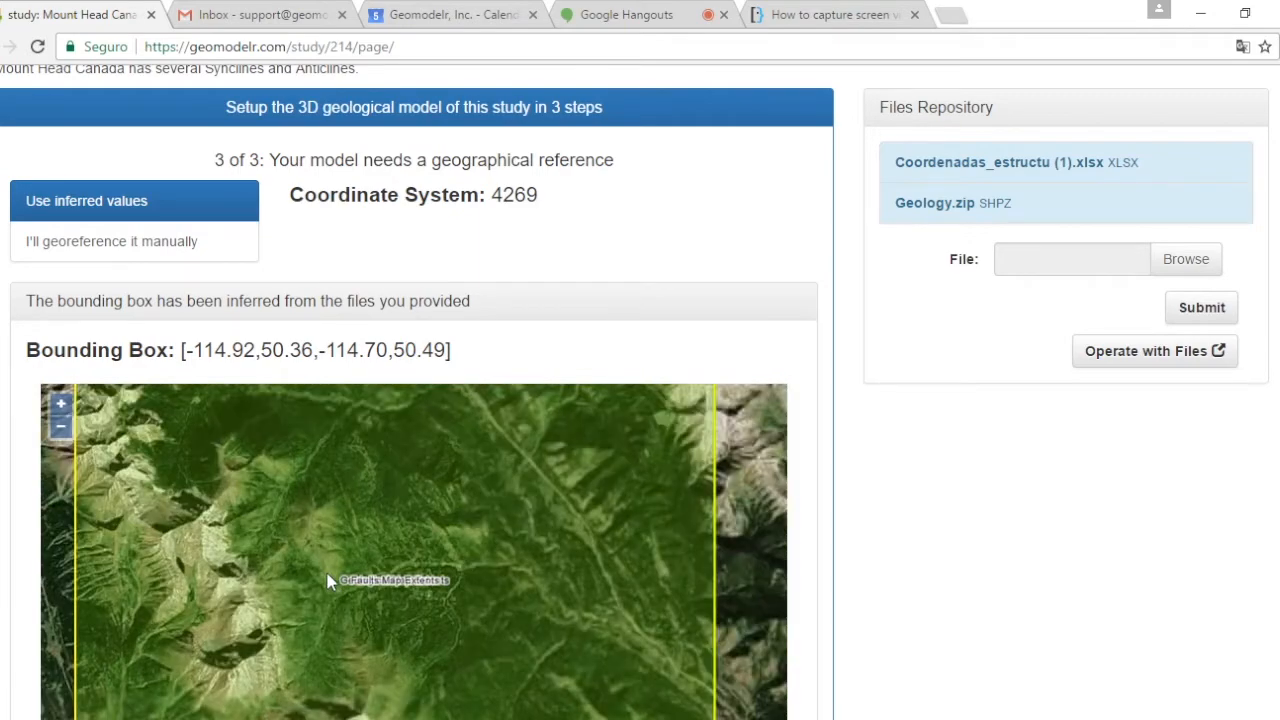
drag(301, 584, 398, 473)
drag(472, 552, 457, 576)
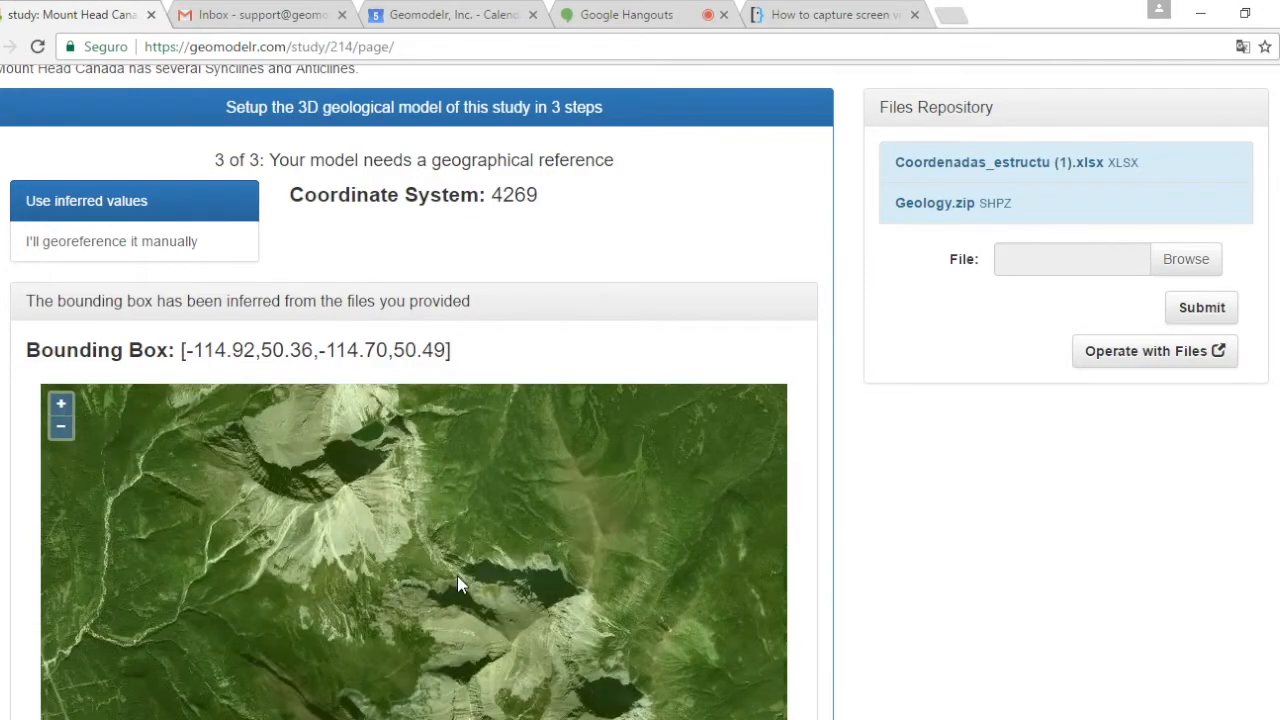
- Examine the terrain along the western edge and around the northeast corner of the inferred bounding box
scroll(396, 542, down, 2)
drag(396, 542, 435, 562)
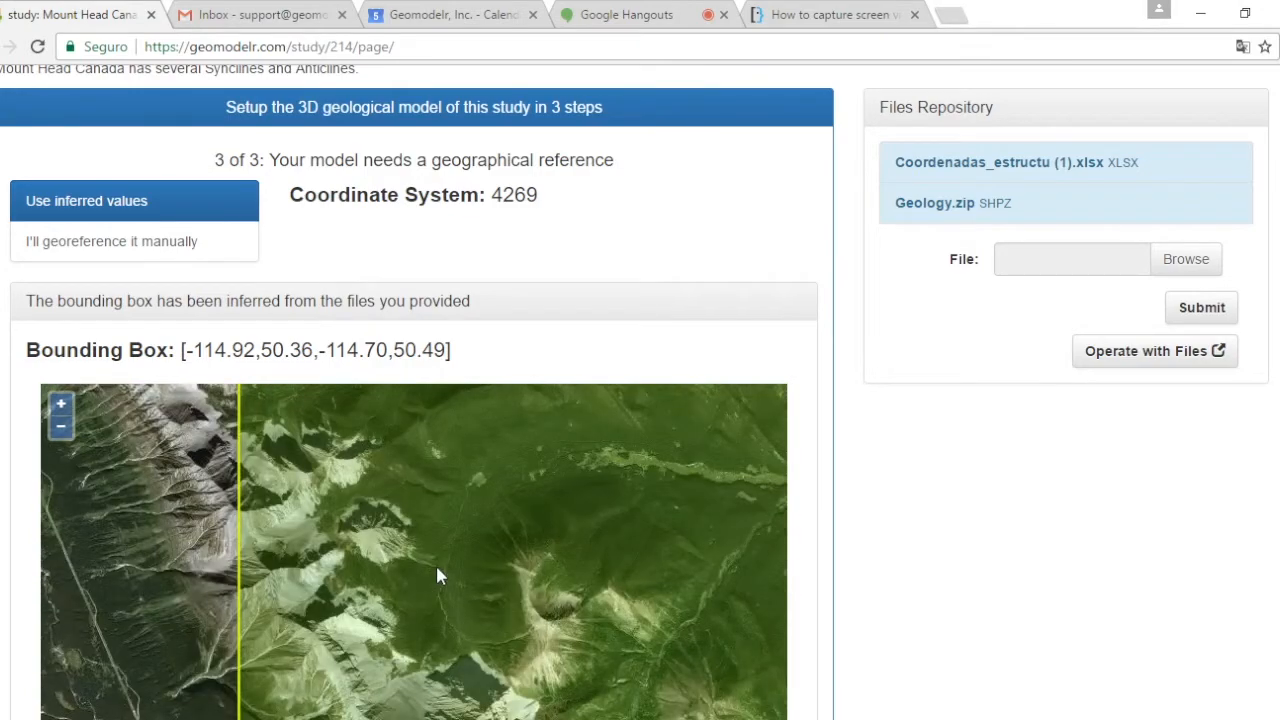
scroll(300, 548, up, 1)
scroll(497, 577, up, 1)
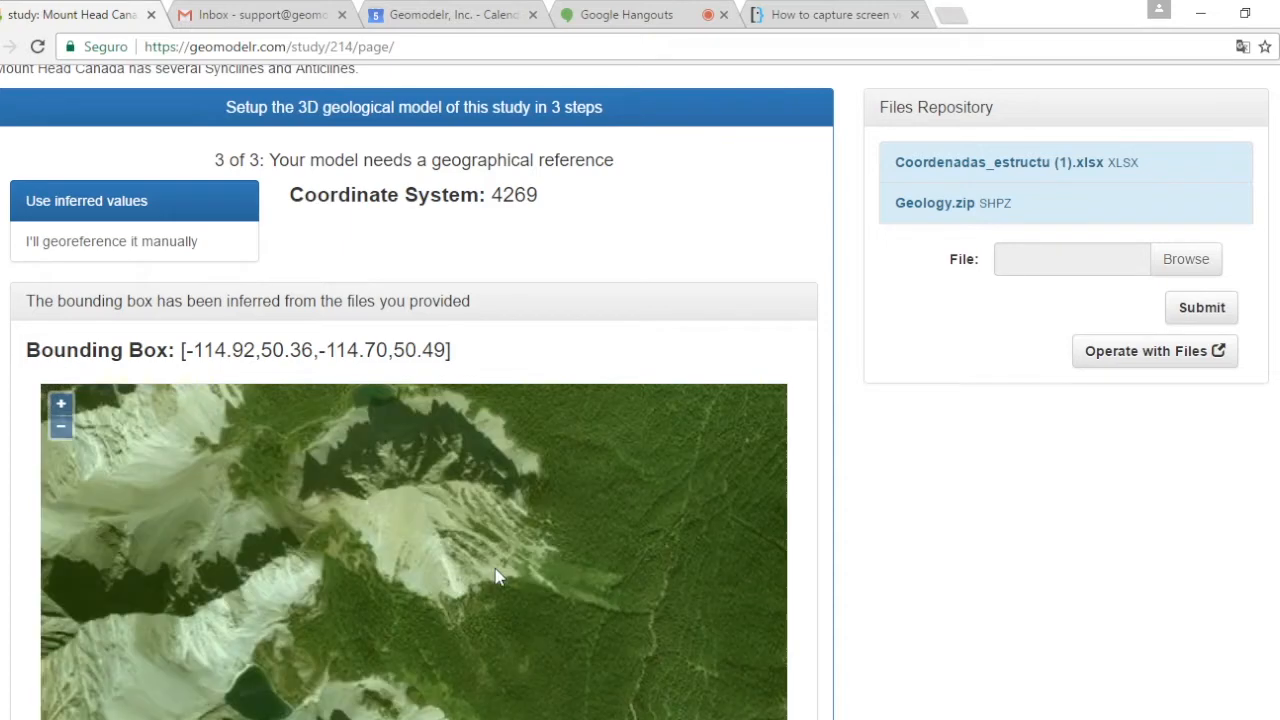
scroll(466, 530, down, 1)
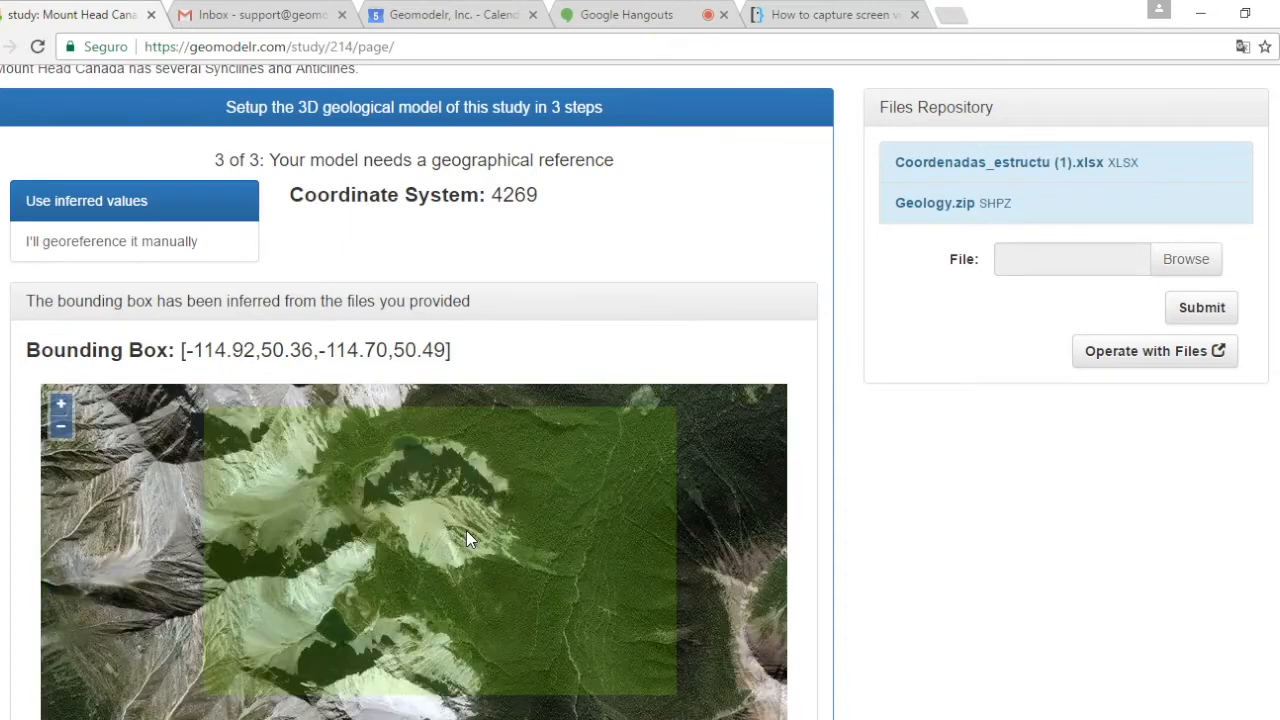
scroll(518, 530, down, 1)
drag(500, 520, 398, 500)
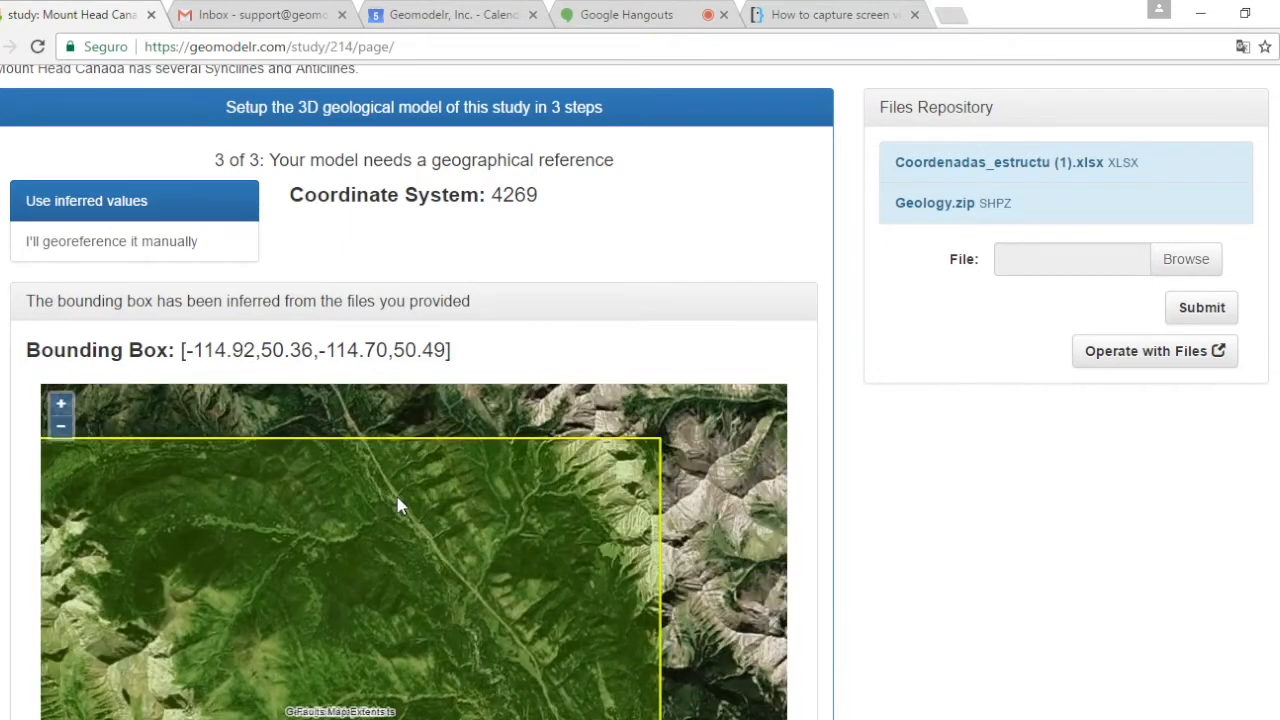
scroll(455, 477, up, 1)
drag(543, 508, 430, 506)
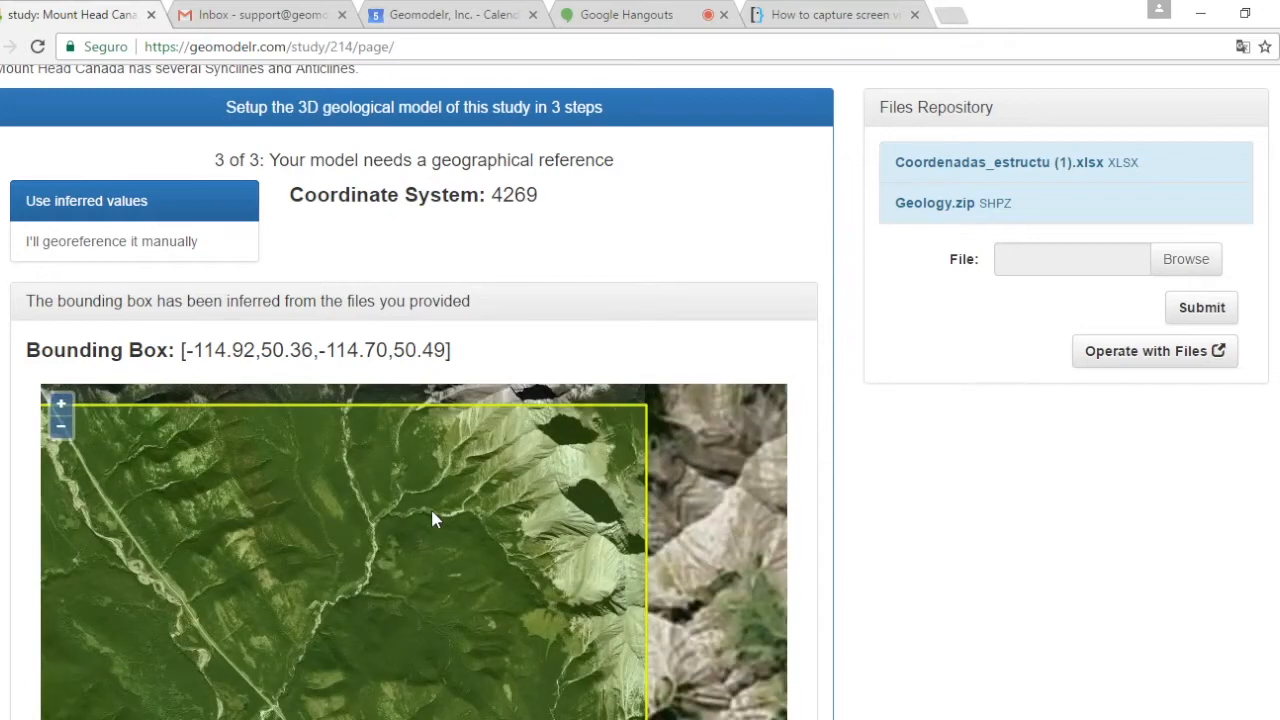
scroll(515, 512, up, 1)
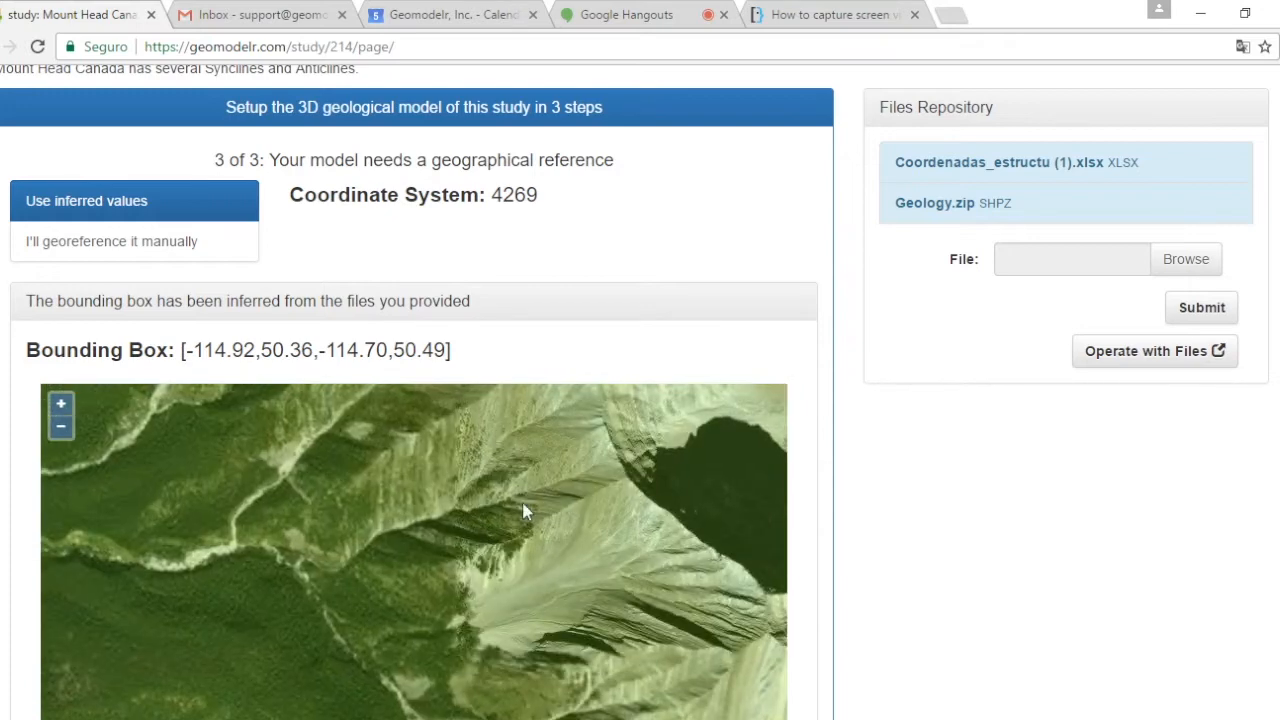
- Examine the dark patch and surrounding ridges just inside the bounding box's northeast corner on the satellite map
scroll(433, 475, up, 1)
scroll(475, 490, down, 1)
scroll(430, 530, down, 1)
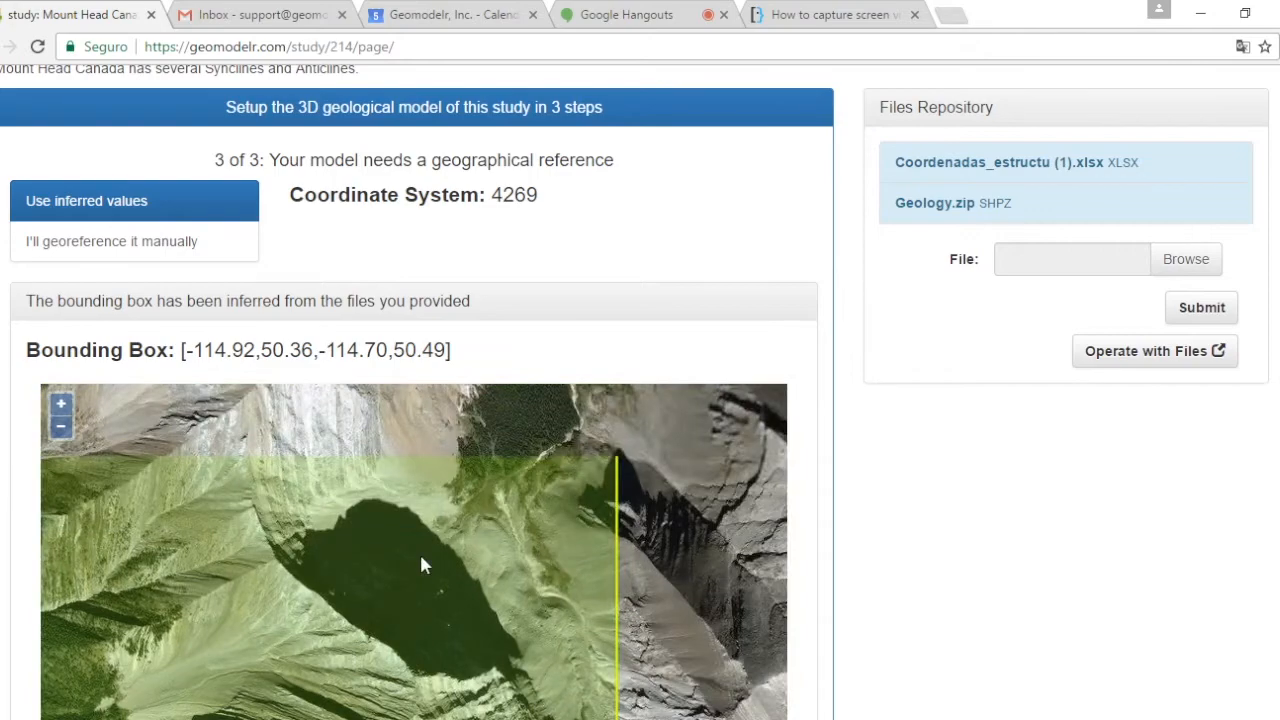
scroll(415, 590, up, 1)
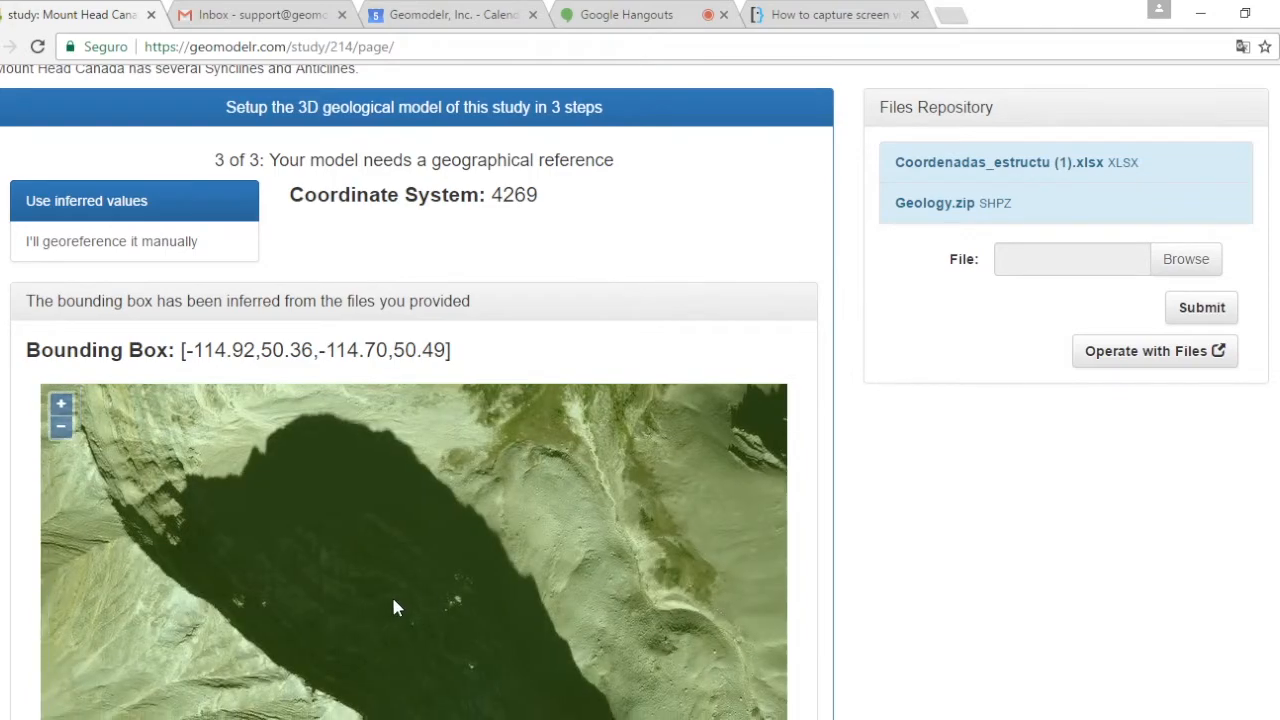
scroll(430, 535, up, 1)
scroll(379, 555, down, 4)
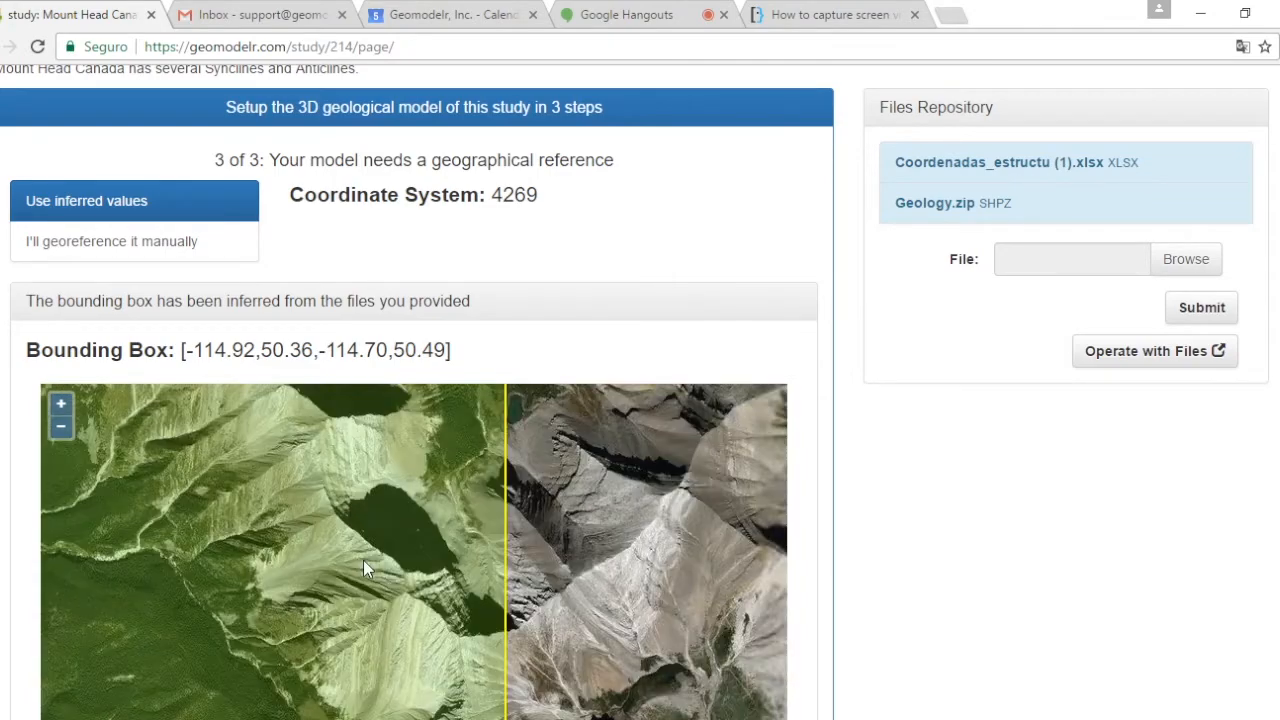
scroll(211, 590, up, 1)
scroll(280, 525, down, 2)
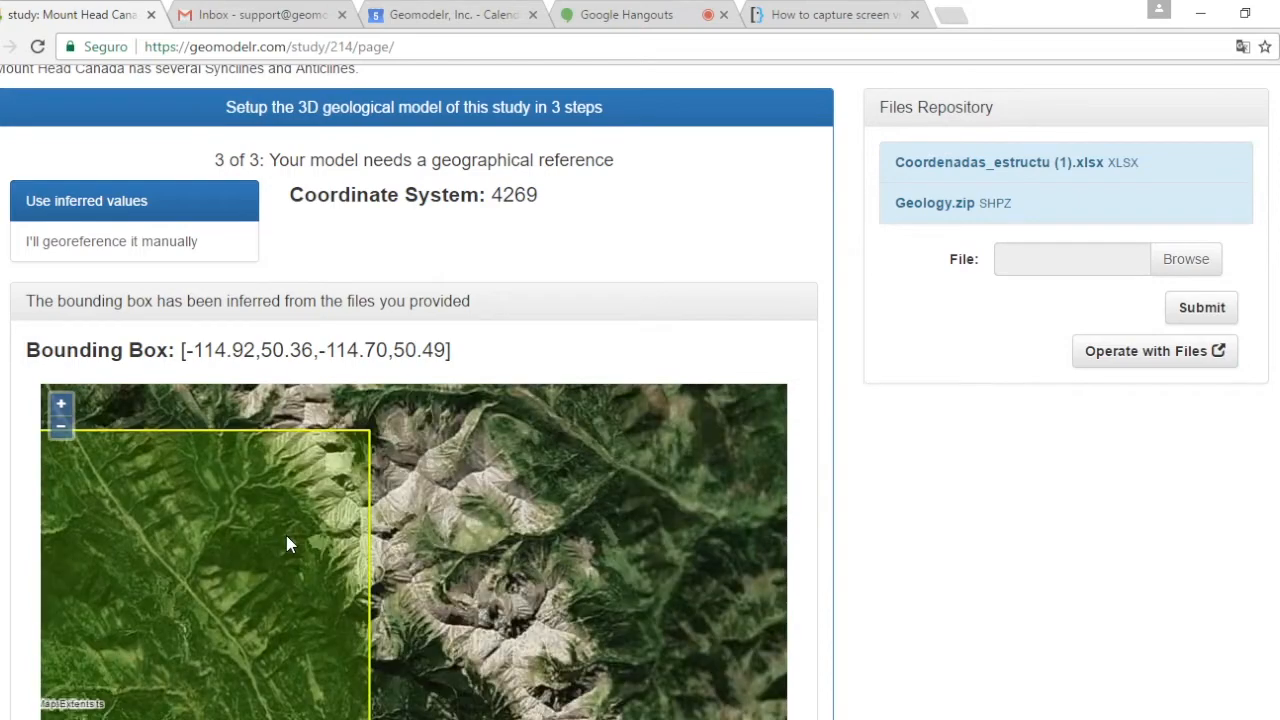
- Examine the river and road inside the southeastern part of the bounding box up close, and bring the whole box back into view
scroll(300, 520, up, 2)
drag(439, 531, 425, 425)
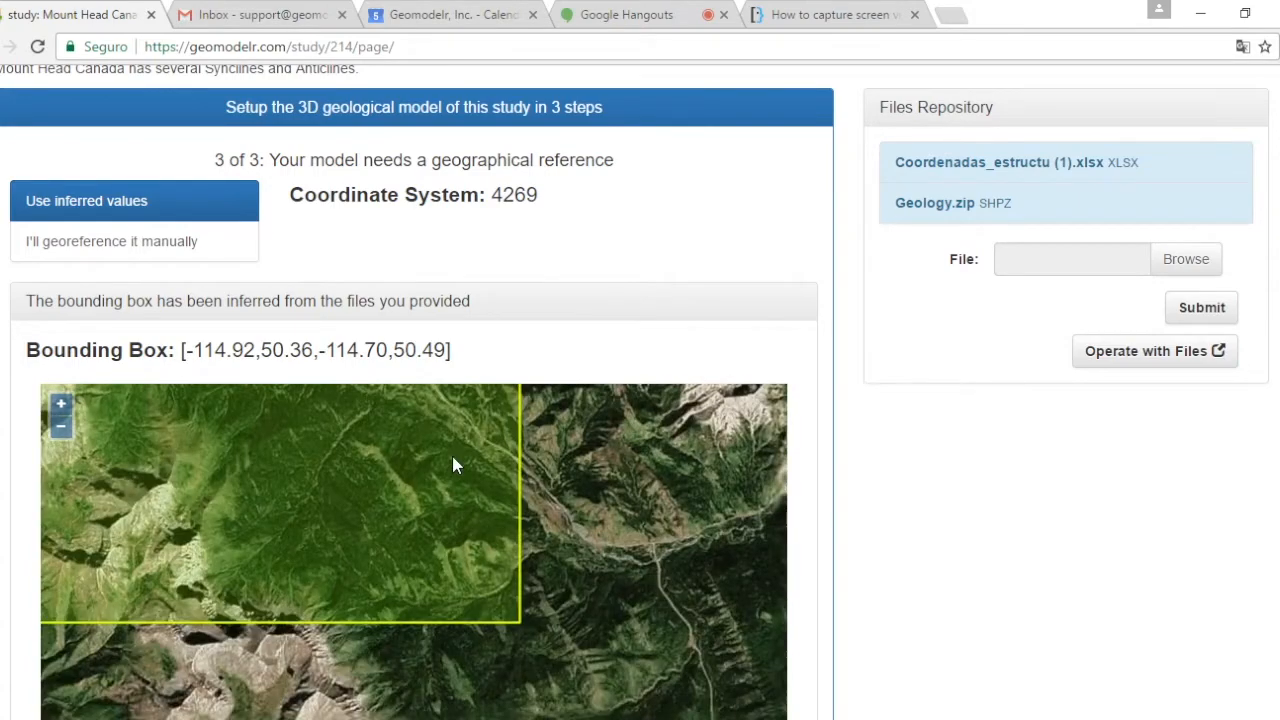
scroll(455, 455, up, 1)
scroll(455, 458, down, 1)
scroll(425, 528, up, 1)
scroll(450, 505, up, 1)
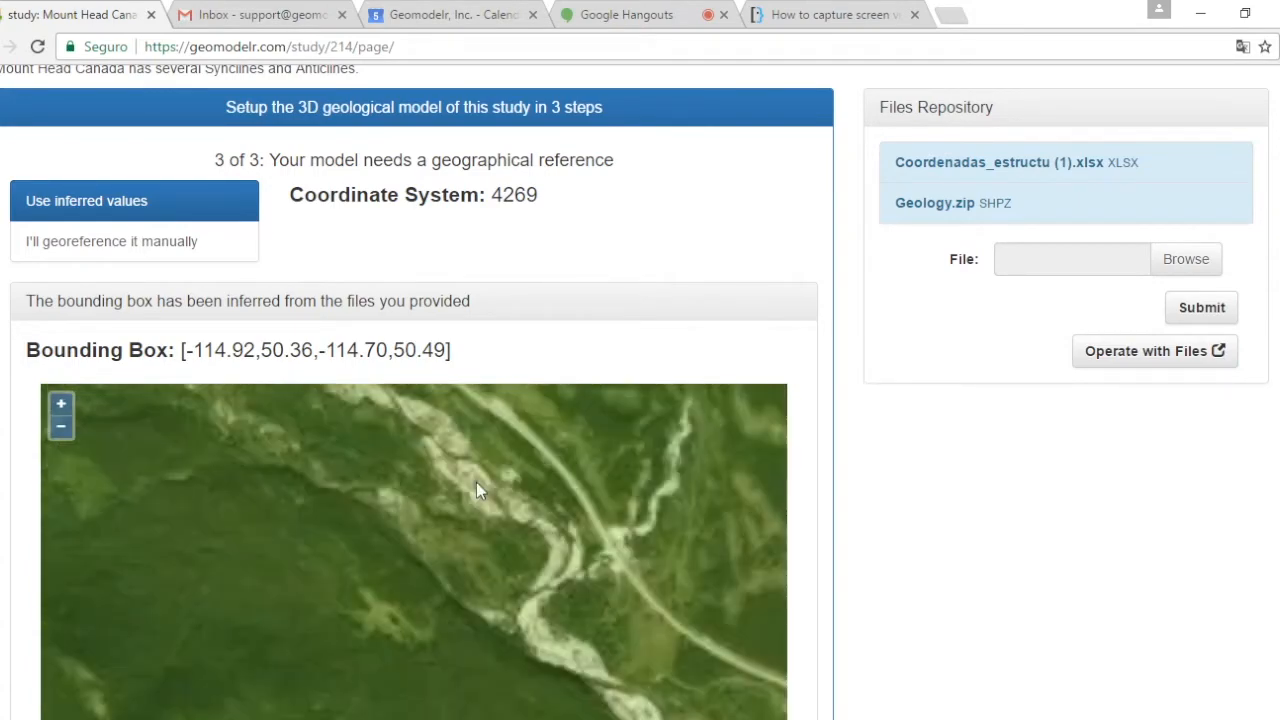
drag(476, 484, 439, 530)
scroll(359, 496, up, 1)
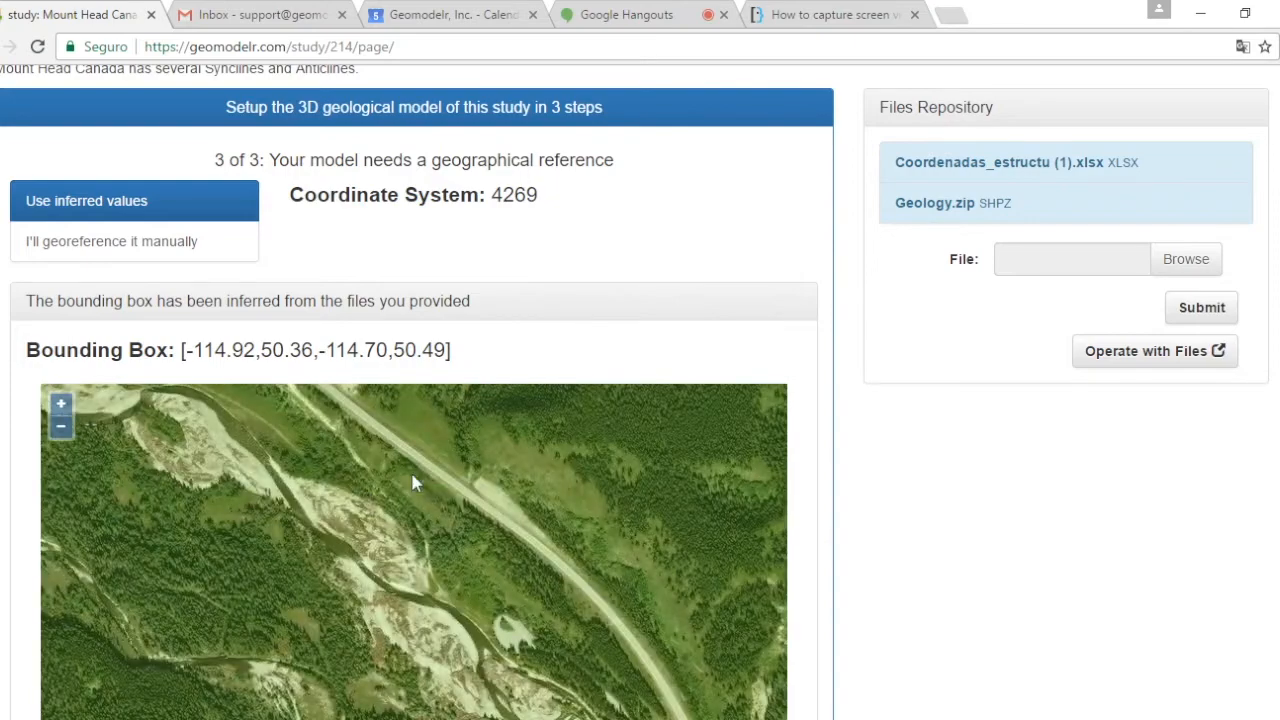
drag(425, 441, 397, 508)
scroll(397, 510, up, 1)
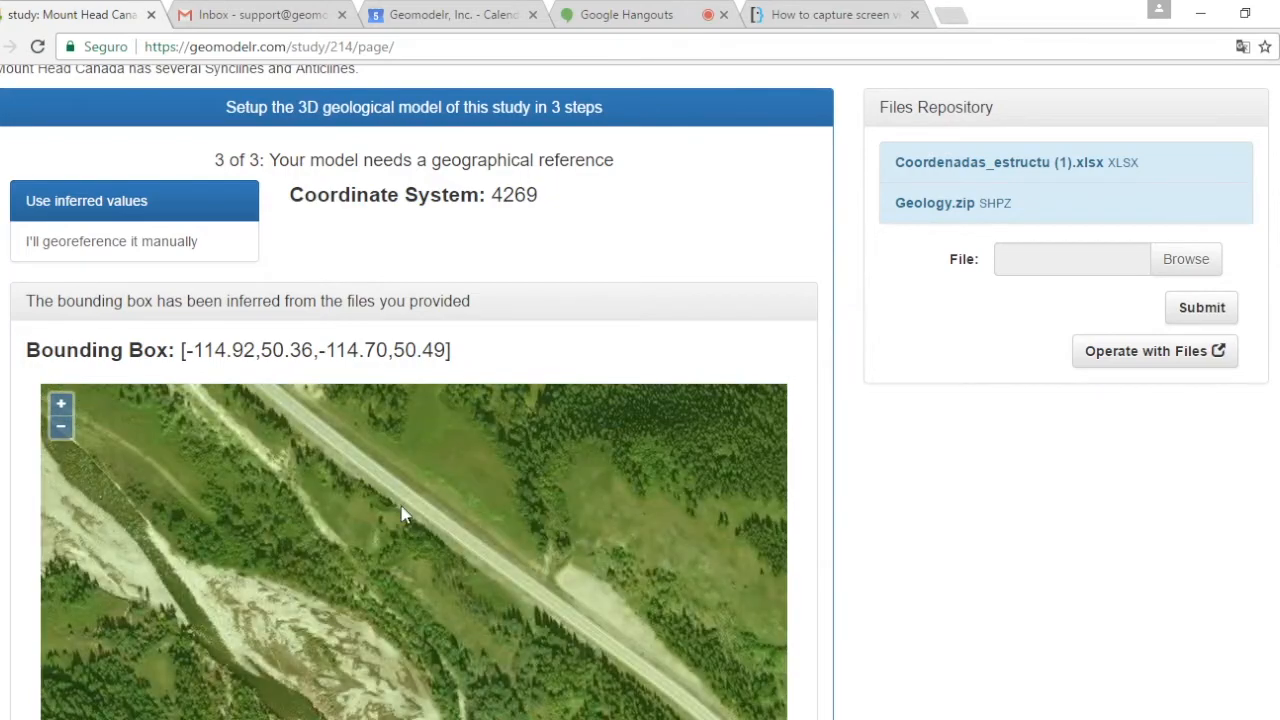
scroll(405, 514, down, 4)
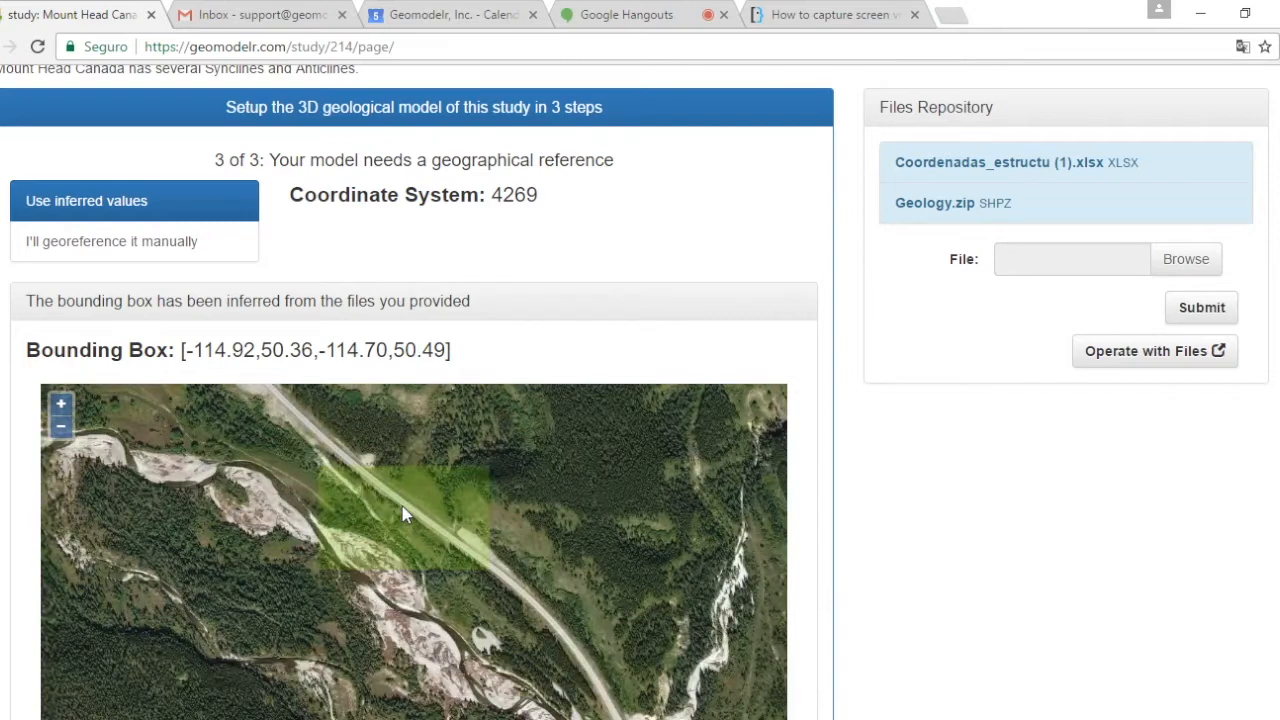
scroll(405, 514, down, 1)
drag(336, 468, 359, 506)
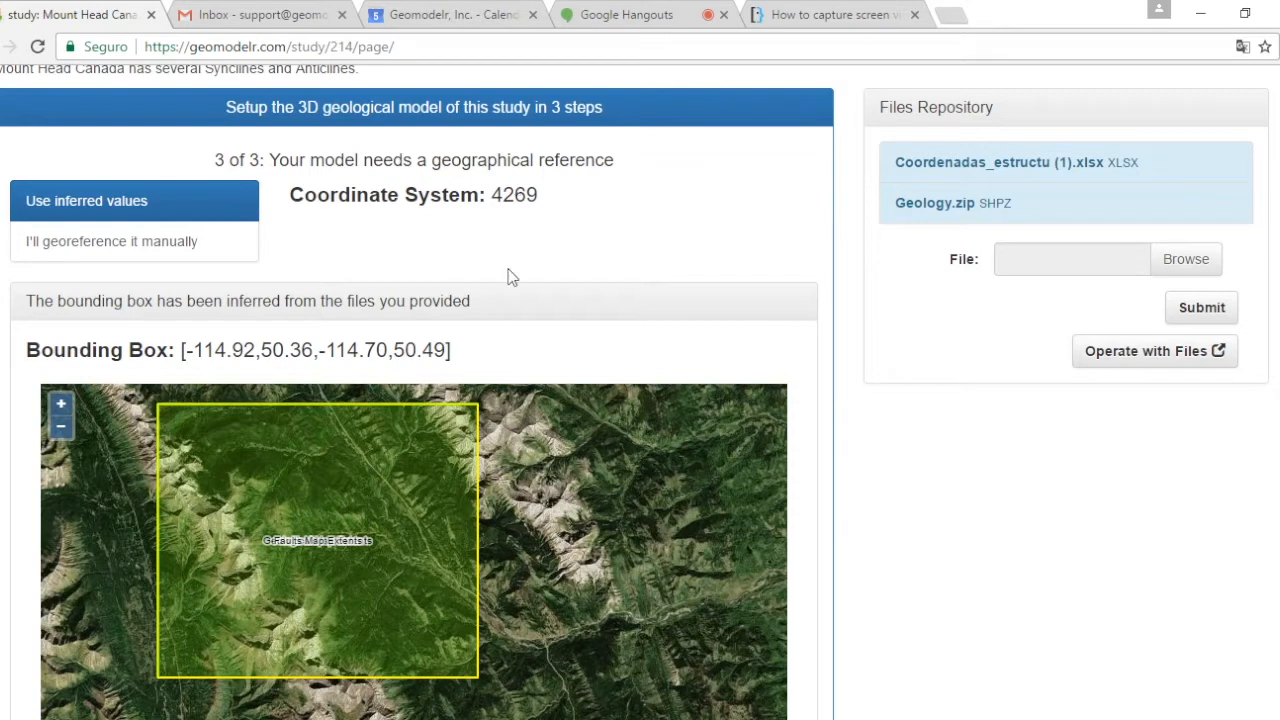
- Copy the inferred coordinate system code 4269
double_click(515, 190)
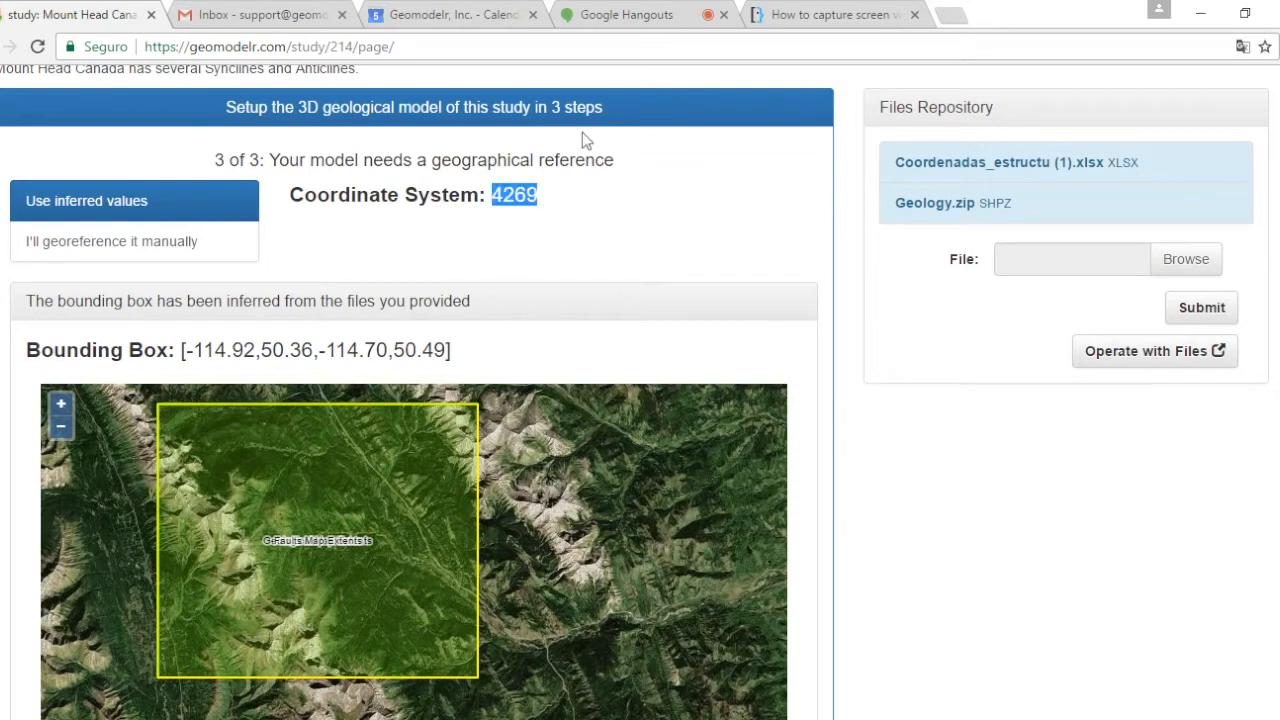
scroll(652, 228, up, 2)
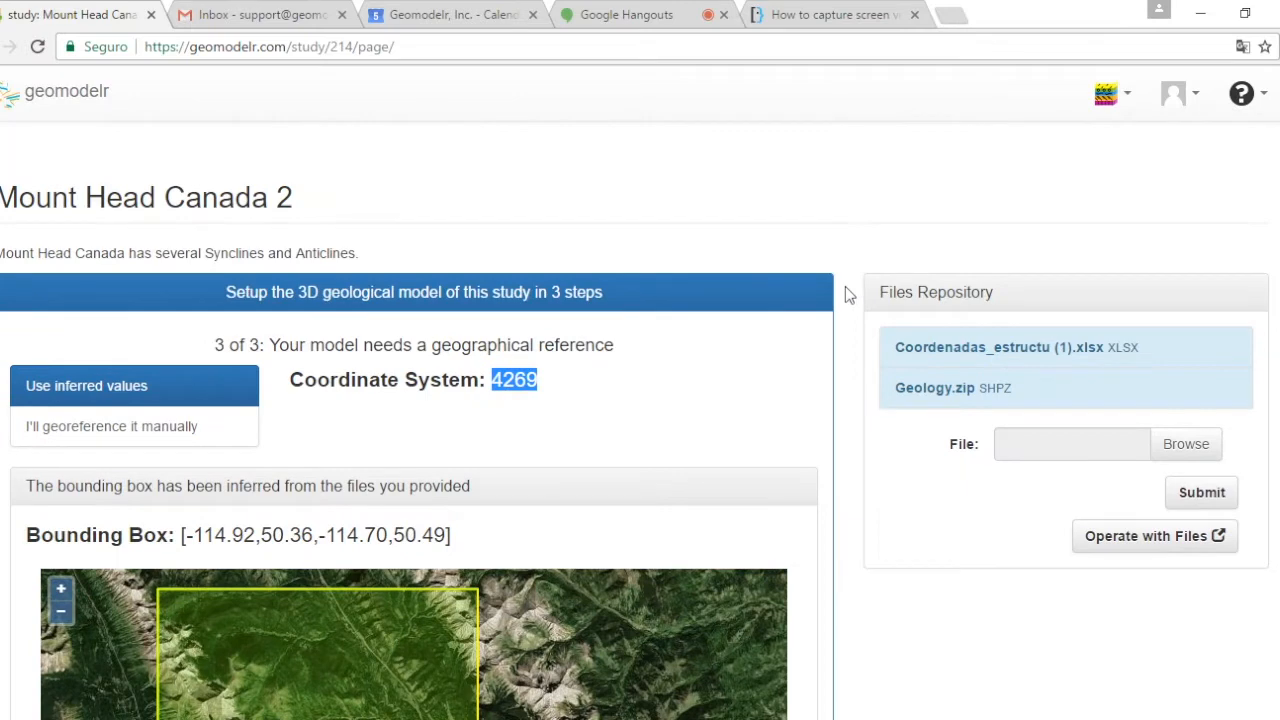
right_click(522, 382)
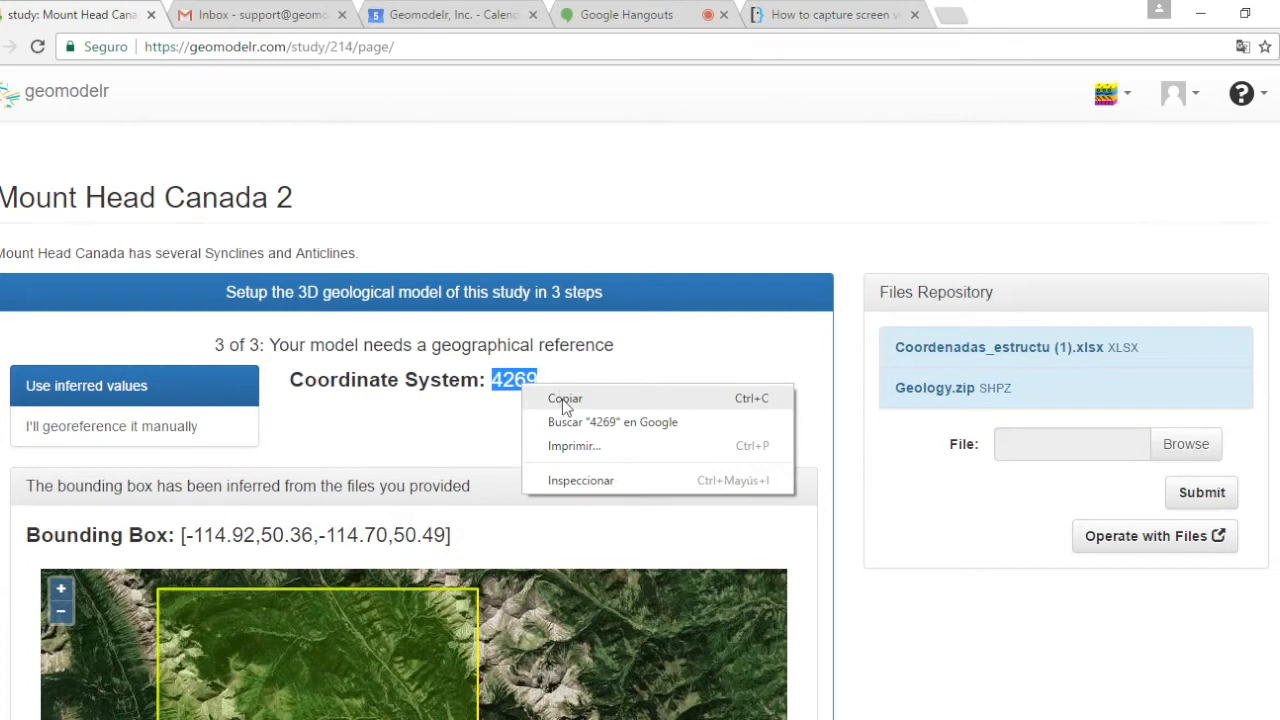
click(565, 400)
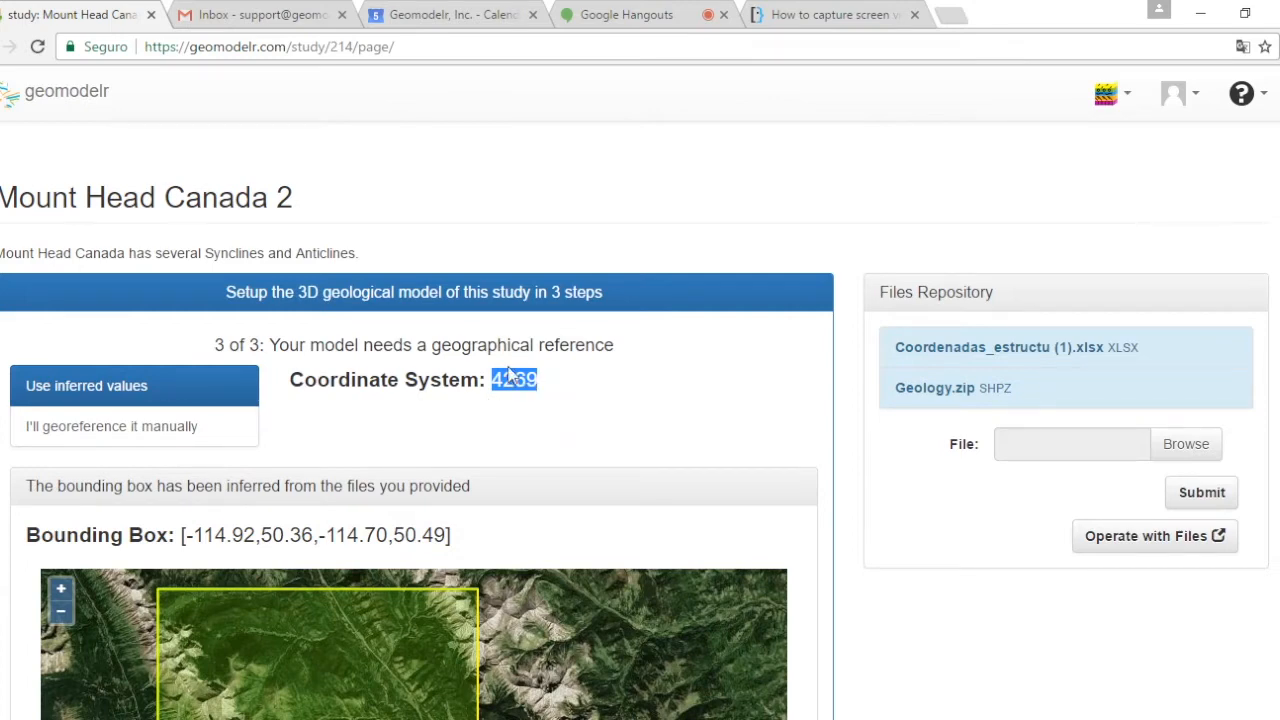
- Switch to manual georeferencing and search the coordinate systems for "Canada UTM"
click(168, 426)
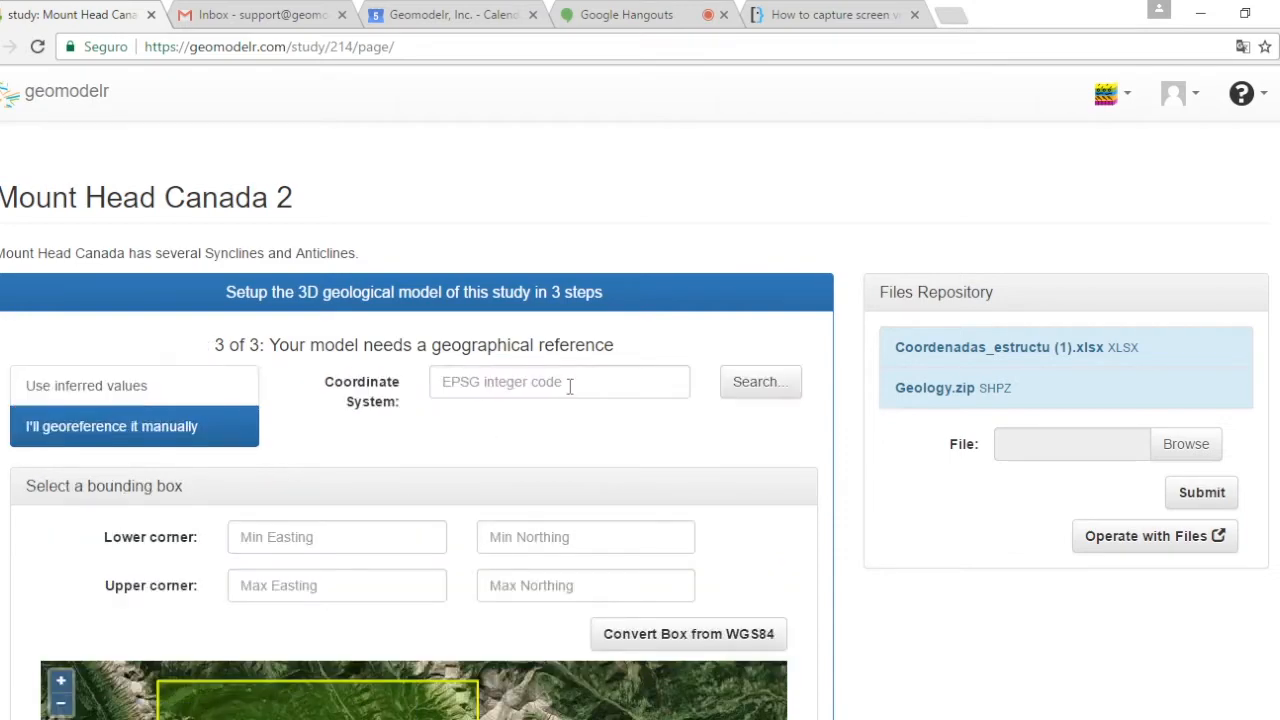
scroll(853, 530, down, 2)
scroll(853, 530, down, 2)
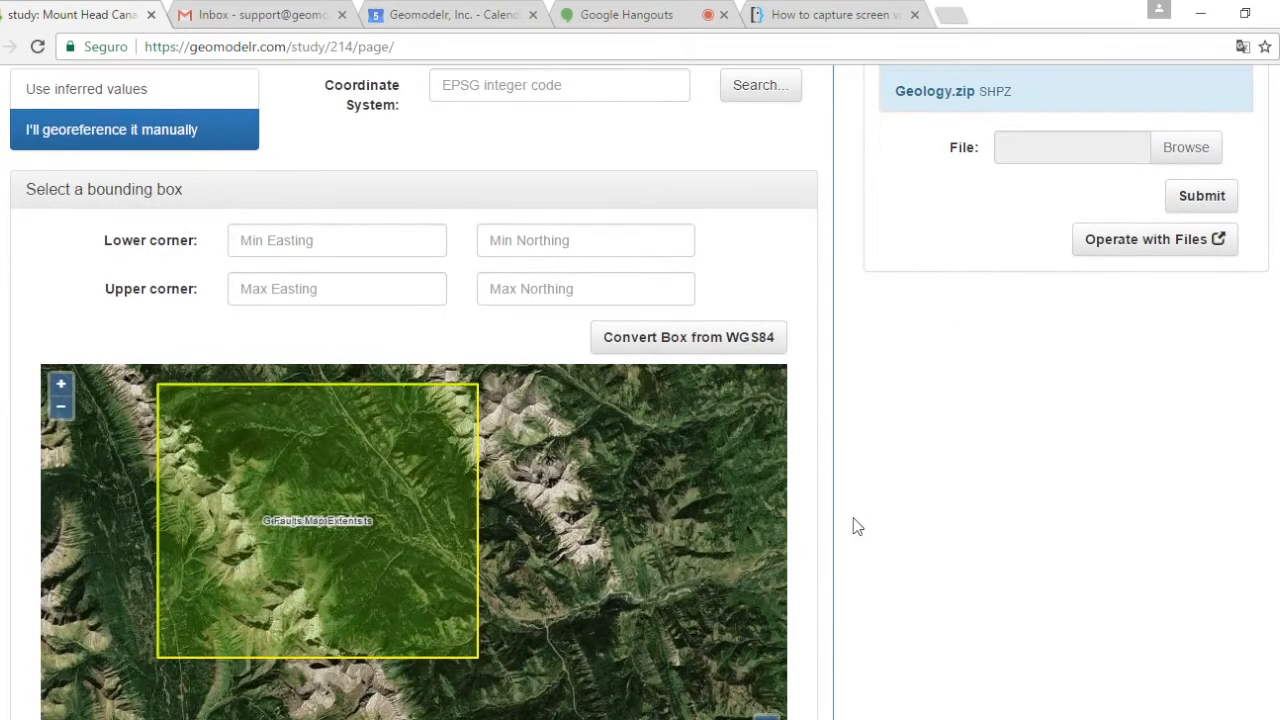
scroll(851, 523, up, 1)
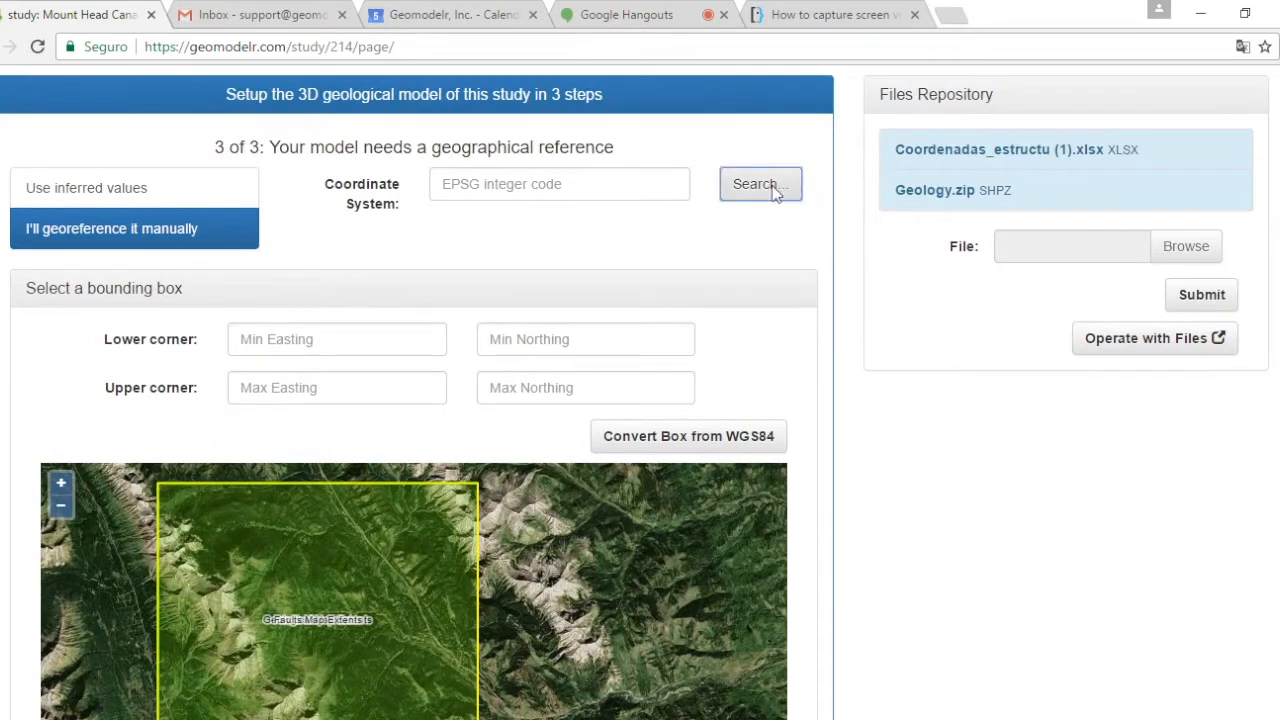
click(760, 184)
click(404, 211)
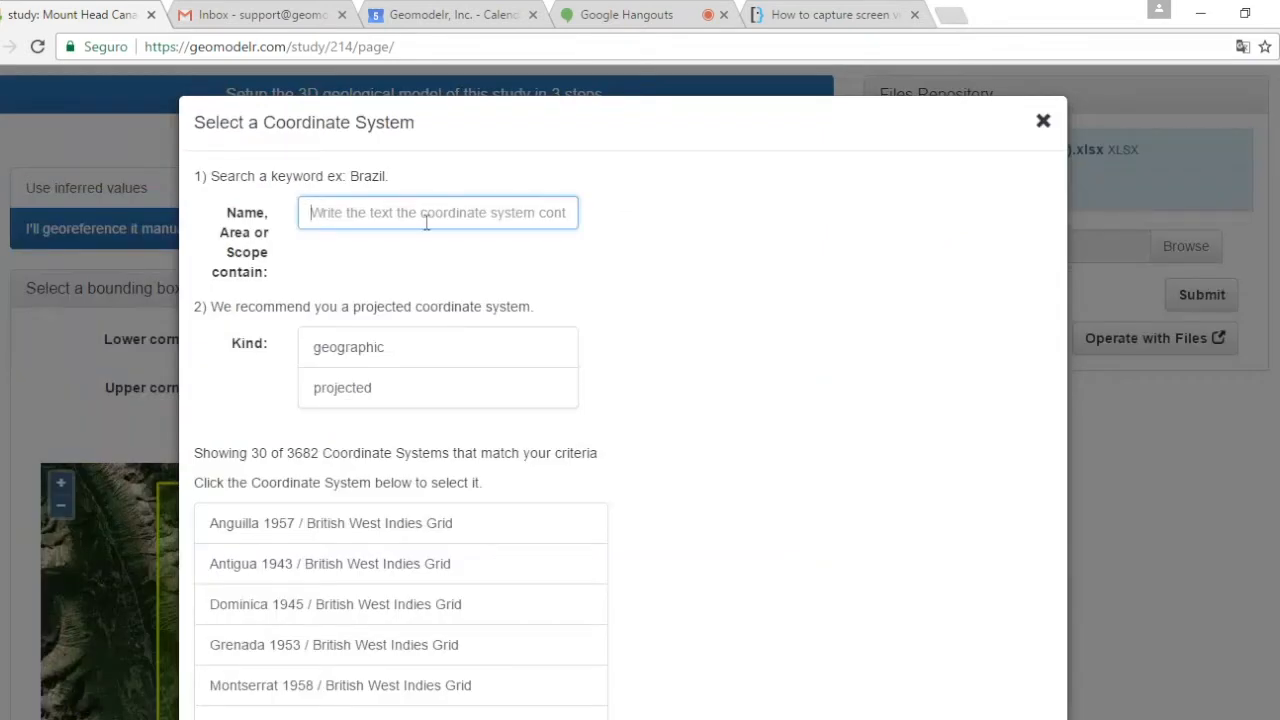
text(Cana)
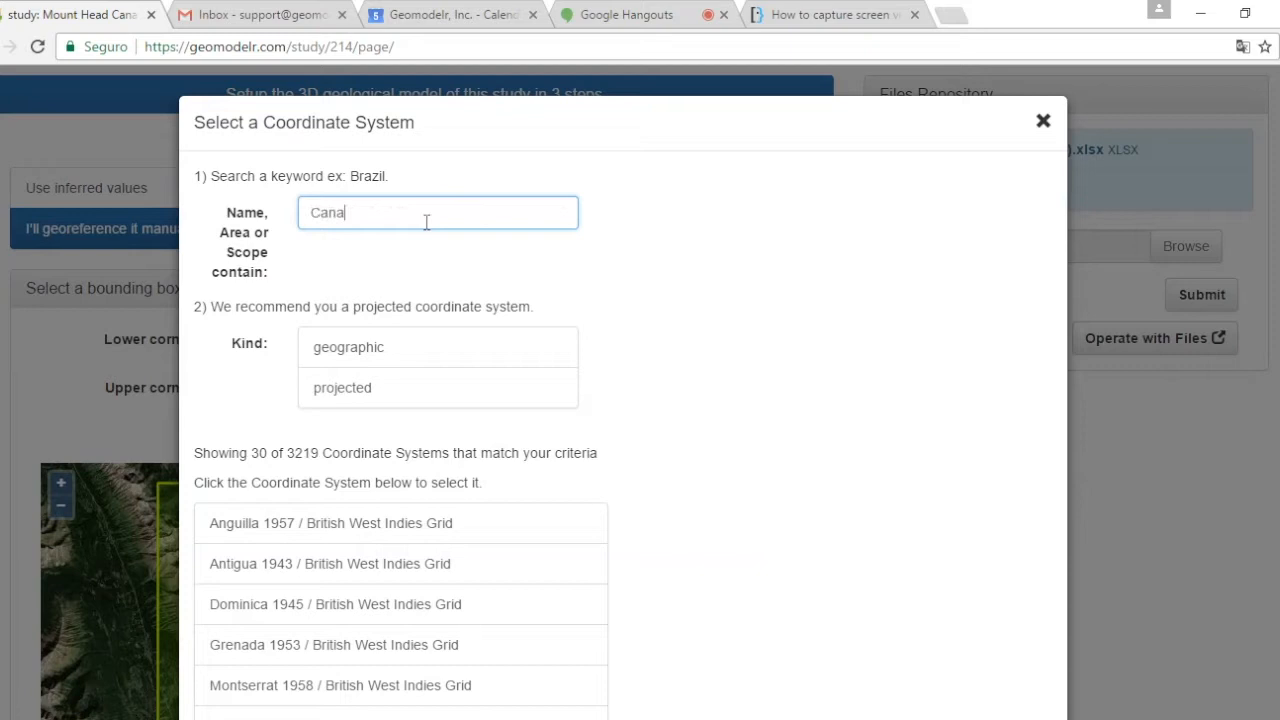
text(da UTM)
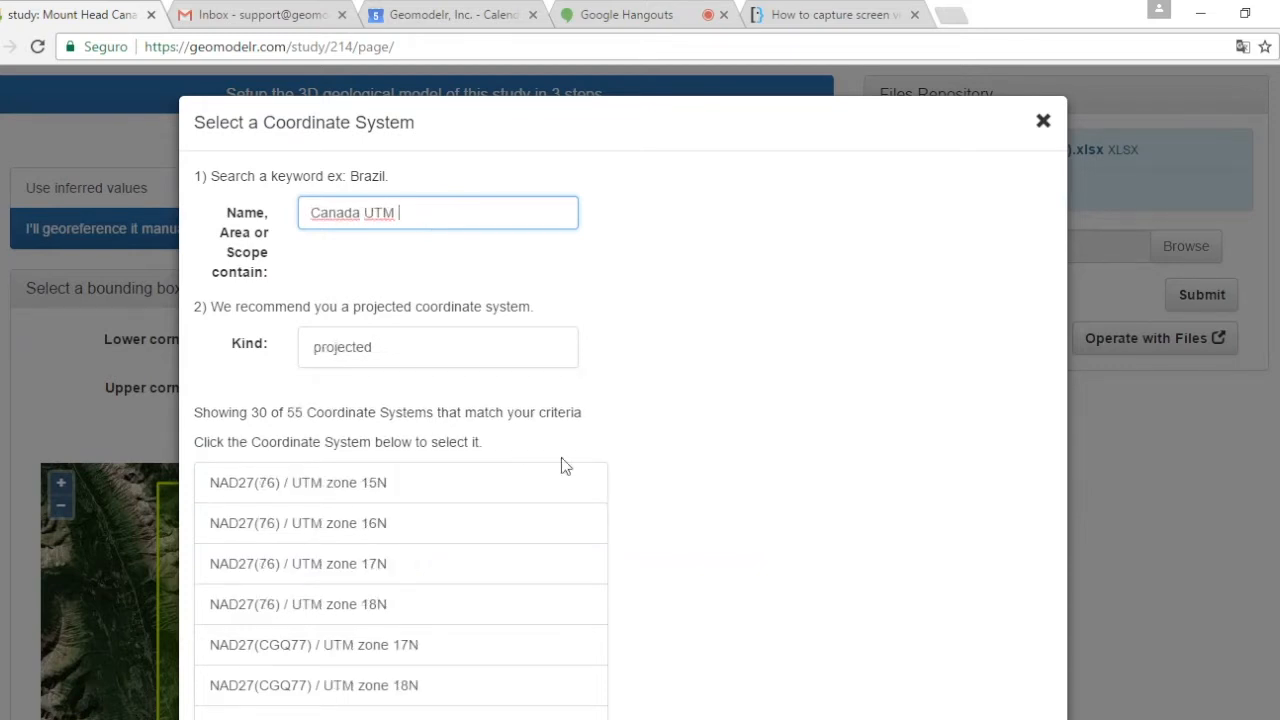
- Select the NAD83(CSRS98) / UTM zone 11N coordinate system from the matching results
scroll(650, 530, down, 5)
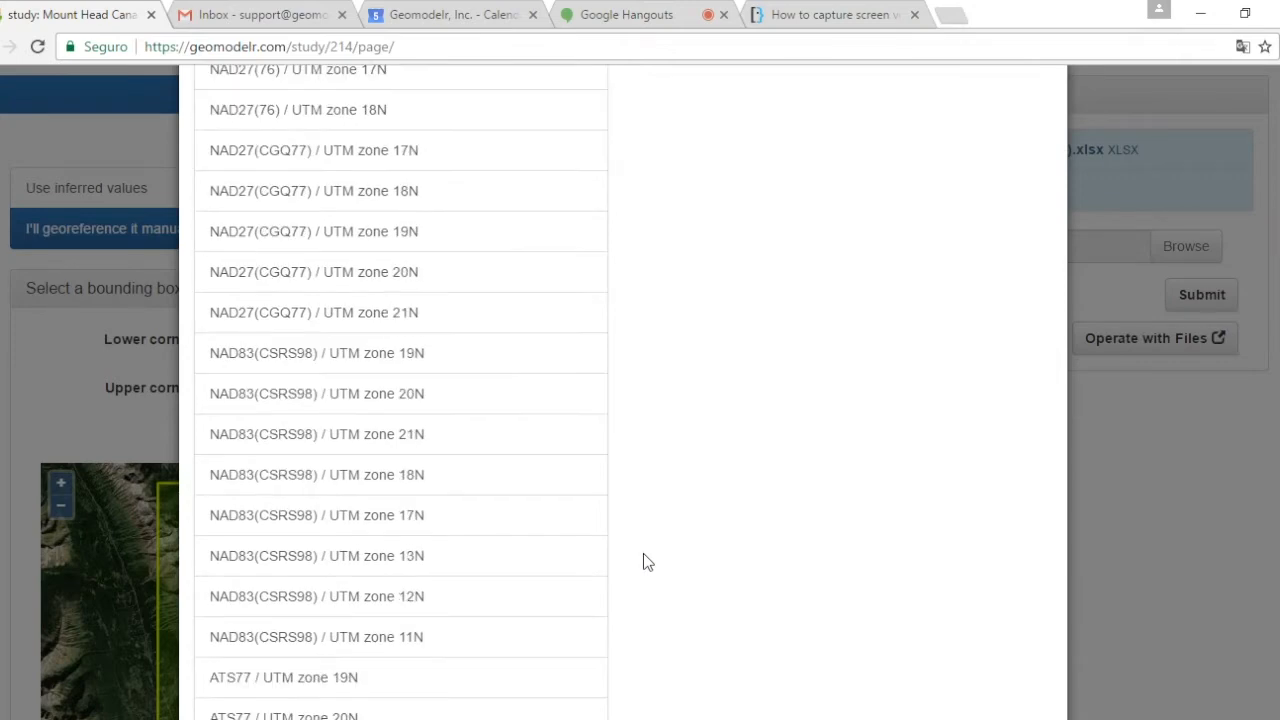
scroll(643, 560, down, 2)
scroll(600, 450, down, 1)
click(545, 340)
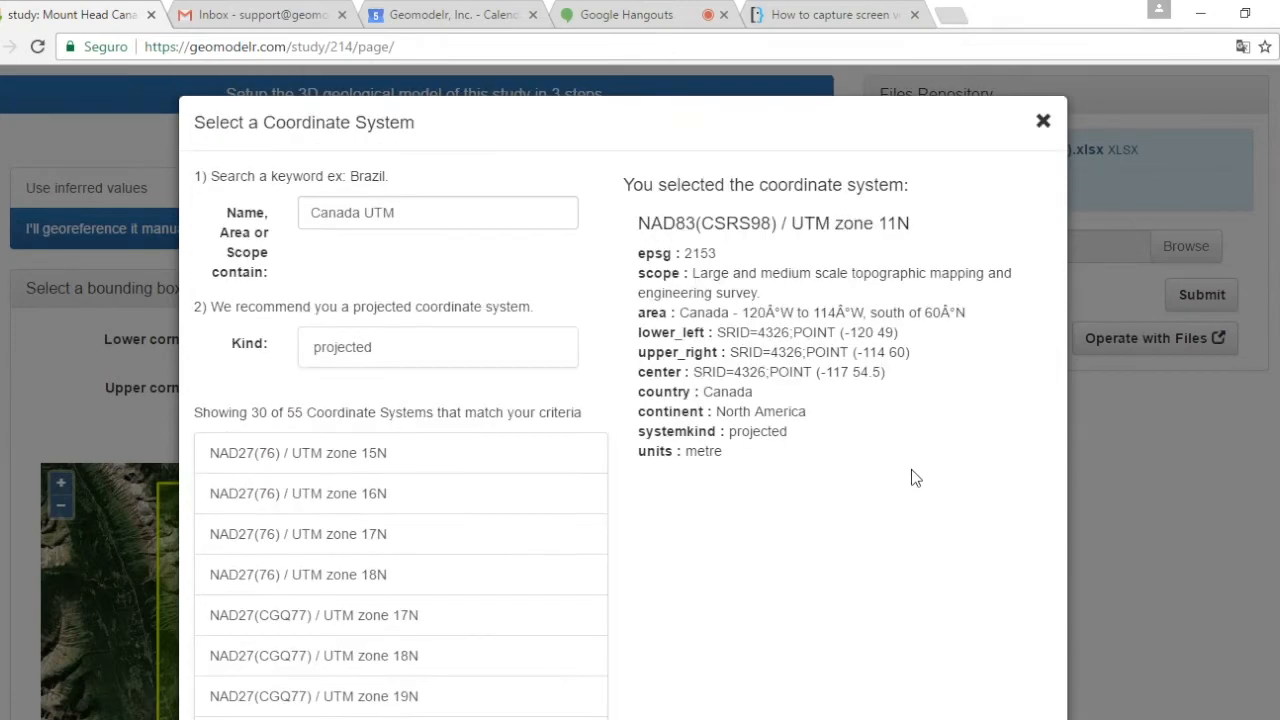
- Choose NAD83(CSRS) / UTM zone 11N as the model's coordinate system and review its details before closing the selection
scroll(911, 477, down, 1)
scroll(907, 483, down, 4)
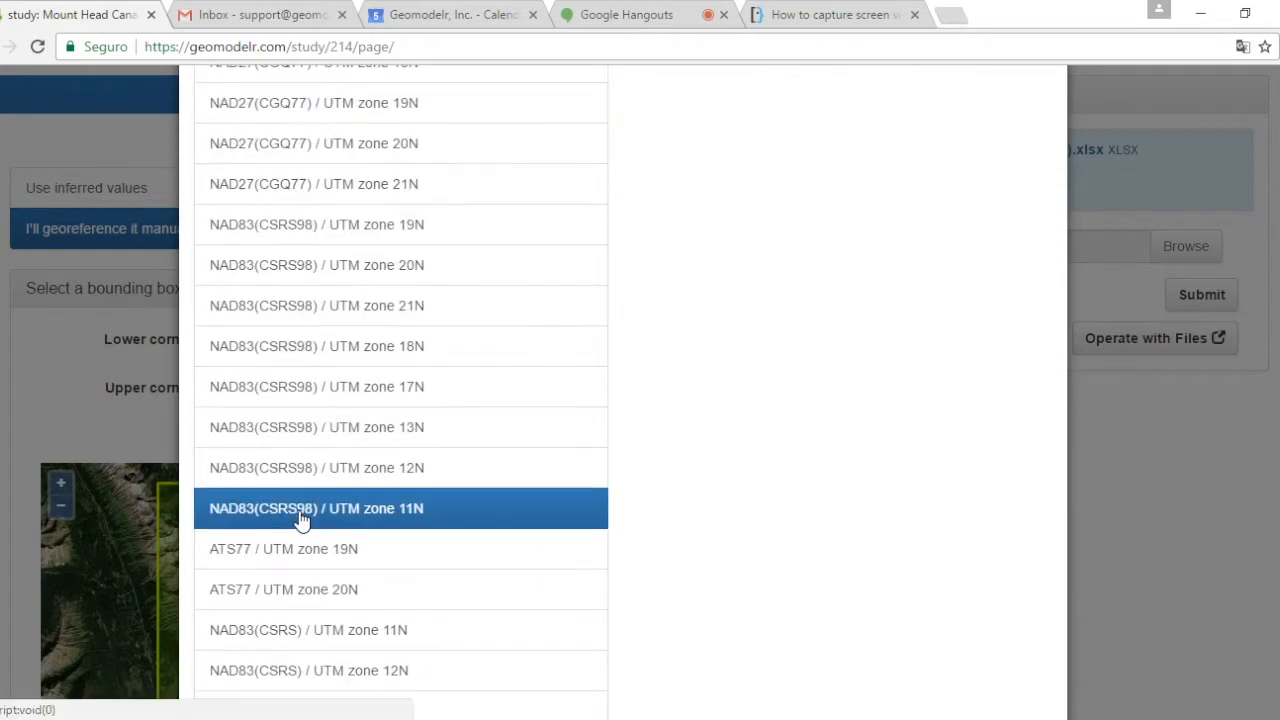
scroll(815, 540, down, 3)
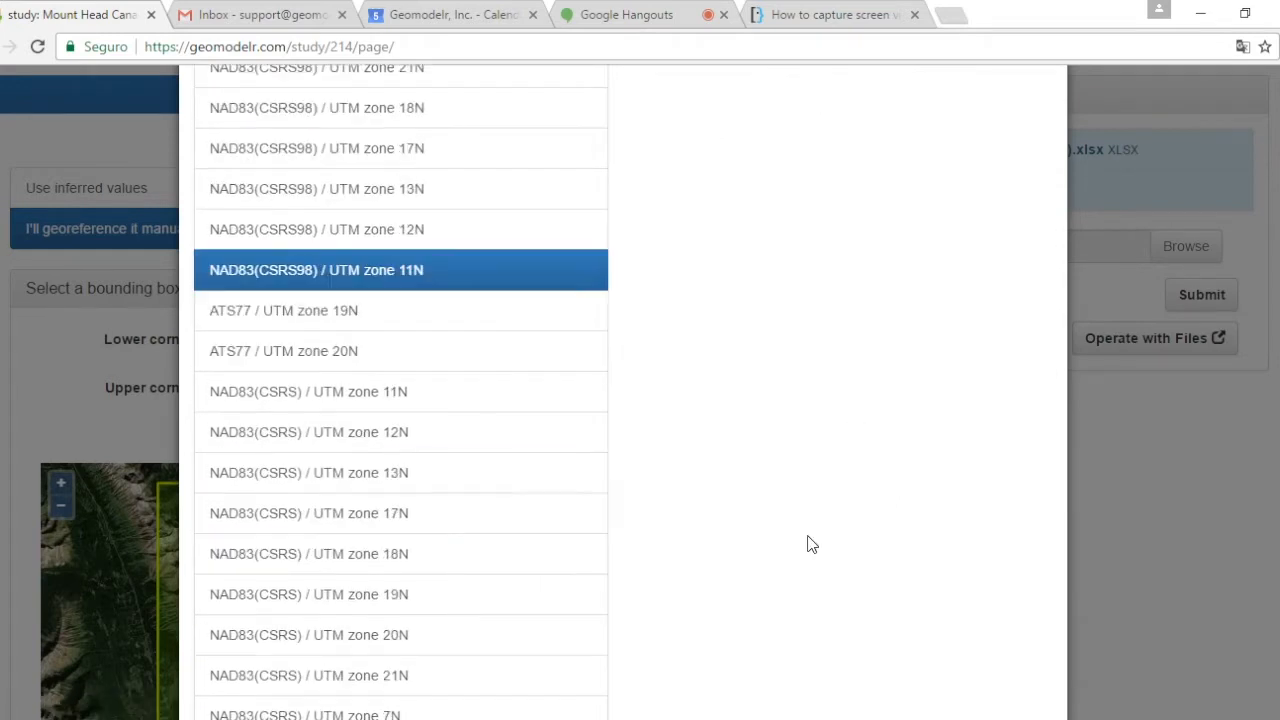
scroll(498, 517, down, 2)
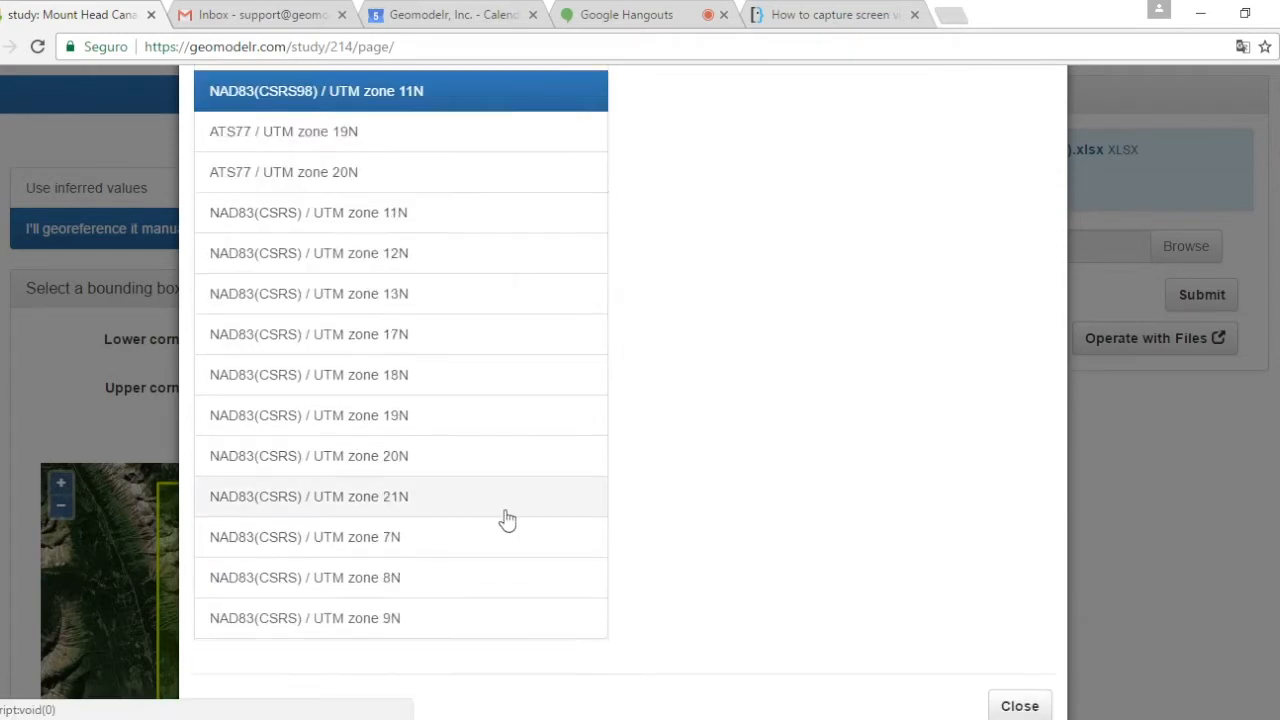
click(570, 177)
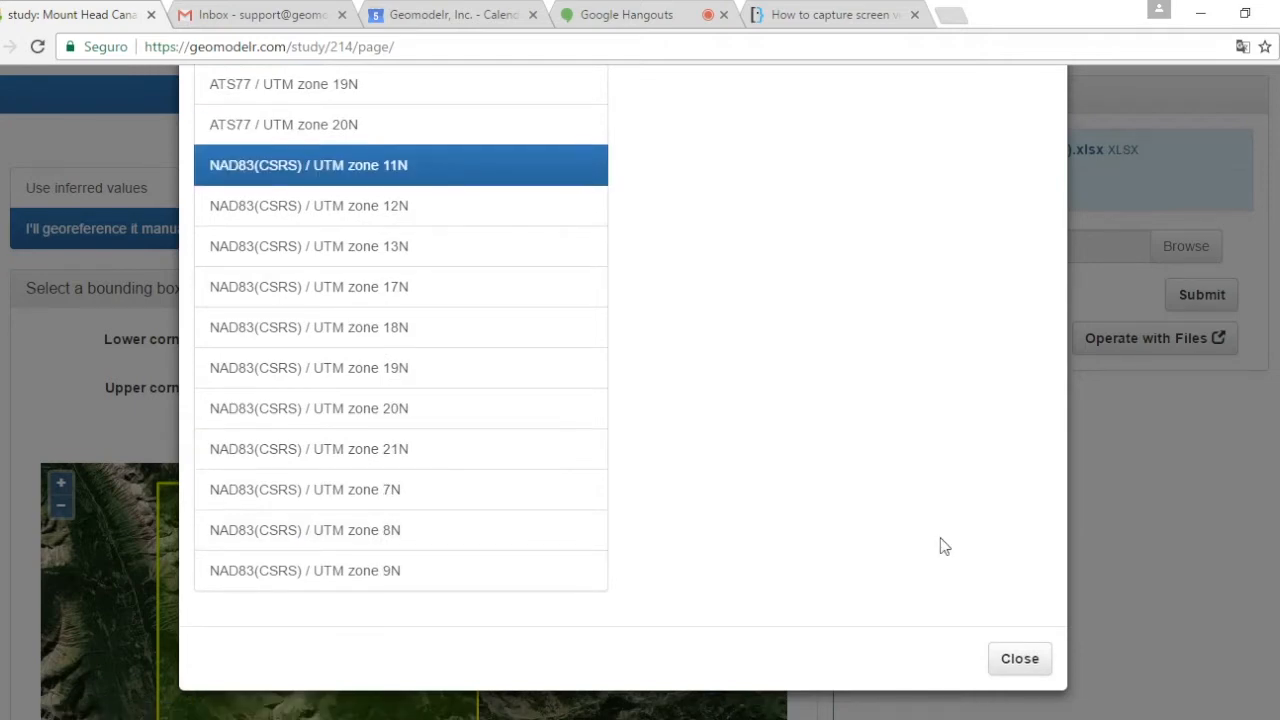
scroll(940, 546, up, 6)
scroll(940, 546, up, 5)
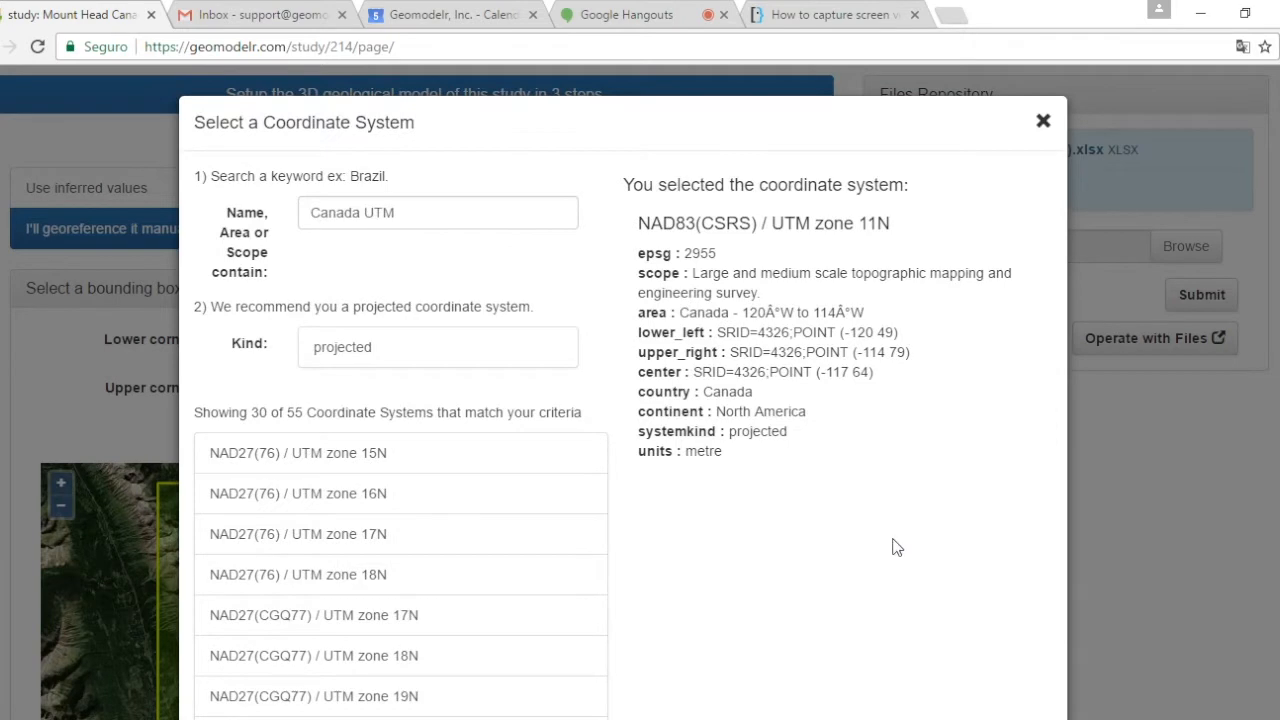
scroll(909, 531, down, 2)
scroll(868, 462, down, 8)
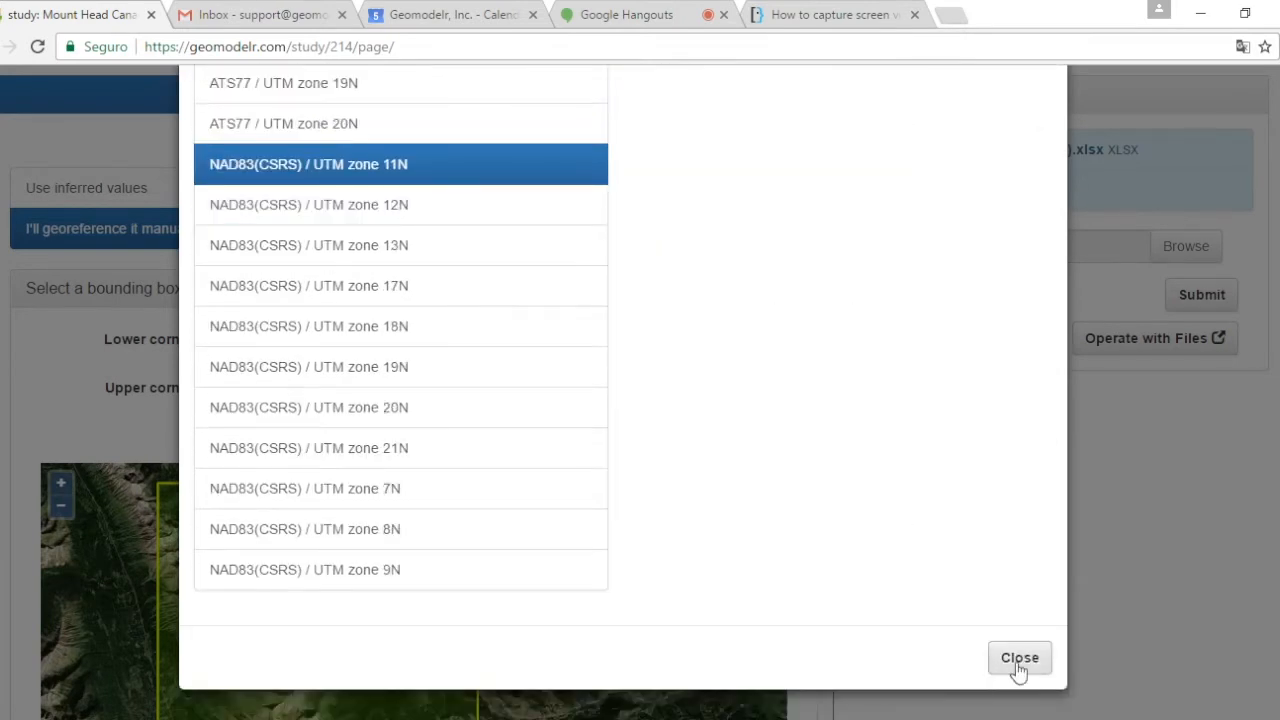
click(1018, 660)
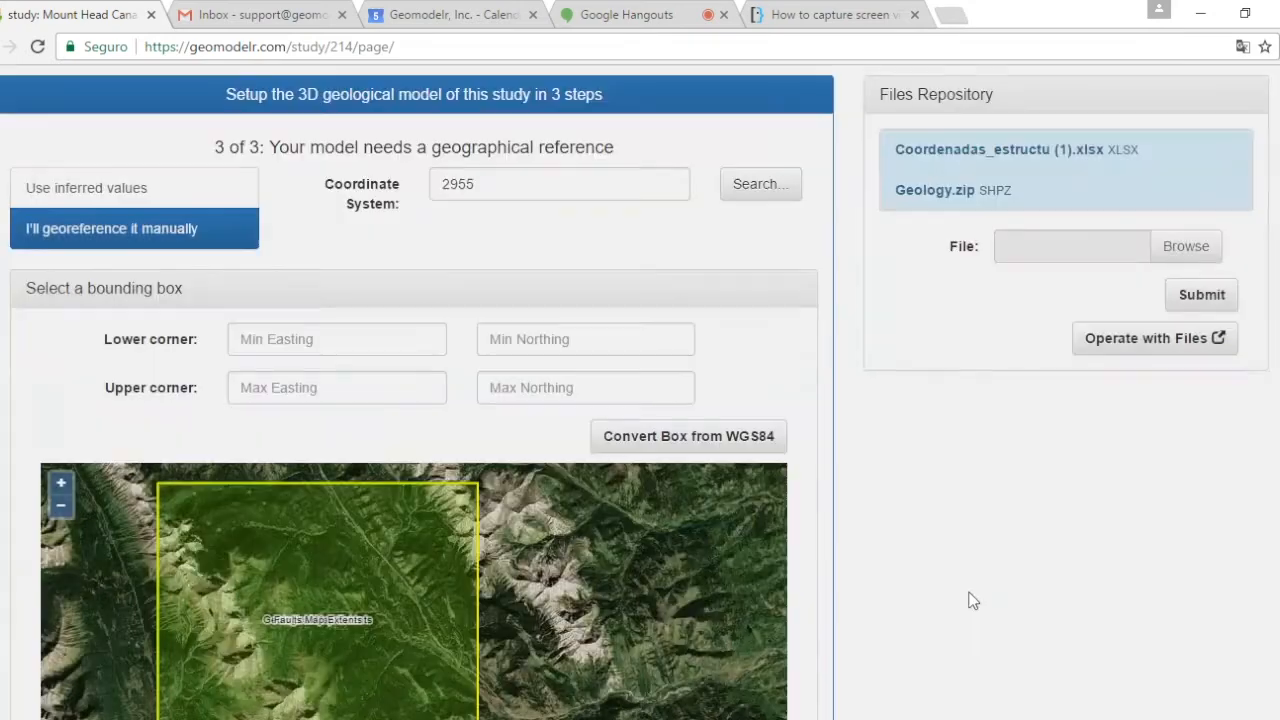
- Draw the model bounding box over the faults map extents, from about 647746, 5581380 to about 663693, 5595068, and review the georeference settings
scroll(920, 577, down, 1)
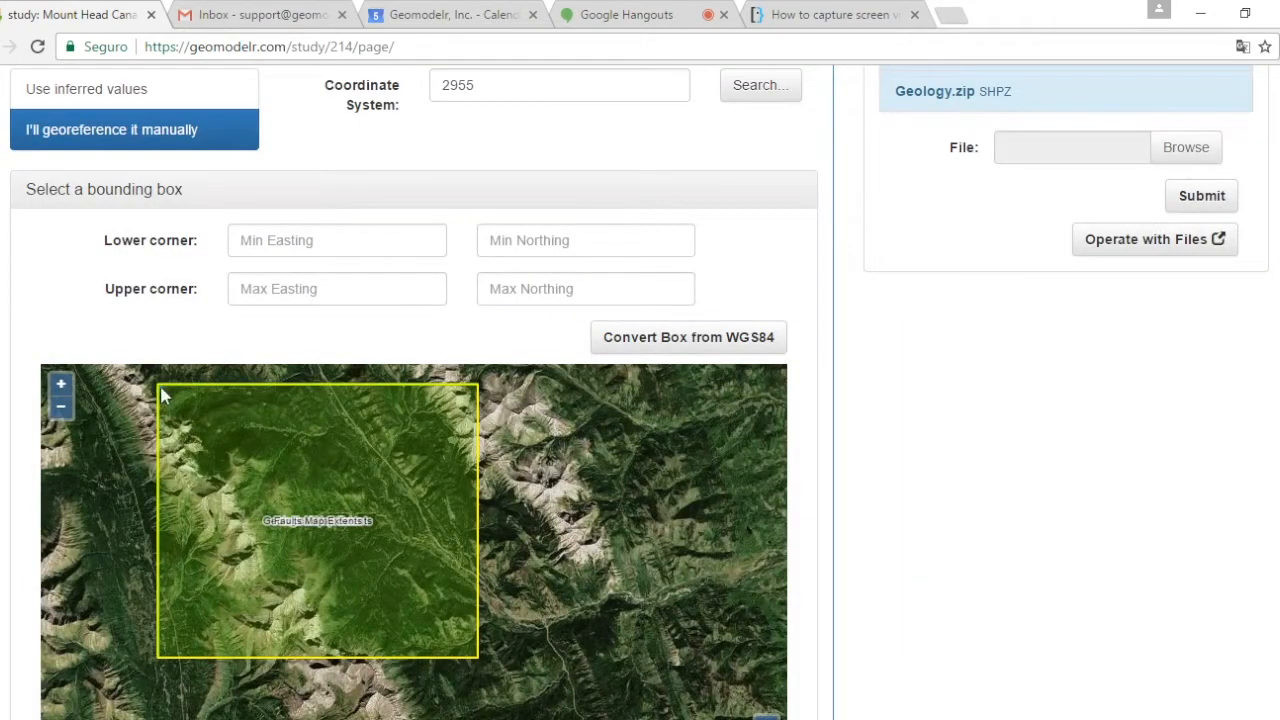
mouse_move(162, 395)
mouse_down()
mouse_move(377, 628)
mouse_move(478, 665)
mouse_up()
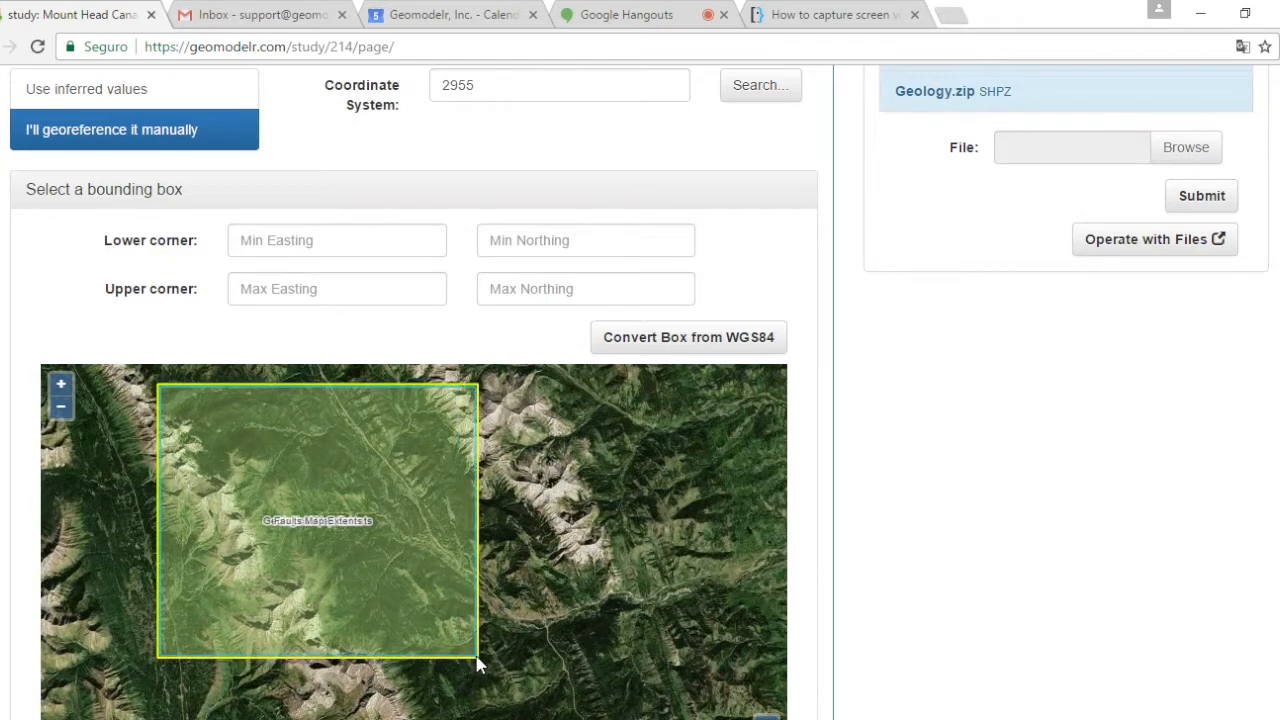
drag(478, 665, 478, 665)
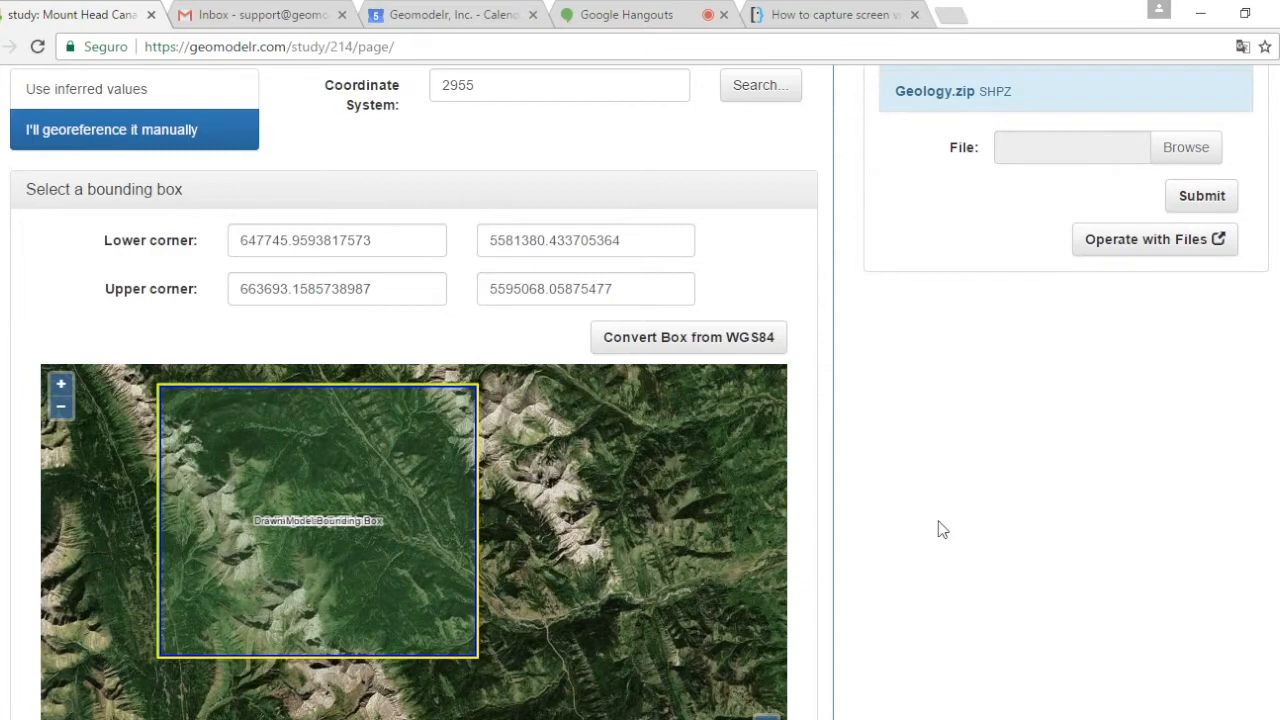
scroll(940, 529, up, 2)
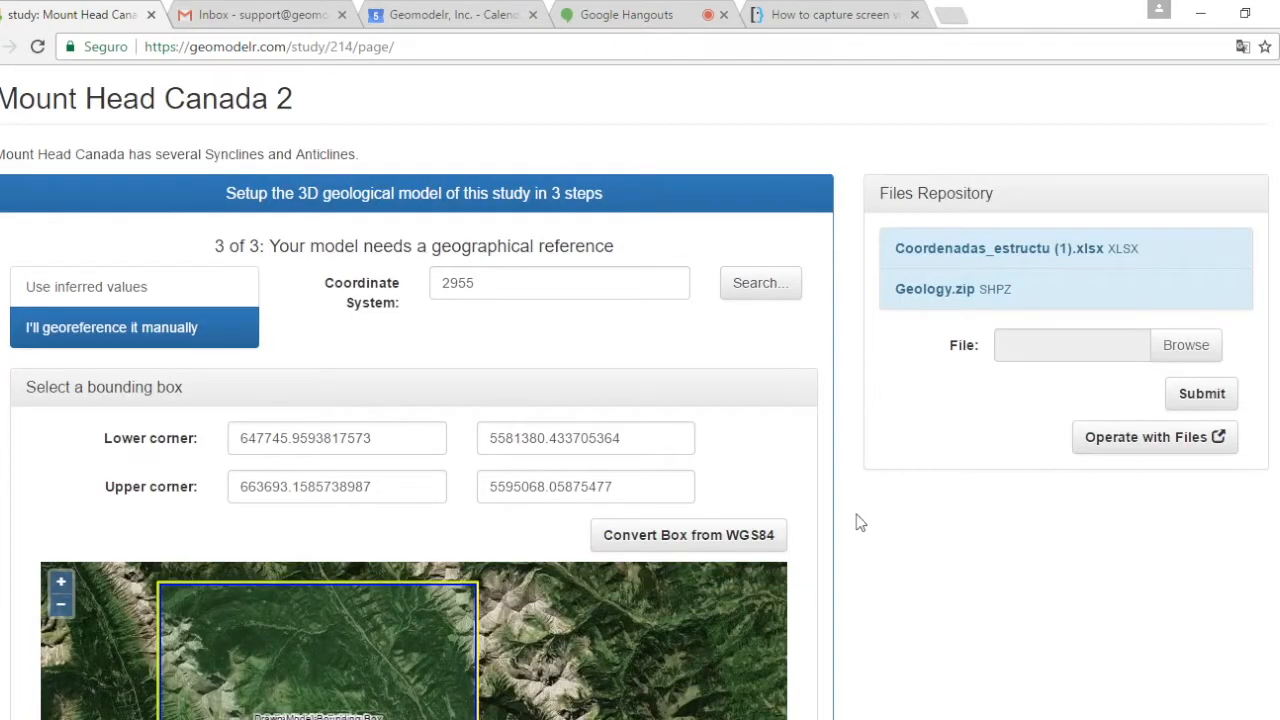
scroll(862, 560, down, 6)
scroll(866, 566, up, 7)
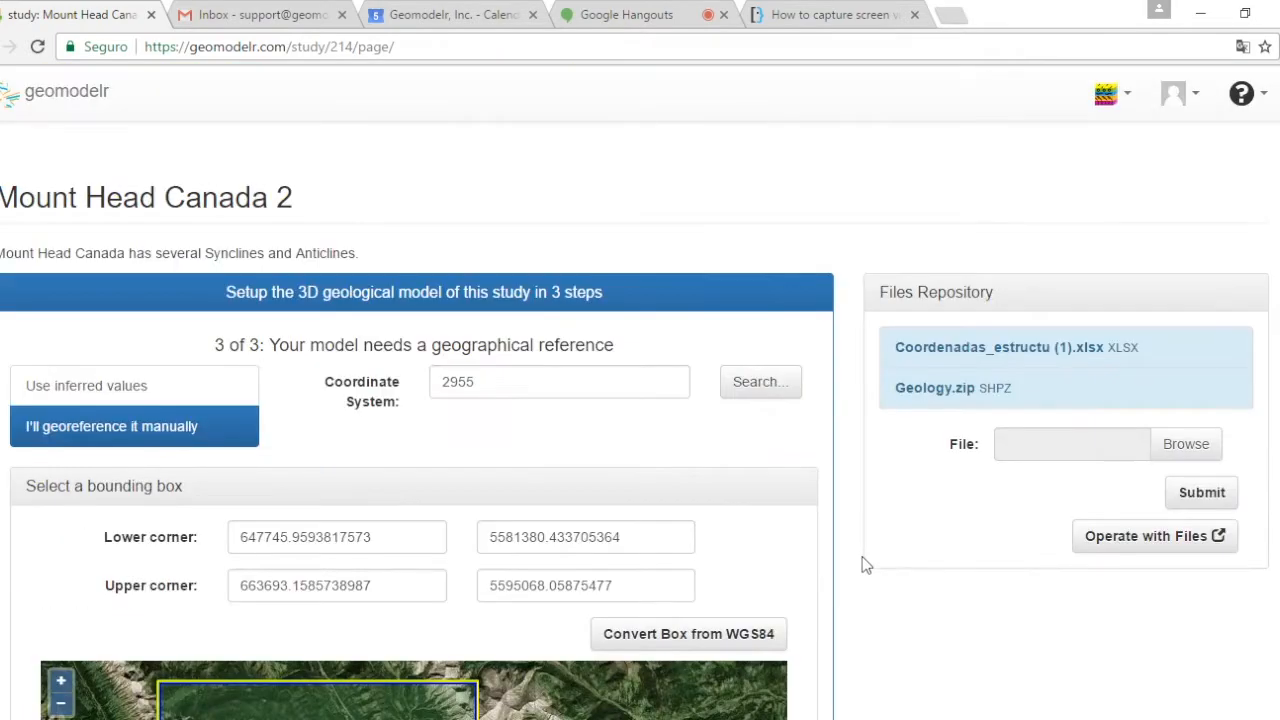
scroll(864, 566, down, 5)
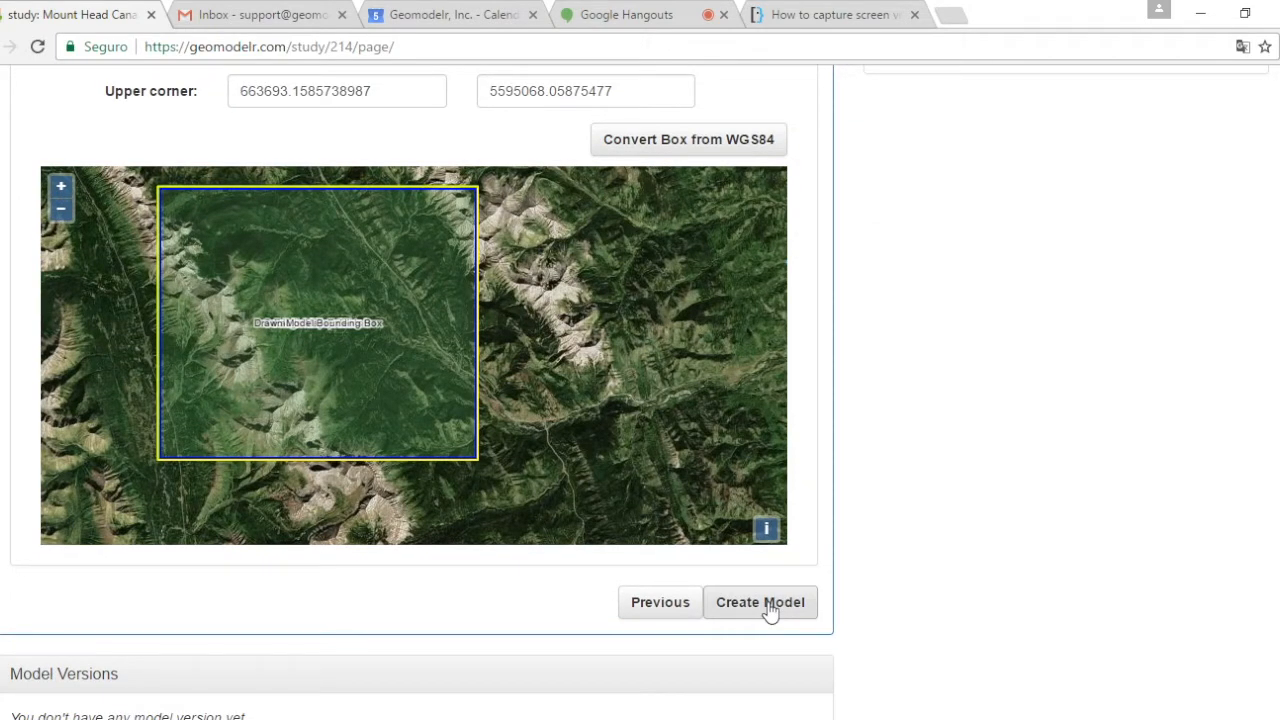
- Create the model with the georeferenced bounding box and review the study's geological map, topography and model configuration
scroll(857, 551, up, 2)
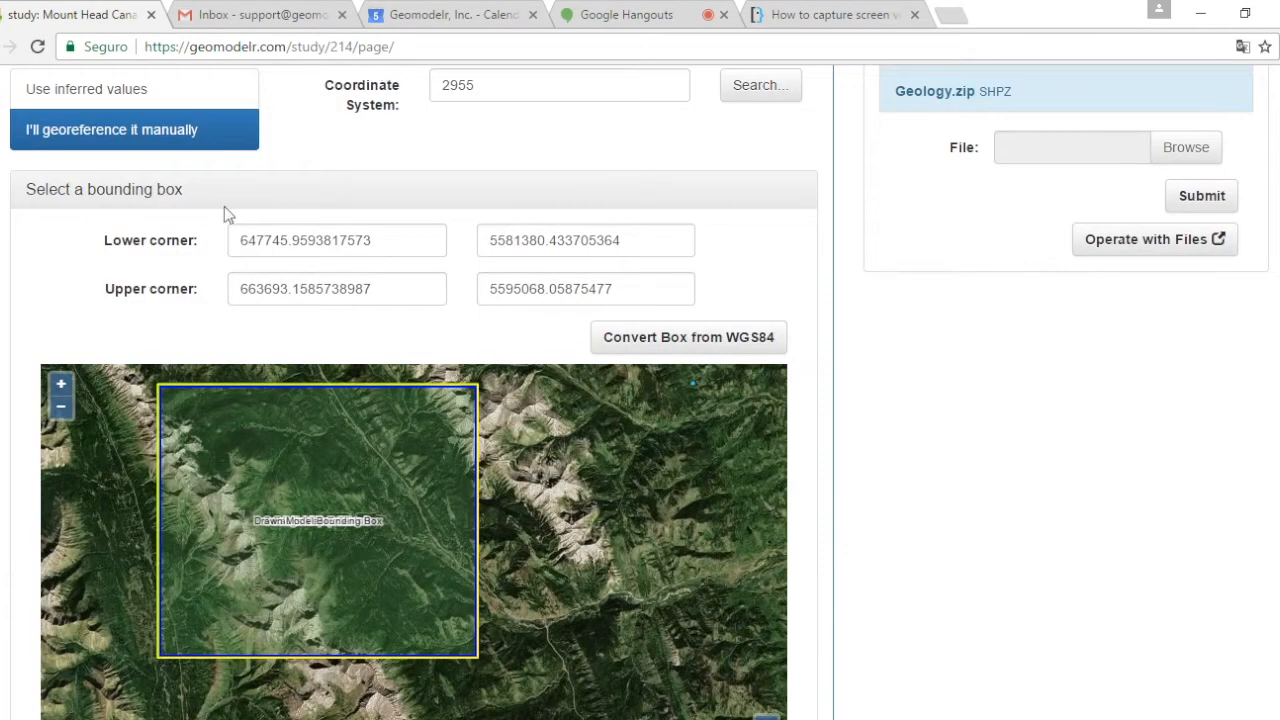
scroll(843, 501, down, 2)
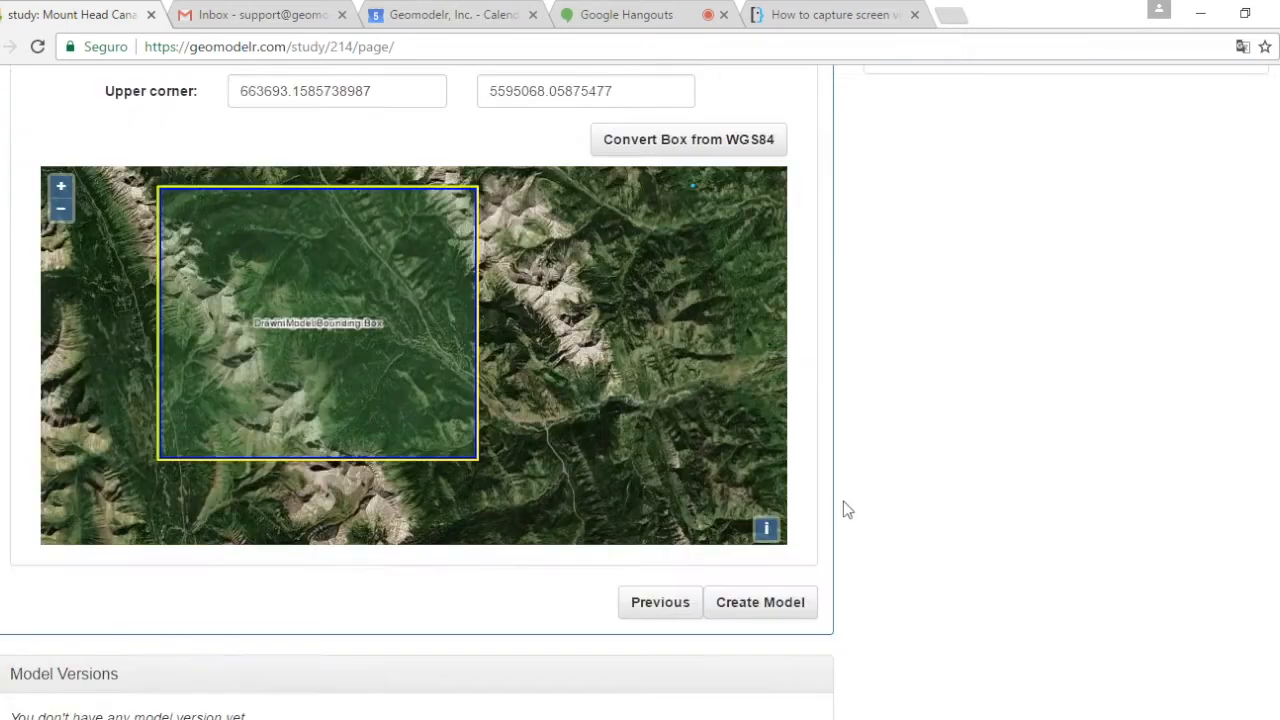
click(789, 608)
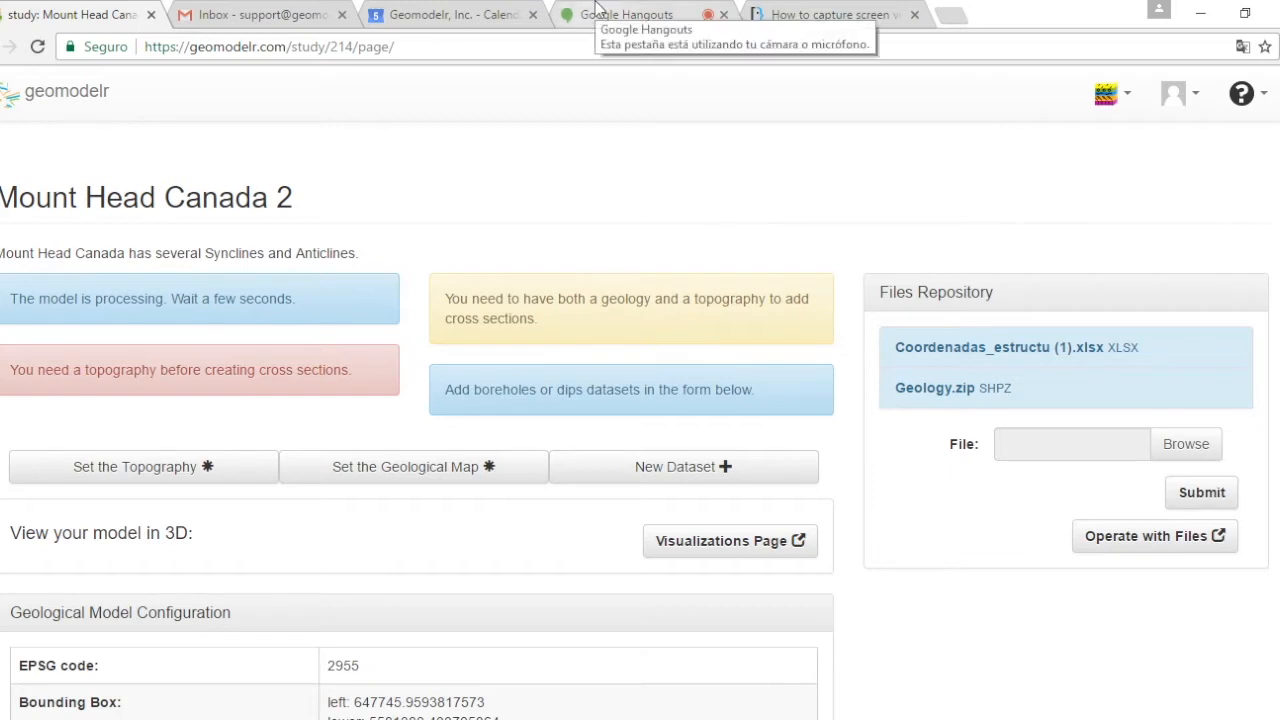
scroll(415, 297, down, 1)
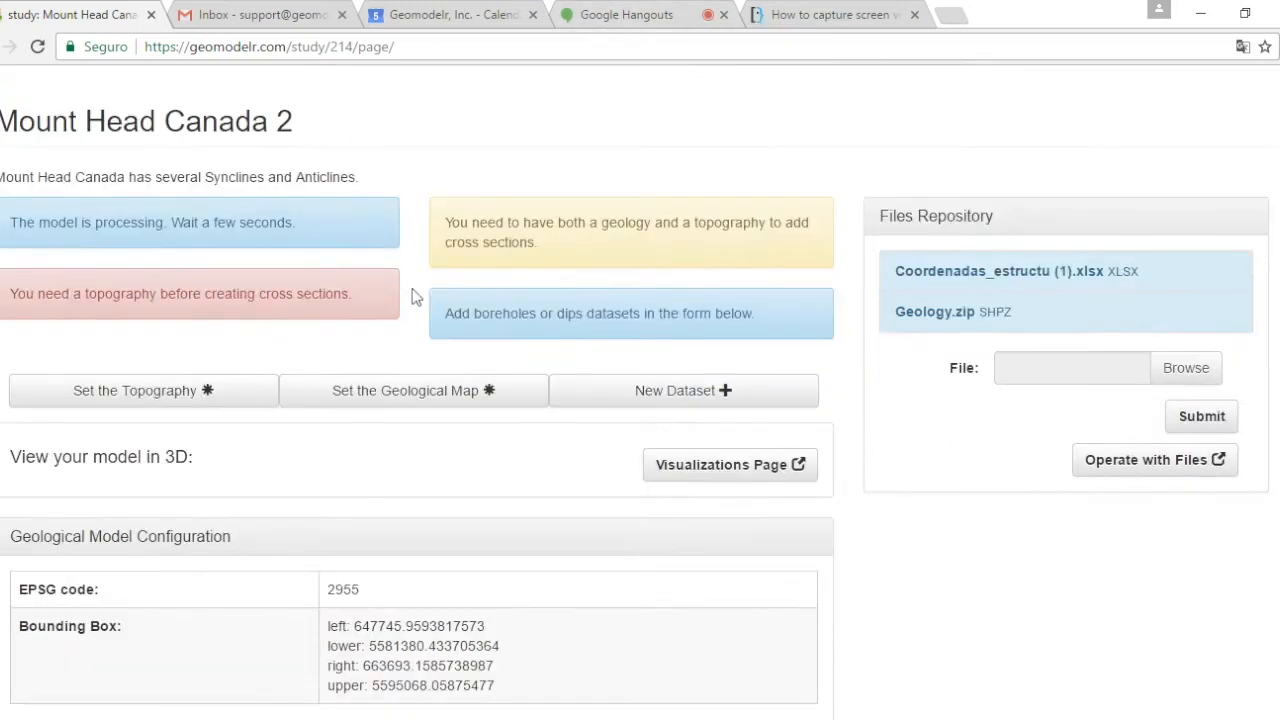
scroll(415, 297, up, 1)
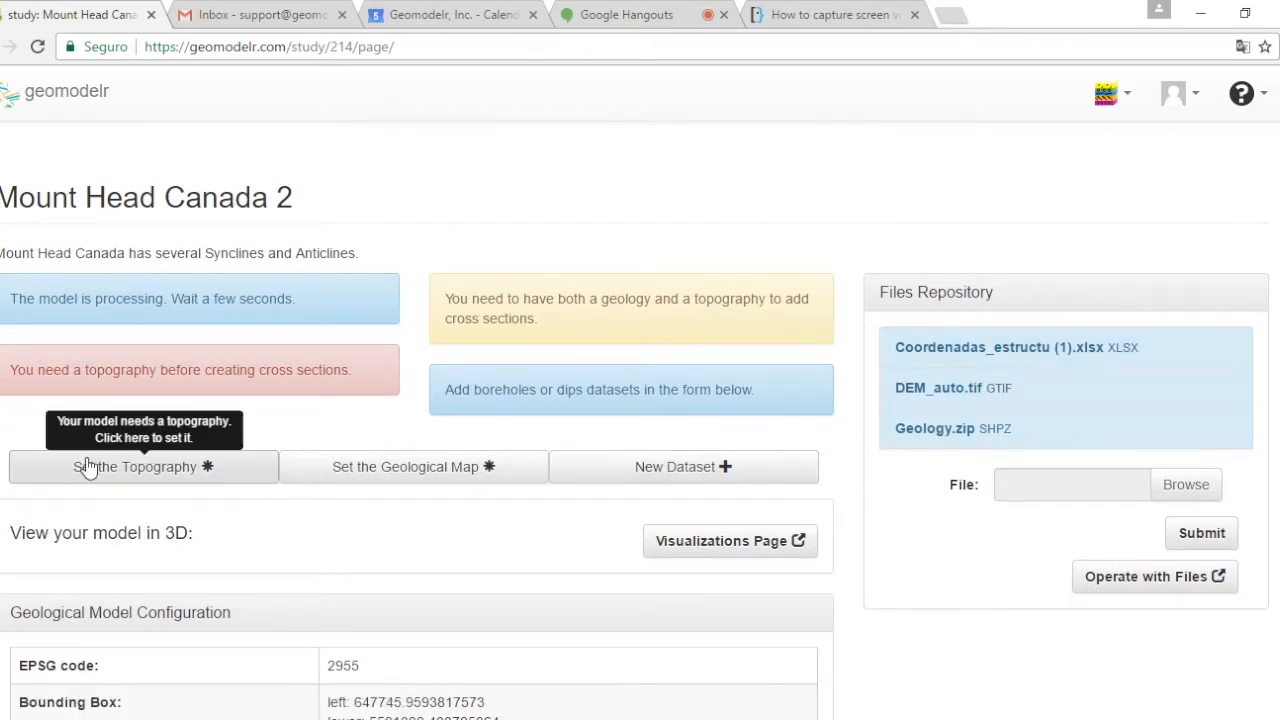
scroll(544, 303, down, 2)
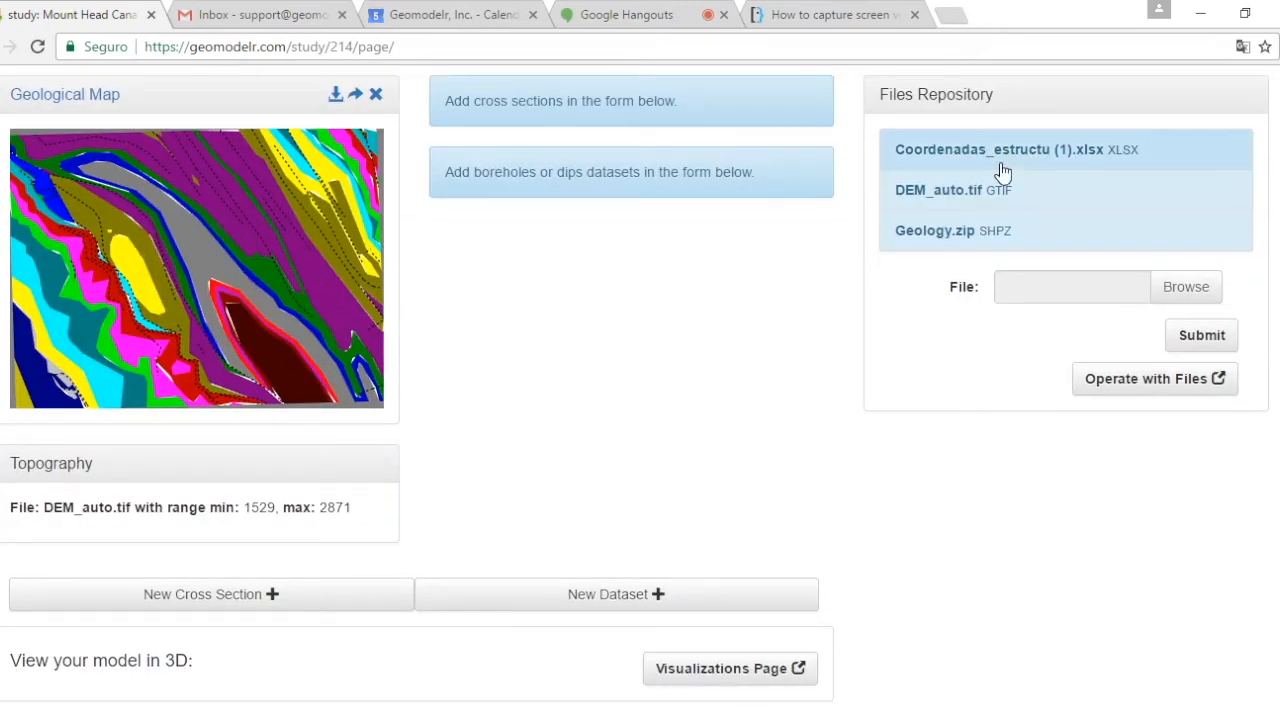
scroll(697, 291, down, 2)
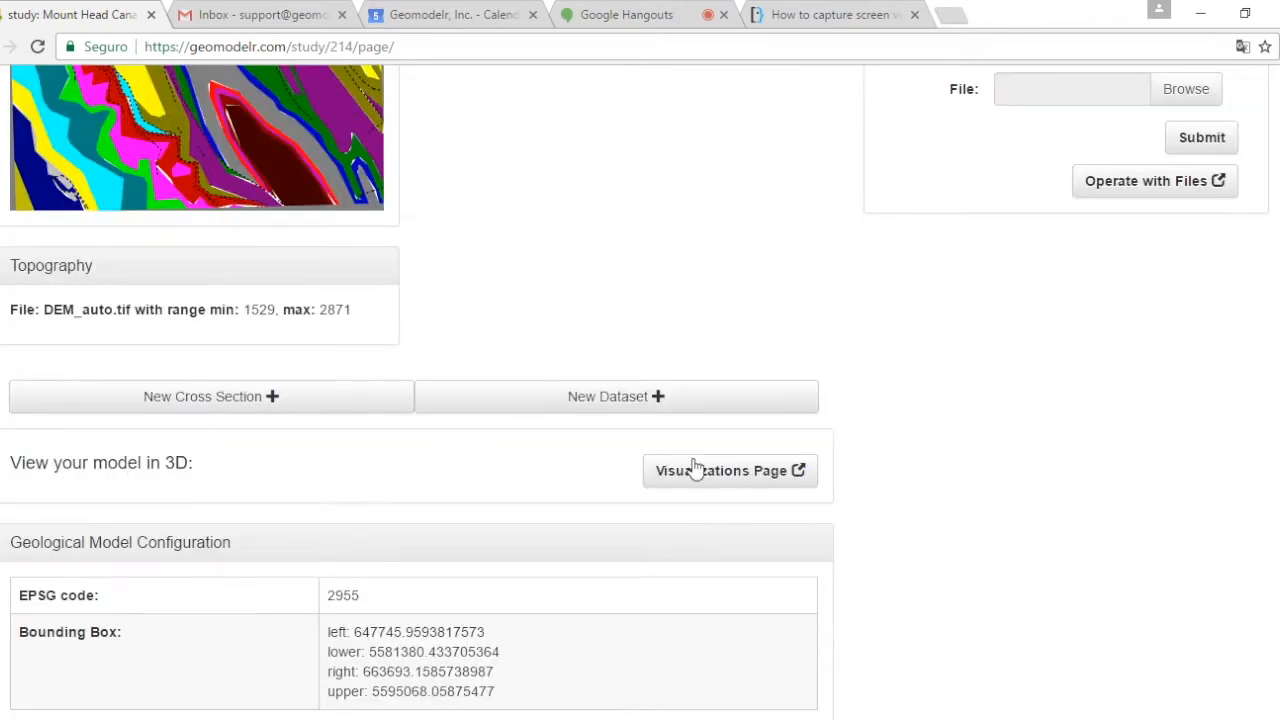
- Open the model's visualizations page and examine the Cross sections and map view in 3D from above
click(760, 480)
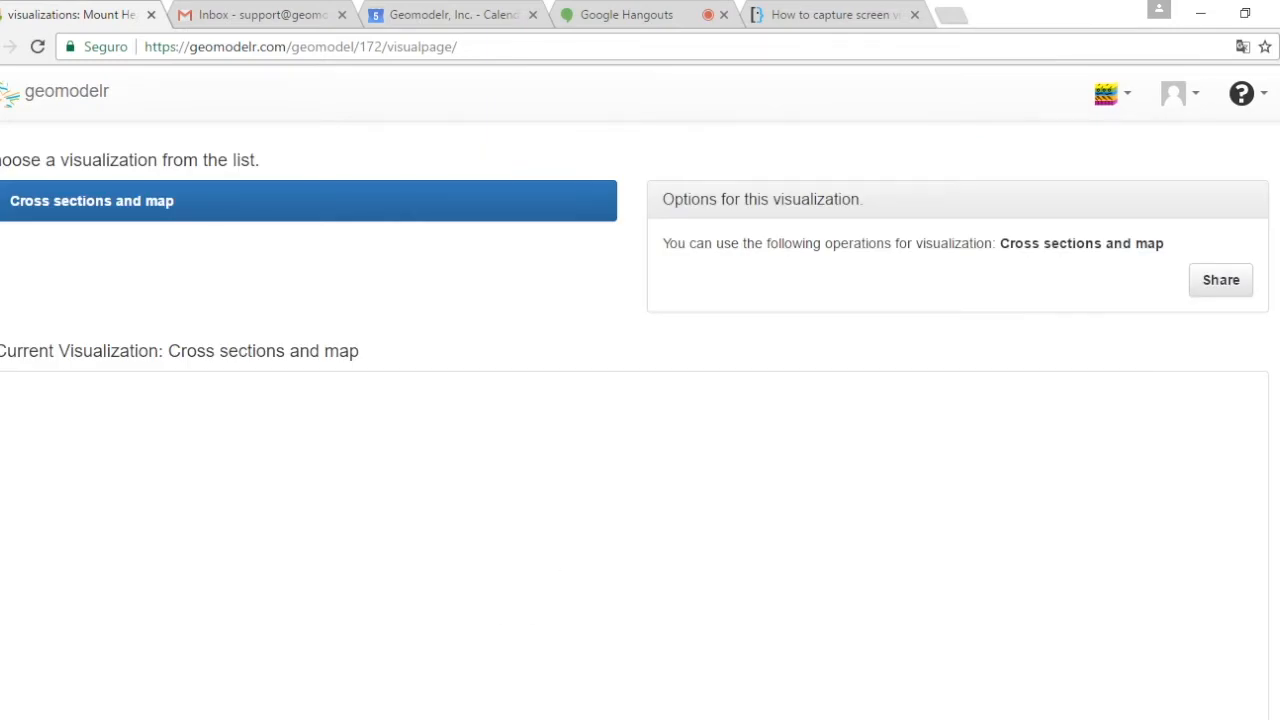
scroll(640, 400, down, 3)
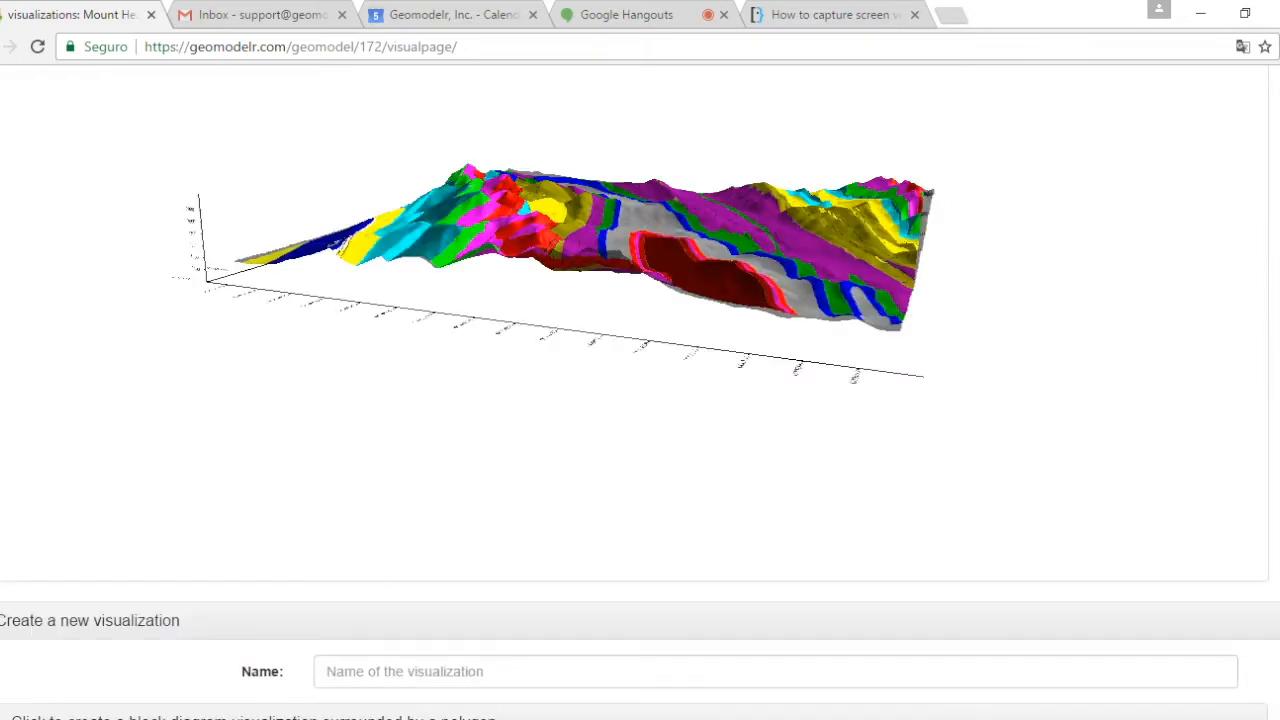
scroll(600, 380, up, 2)
drag(588, 360, 554, 449)
scroll(554, 449, up, 3)
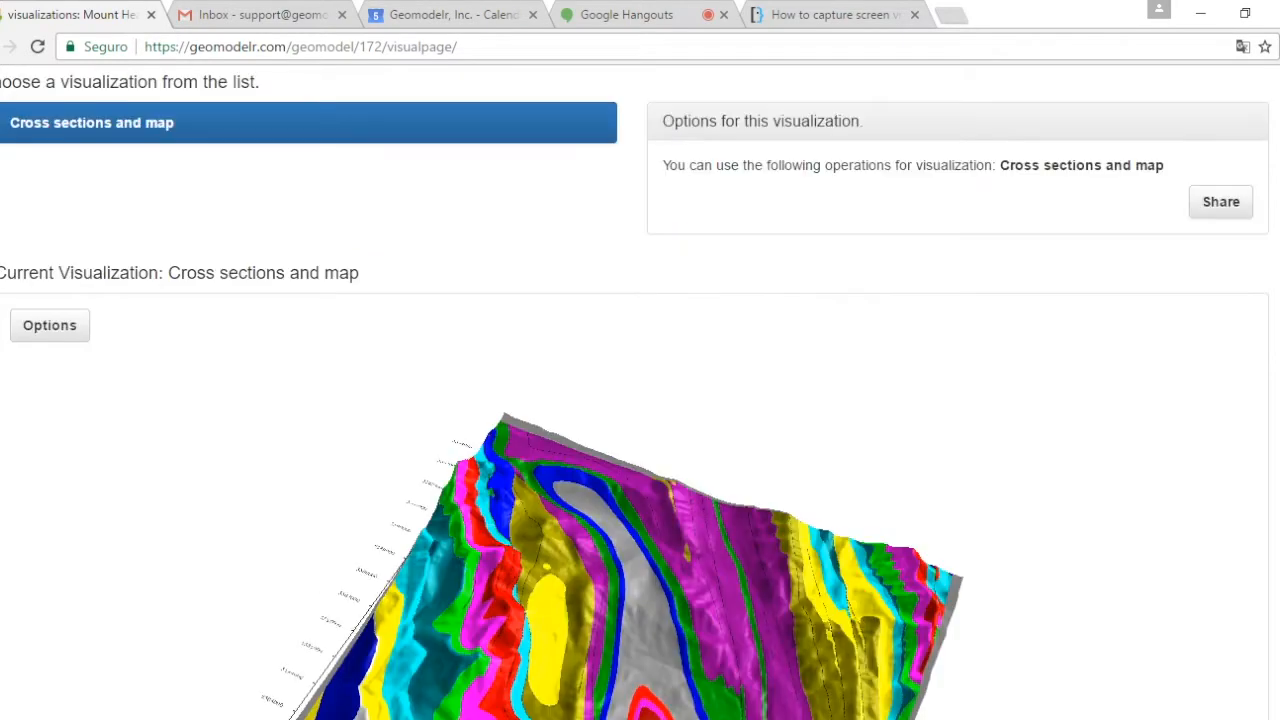
scroll(554, 449, up, 1)
- Return to the study page and open its geological map for editing with the Geological Unit polygon operation
click(1108, 93)
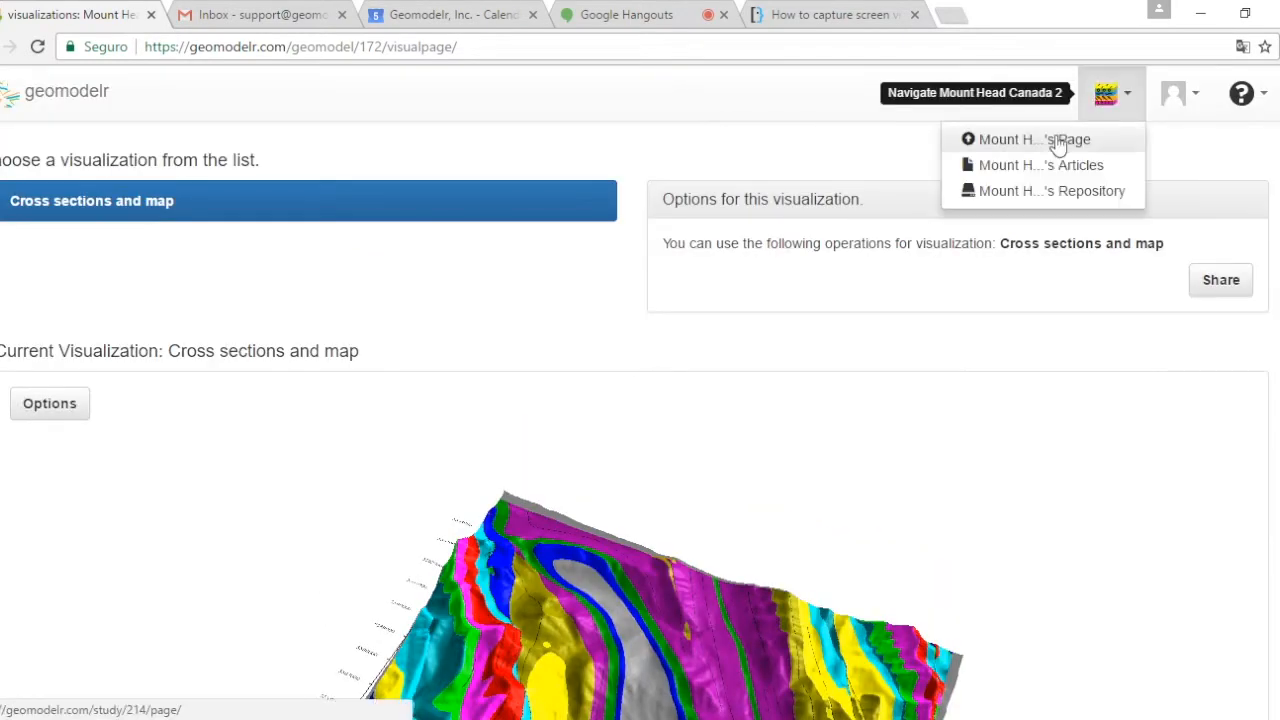
click(1059, 141)
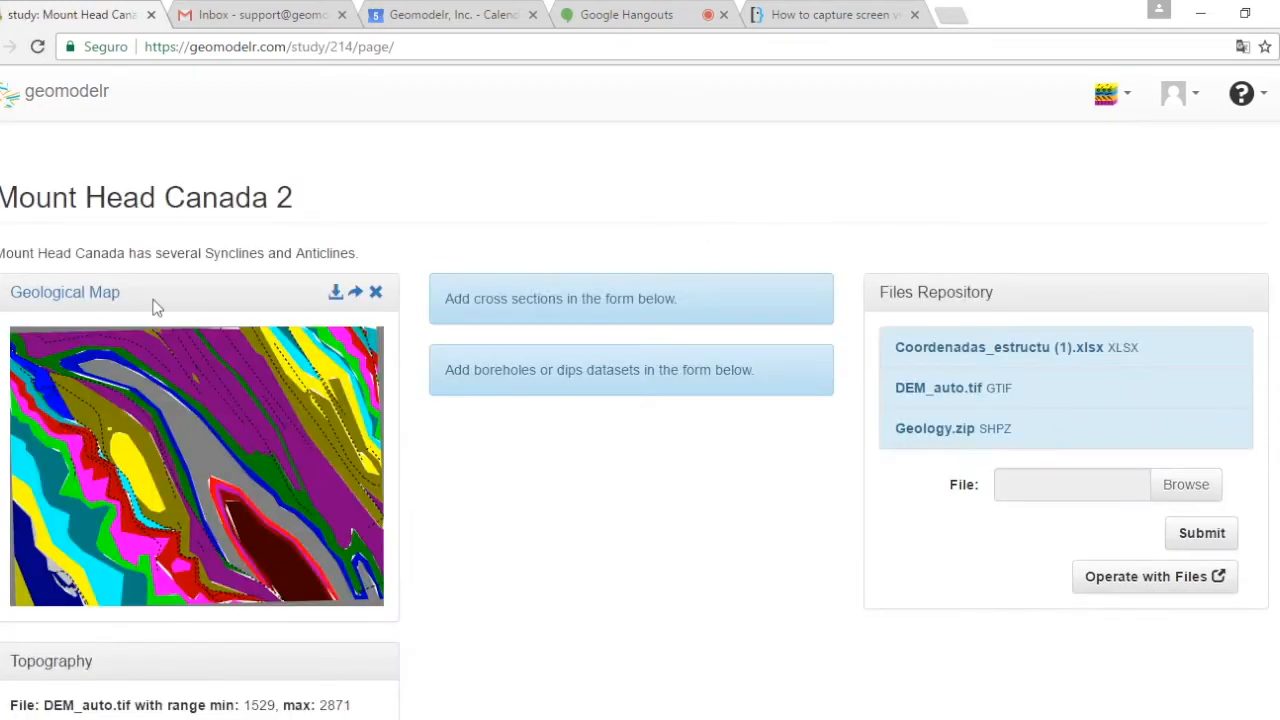
click(92, 293)
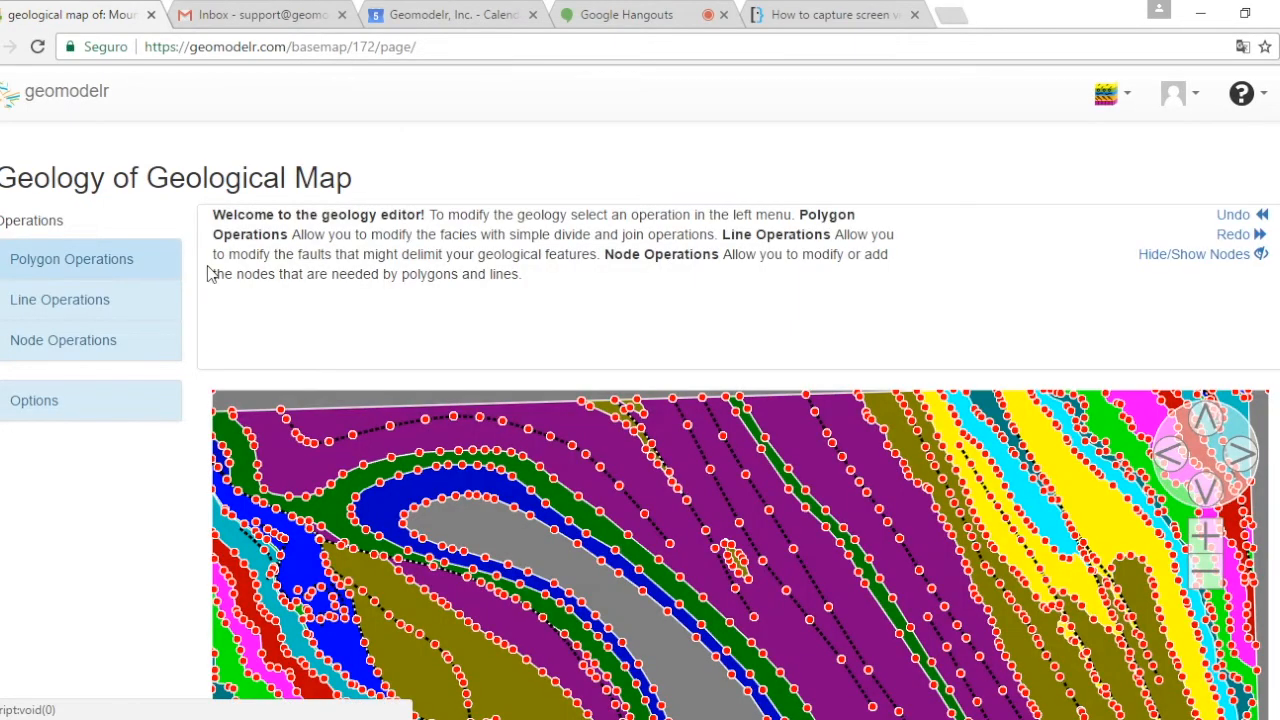
click(150, 264)
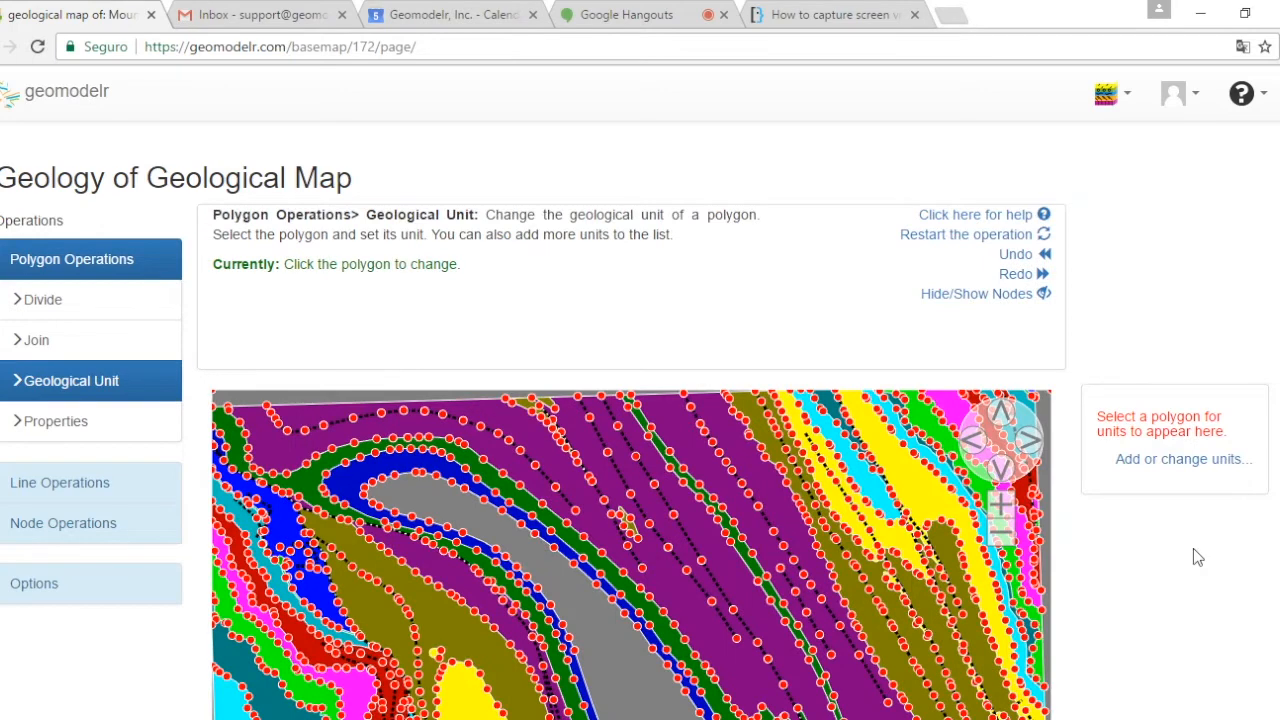
- Open the Geological Units Manager and review the list of formations and their colours
scroll(1193, 548, down, 2)
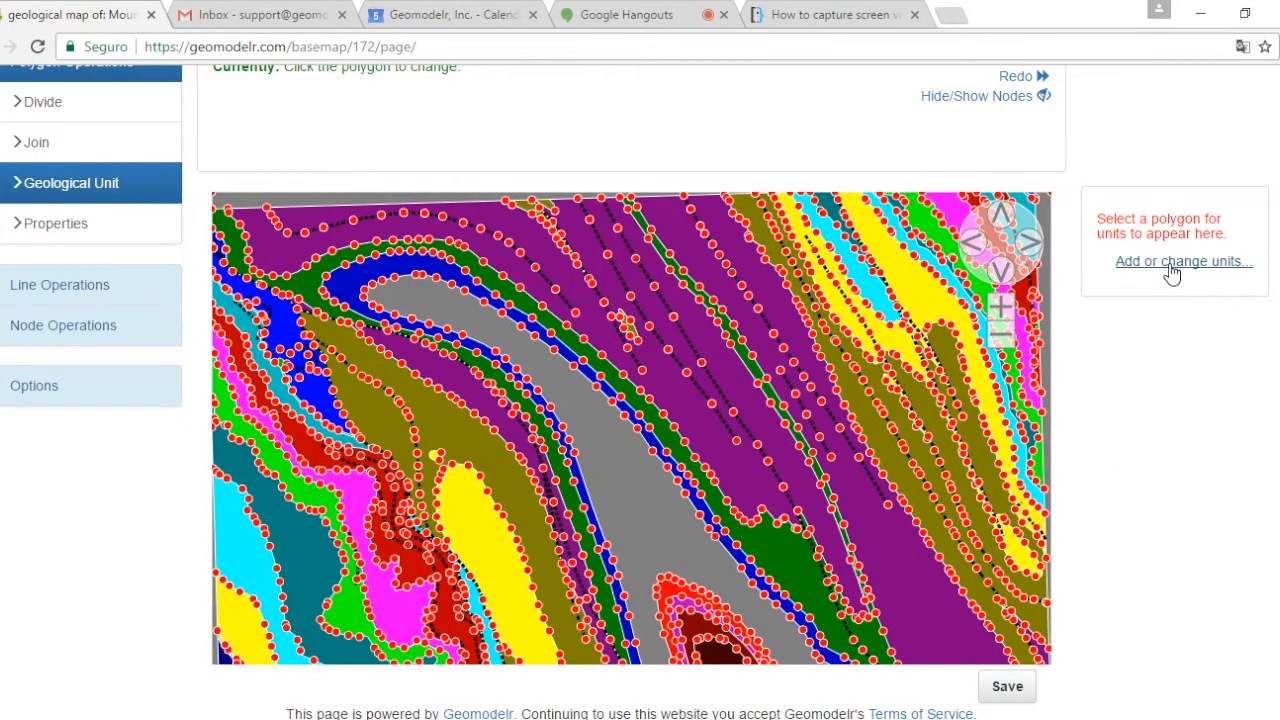
click(1183, 266)
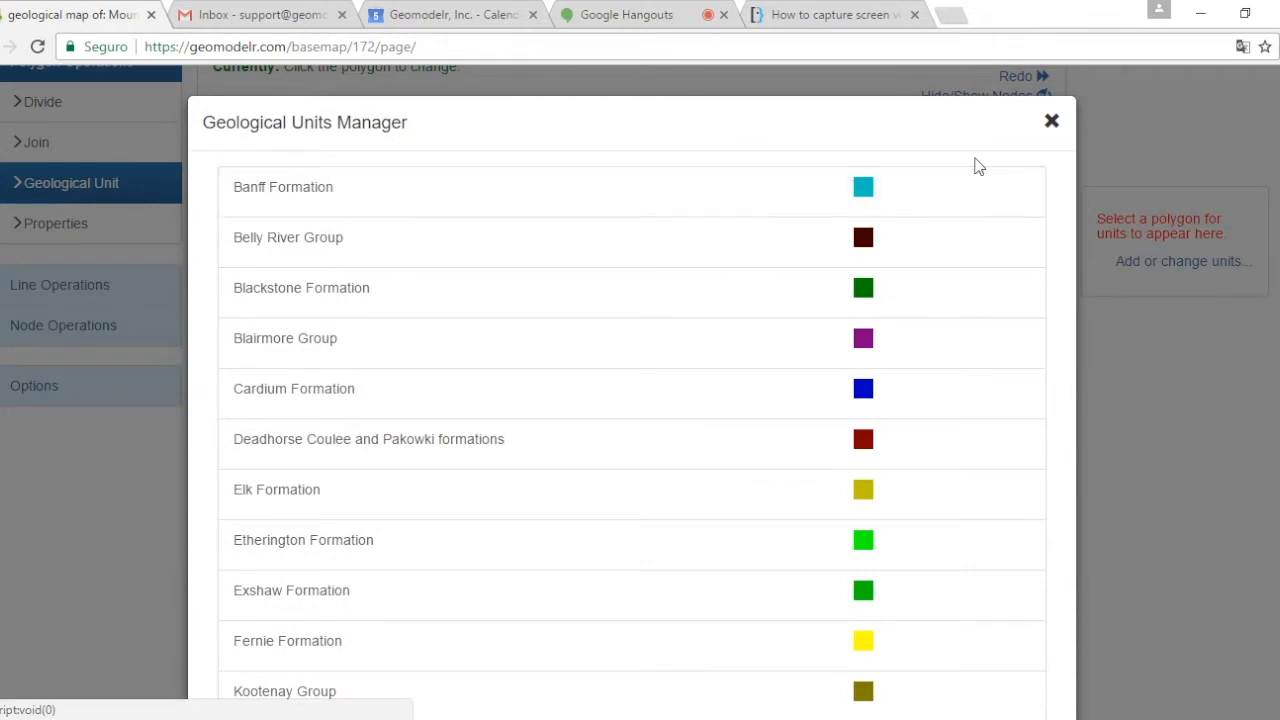
scroll(943, 366, down, 1)
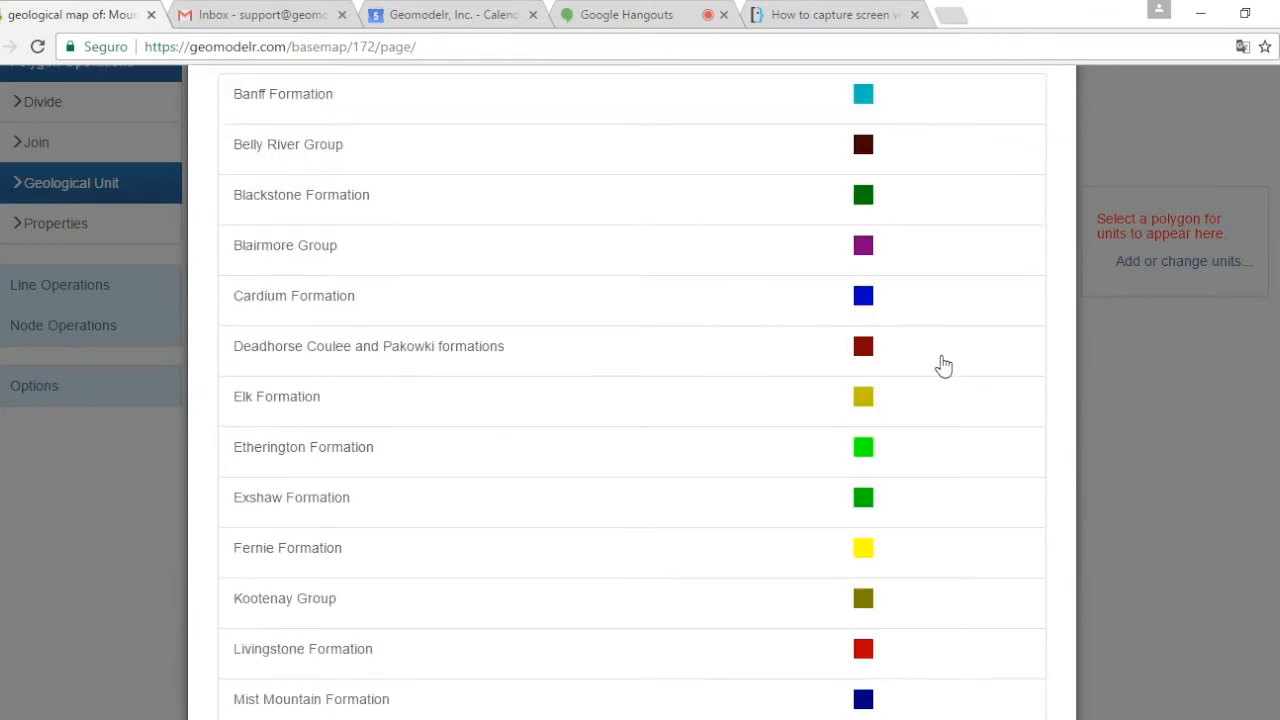
scroll(780, 430, down, 1)
scroll(775, 410, down, 4)
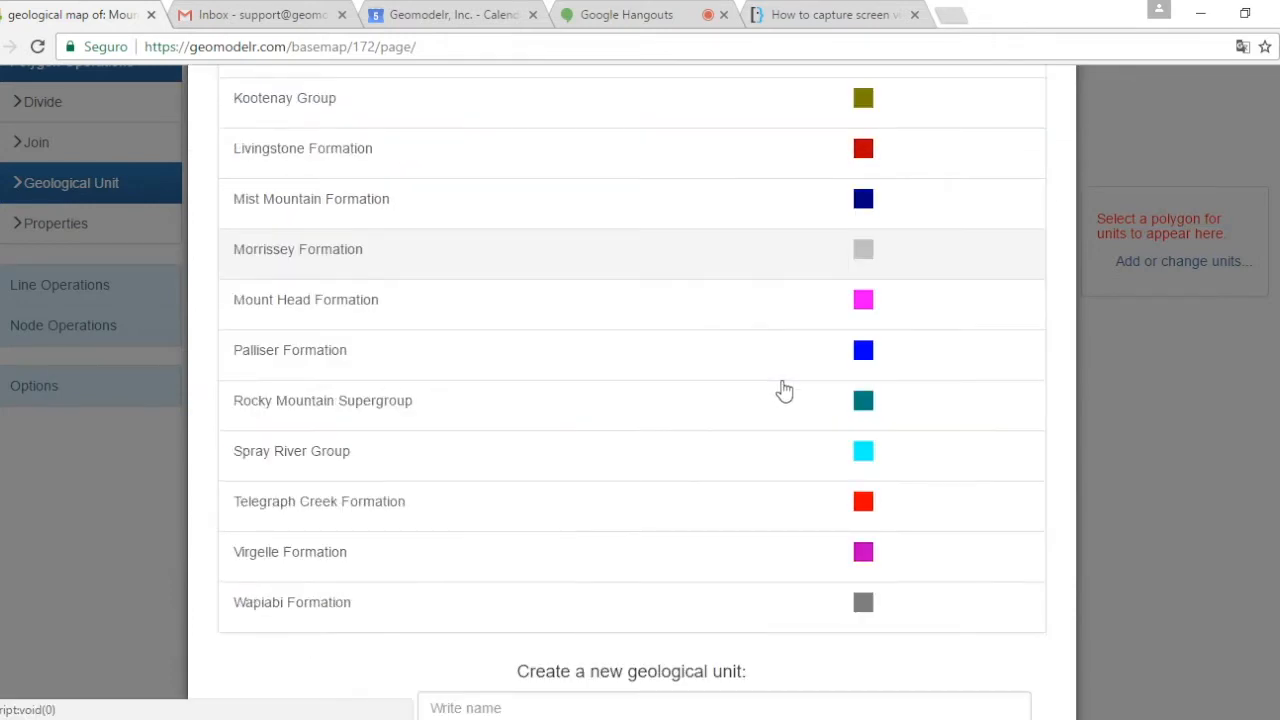
scroll(782, 392, down, 3)
scroll(795, 370, up, 3)
scroll(795, 372, up, 5)
- Set the Banff Formation's colour to #ca9547 from the International Chronostratigraphic Chart, submit it and close the units manager
click(778, 186)
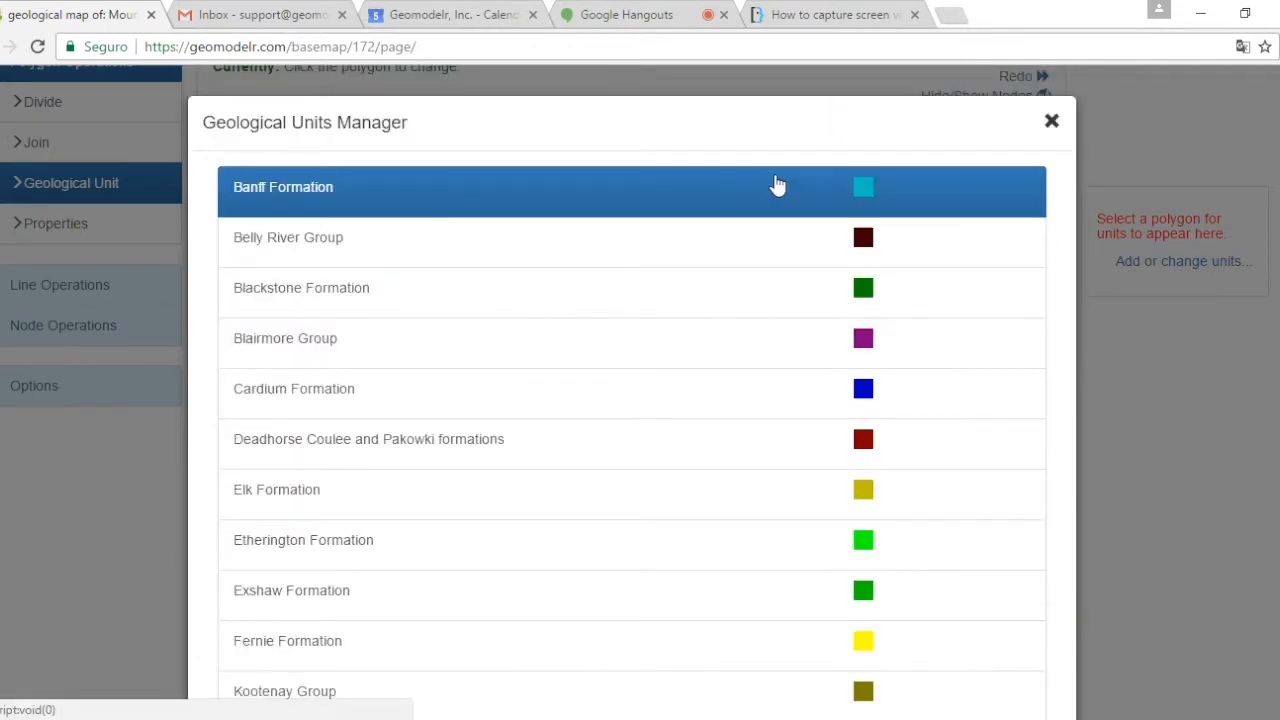
scroll(1068, 270, down, 1)
scroll(1068, 270, down, 8)
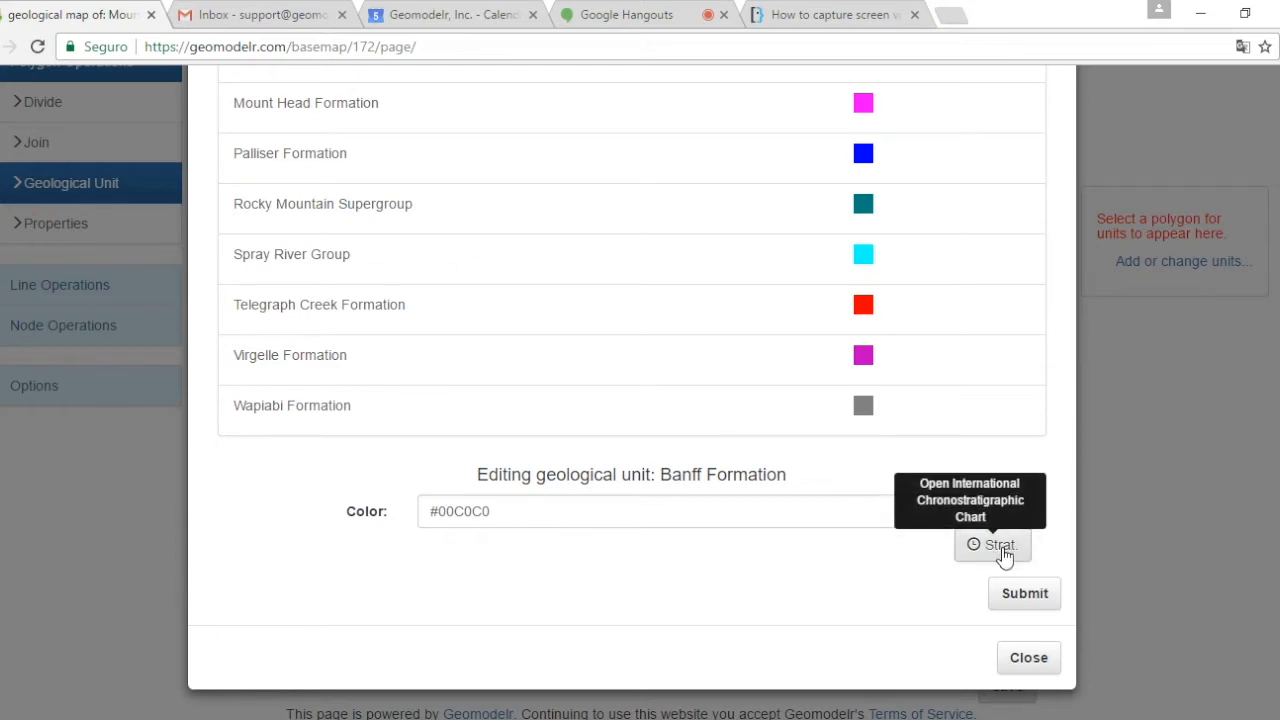
click(1000, 547)
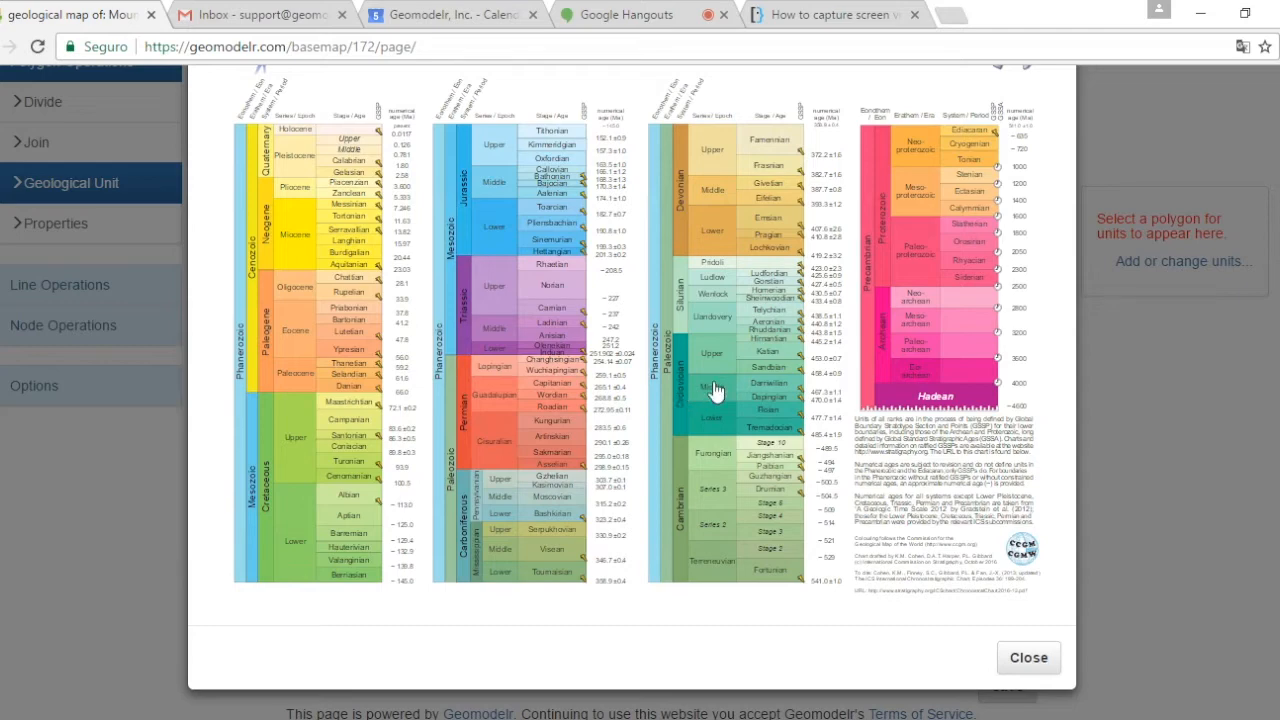
click(711, 197)
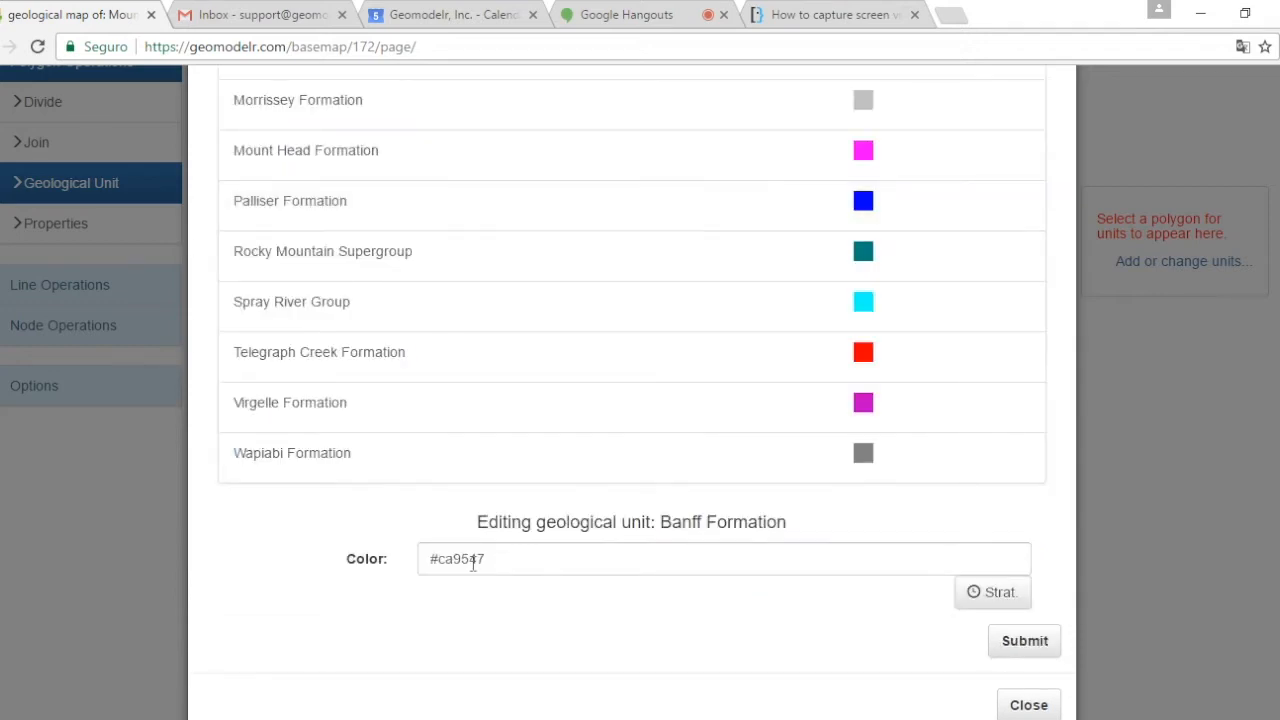
click(1008, 638)
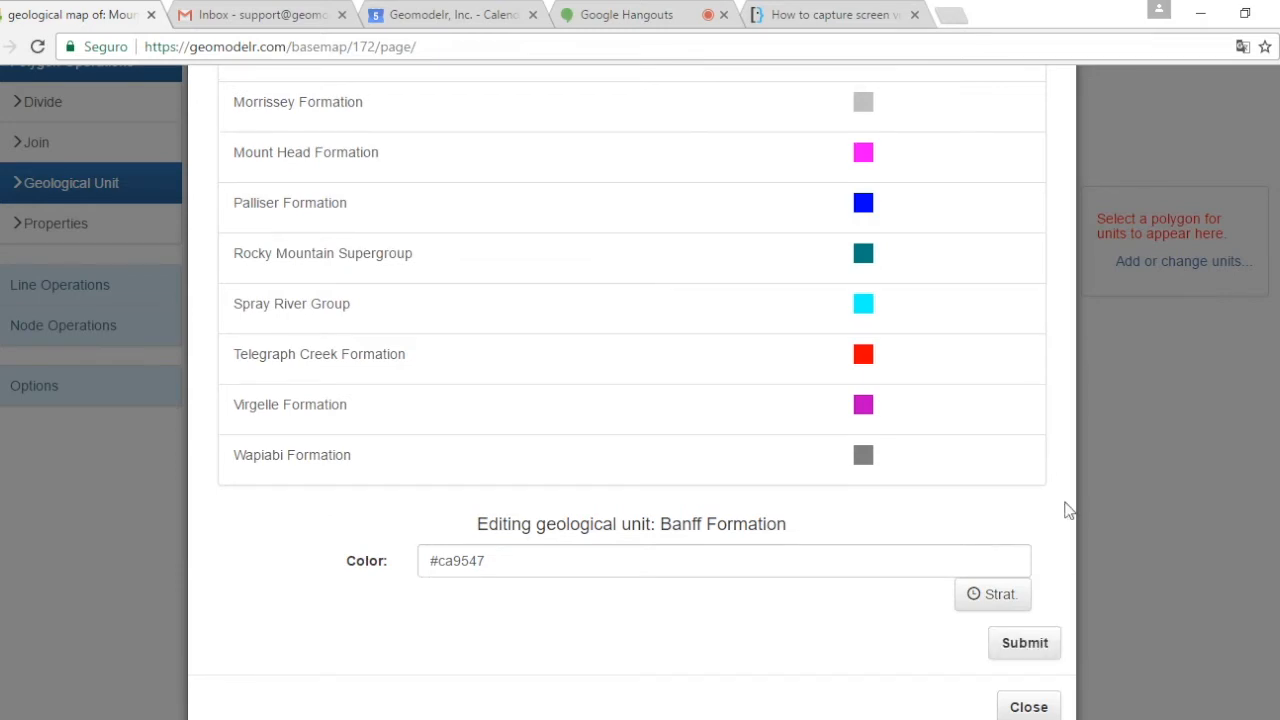
scroll(1066, 508, up, 5)
scroll(1066, 508, up, 3)
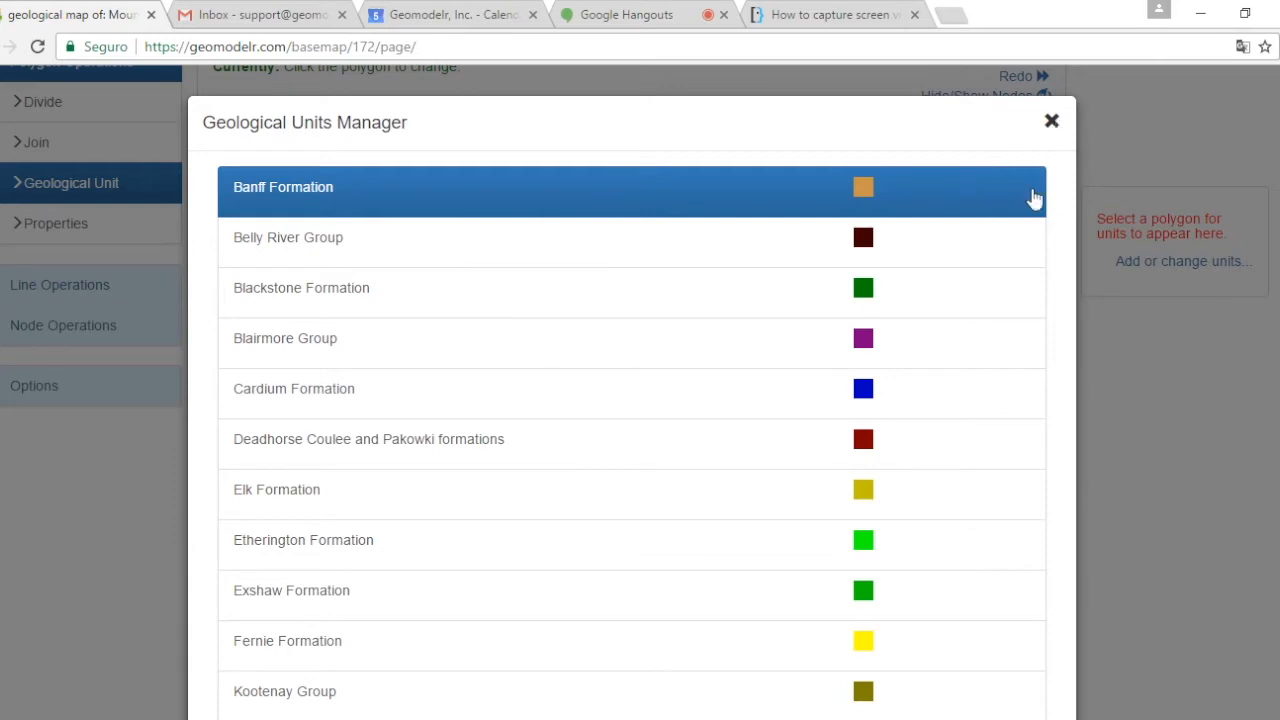
click(1053, 124)
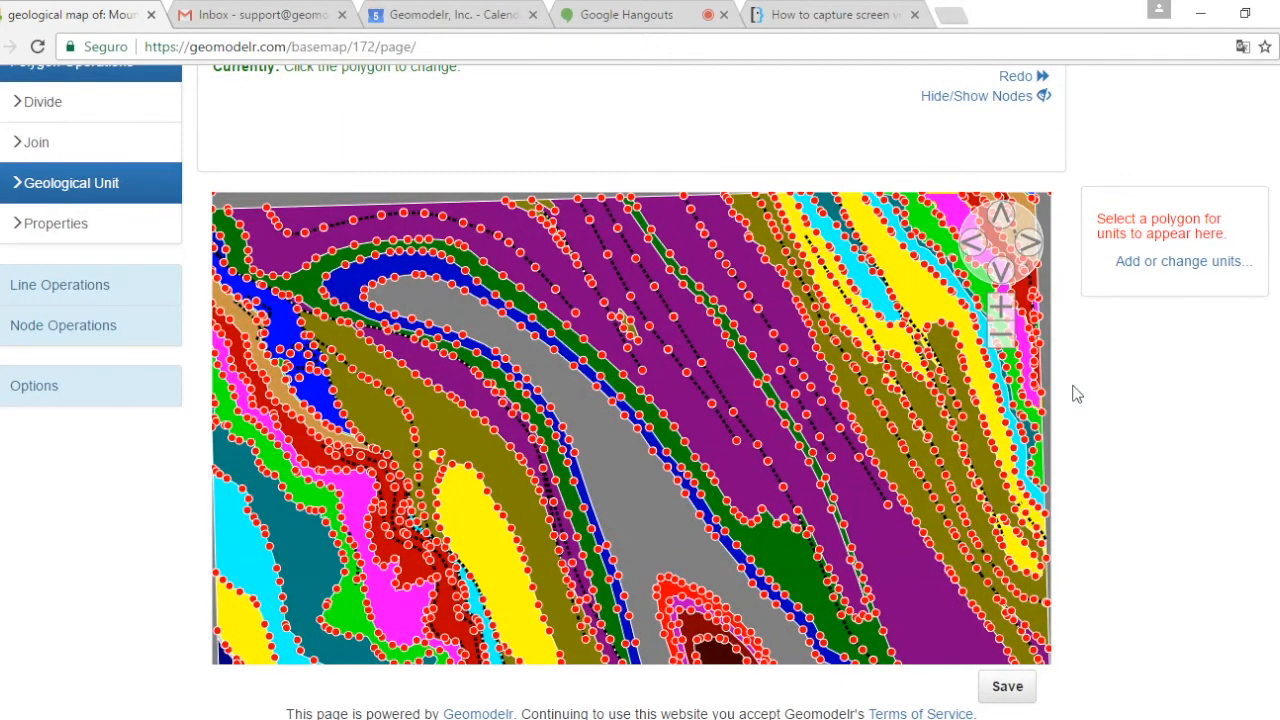
- Hide the nodes on the geological map and inspect the full map's polygons and faults
click(1003, 336)
click(1003, 336)
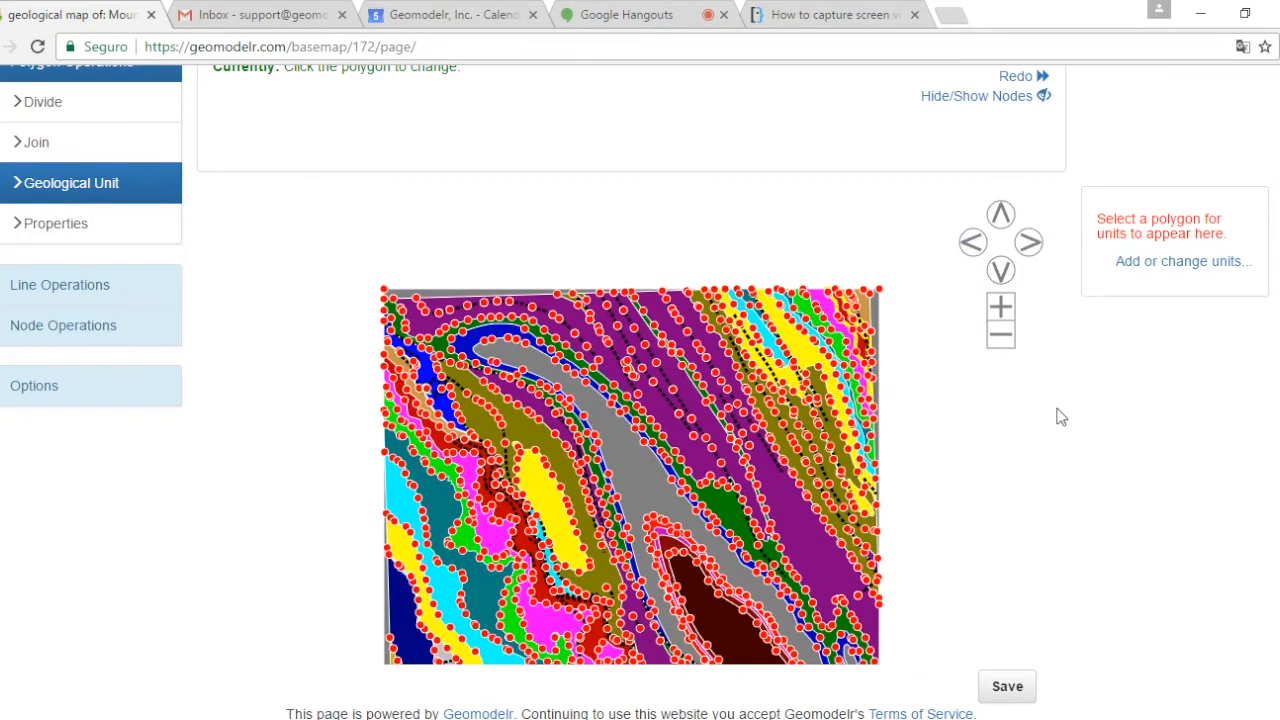
scroll(1060, 417, down, 1)
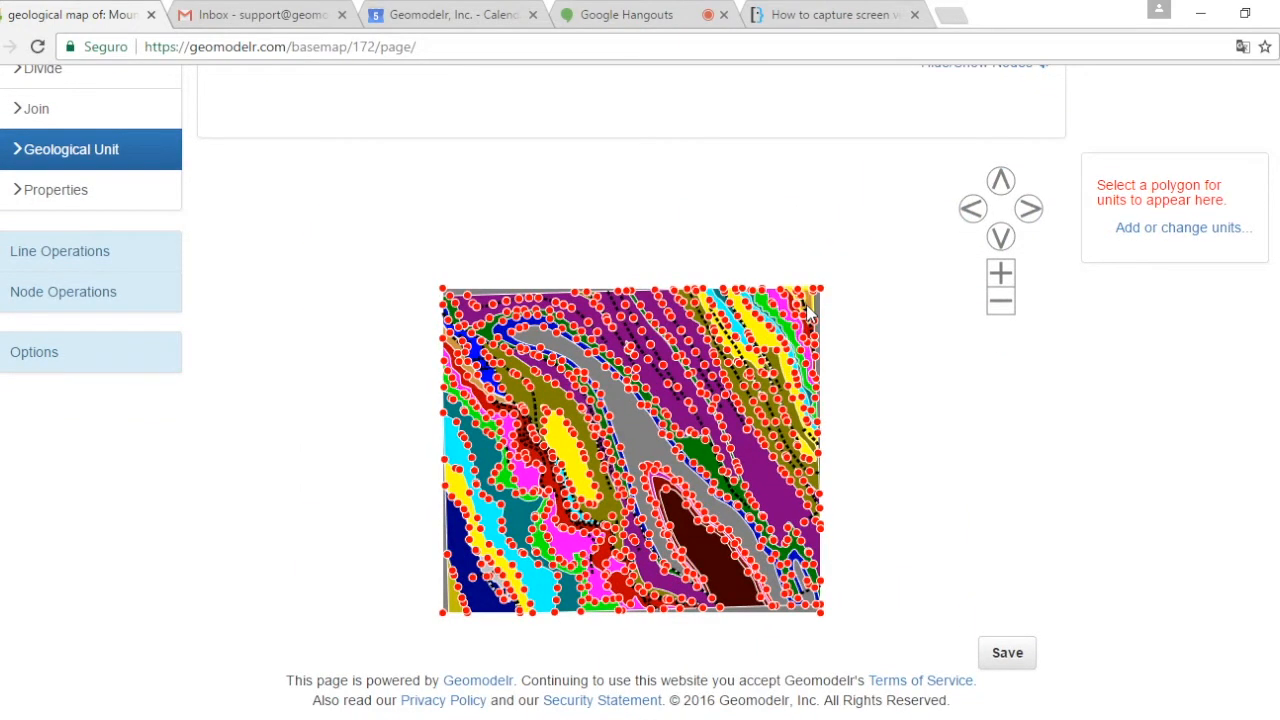
scroll(1111, 240, up, 3)
scroll(1106, 290, down, 2)
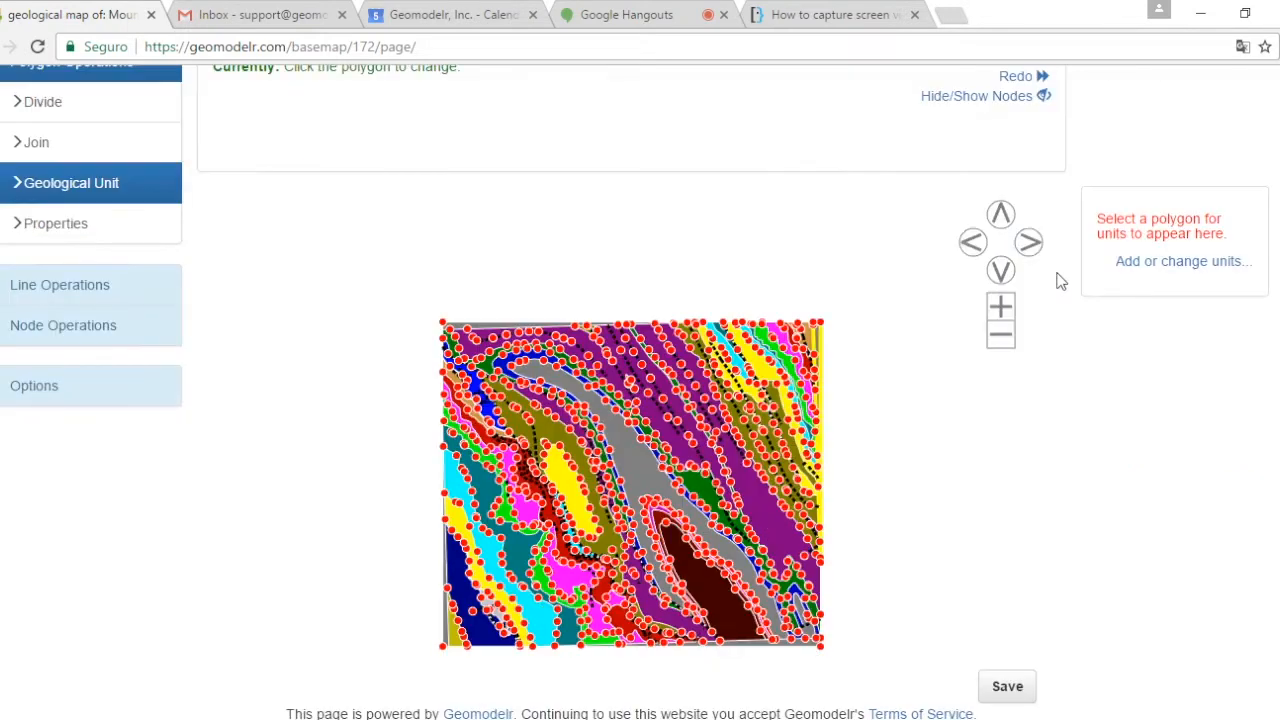
scroll(998, 105, up, 2)
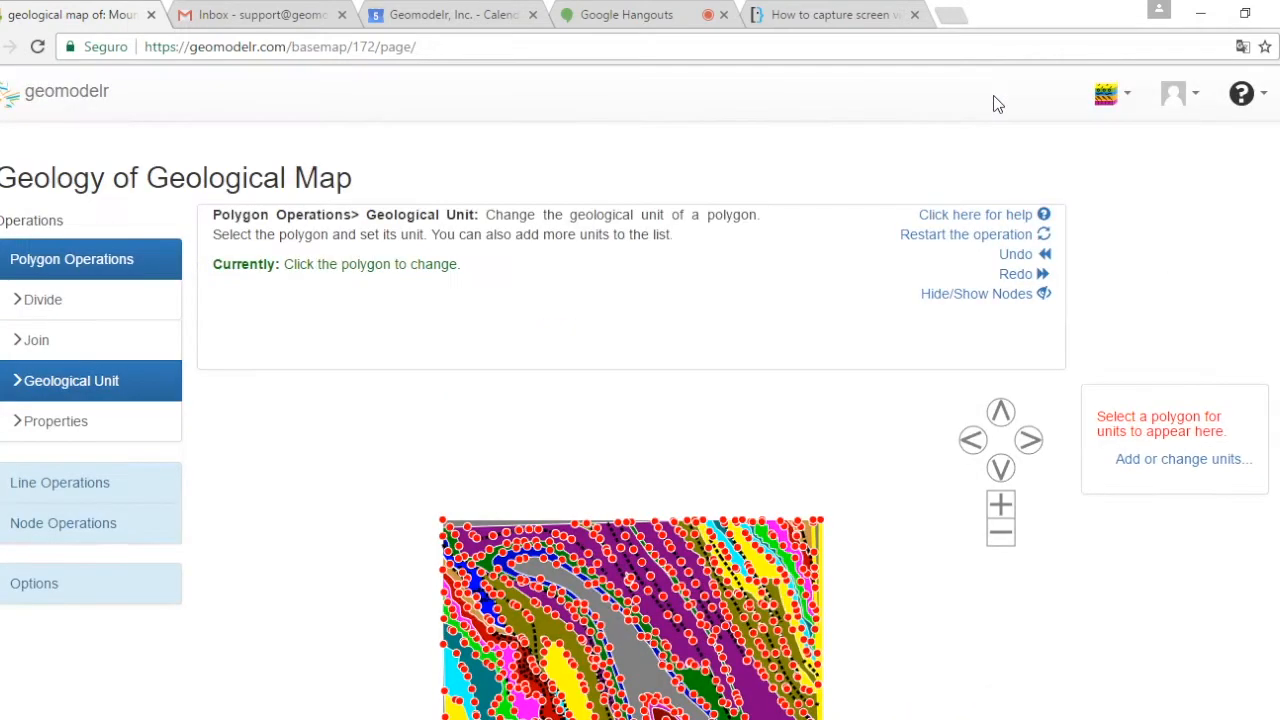
click(980, 293)
scroll(1120, 283, down, 1)
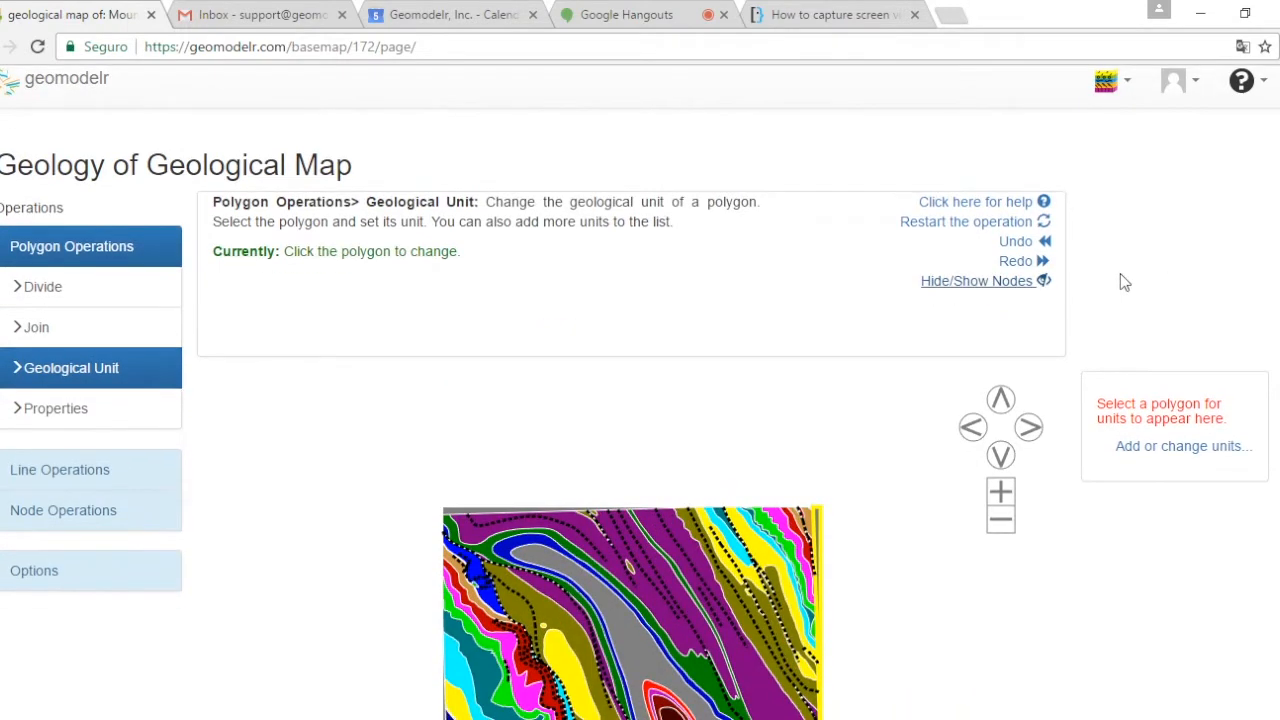
scroll(1124, 283, down, 2)
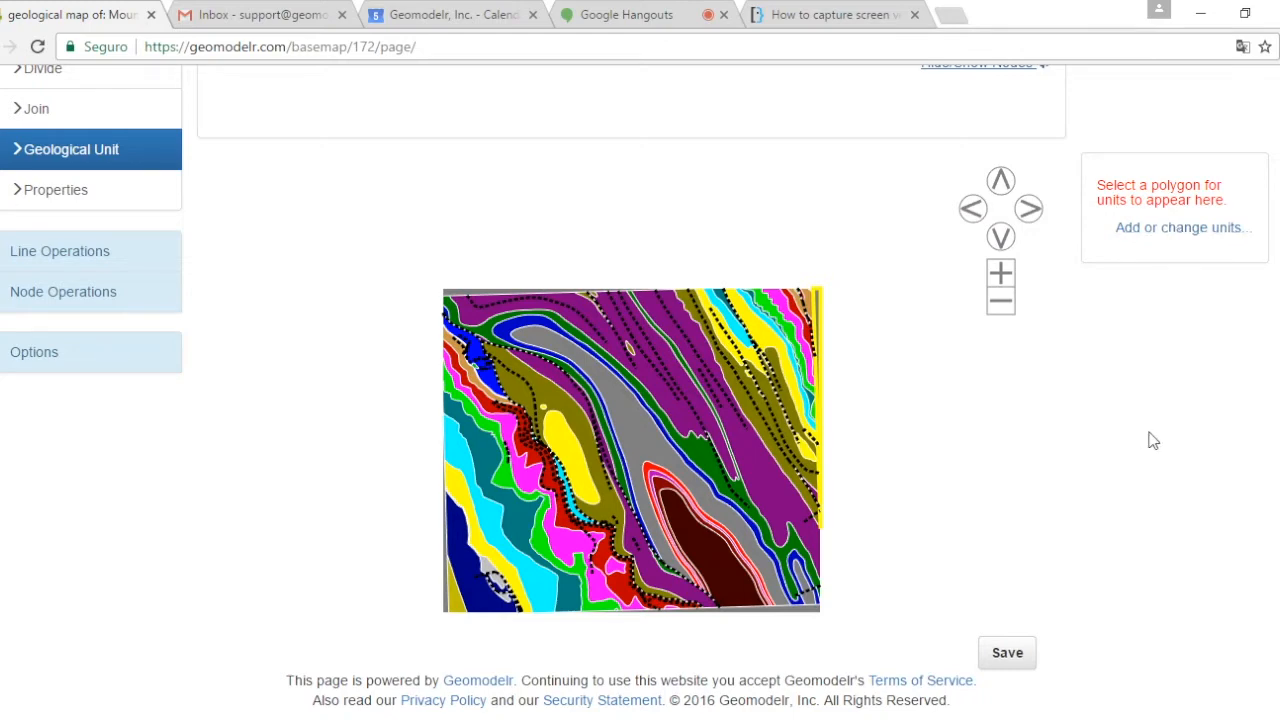
- Leave the geological map editor without saving and open the list of own studies
scroll(1151, 440, up, 3)
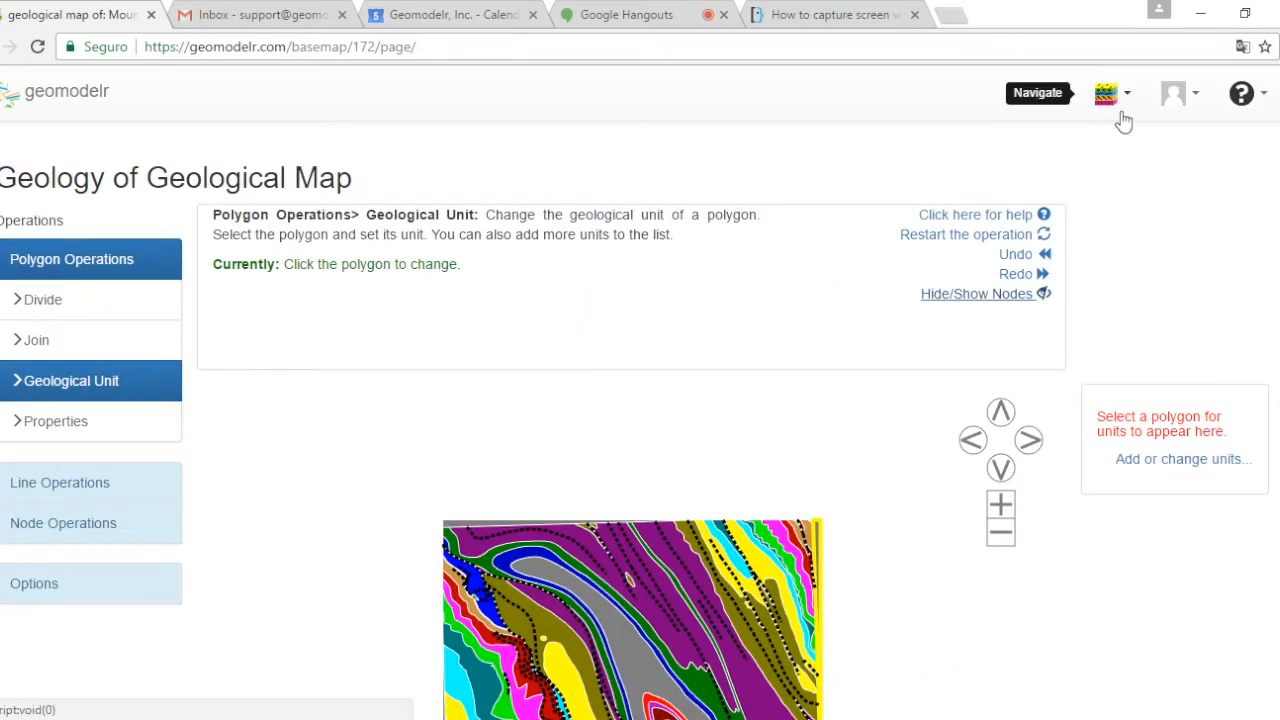
click(1177, 97)
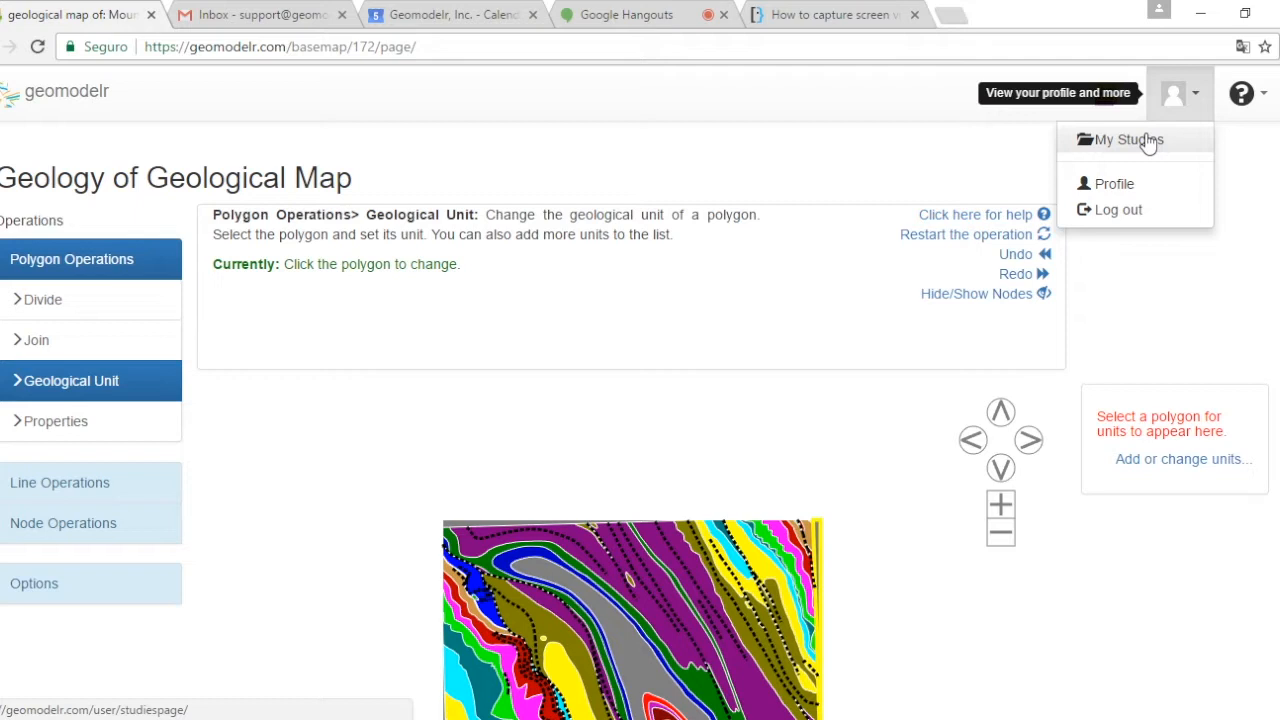
click(1148, 140)
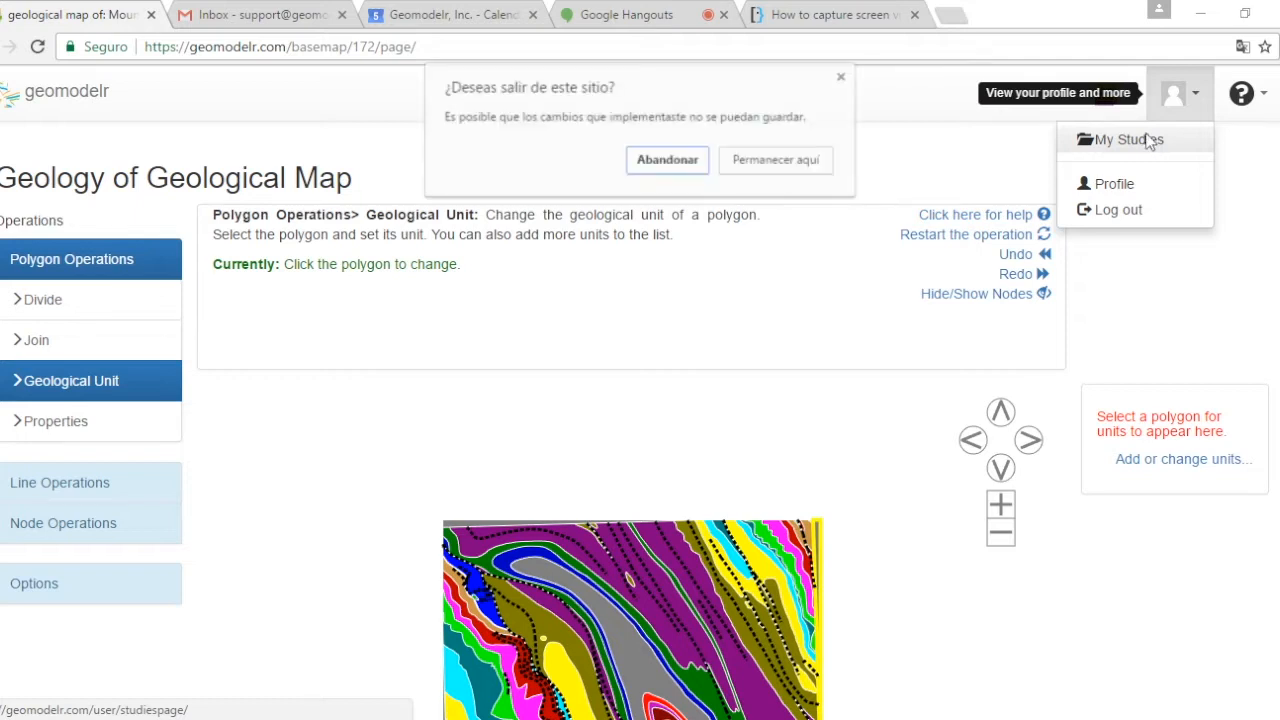
click(668, 162)
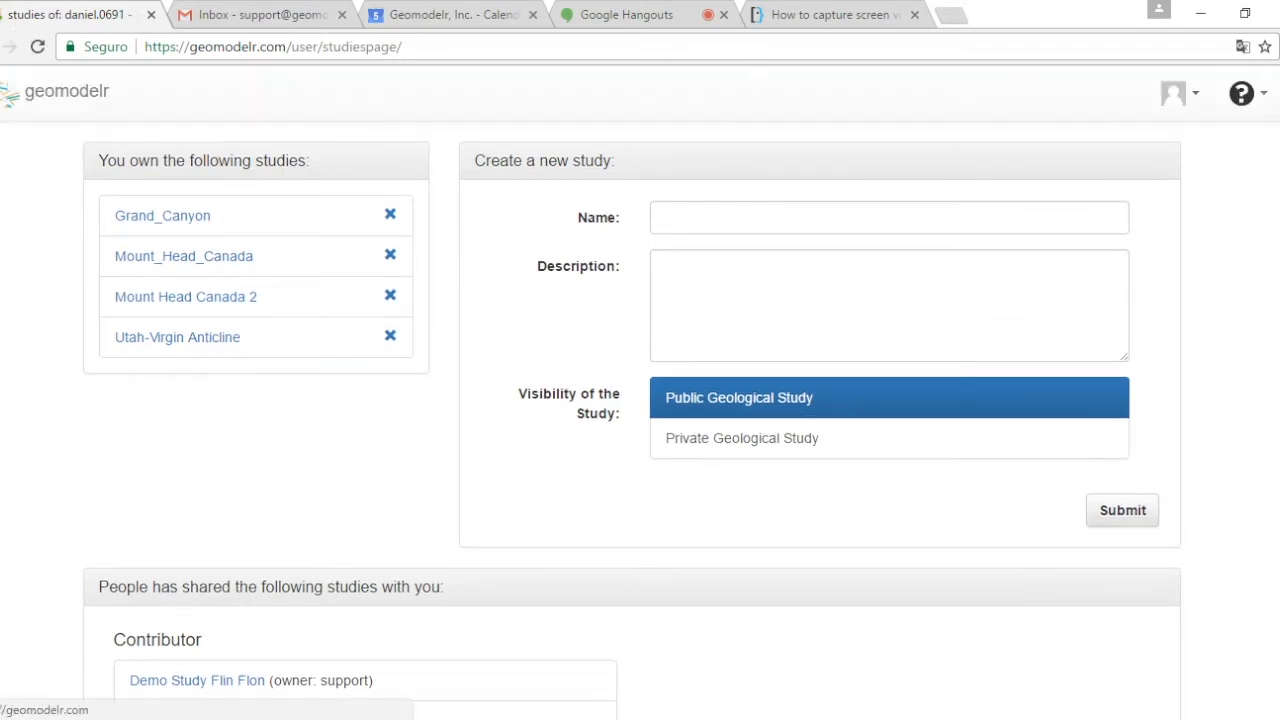
- Open the Mount_Head_Canada study from the list of own studies
click(1180, 96)
click(1193, 97)
click(43, 91)
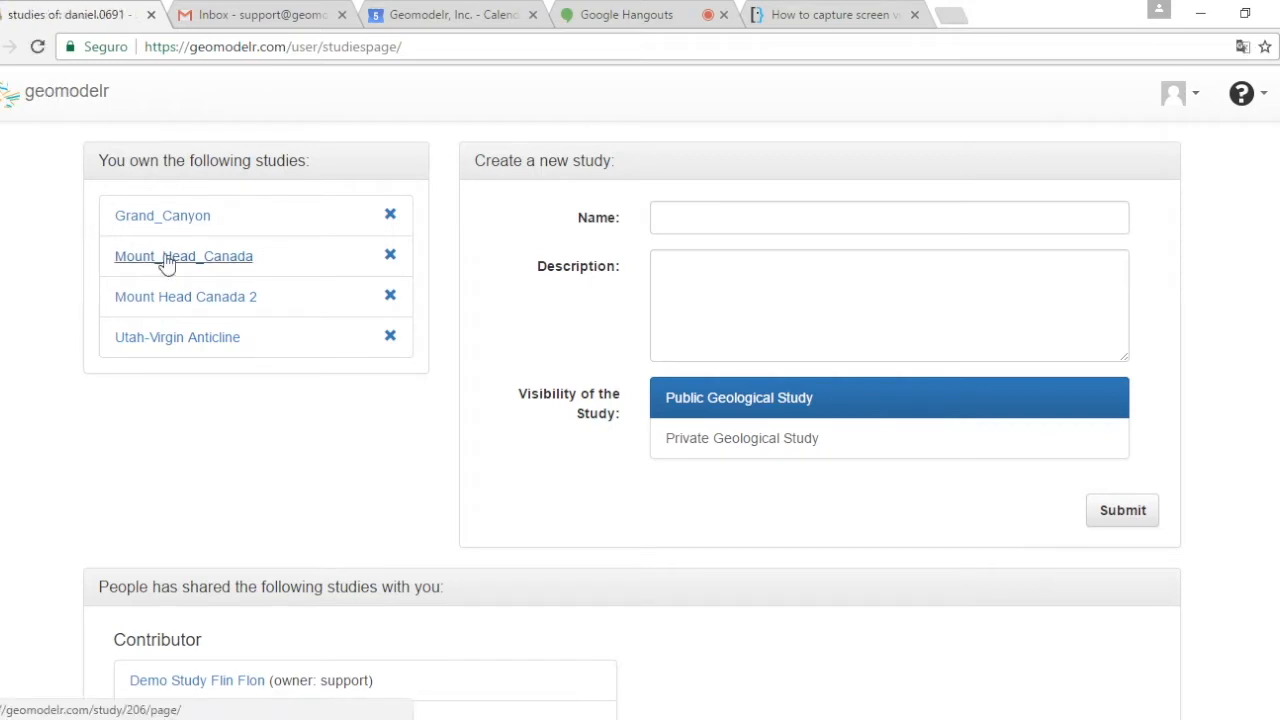
click(225, 262)
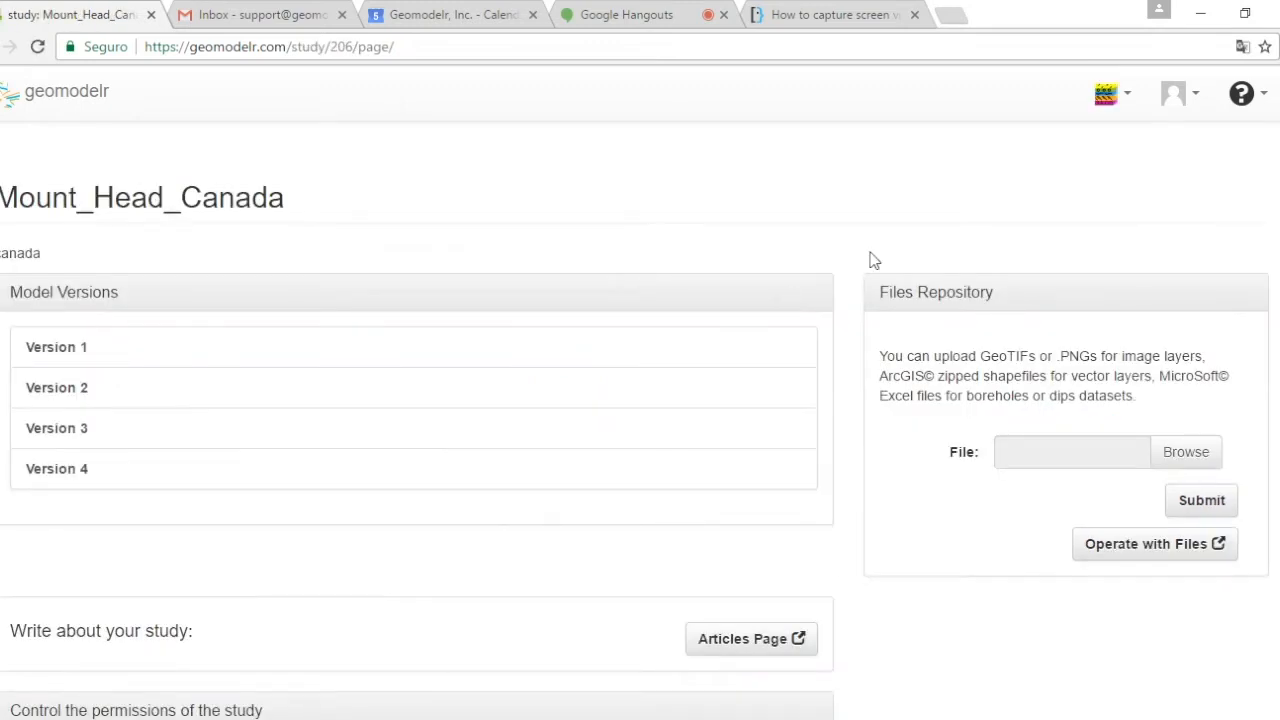
- Delete the geological model of the Mount_Head_Canada study and confirm the deletion
scroll(868, 236, down, 12)
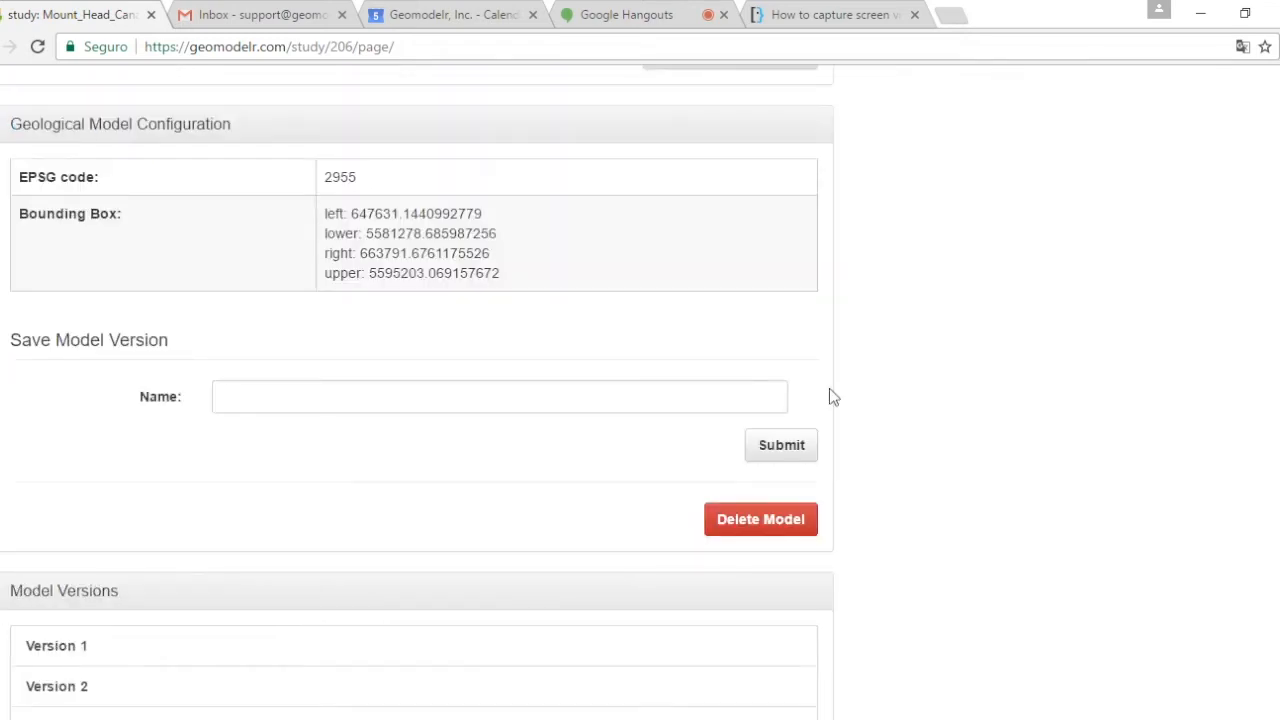
click(738, 520)
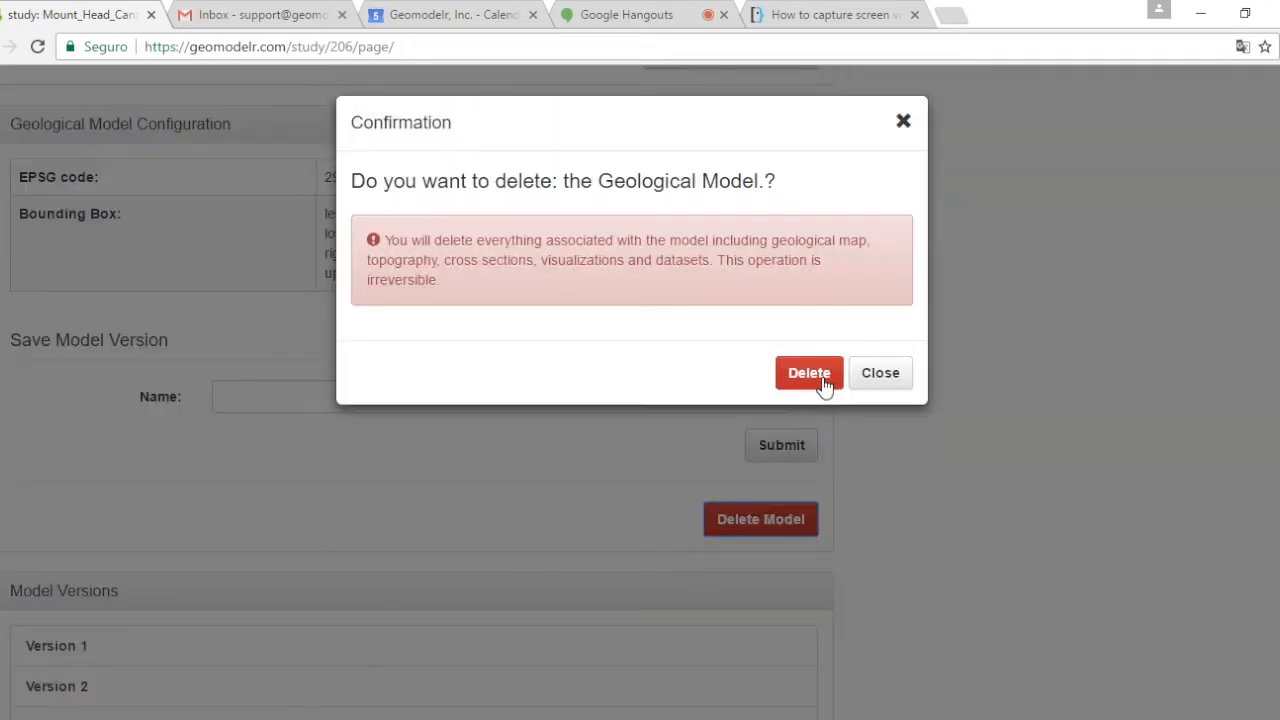
click(812, 378)
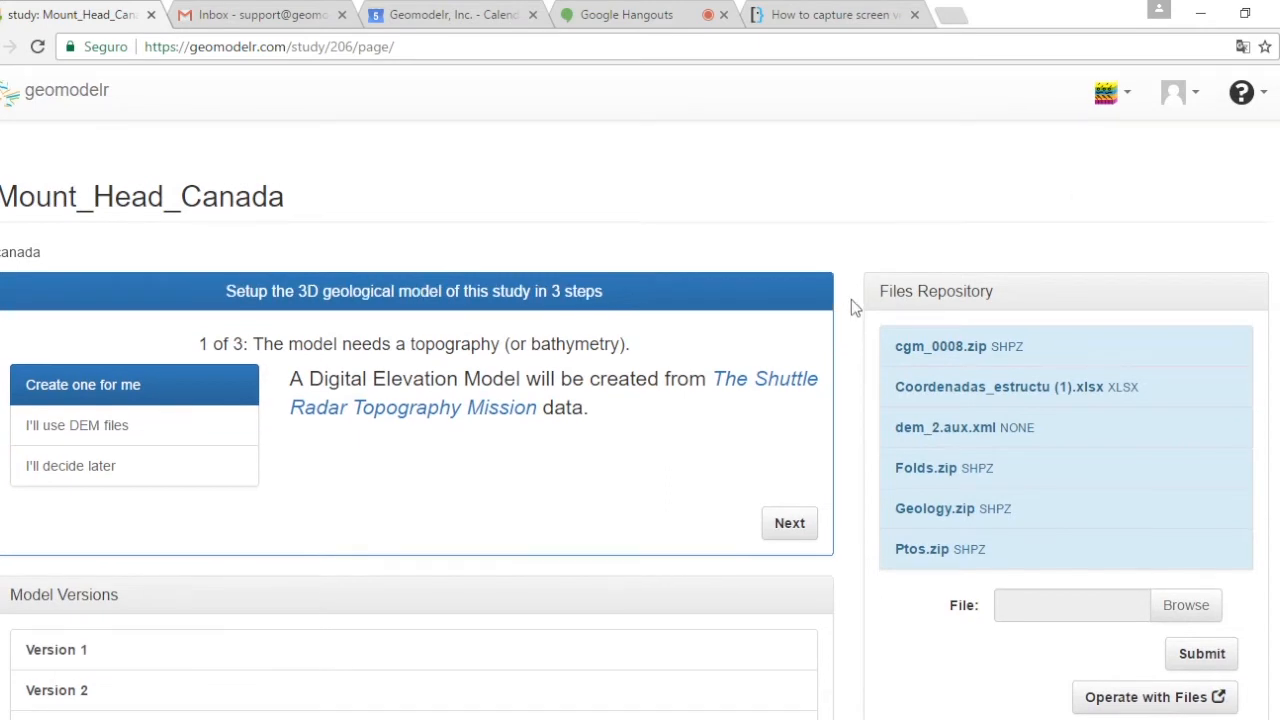
- Restore the saved Version 1 from the model versions as the study's current geological model
scroll(851, 300, down, 4)
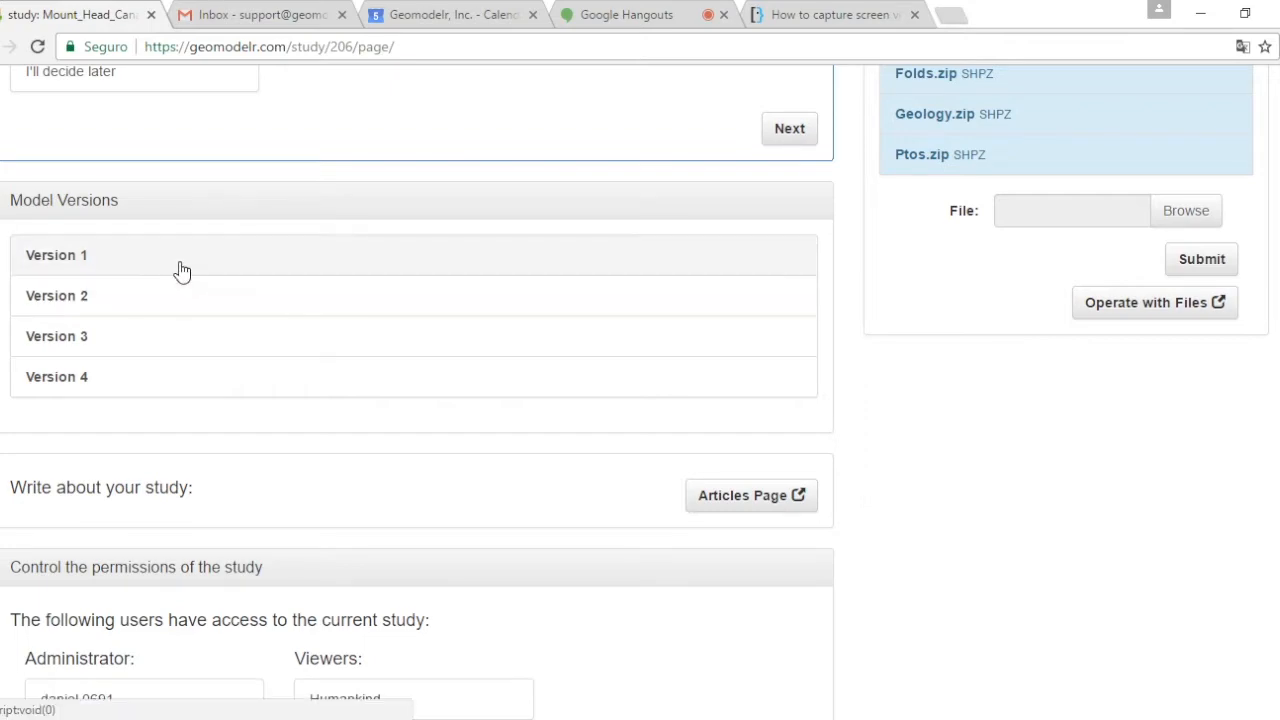
scroll(868, 343, up, 1)
scroll(860, 345, down, 2)
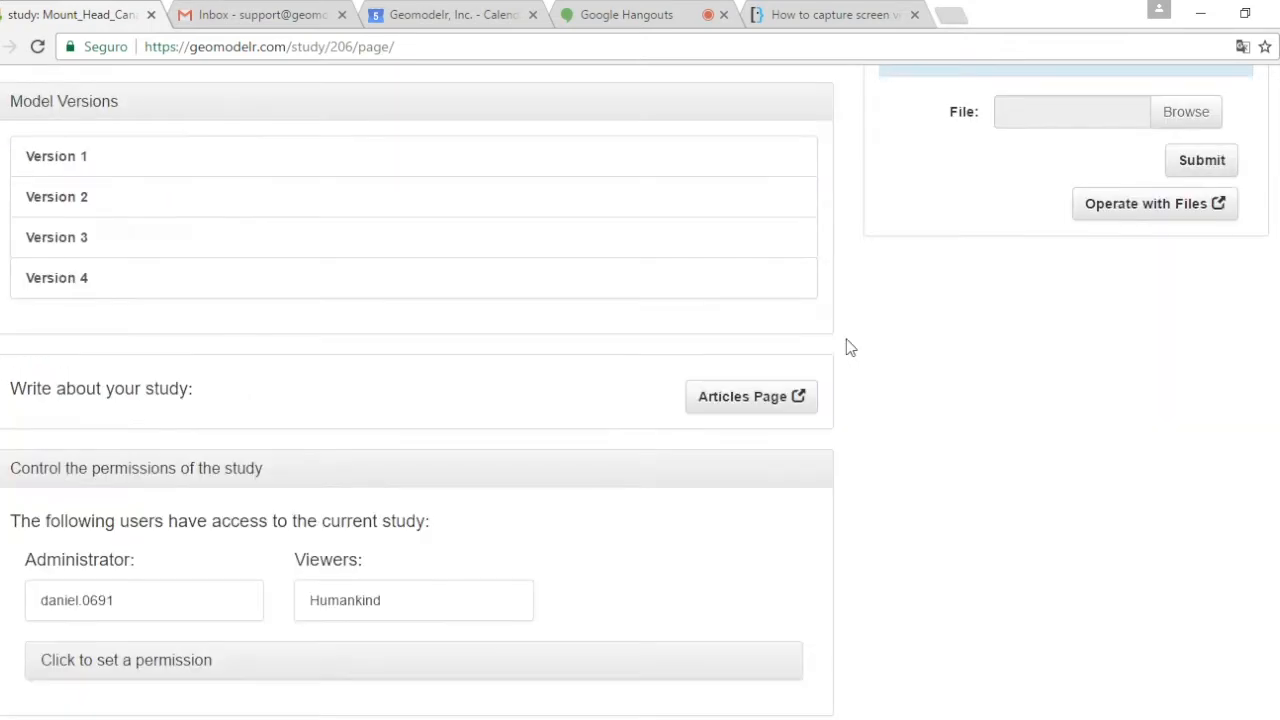
scroll(846, 346, up, 4)
scroll(848, 347, down, 3)
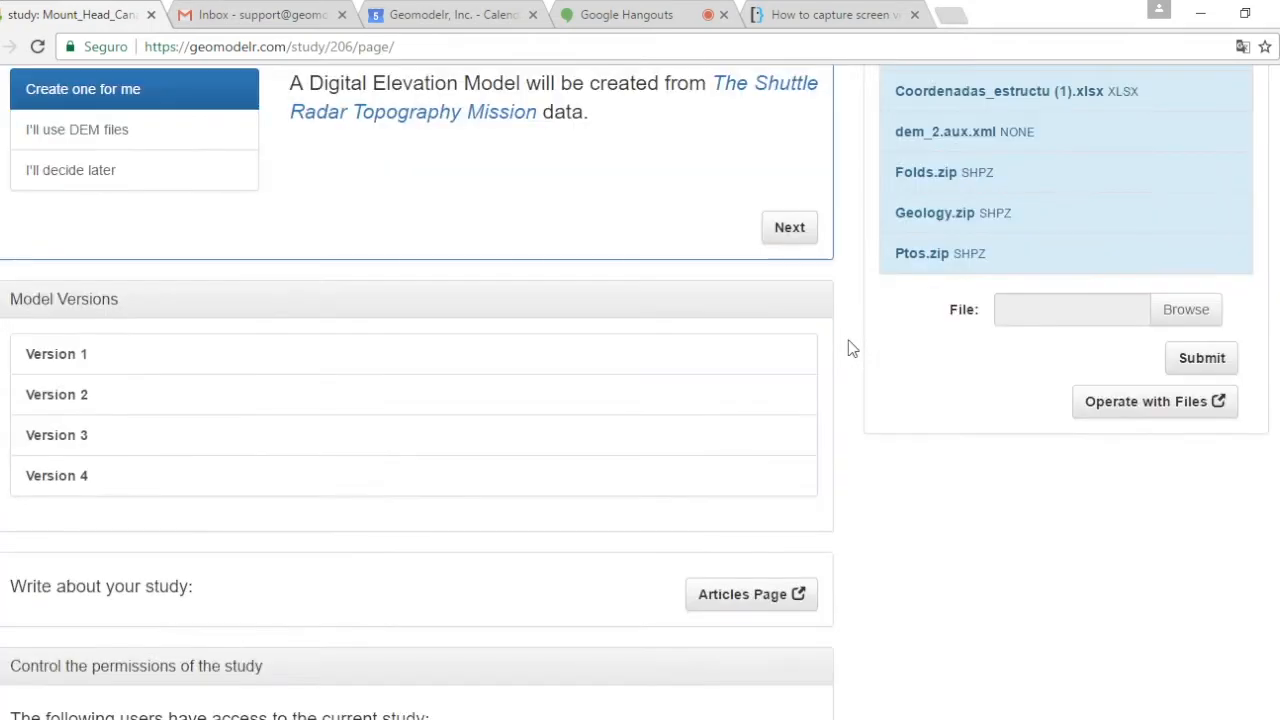
click(124, 369)
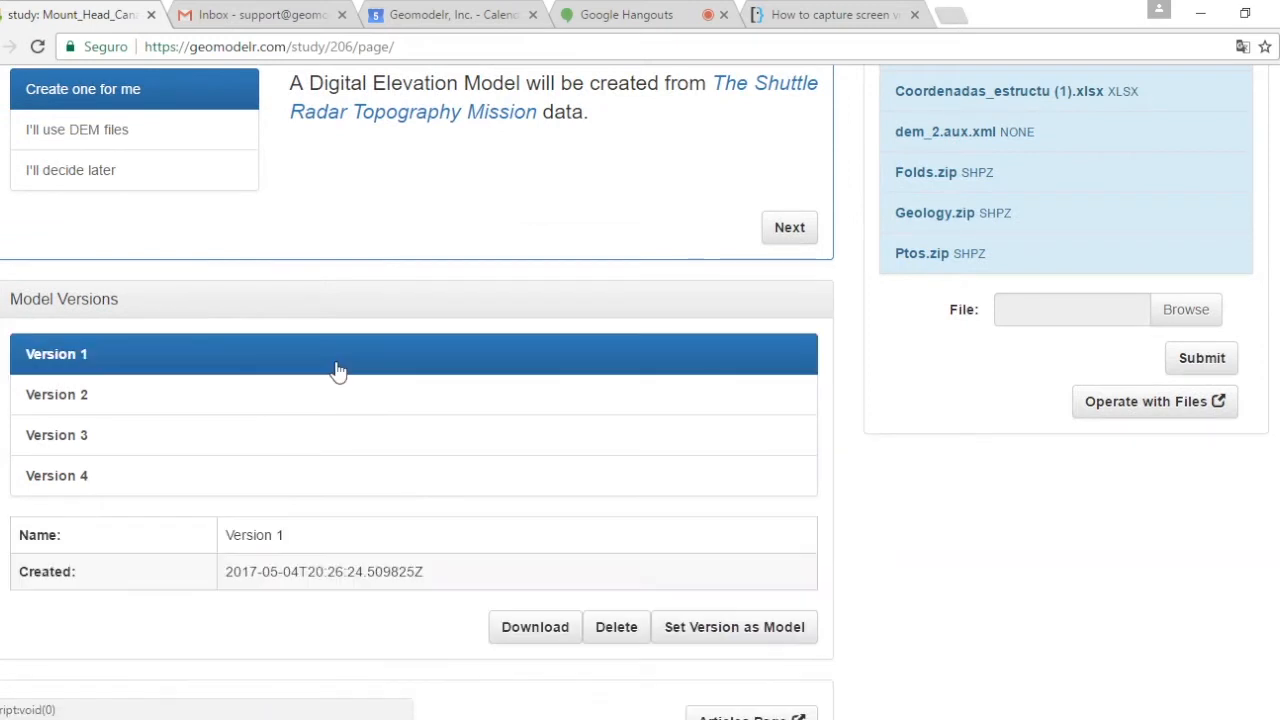
scroll(852, 440, down, 2)
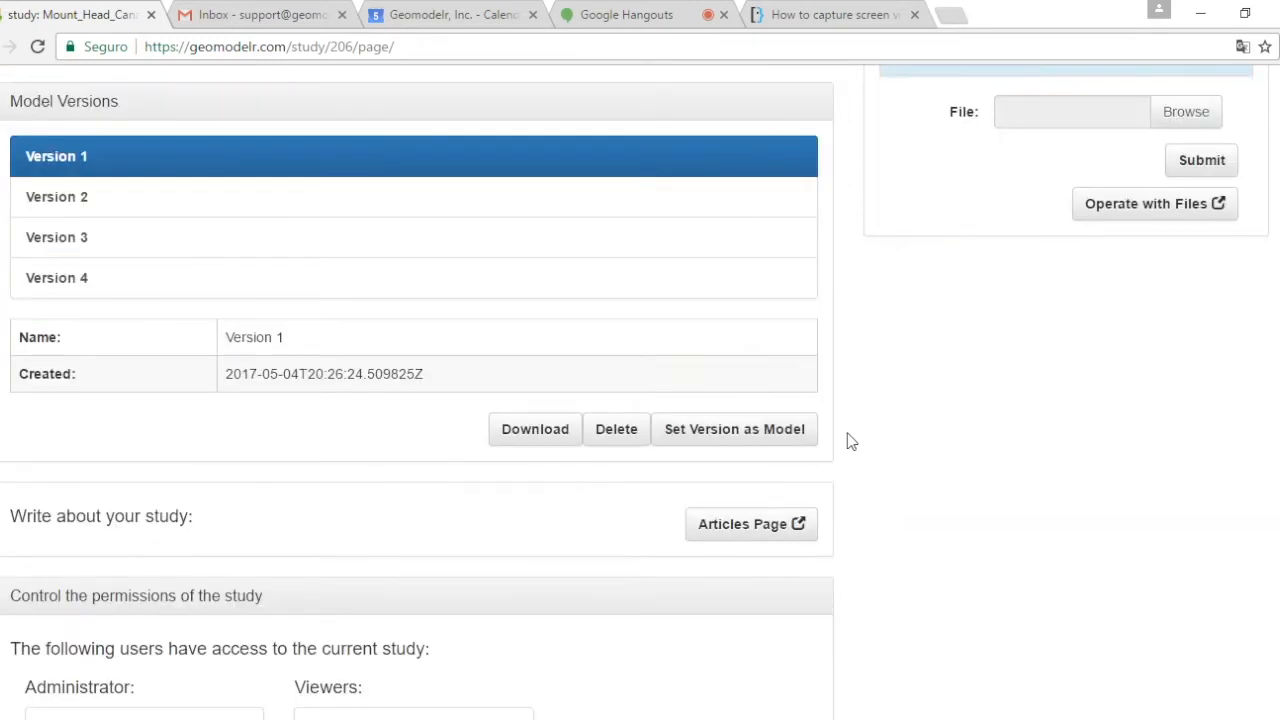
click(782, 432)
scroll(840, 372, up, 5)
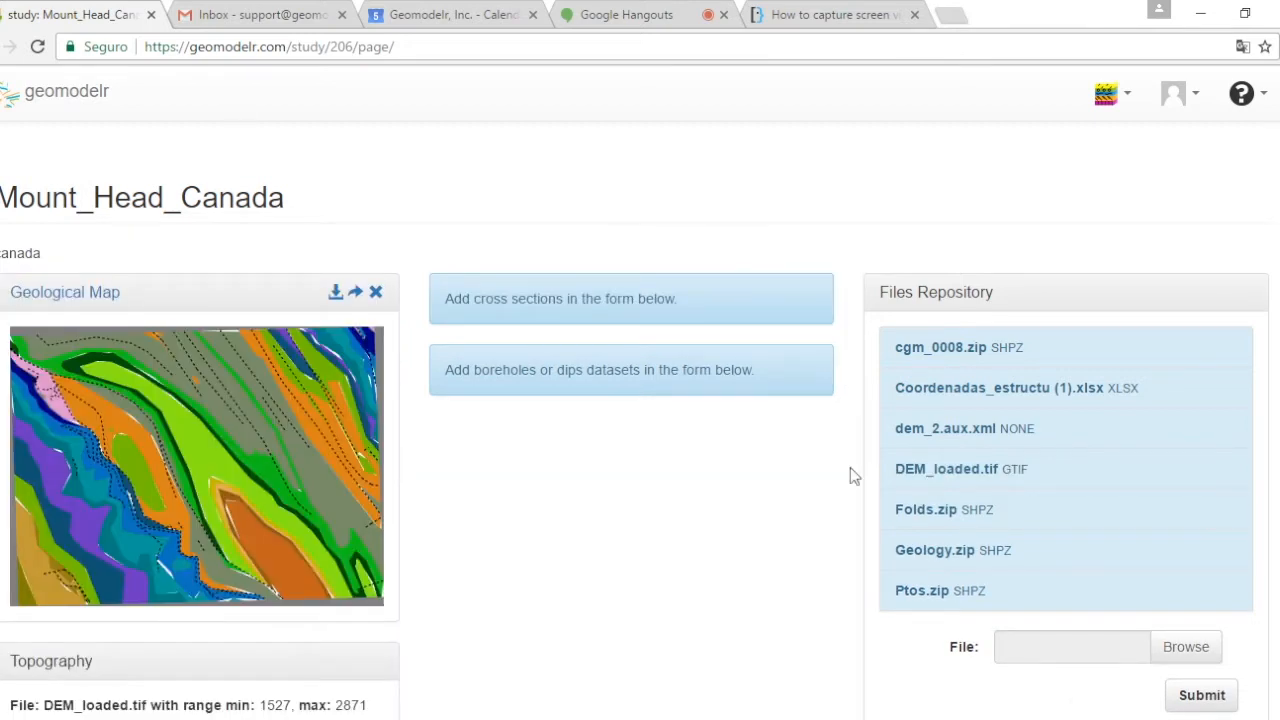
- Open the study's visualizations page in a new browser tab and view the geological map in 3D
scroll(853, 480, down, 5)
right_click(765, 385)
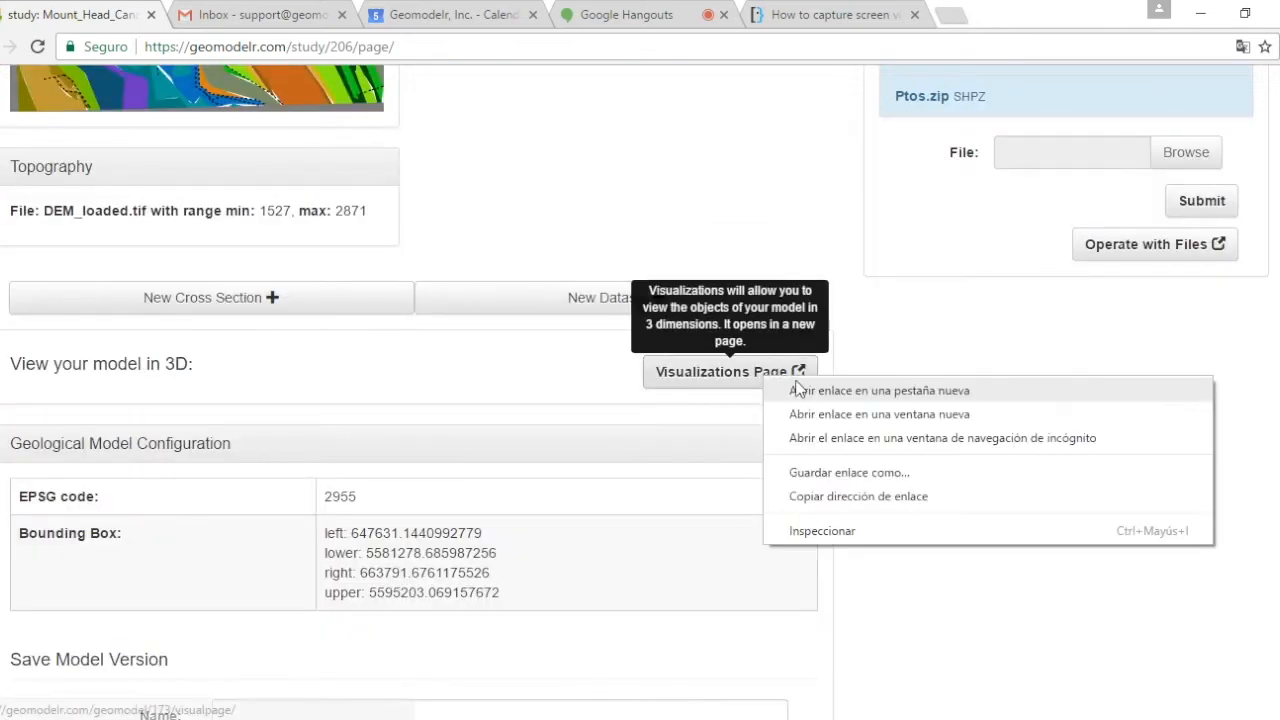
click(900, 387)
key(ctrl+Tab)
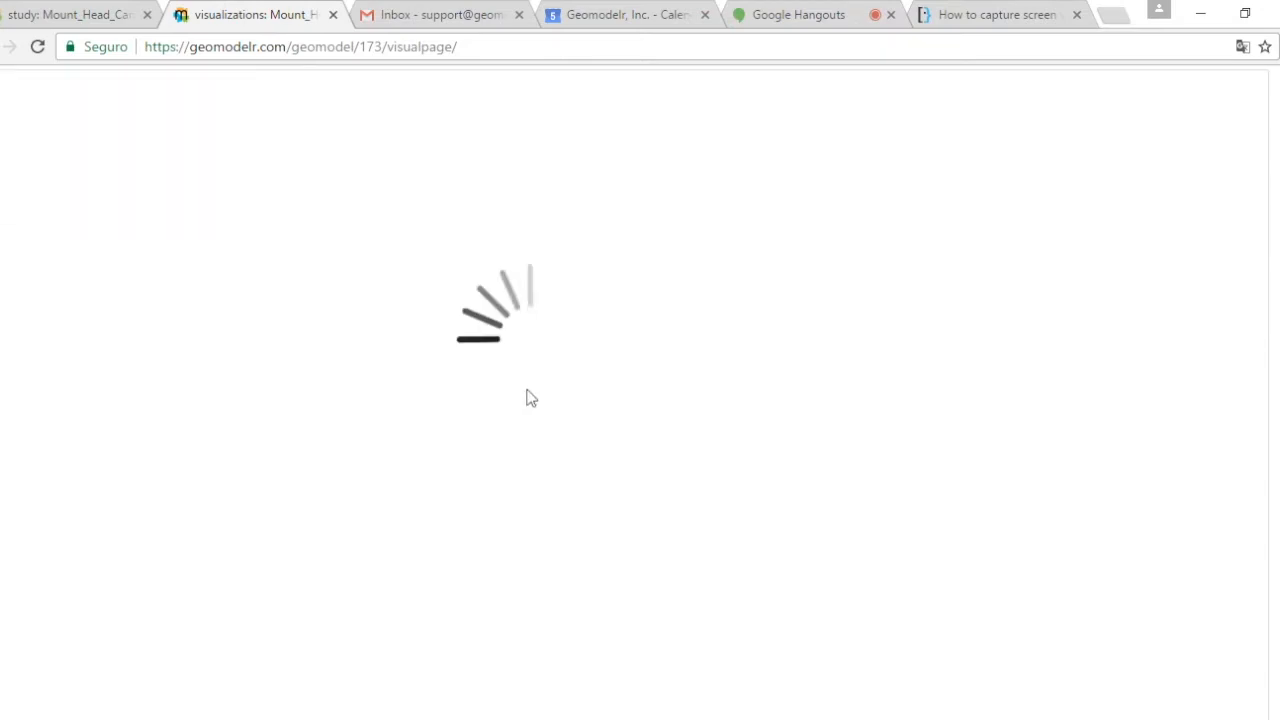
drag(528, 397, 605, 388)
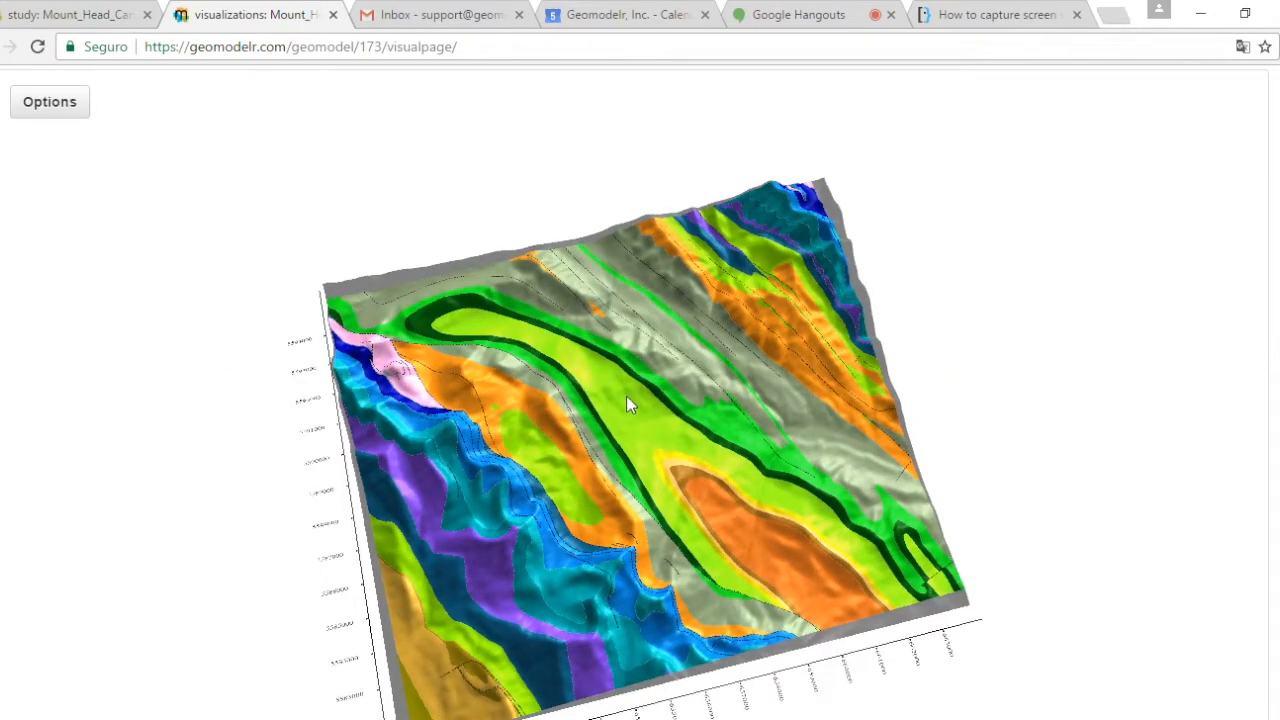
- Rotate the 3D map and inspect the properties of several geological units on it, closing each information dialog
click(626, 397)
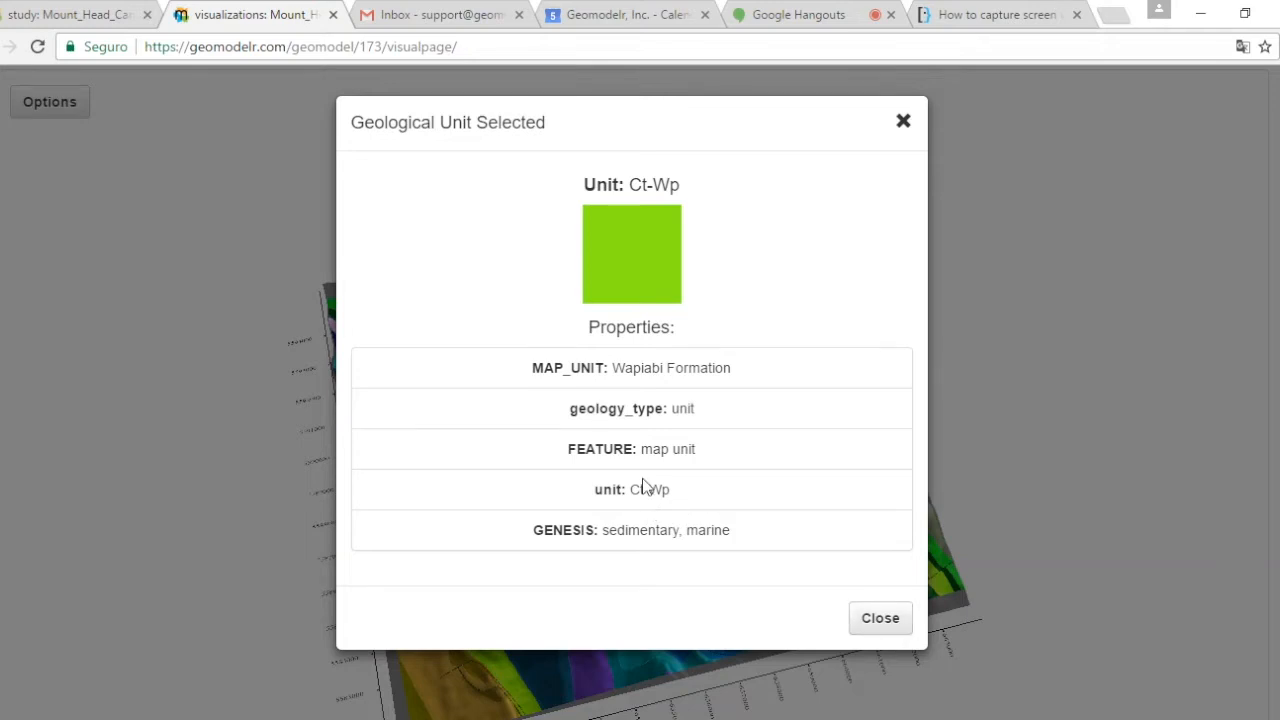
click(882, 619)
drag(765, 487, 797, 361)
click(797, 361)
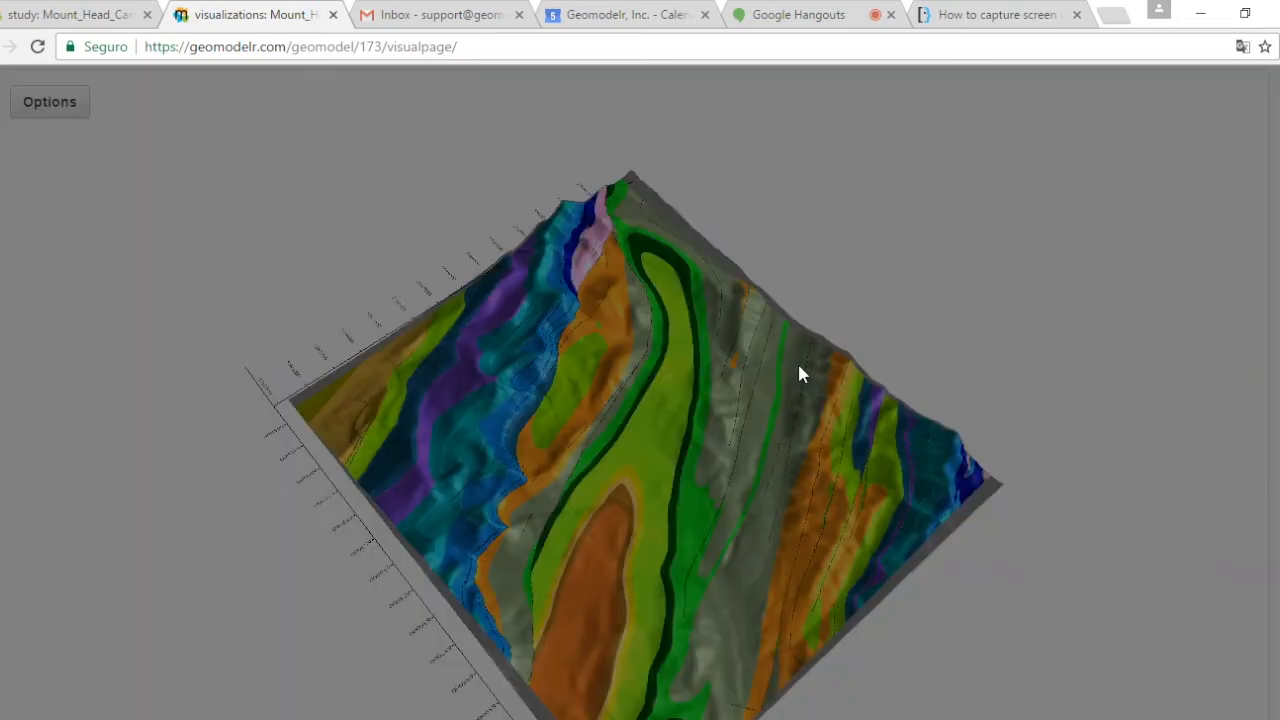
click(881, 621)
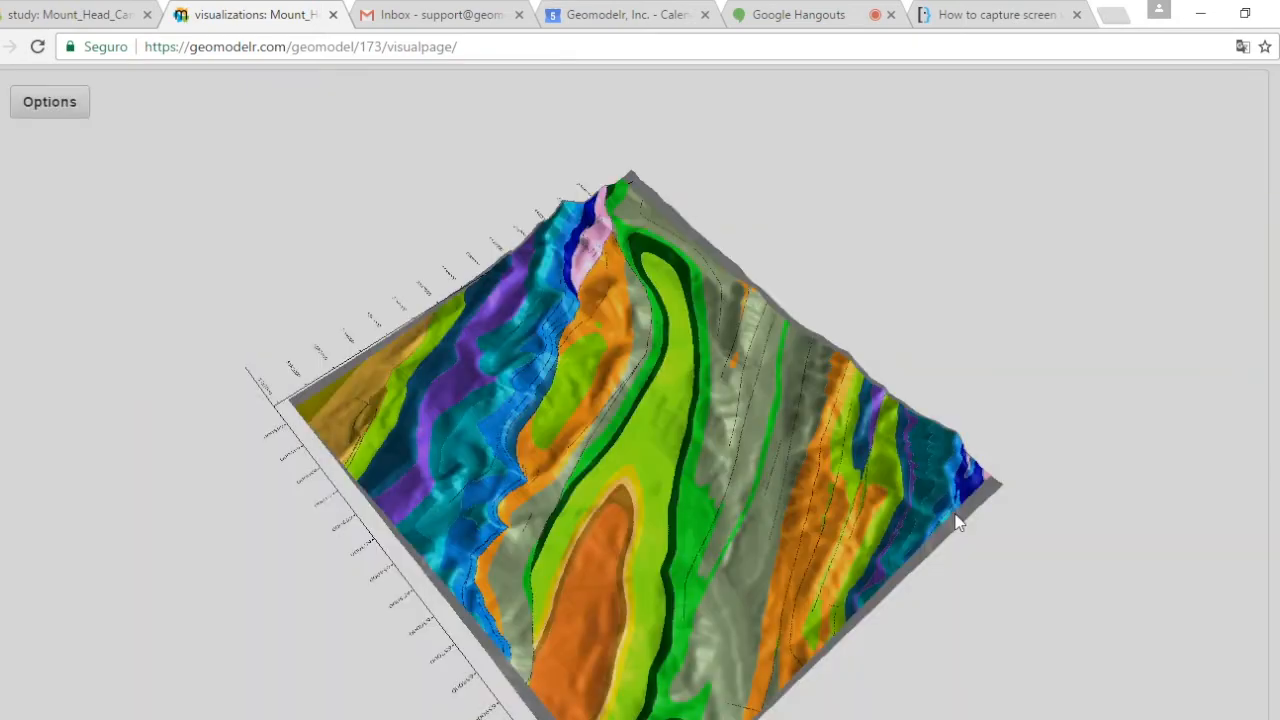
click(940, 462)
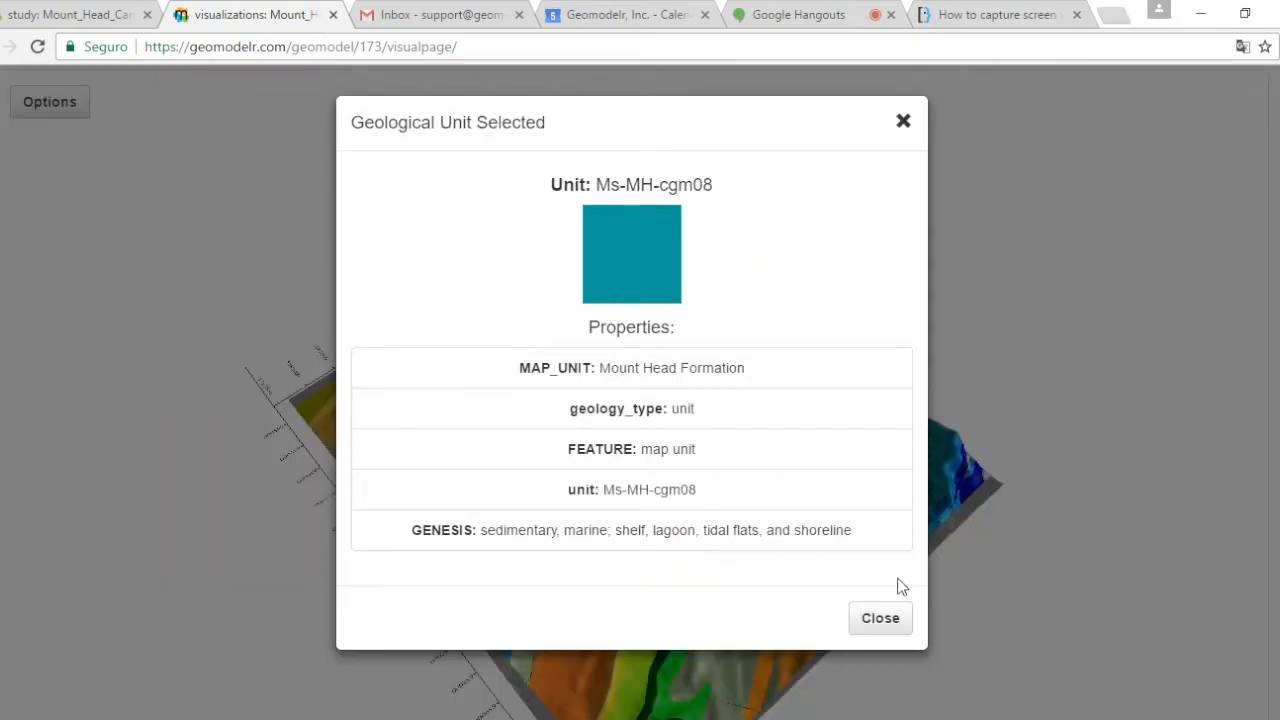
click(899, 611)
- Return from the visualization to the Mount_Head_Canada study page and look over the map, topography and file repository
scroll(640, 392, up, 3)
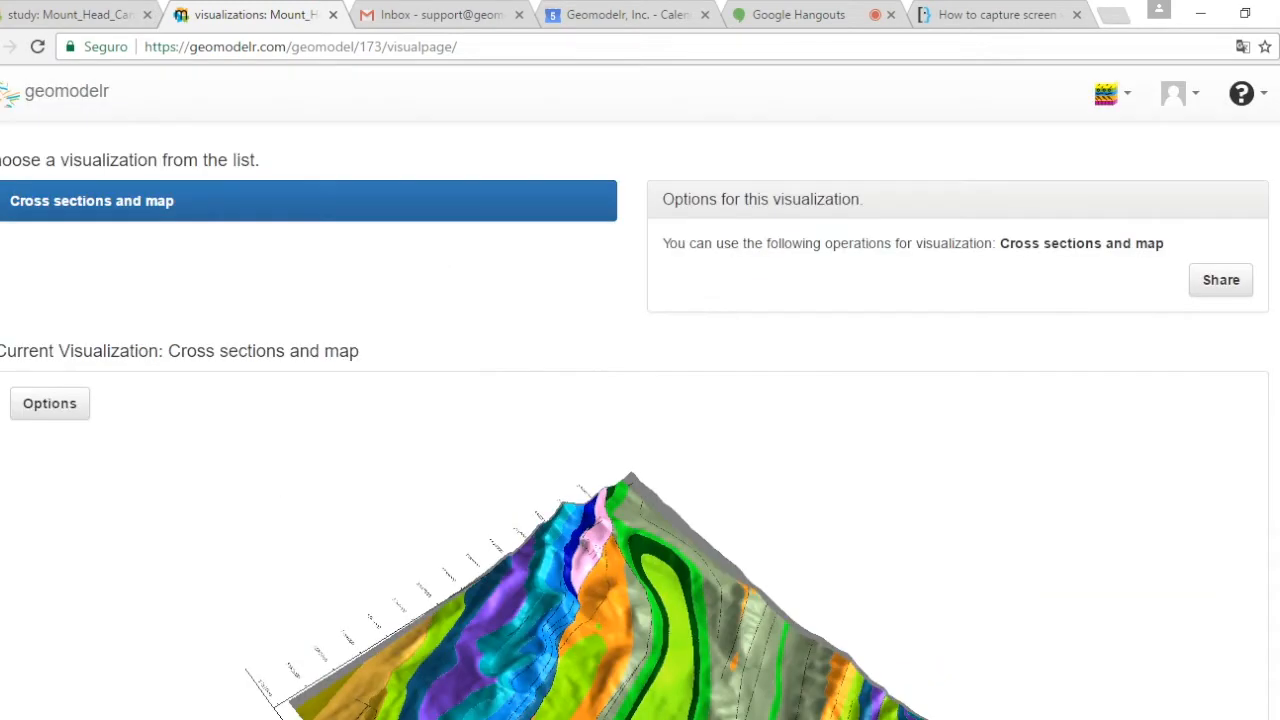
click(1108, 93)
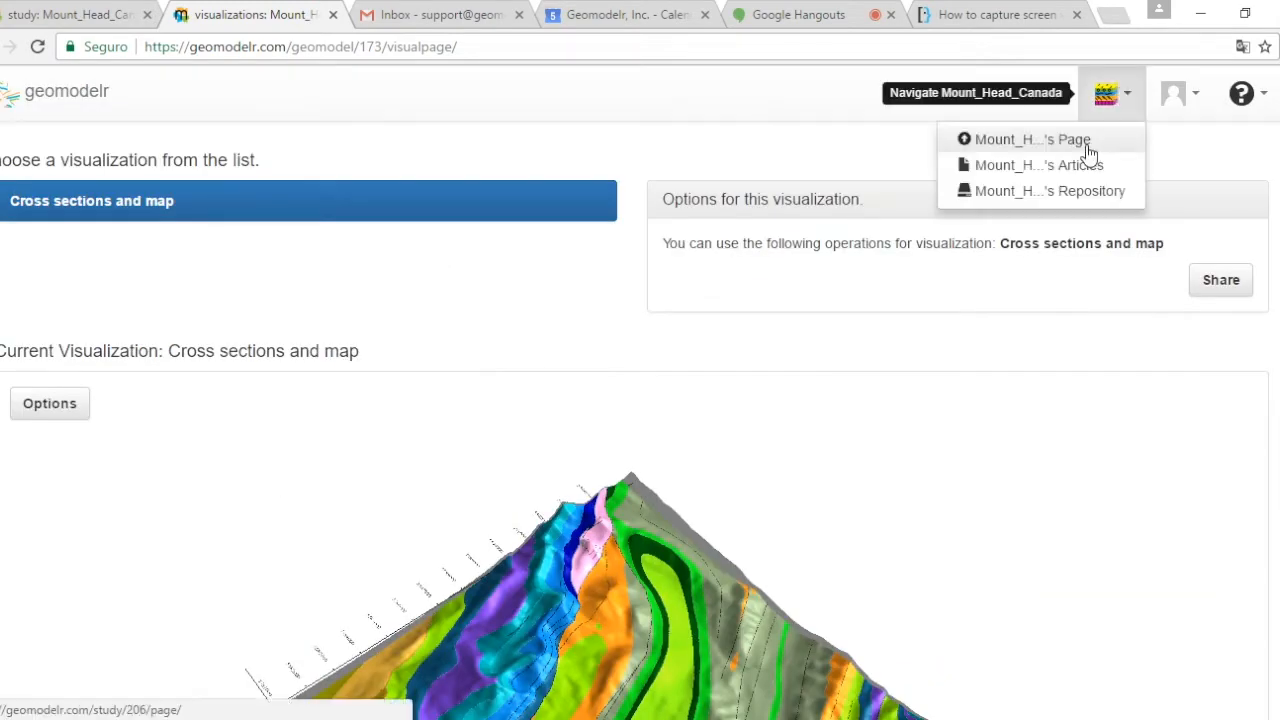
click(1088, 146)
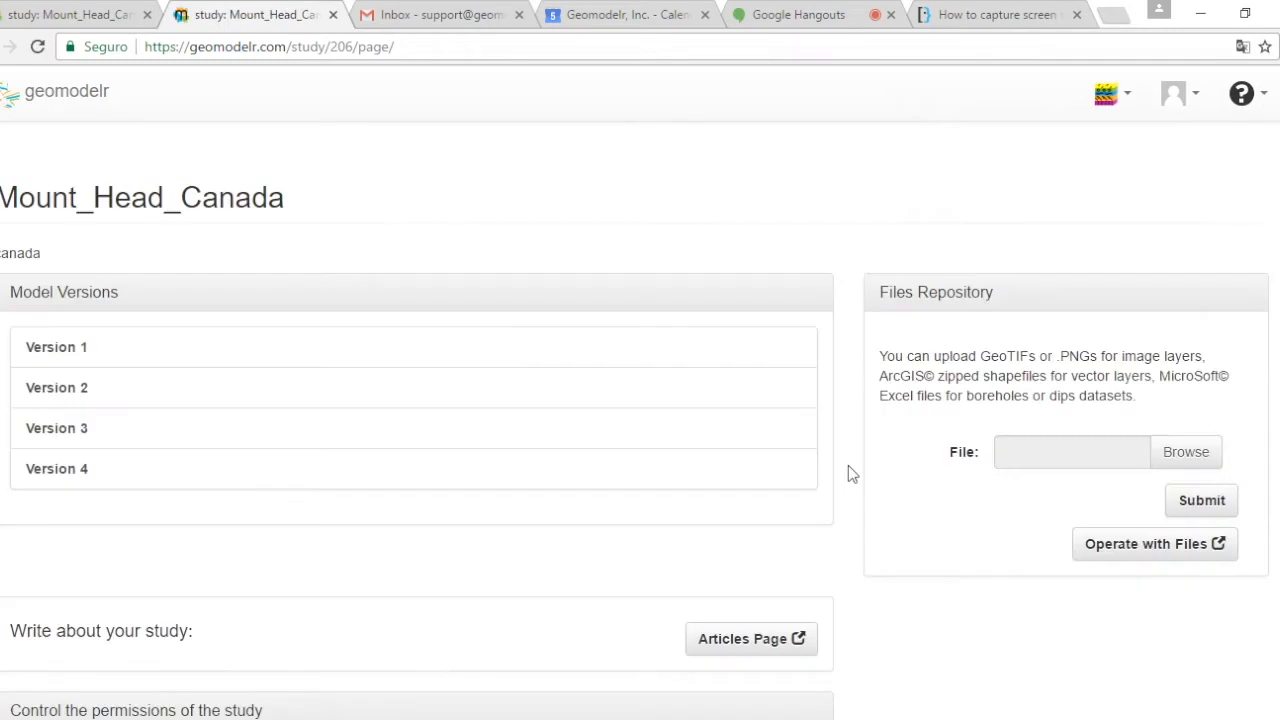
scroll(851, 328, down, 2)
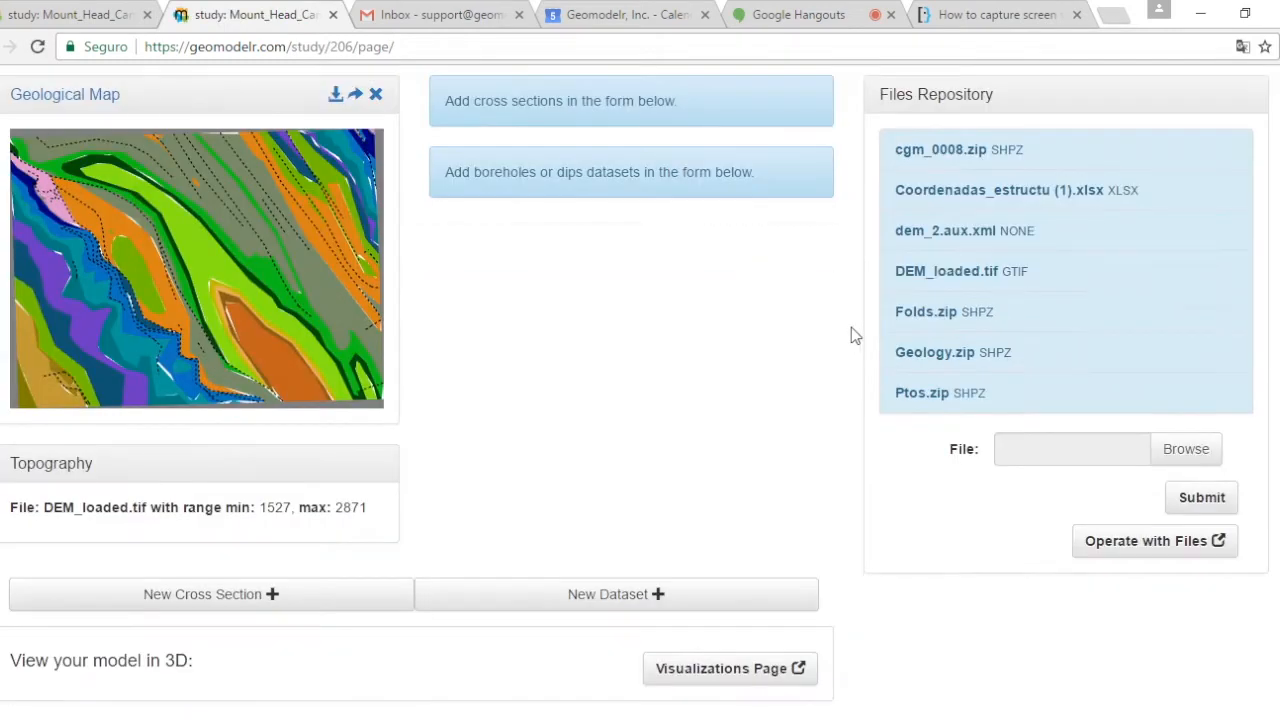
scroll(851, 327, up, 2)
scroll(134, 143, down, 1)
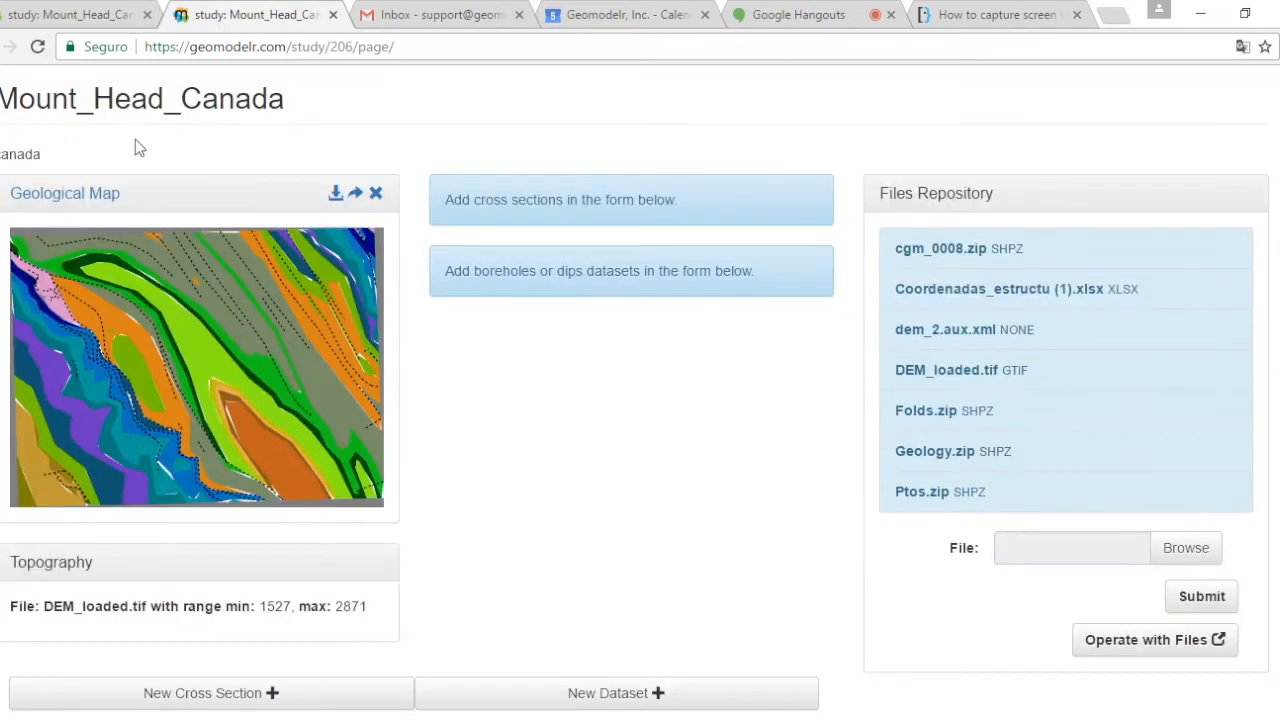
- Open the study's geological map in the geology editor for a look and return to the study page
click(78, 195)
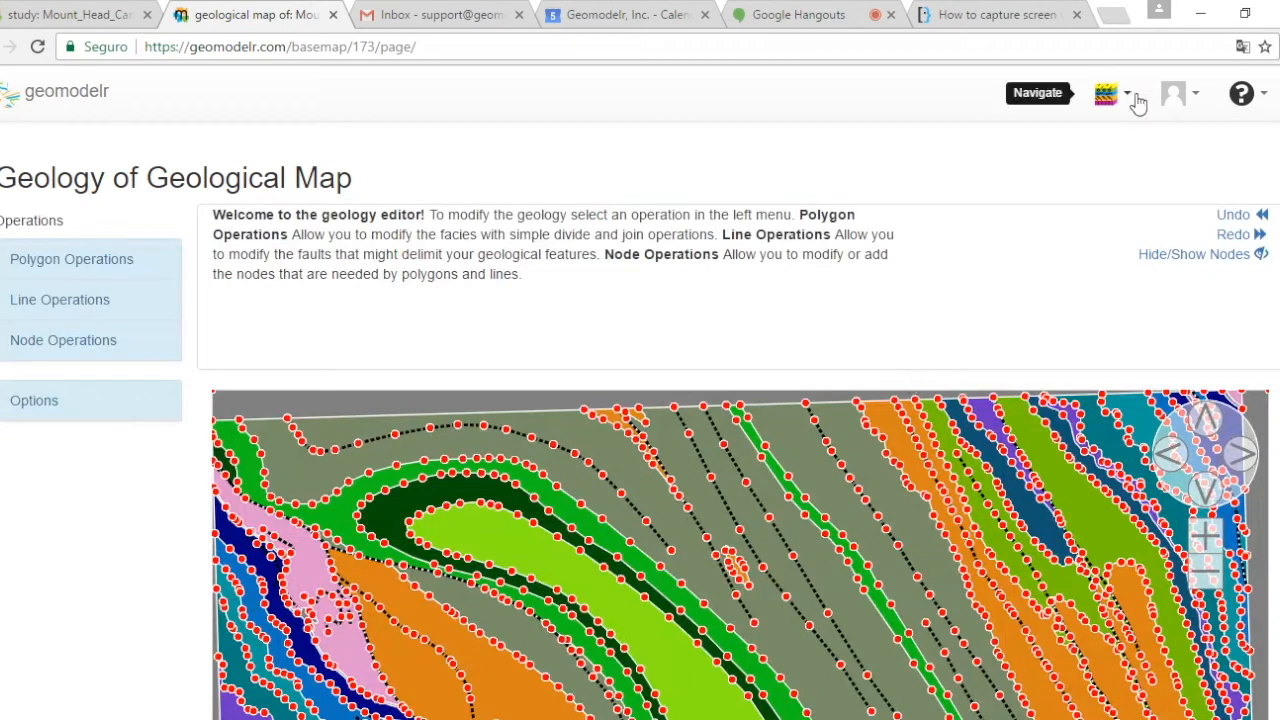
click(1135, 98)
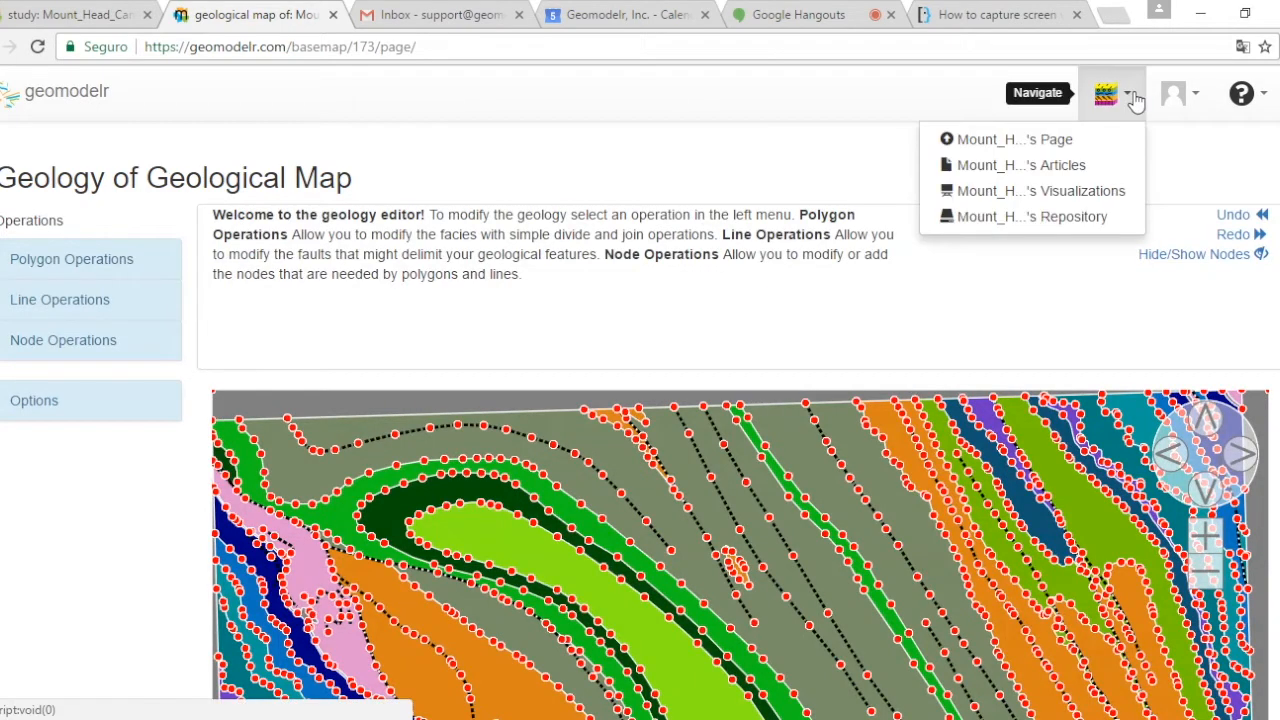
click(1060, 140)
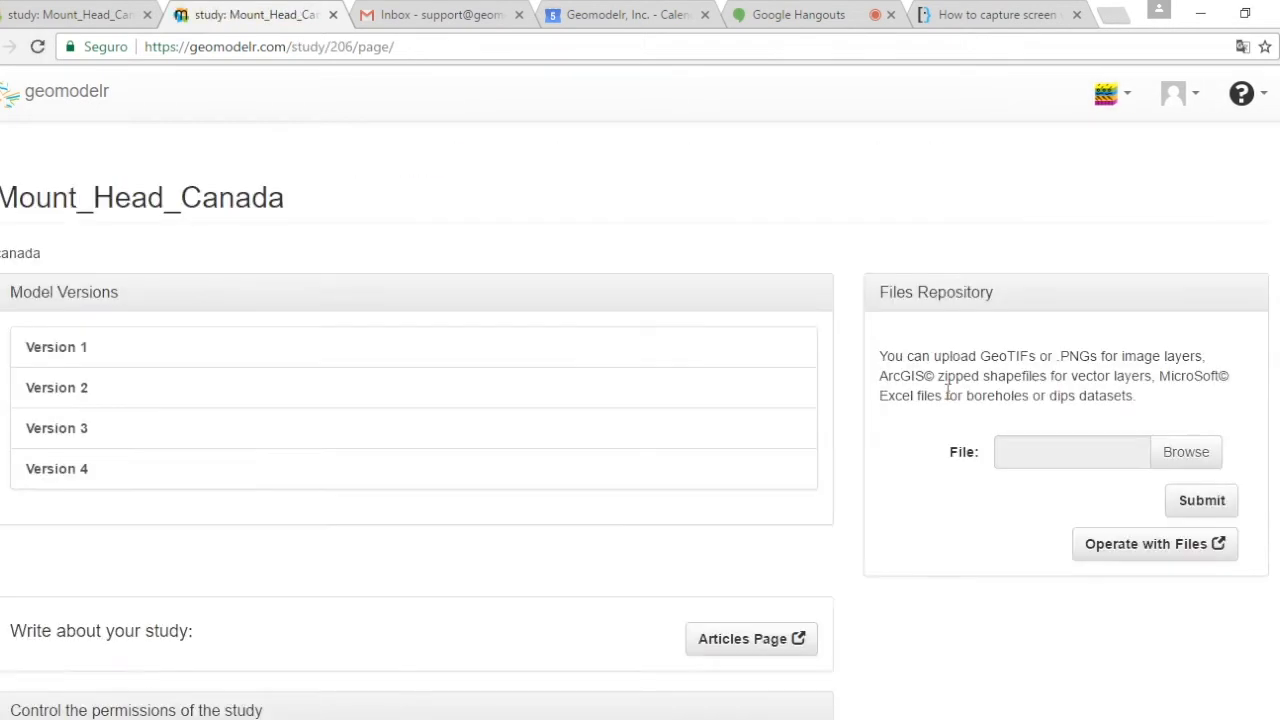
- Examine the metadata of Coordenadas_estructu (1).xlsx in the files repository and close it again
scroll(865, 437, down, 7)
scroll(865, 437, up, 6)
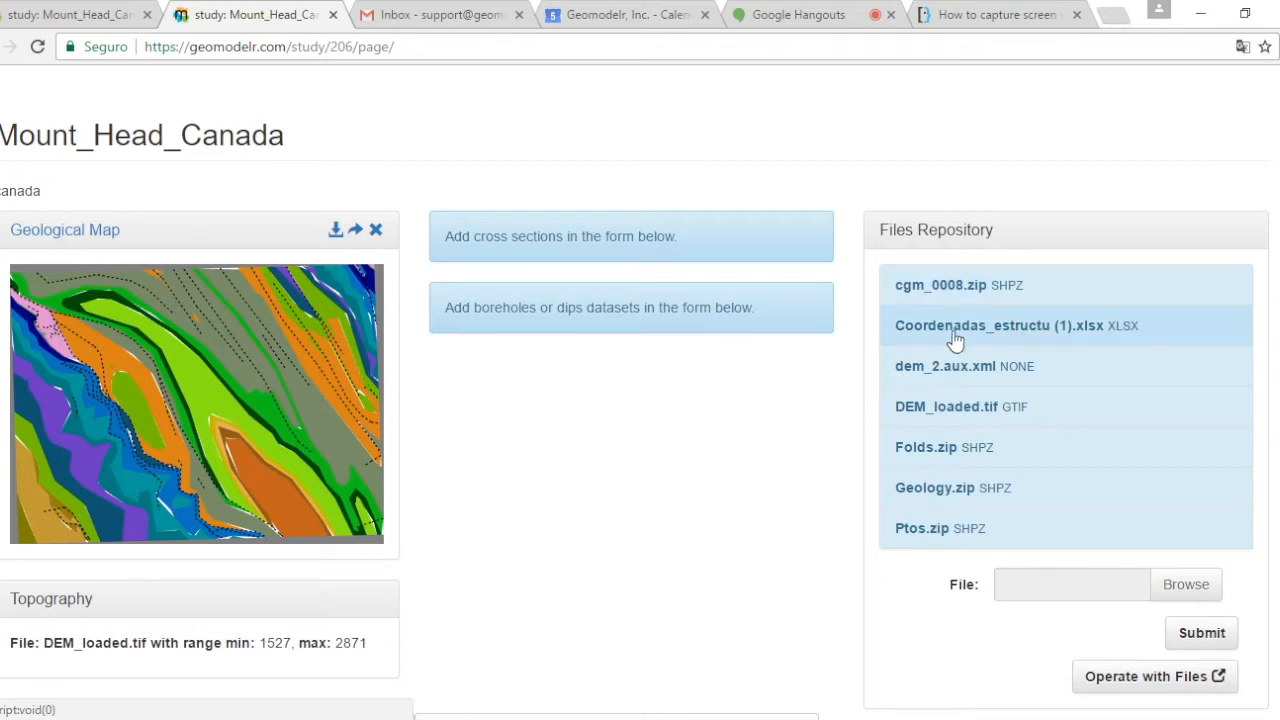
click(1046, 335)
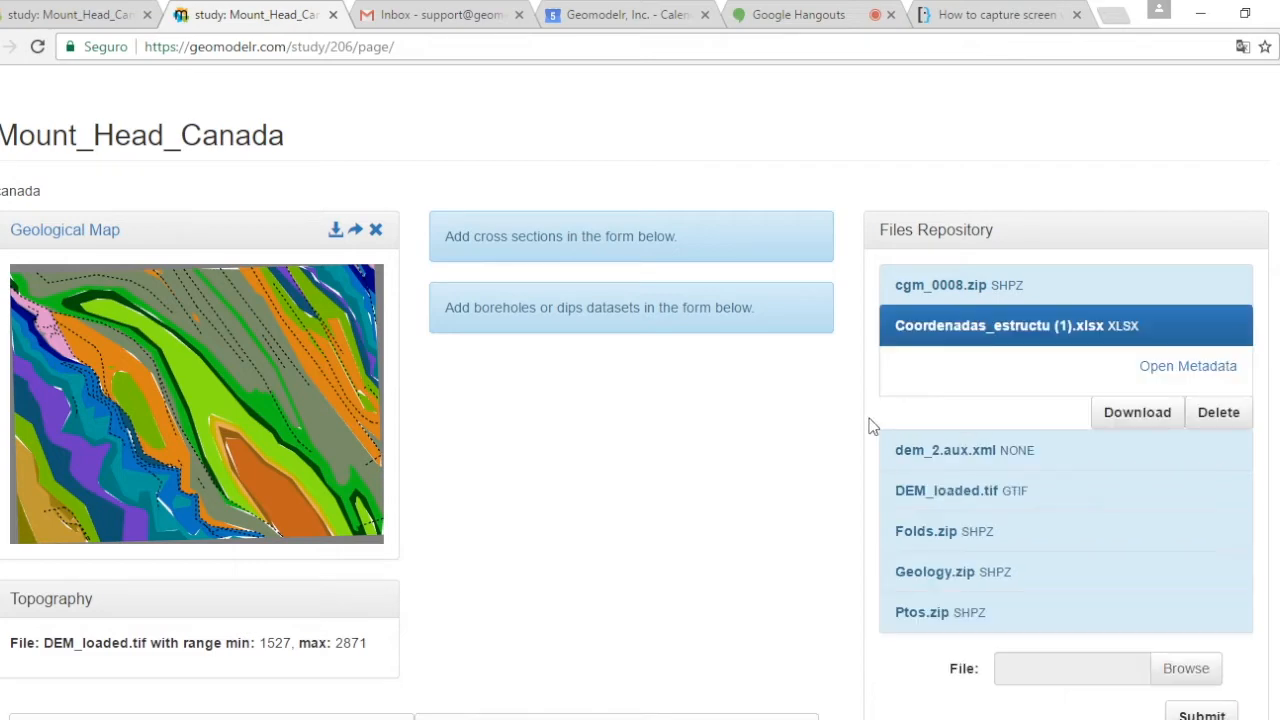
click(1186, 366)
scroll(980, 462, down, 2)
scroll(980, 462, up, 2)
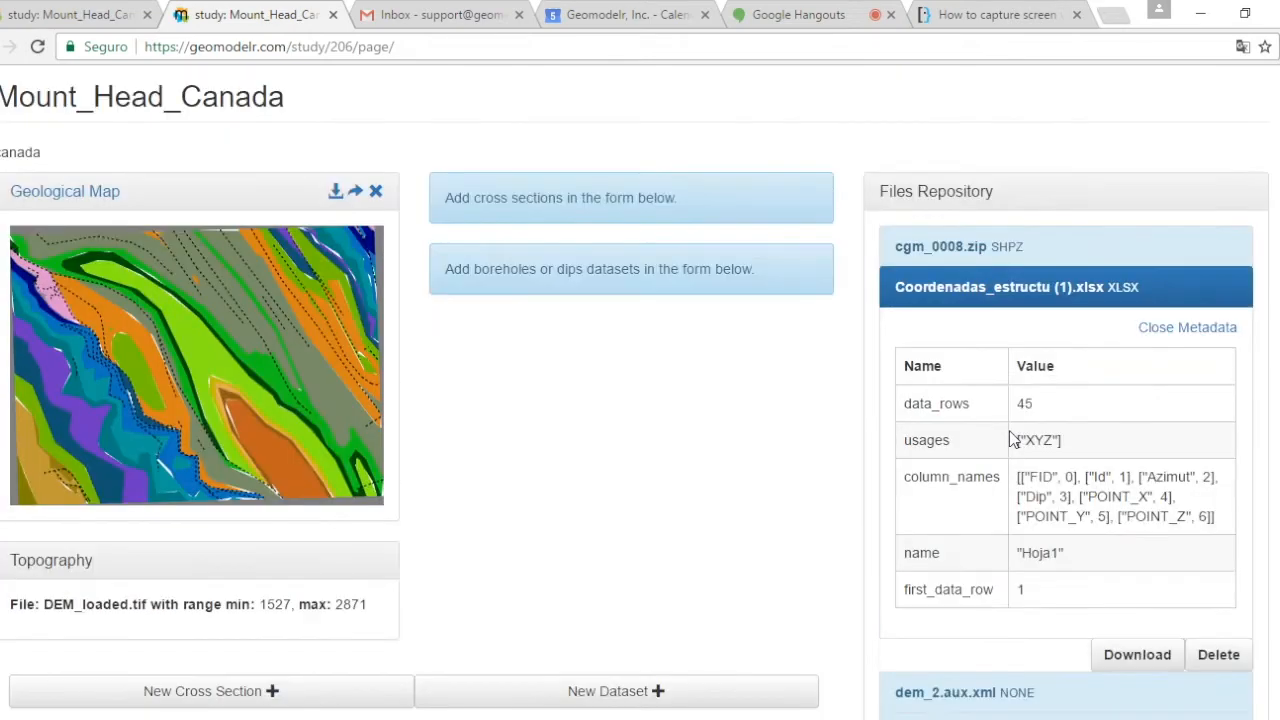
click(1150, 367)
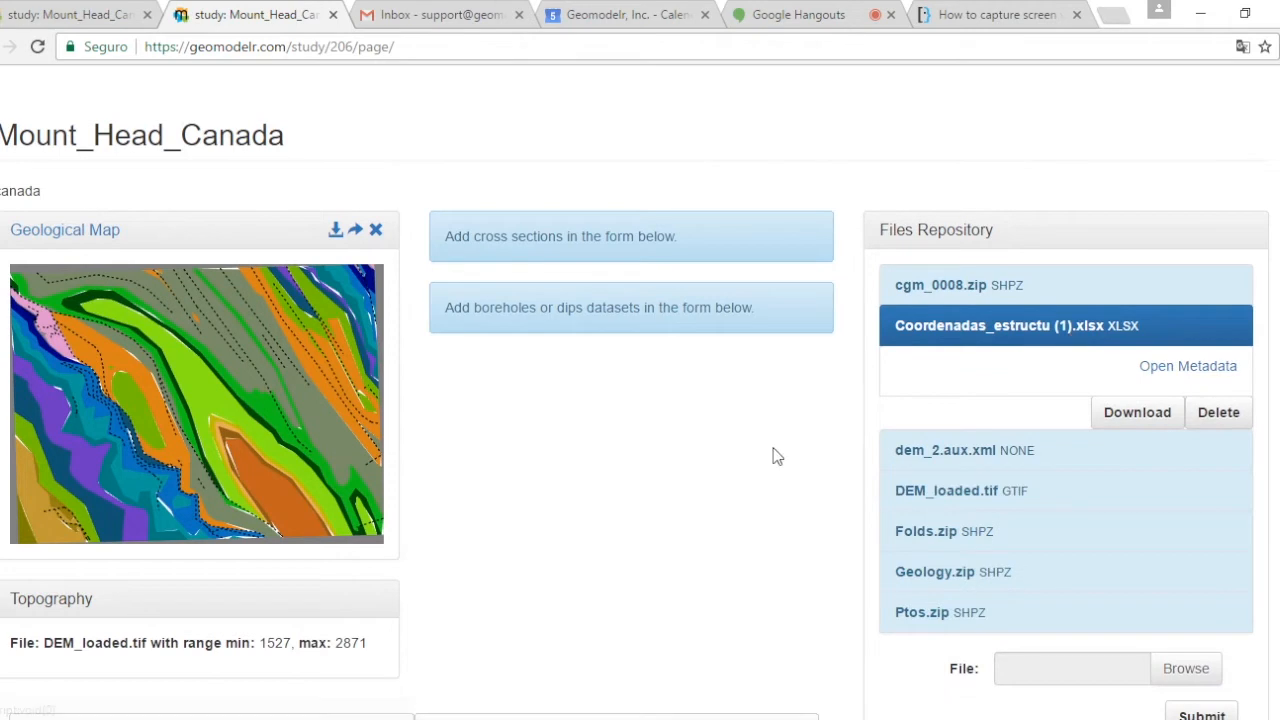
- Start a new dataset named "dips" for the model and choose to create it as a dips dataset
scroll(820, 430, down, 3)
click(600, 440)
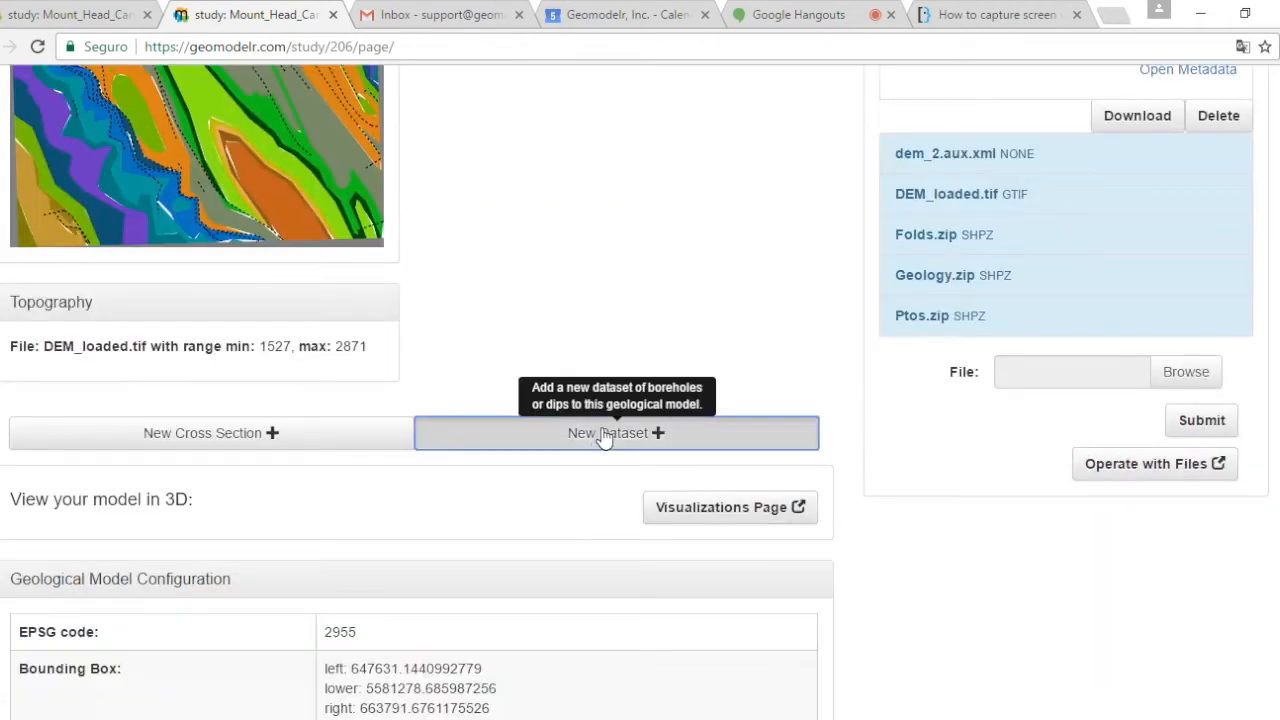
scroll(805, 507, down, 2)
click(277, 362)
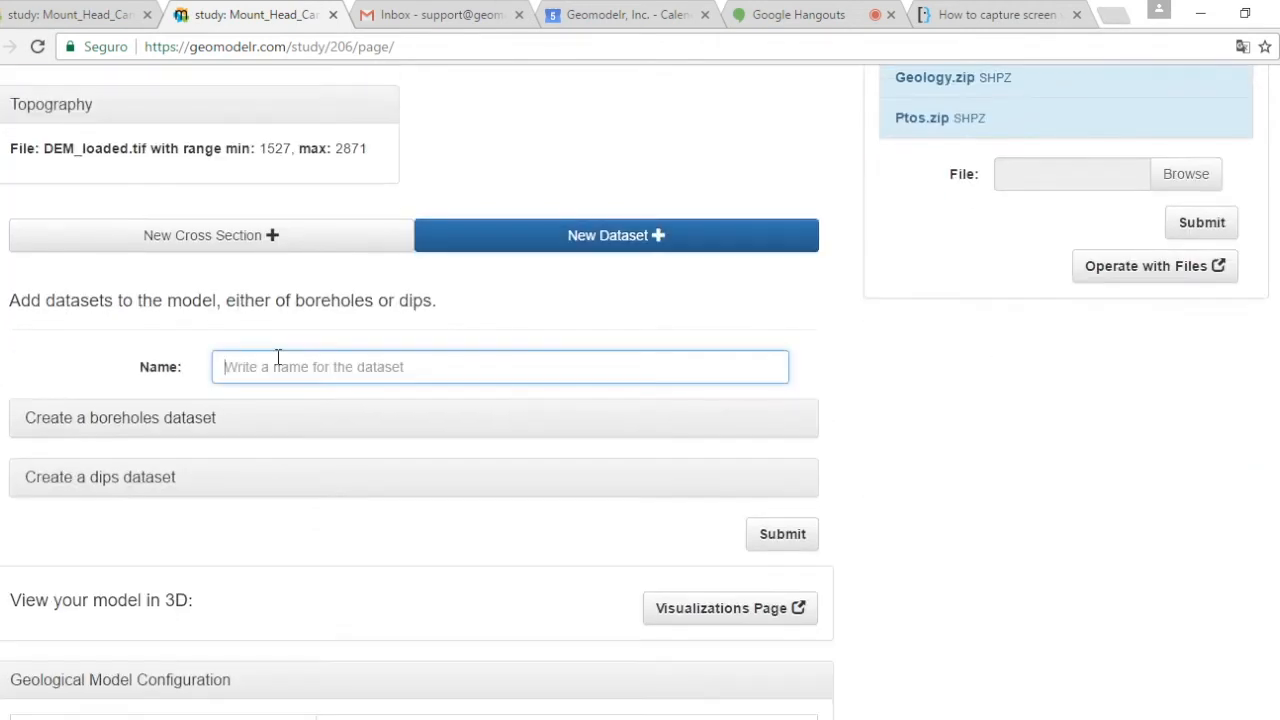
text(dips)
click(63, 478)
scroll(878, 450, down, 1)
scroll(878, 461, down, 2)
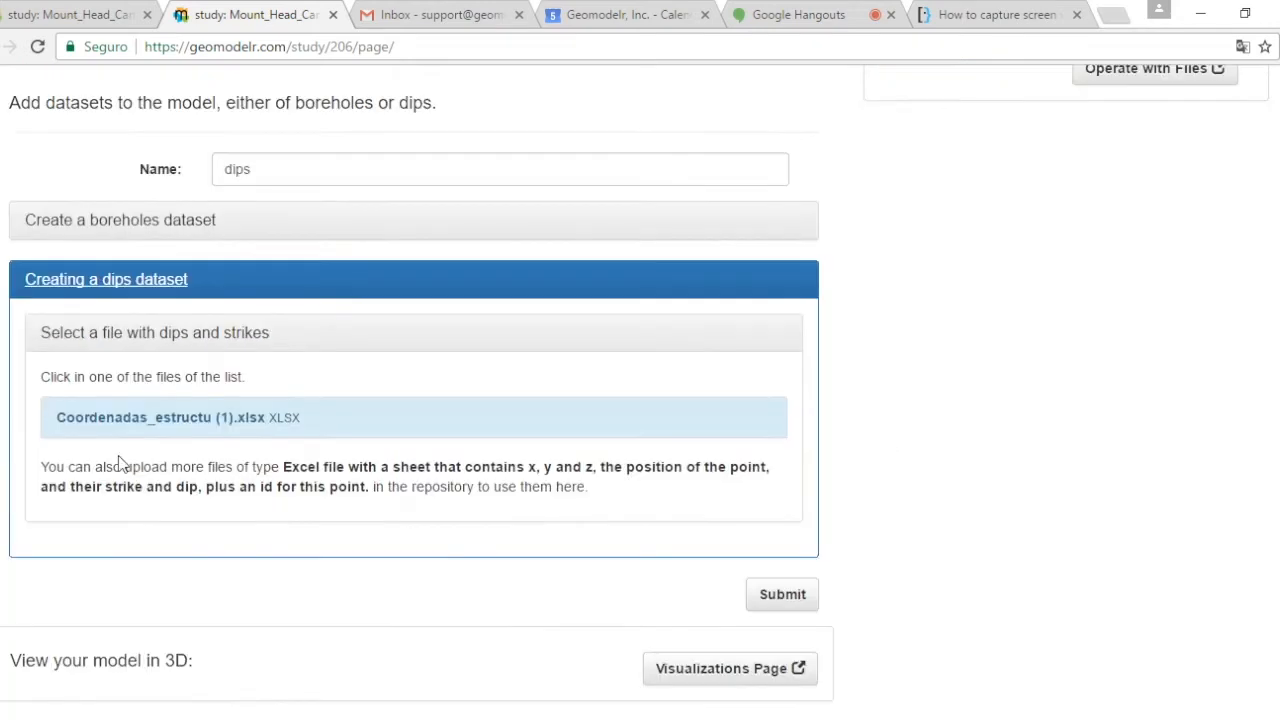
- Choose Coordenadas_estructu (1).xlsx as the file with dips and strikes and bring up its list of fields
click(165, 418)
scroll(988, 496, down, 3)
scroll(988, 496, down, 1)
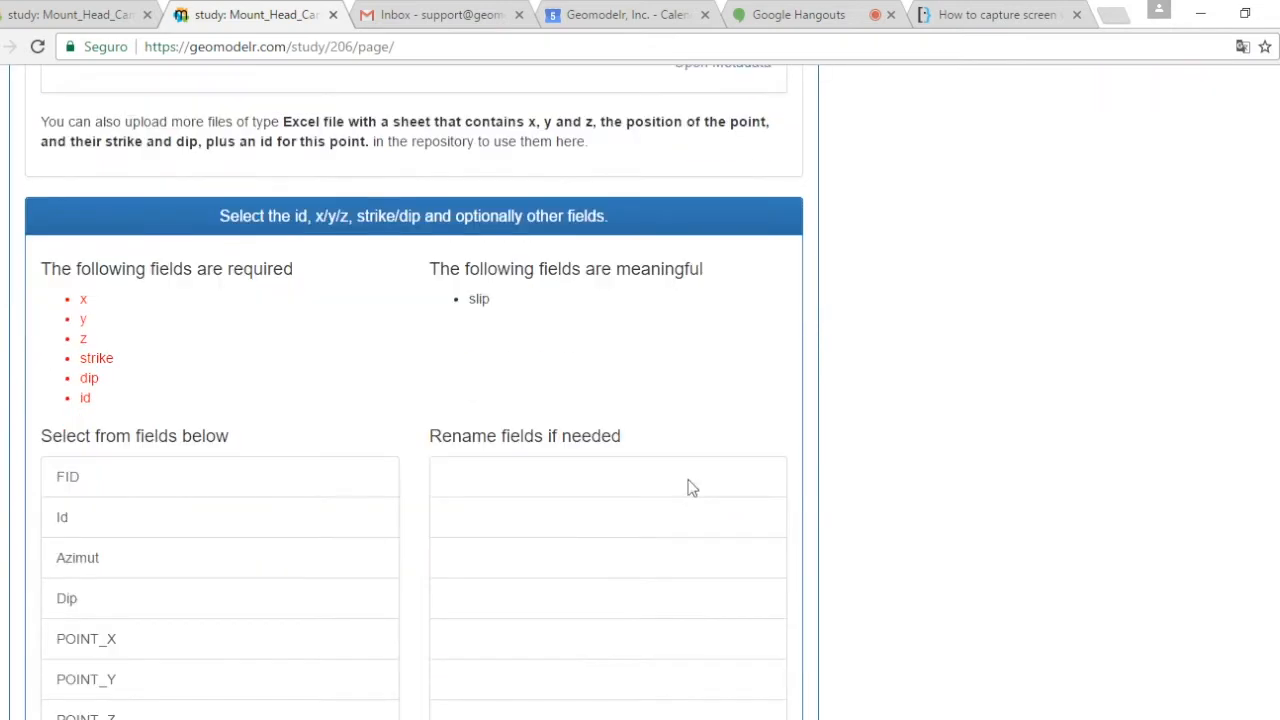
scroll(1003, 360, down, 2)
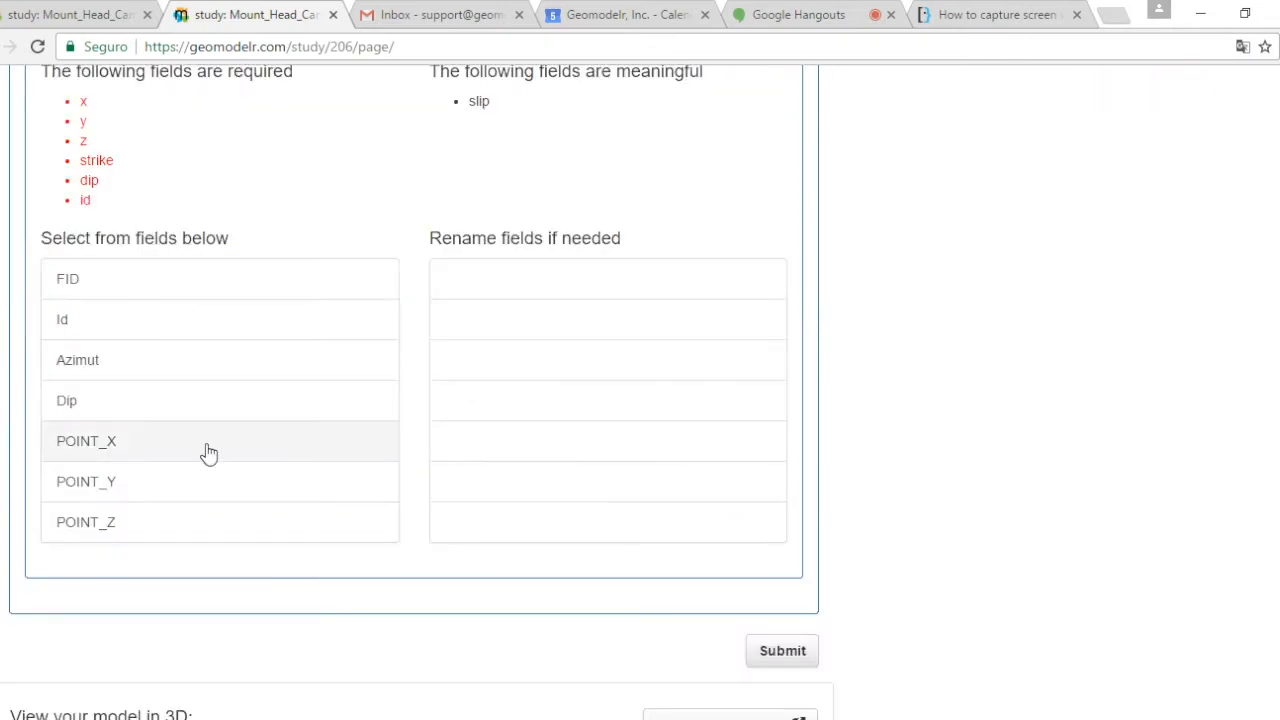
- Select the POINT_X, POINT_Y and POINT_Z fields of the file and load POINT_X as the required field x
click(255, 441)
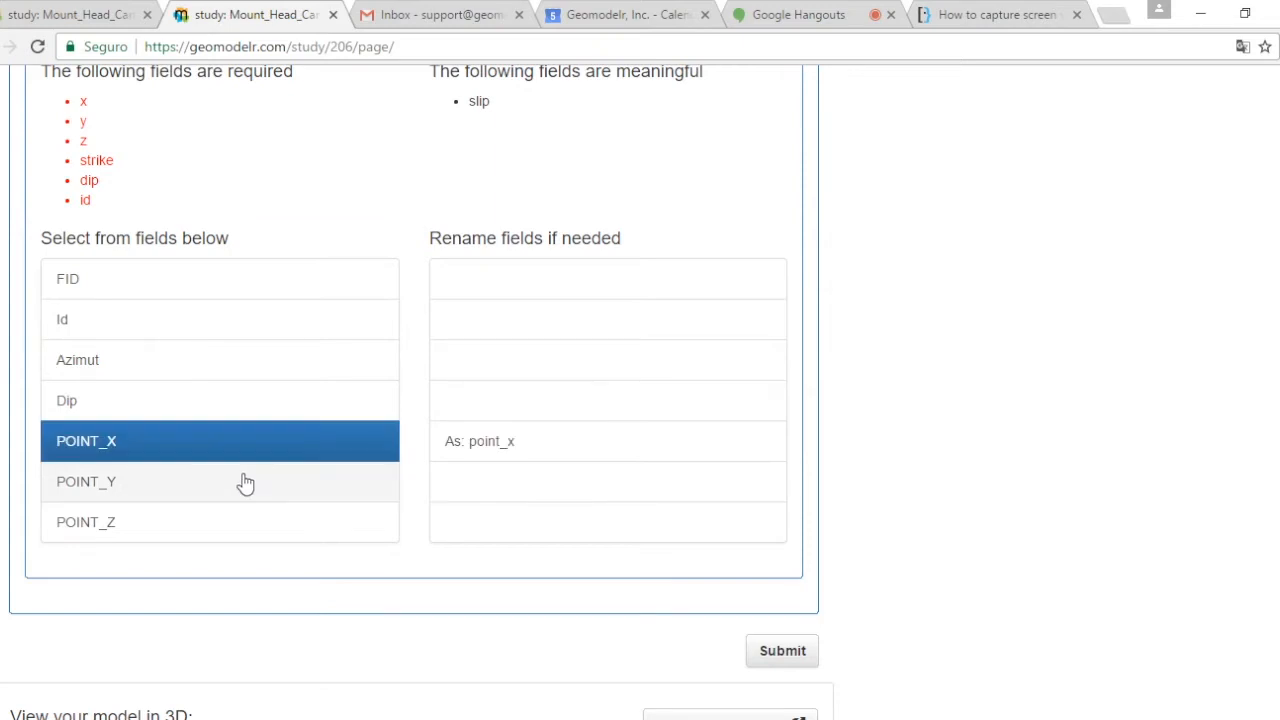
click(248, 485)
click(266, 530)
click(618, 460)
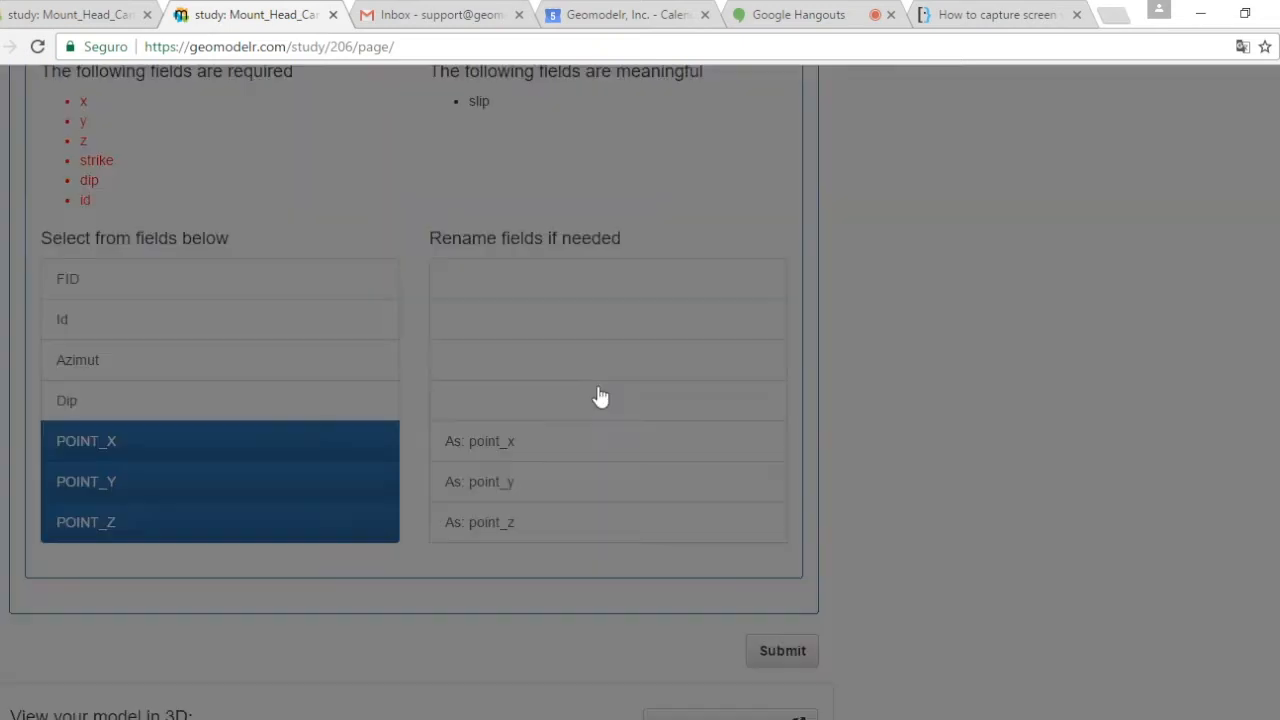
click(509, 249)
click(862, 530)
- Load the POINT_Y field as y and the POINT_Z field as z
click(540, 462)
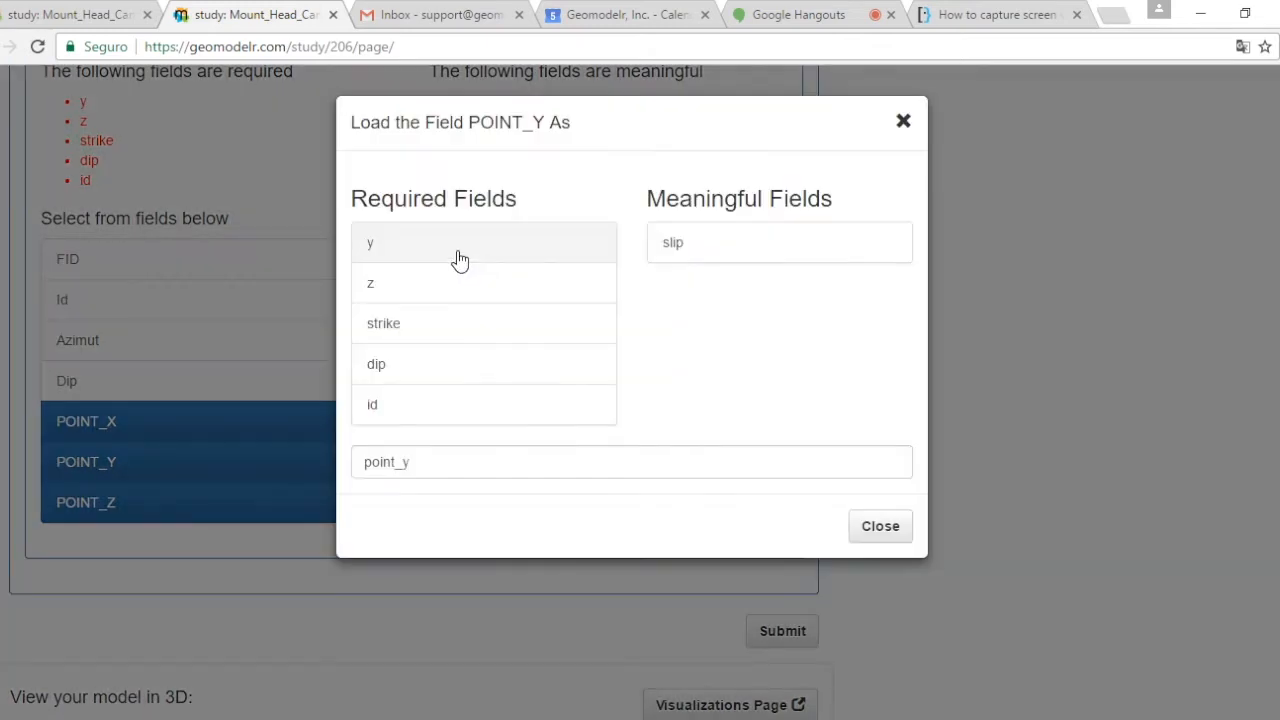
click(457, 257)
click(882, 490)
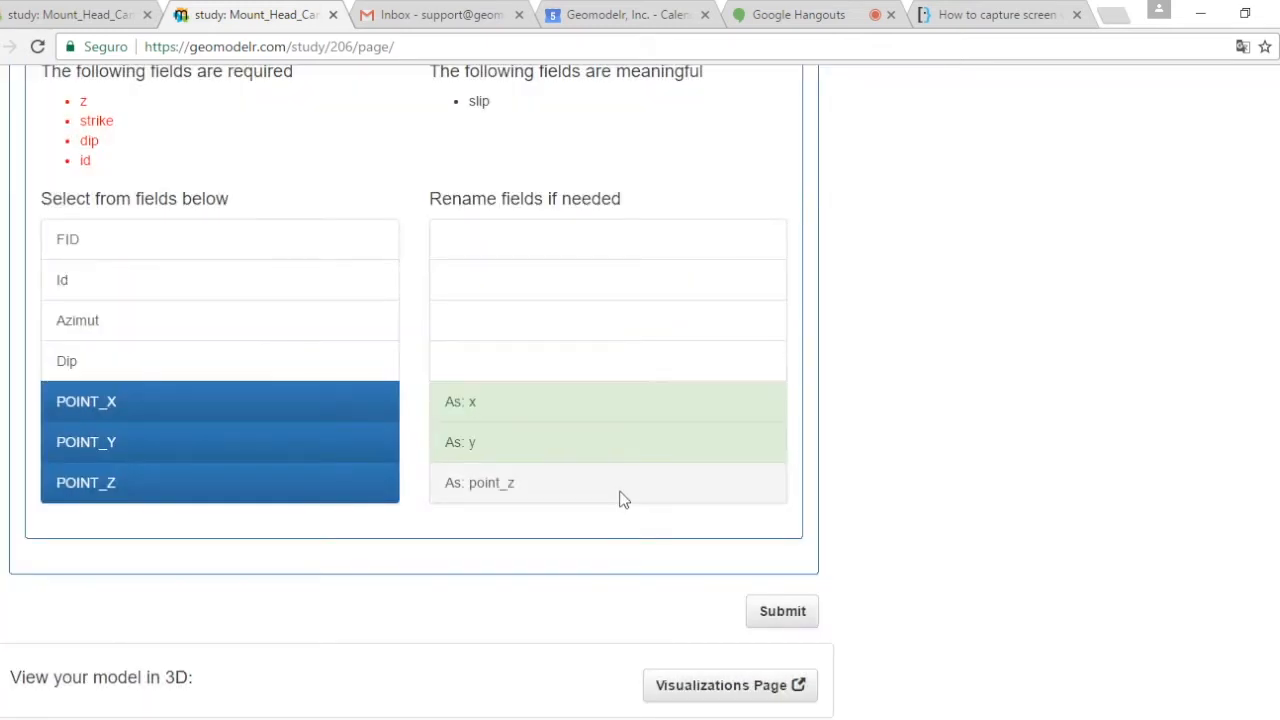
click(620, 490)
click(480, 251)
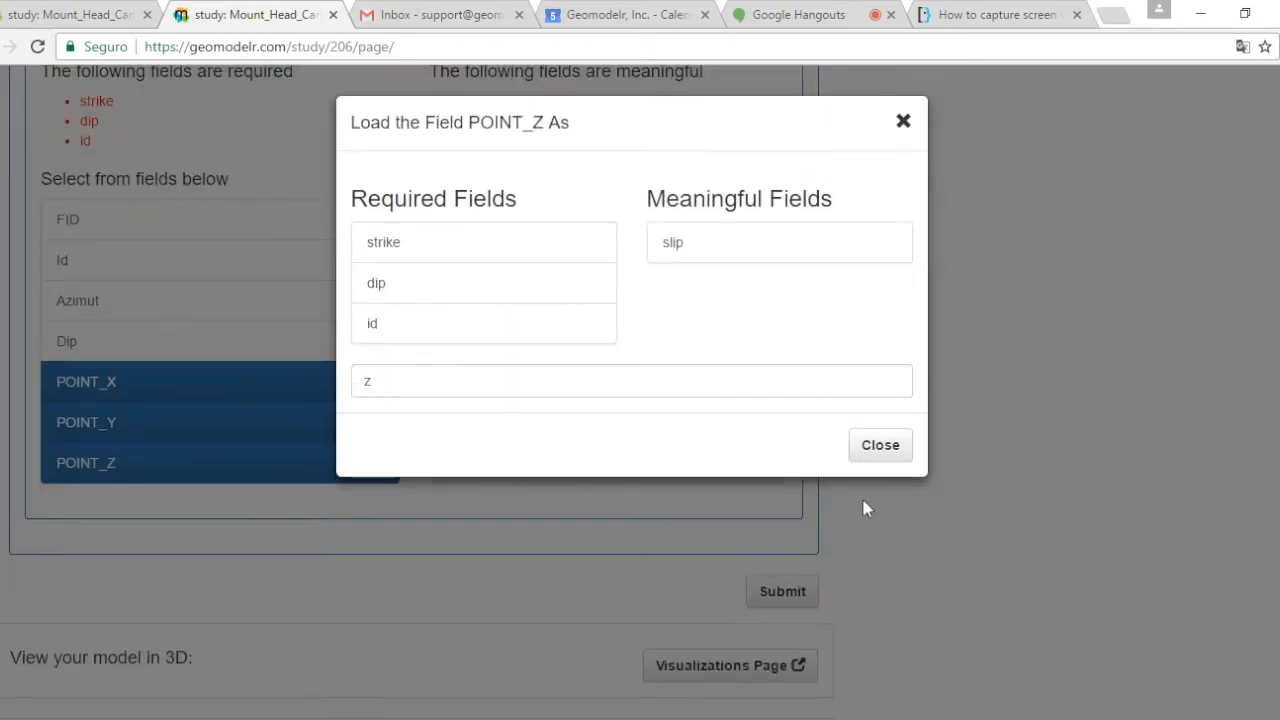
click(880, 447)
- Add the Dip and Id fields to the selection, and load the Azimut field as strike
click(229, 344)
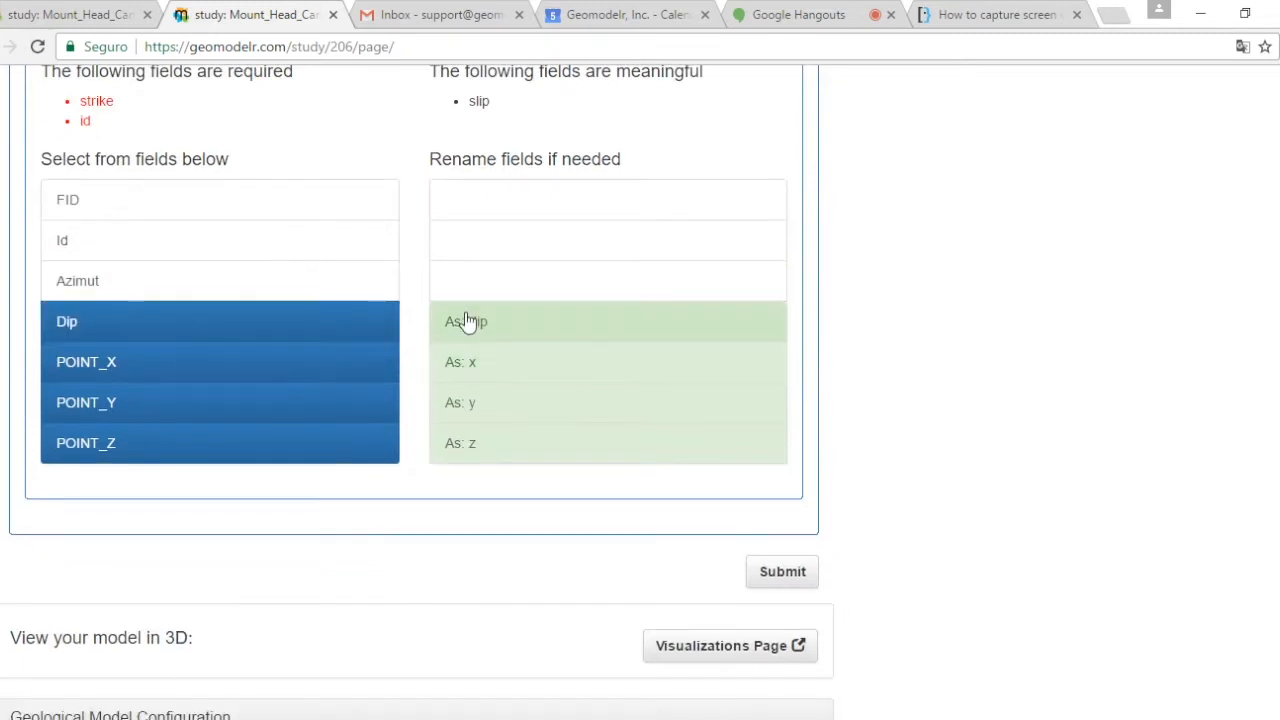
click(300, 292)
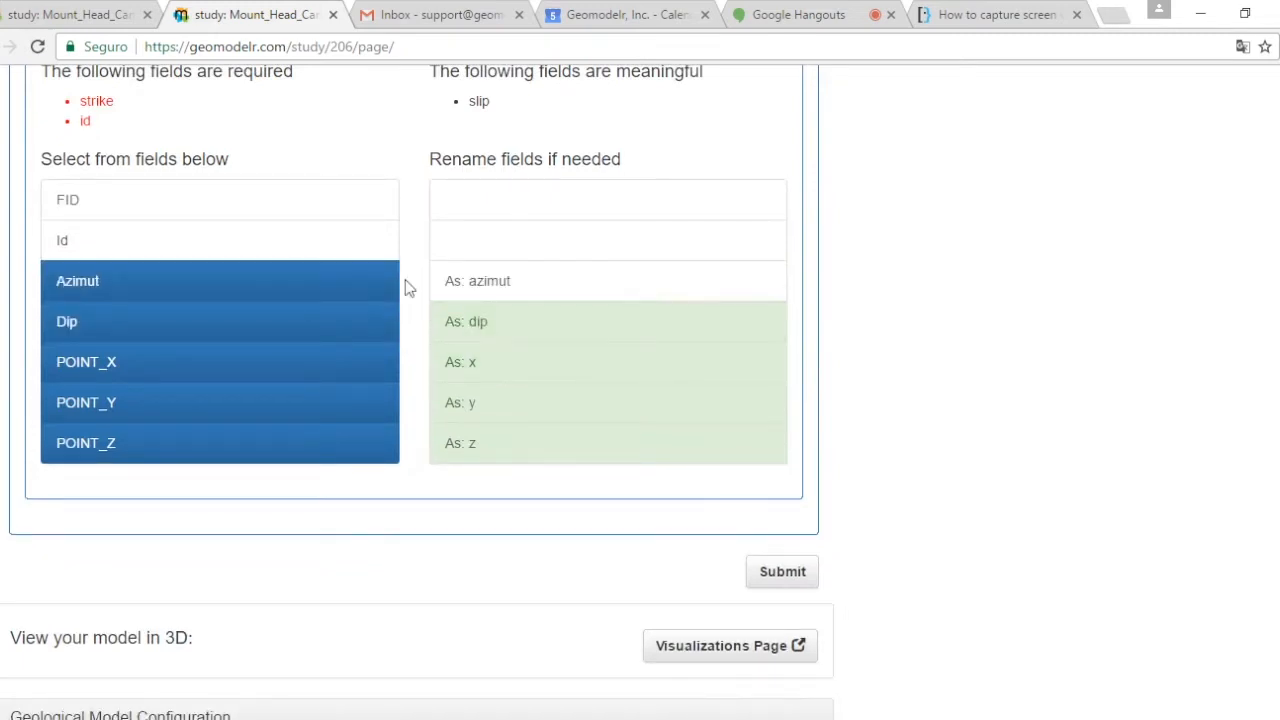
click(525, 286)
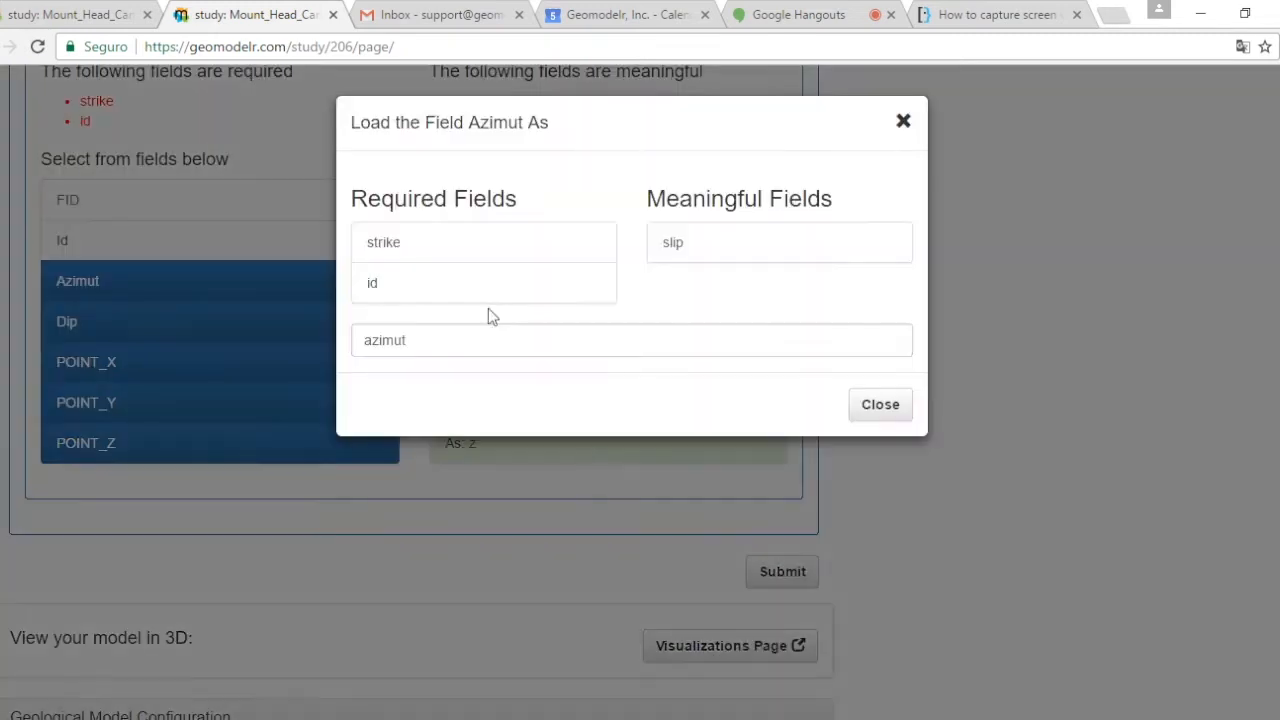
click(484, 258)
click(877, 371)
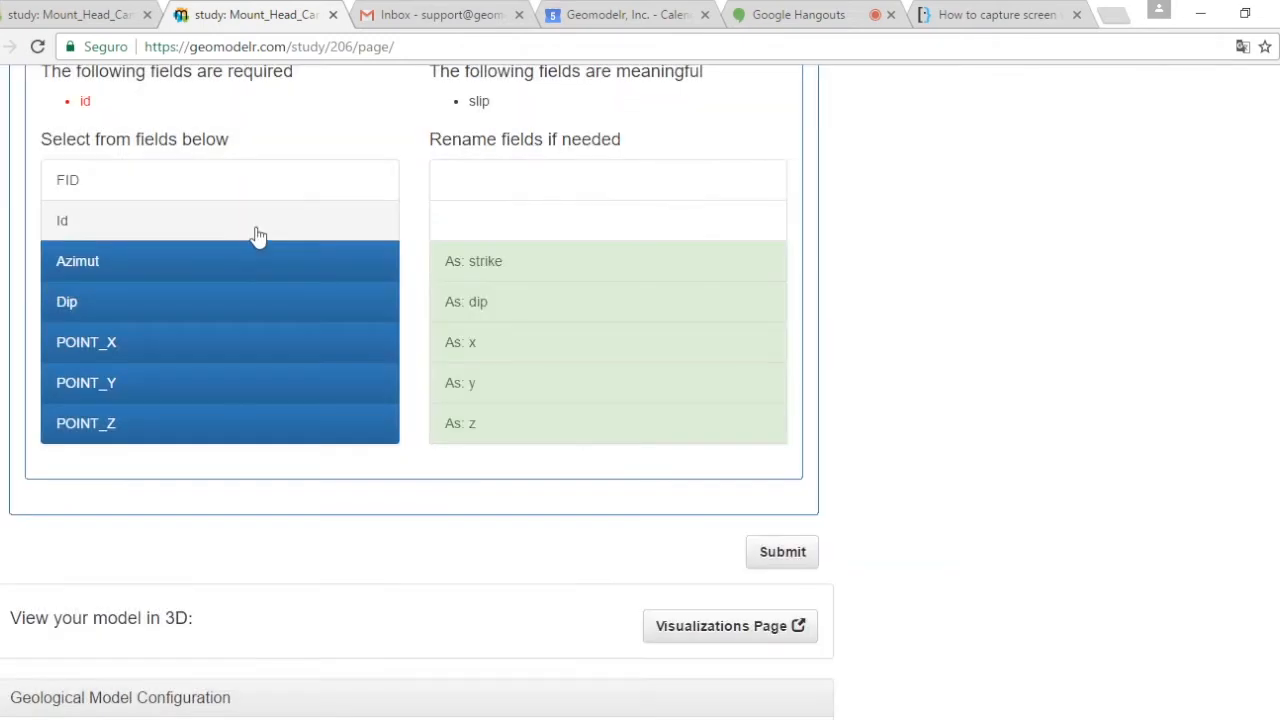
click(254, 226)
- Review the field assignments, submit the dips dataset, and check its entry among the model's datasets
scroll(868, 565, up, 3)
scroll(868, 565, up, 10)
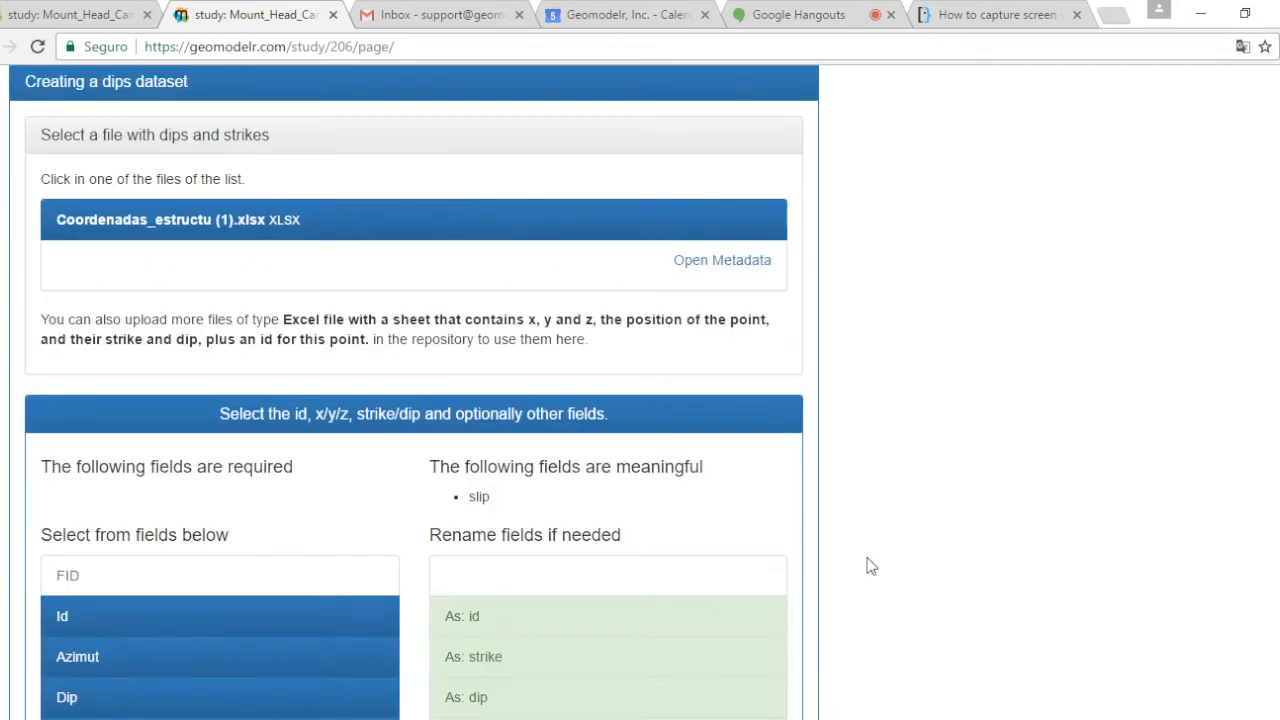
scroll(868, 565, down, 8)
scroll(868, 565, down, 5)
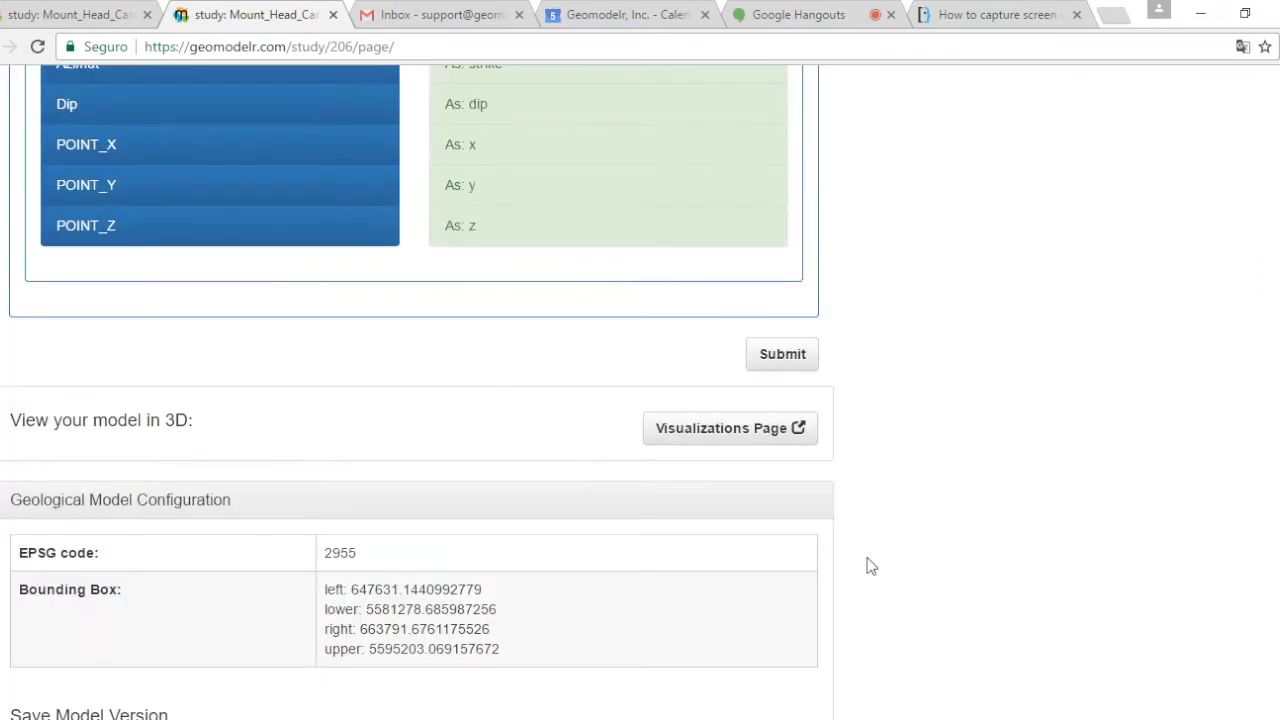
scroll(838, 357, down, 6)
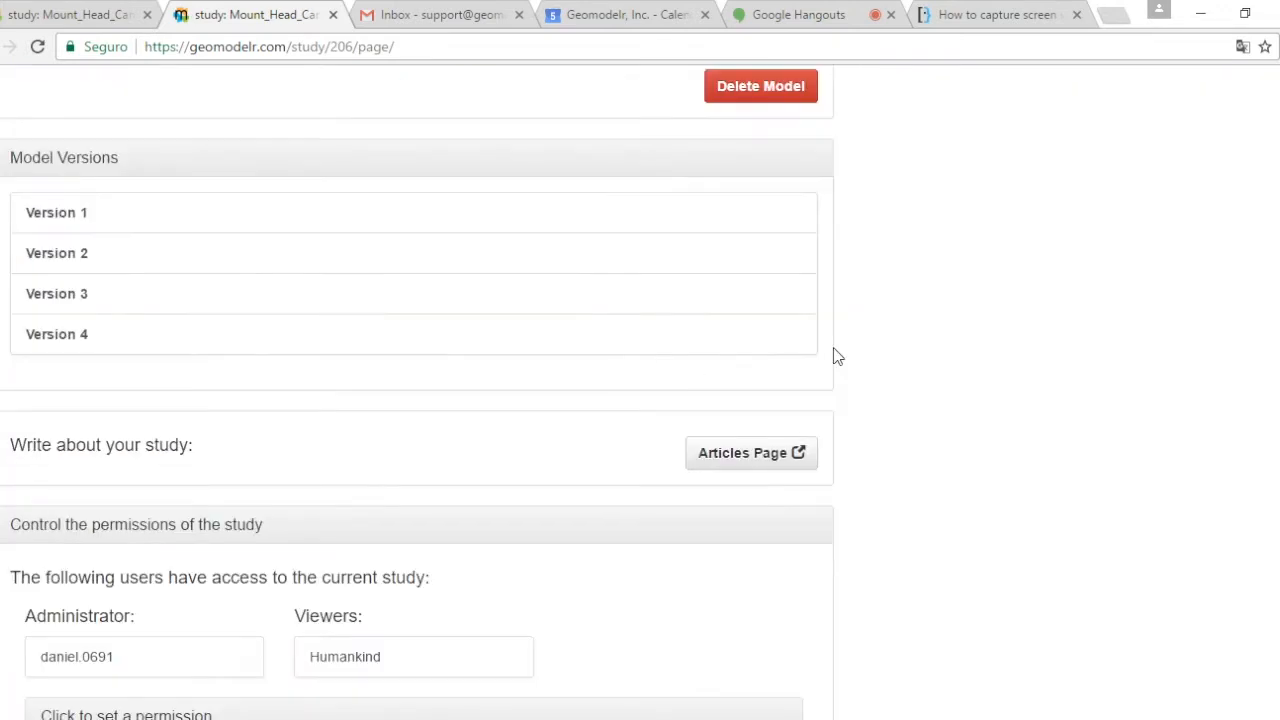
scroll(838, 357, up, 15)
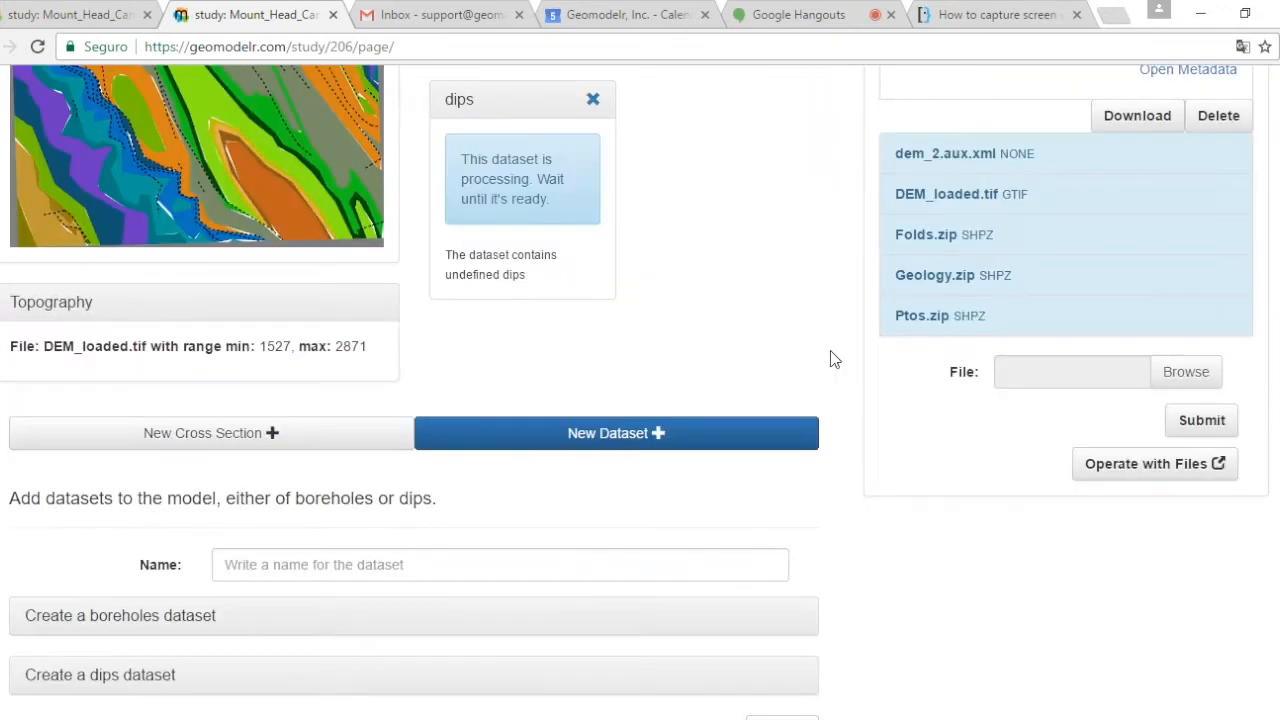
scroll(834, 357, down, 2)
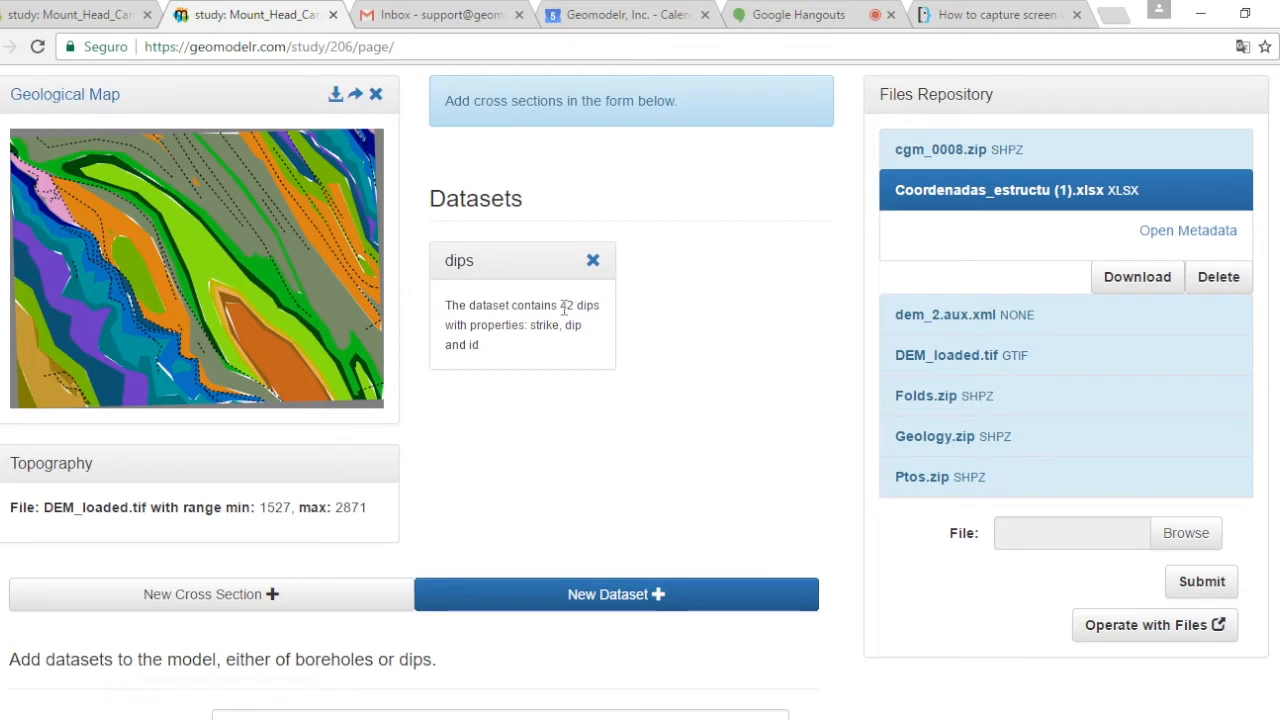
- Open the geological map in the geology editor and bring up the management of foreground dataset projections for its vector layers
click(66, 100)
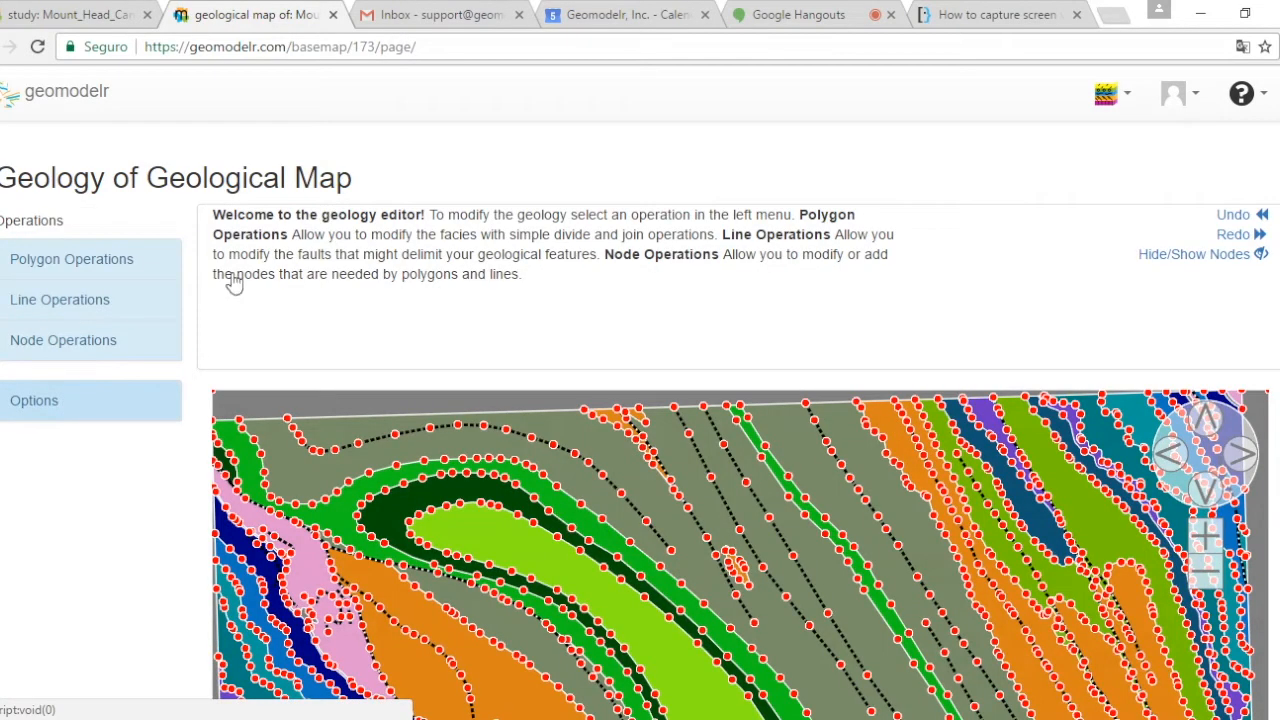
click(158, 400)
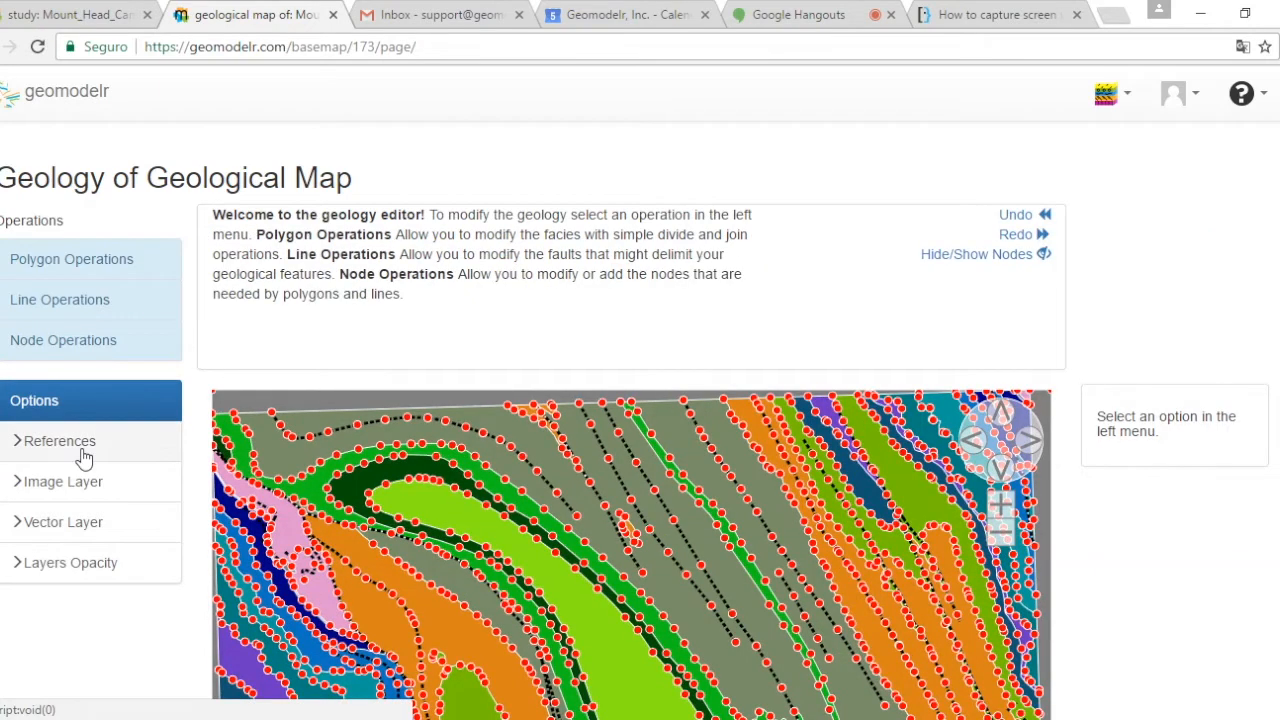
click(81, 520)
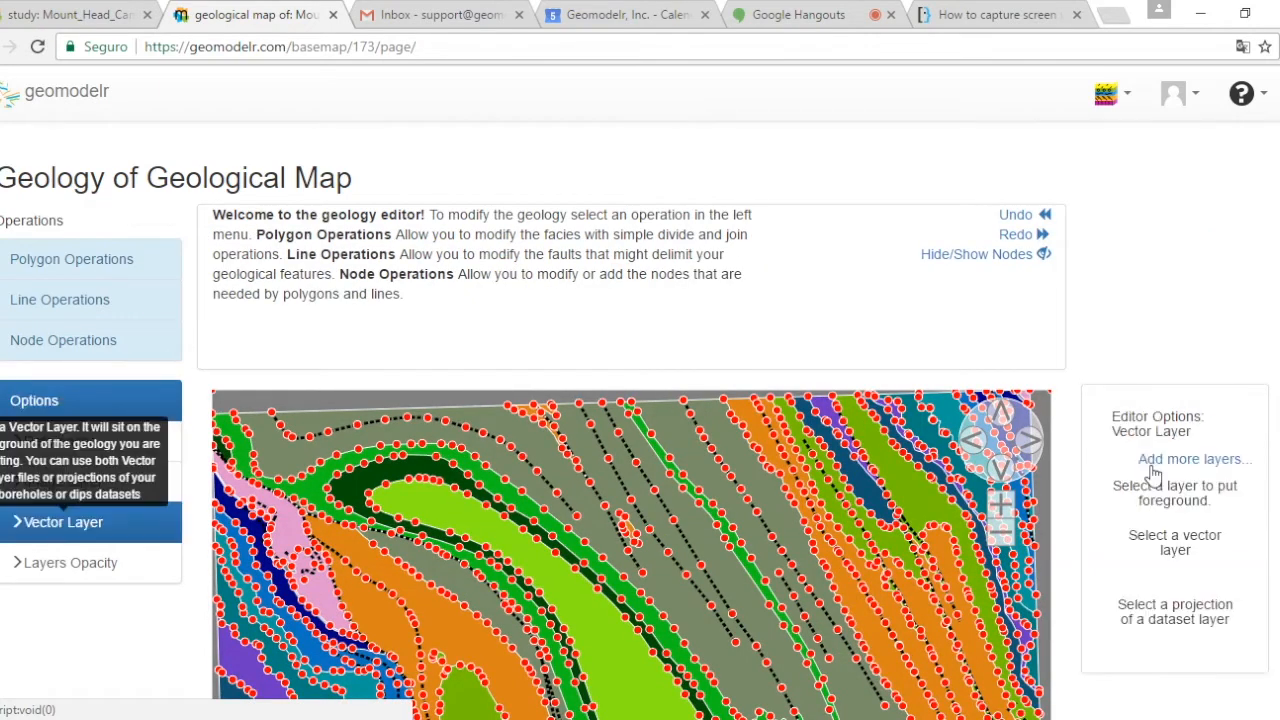
scroll(1160, 440, down, 2)
click(1185, 262)
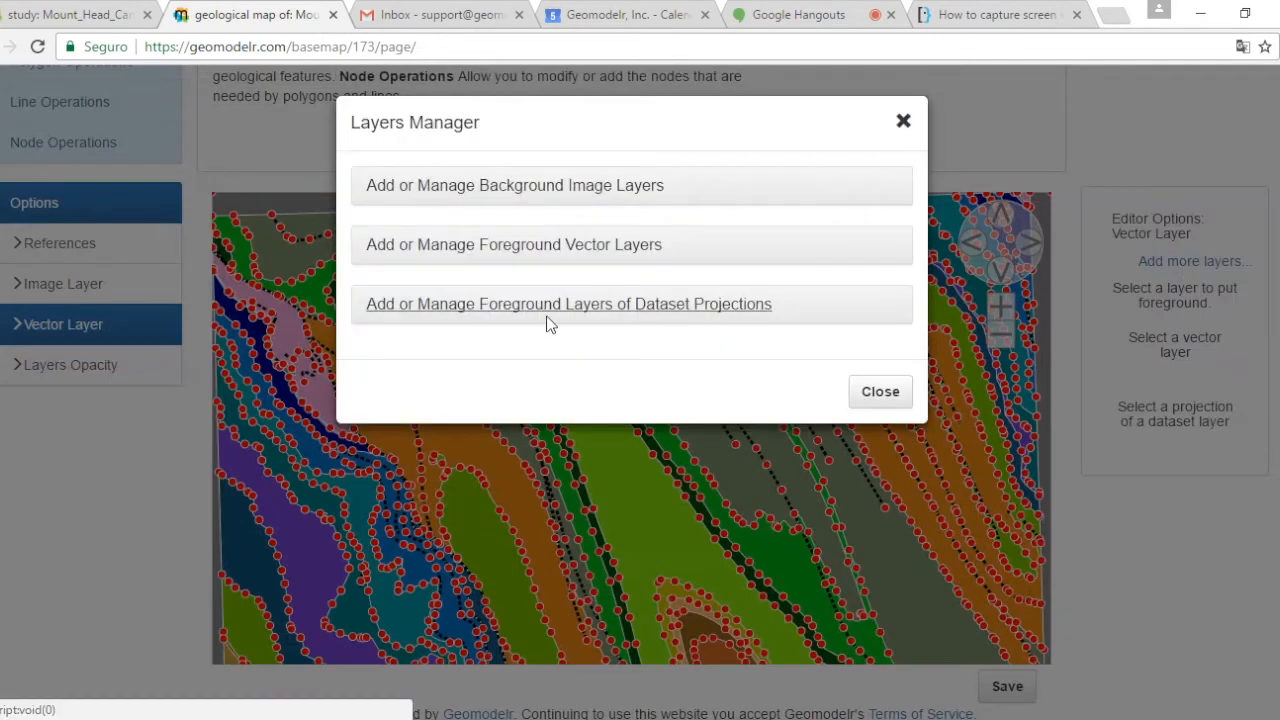
click(560, 316)
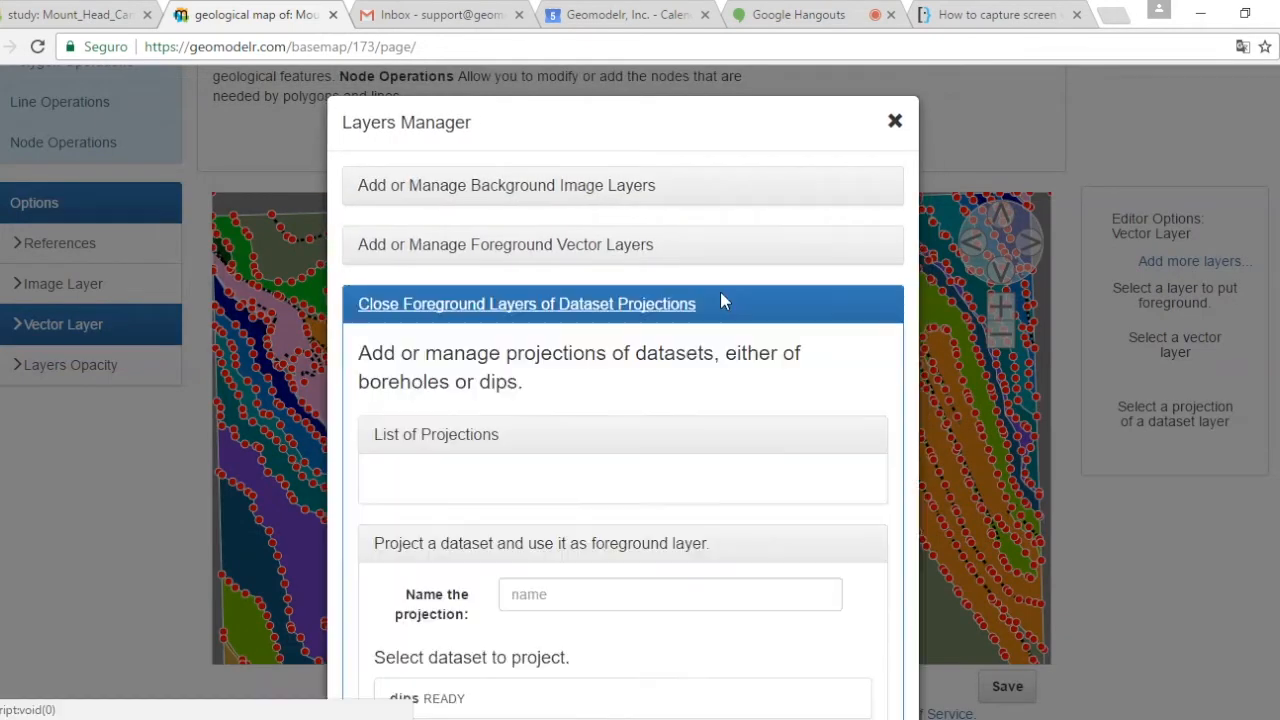
- Project the dips dataset as a foreground layer under the name "dips"
scroll(421, 626, down, 2)
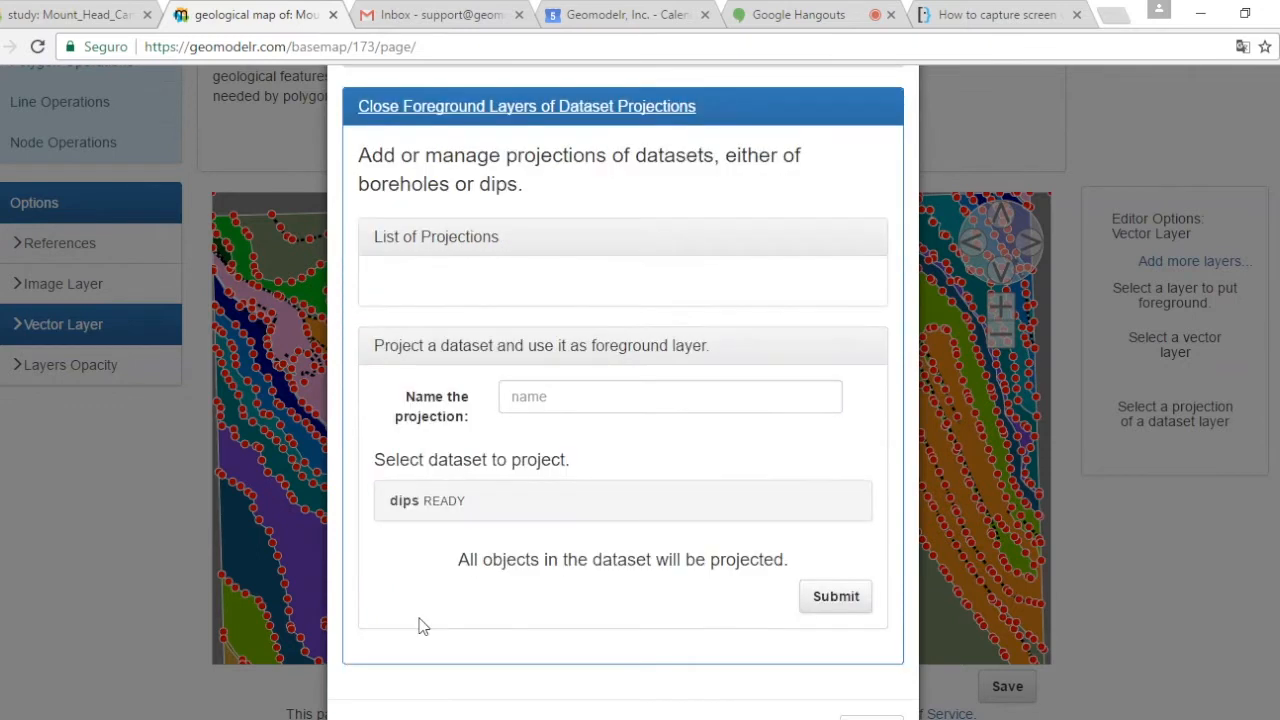
click(520, 500)
click(590, 396)
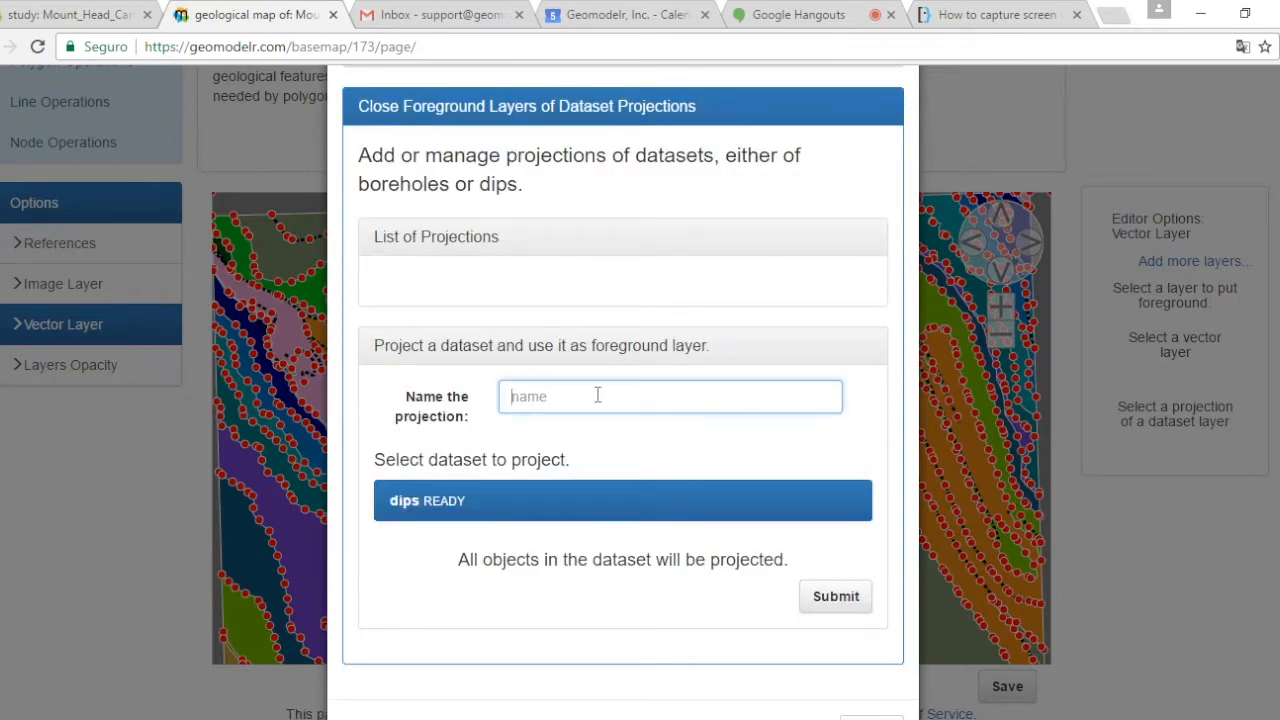
text(dips)
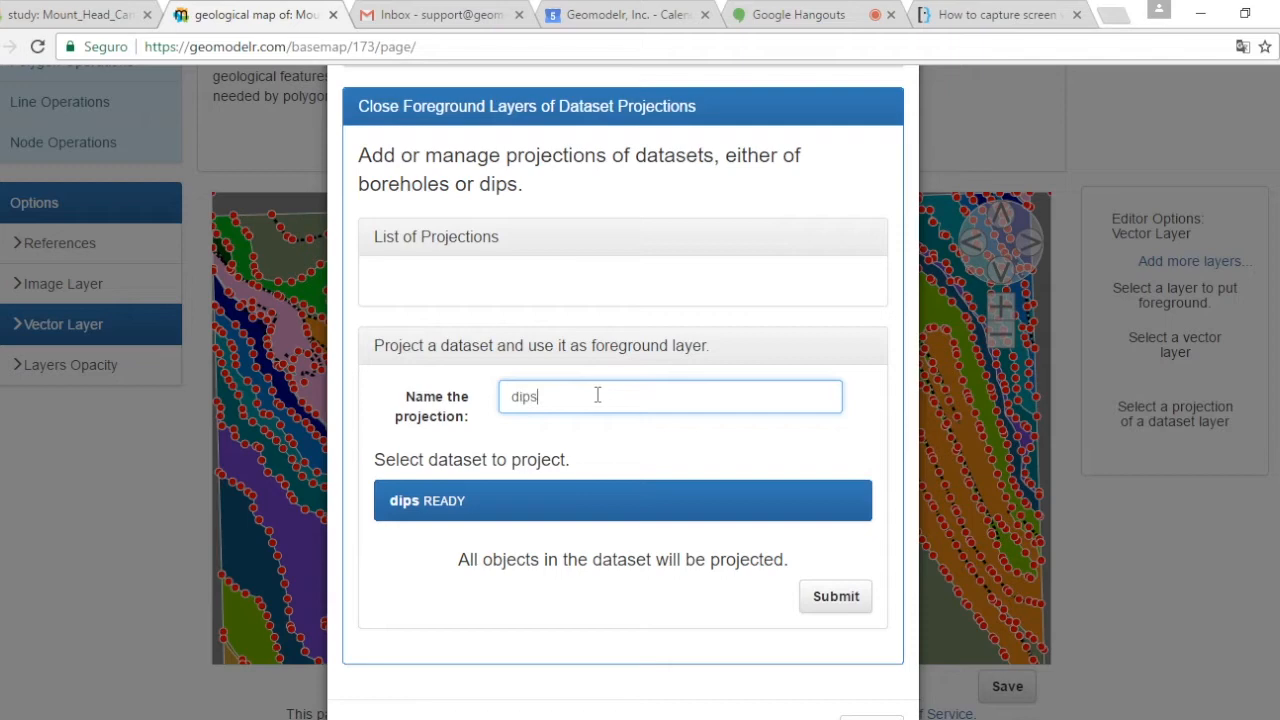
click(836, 598)
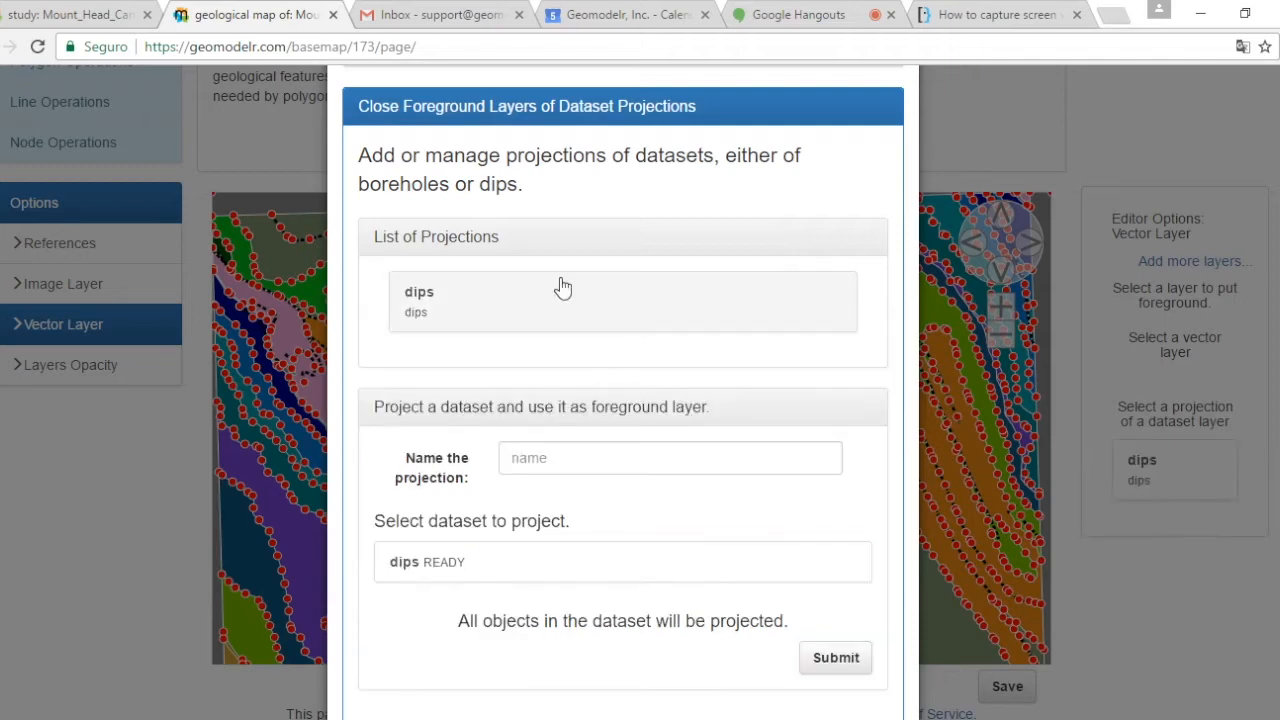
- Close the layers manager, display the dips projection over the geological map and hide the map's nodes
scroll(860, 560, down, 2)
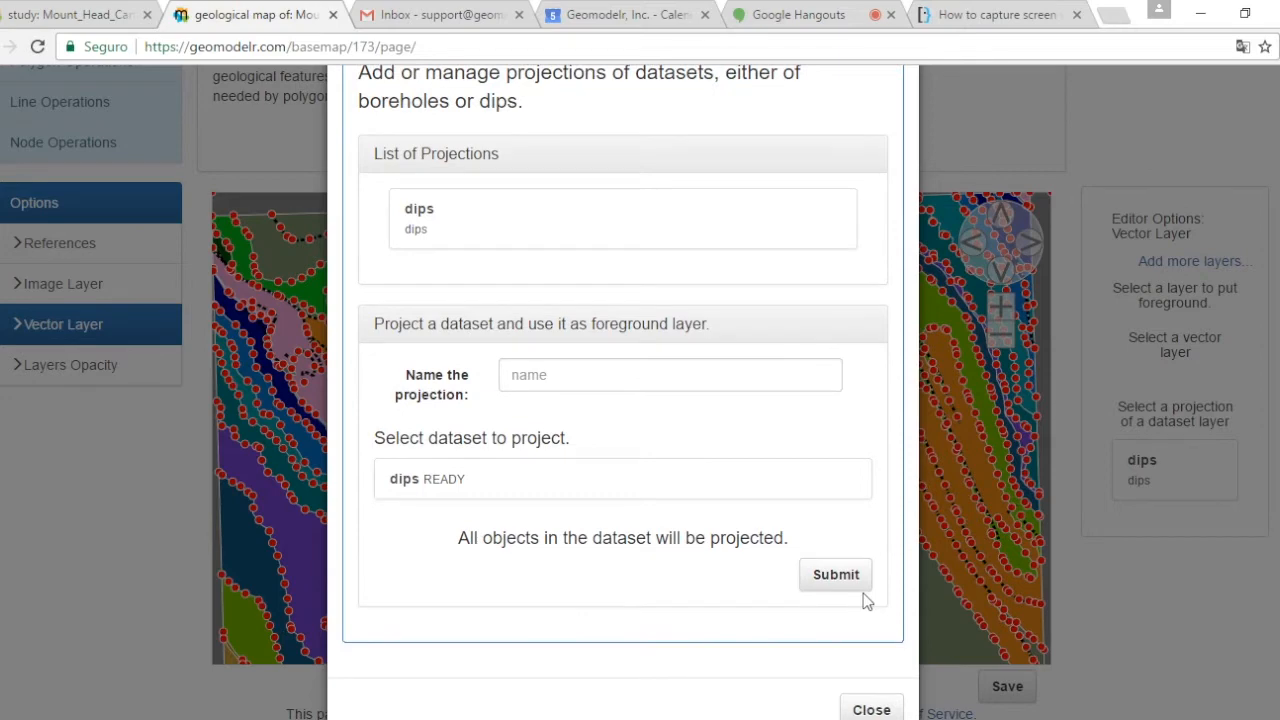
click(869, 697)
click(1177, 477)
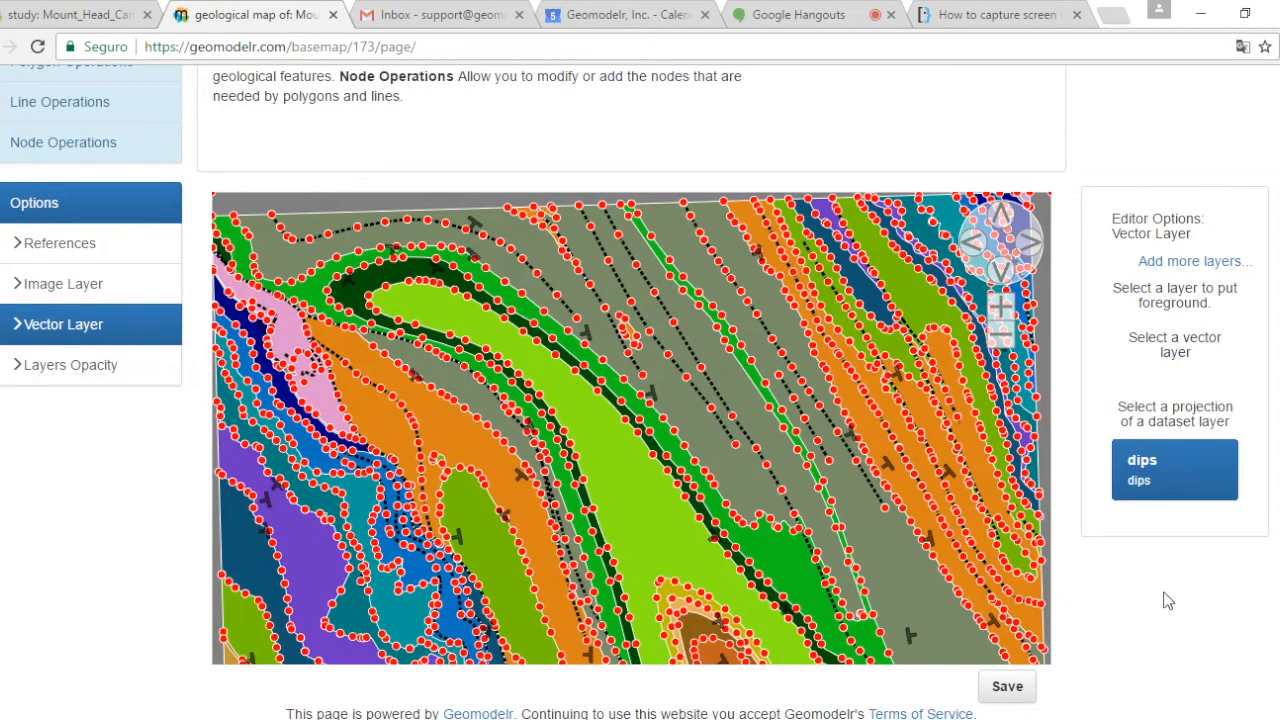
scroll(960, 245, up, 2)
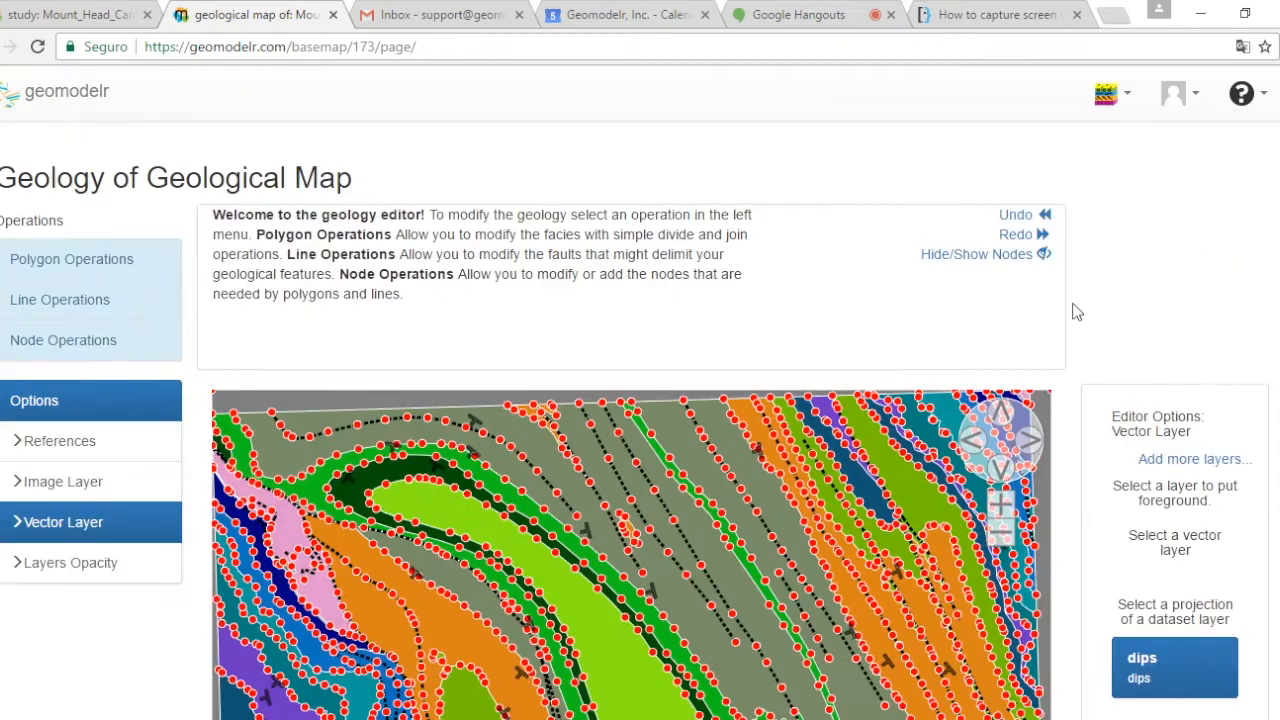
click(978, 257)
- Examine the dip symbols across the whole geological map and in close-up around the brown and orange fold in its centre
scroll(1080, 517, down, 2)
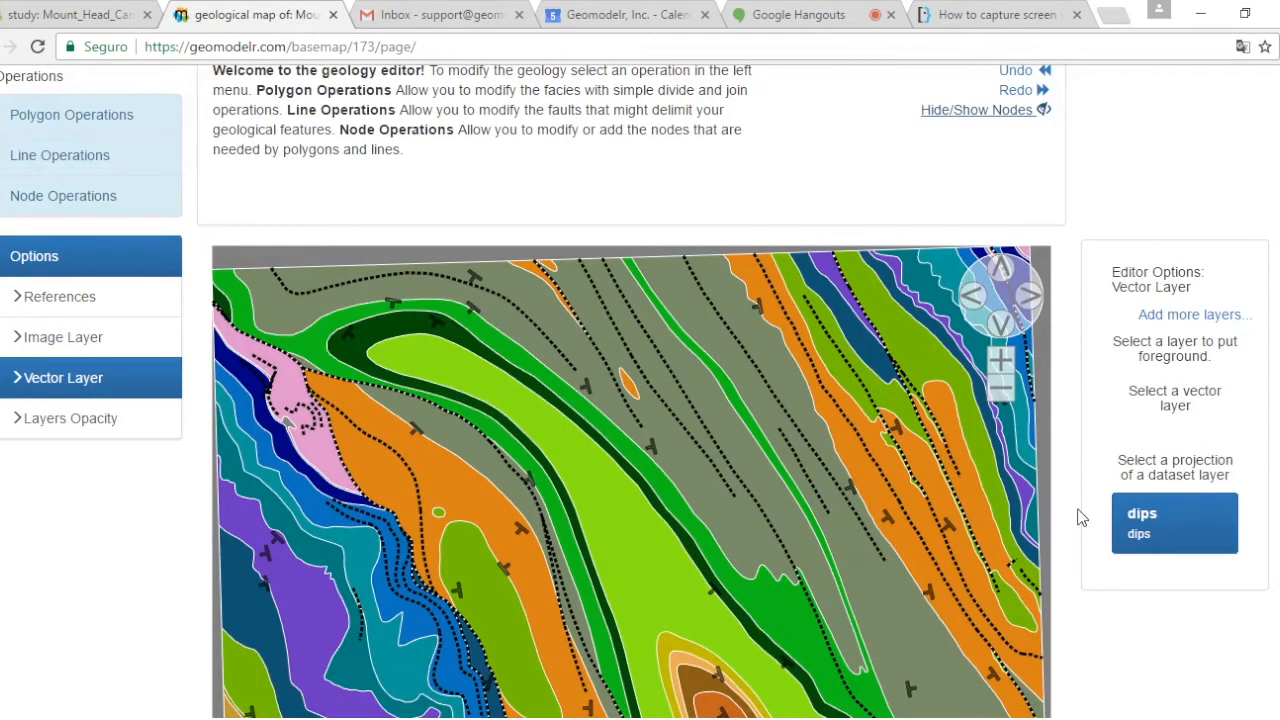
click(1000, 302)
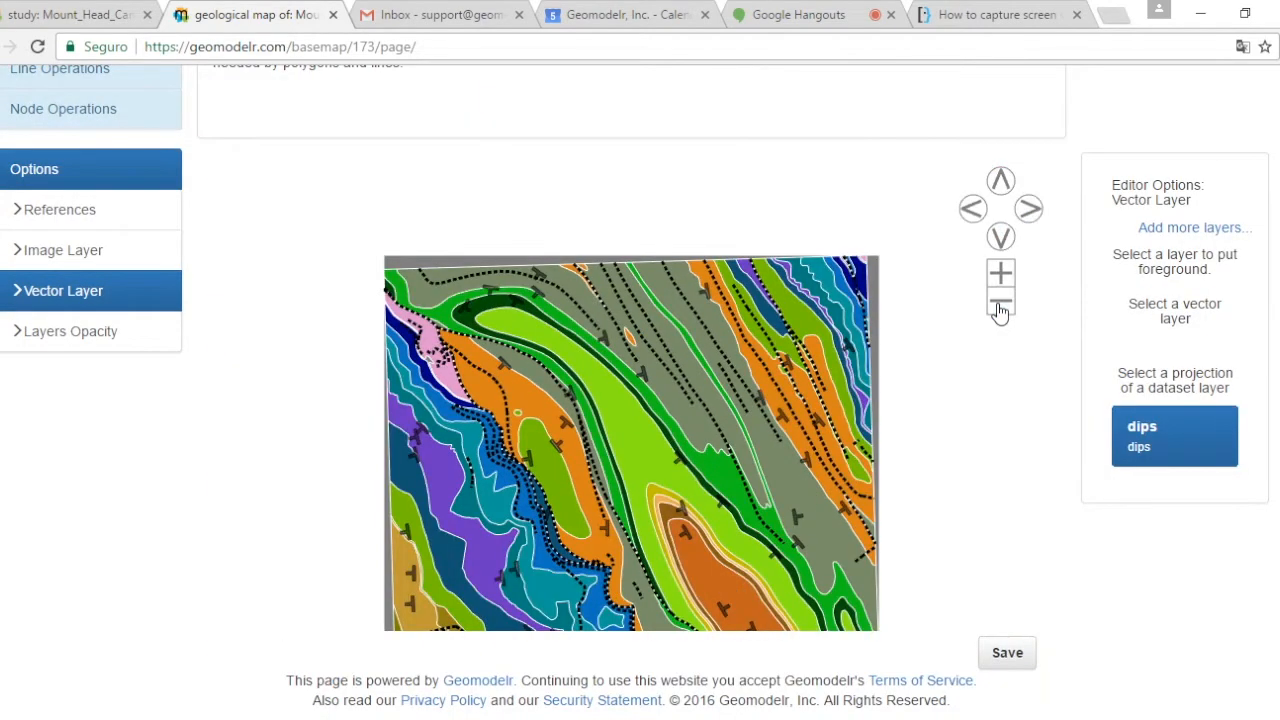
click(1000, 304)
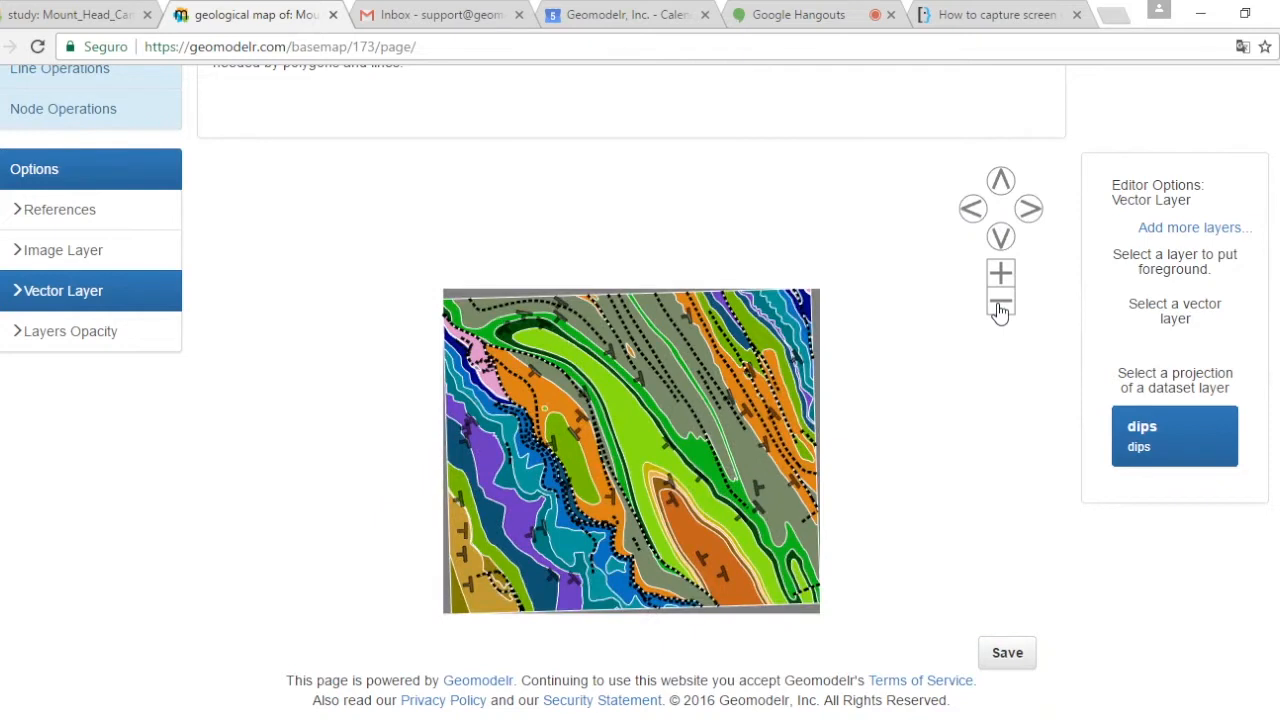
click(998, 190)
click(1002, 237)
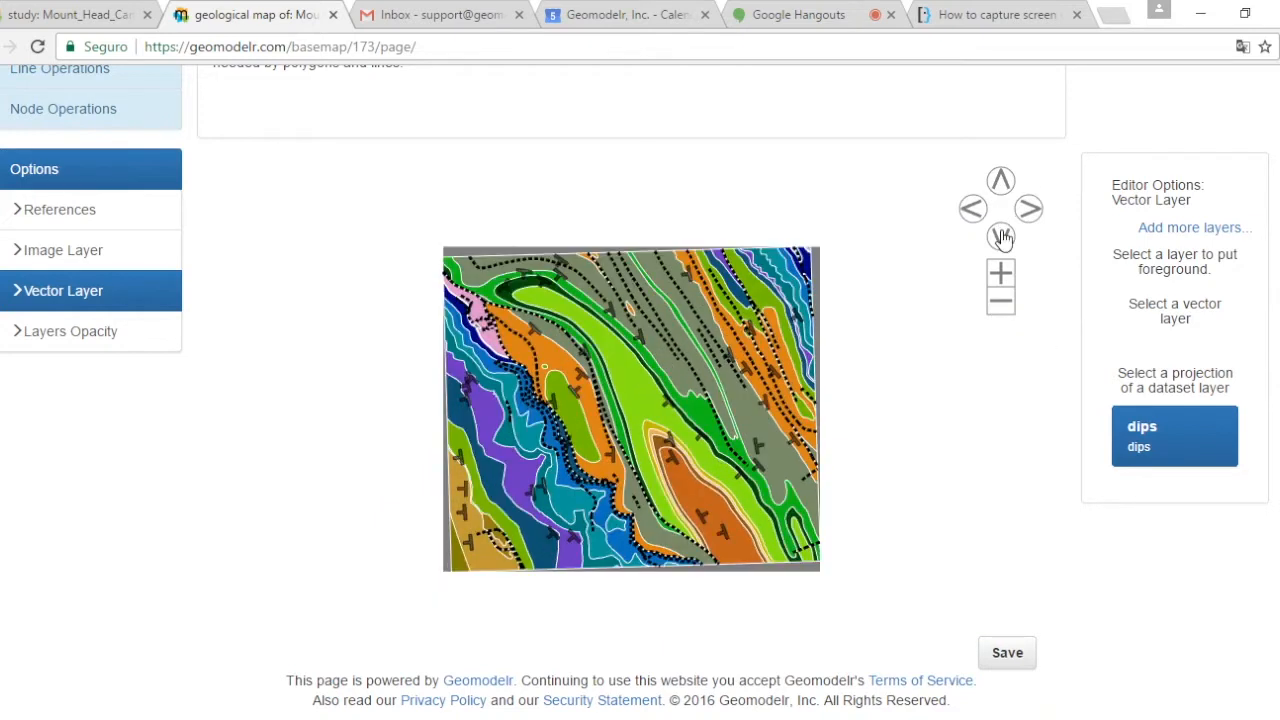
click(1002, 237)
click(1001, 275)
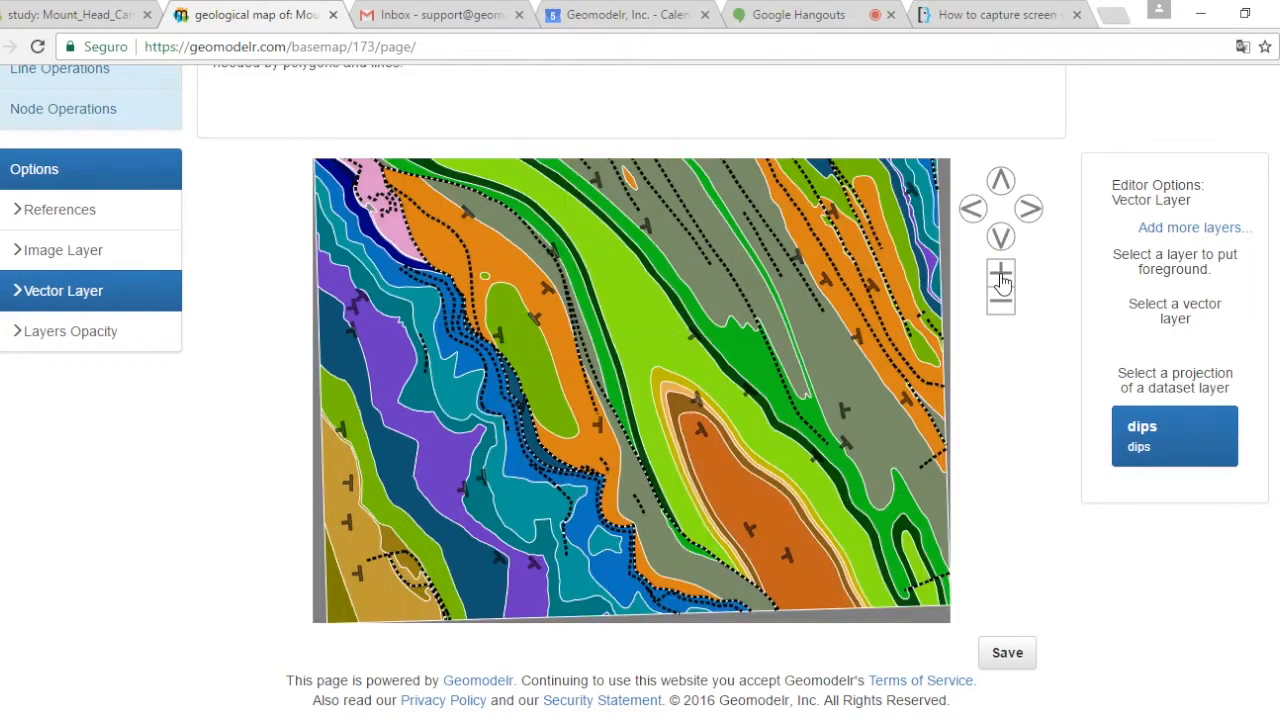
click(1001, 277)
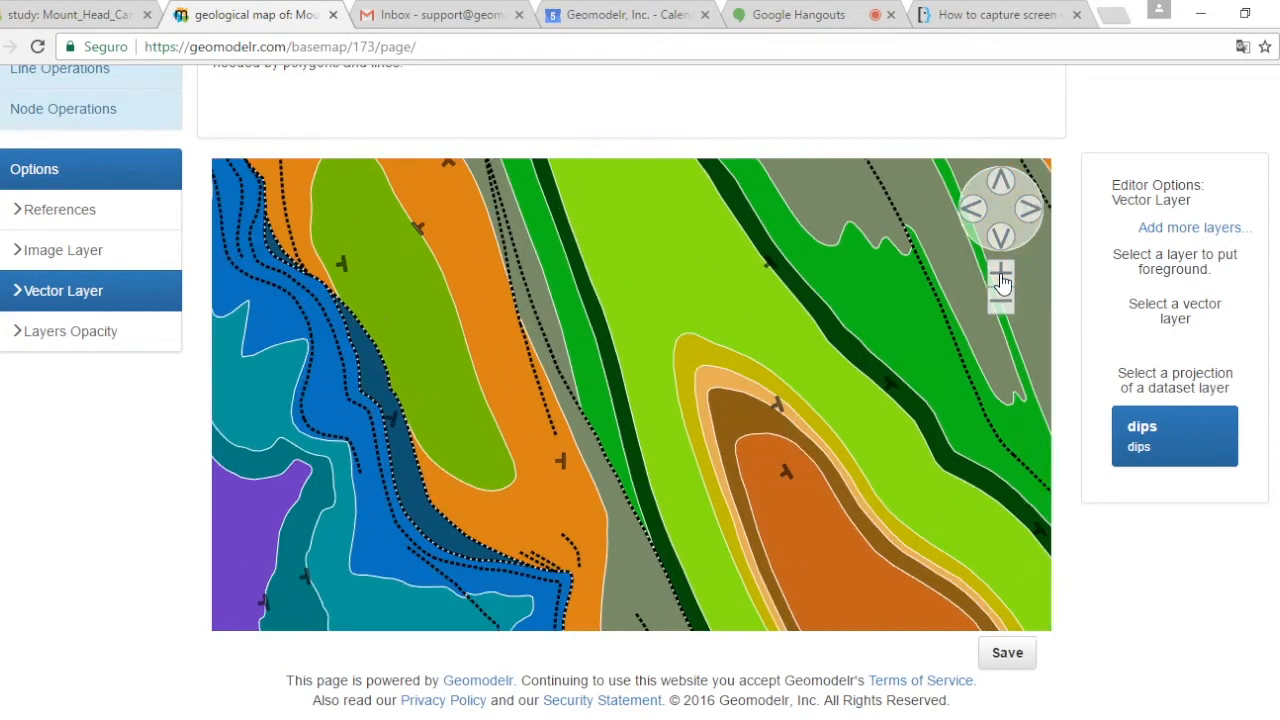
click(1029, 210)
click(1029, 210)
click(1029, 210)
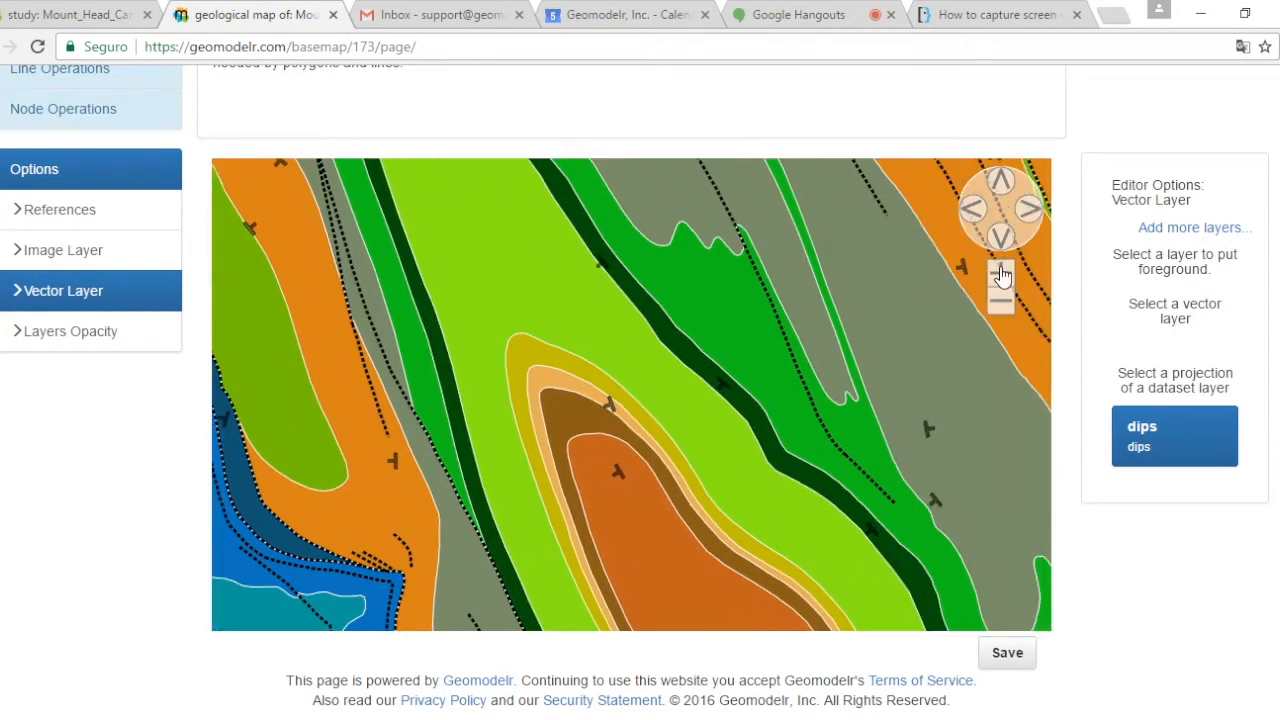
click(1001, 275)
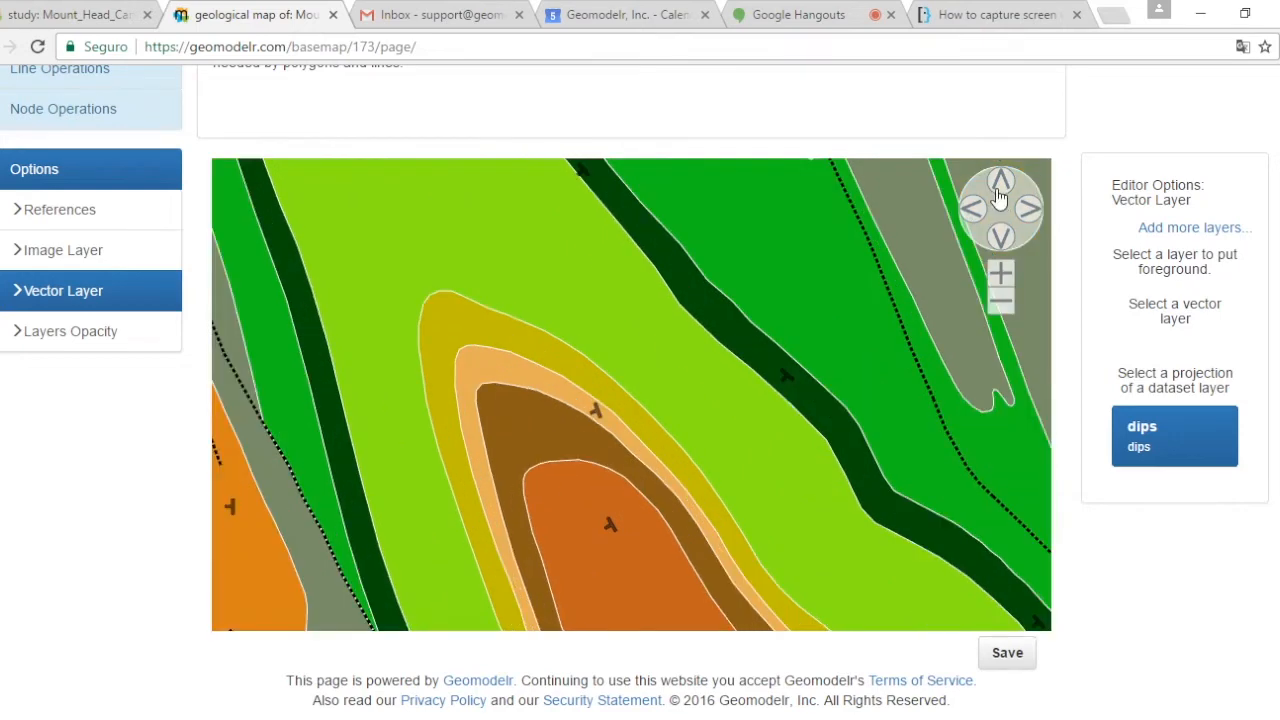
click(999, 195)
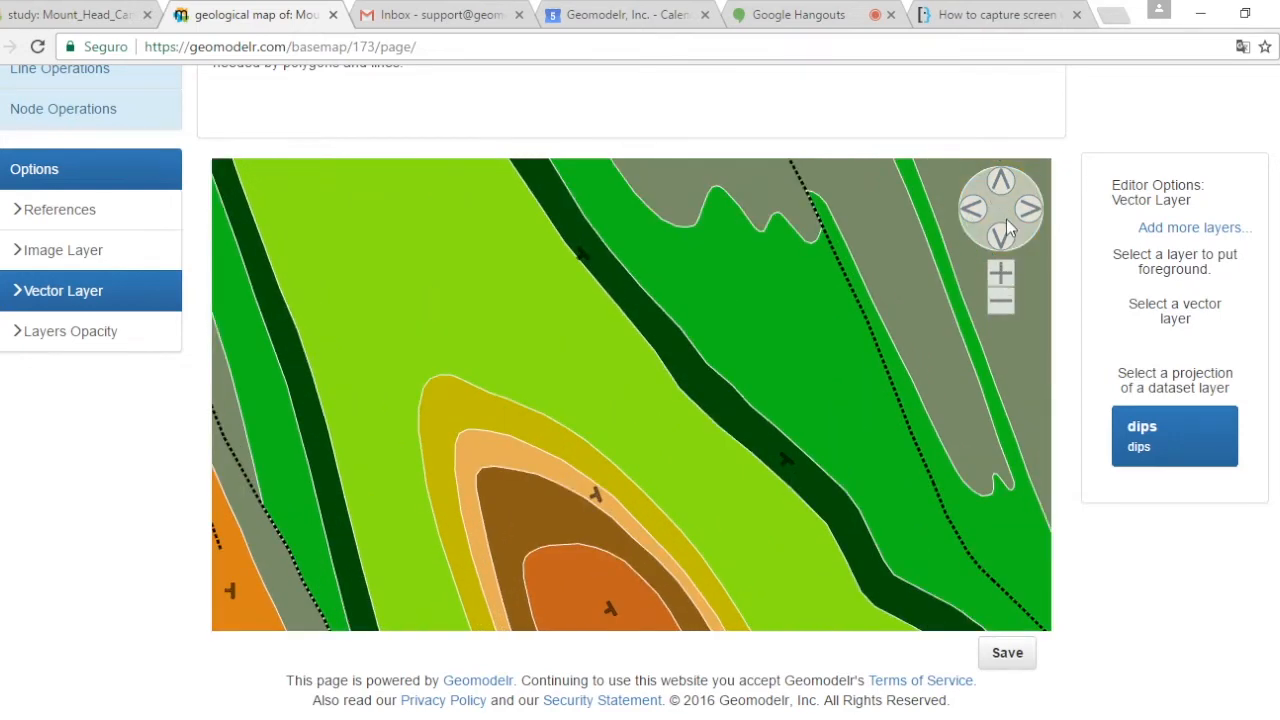
- Examine the distribution of the dip symbols over the map's full extent and in a moderately enlarged view
click(1008, 189)
click(1001, 302)
click(1001, 302)
click(1001, 302)
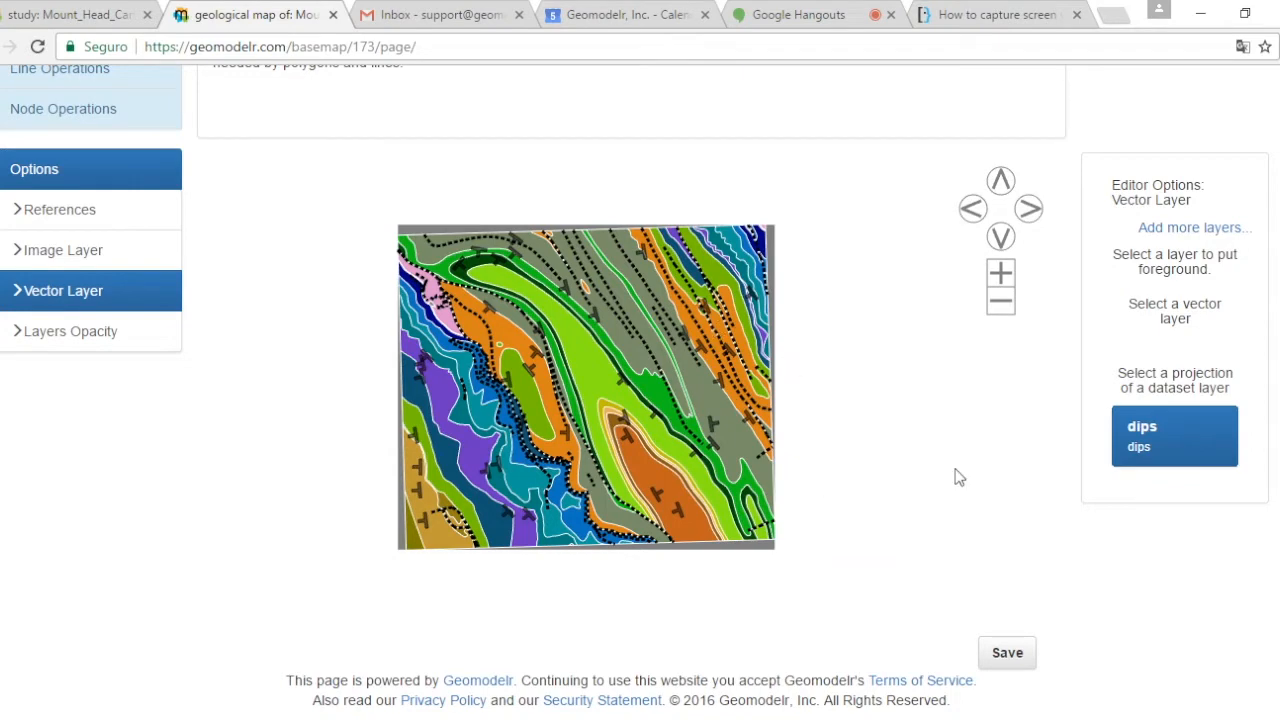
scroll(644, 422, up, 1)
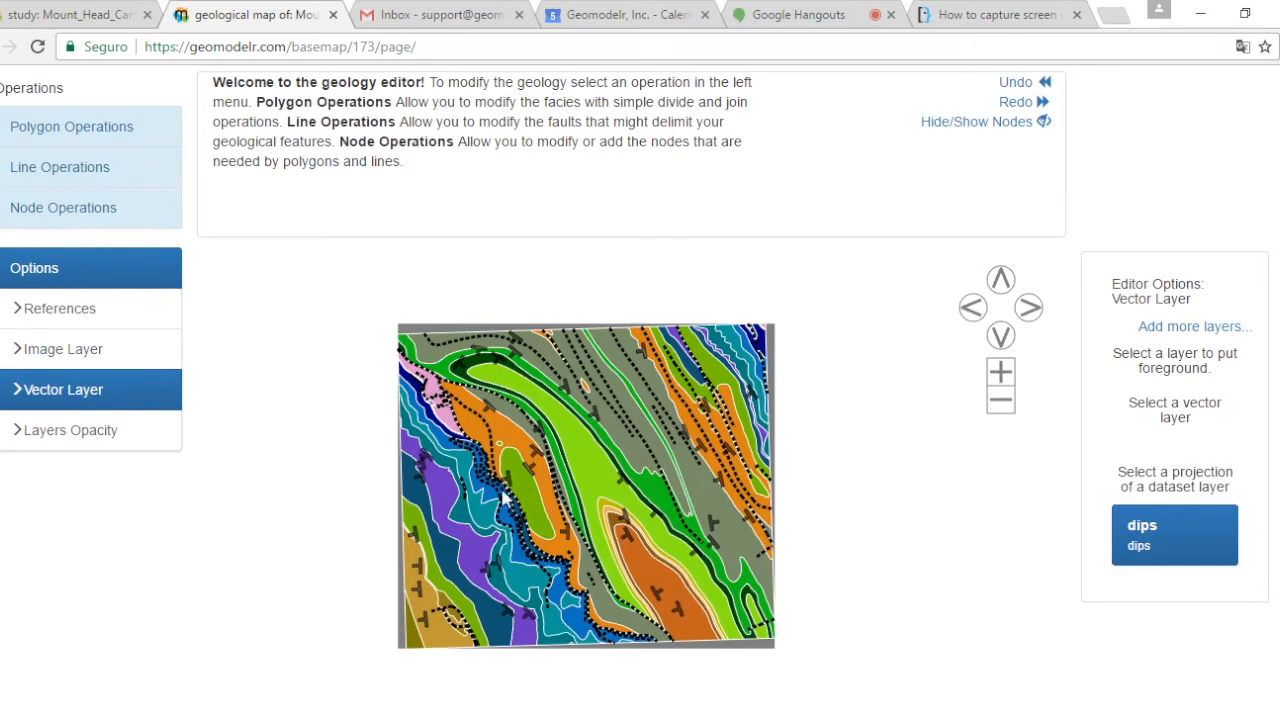
scroll(884, 376, up, 1)
scroll(886, 382, down, 3)
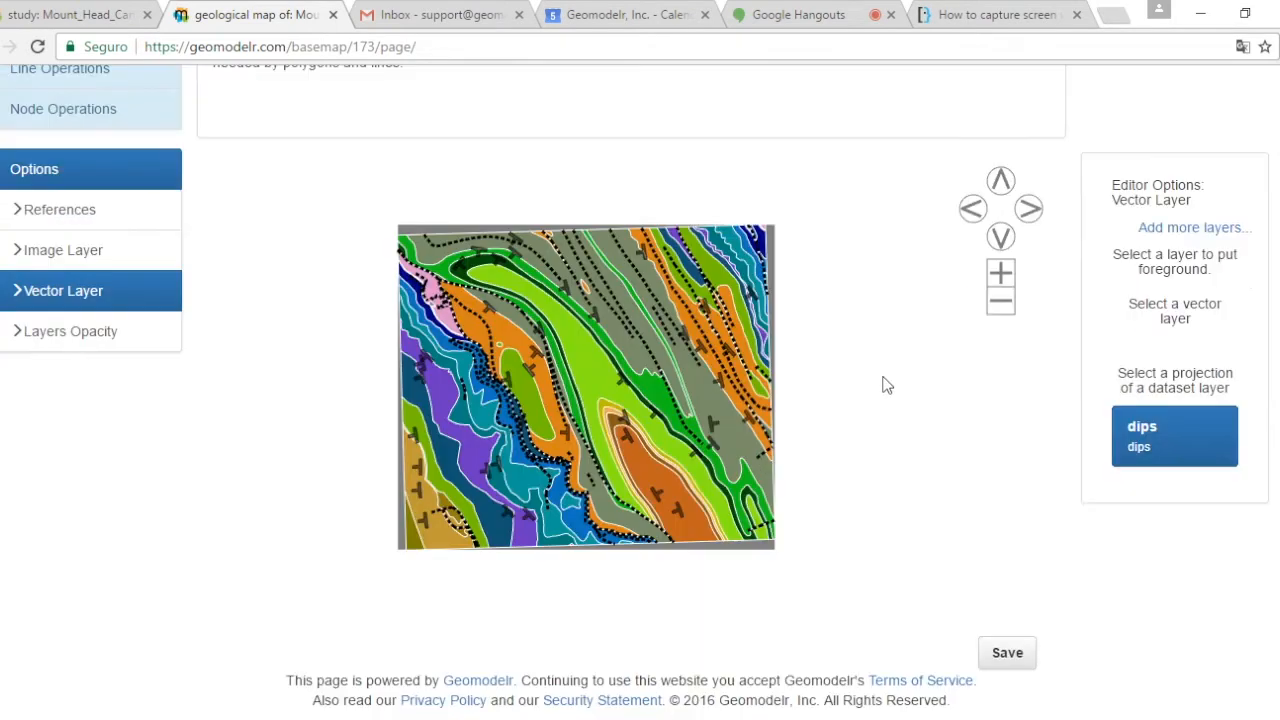
click(1004, 276)
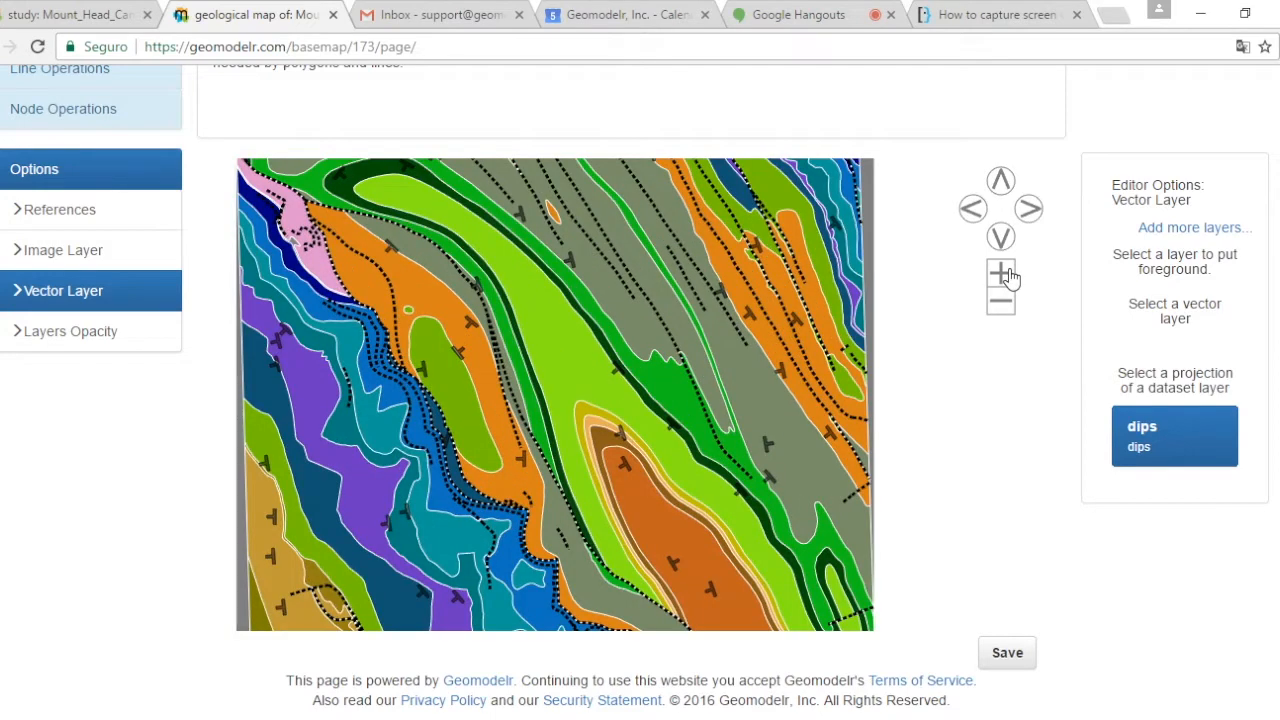
- Return to the Mount_Head_Canada study page and look over its datasets, model configuration and versions
scroll(1060, 400, up, 3)
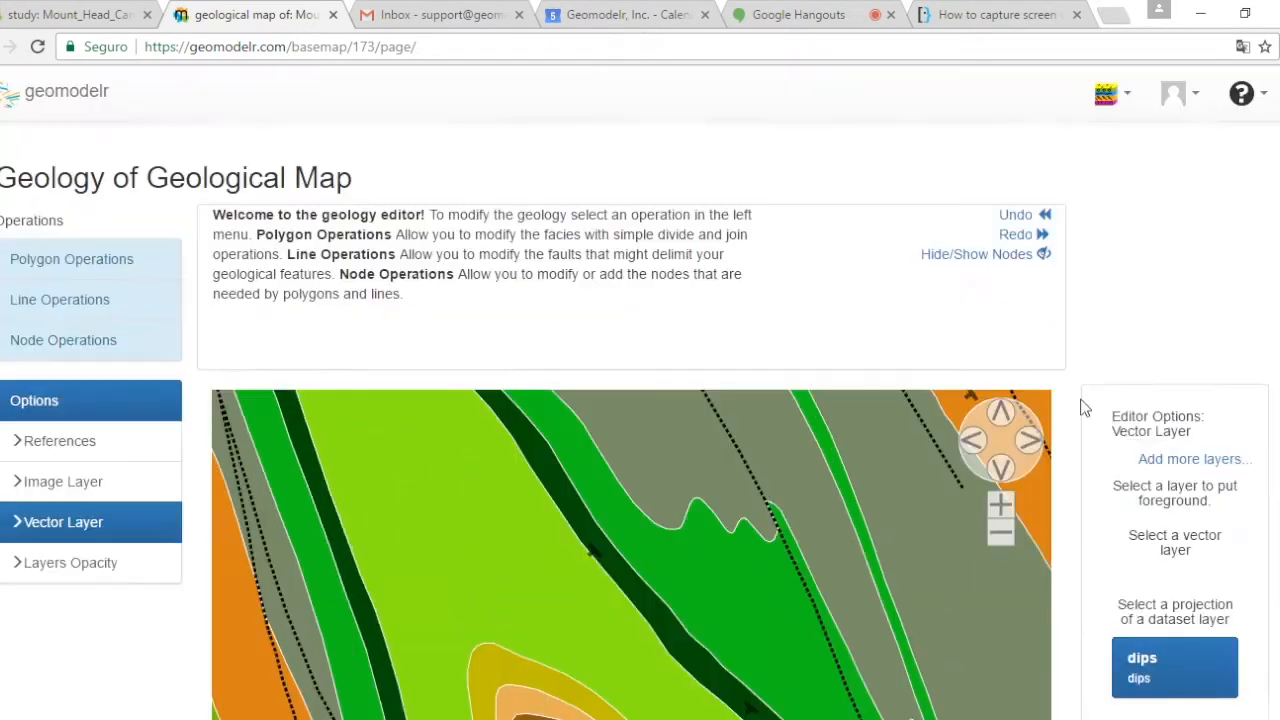
click(1104, 95)
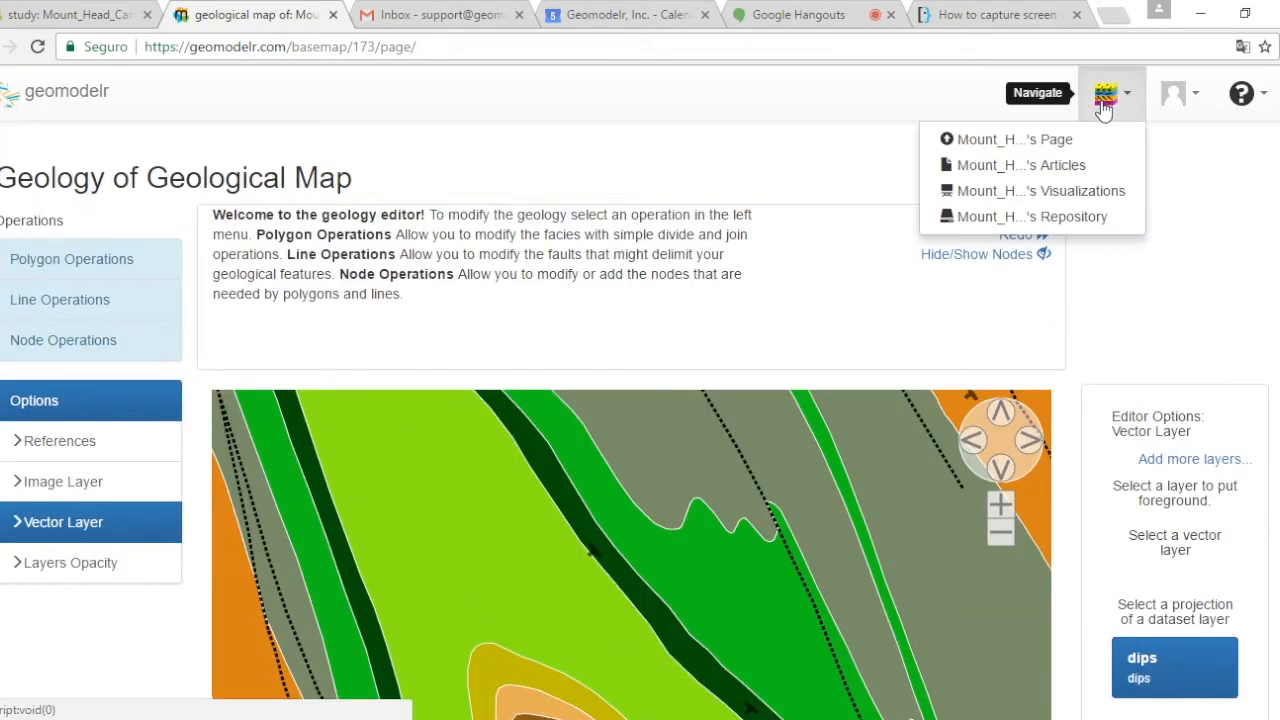
click(1019, 148)
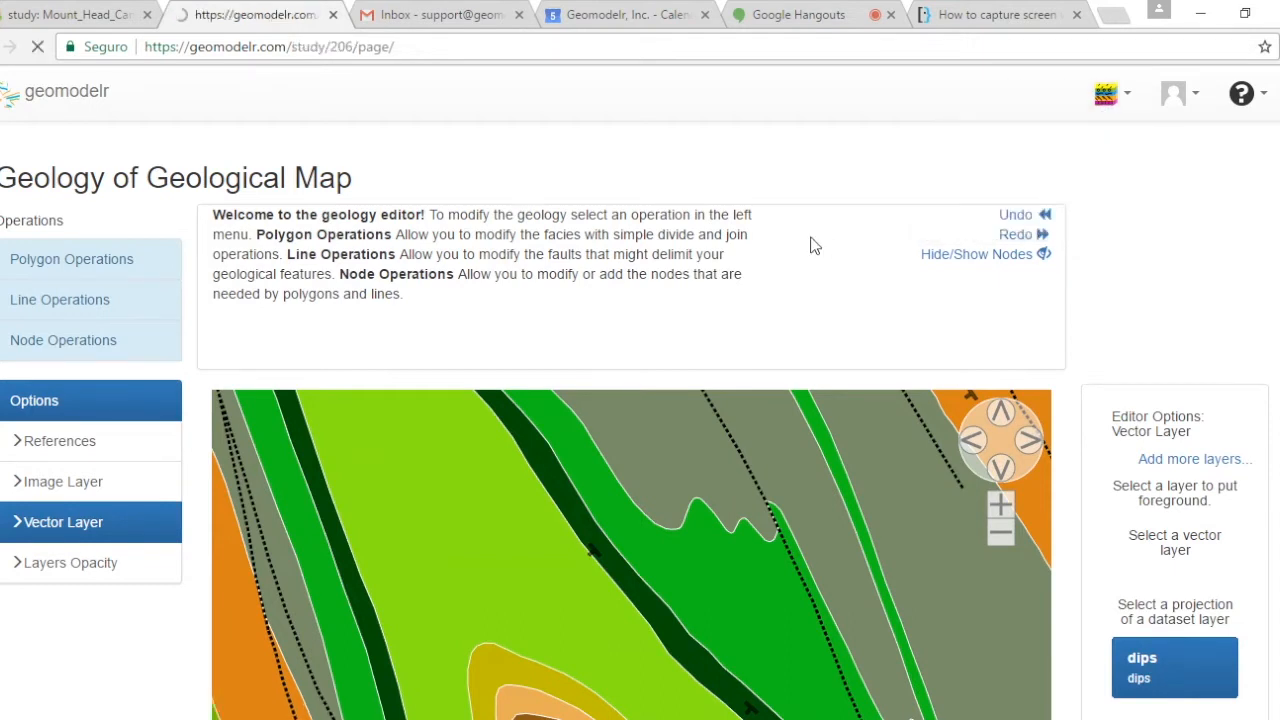
scroll(845, 452, down, 5)
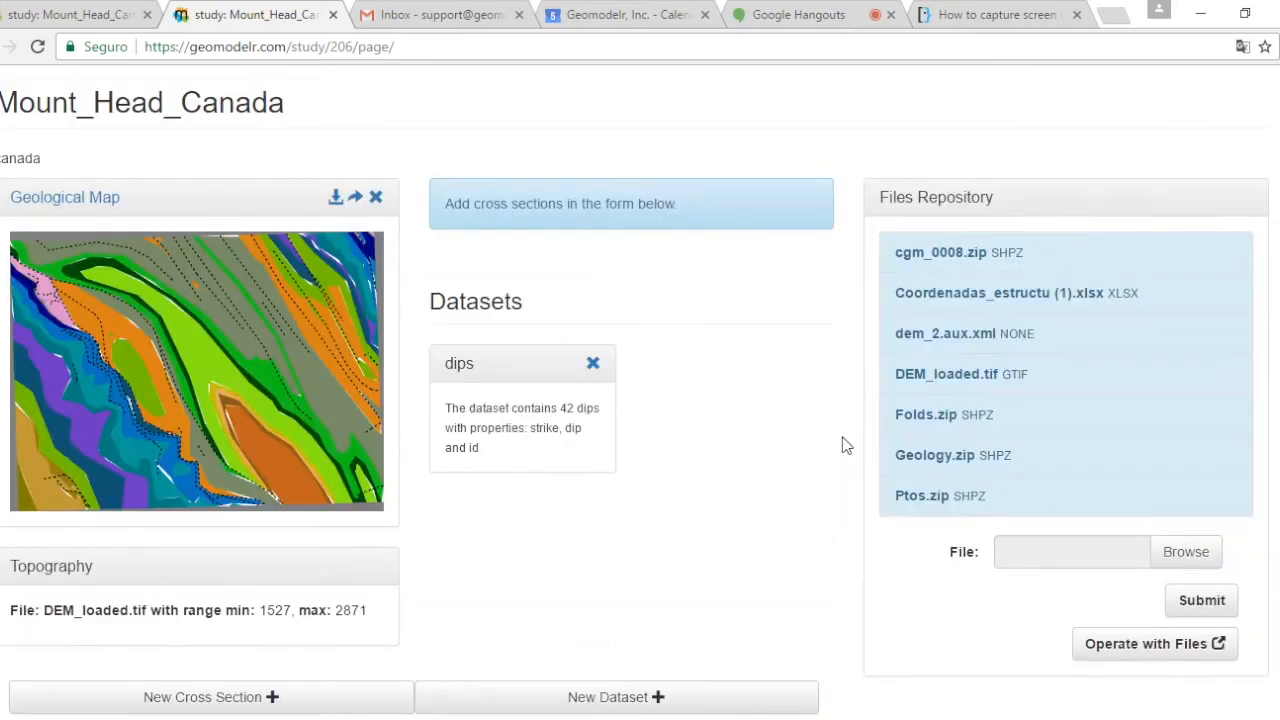
scroll(850, 445, down, 4)
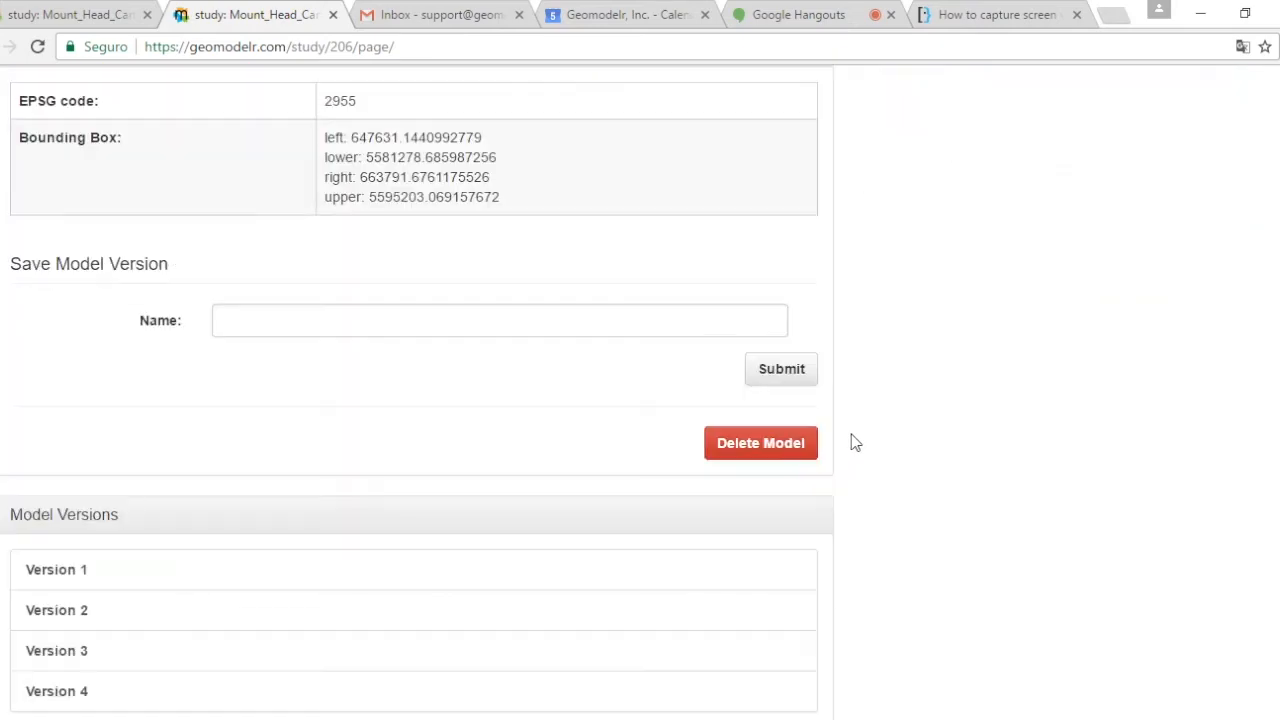
scroll(855, 443, up, 8)
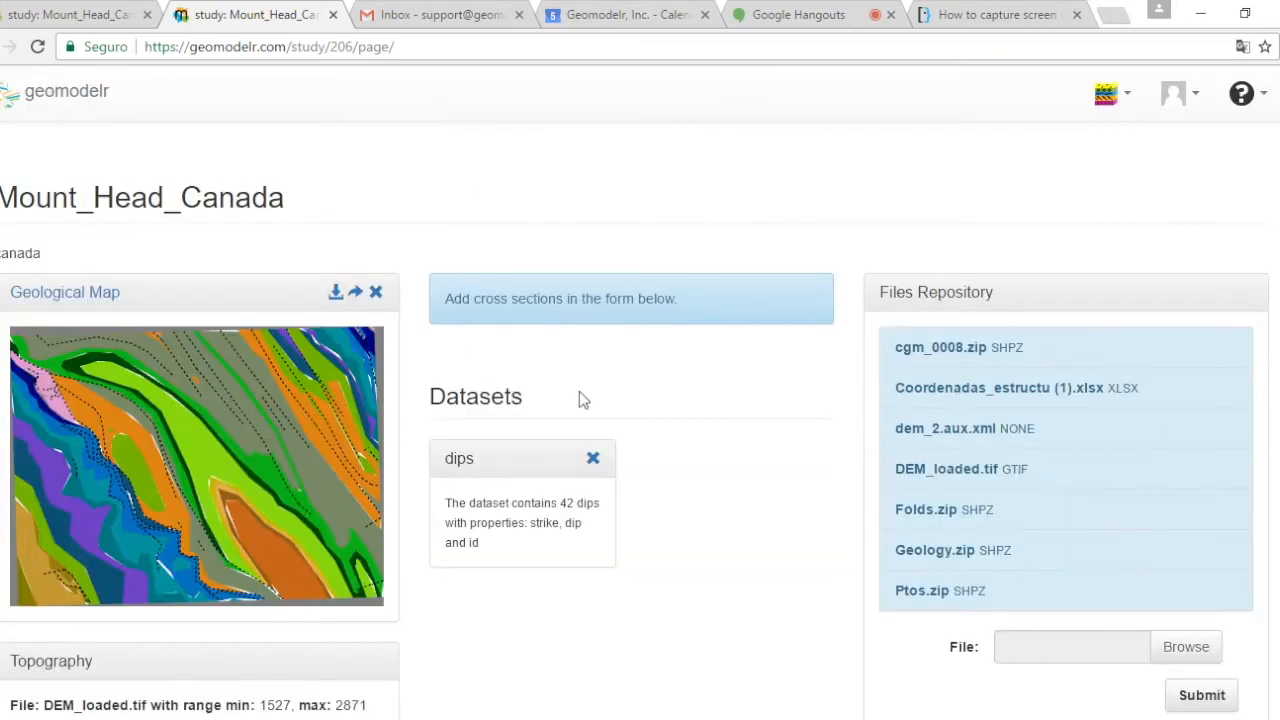
- Begin a new cross section named "A-A'" using the empty or interpolated option
scroll(579, 393, down, 3)
scroll(548, 397, down, 1)
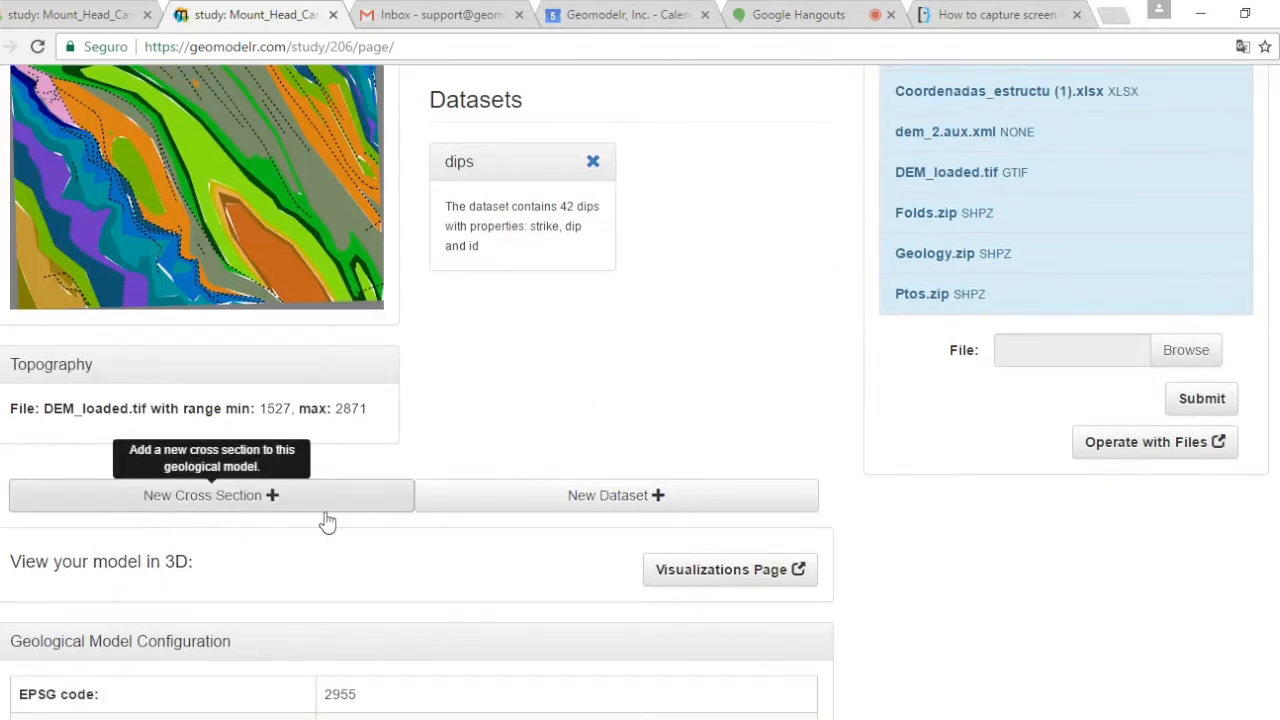
click(326, 520)
scroll(928, 463, down, 3)
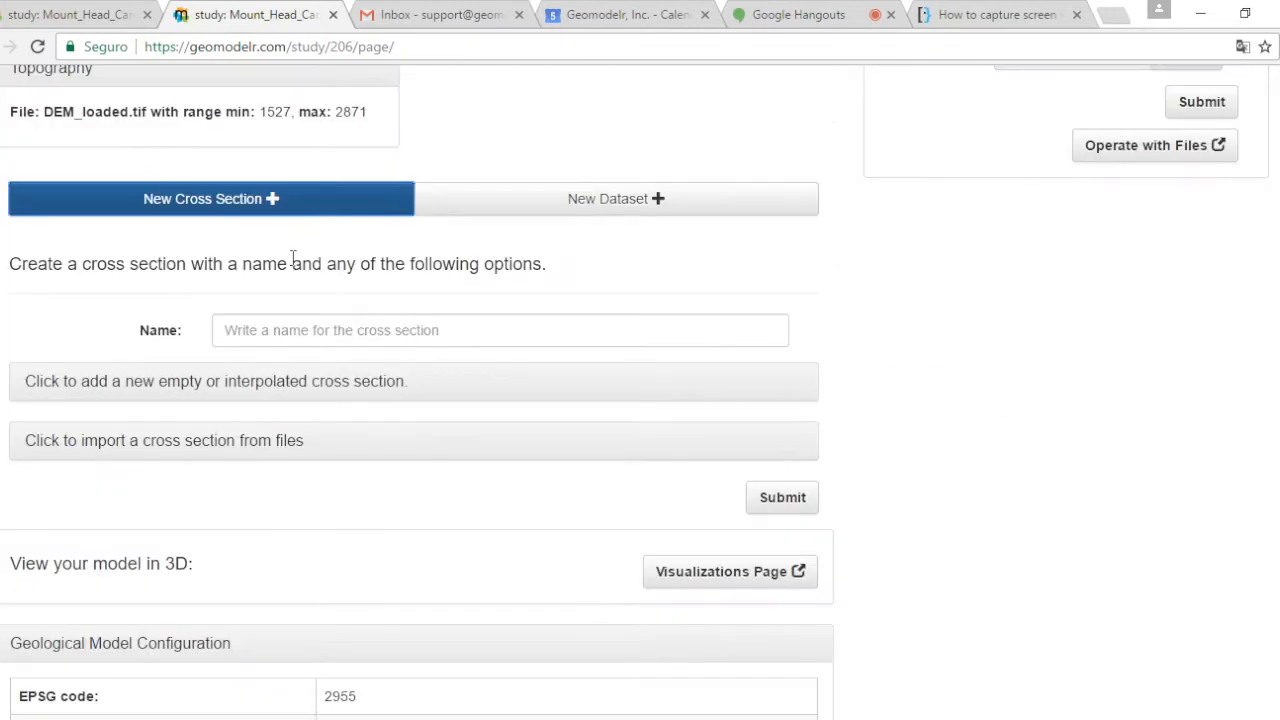
click(324, 331)
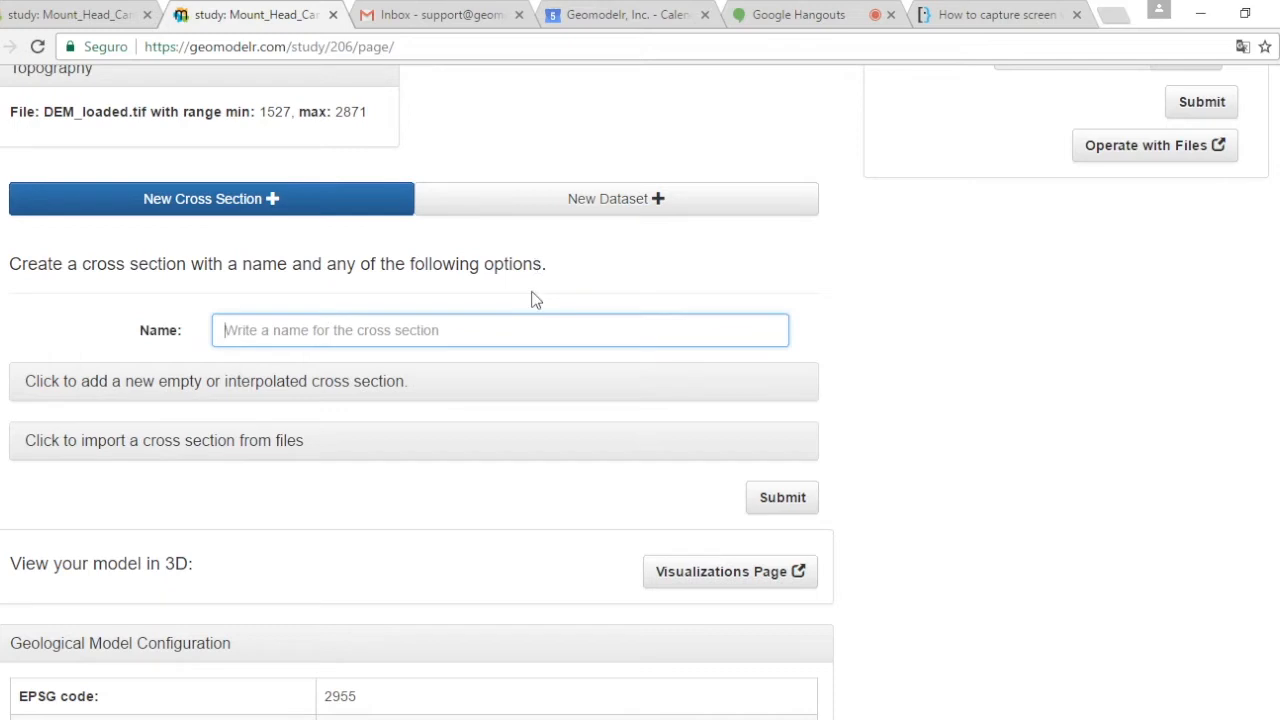
text(A)
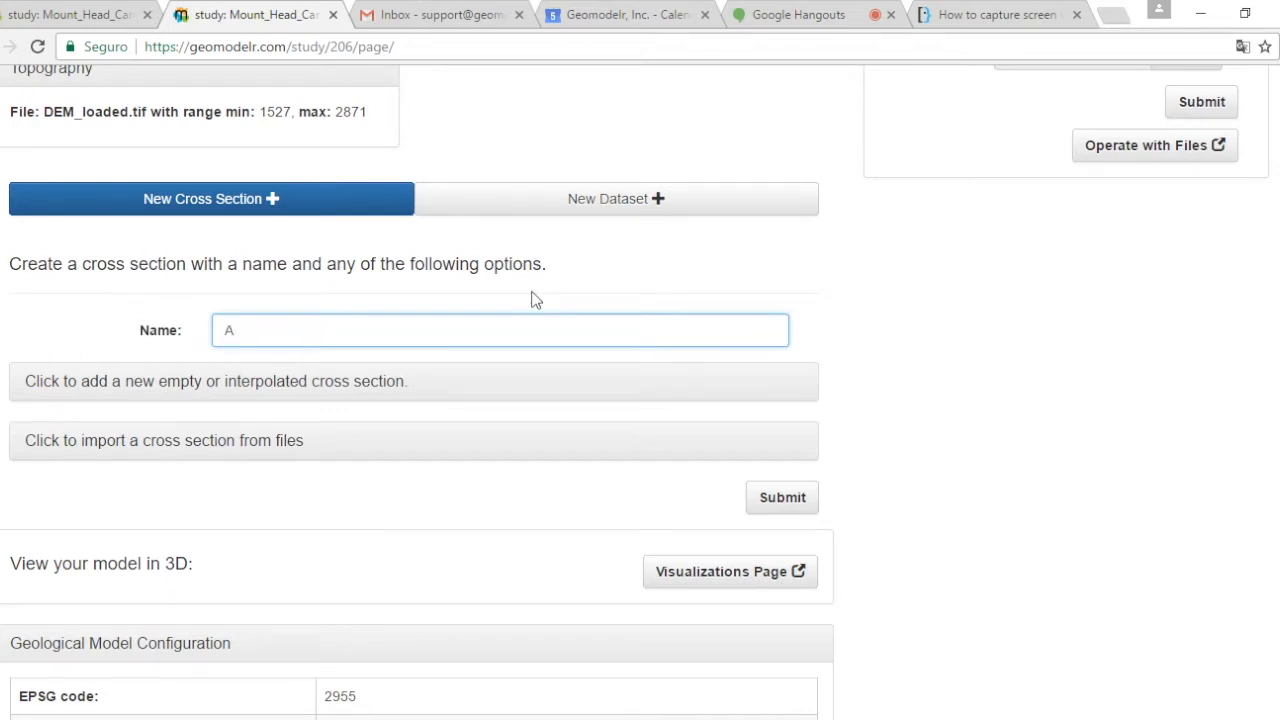
text(-A')
click(355, 370)
scroll(1046, 431, down, 2)
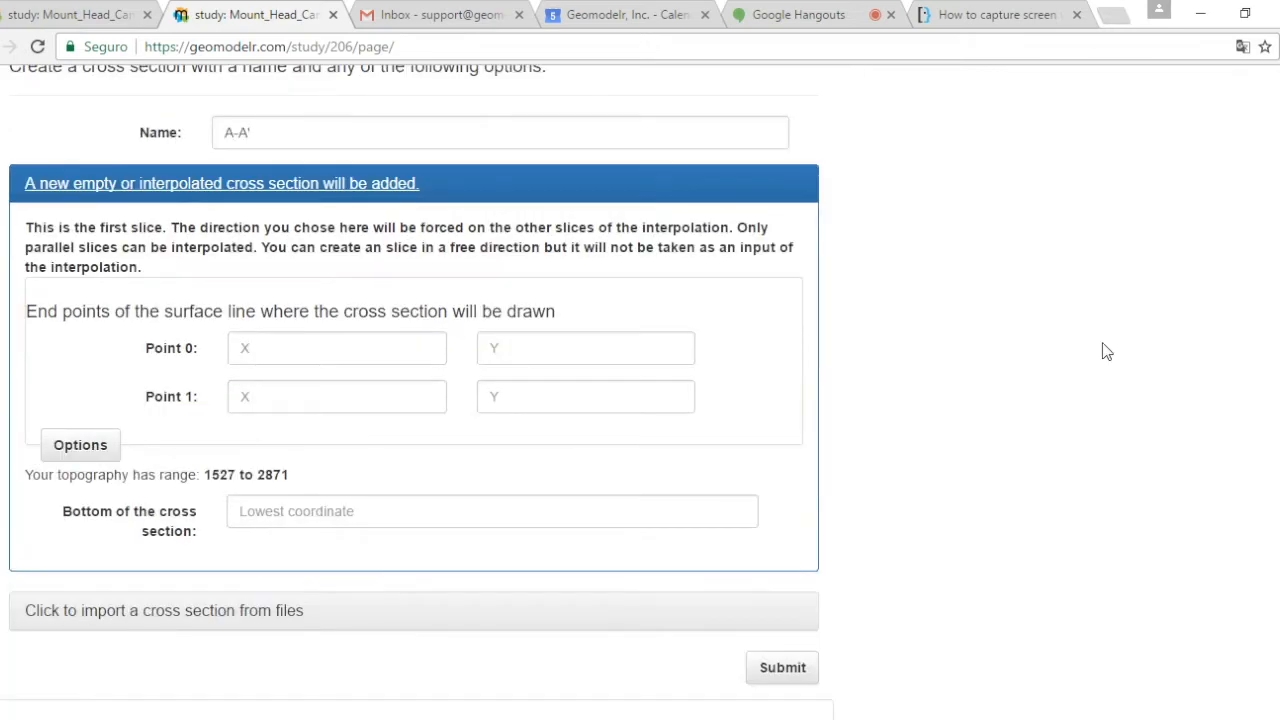
- Fit the whole geological map in the cross section form's view and display the dips projection over it
scroll(1026, 434, down, 2)
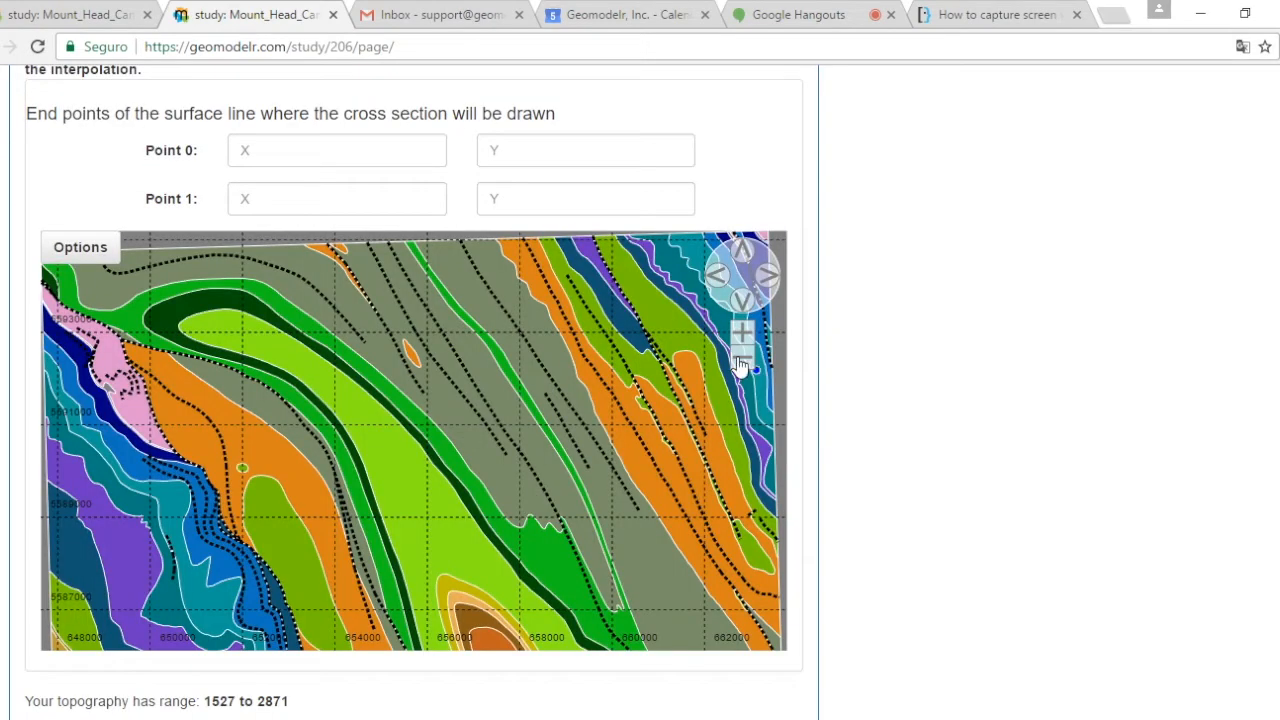
click(740, 360)
click(742, 302)
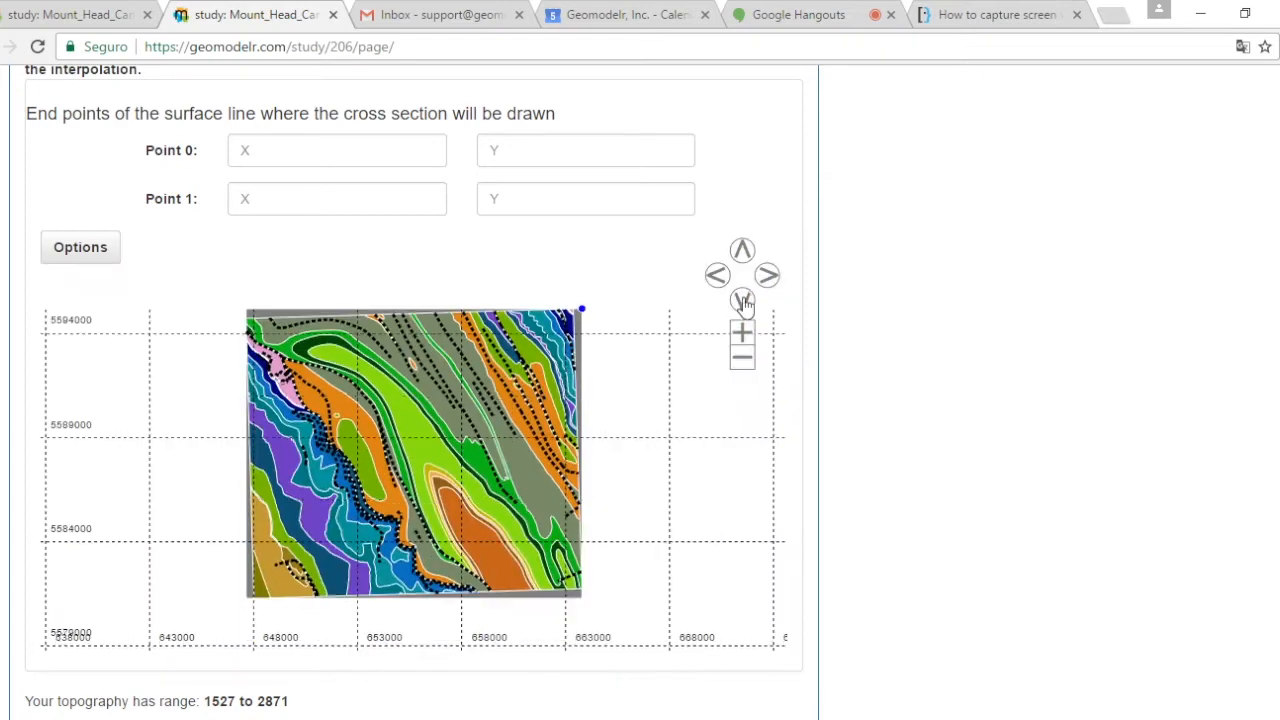
click(742, 302)
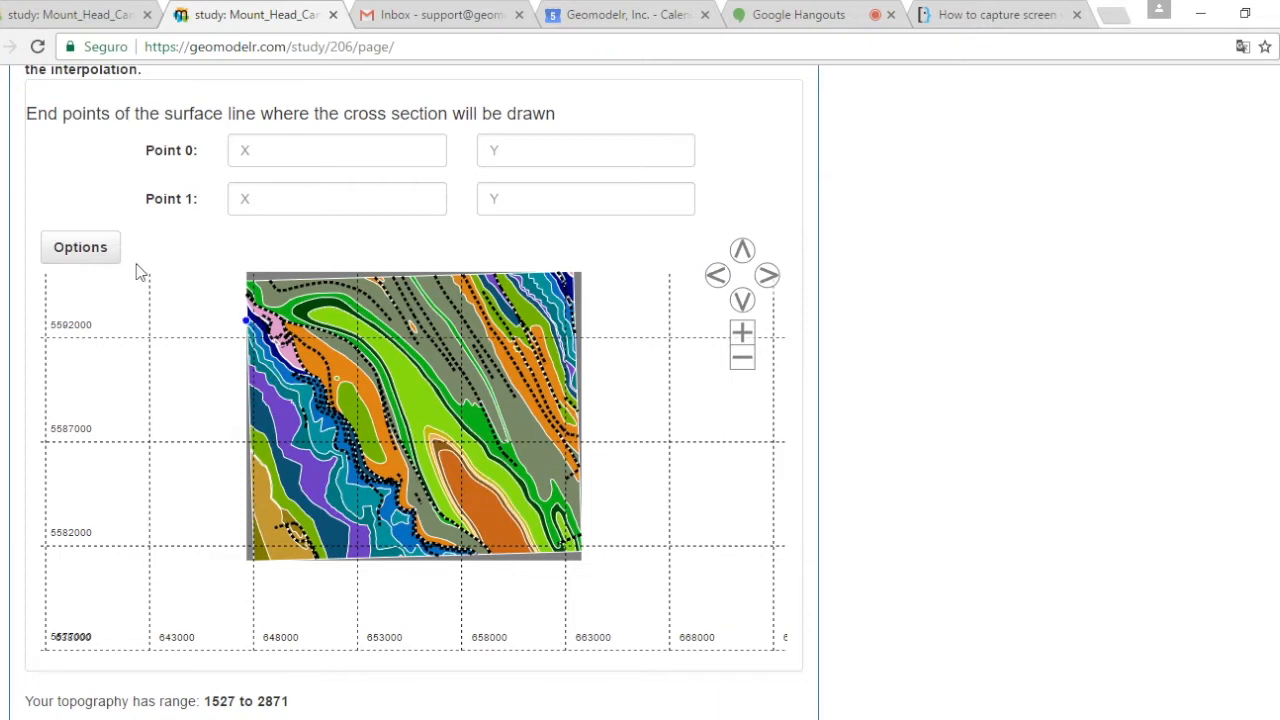
click(80, 247)
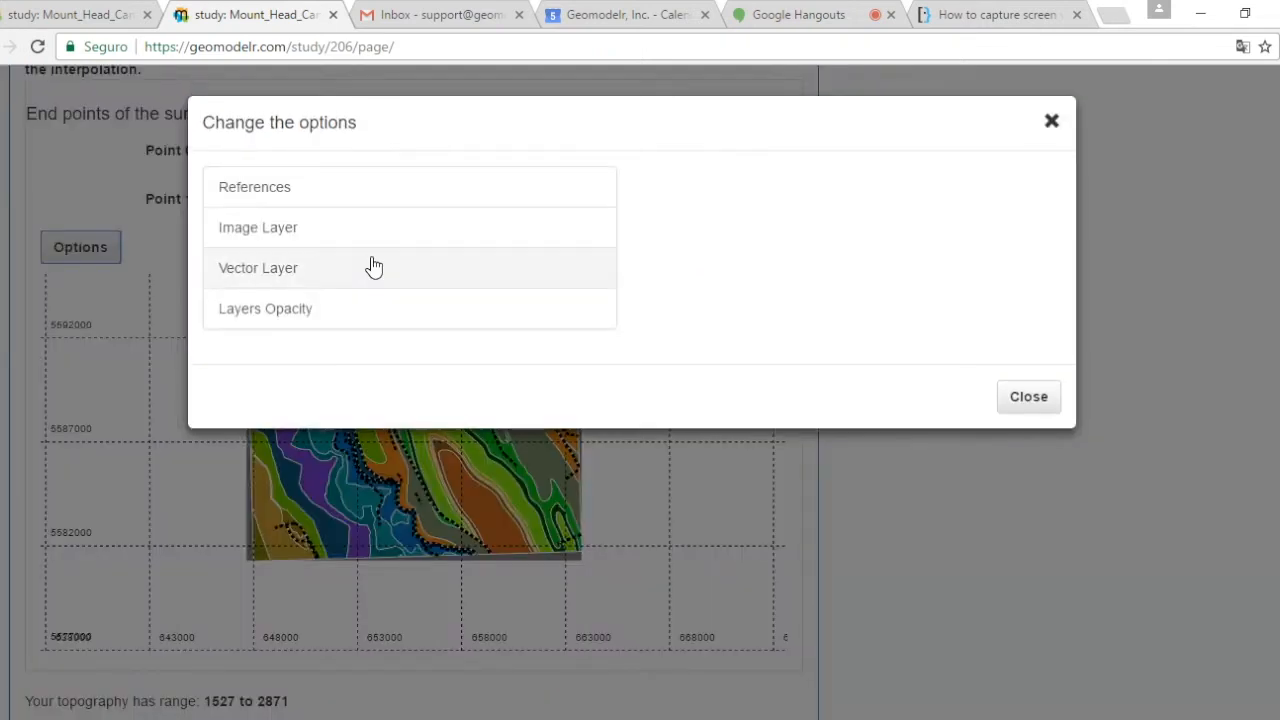
click(376, 270)
click(740, 387)
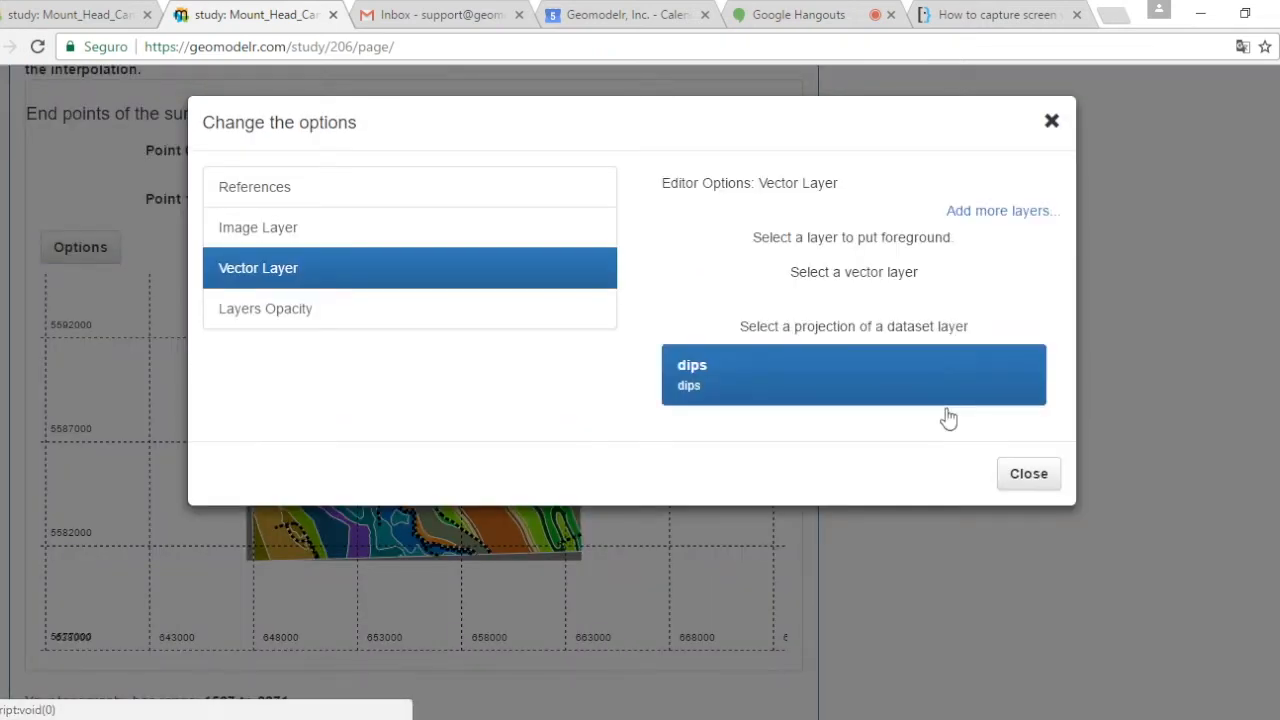
click(1032, 482)
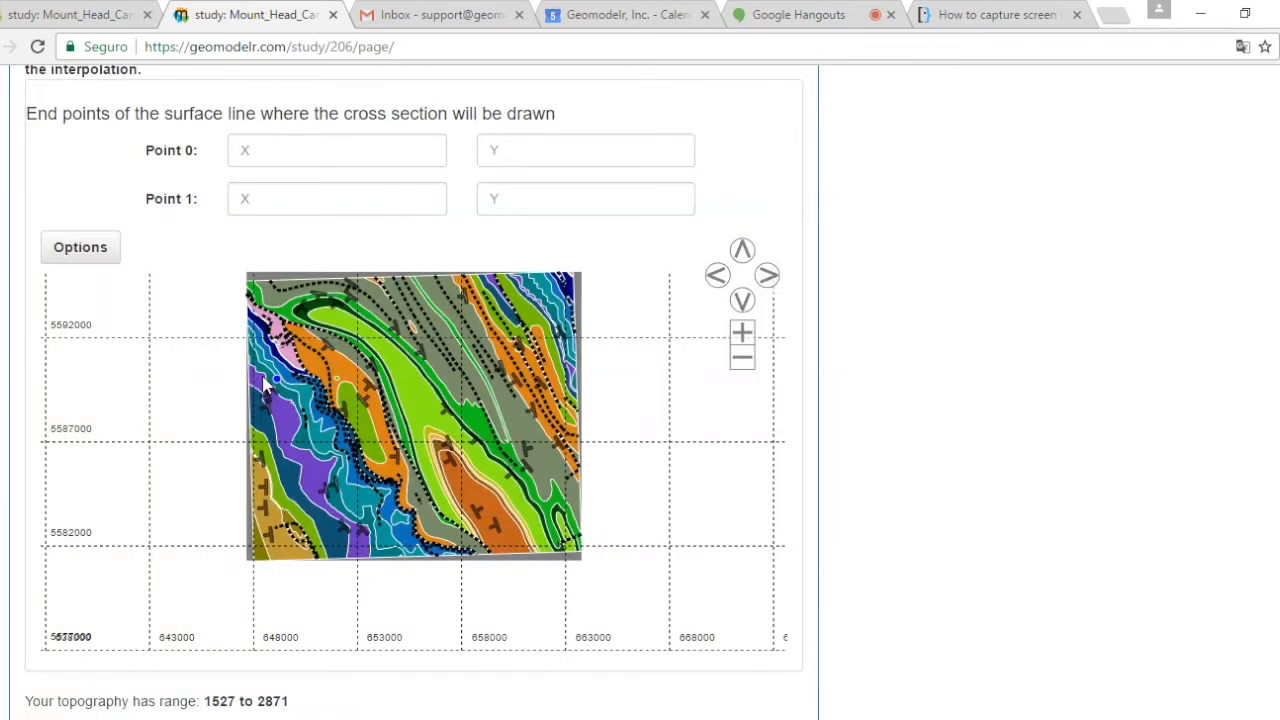
- Define the section's surface line on the map from about (648215, 5589509) to about (659056, 5594551), crossing the northwestern structures
click(258, 393)
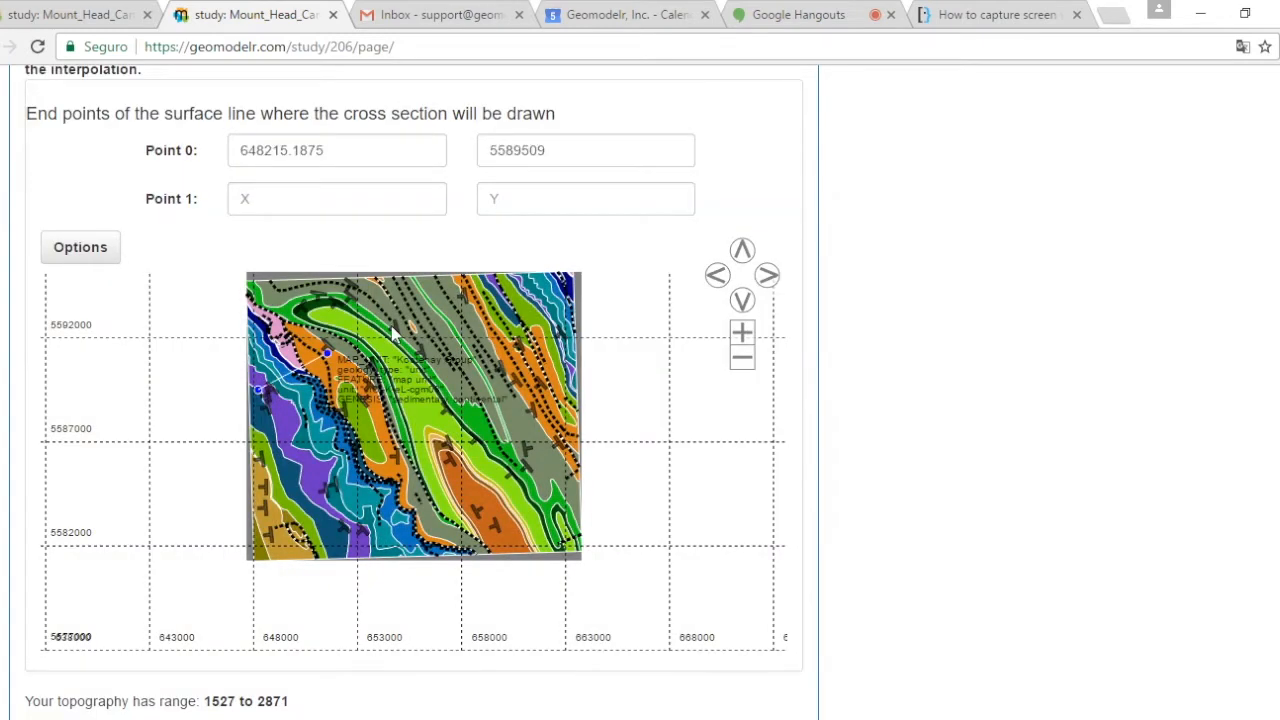
click(468, 293)
scroll(1150, 470, up, 2)
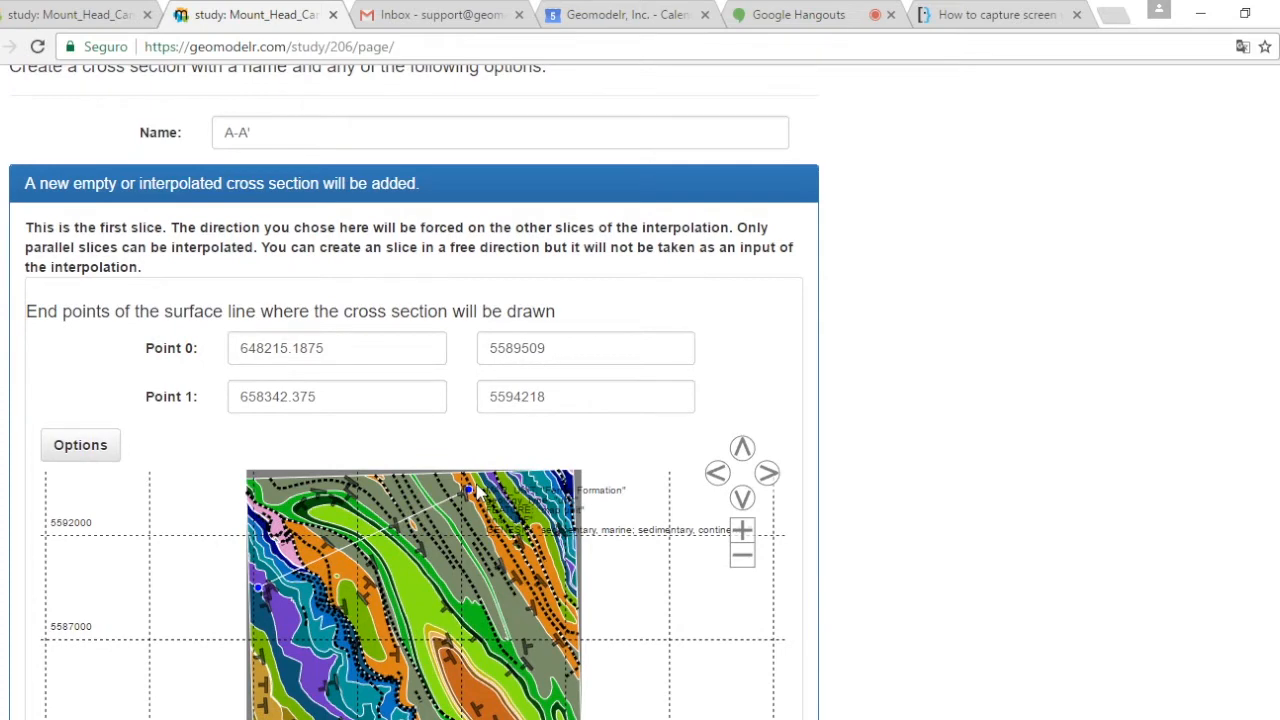
click(483, 485)
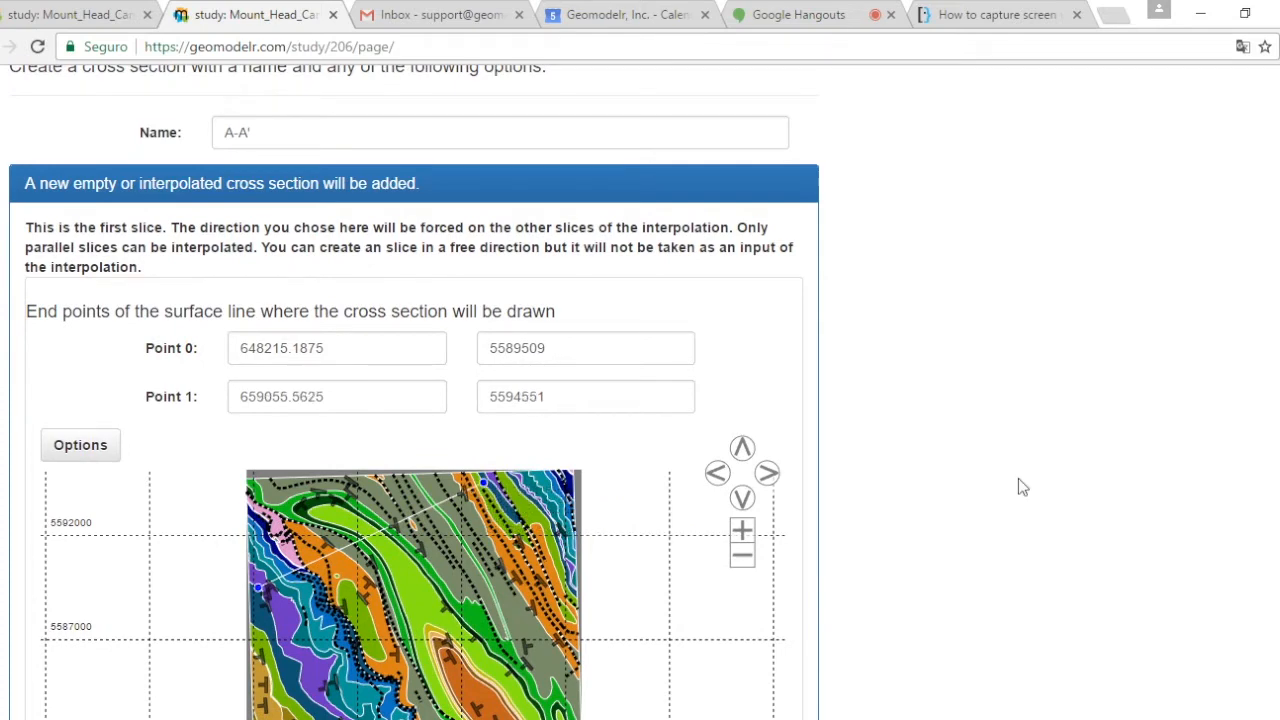
scroll(1026, 452, down, 2)
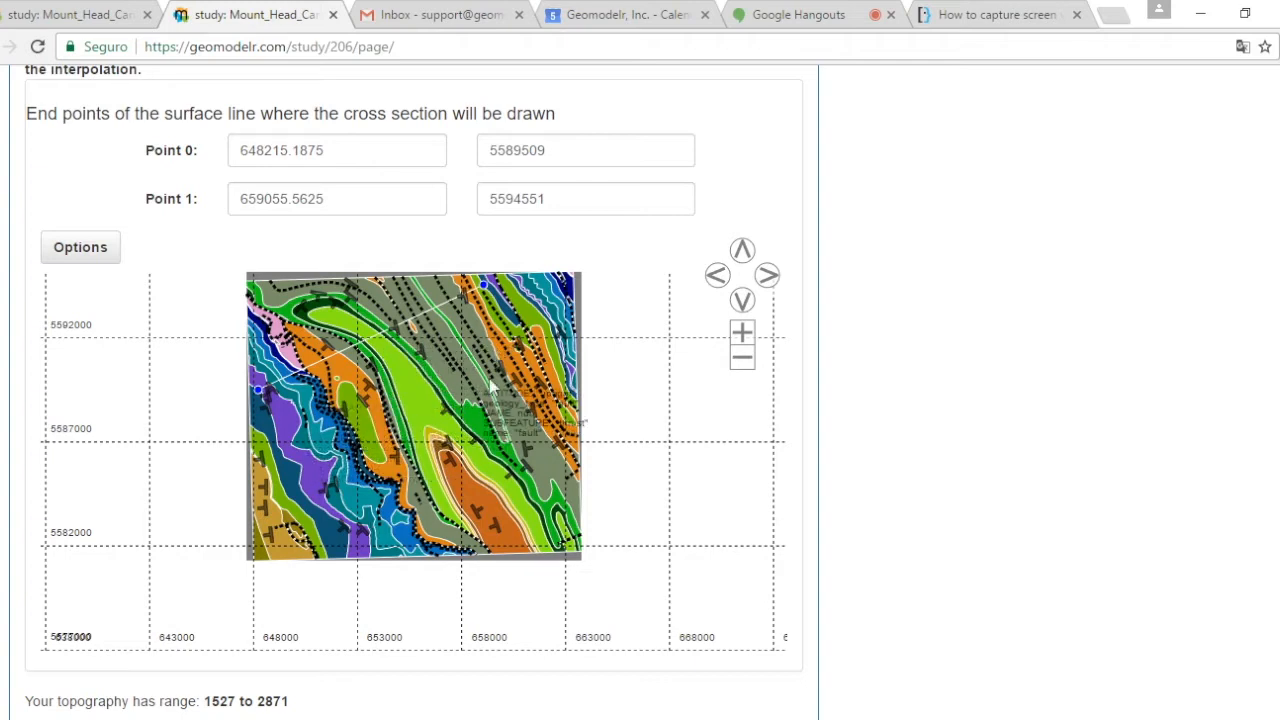
scroll(958, 400, up, 2)
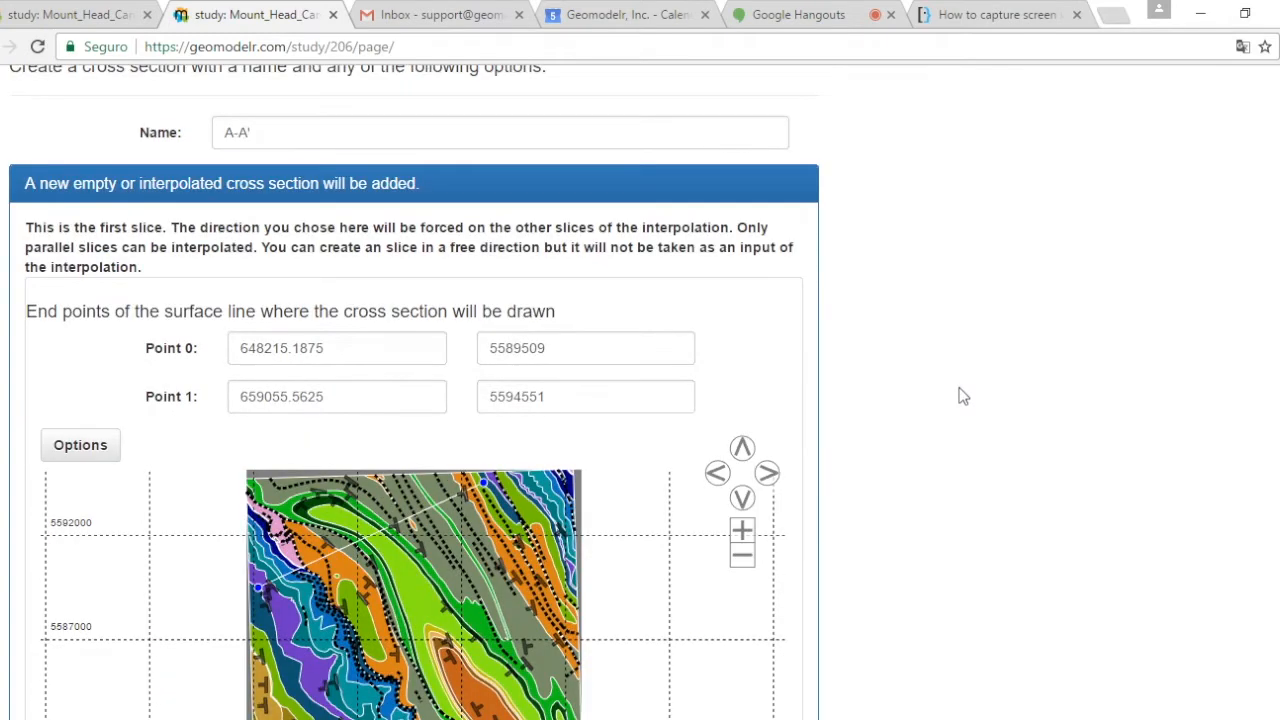
scroll(958, 396, up, 4)
- Set the bottom of the cross section to -500 and submit the A-A' section
scroll(958, 396, down, 7)
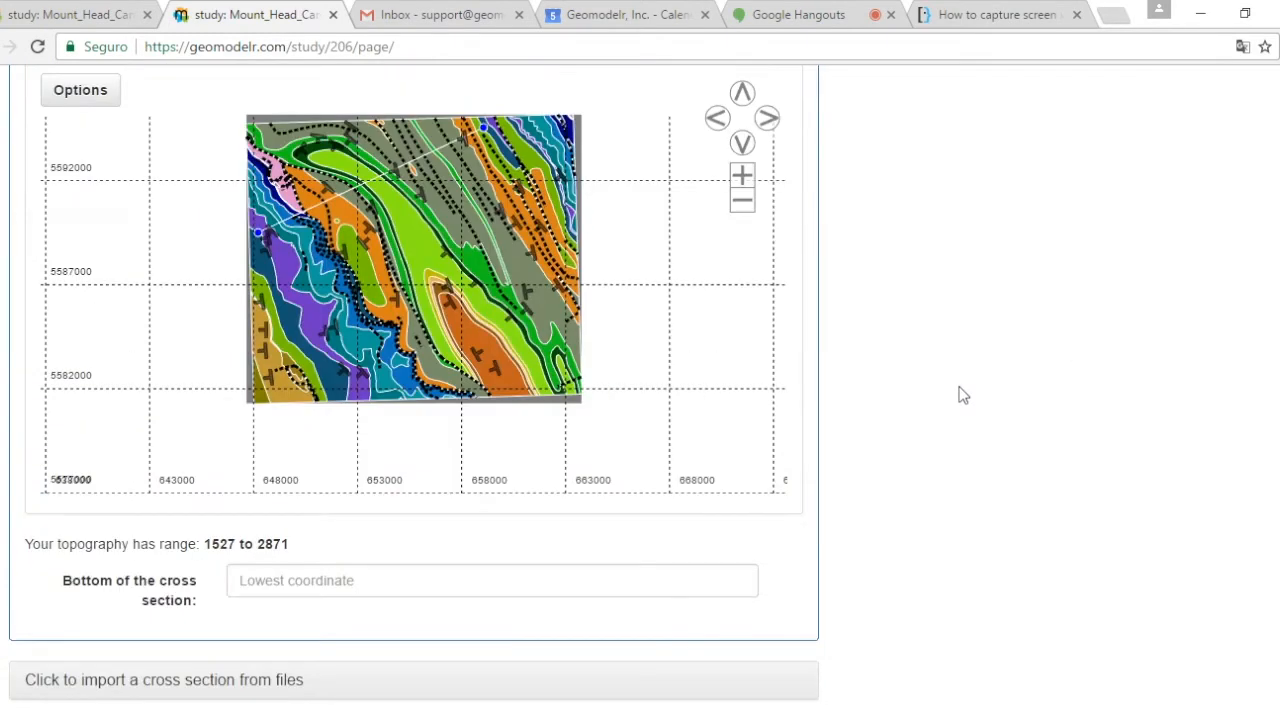
scroll(958, 396, down, 1)
click(340, 445)
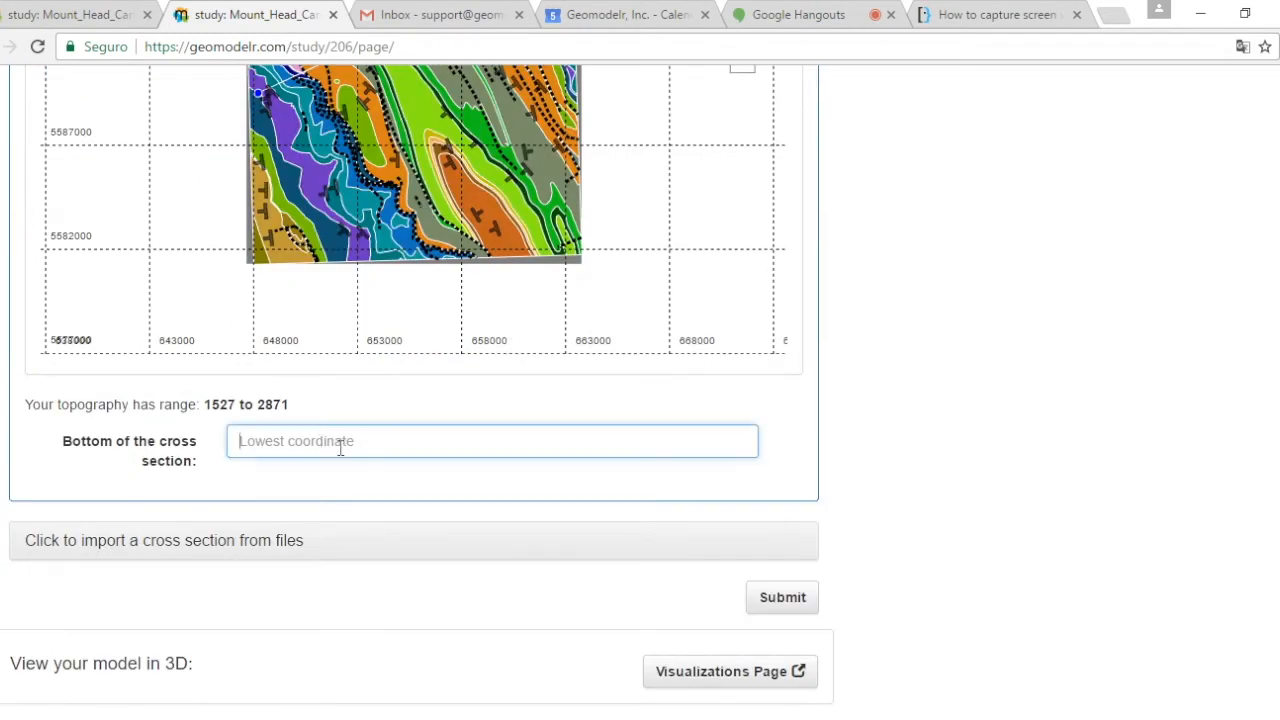
text(-)
text(-500)
click(256, 445)
key(BackSpace)
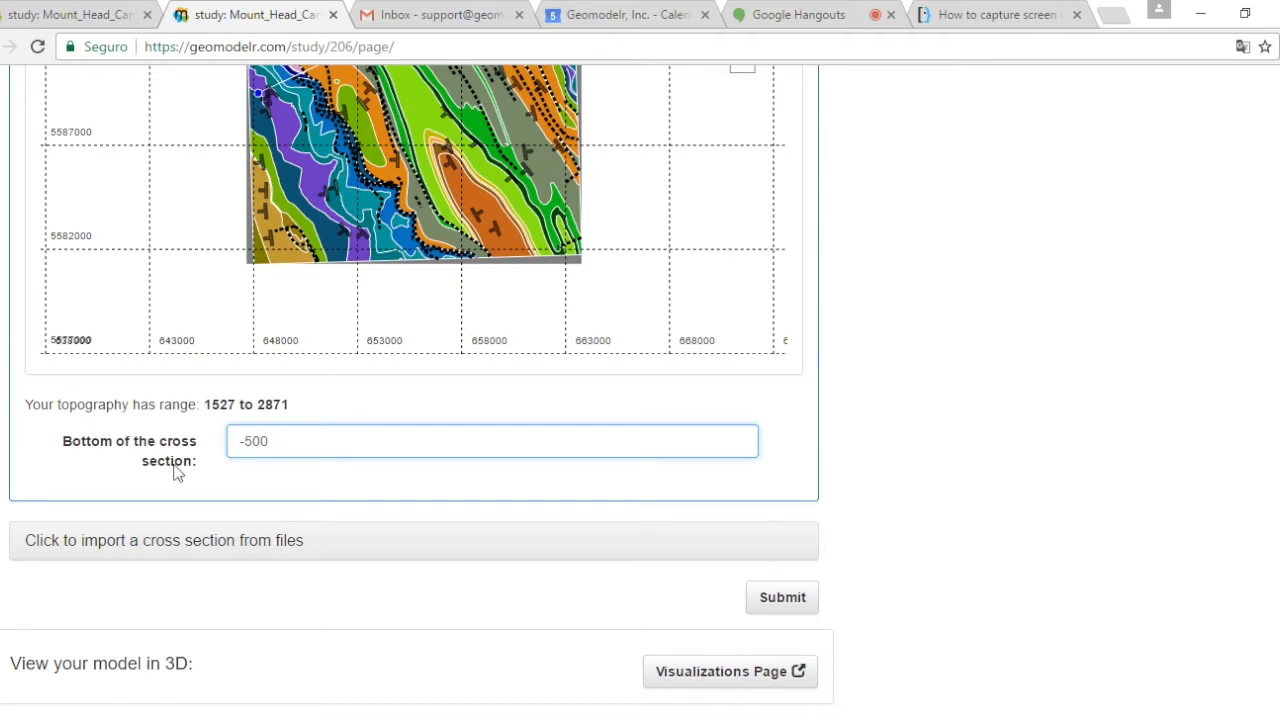
scroll(1006, 486, down, 1)
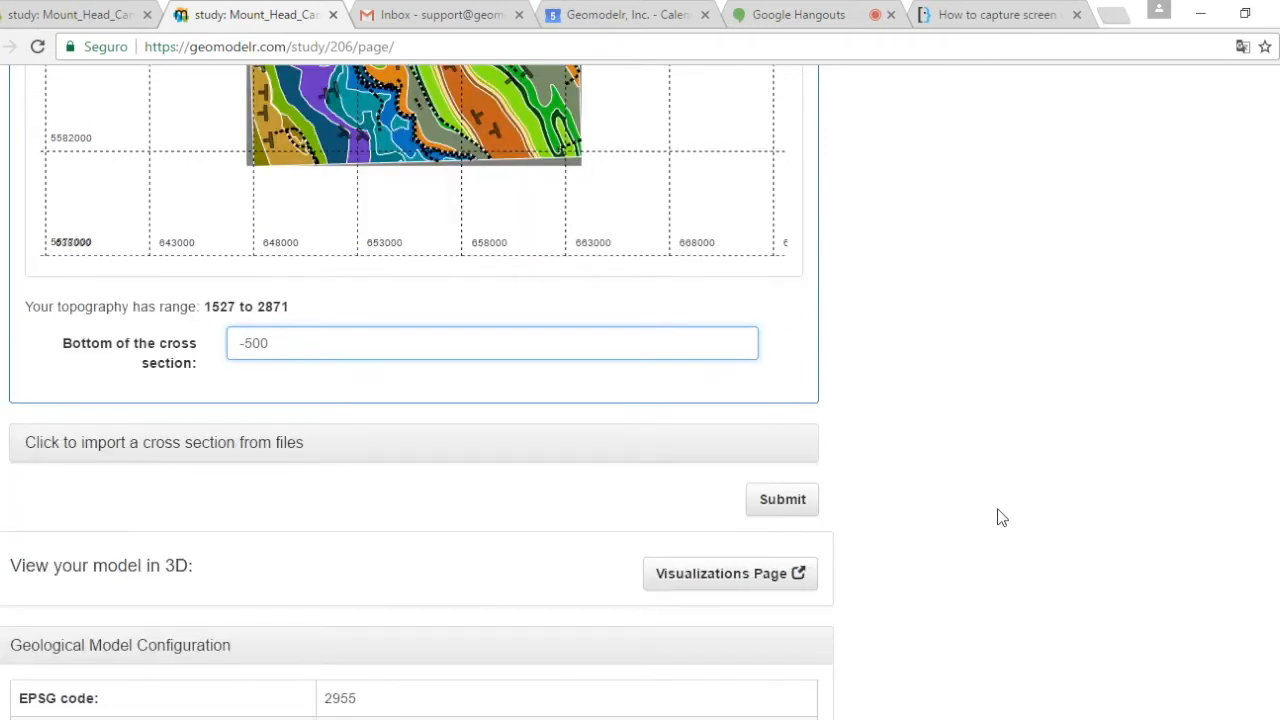
click(801, 500)
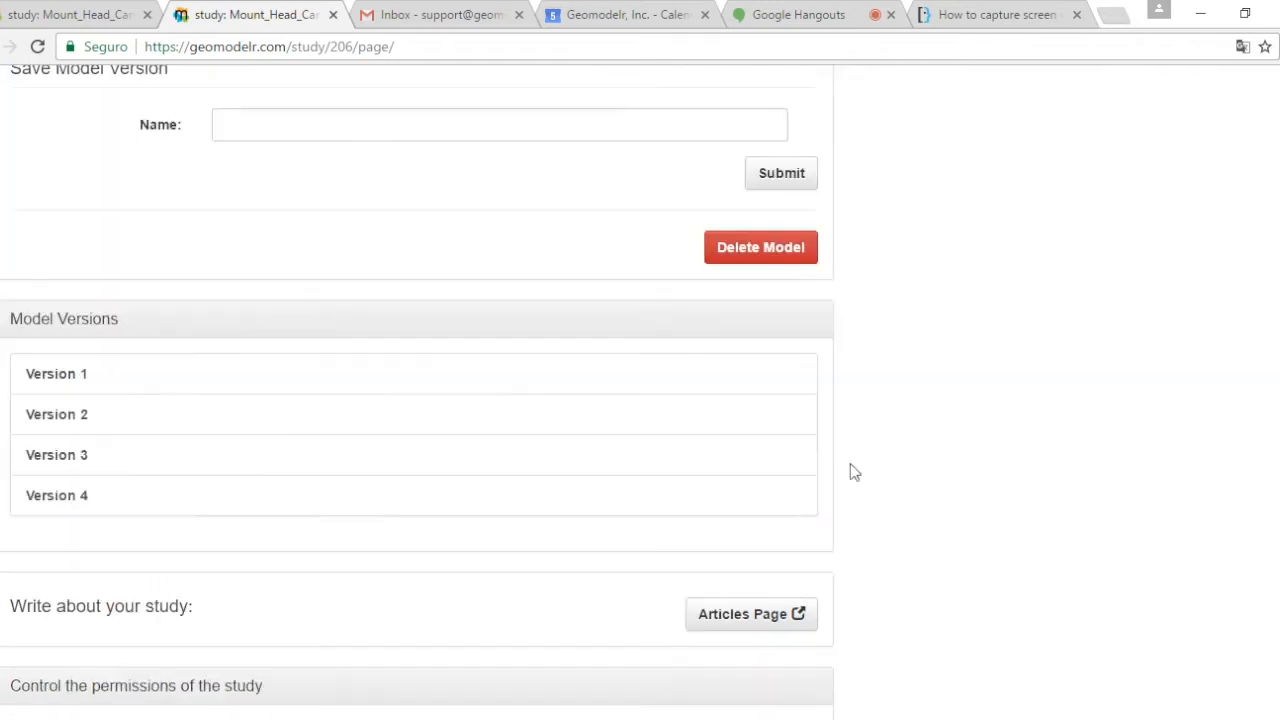
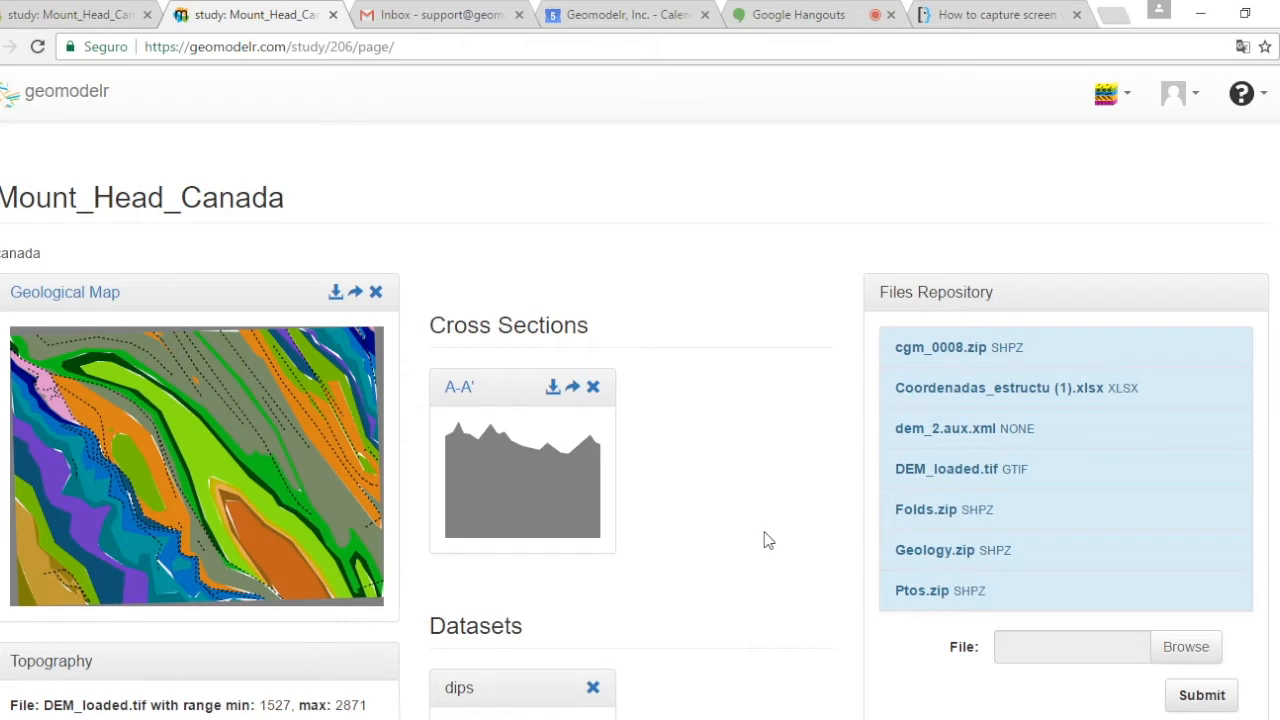
- Open cross section A-A' in the geology editor in a separate browser tab and bring its full profile into view
right_click(465, 390)
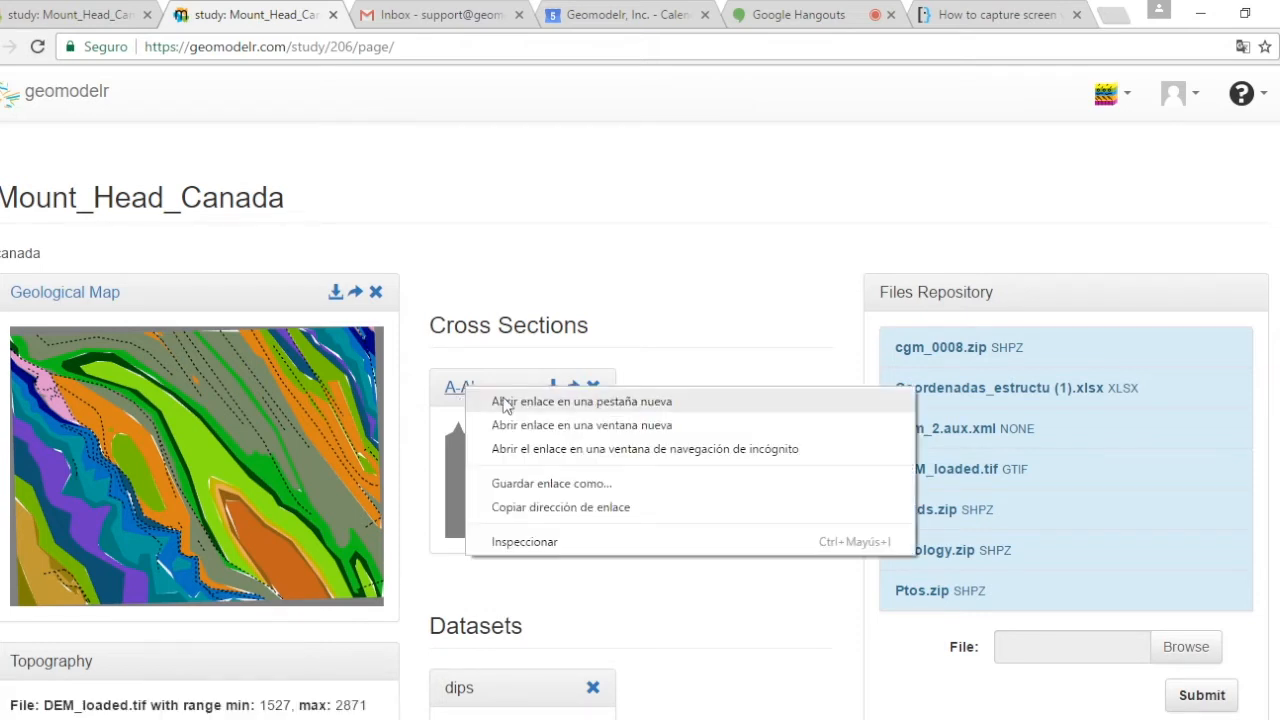
click(491, 402)
click(368, 16)
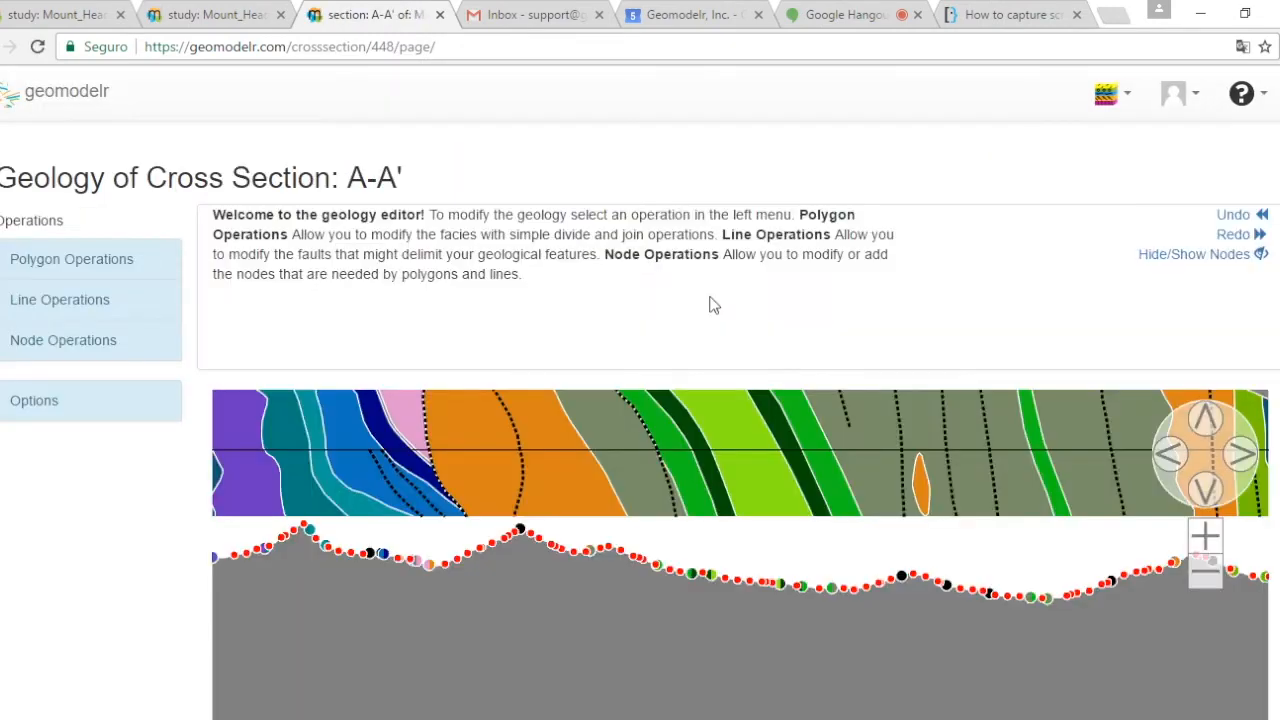
scroll(1004, 325, down, 3)
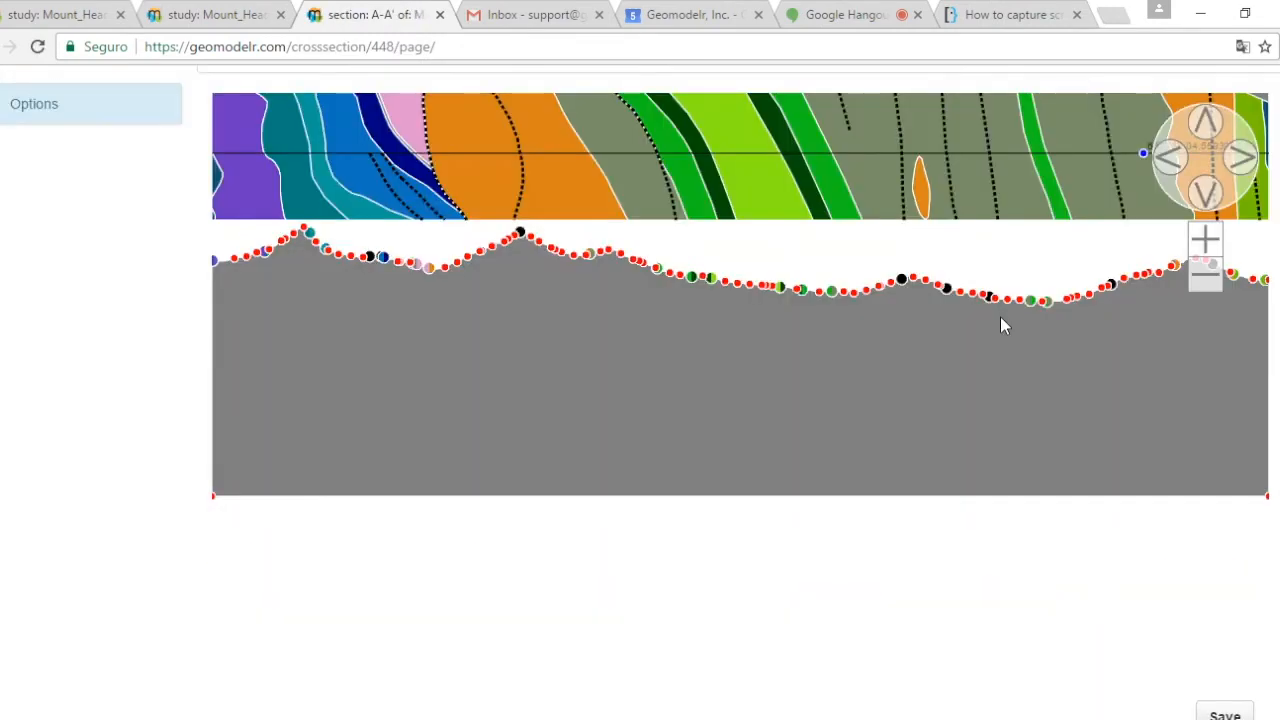
- Examine the contact nodes along the western part of the topographic profile against the unit boundaries on the map strip
click(1208, 128)
click(1168, 160)
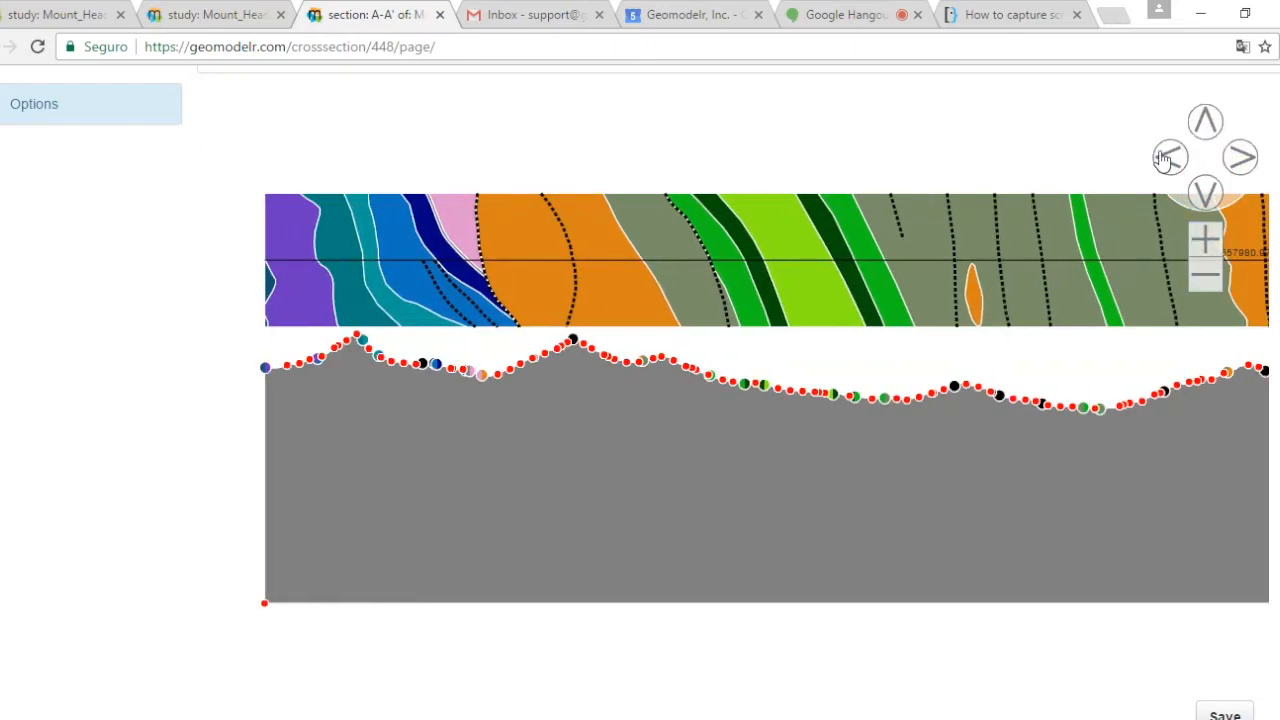
click(1207, 250)
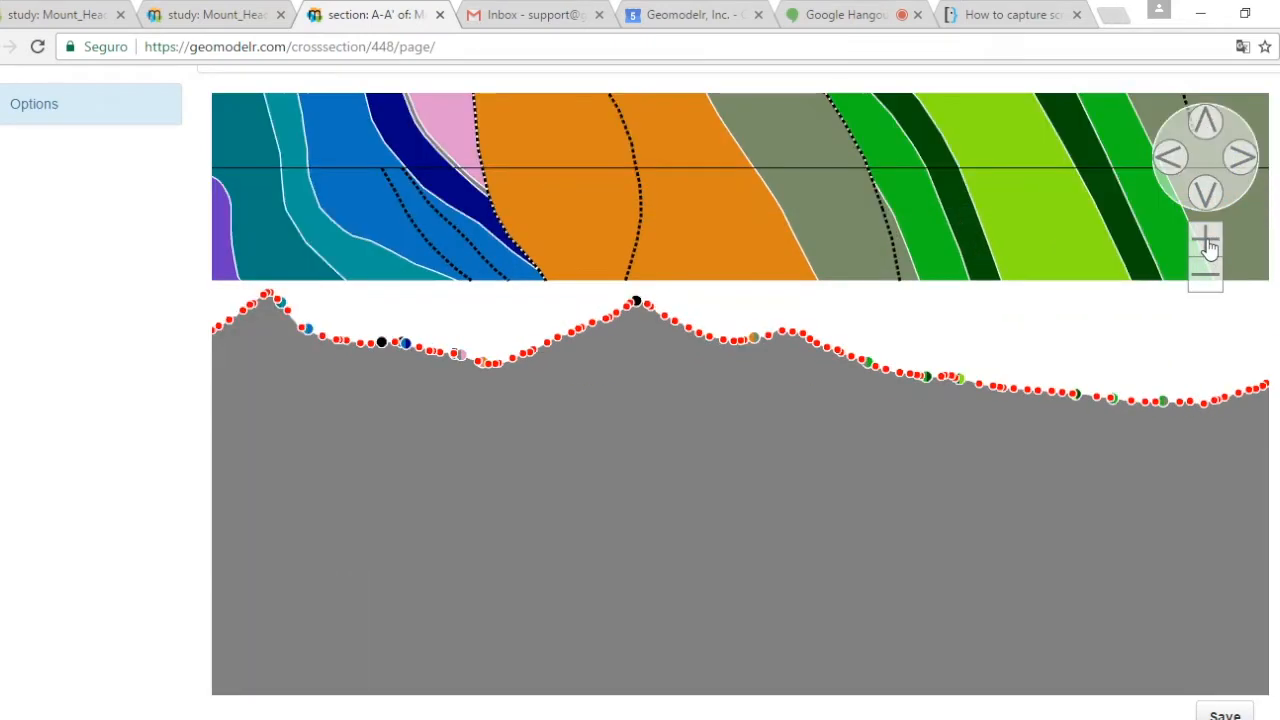
click(1168, 160)
click(1168, 160)
click(1168, 160)
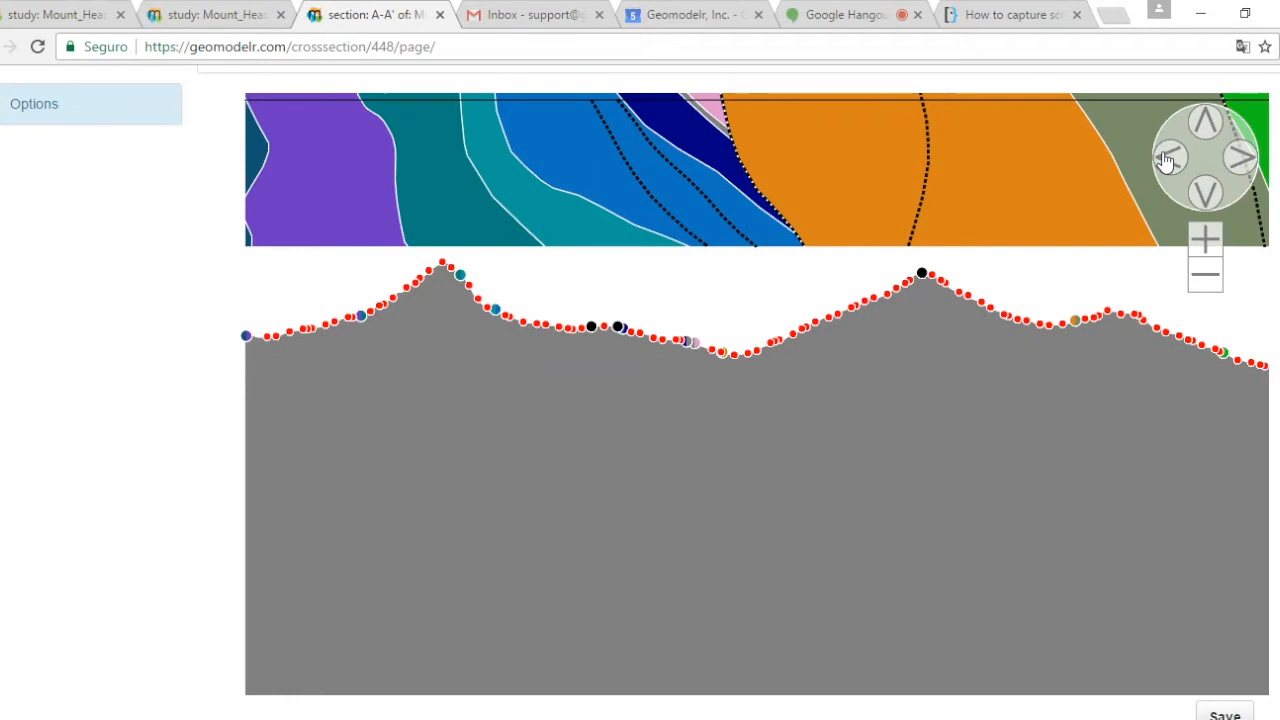
click(1168, 160)
click(1213, 128)
click(1213, 128)
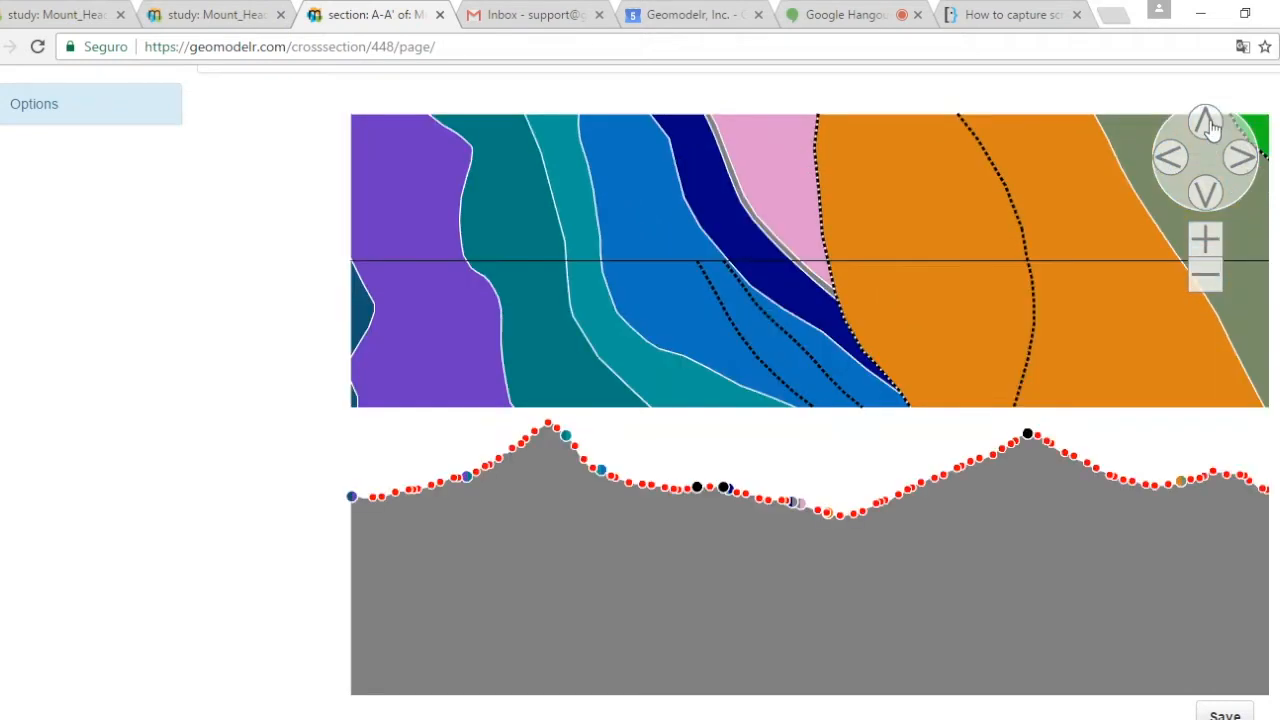
click(1213, 128)
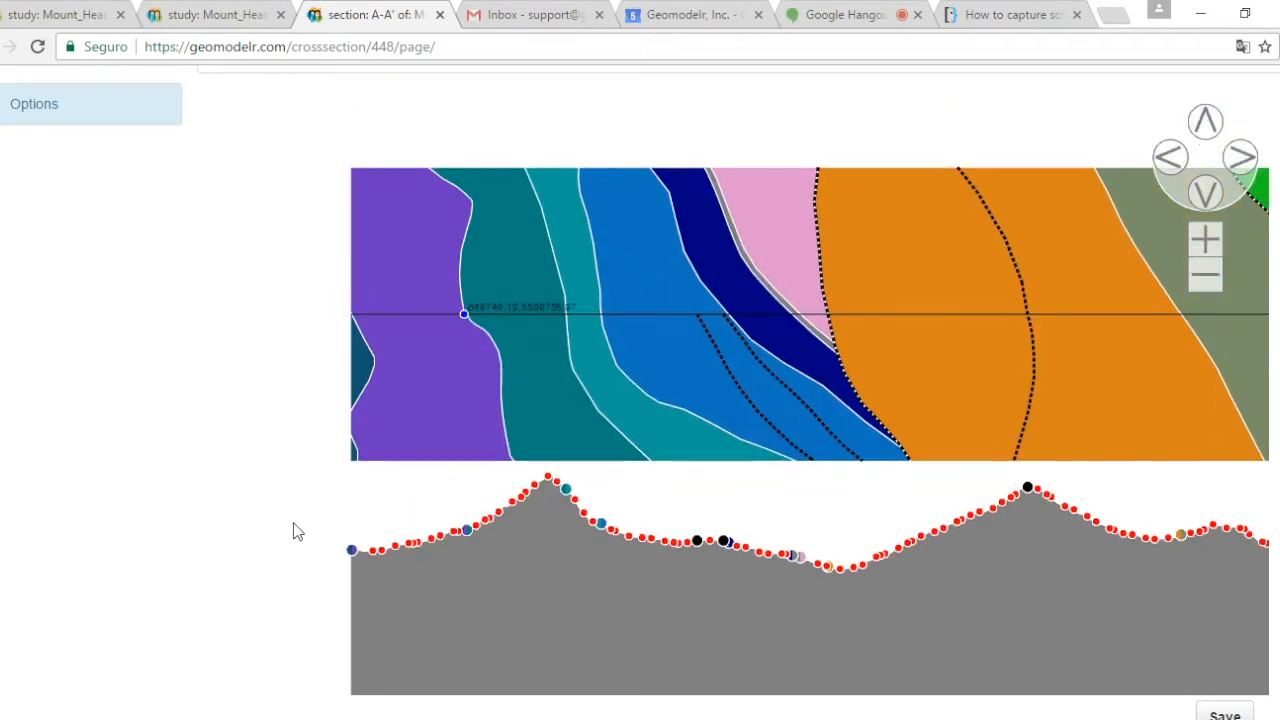
scroll(294, 529, up, 1)
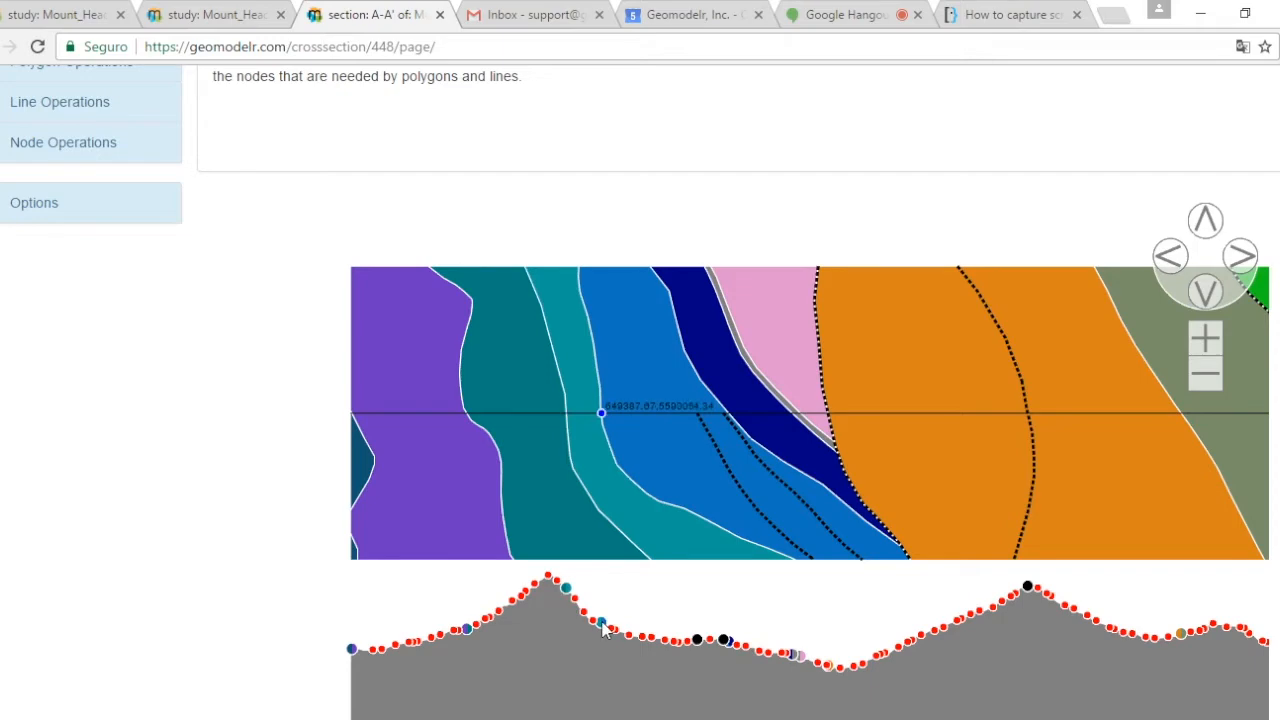
scroll(171, 380, up, 2)
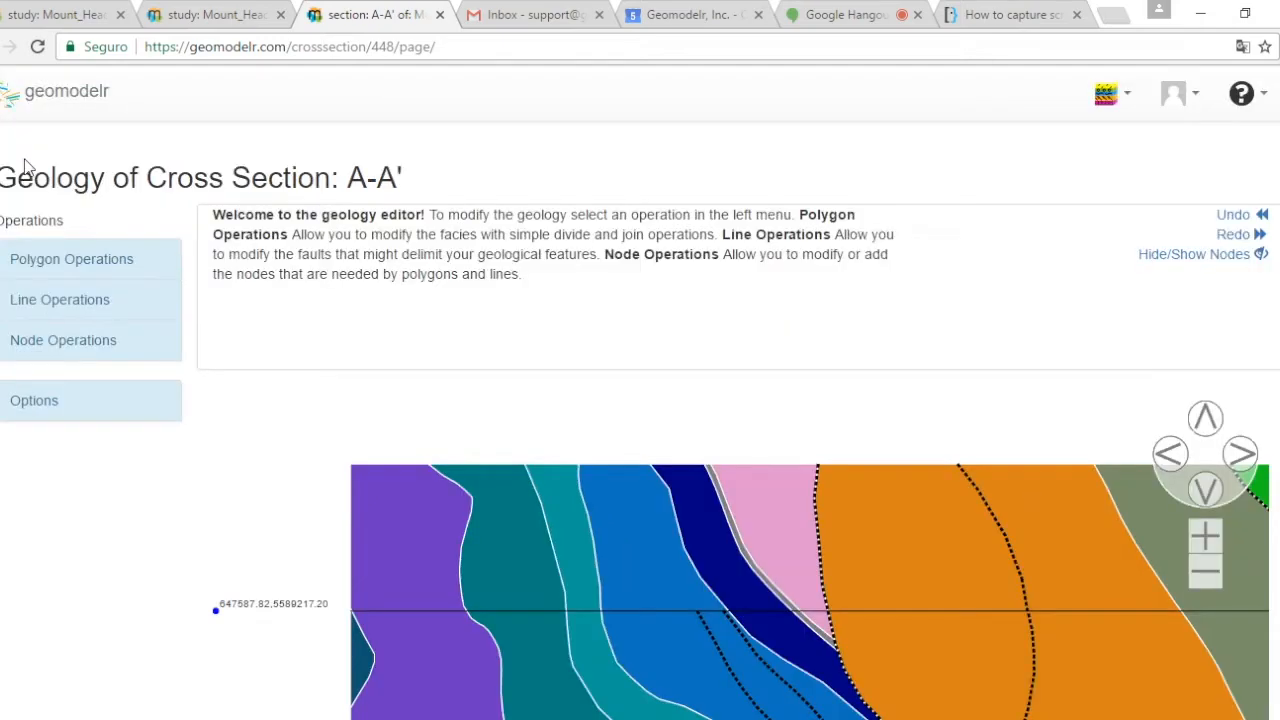
- Divide the section polygon with an arc below the surface joining the western and eastern contact nodes of the light teal unit
click(55, 262)
click(120, 303)
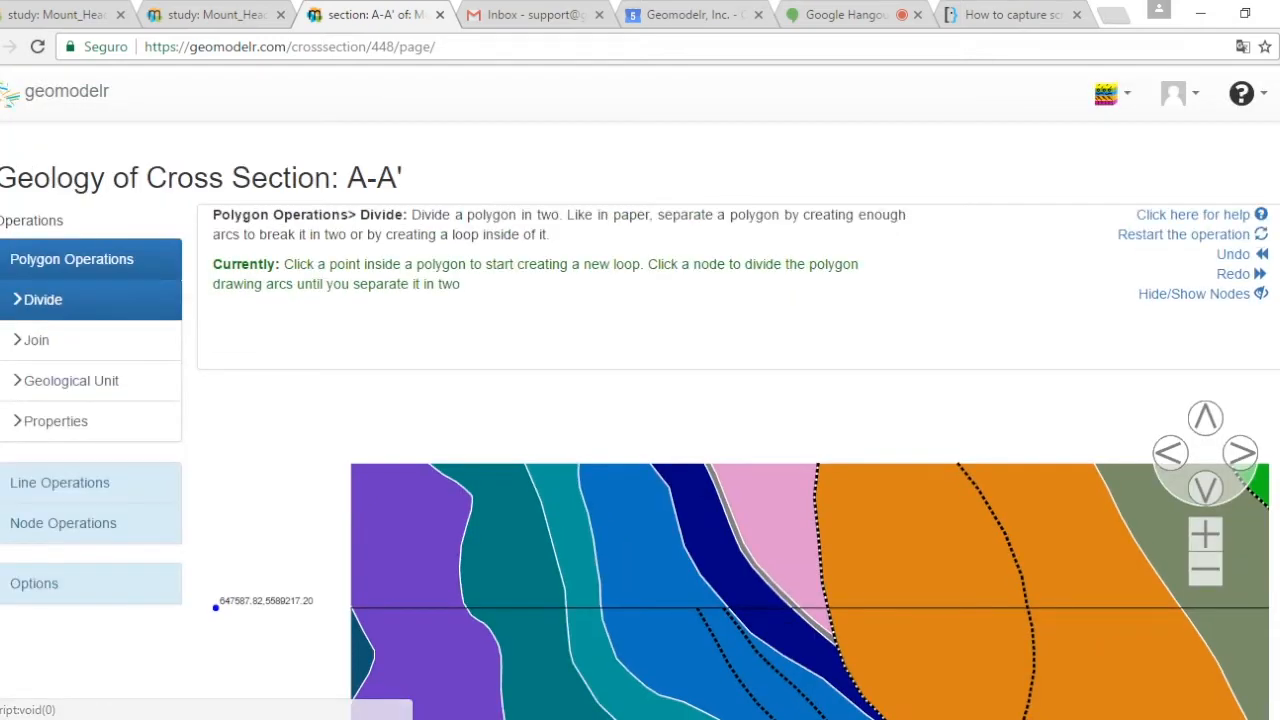
scroll(649, 398, down, 5)
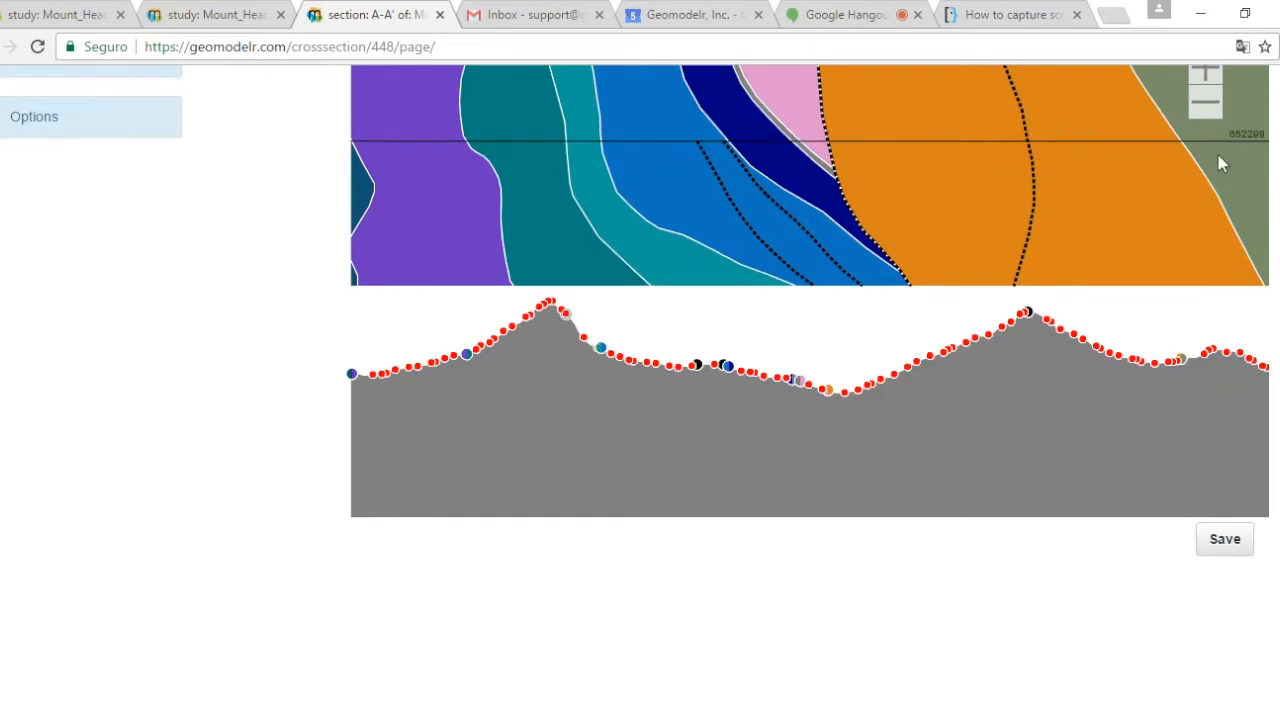
scroll(1218, 157, up, 1)
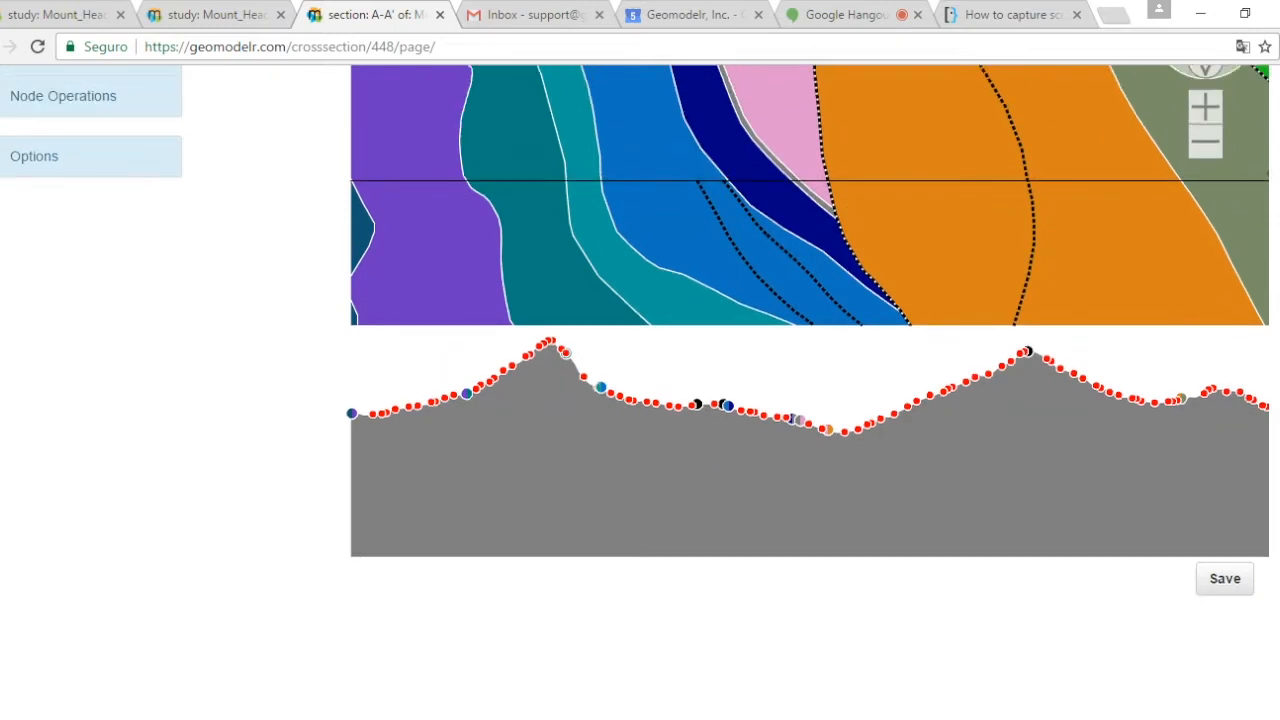
scroll(763, 462, up, 2)
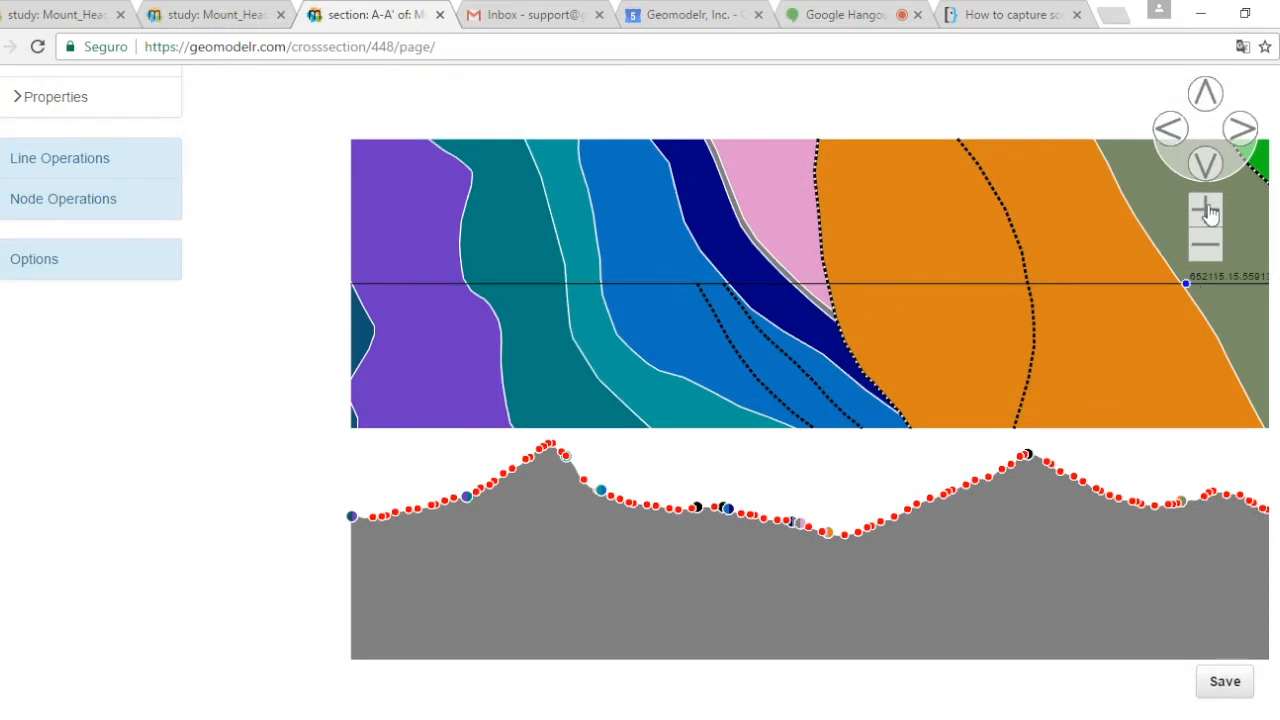
click(1207, 210)
click(1207, 210)
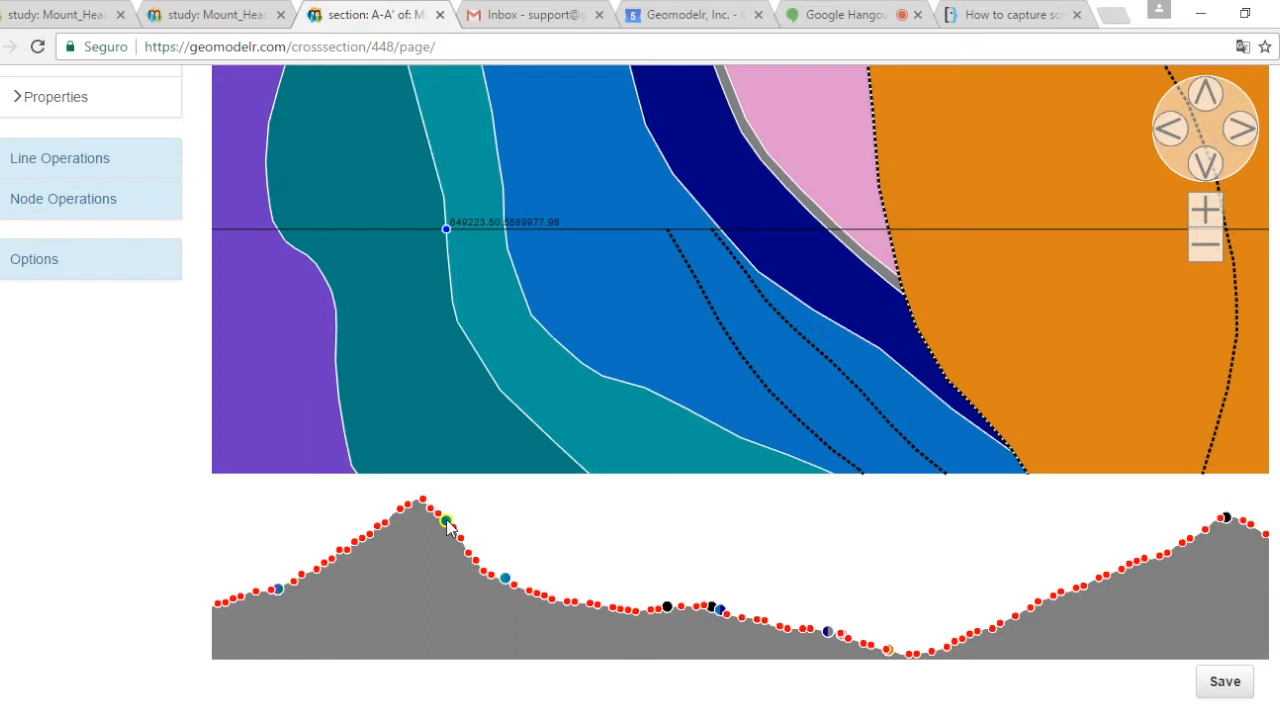
drag(447, 521, 457, 606)
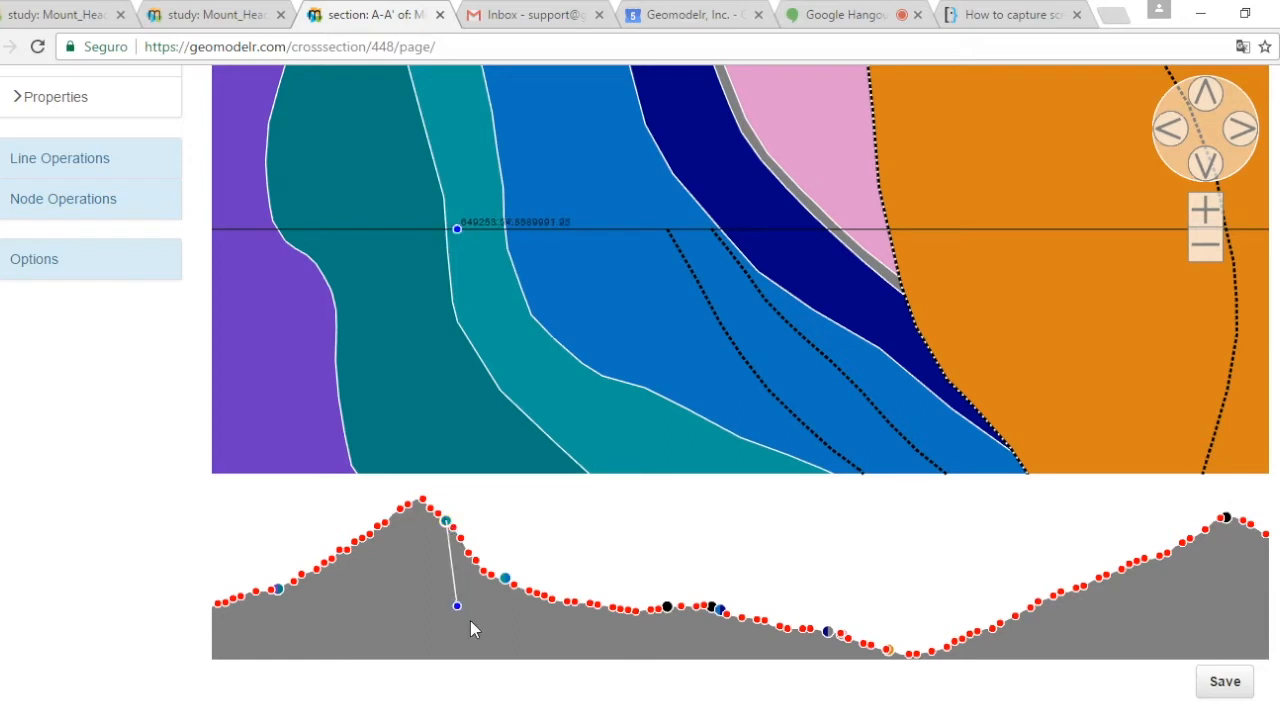
click(481, 634)
click(504, 614)
click(505, 599)
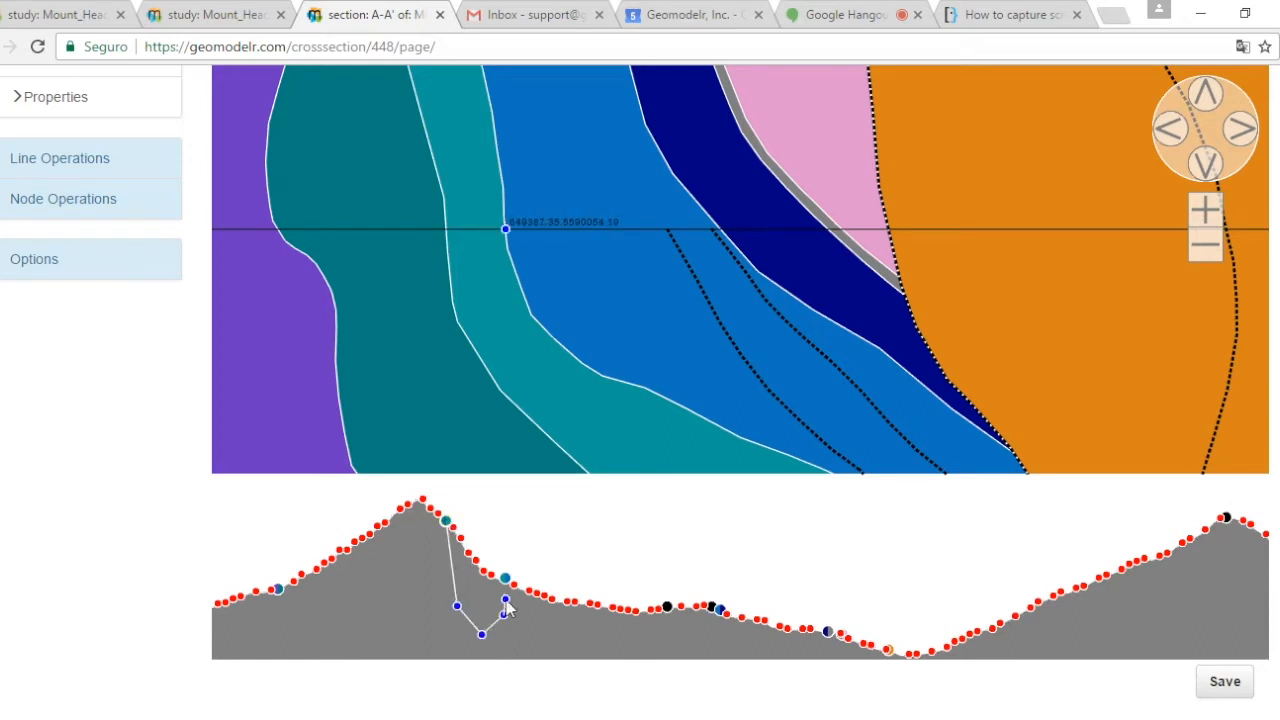
click(505, 579)
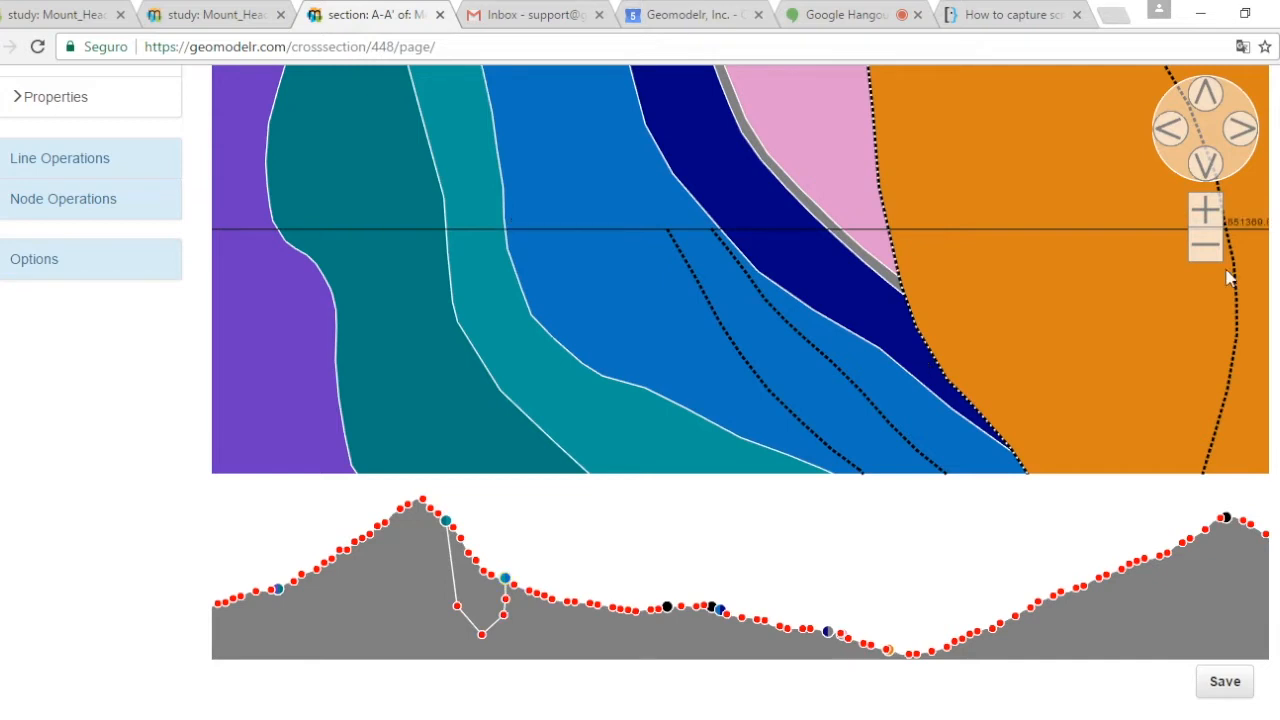
- Divide the section polygon with a bowl-shaped arc joining the two contact nodes of the light green unit
click(1205, 245)
click(1206, 248)
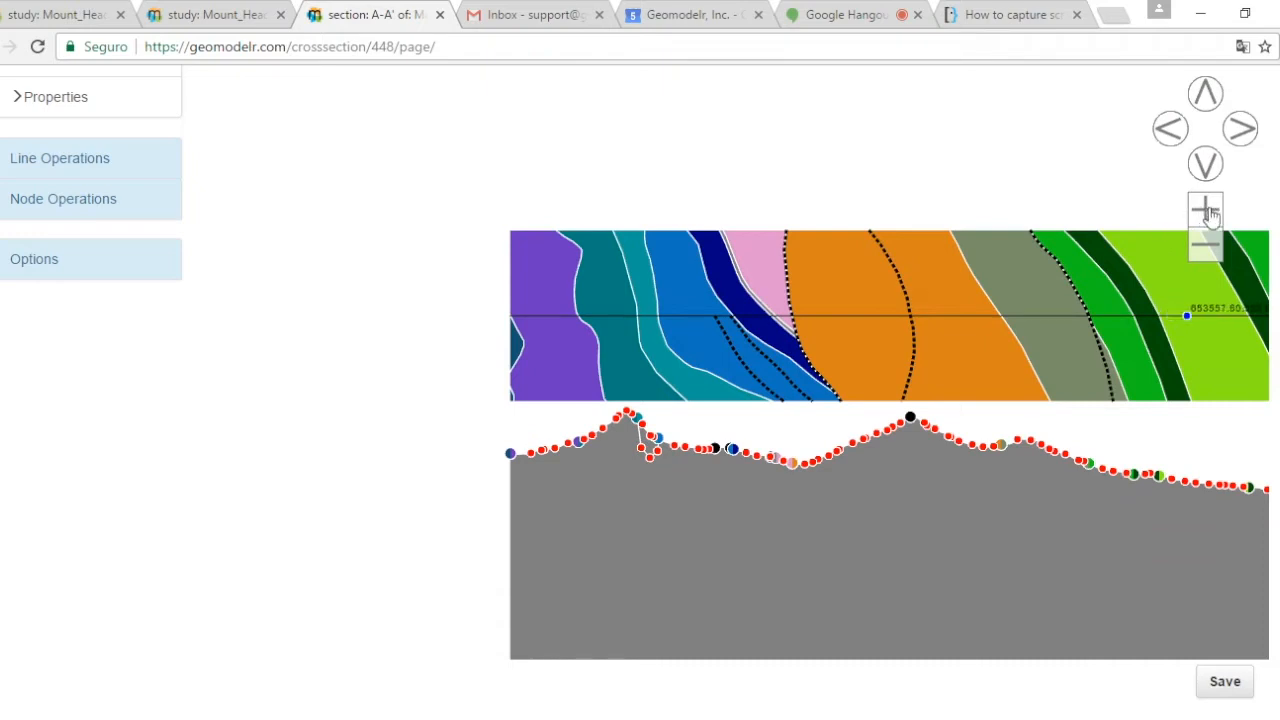
click(1204, 92)
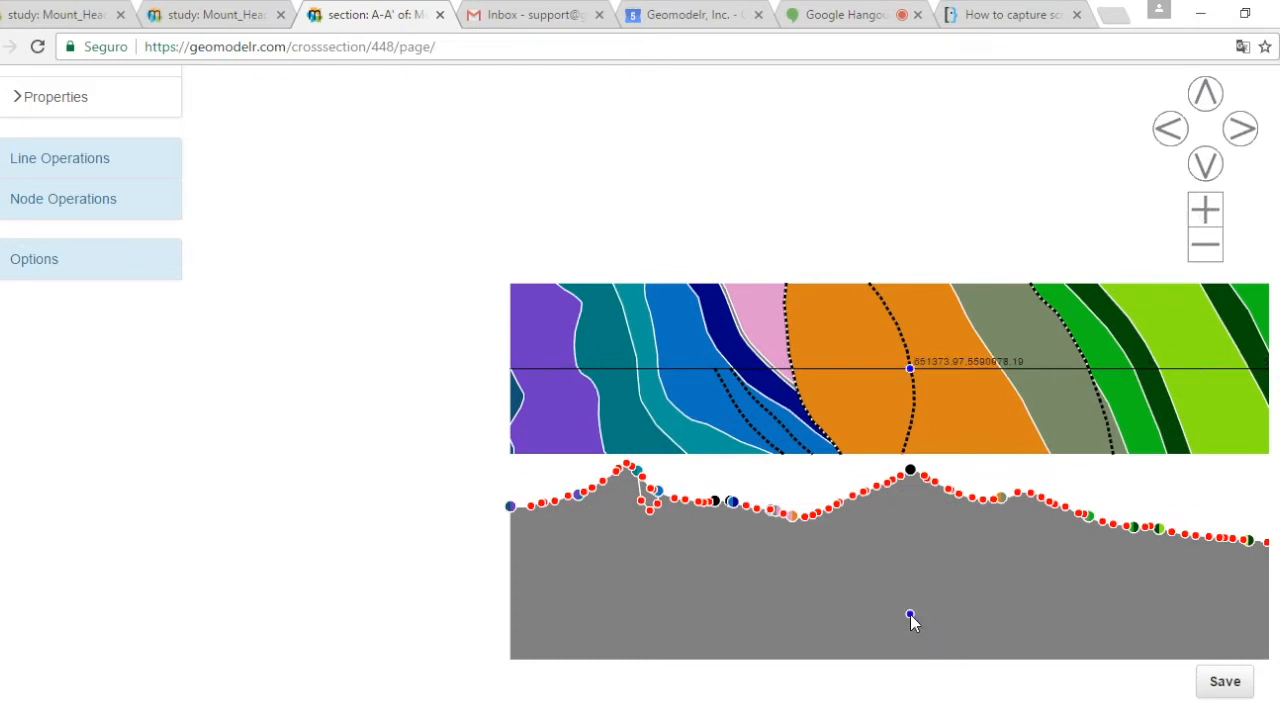
click(1241, 130)
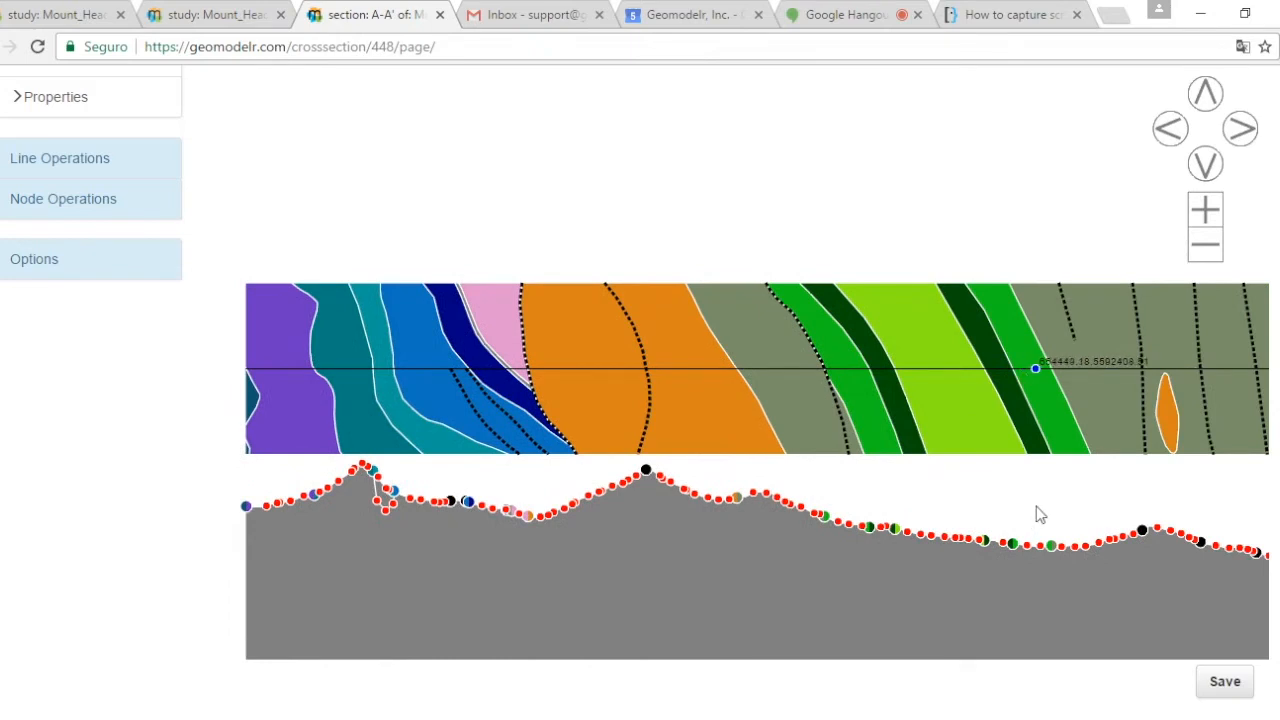
click(895, 532)
click(897, 561)
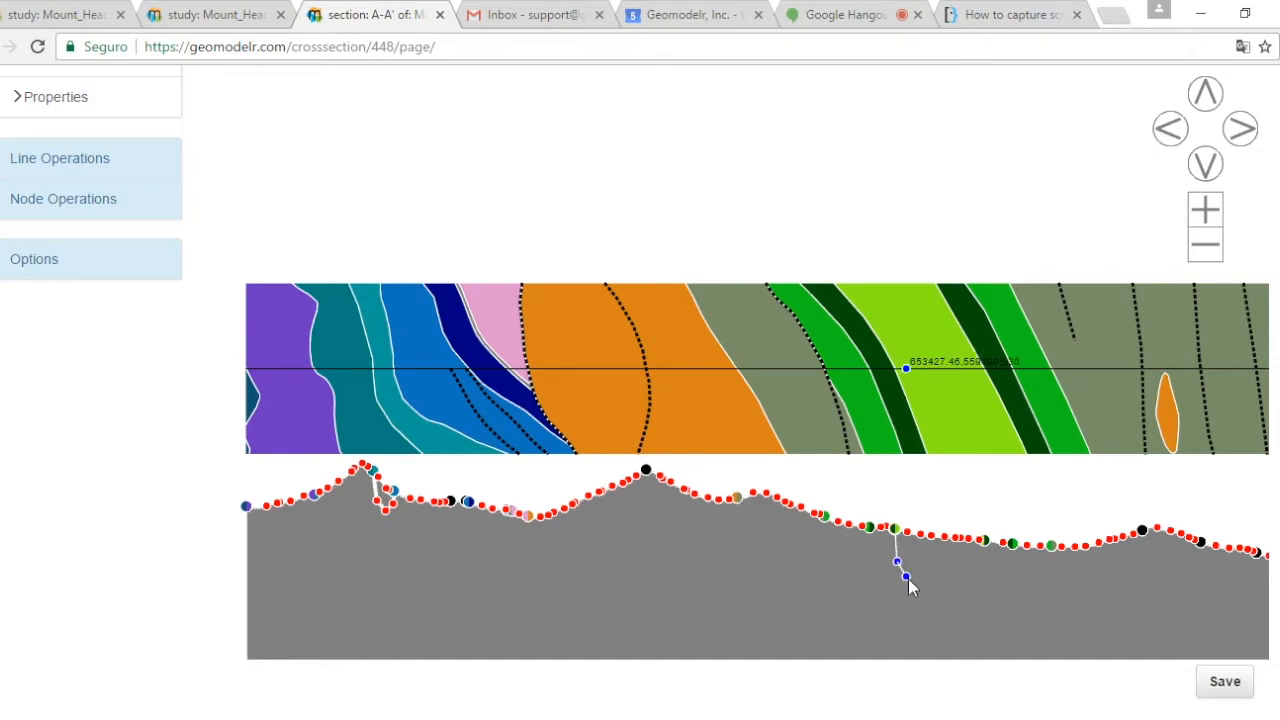
click(907, 578)
click(931, 587)
click(959, 582)
click(975, 566)
click(984, 541)
- Draw a deeper dividing arc around the light green fold, joining the outer contact nodes of the dark green unit
click(1013, 545)
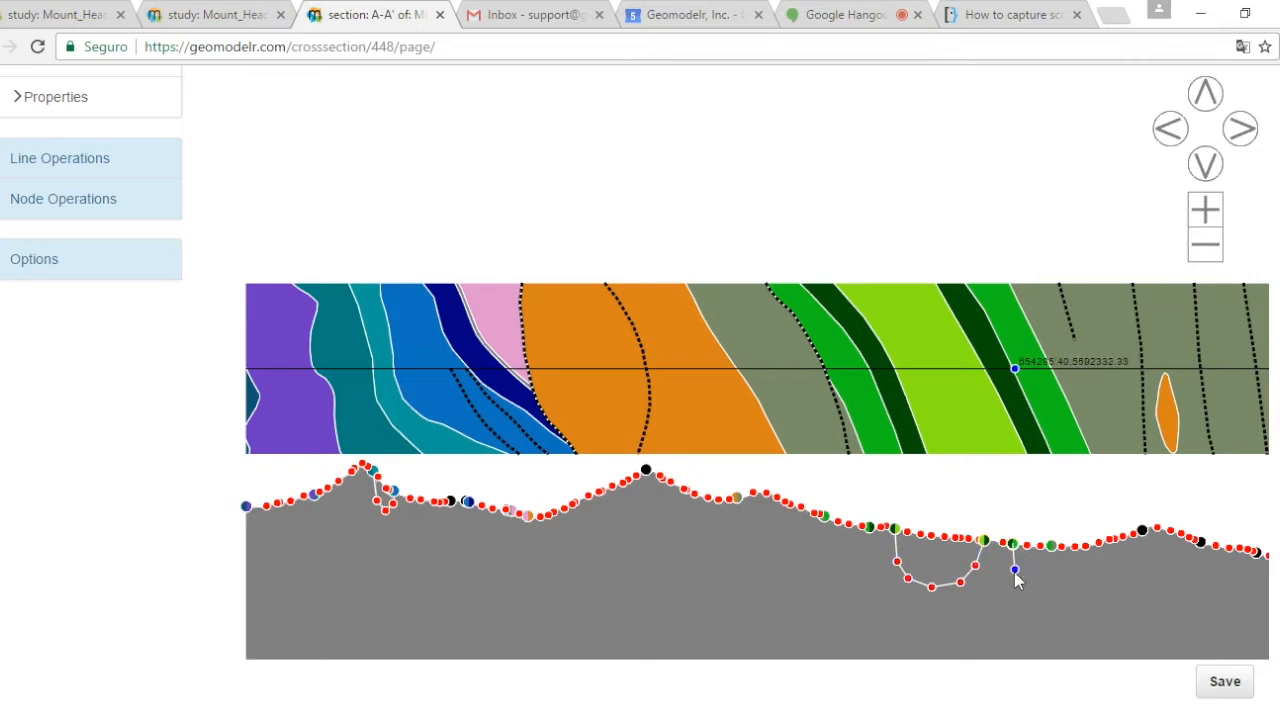
click(997, 590)
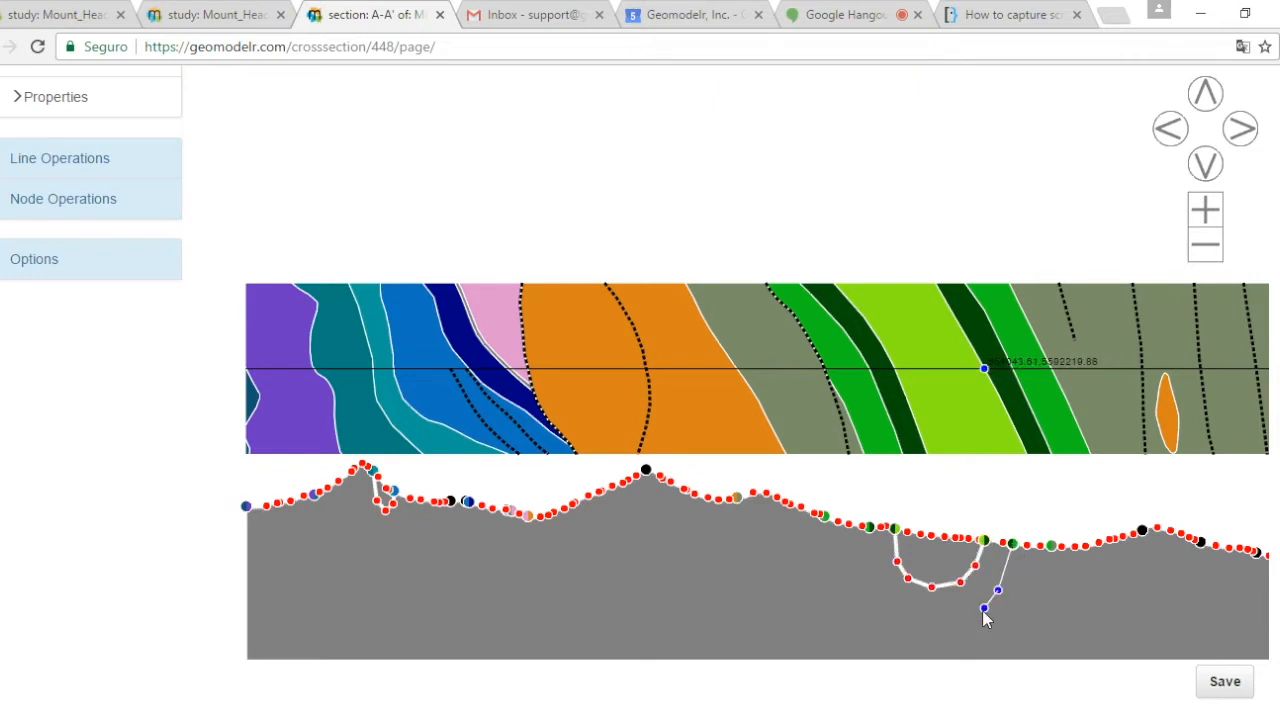
click(979, 611)
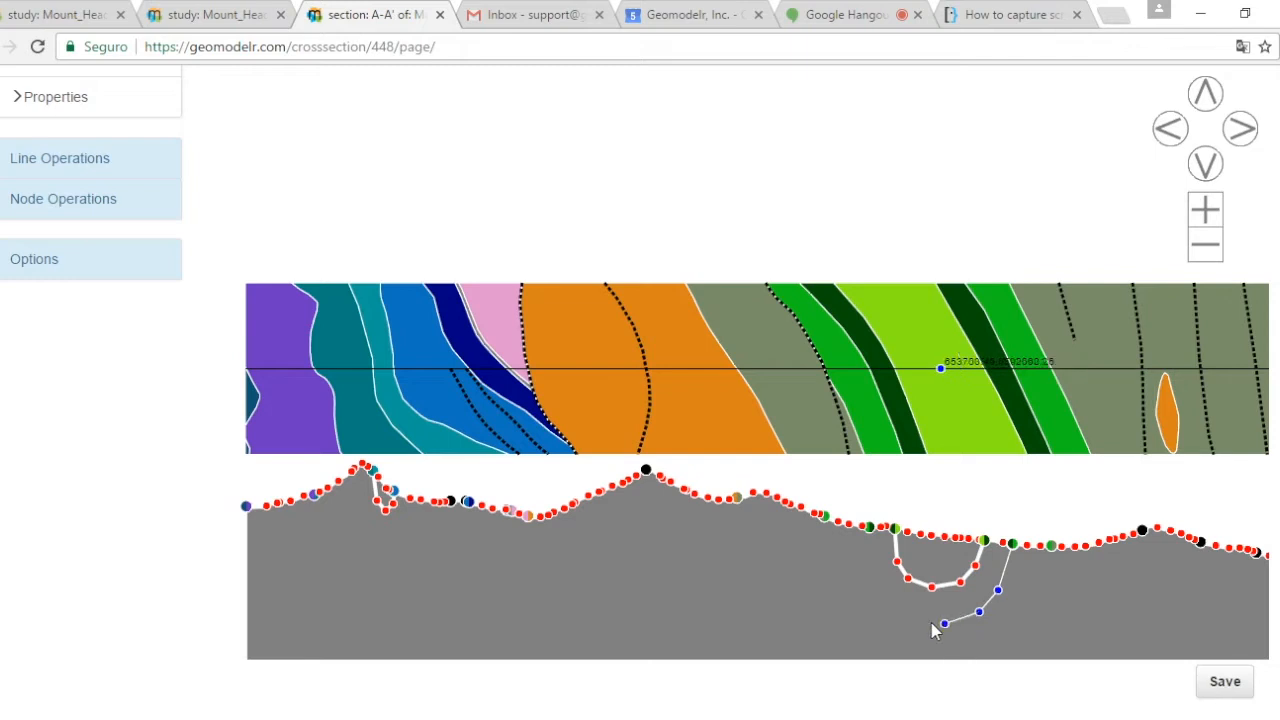
click(904, 613)
click(882, 589)
click(877, 563)
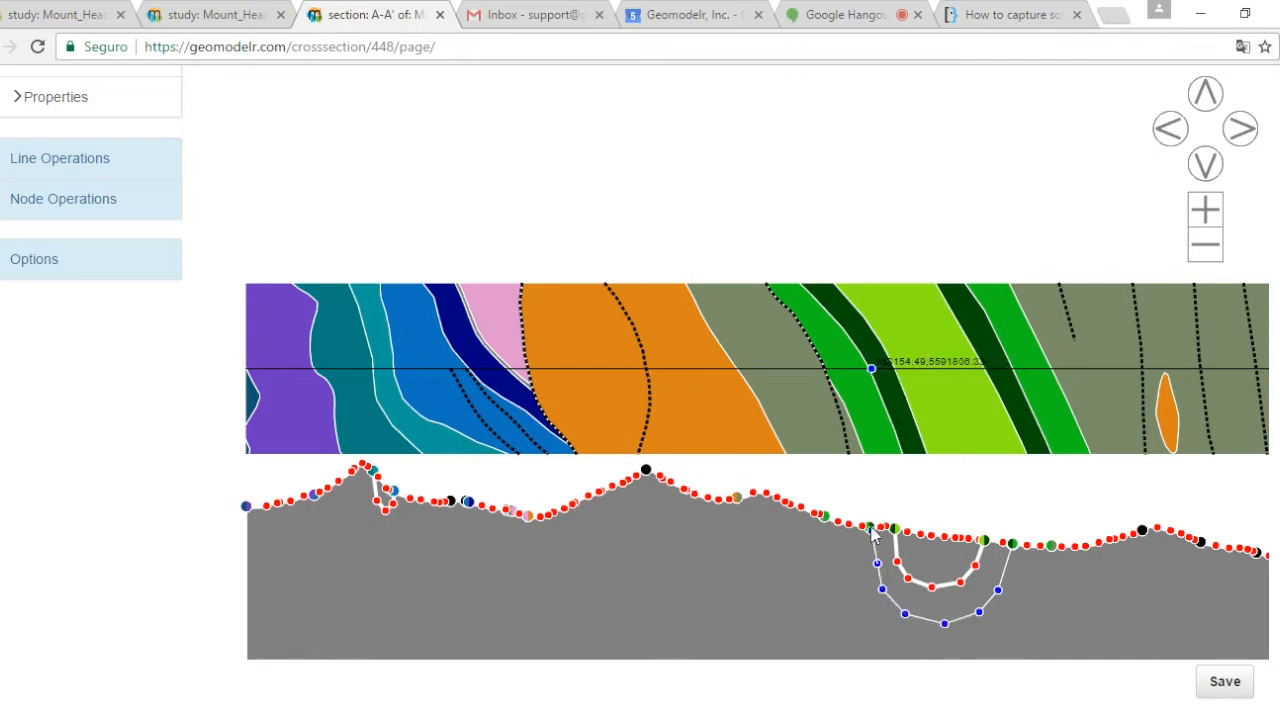
click(870, 528)
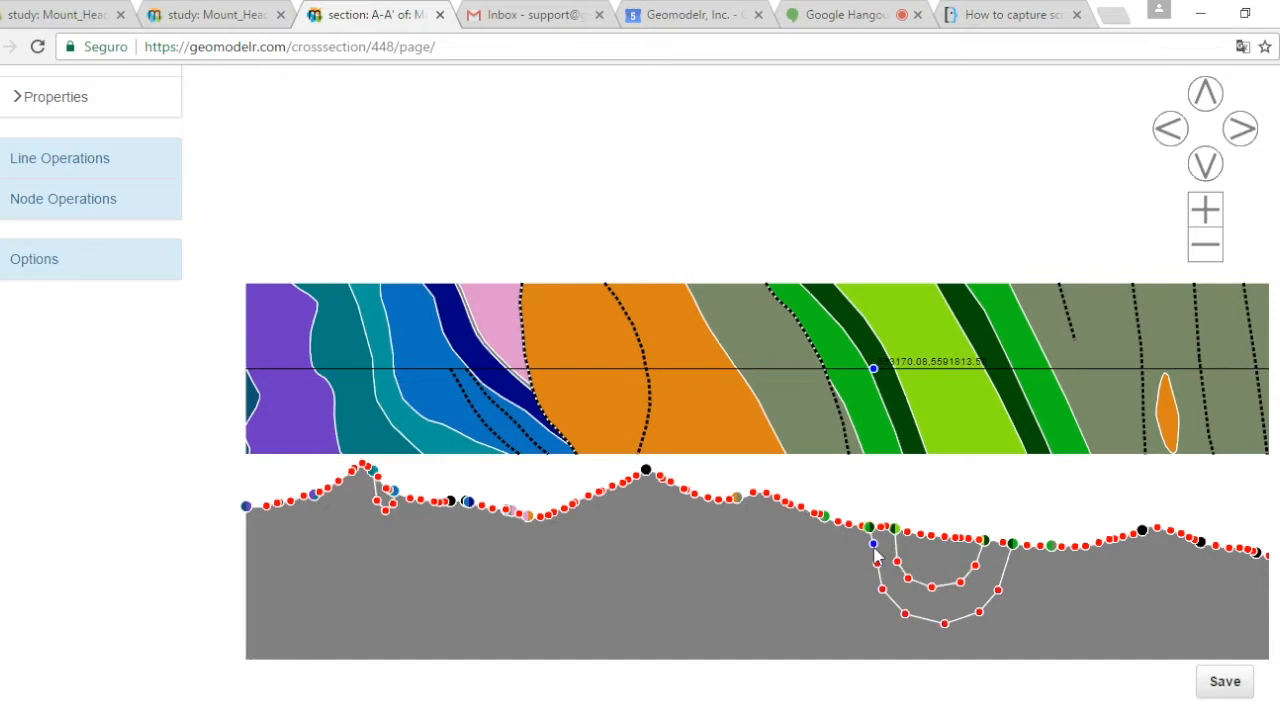
- Open the vector layer options and bring up the form for adding foreground projections of datasets
click(141, 245)
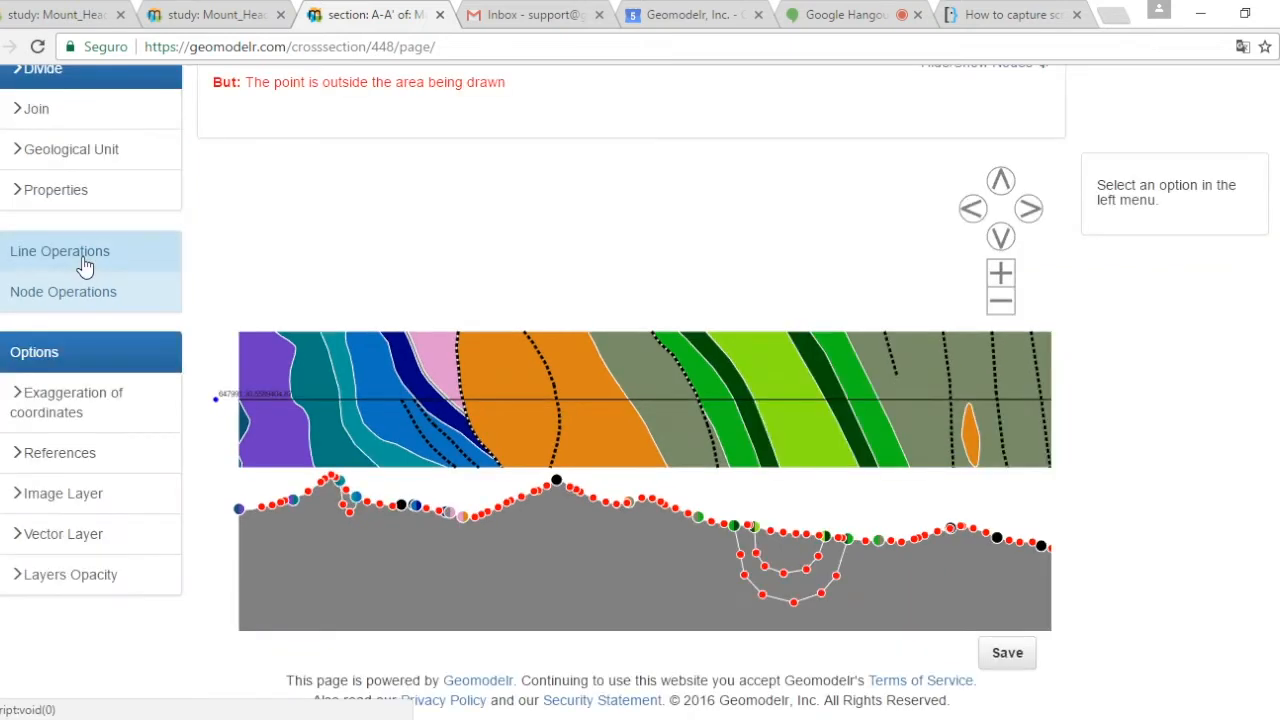
click(93, 536)
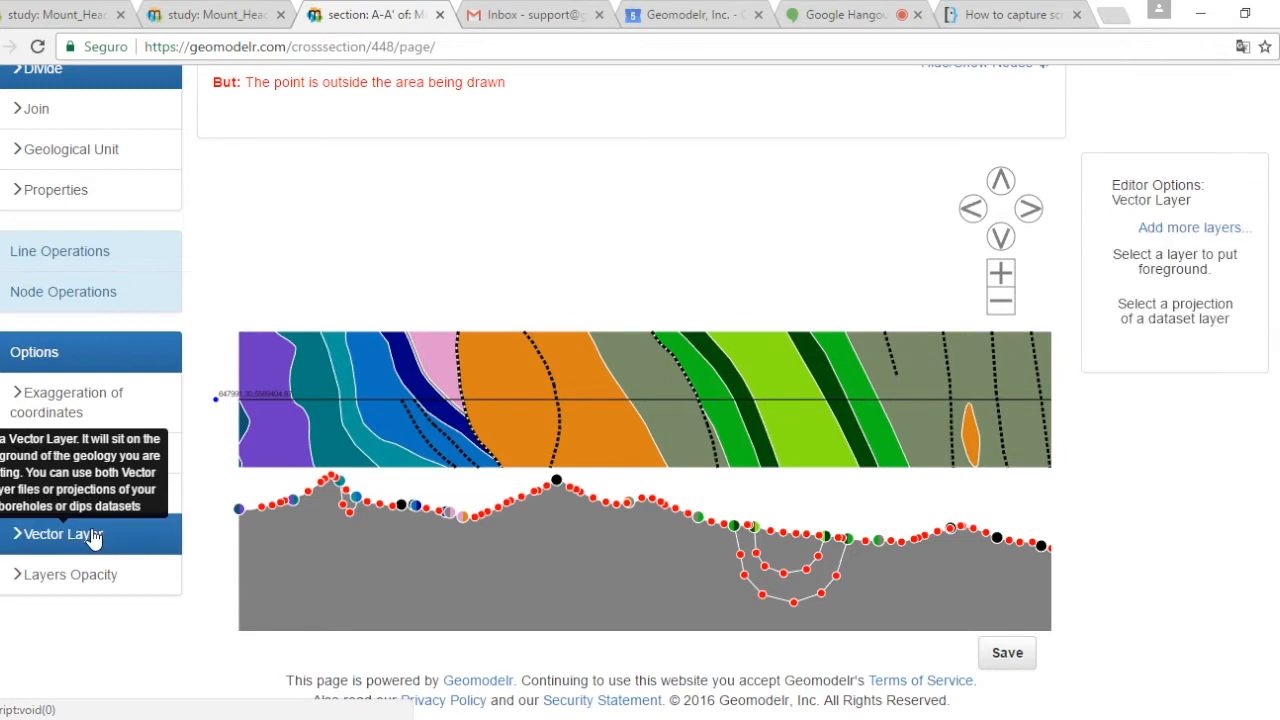
click(1146, 232)
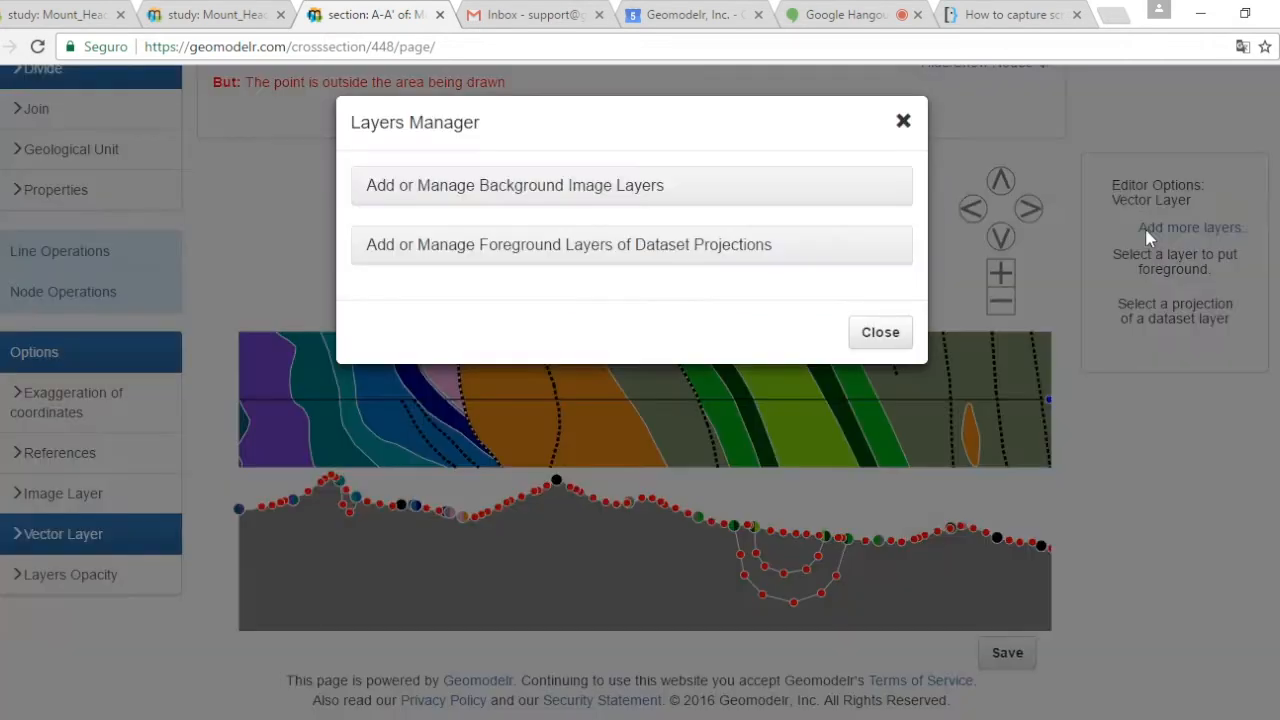
click(614, 249)
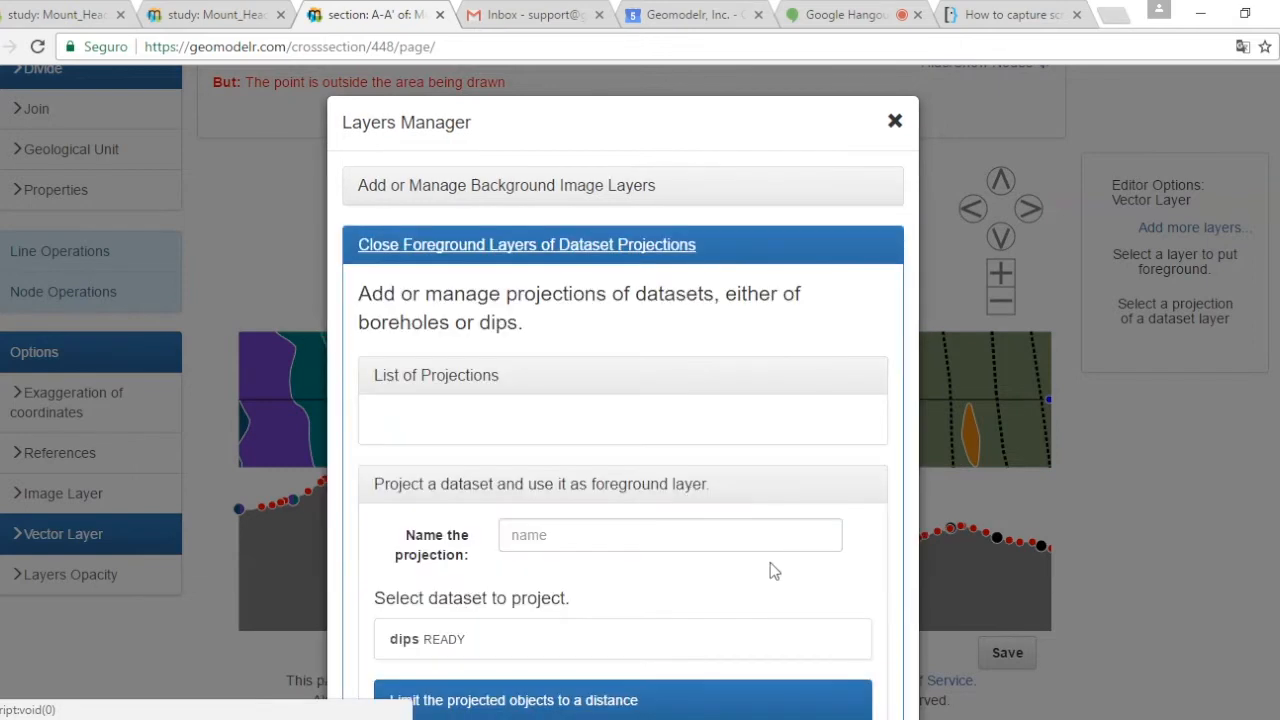
scroll(759, 545, down, 2)
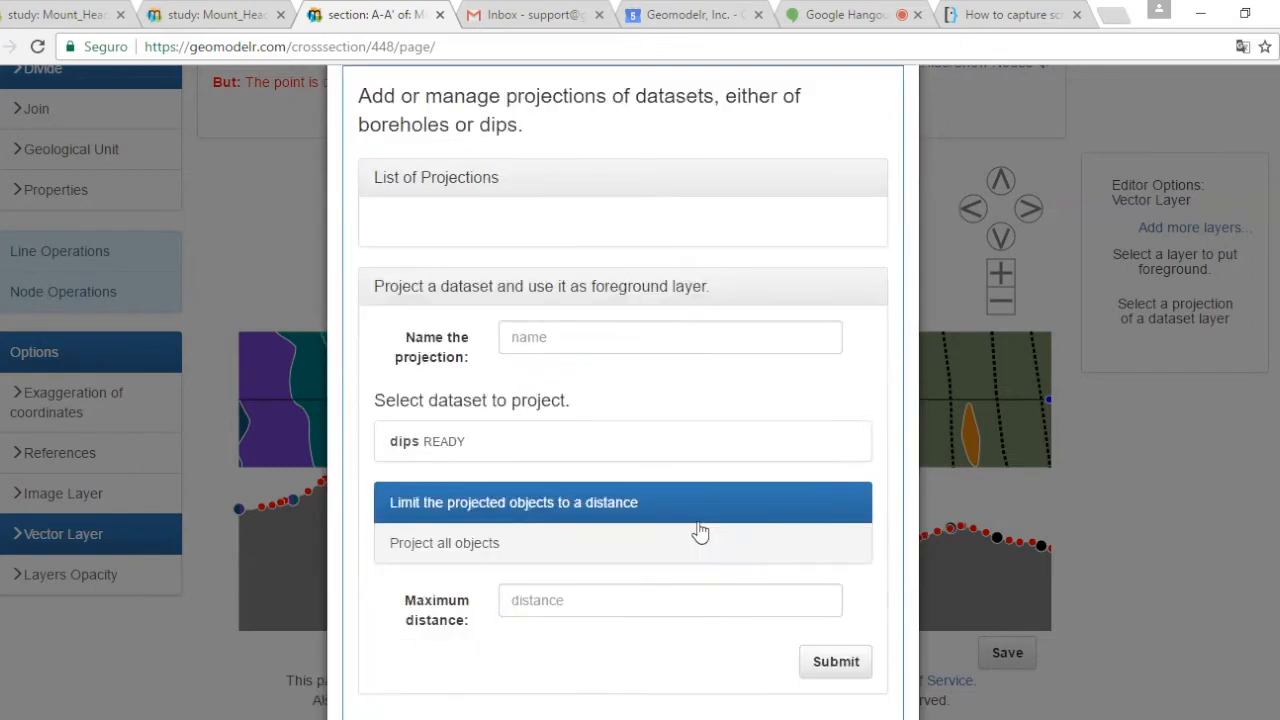
- Create a dips projection named 1000m limited to a maximum distance of 1000, and close the layers manager
click(580, 340)
text(100)
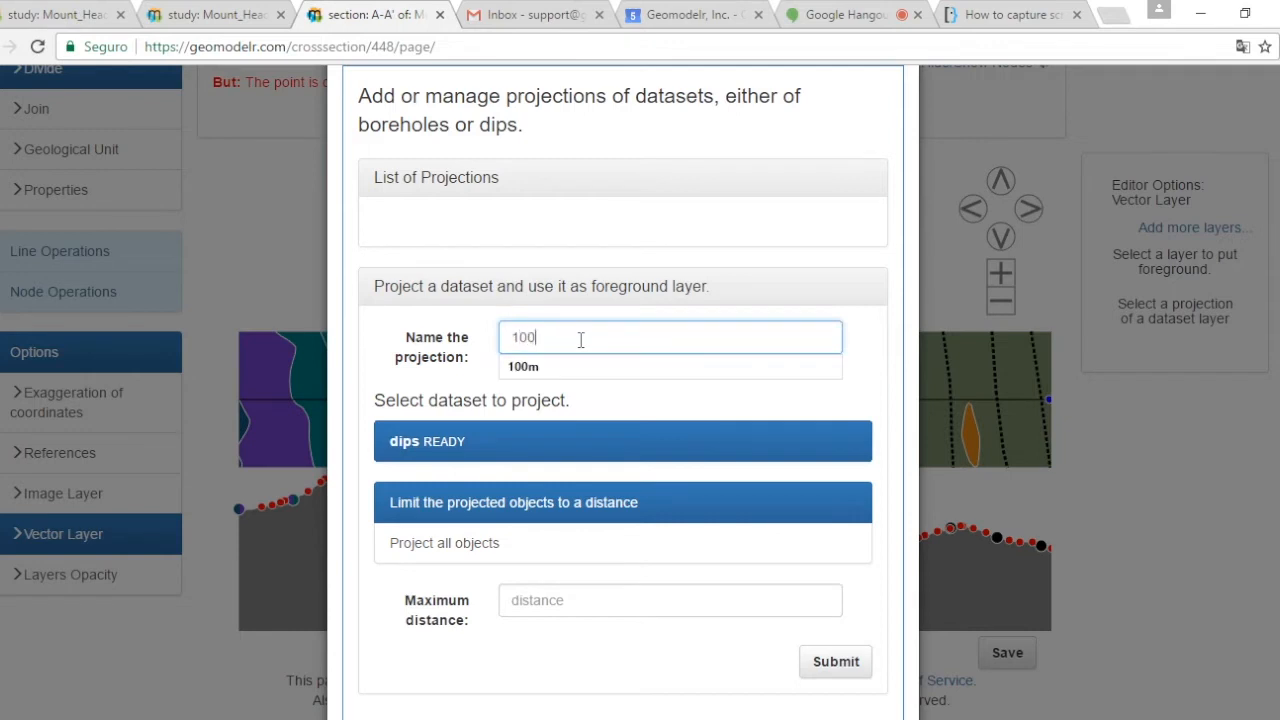
text(0m)
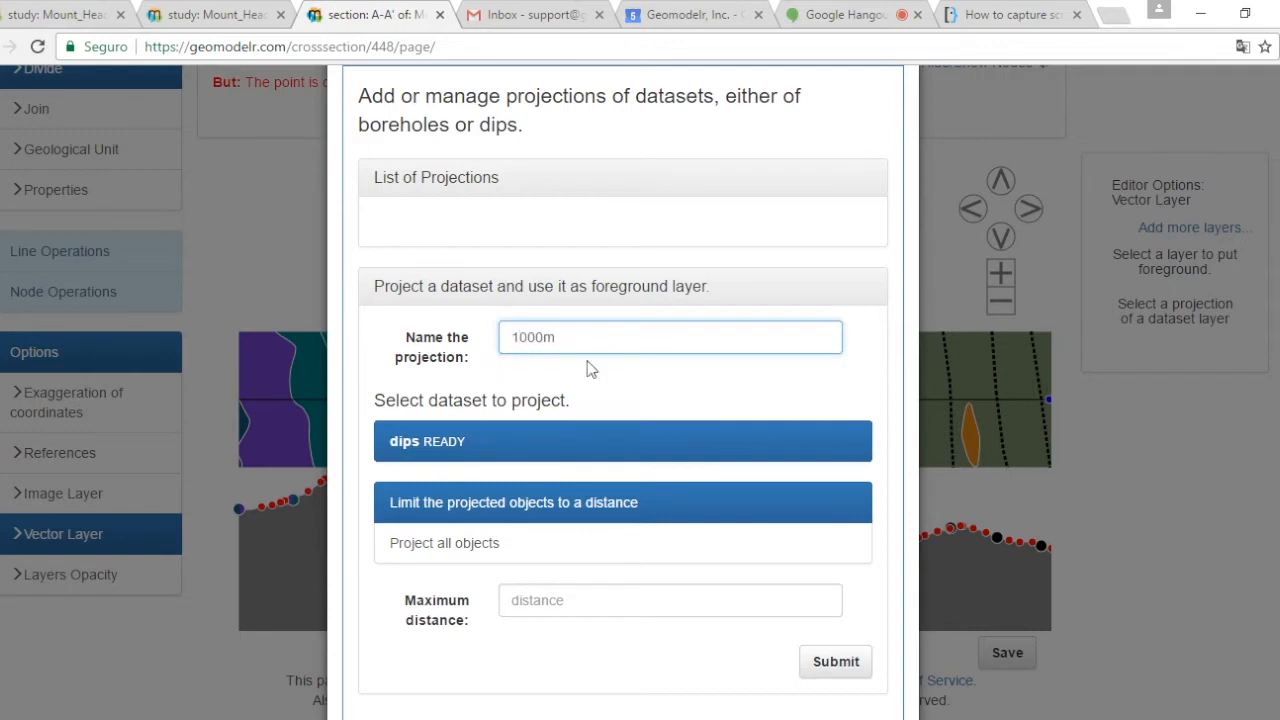
click(604, 594)
text(1000)
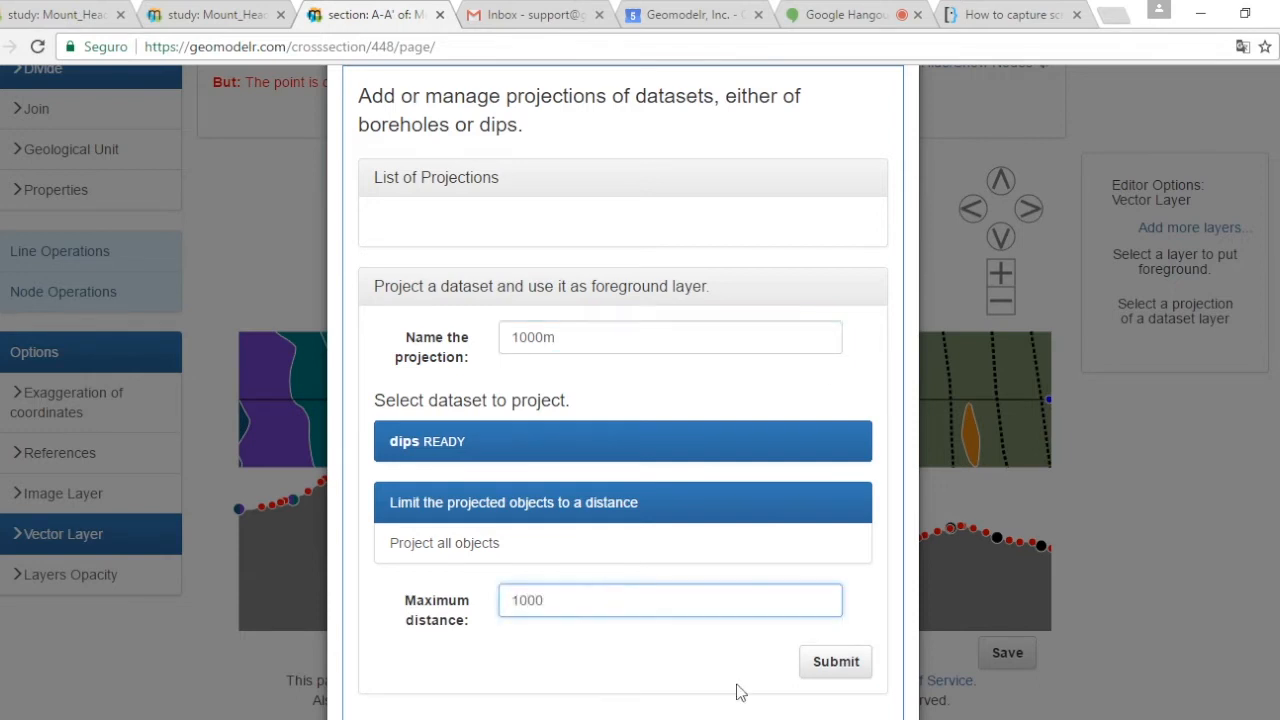
click(834, 664)
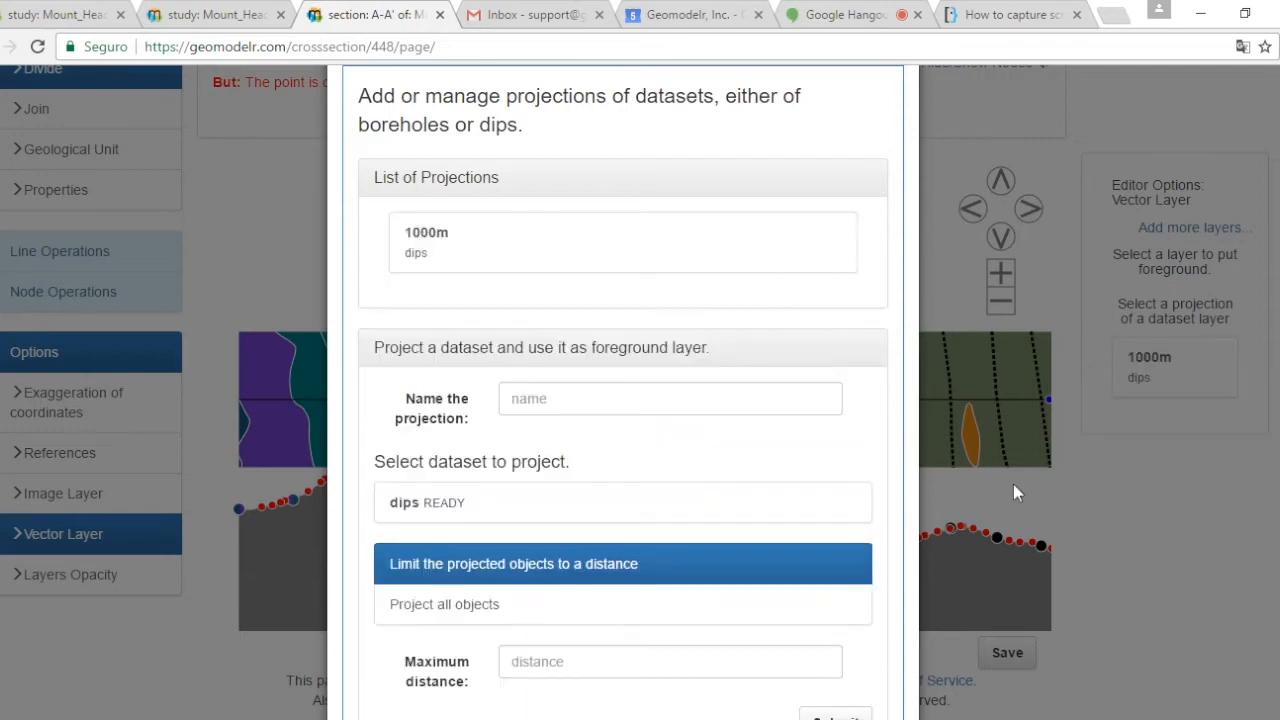
scroll(862, 667, down, 3)
click(868, 655)
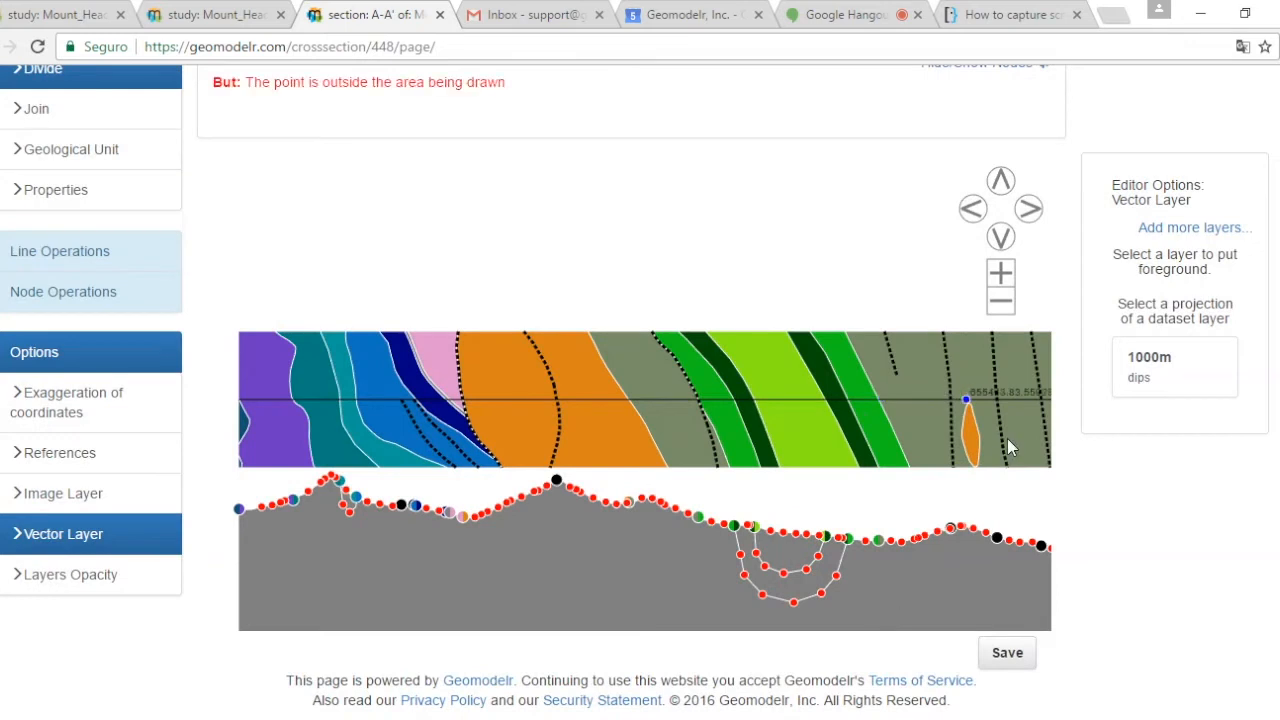
- Create a second dips projection named 500m, limited to a maximum distance of 500, and close the layers manager
click(1172, 230)
scroll(693, 425, down, 1)
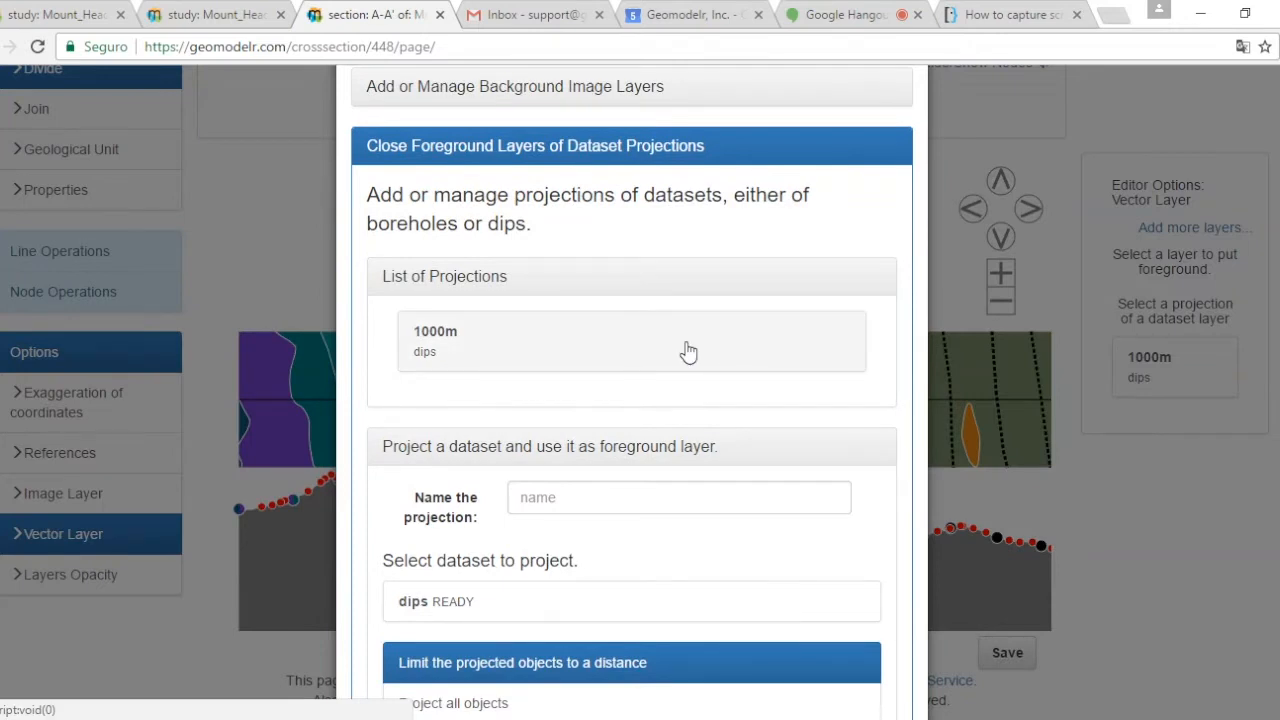
click(679, 496)
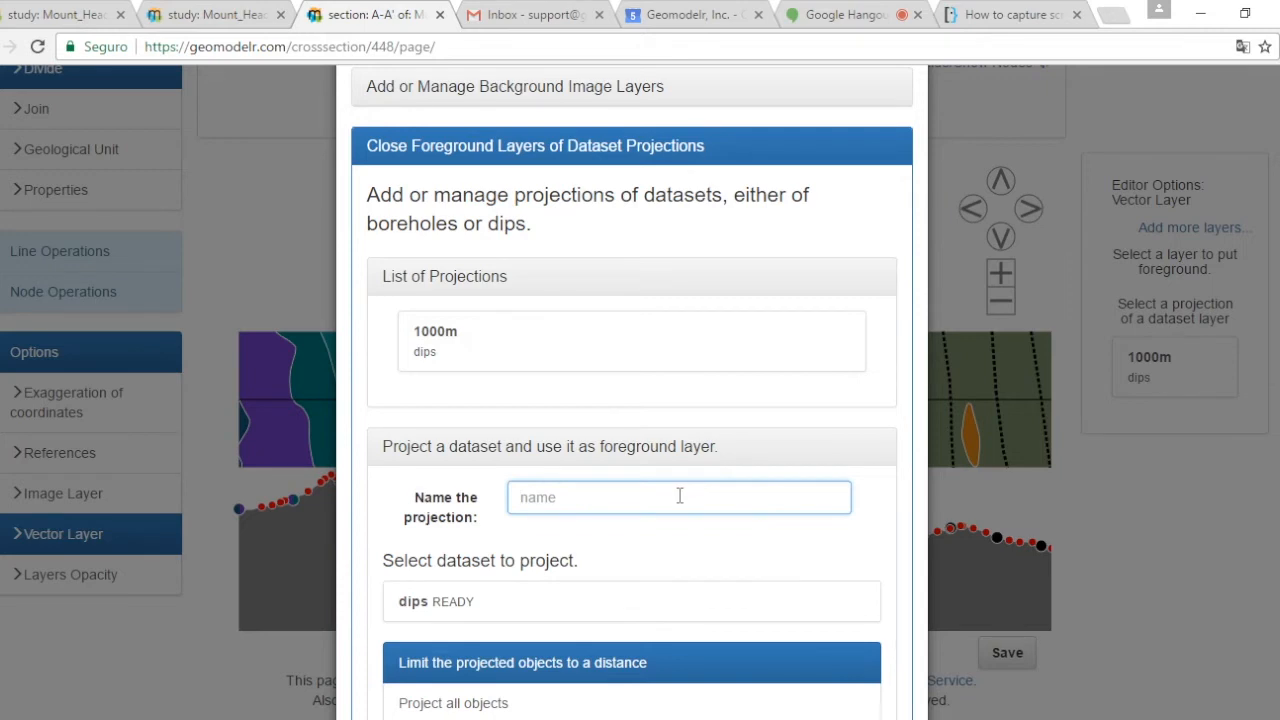
text(500m)
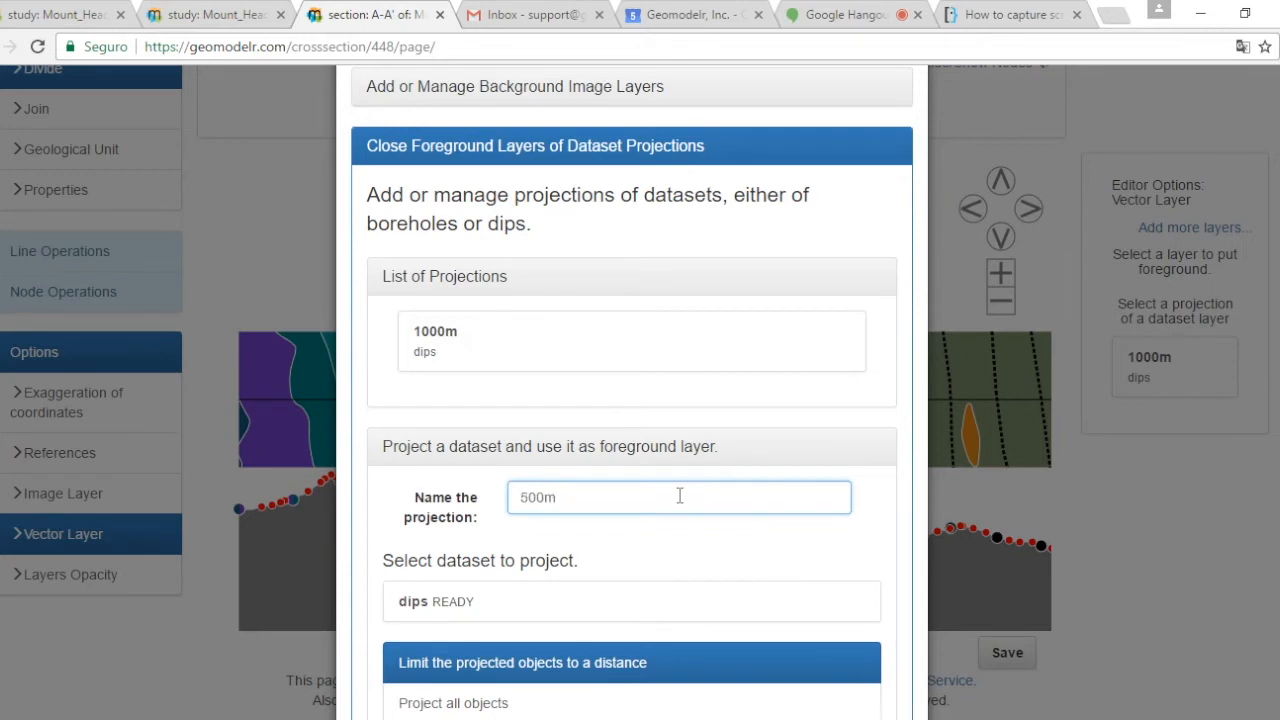
click(590, 598)
scroll(651, 563, down, 2)
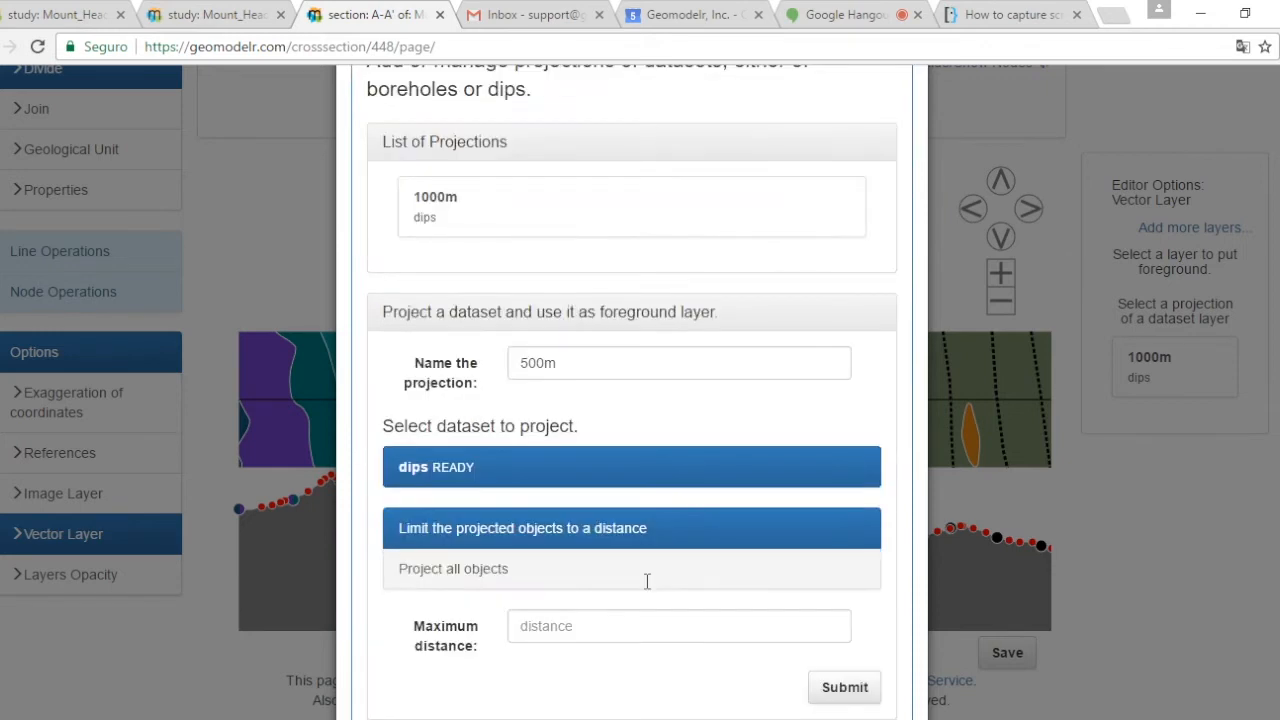
scroll(647, 581, down, 1)
click(631, 555)
text(500)
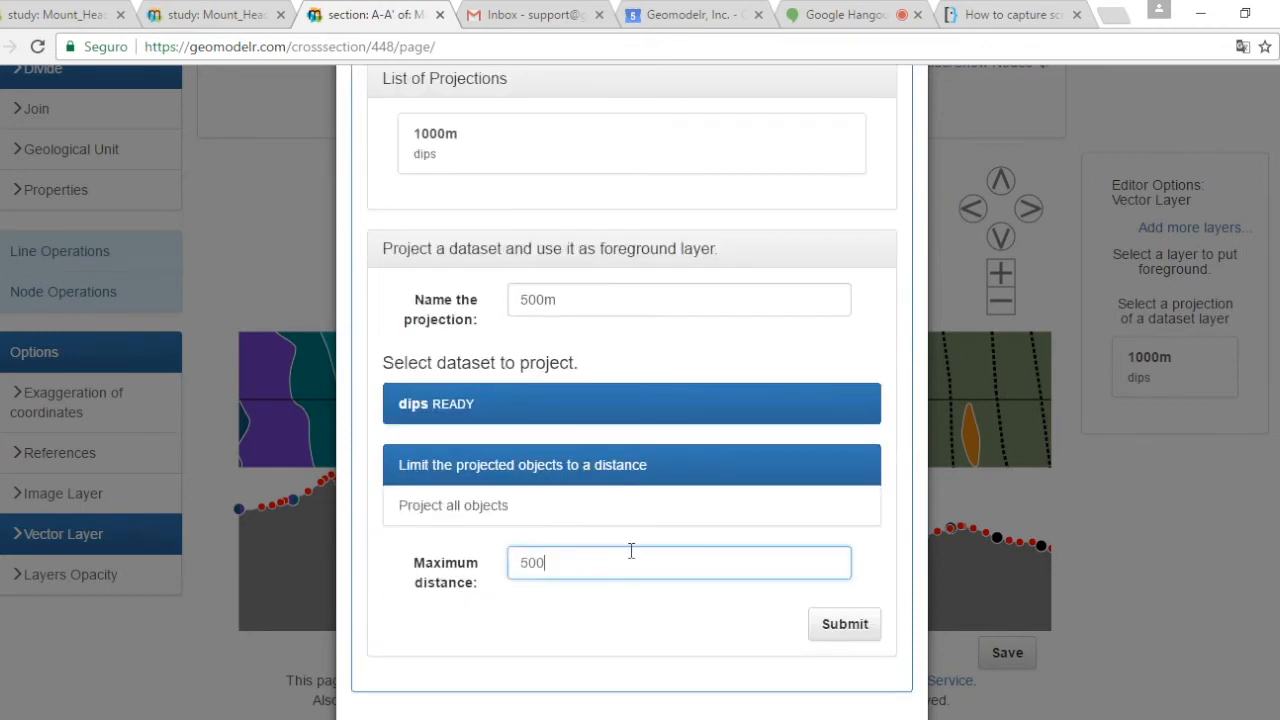
click(819, 628)
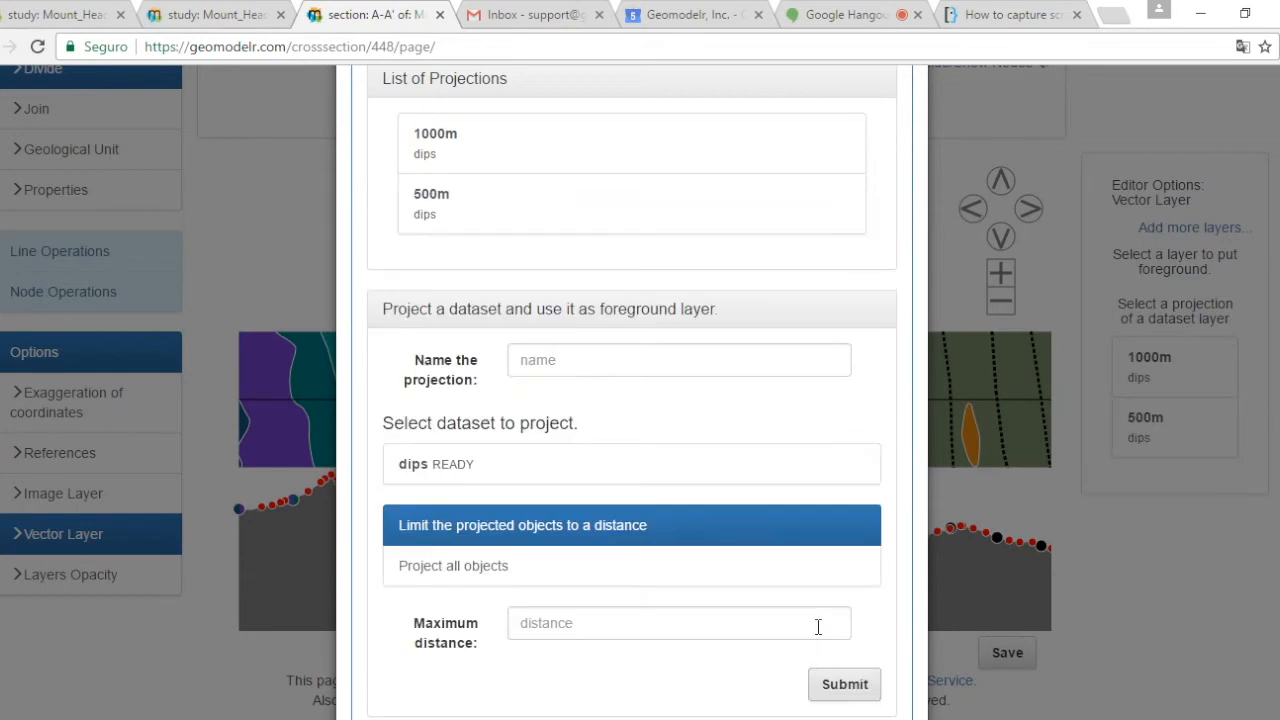
click(1149, 616)
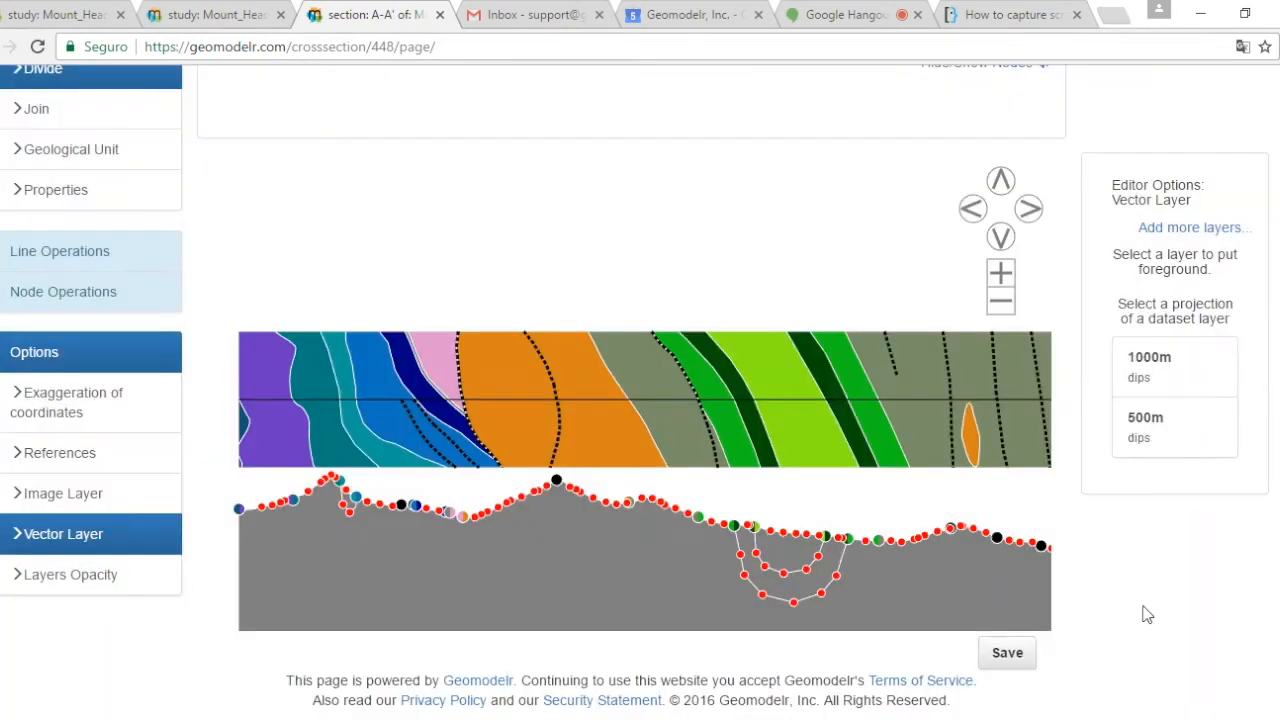
- Show the 500m dips projection over the section, and switch the foreground layer to the 1000m projection
click(1165, 452)
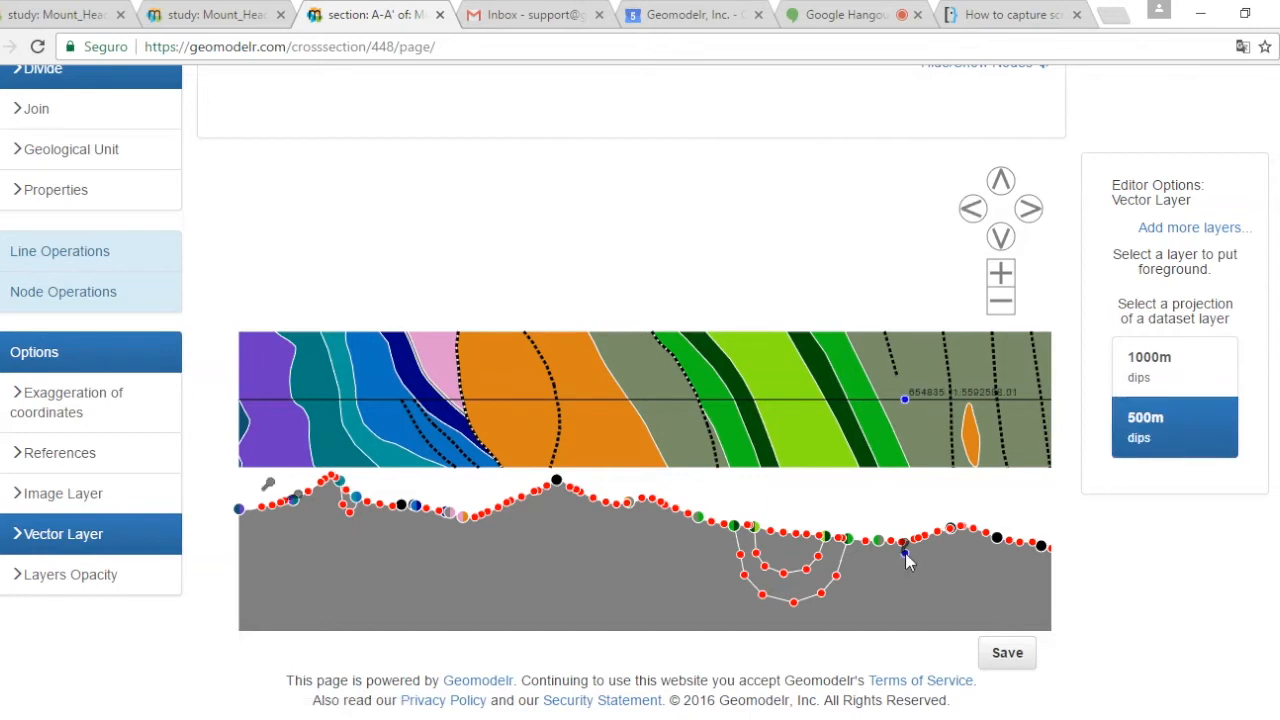
click(357, 539)
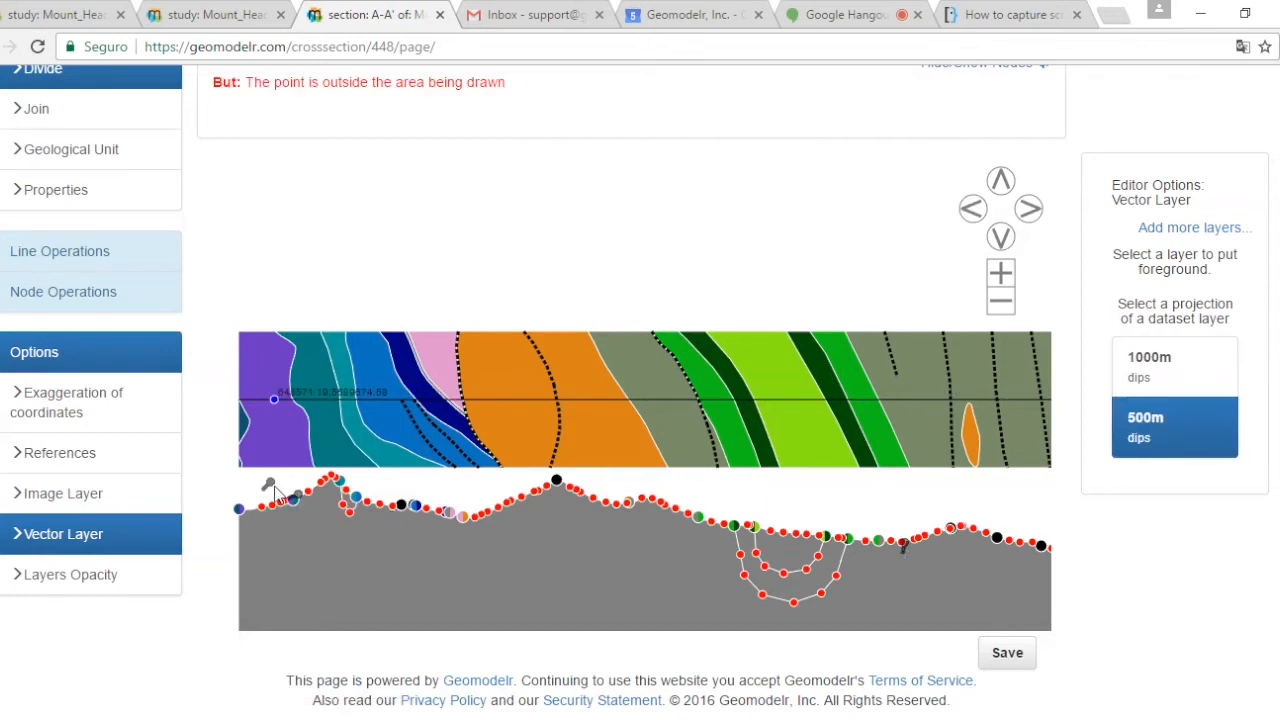
click(1149, 366)
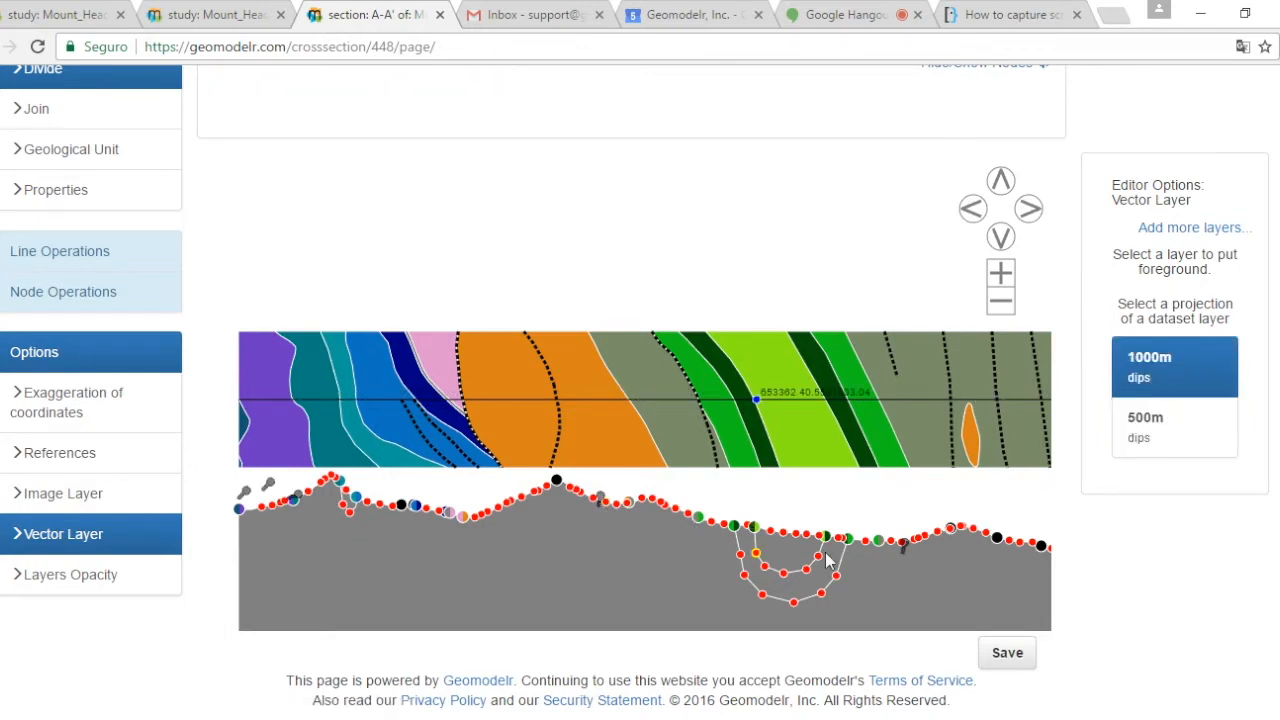
- Divide the section polygon with a third, deeper arc around the dark green fold, joining the outer contact nodes of the bright green unit
click(869, 587)
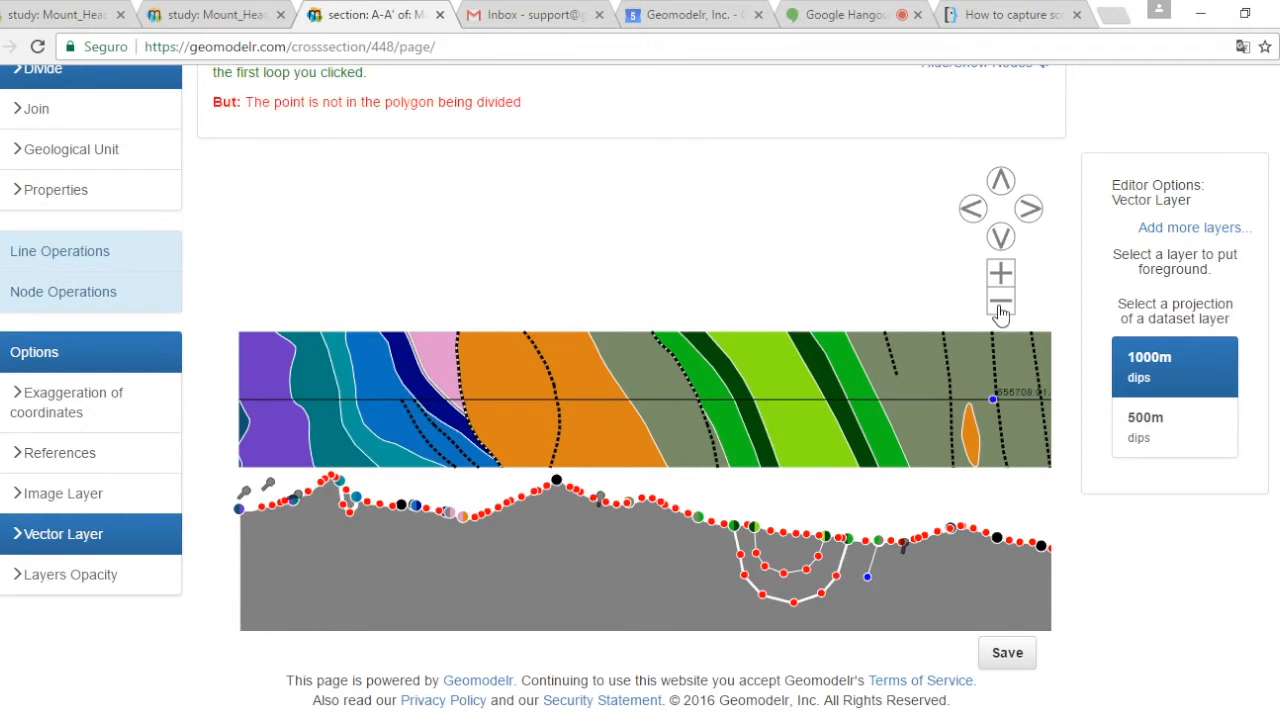
click(1001, 275)
click(1001, 237)
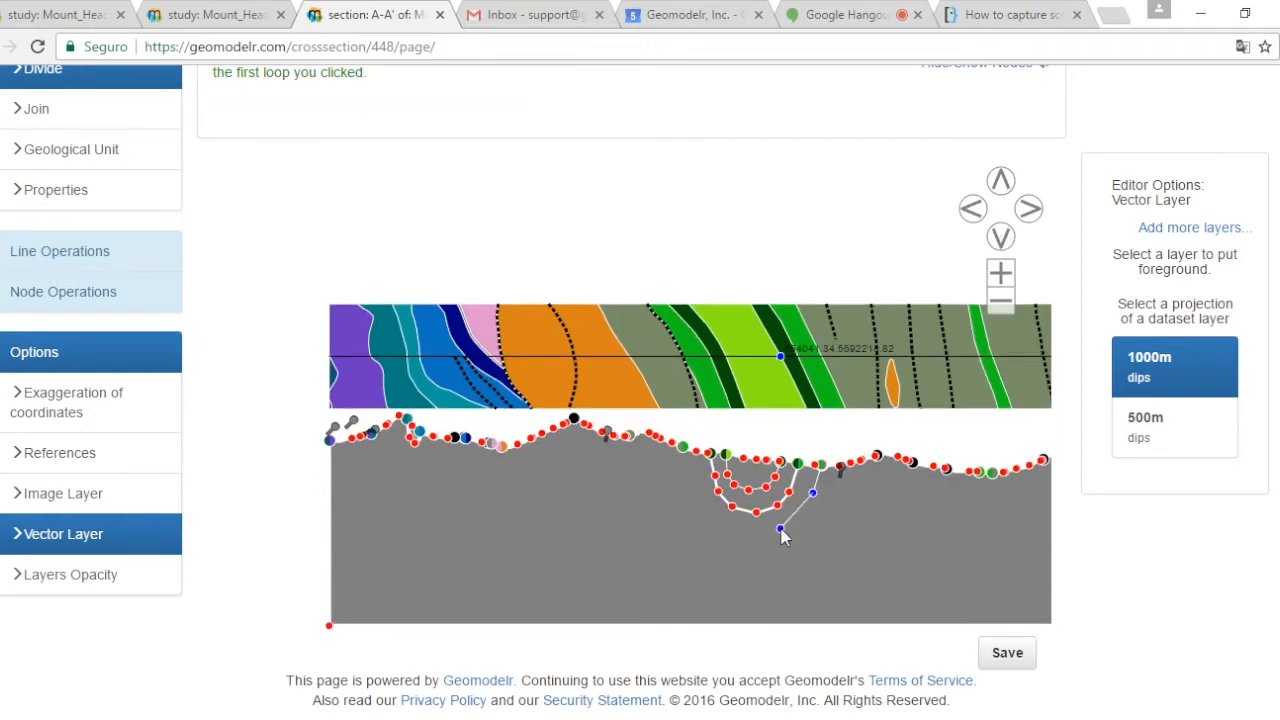
click(788, 542)
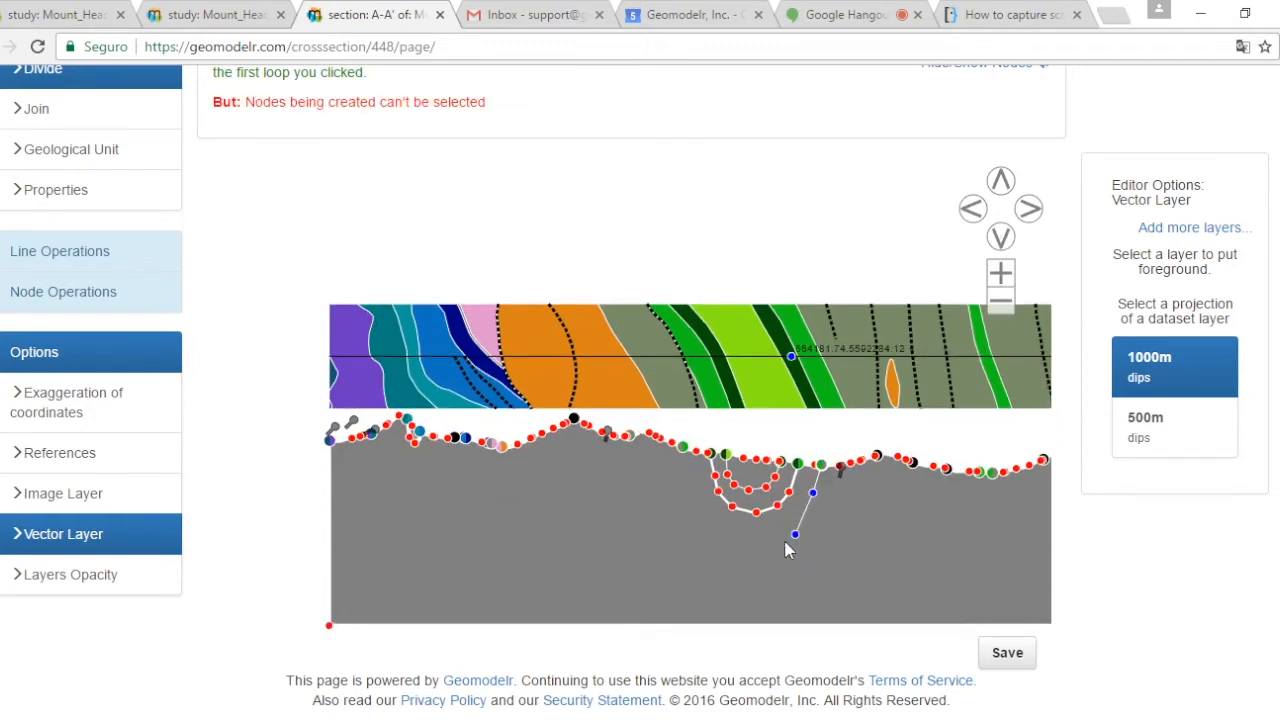
click(763, 557)
click(729, 565)
click(706, 546)
click(697, 510)
click(697, 503)
click(693, 480)
click(683, 447)
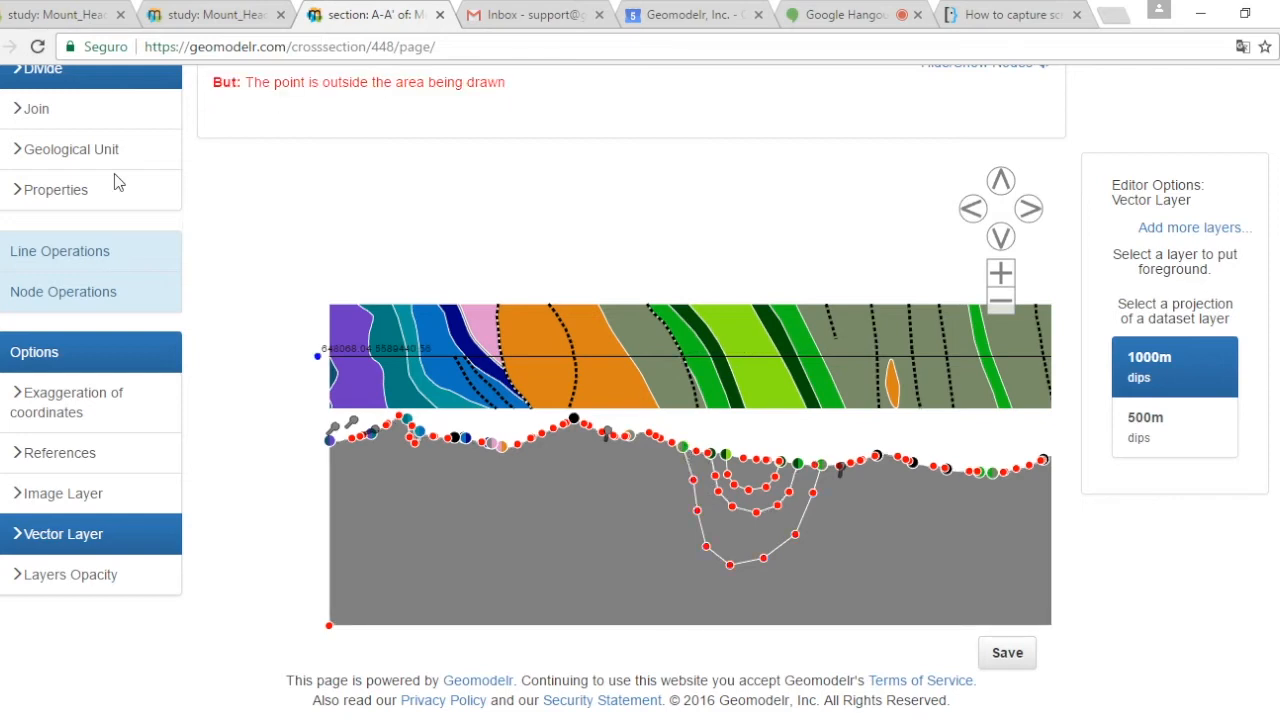
- Enable object information in the reference options to identify the geological units on the map strip
click(87, 152)
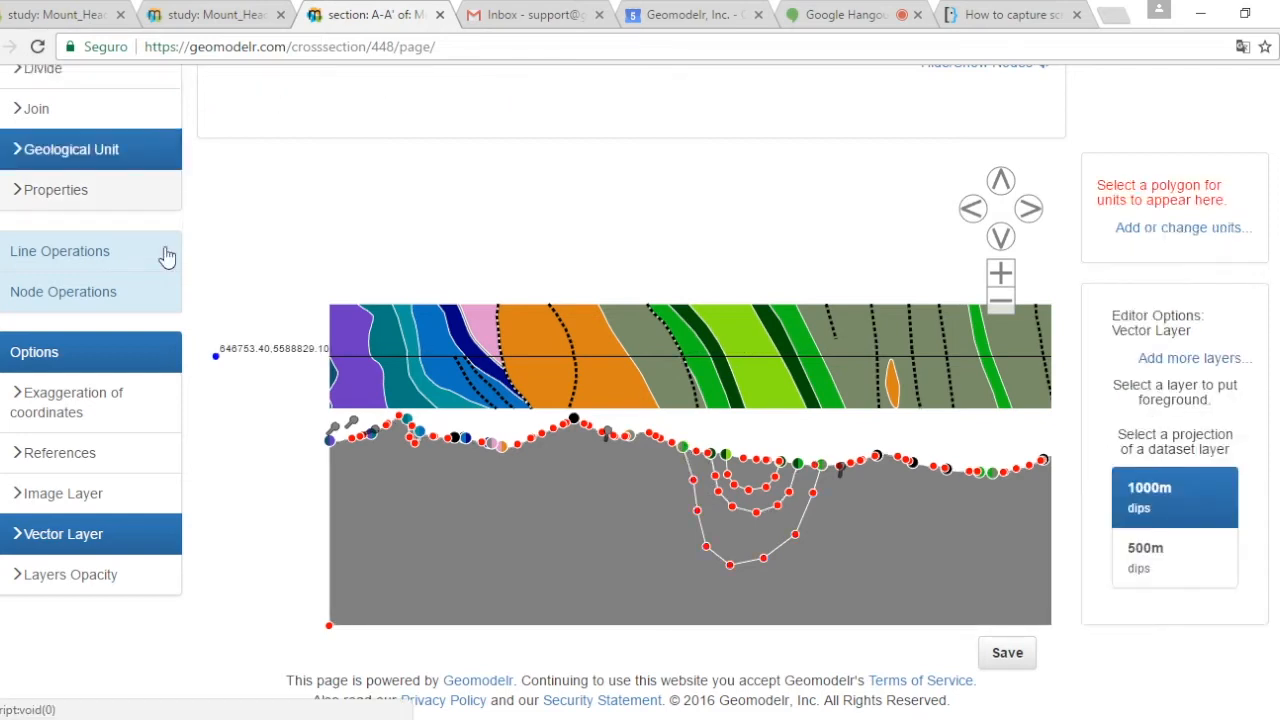
click(744, 487)
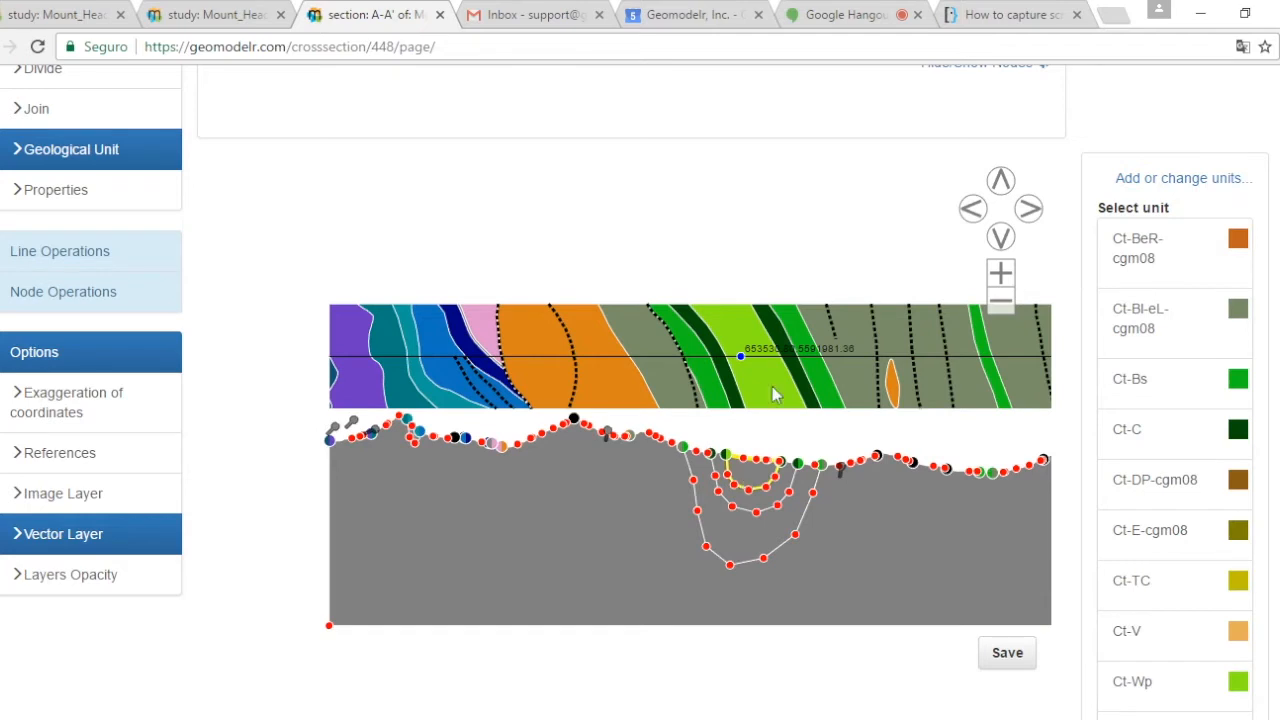
click(97, 456)
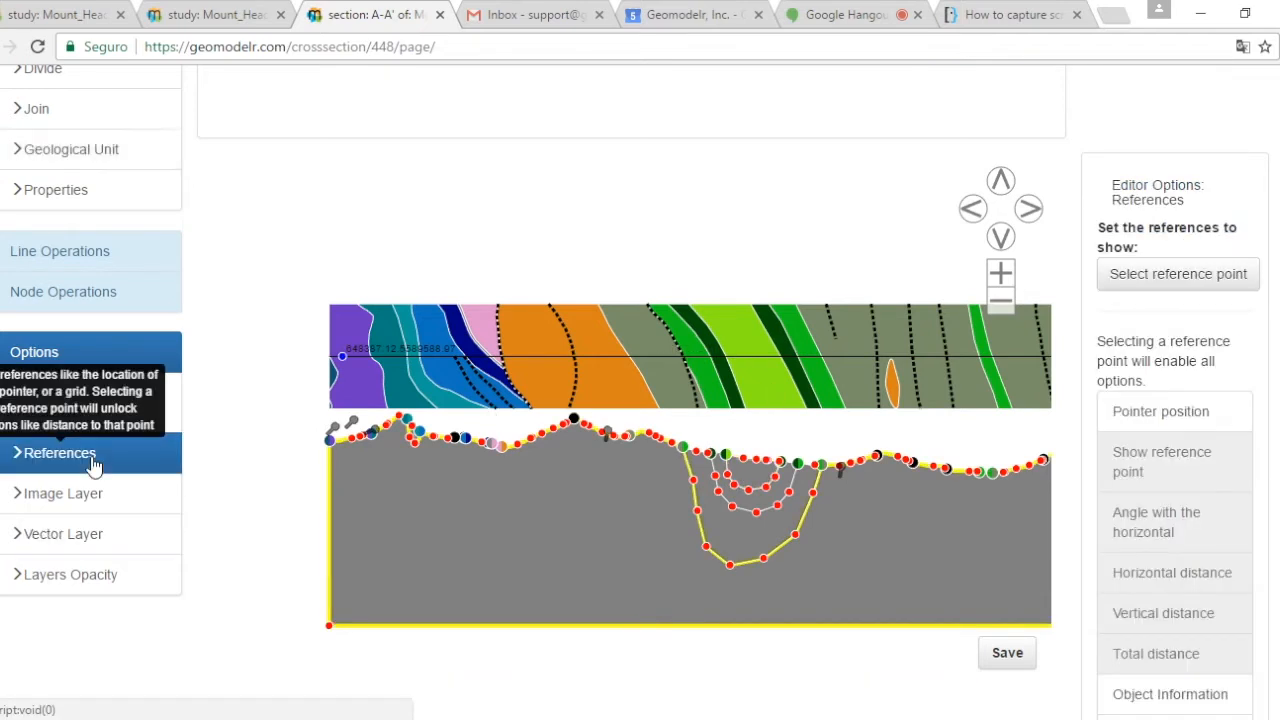
click(1121, 700)
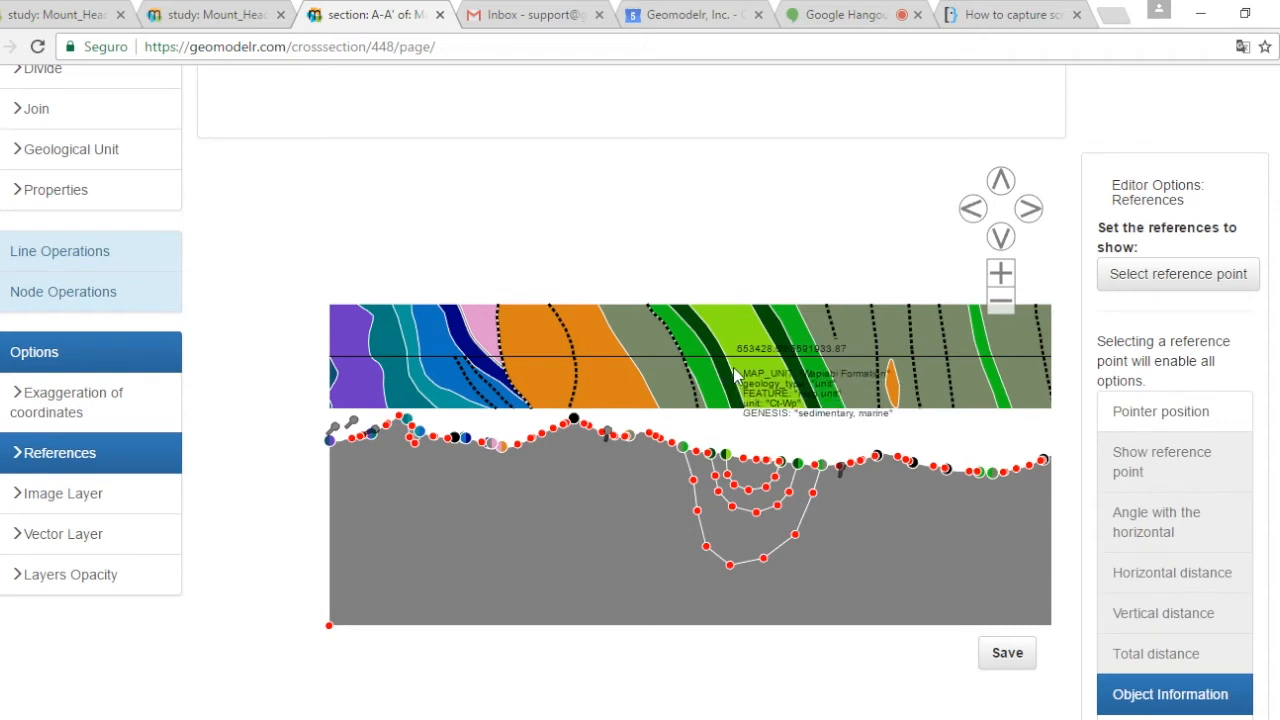
- Assign the geological unit Ct-Wp to the innermost polygon of the fold
click(84, 154)
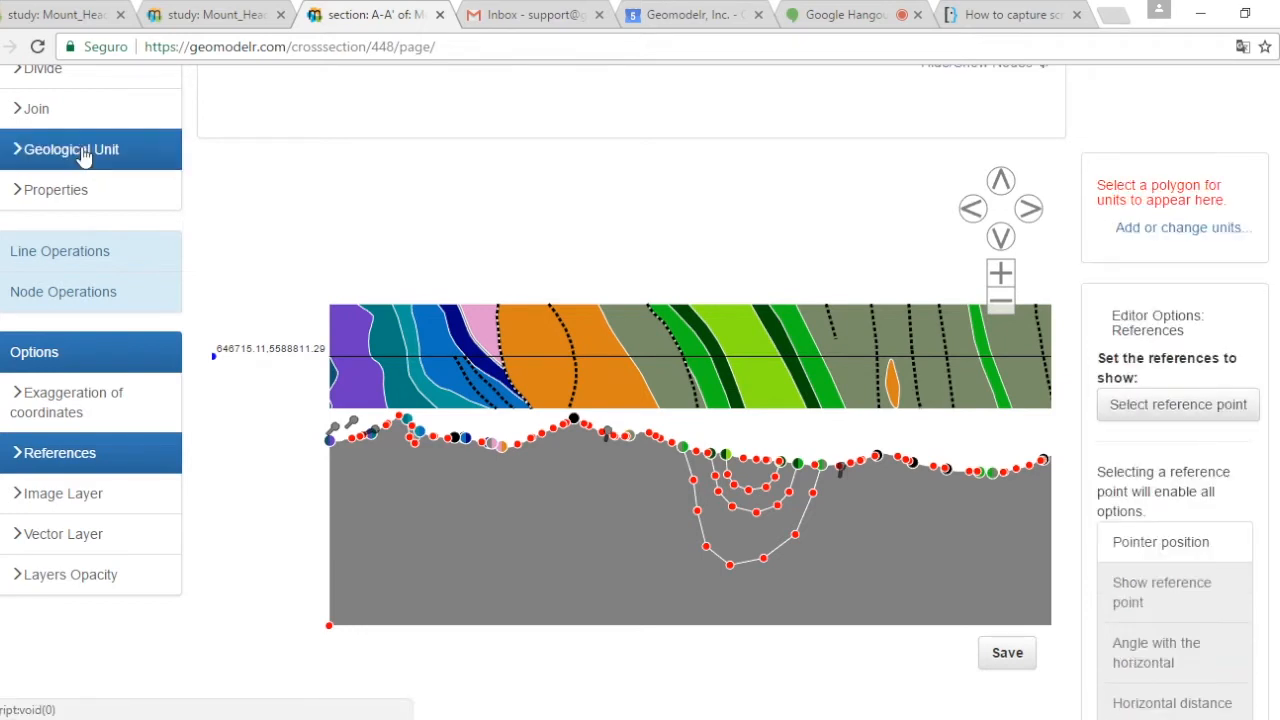
click(829, 482)
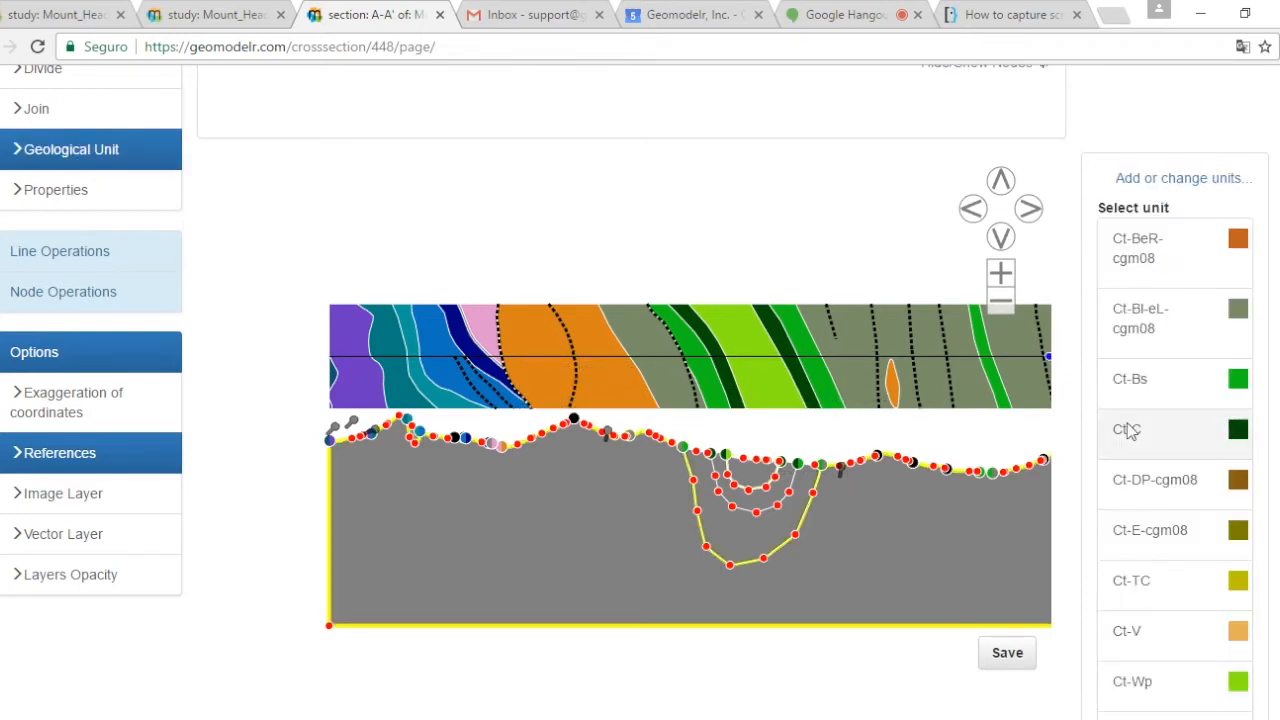
click(1153, 683)
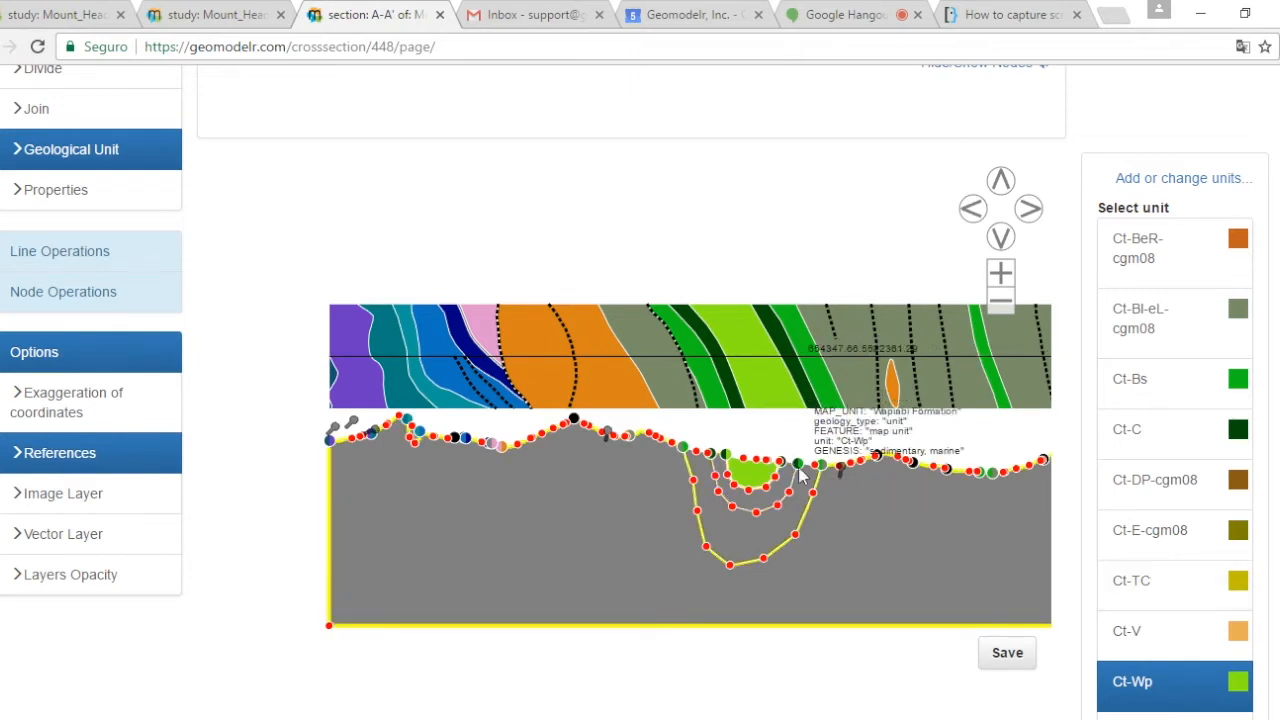
- Assign unit Ct-C to the middle fold polygon and Ct-Bs to the outermost fold polygon
click(1120, 438)
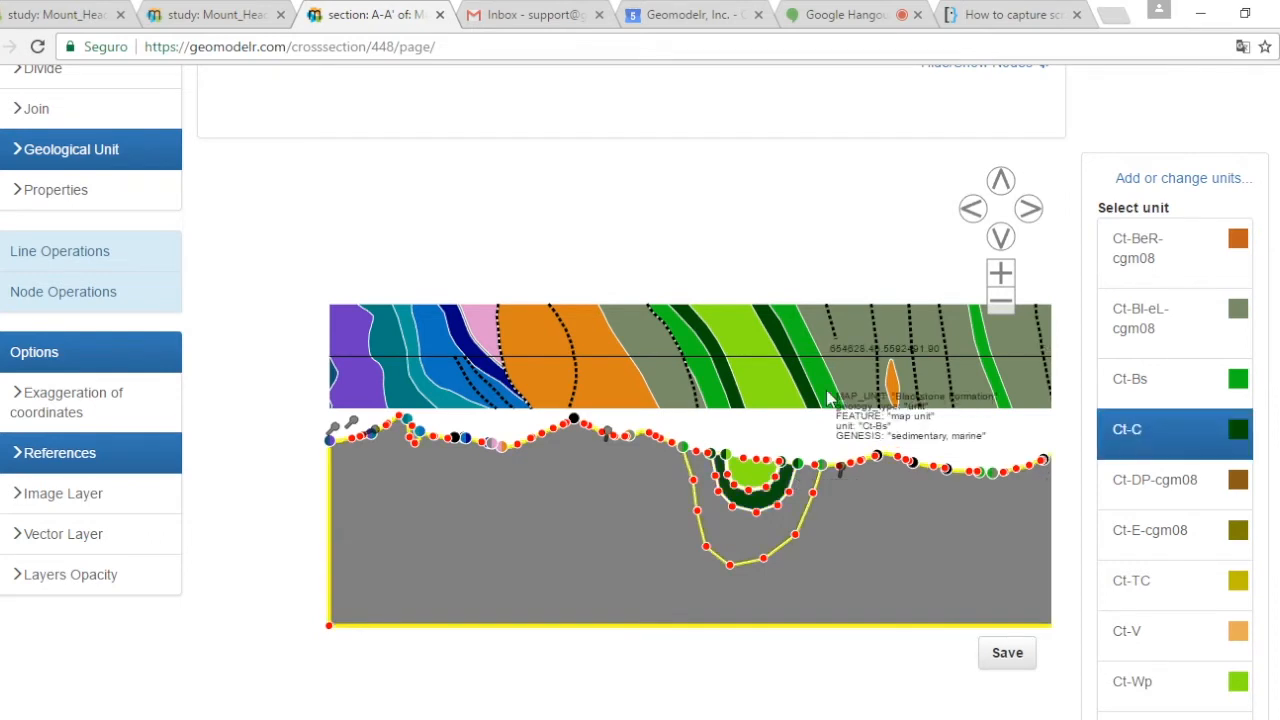
click(979, 484)
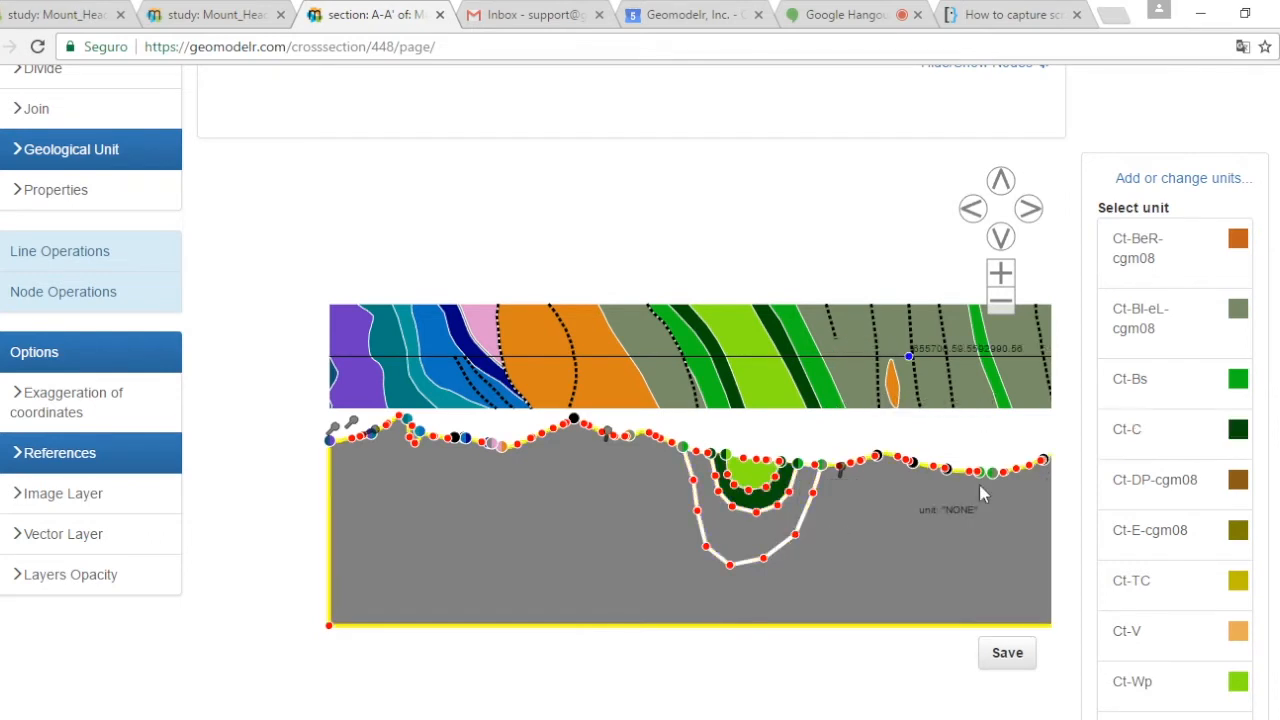
click(1134, 398)
click(760, 530)
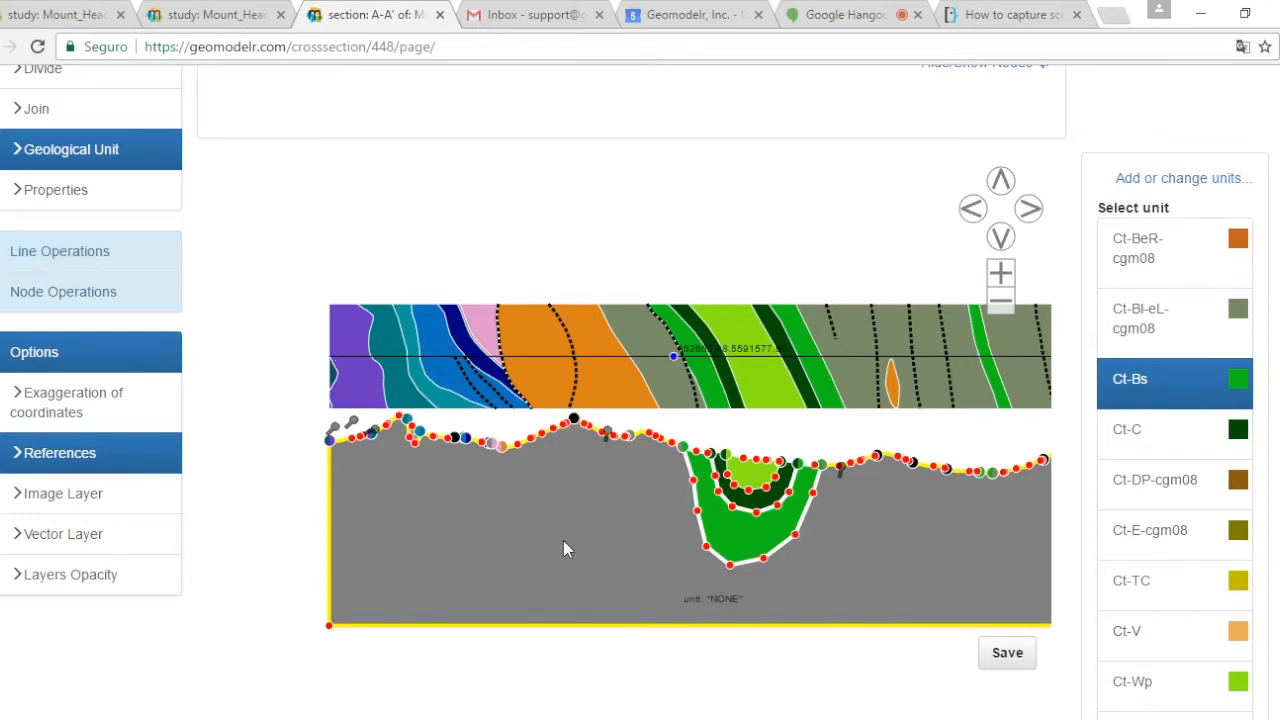
- Switch to the Google Hangouts call, mute the guest who is speaking, and return to the A-A' cross section in Geomodelr
click(850, 14)
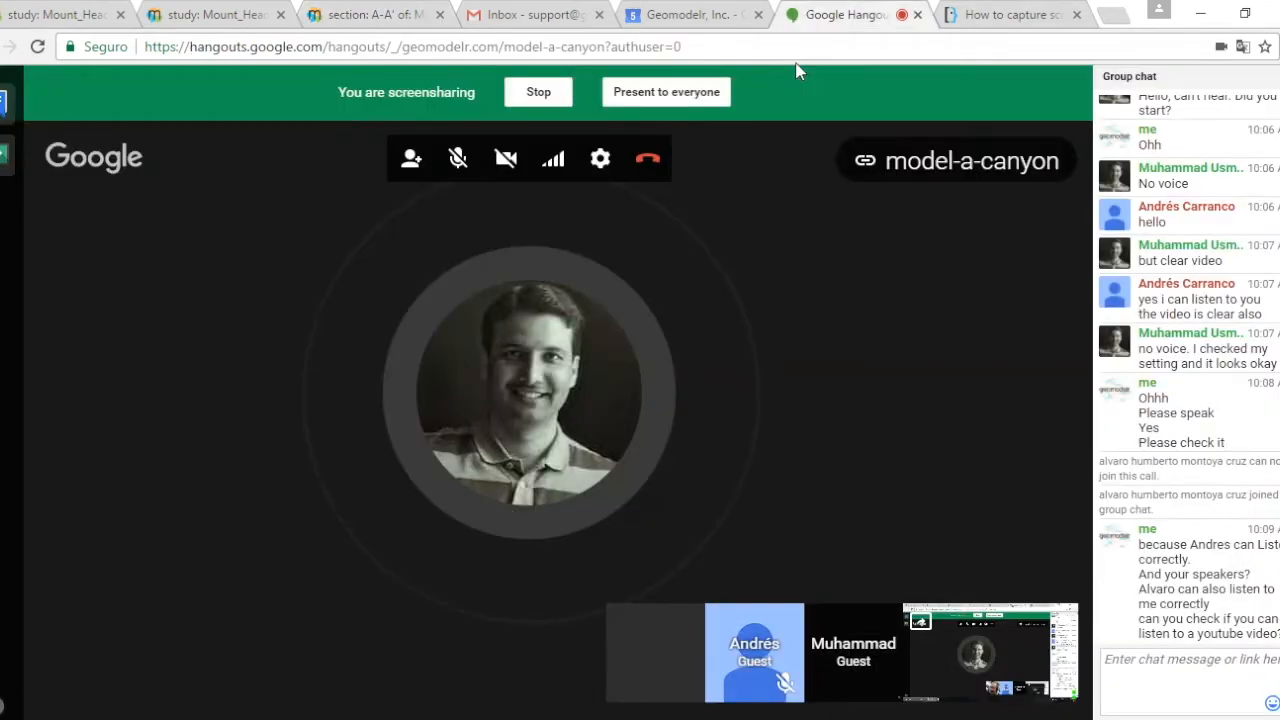
click(686, 621)
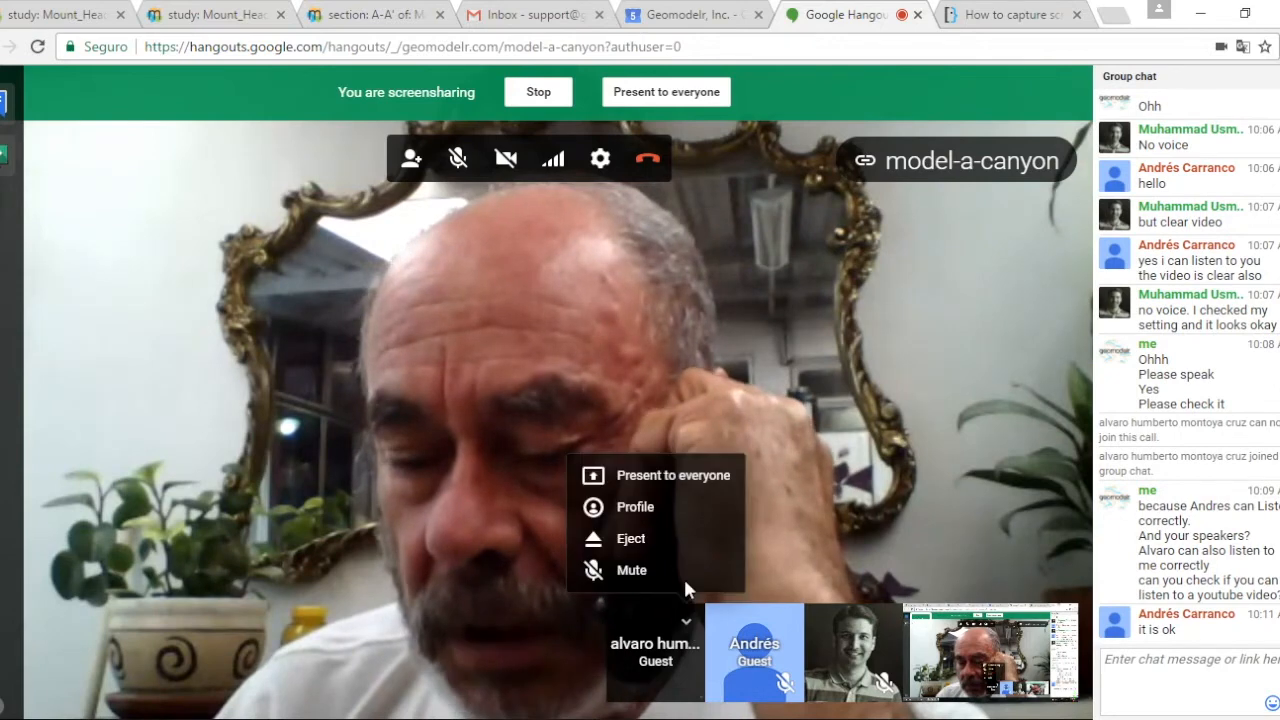
click(683, 572)
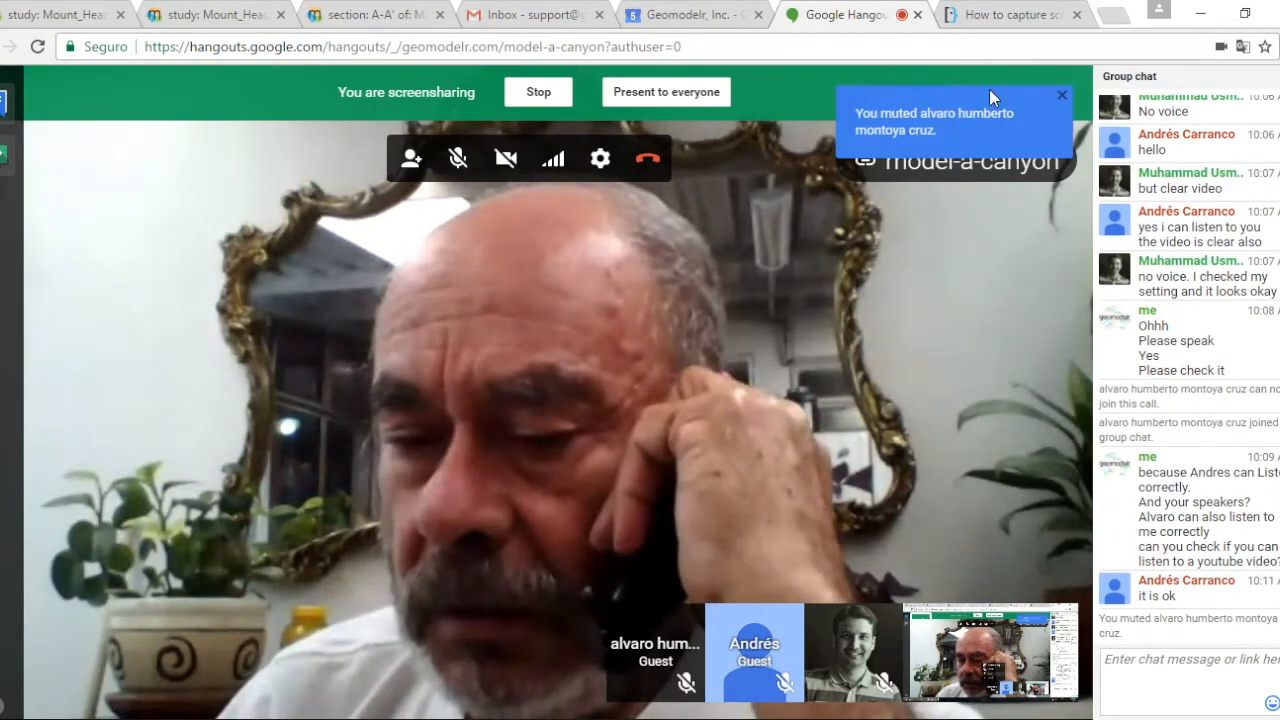
click(216, 16)
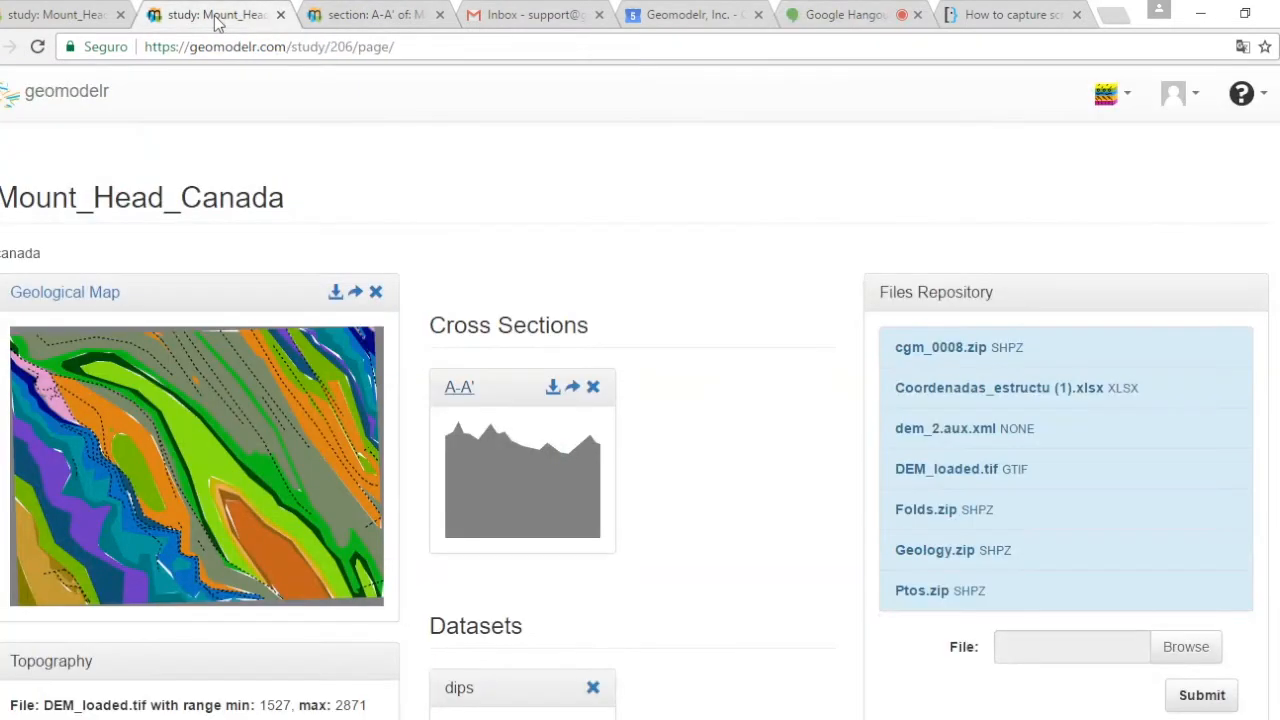
scroll(403, 477, down, 5)
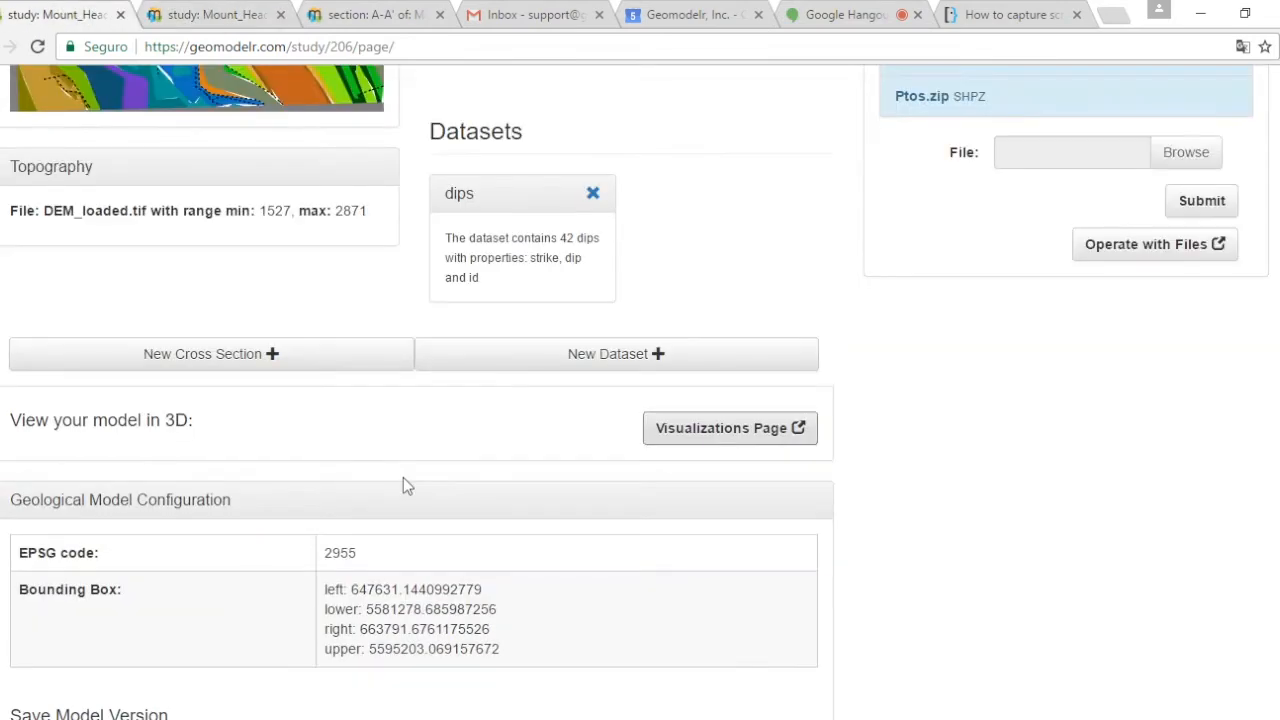
click(385, 14)
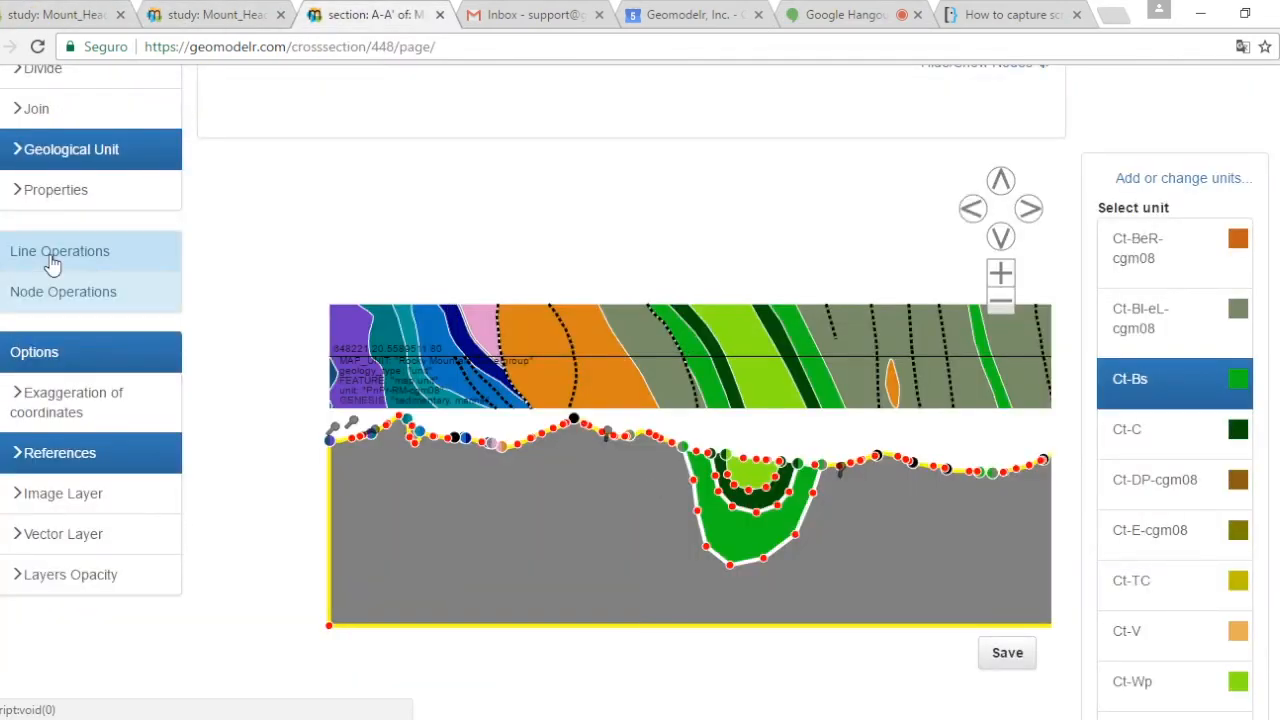
- Add a node on the bottom edge of the section, beneath the pink unit and west of the orange unit's fault
click(16, 256)
click(54, 120)
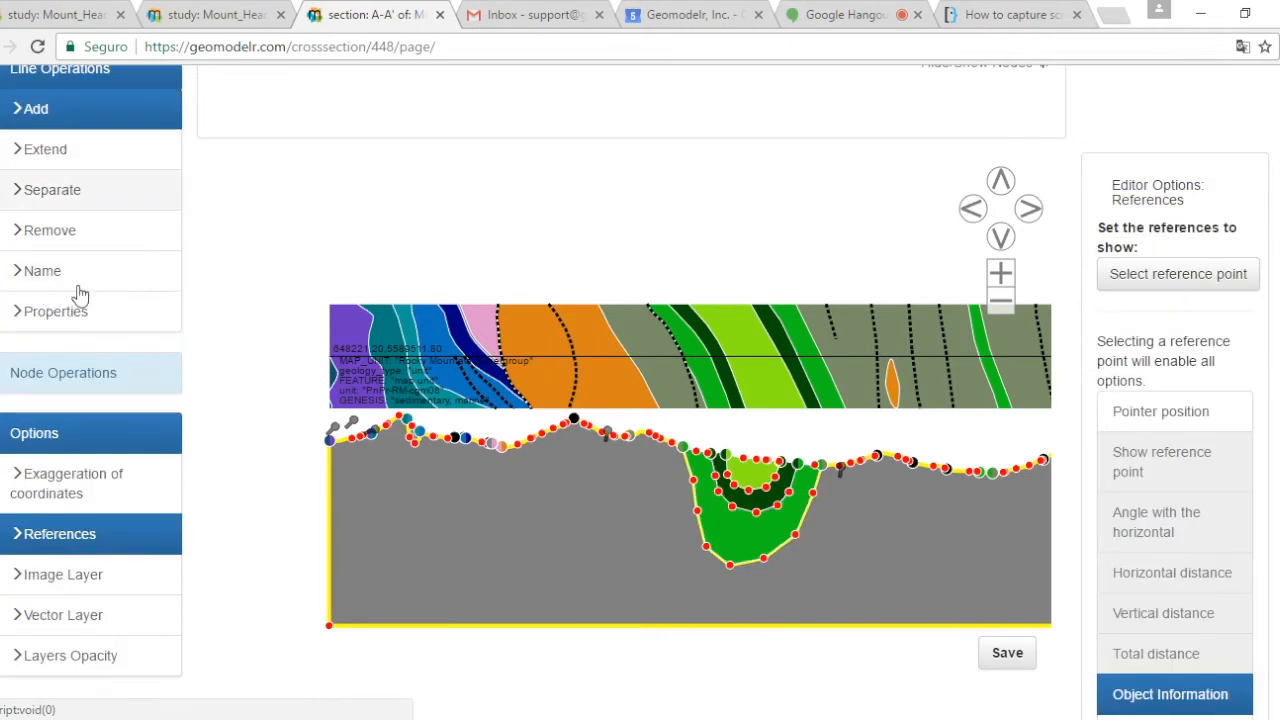
mouse_move(574, 420)
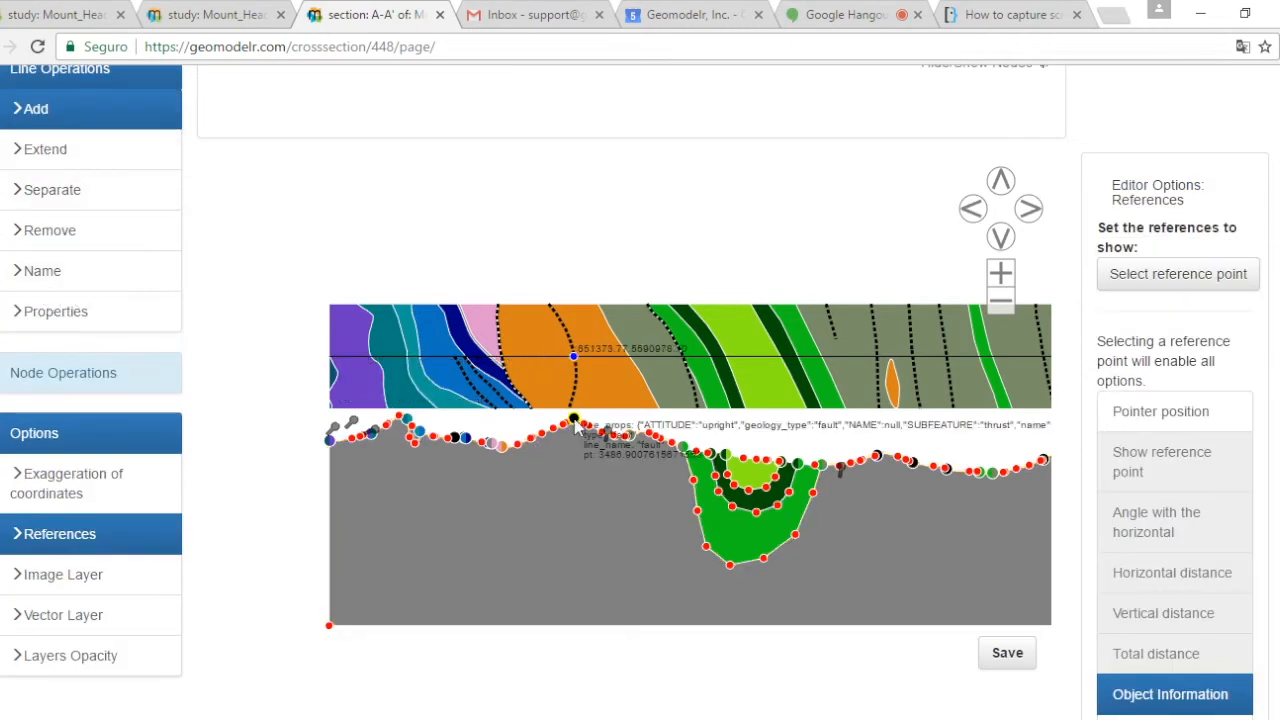
click(78, 398)
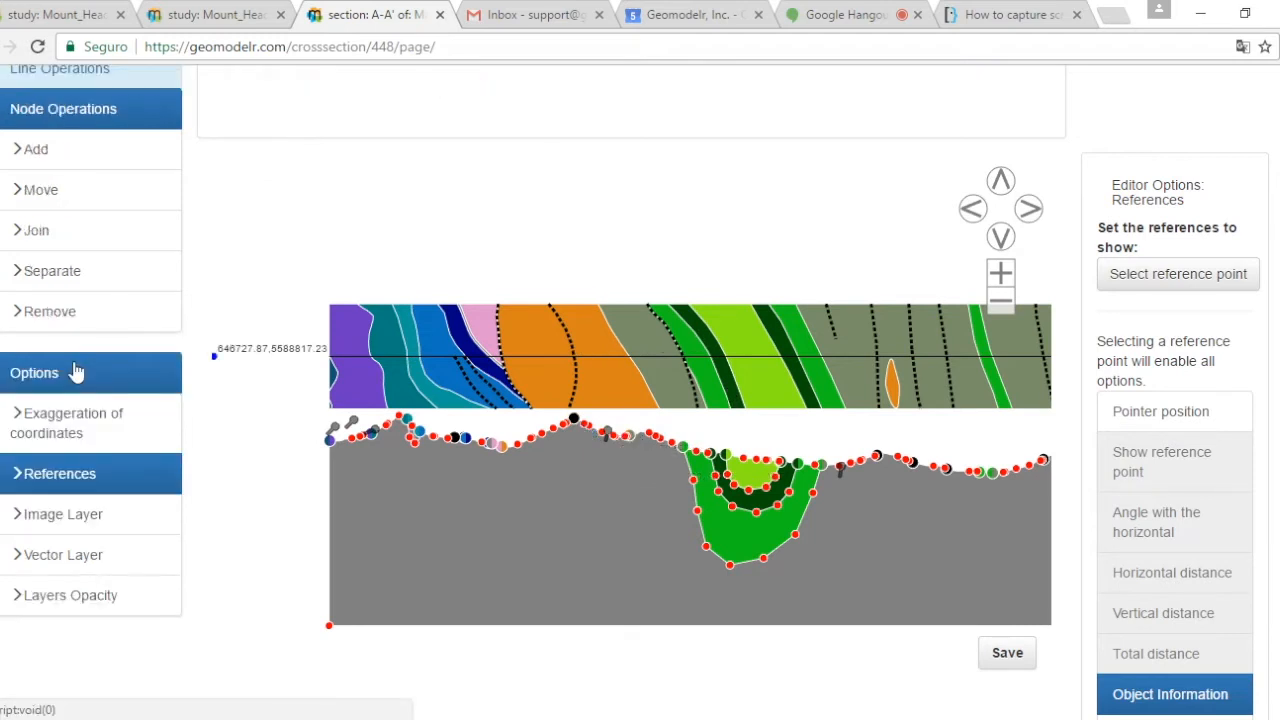
click(62, 160)
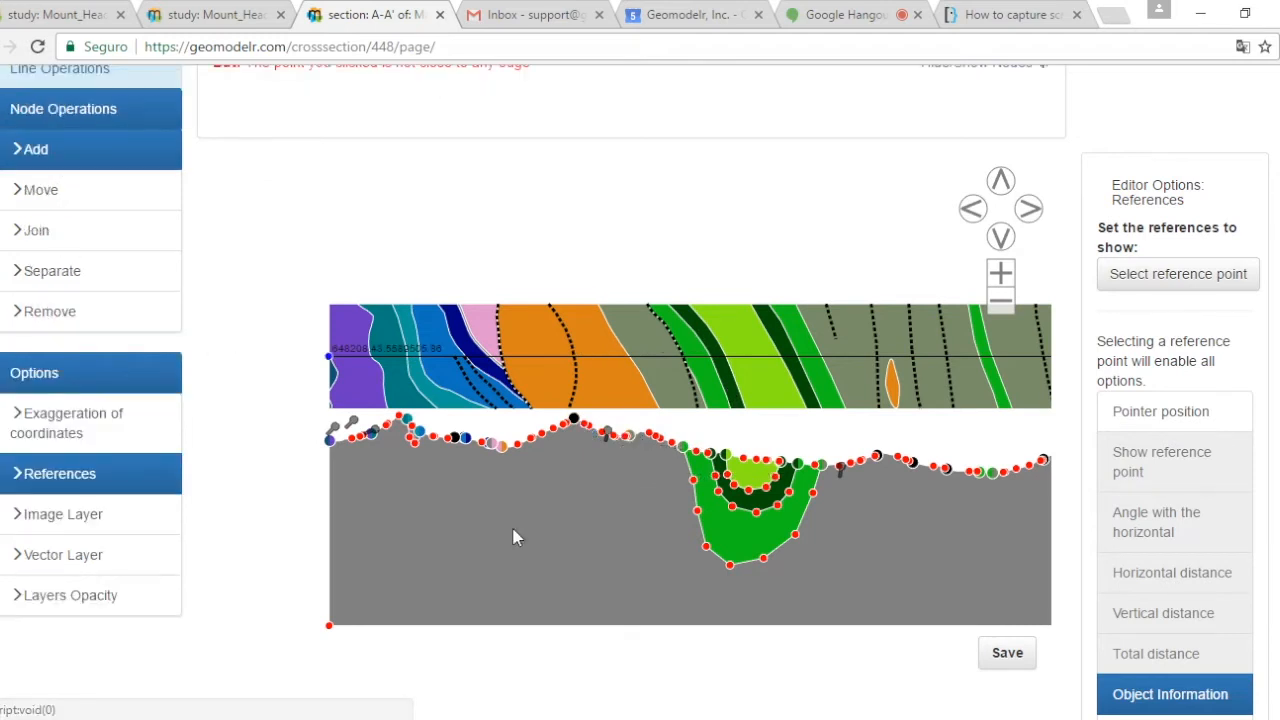
click(491, 633)
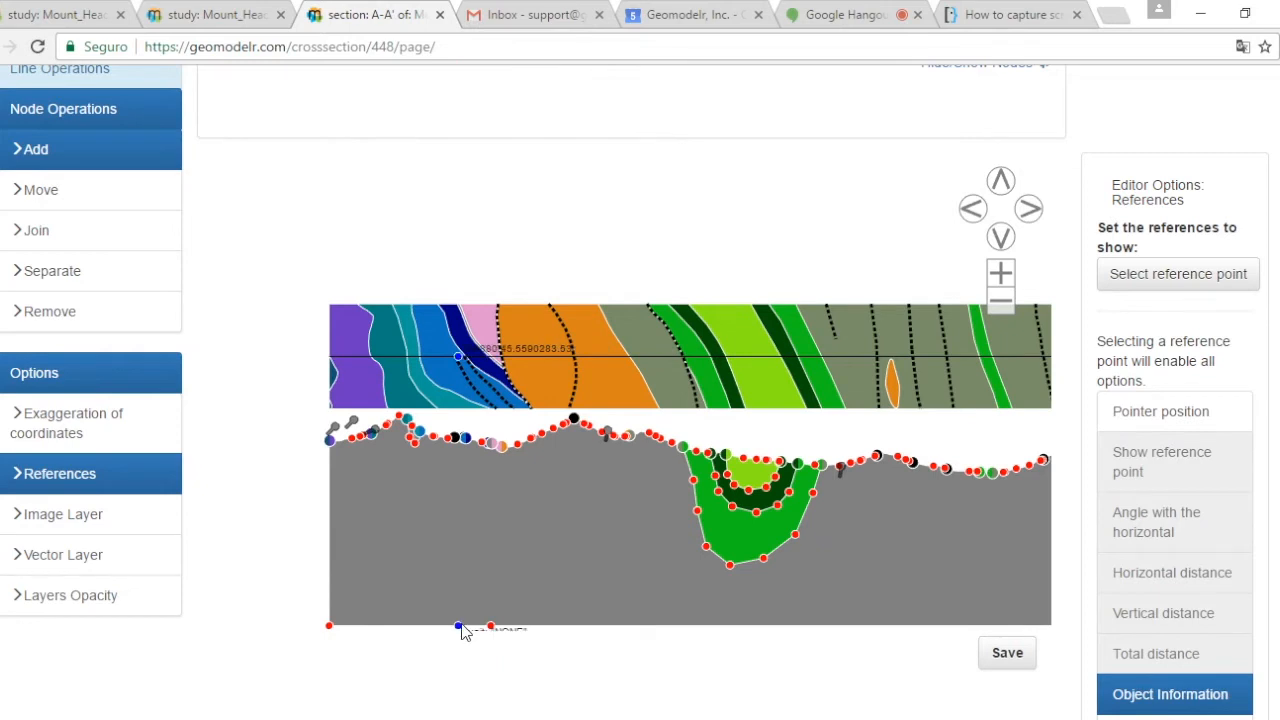
- Draw a line from the orange unit's fault node on the surface, bending at mid-depth, to the node on the section's bottom edge
click(40, 85)
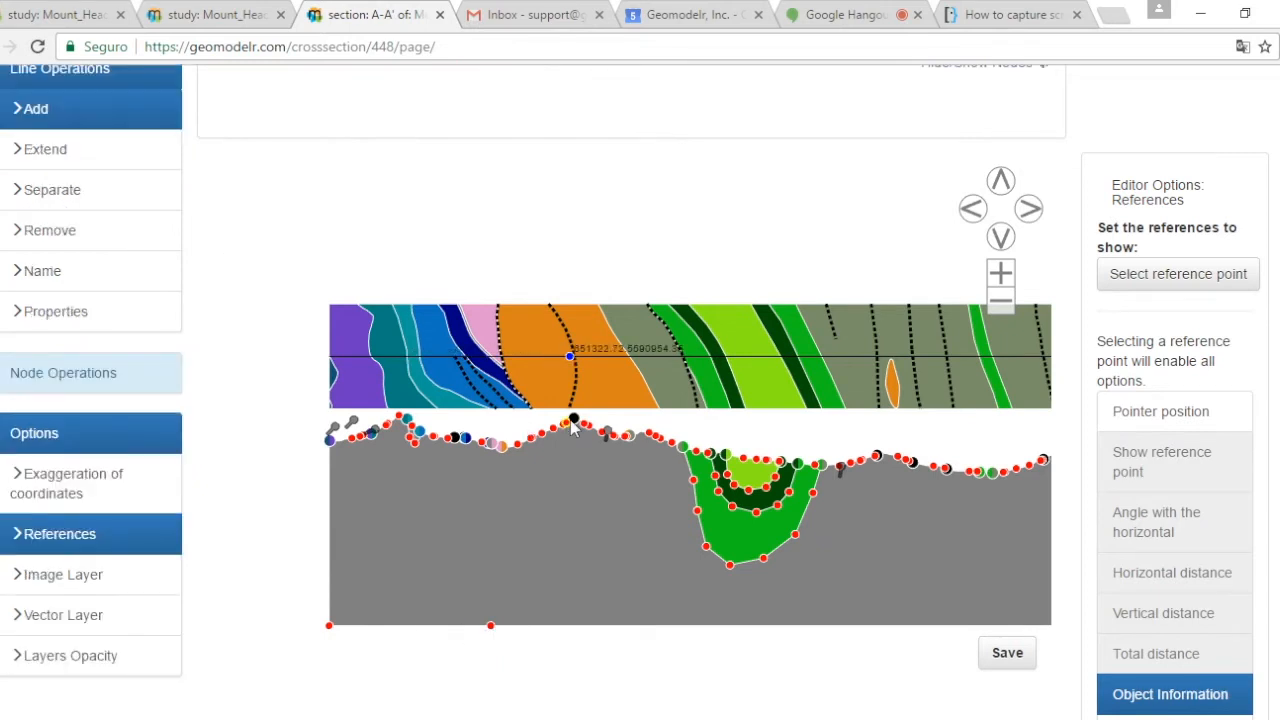
click(545, 540)
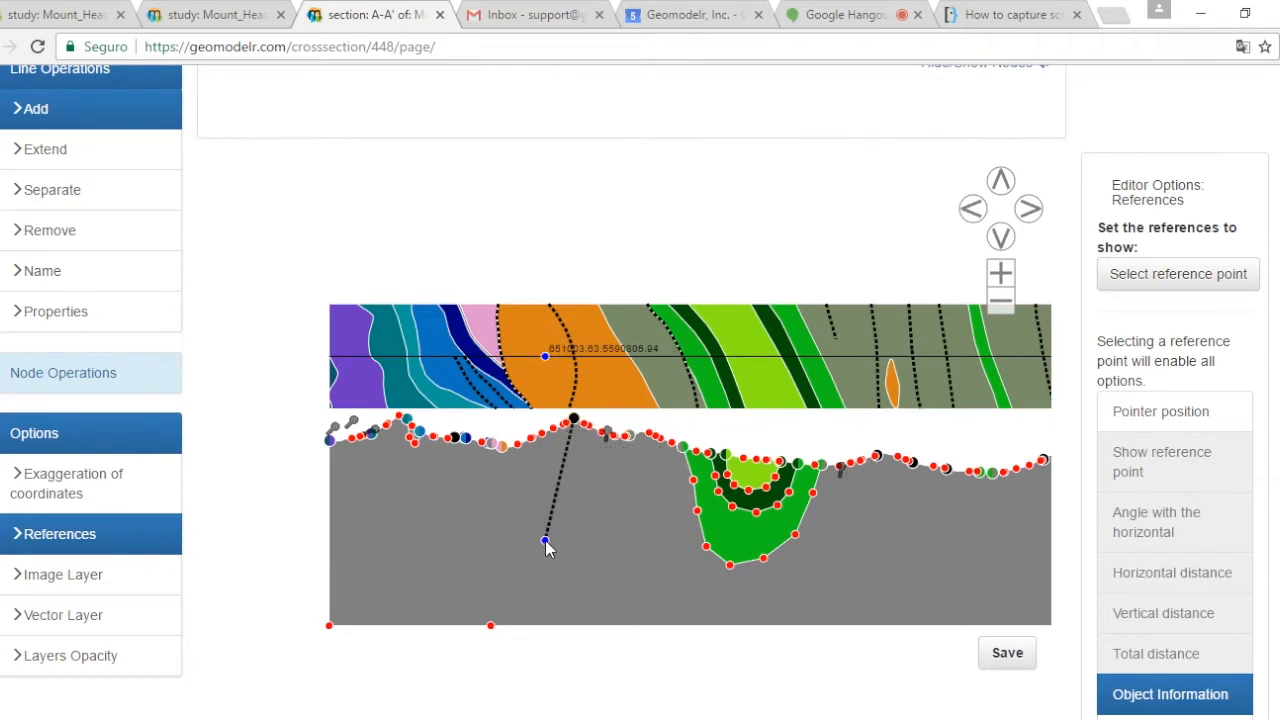
click(490, 626)
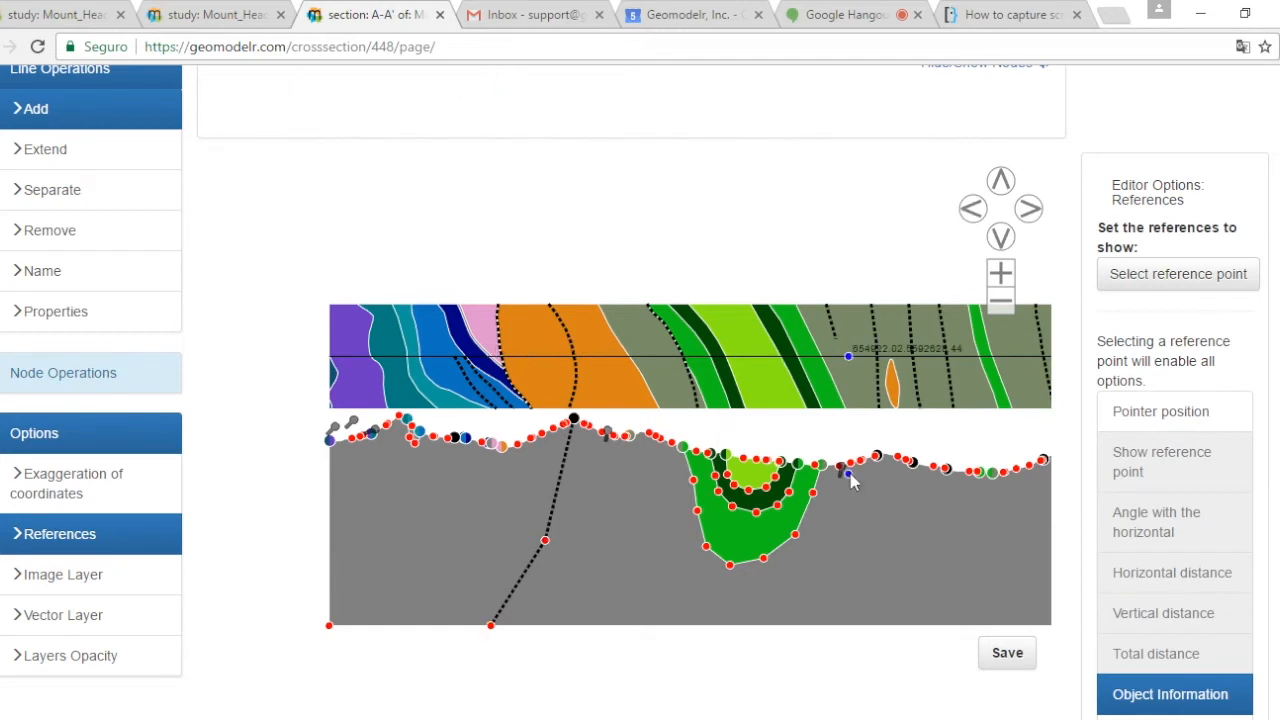
- Add a second node on the section's bottom edge, beneath the eastern flank of the green fold
mouse_move(884, 463)
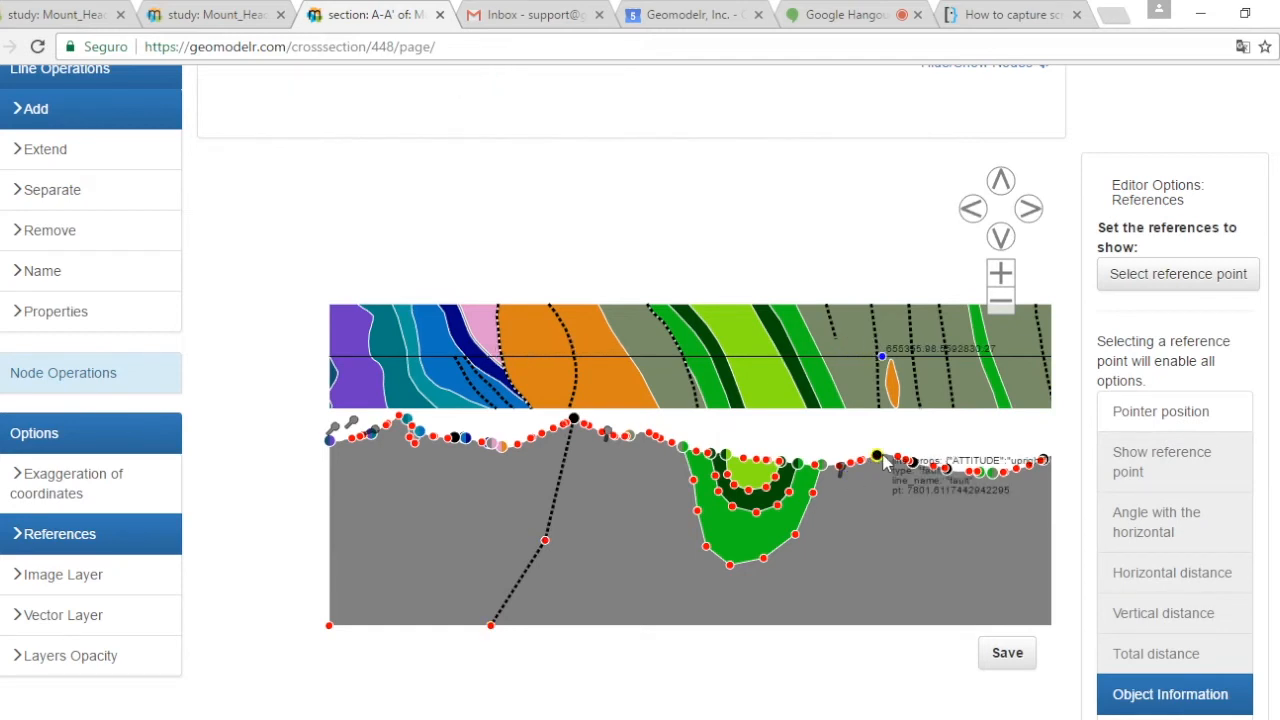
click(73, 372)
click(40, 150)
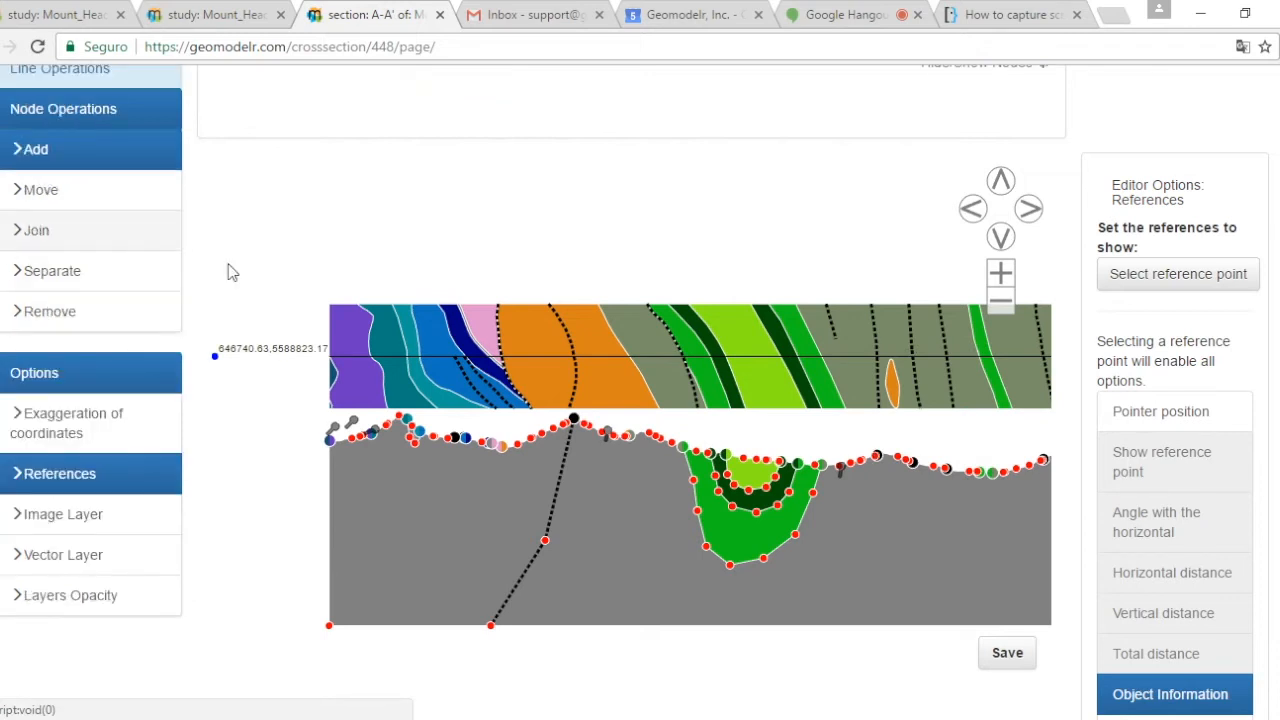
click(785, 627)
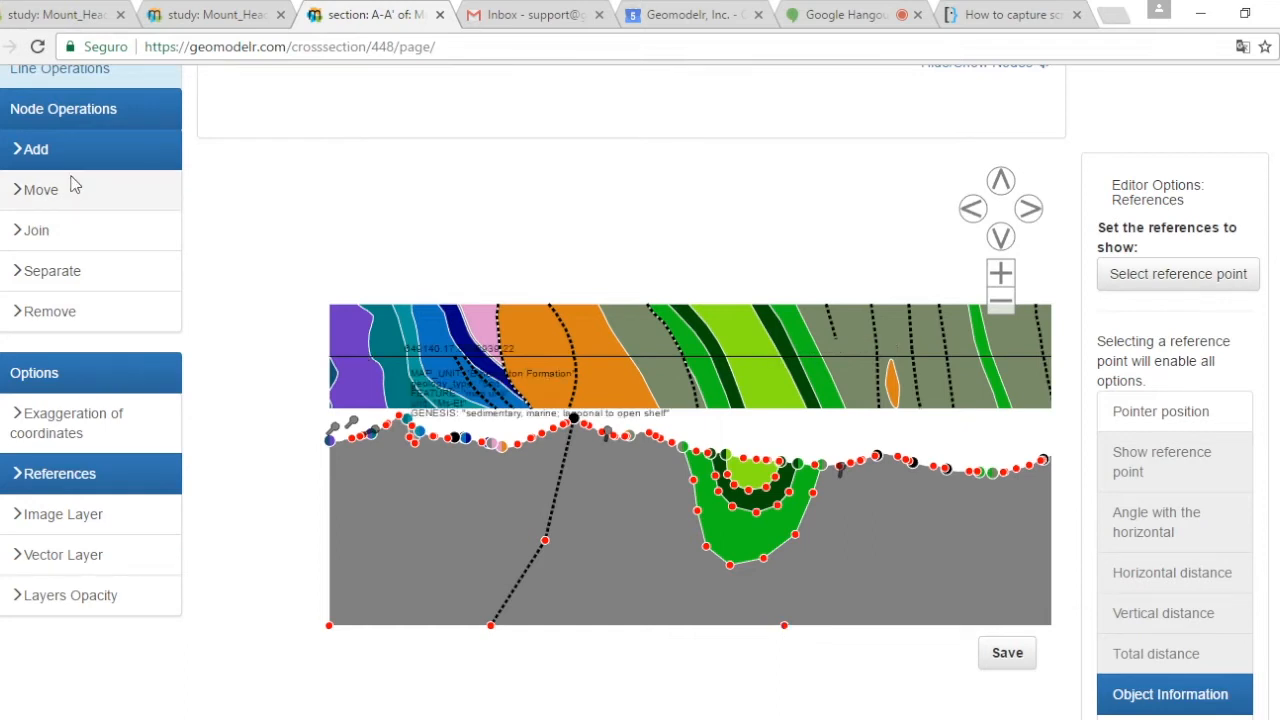
- Draw a line from the first surface fault node east of the green fold, bending at mid-depth, to the new bottom-edge node
click(65, 84)
click(75, 108)
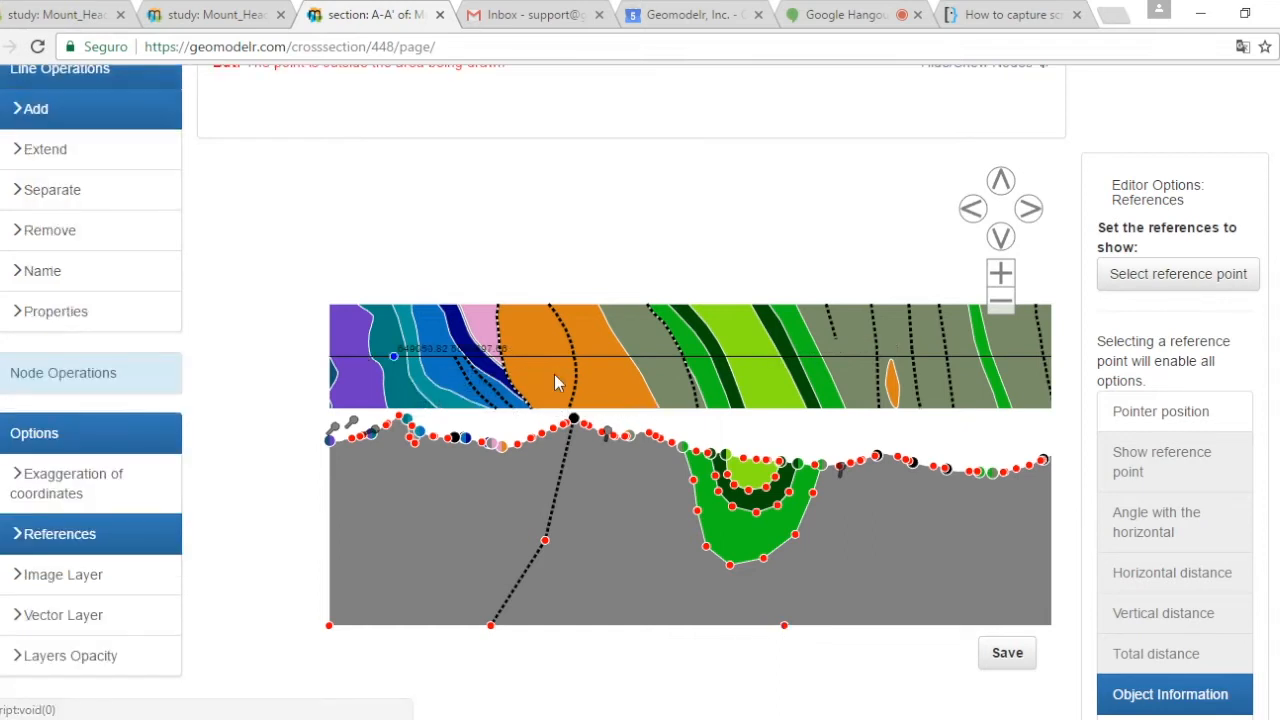
click(879, 458)
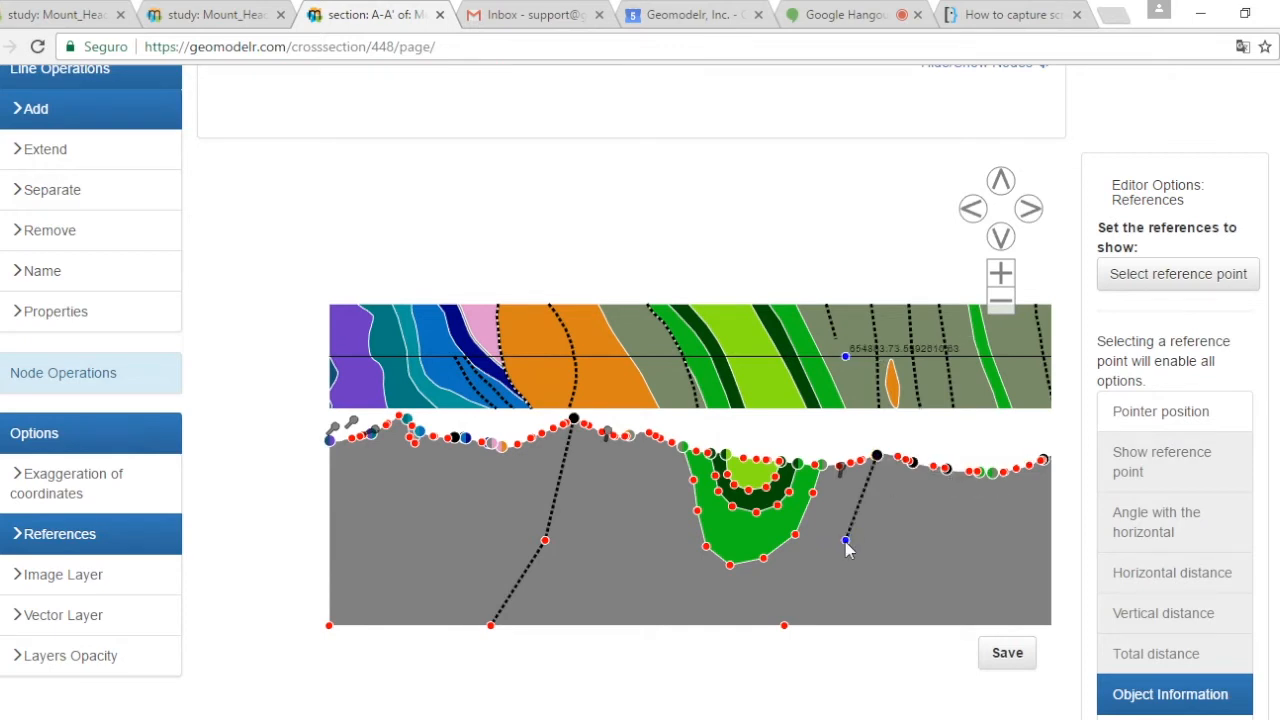
click(845, 546)
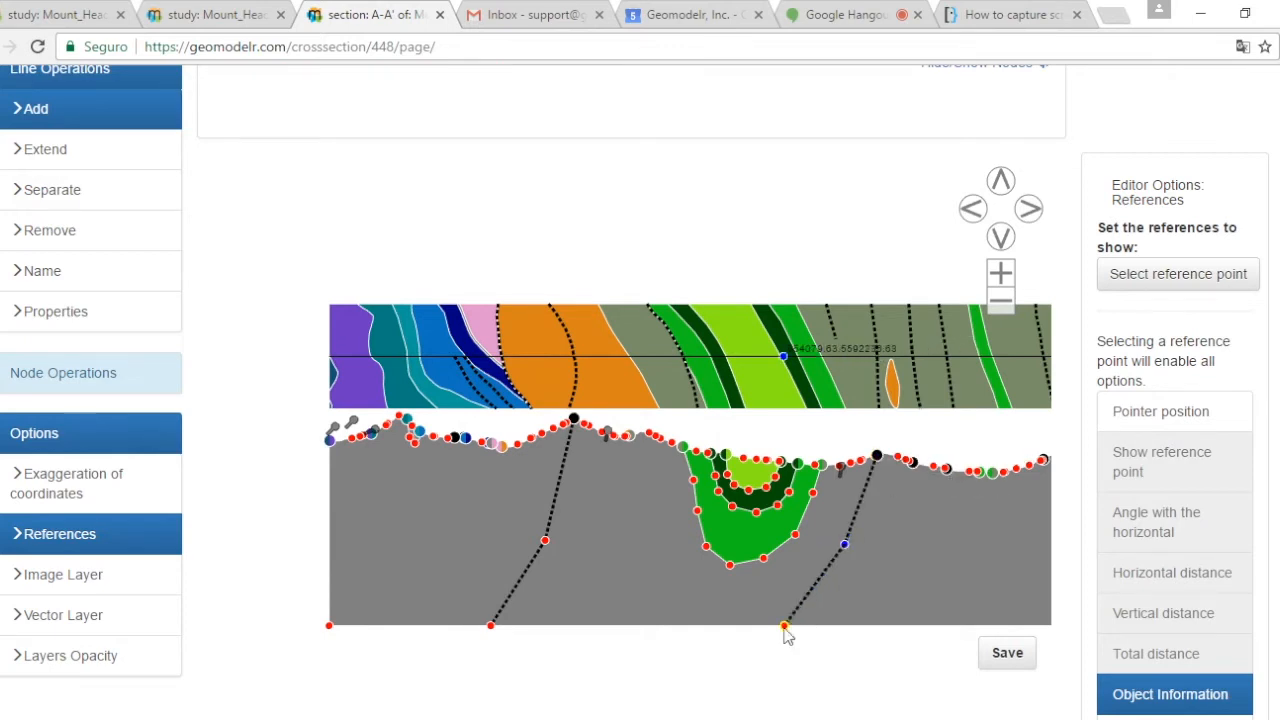
click(785, 627)
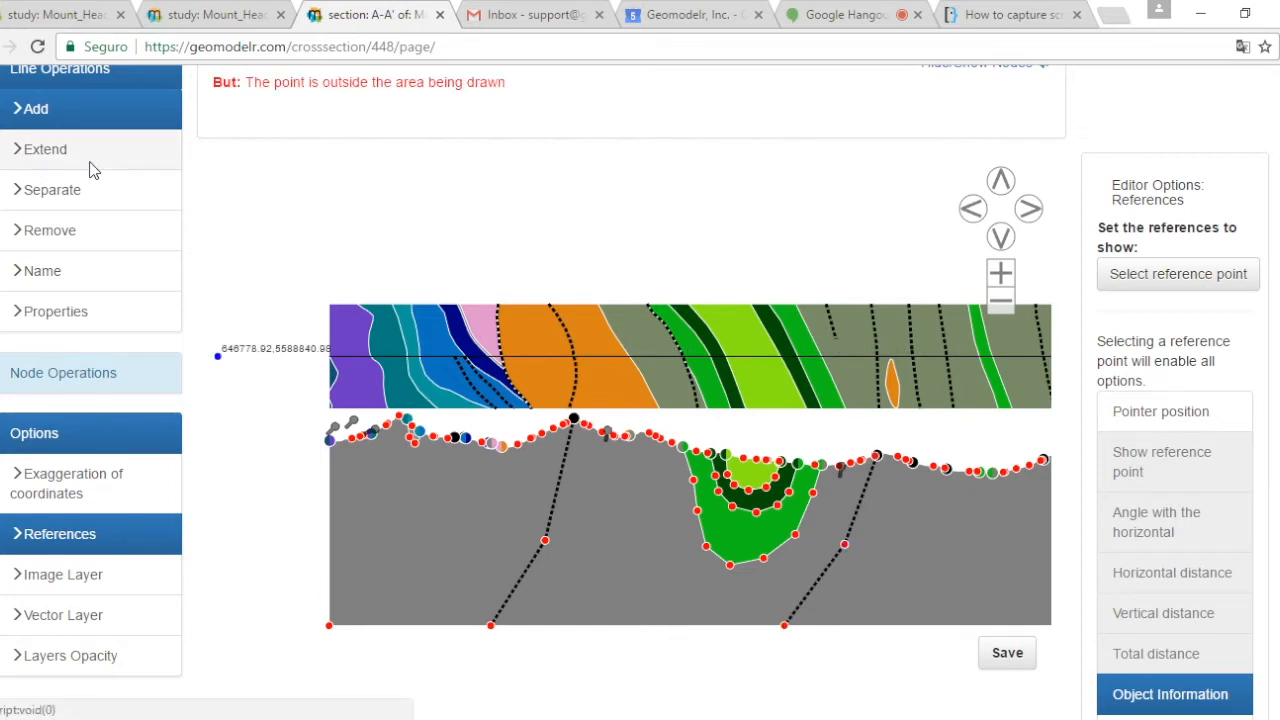
- Divide the grey polygon along the eastern fault line, from its bottom-edge node through the bend to the surface fault node
scroll(78, 81, up, 1)
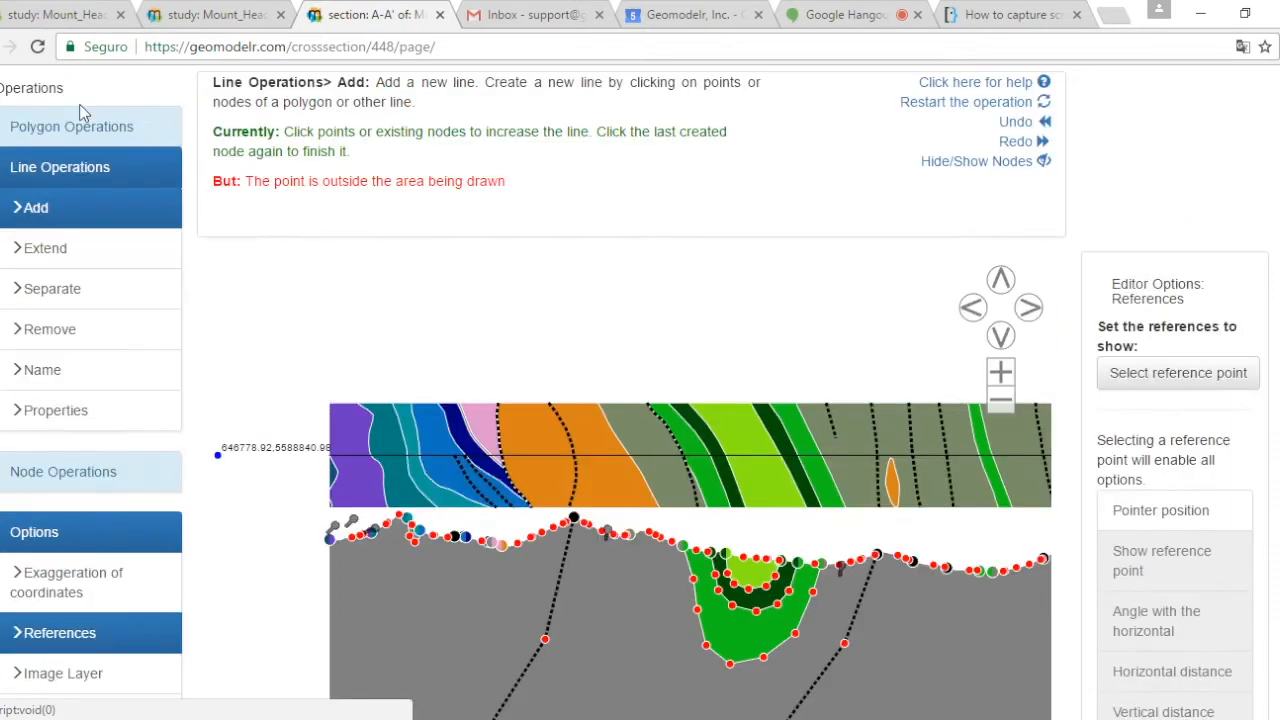
click(70, 124)
click(80, 168)
scroll(214, 260, down, 1)
click(214, 260)
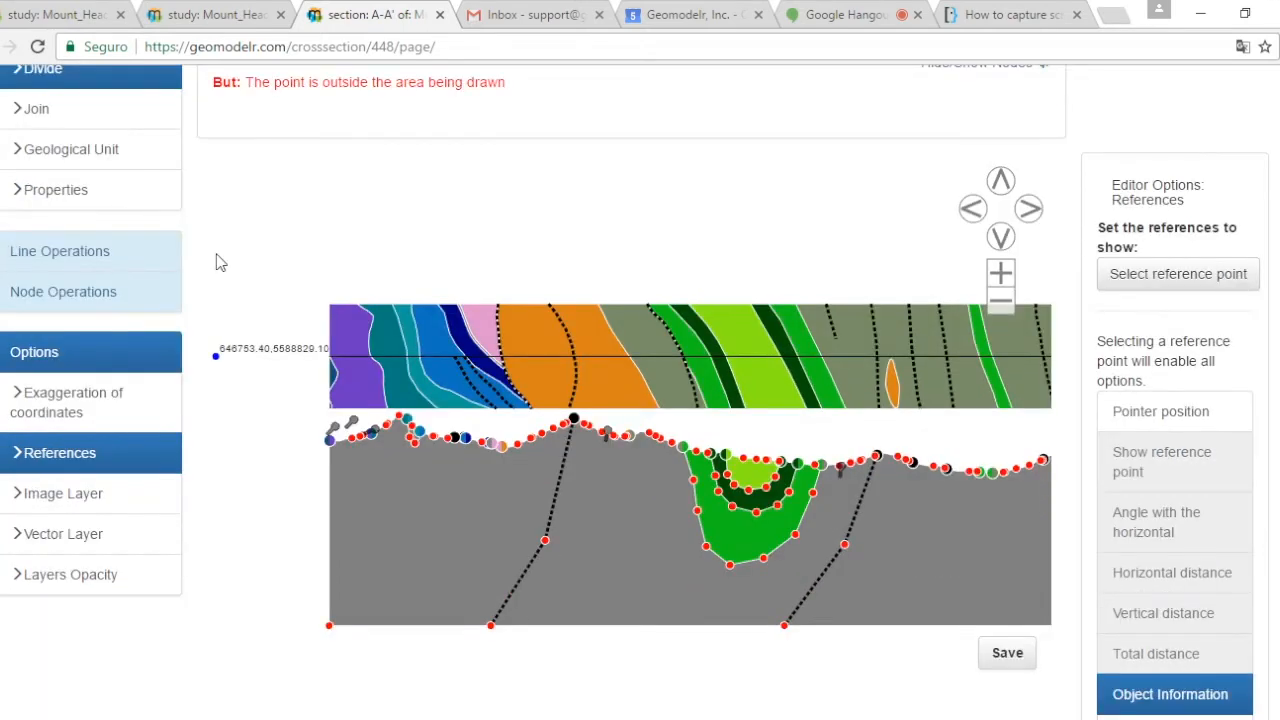
click(785, 625)
click(845, 545)
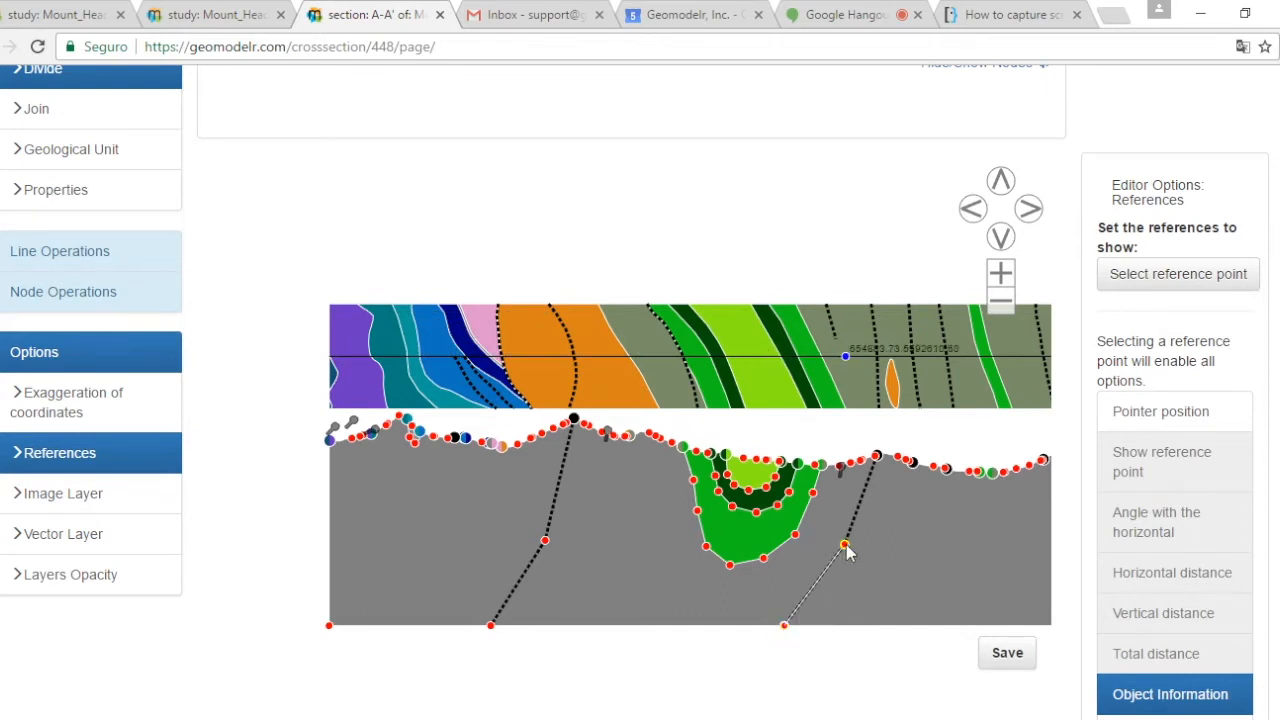
click(846, 547)
click(877, 456)
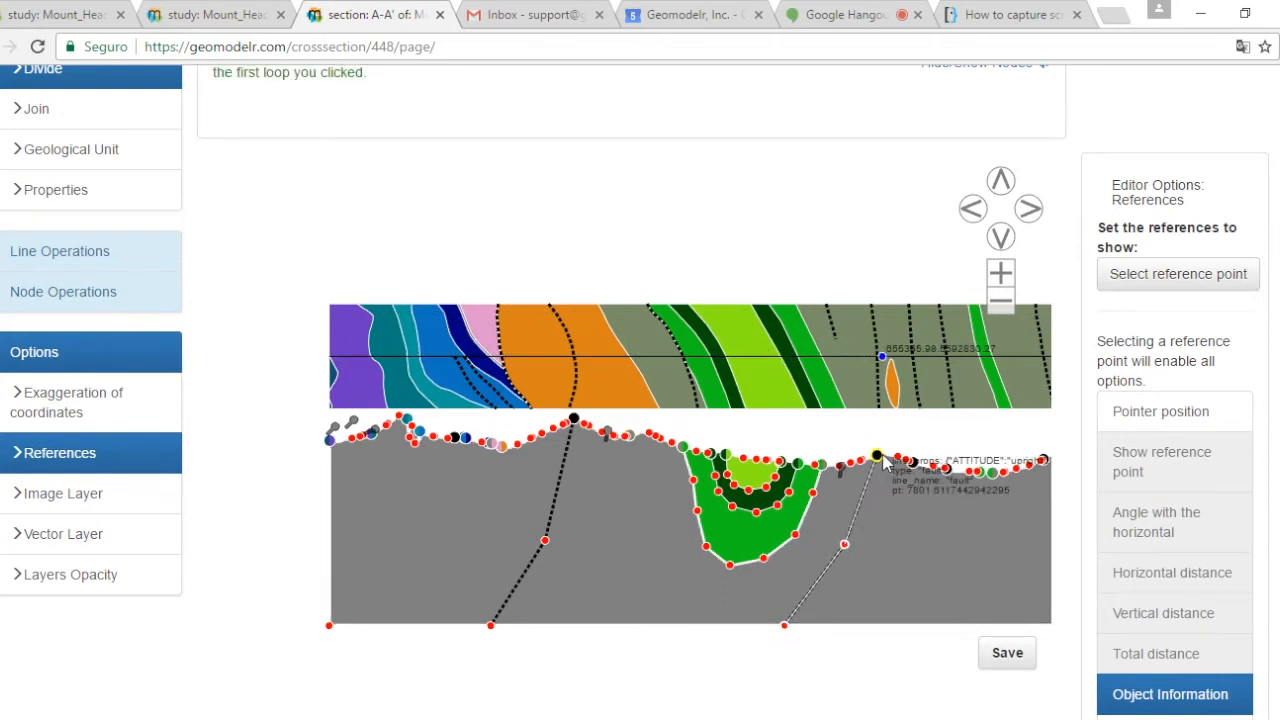
- Add a node on the bottom edge of cross section A-A', east of the second fault's lower end
click(365, 645)
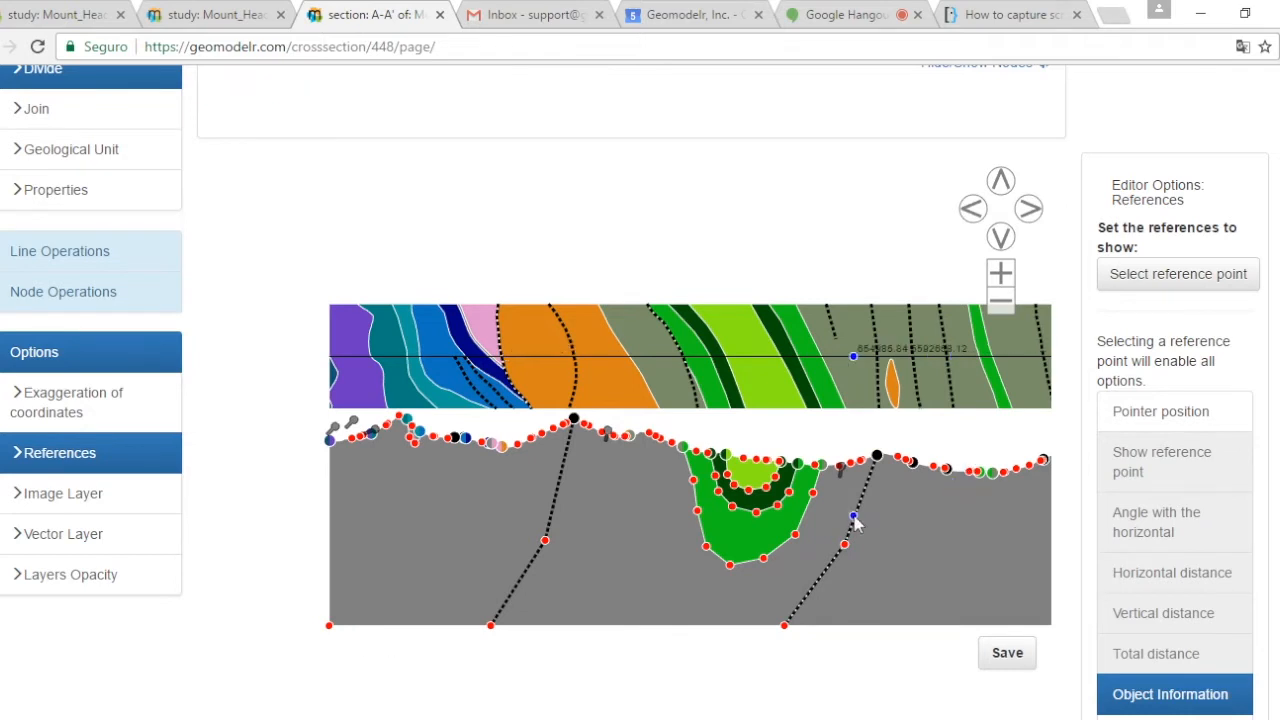
mouse_move(983, 484)
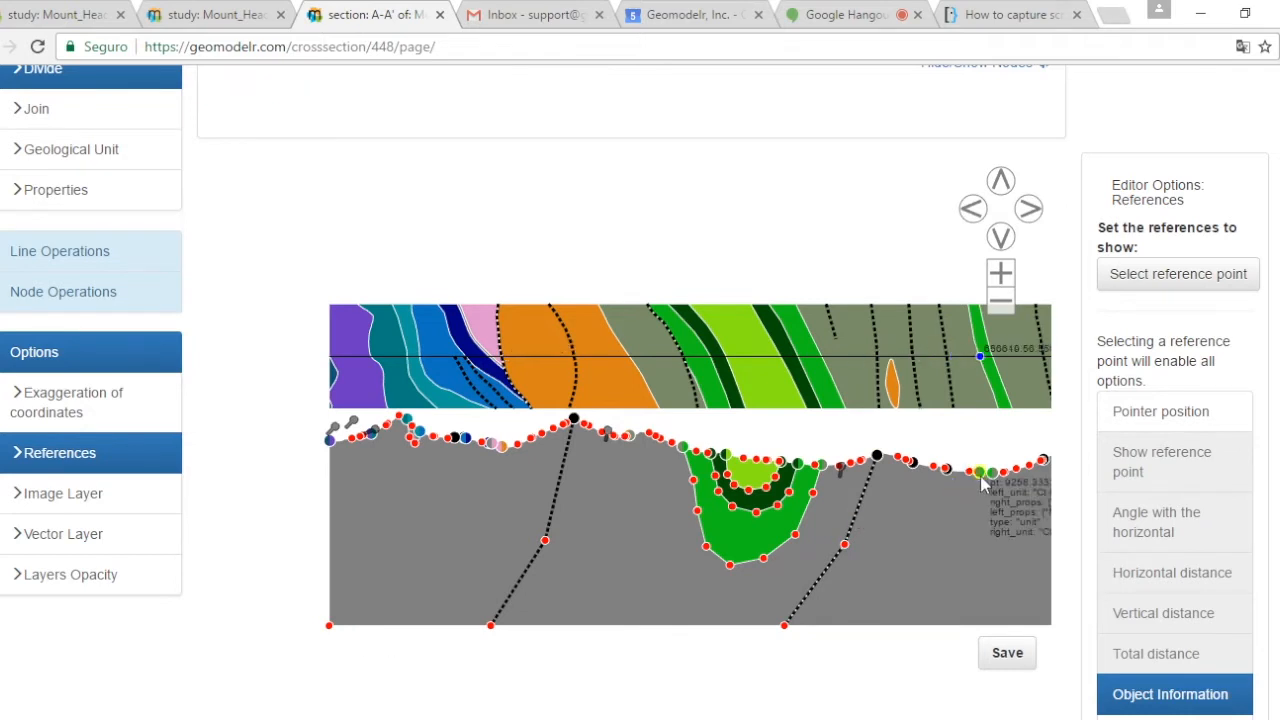
click(220, 370)
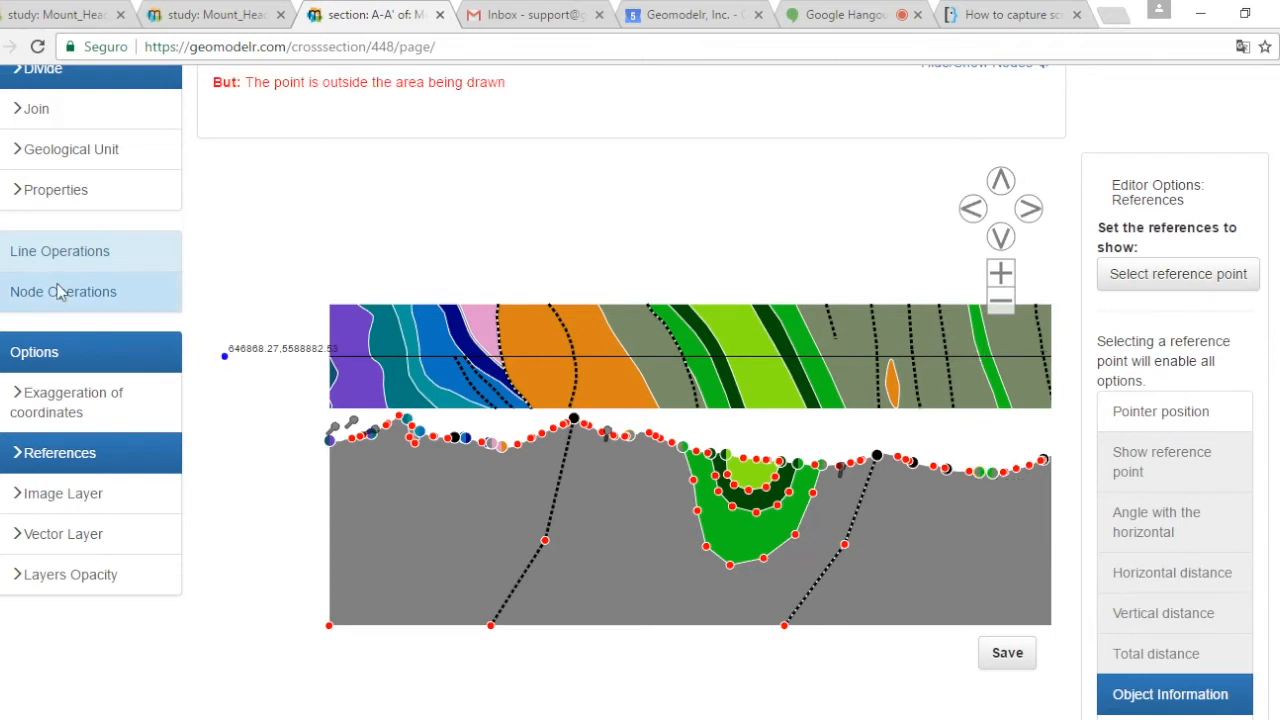
click(60, 291)
click(58, 160)
click(835, 518)
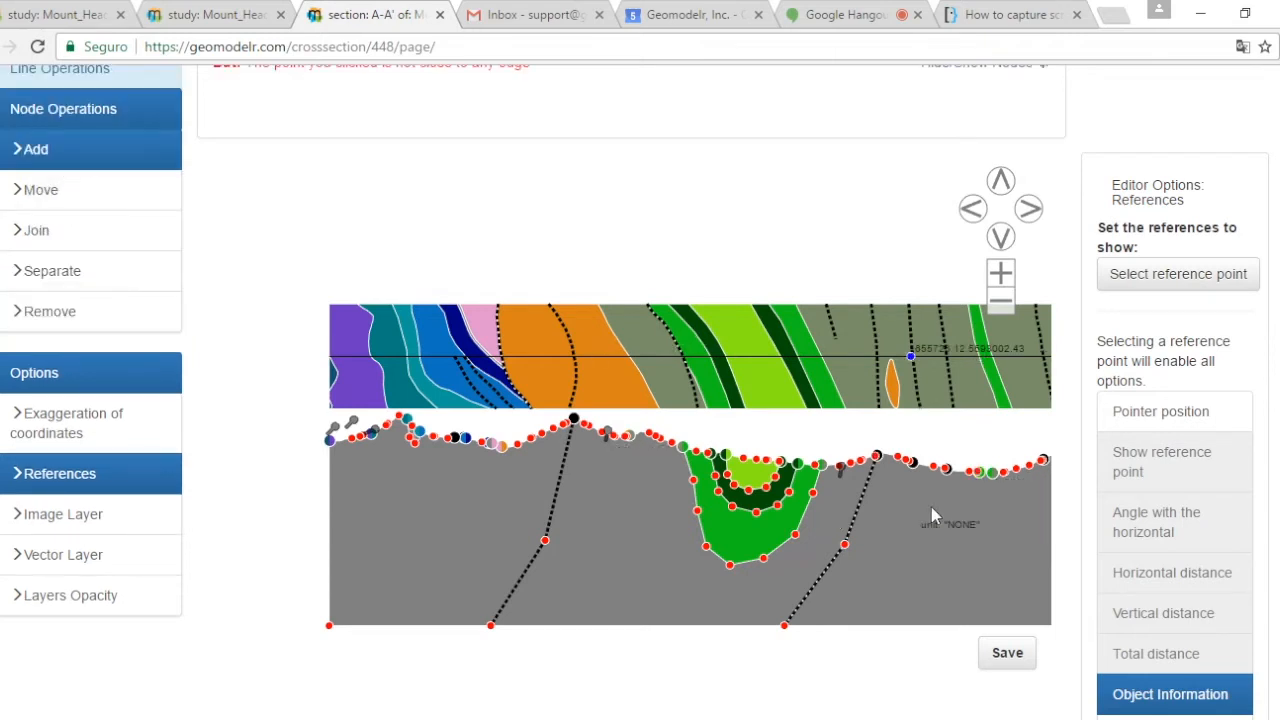
click(872, 626)
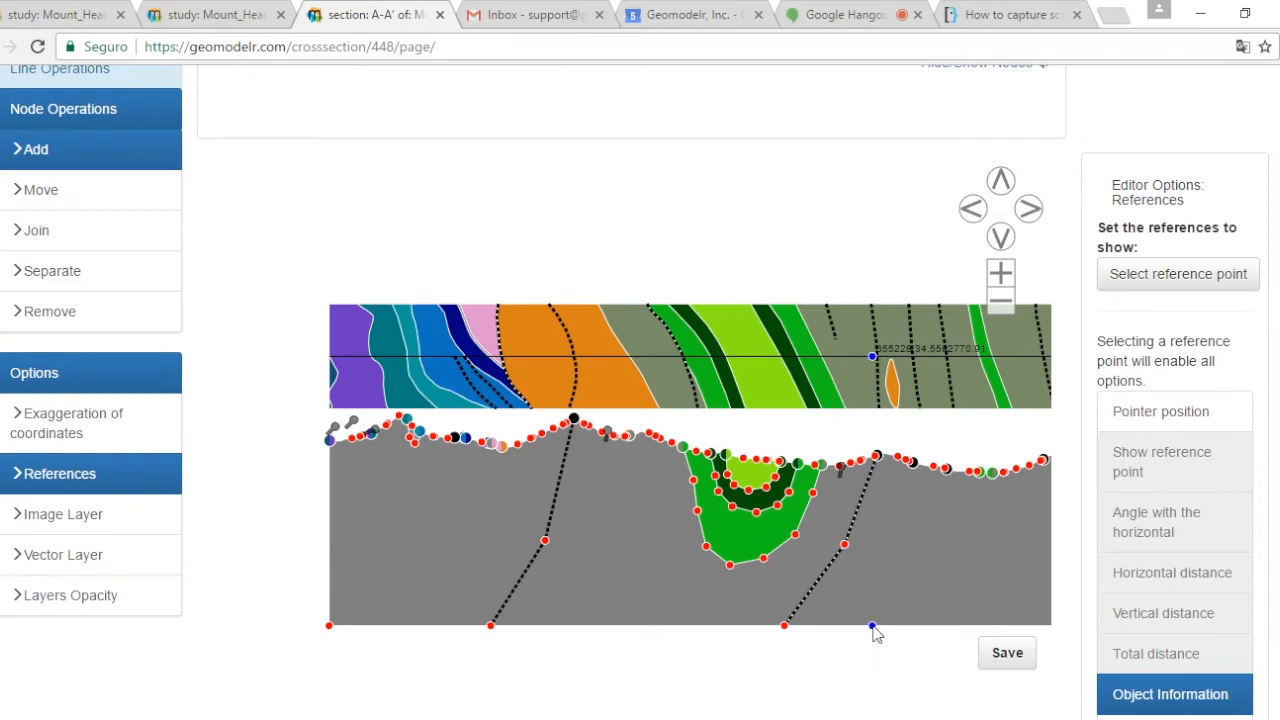
- Add a straight line from the second fault contact east of the existing faults down to the new bottom-edge node
scroll(135, 222, up, 1)
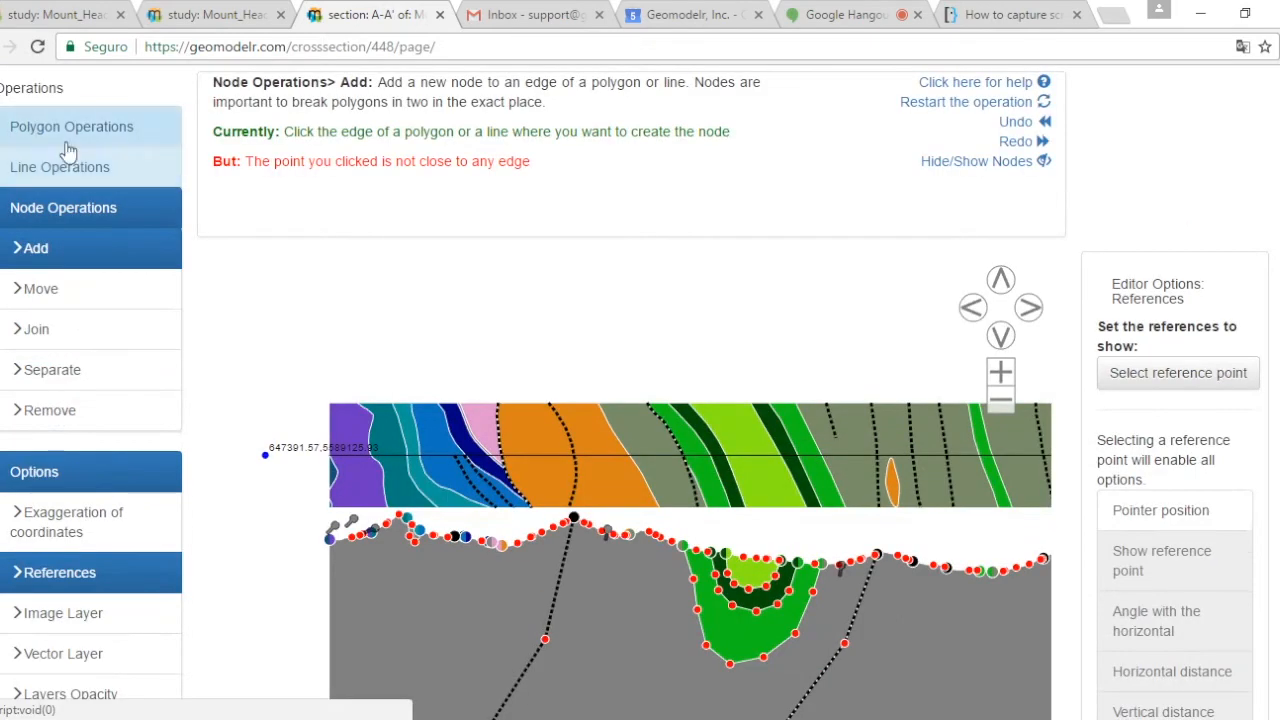
click(68, 150)
scroll(80, 200, down, 1)
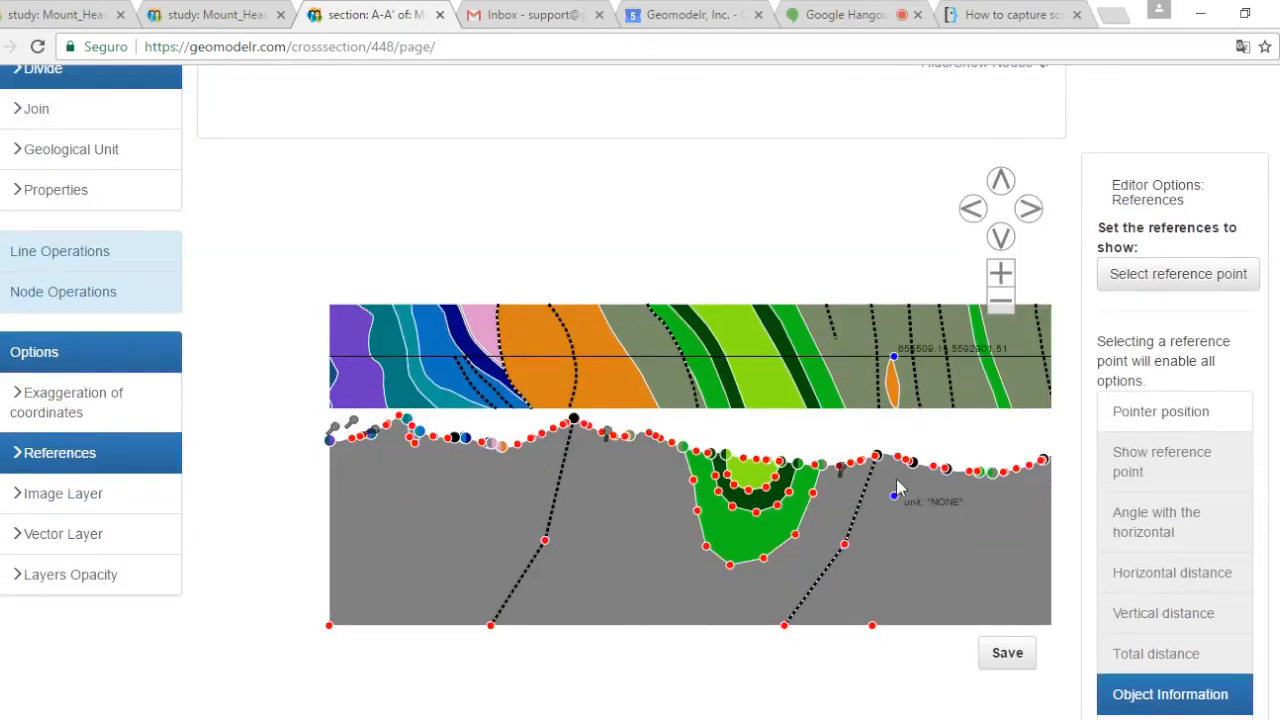
click(78, 248)
click(36, 108)
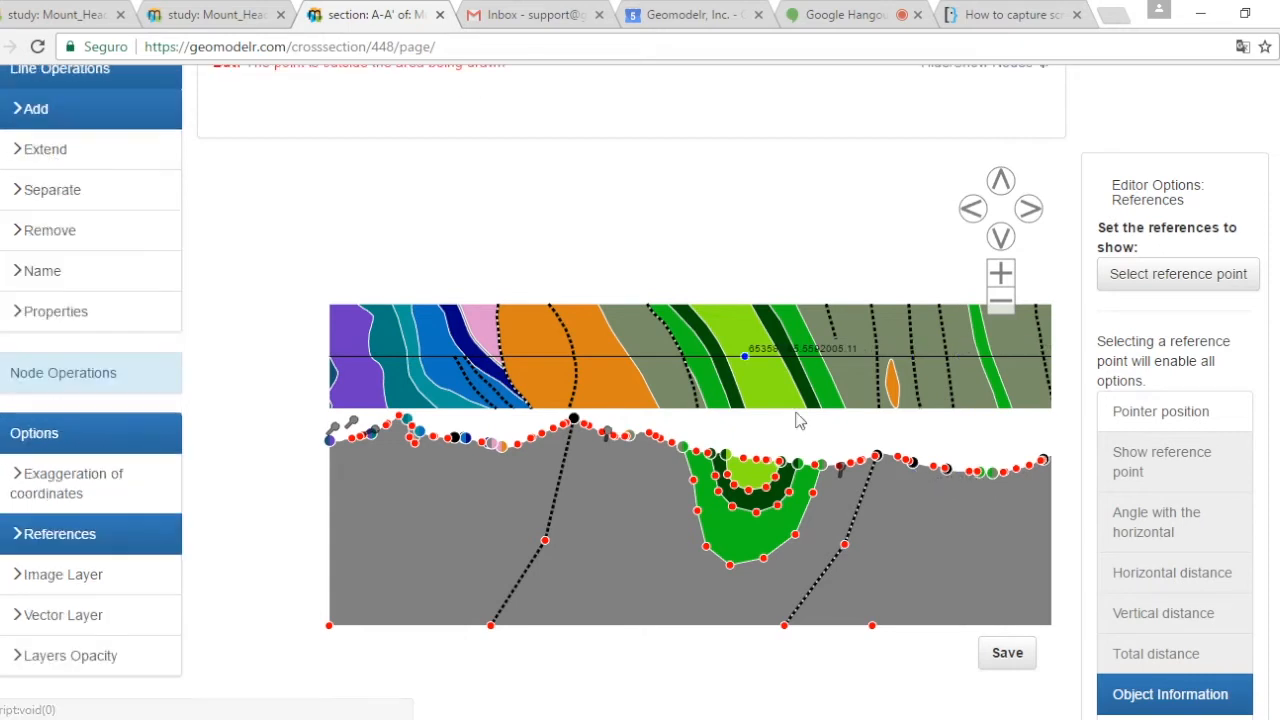
click(946, 468)
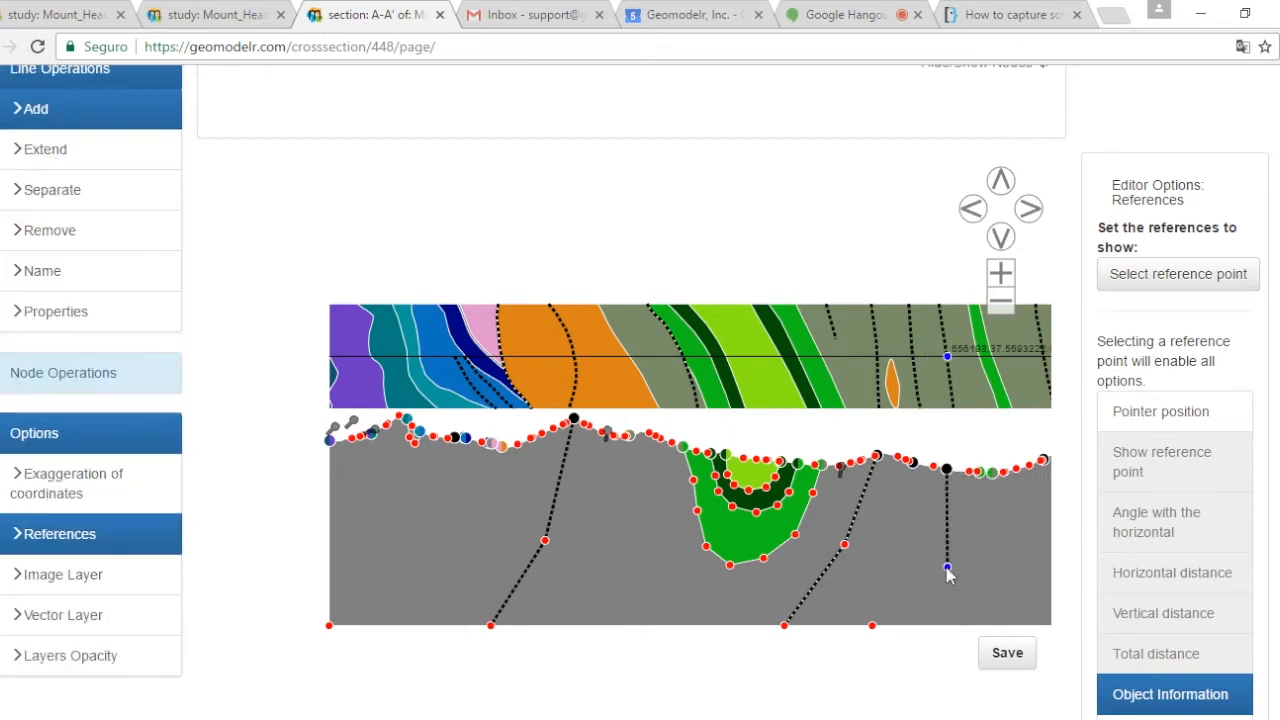
click(873, 628)
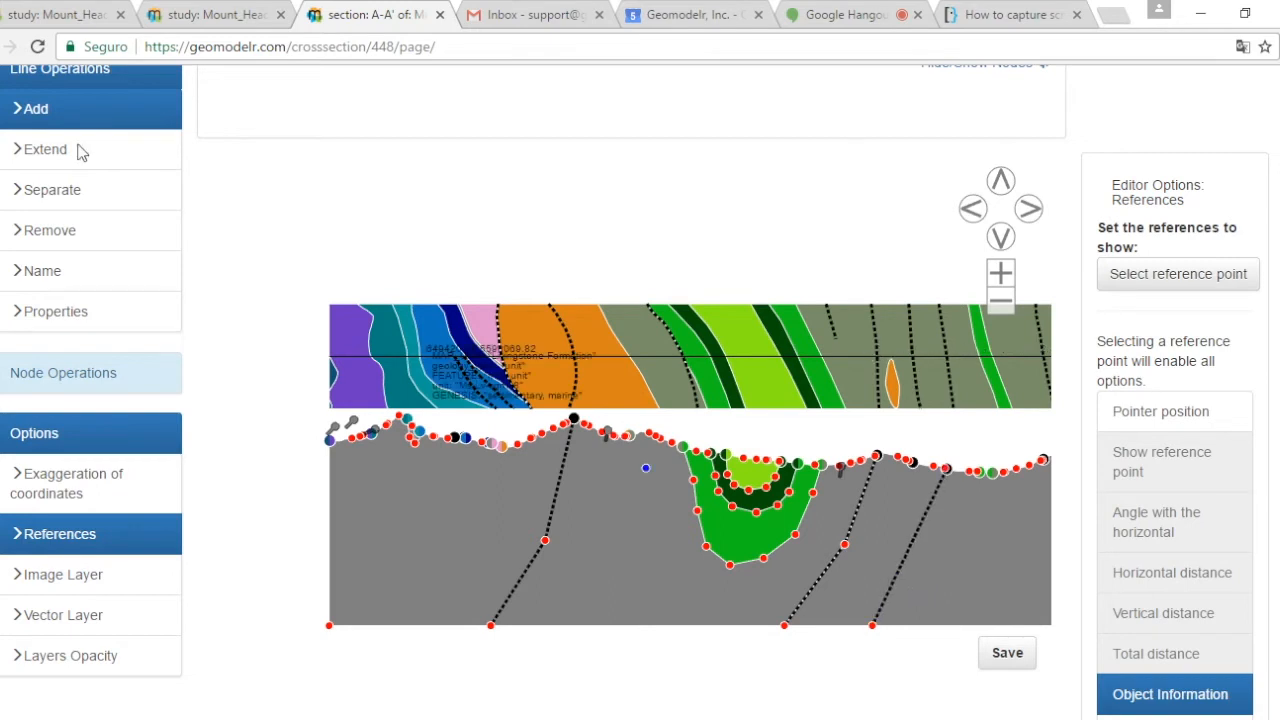
- Add a node about a third of the way down the new easternmost fault line
scroll(90, 110, up, 1)
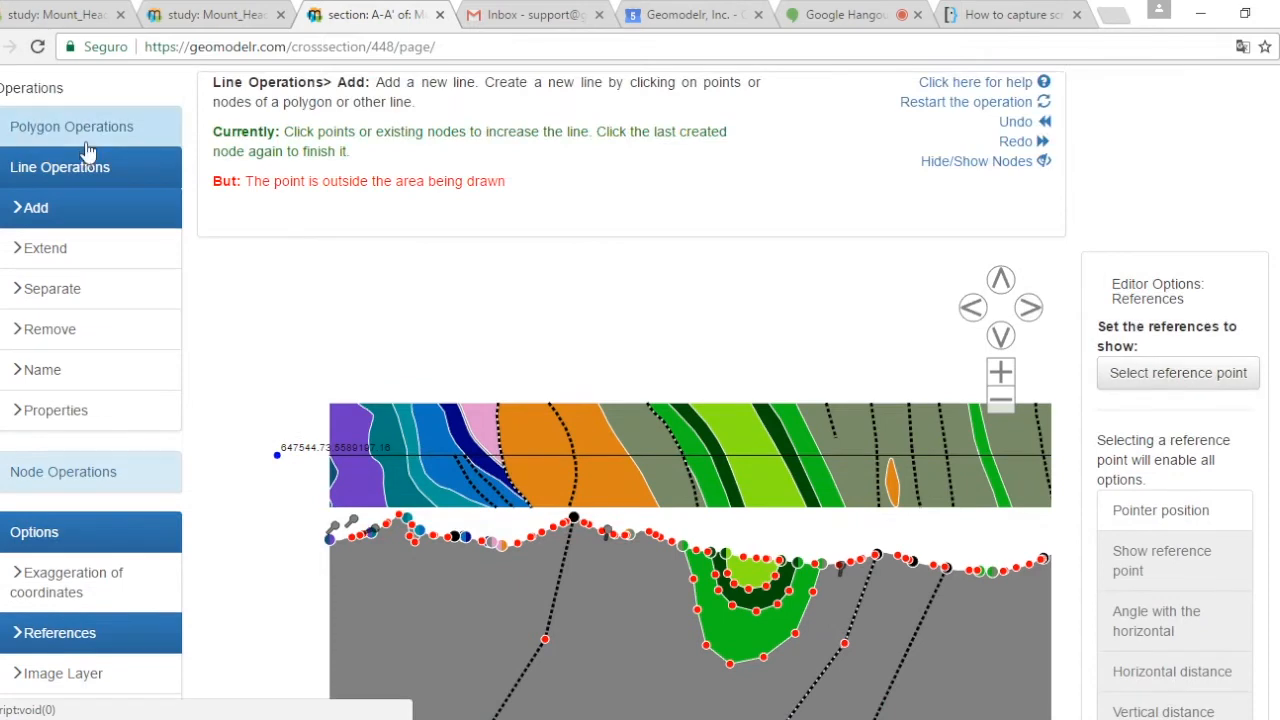
click(88, 127)
click(90, 170)
scroll(343, 277, down, 1)
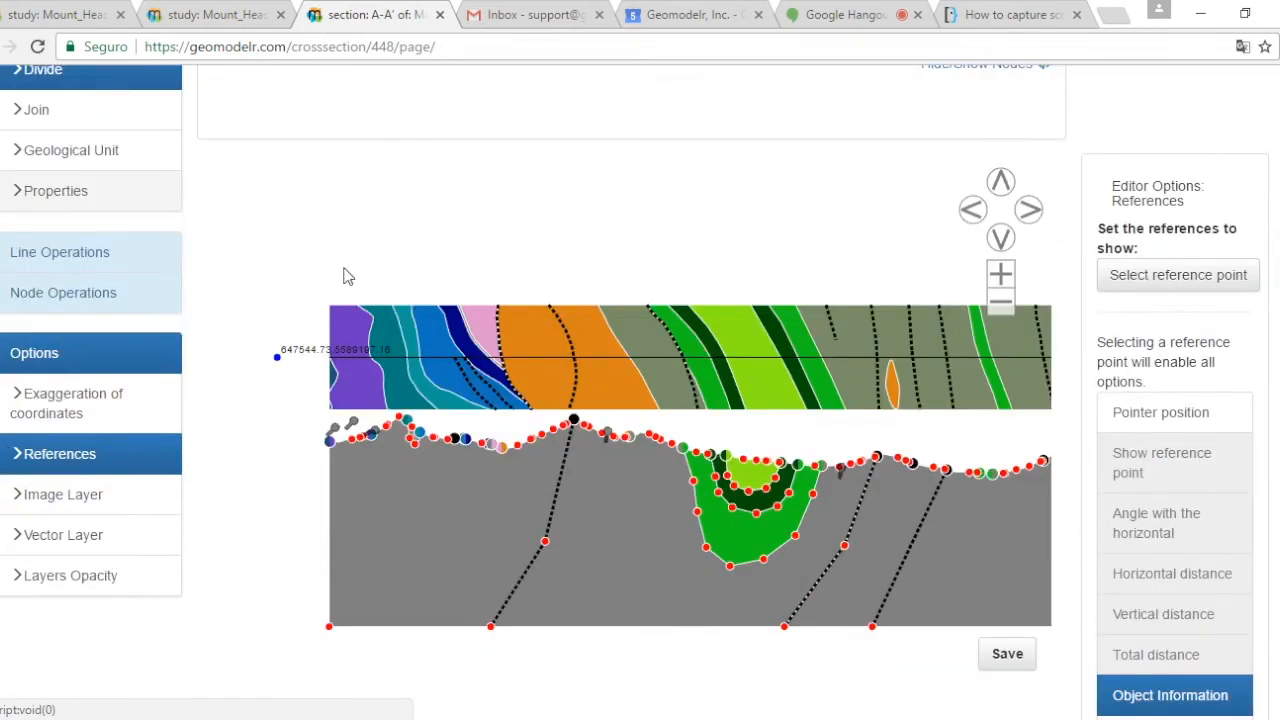
click(63, 291)
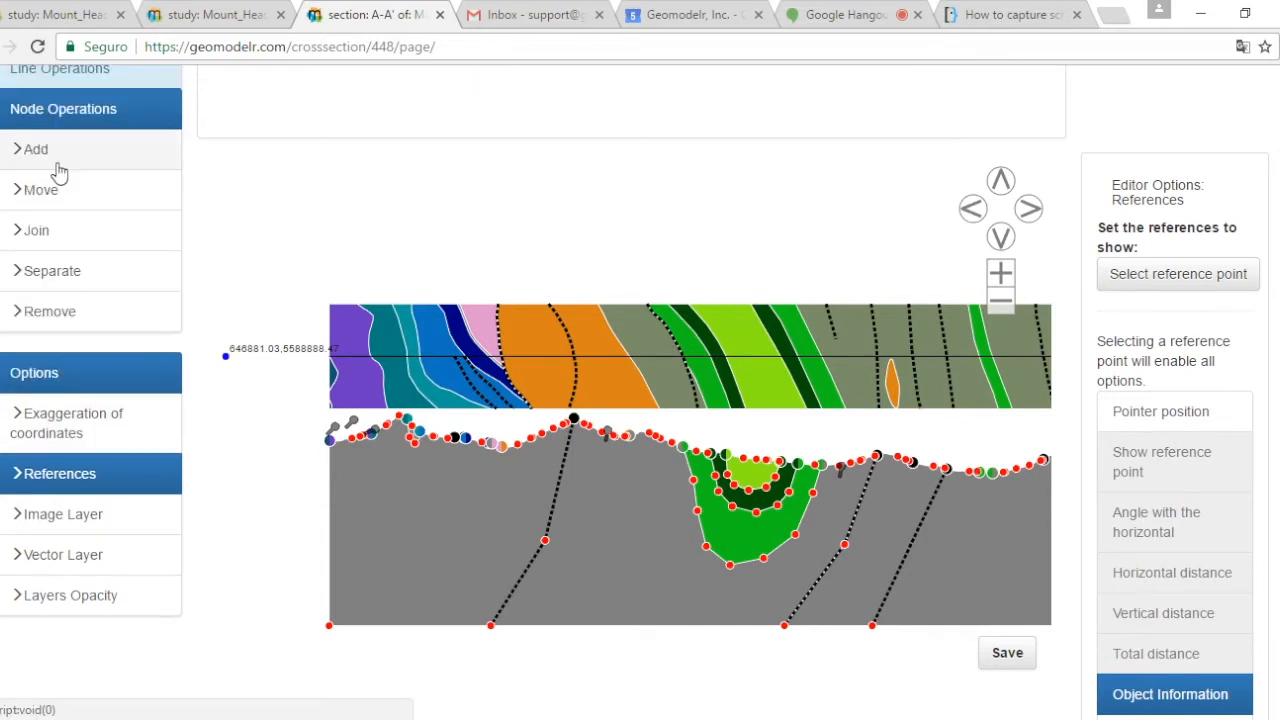
click(926, 517)
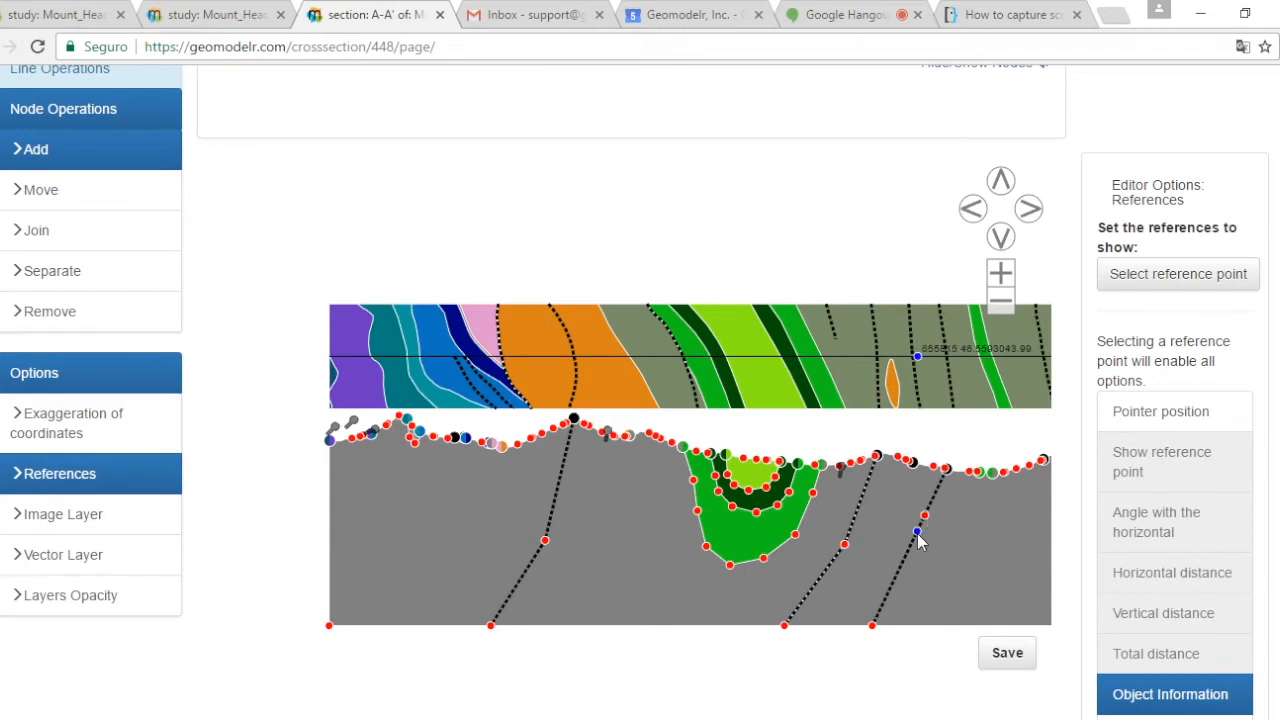
click(910, 547)
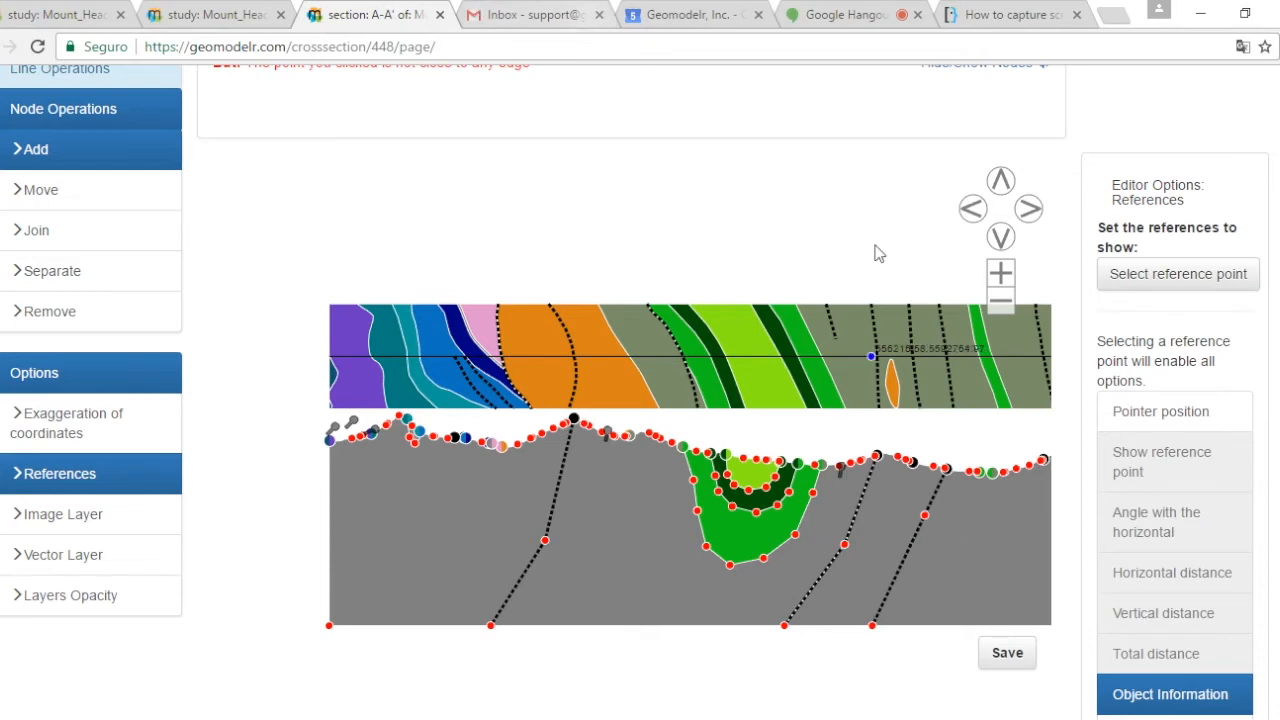
- Read the help for the Add node operation, including its instructions and embedded video, and close it
scroll(1000, 245, up, 3)
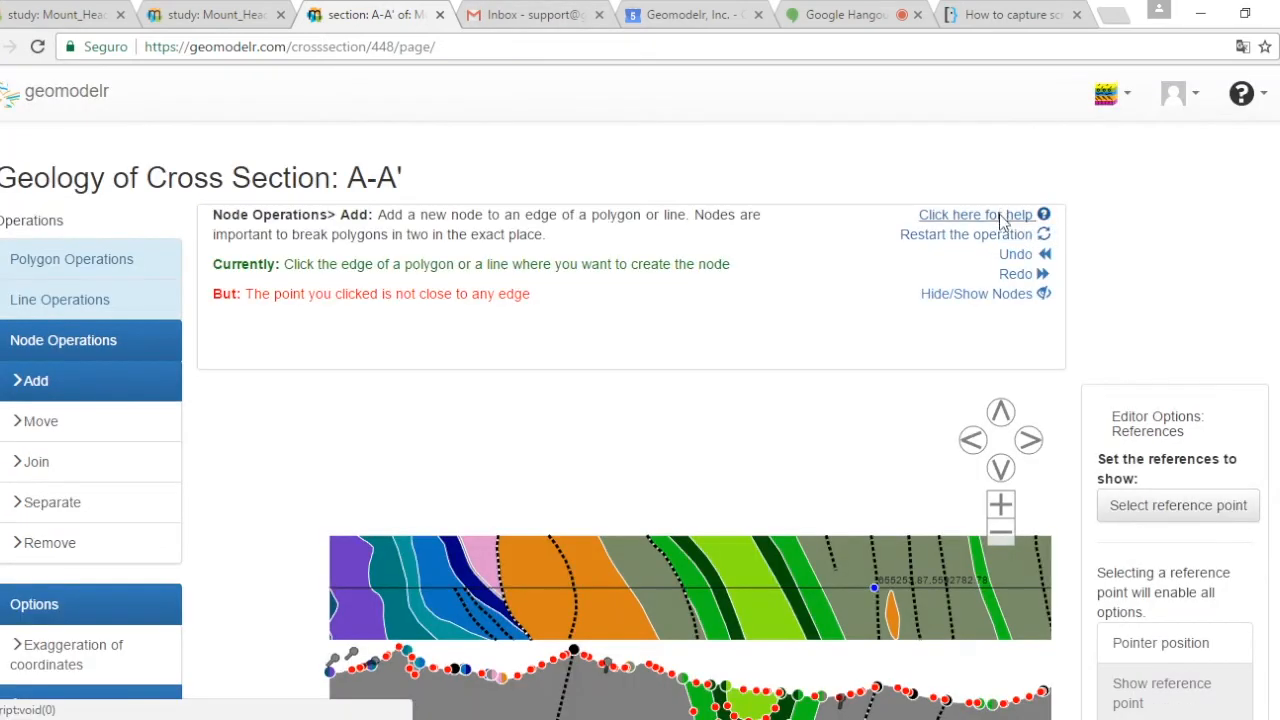
click(1006, 216)
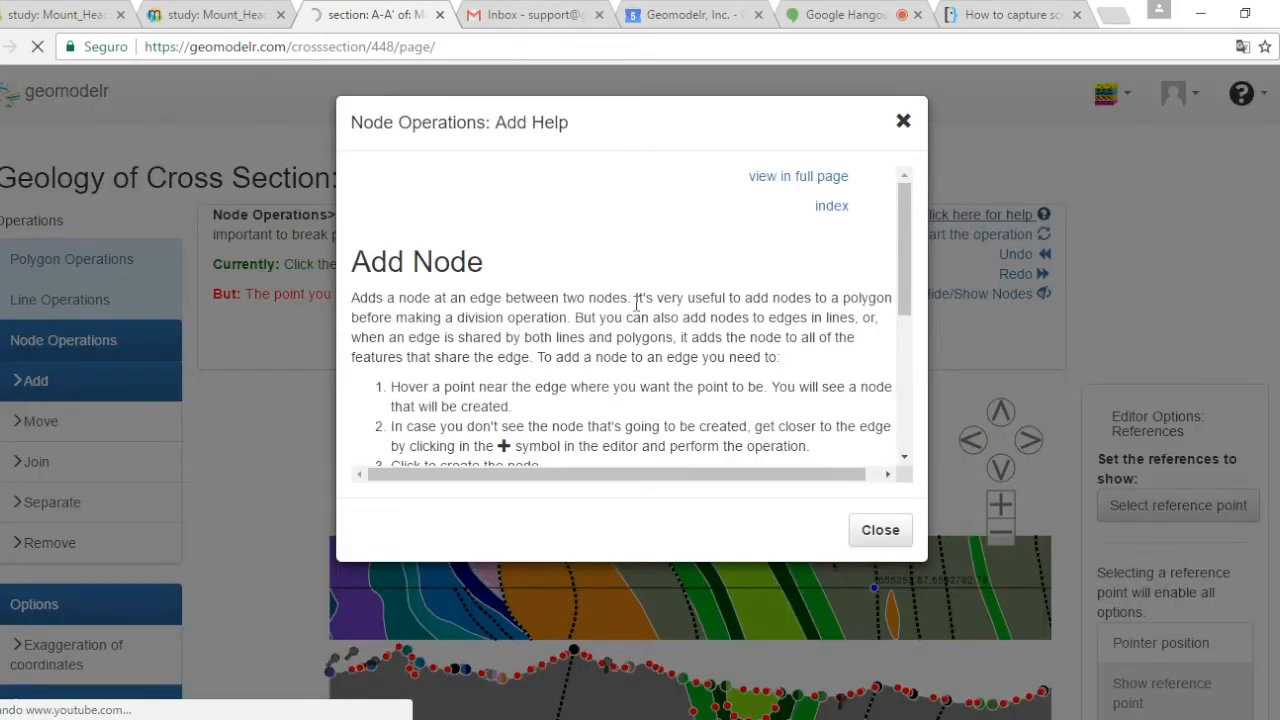
scroll(637, 303, down, 3)
scroll(648, 302, up, 3)
scroll(651, 302, down, 3)
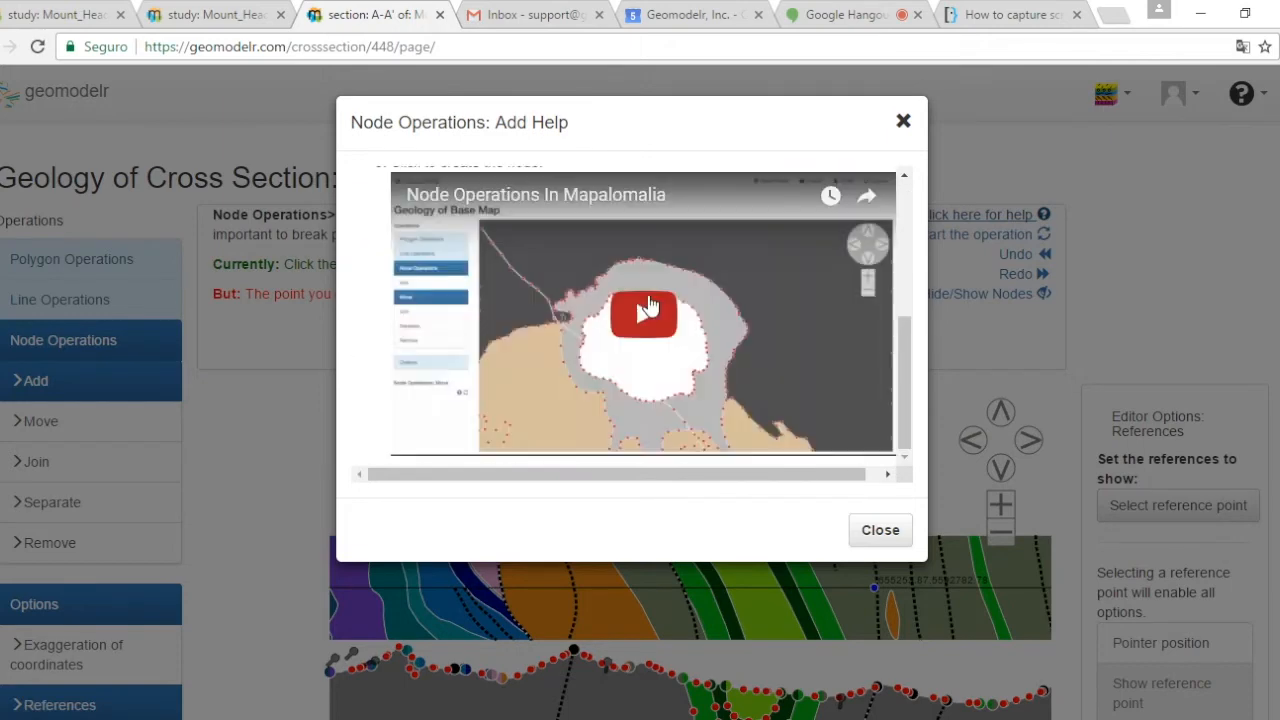
scroll(652, 314, up, 2)
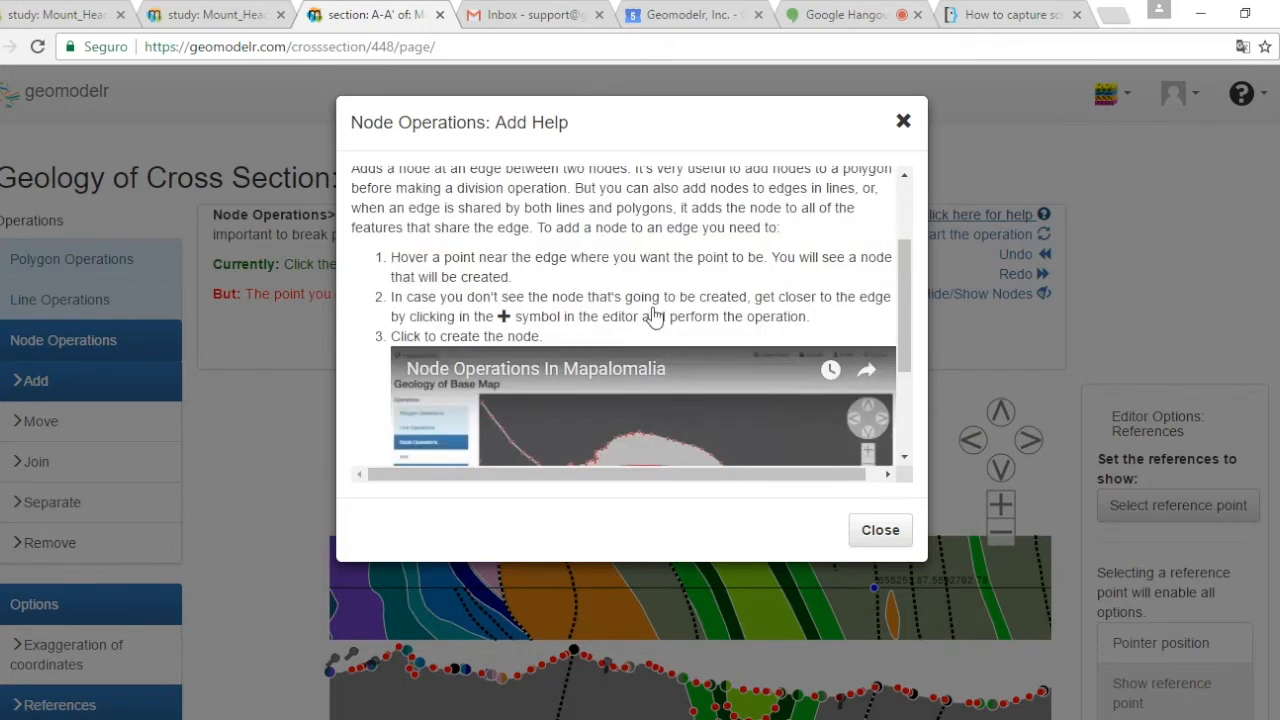
scroll(655, 316, up, 1)
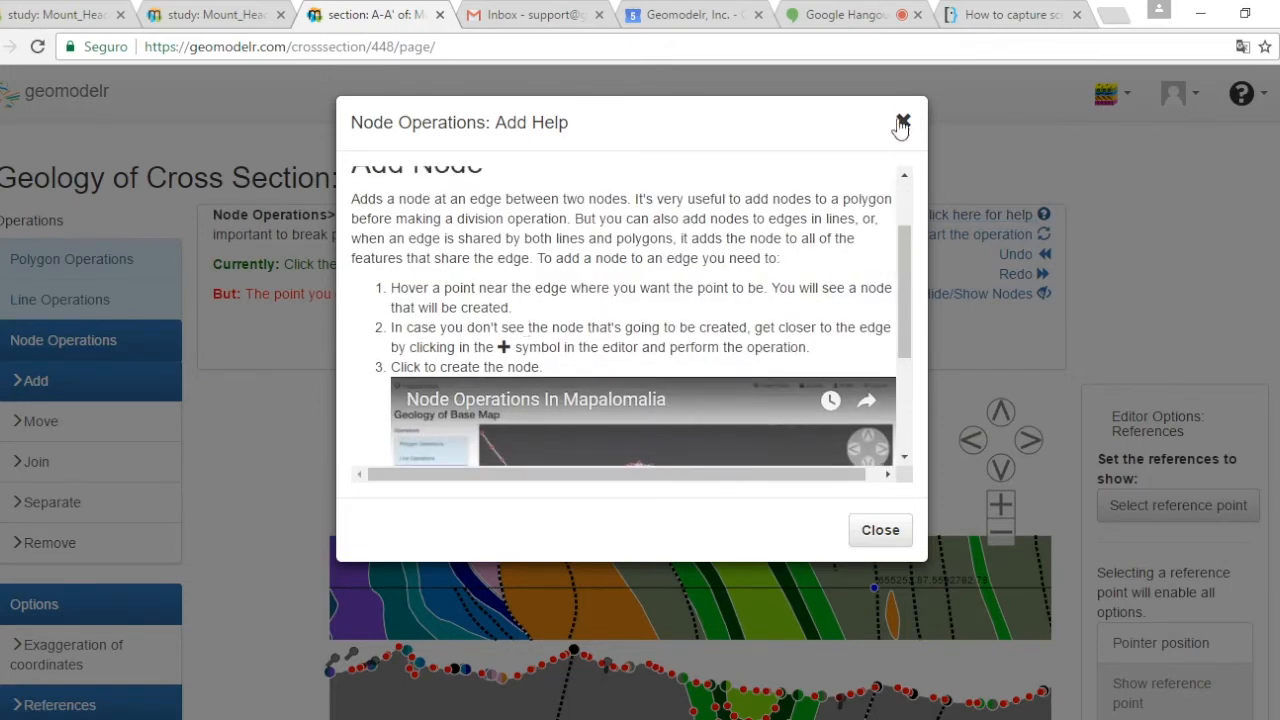
click(903, 121)
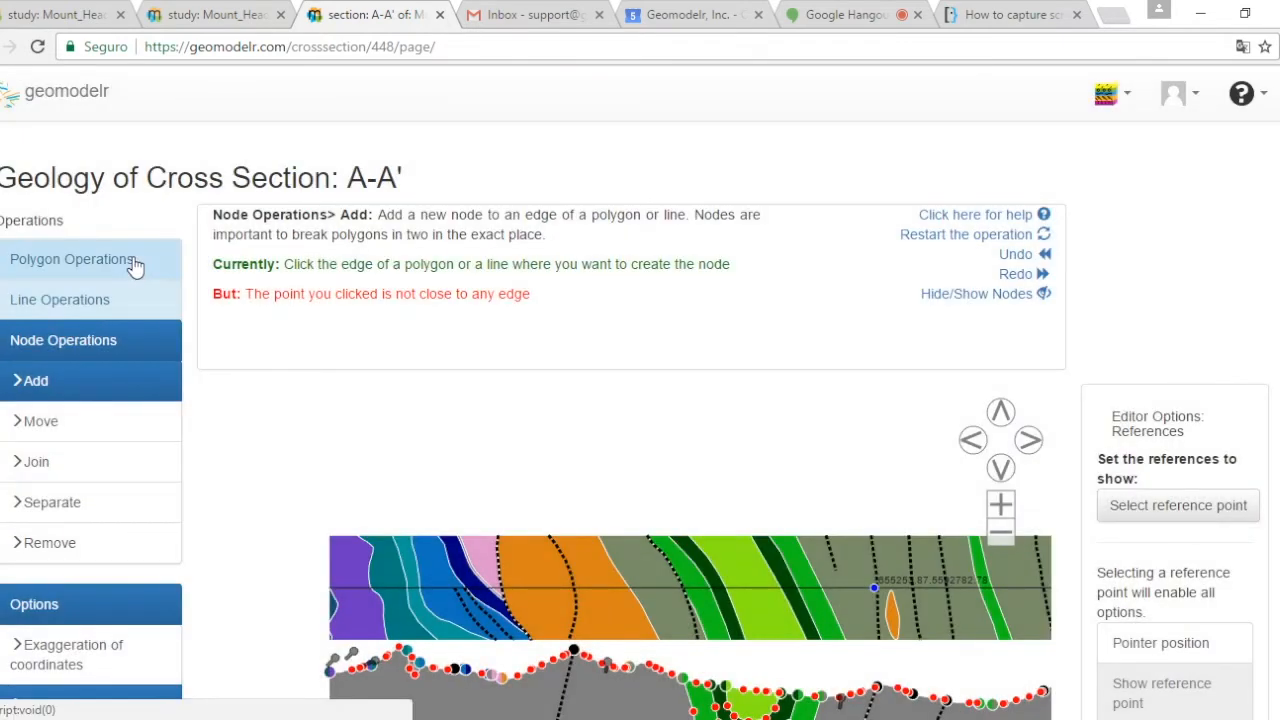
- Look through the help for the polygon Divide operation down to its video and close it
click(135, 262)
click(30, 297)
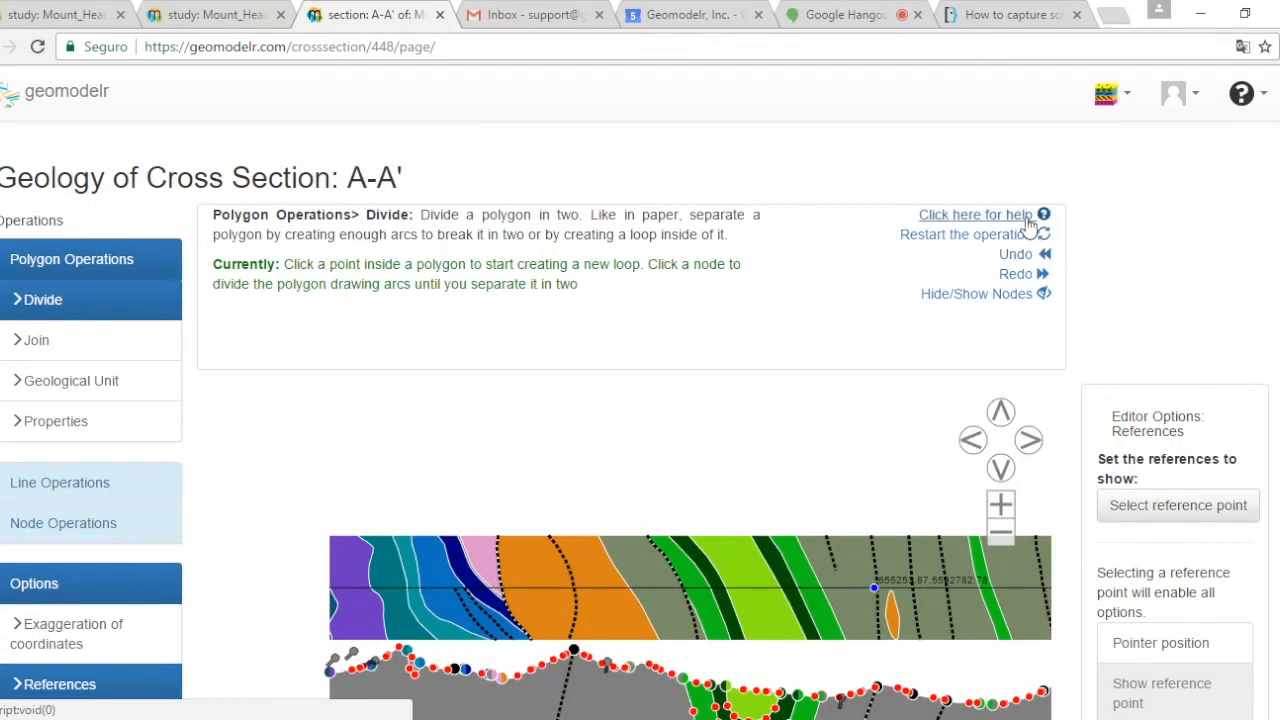
click(1042, 214)
scroll(620, 354, down, 3)
scroll(620, 354, down, 4)
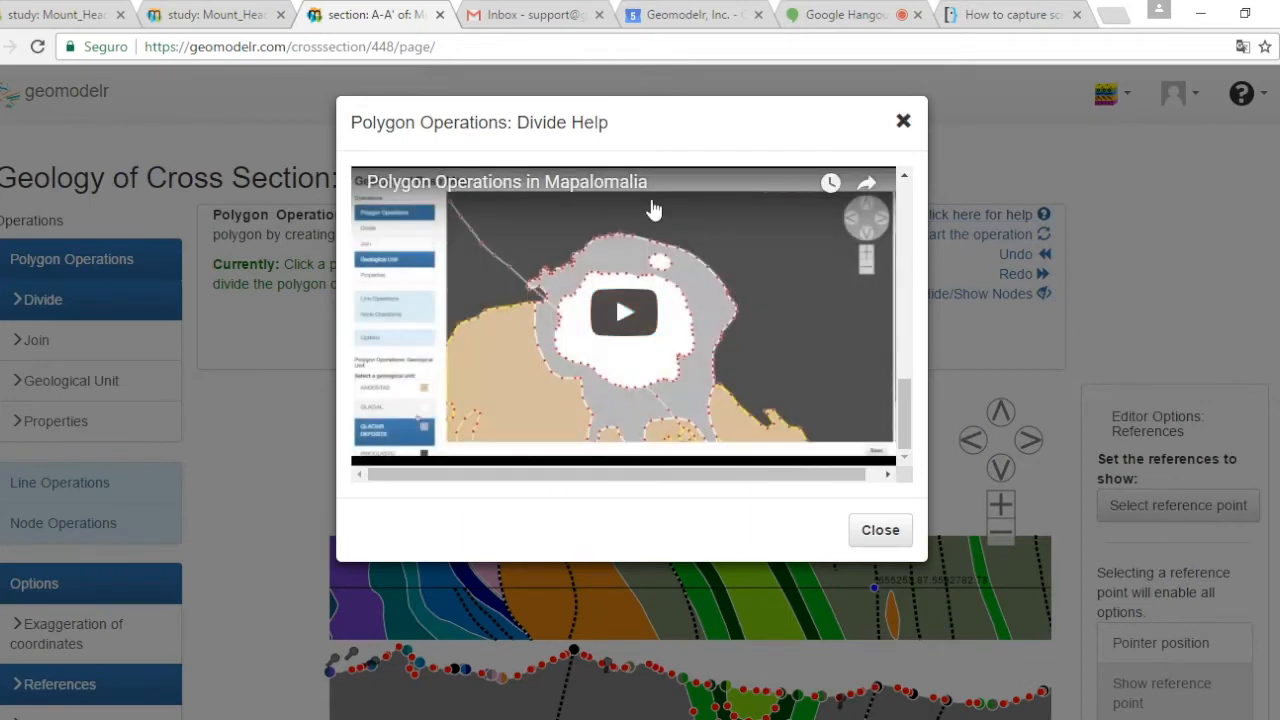
click(903, 121)
- Open the help for the polygon Join operation and close it
click(115, 342)
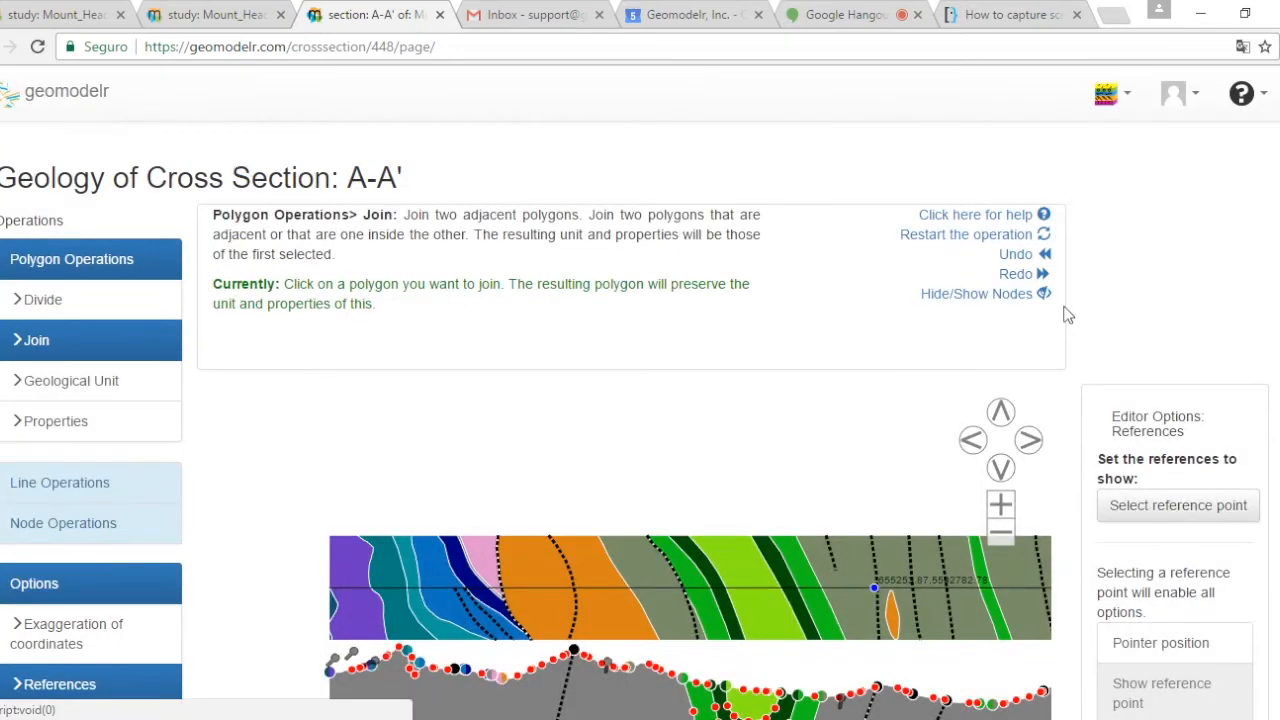
click(1027, 218)
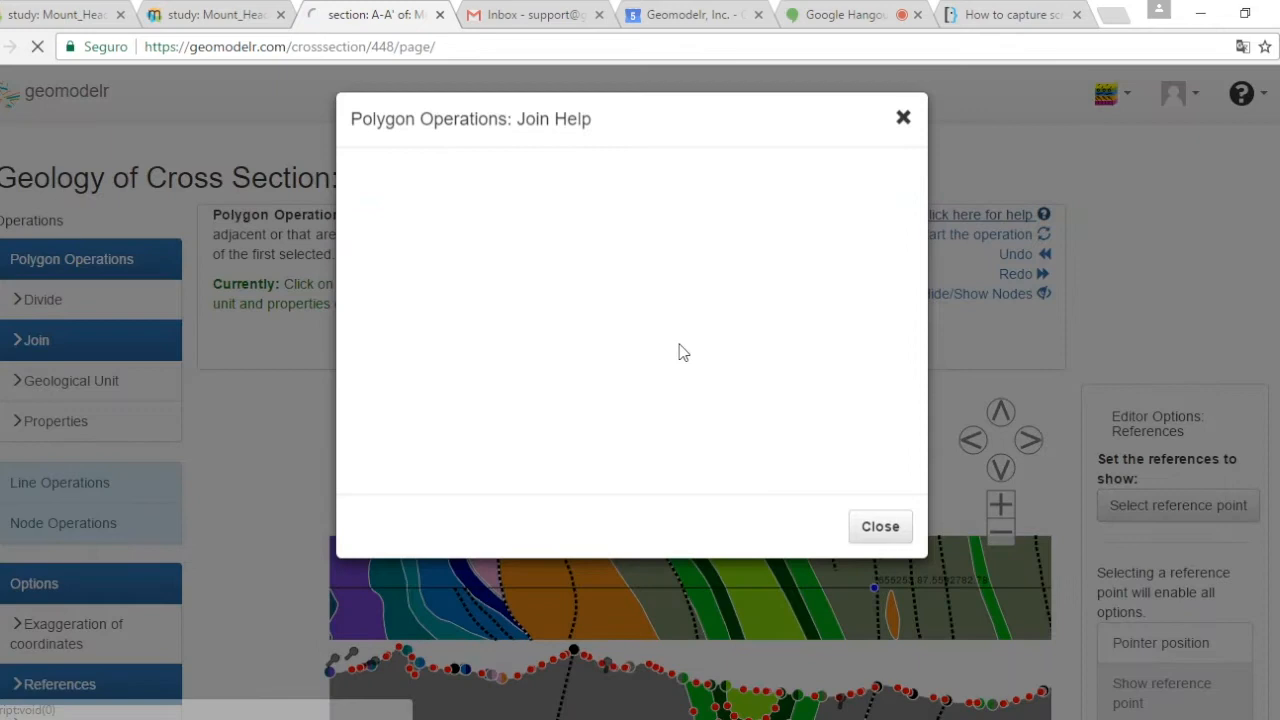
click(903, 121)
- Read the help for the line Extend operation down to its video and close it
click(65, 484)
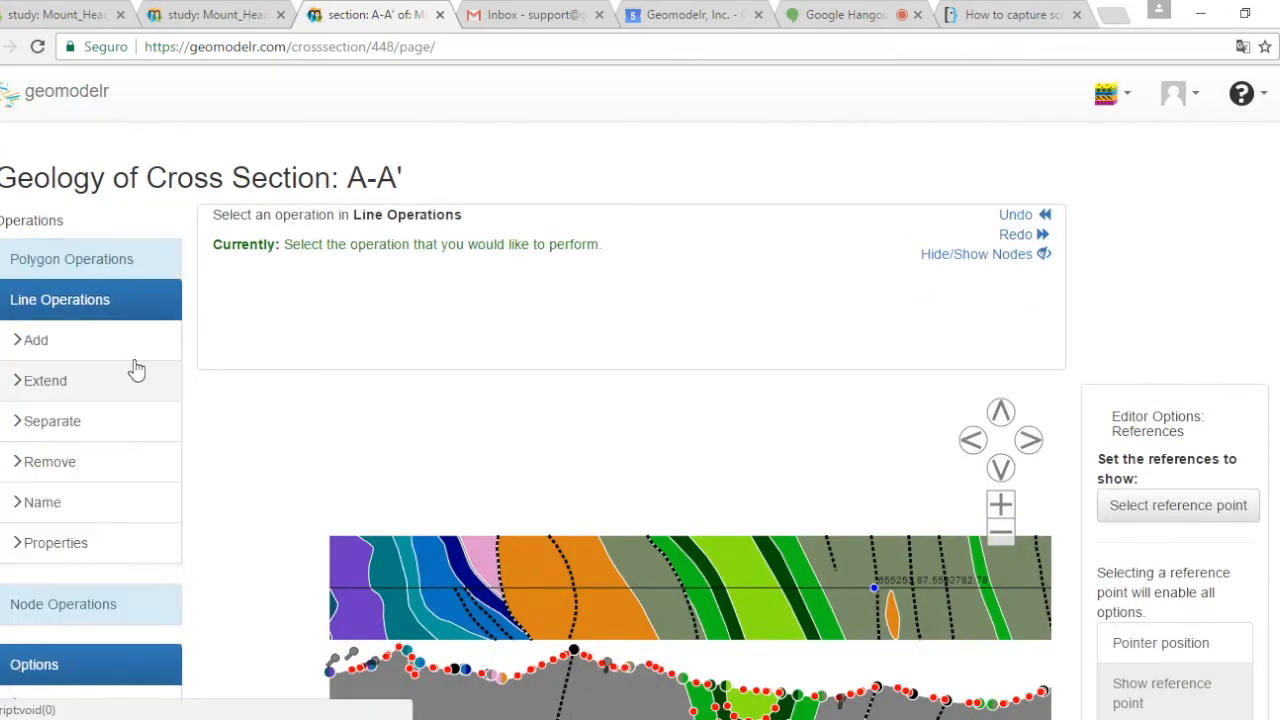
click(114, 378)
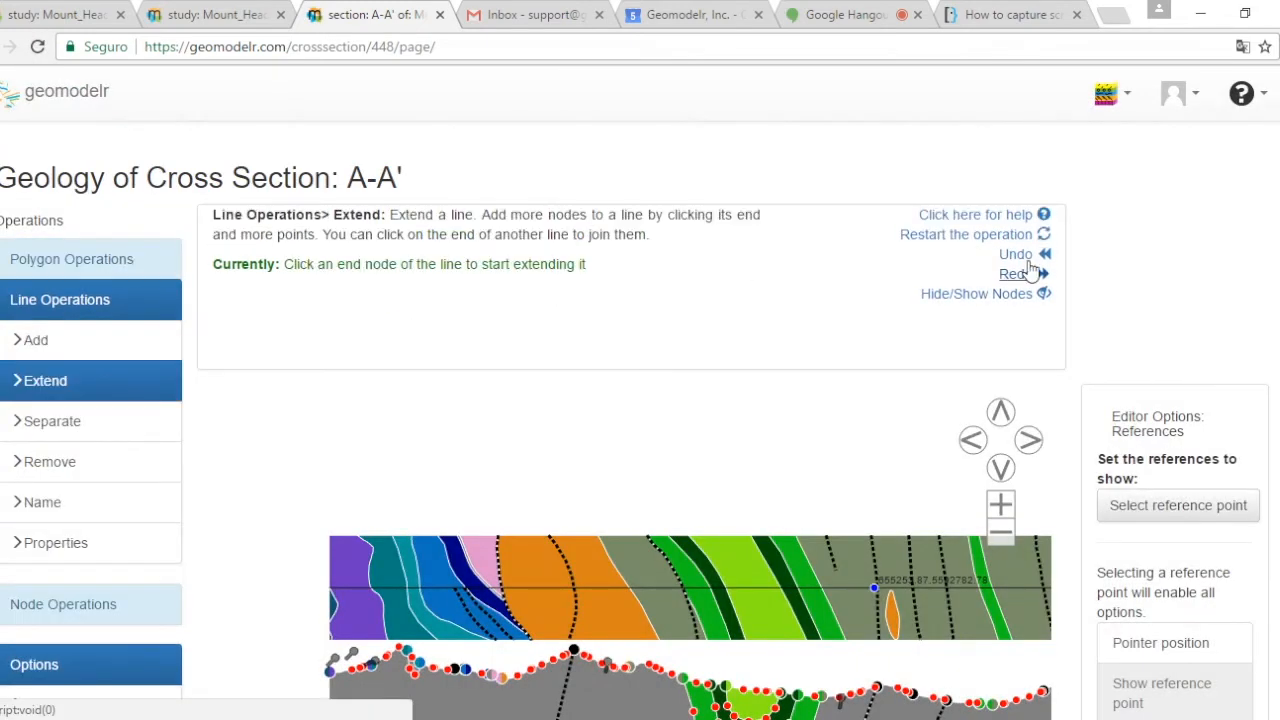
click(1030, 220)
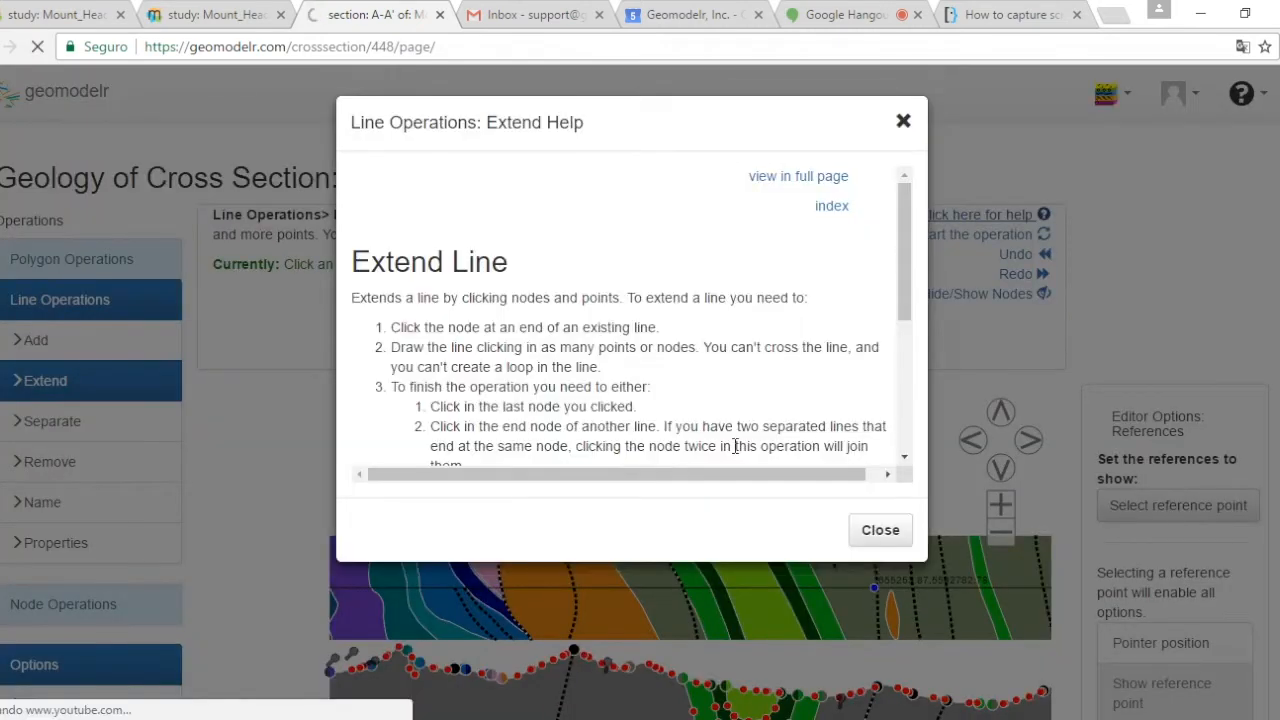
scroll(685, 375, down, 1)
scroll(680, 370, down, 3)
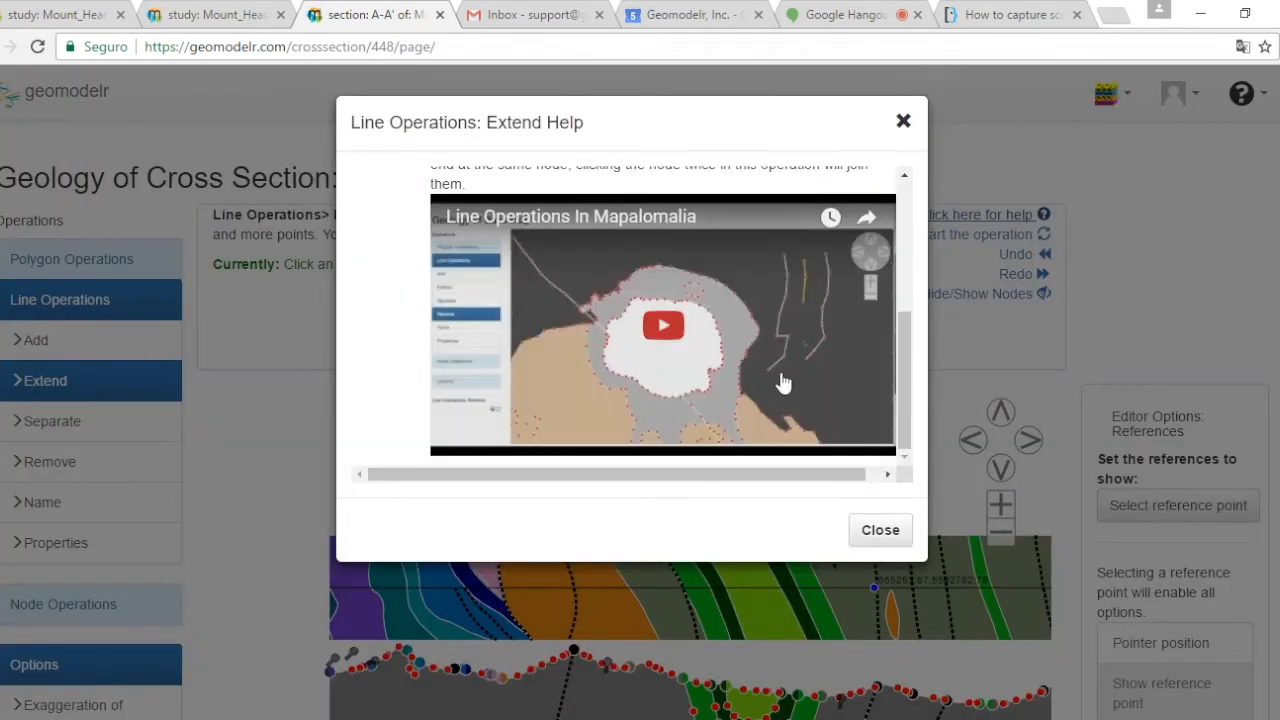
click(876, 529)
- Go to the Mount_Head_Canada study page, leaving the cross section editor without saving
scroll(1134, 271, down, 4)
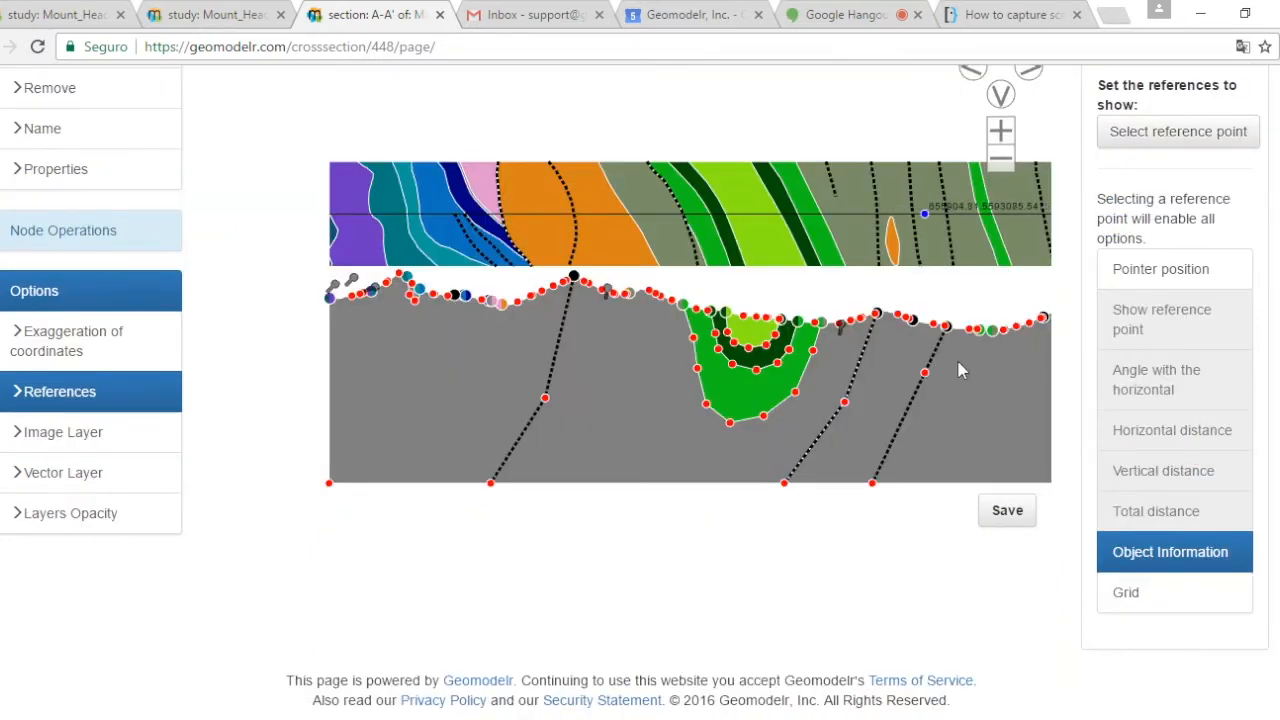
scroll(1087, 374, up, 2)
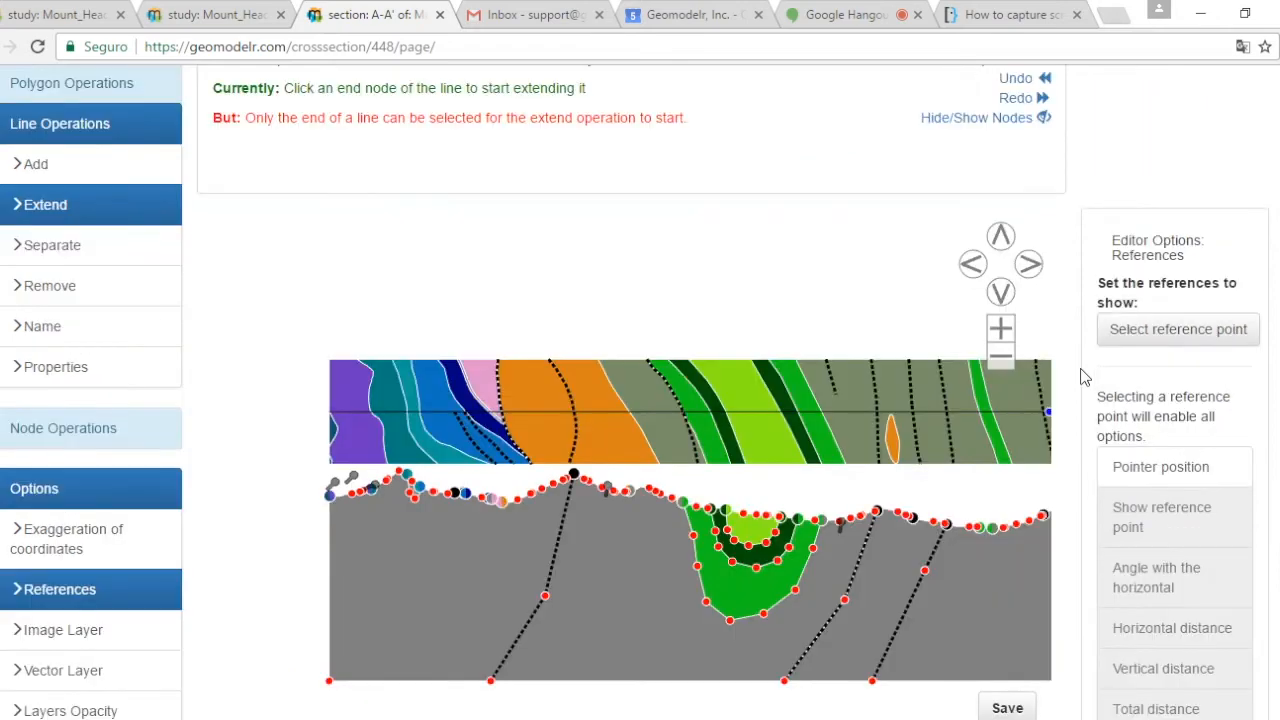
scroll(1085, 376, down, 2)
scroll(1085, 262, up, 4)
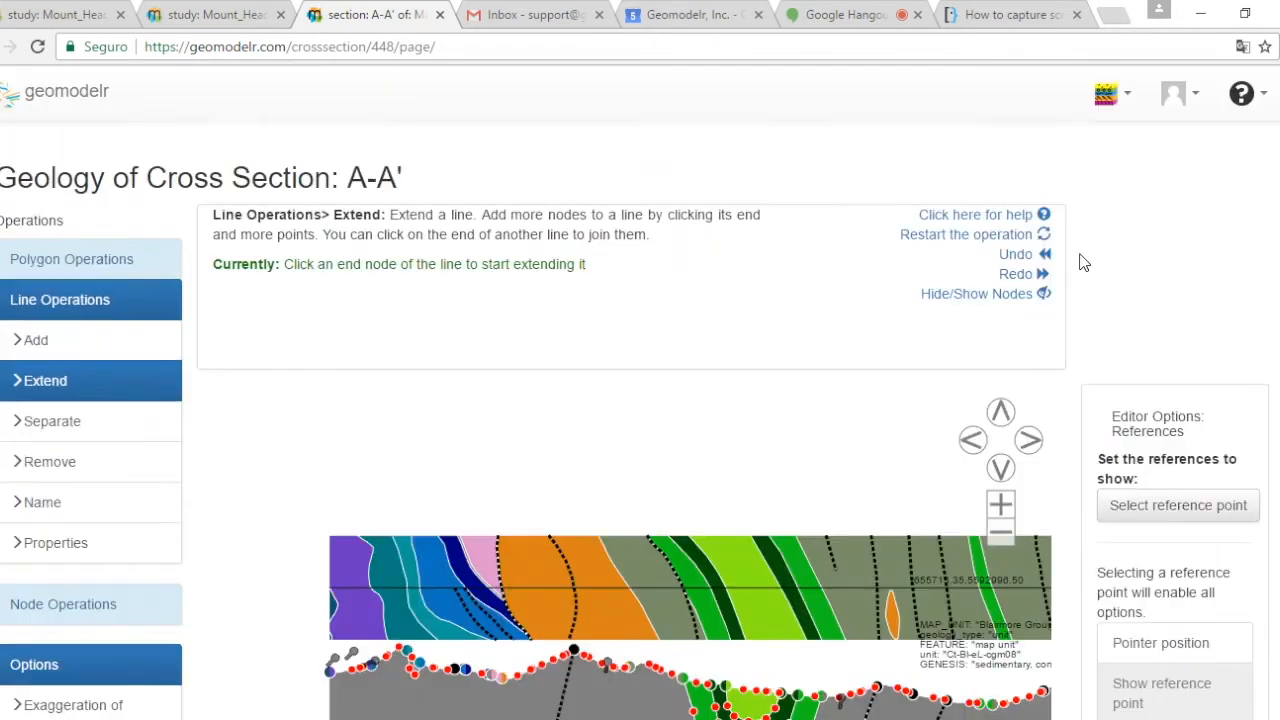
click(1107, 93)
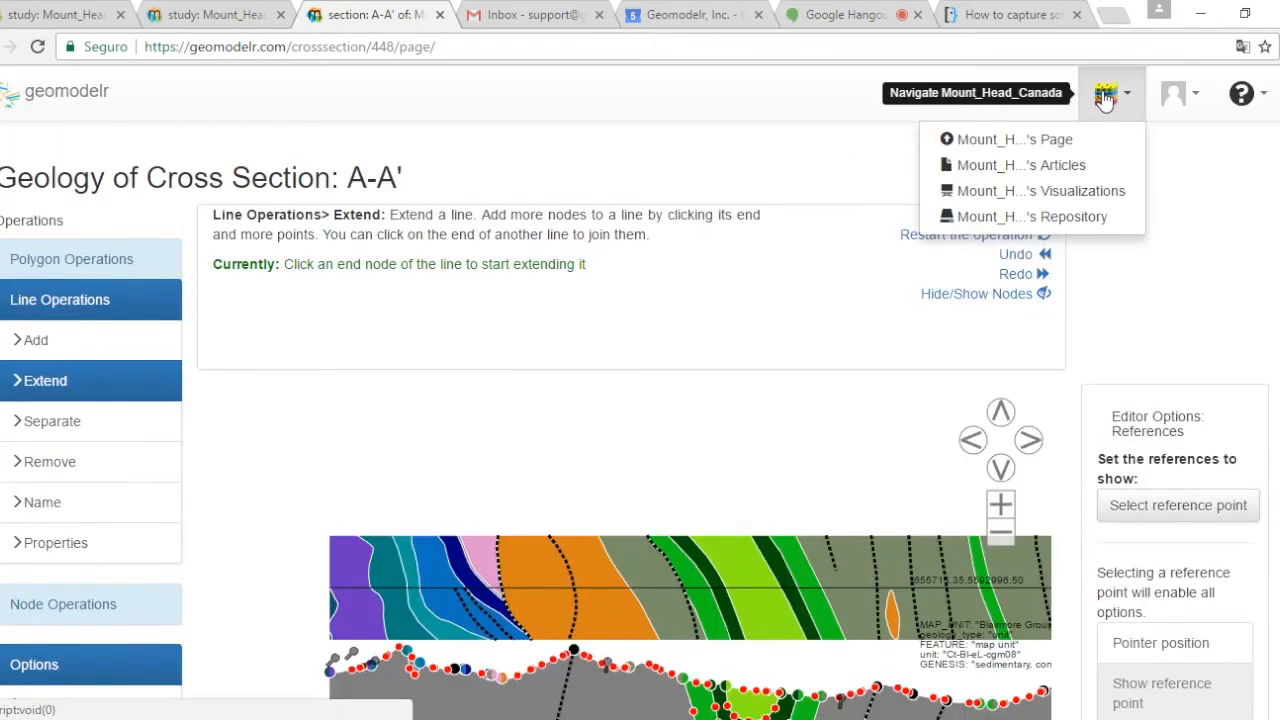
click(1030, 146)
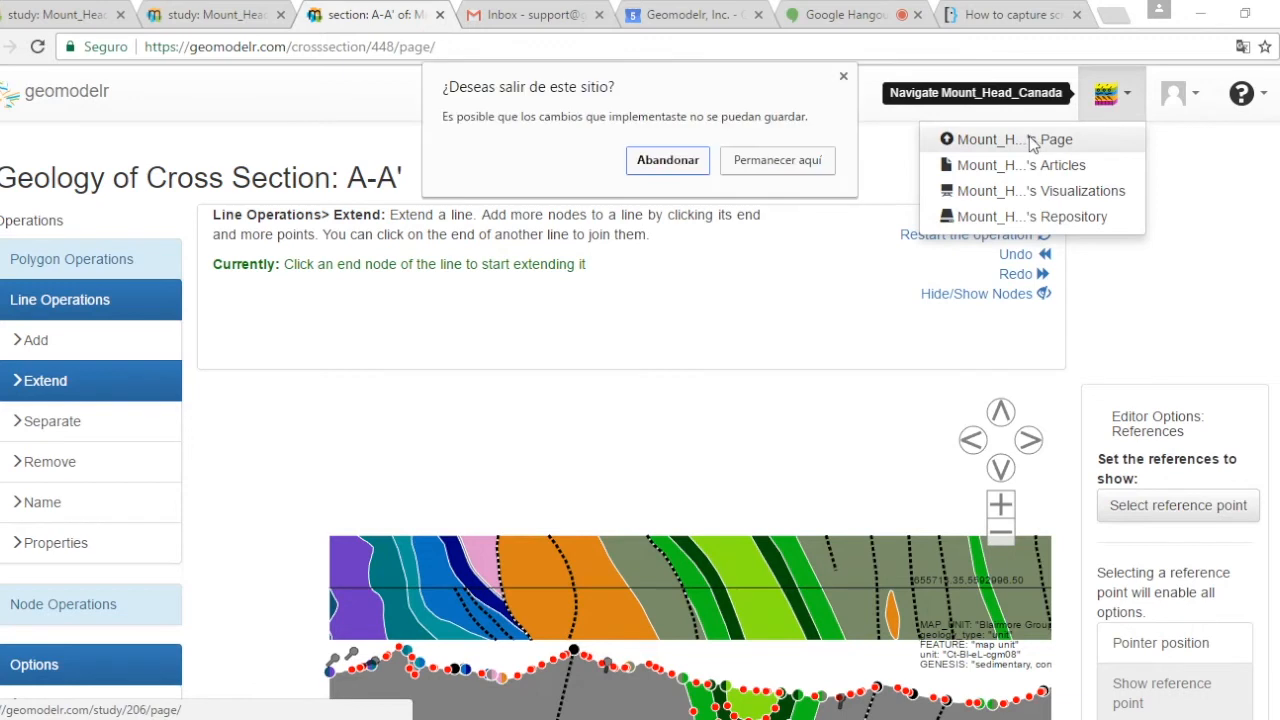
click(667, 160)
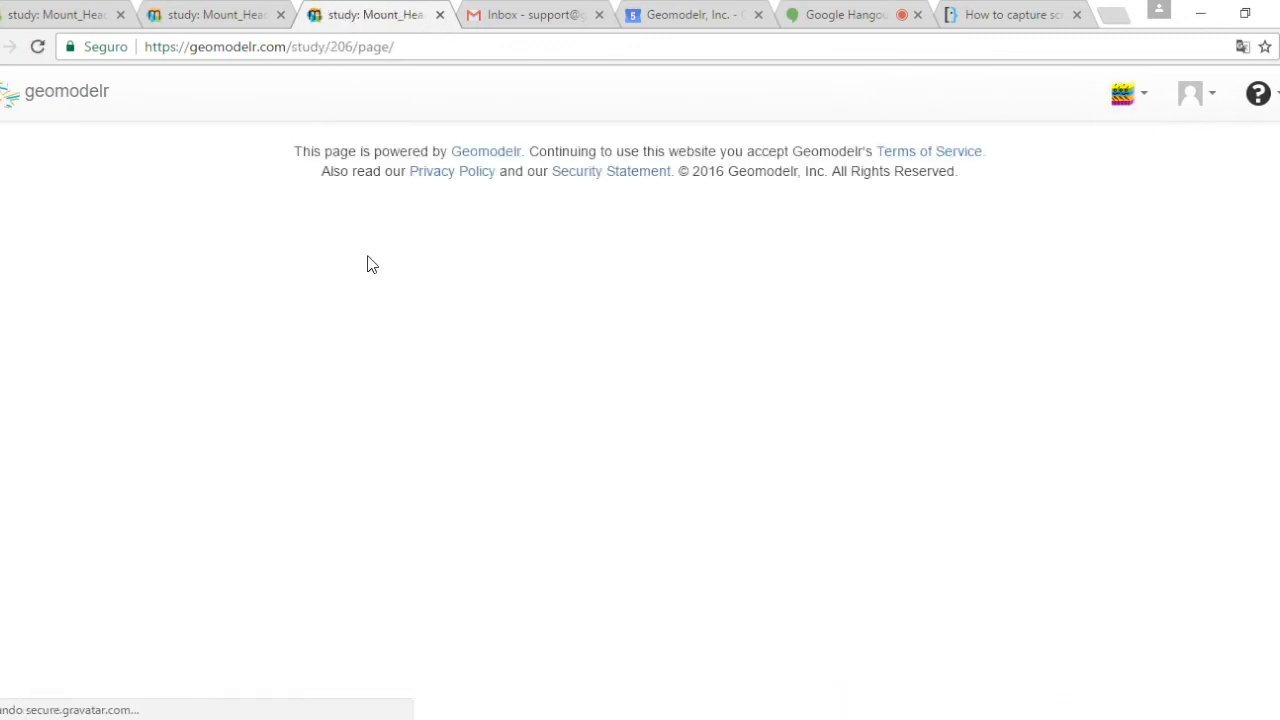
- Delete the study's current geological model and confirm the deletion
scroll(850, 384, down, 5)
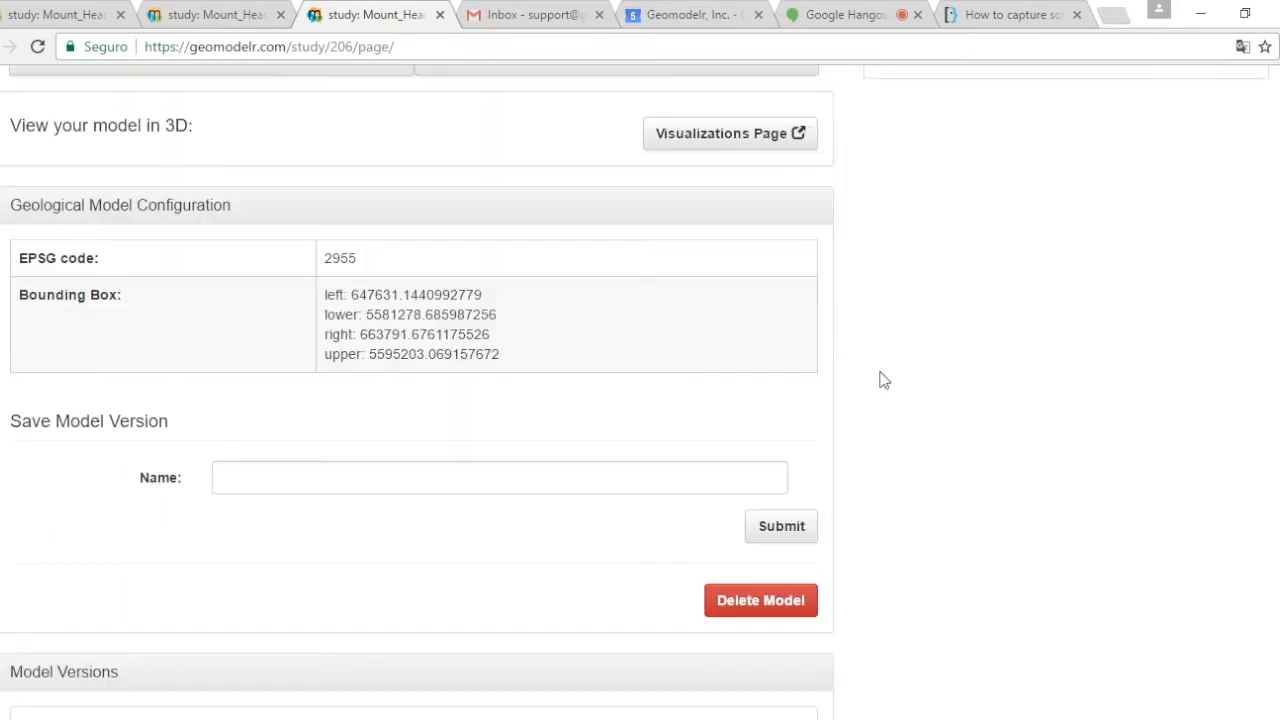
scroll(860, 350, down, 6)
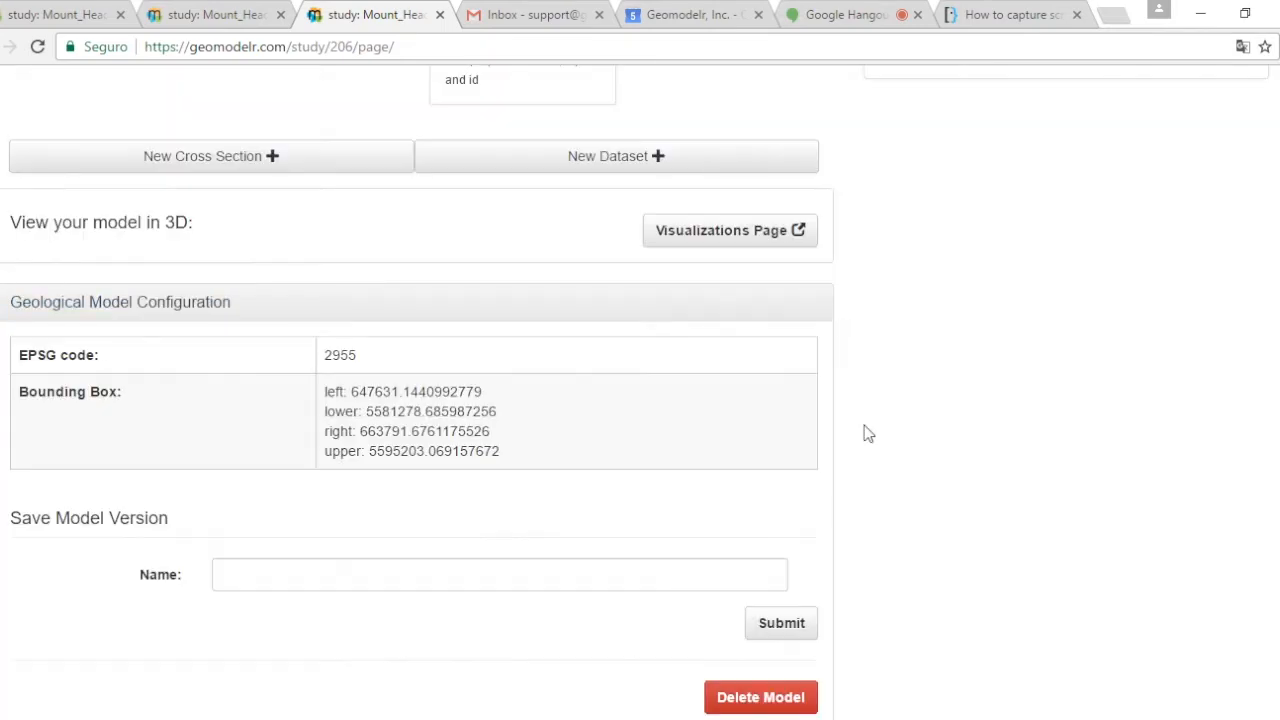
scroll(868, 433, down, 4)
click(762, 314)
click(810, 379)
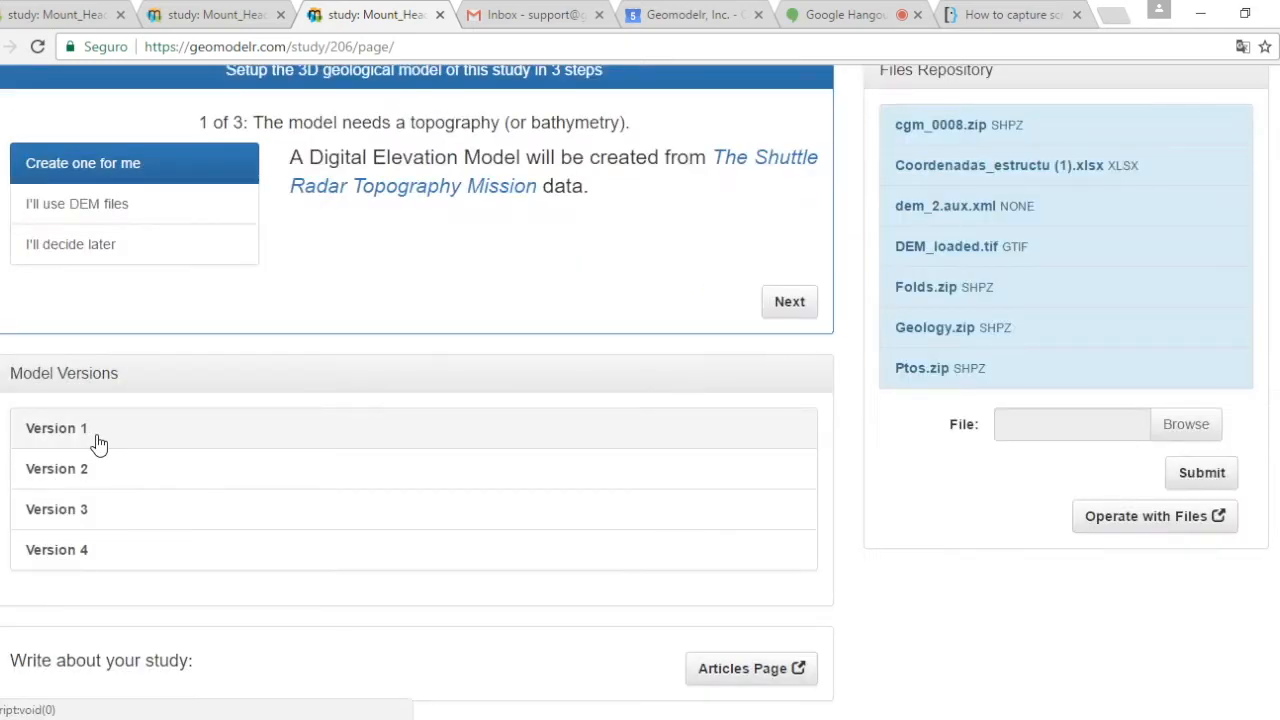
- Set the saved Version 2 as the study's model
click(432, 469)
scroll(600, 490, down, 3)
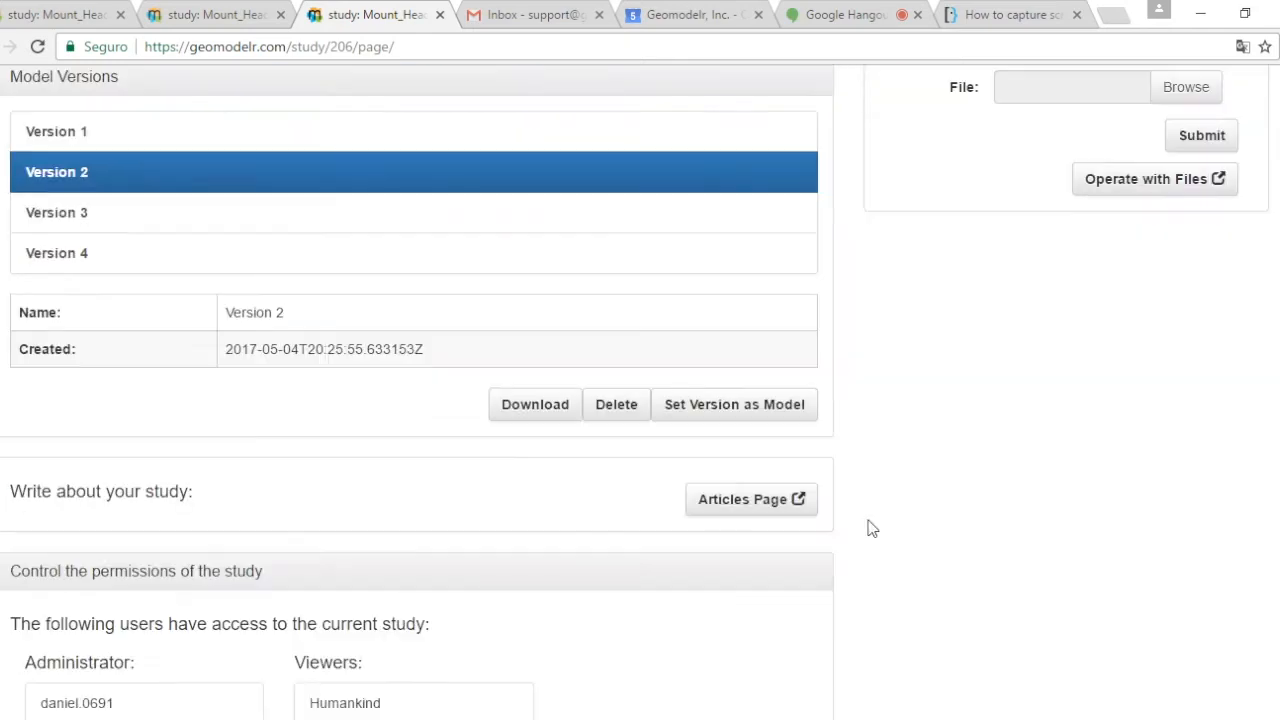
click(728, 421)
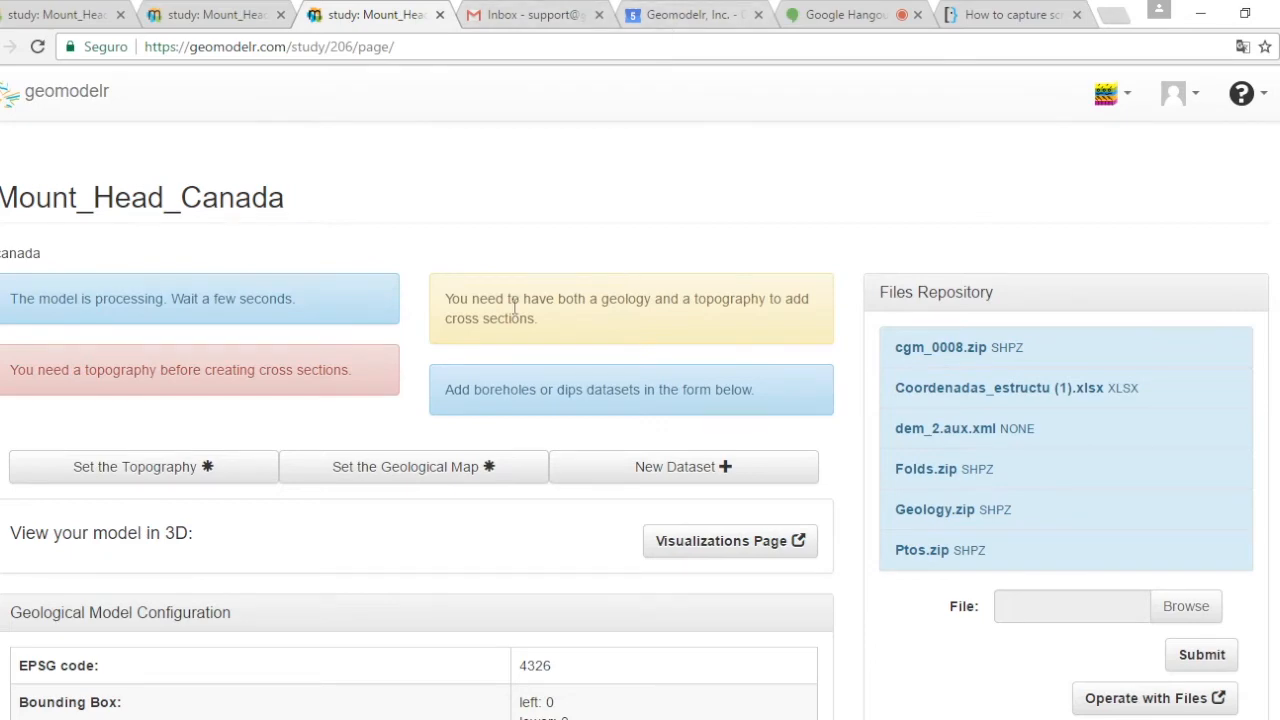
- Check the Google Hangouts call and return to the Mount_Head_Canada study page
click(846, 14)
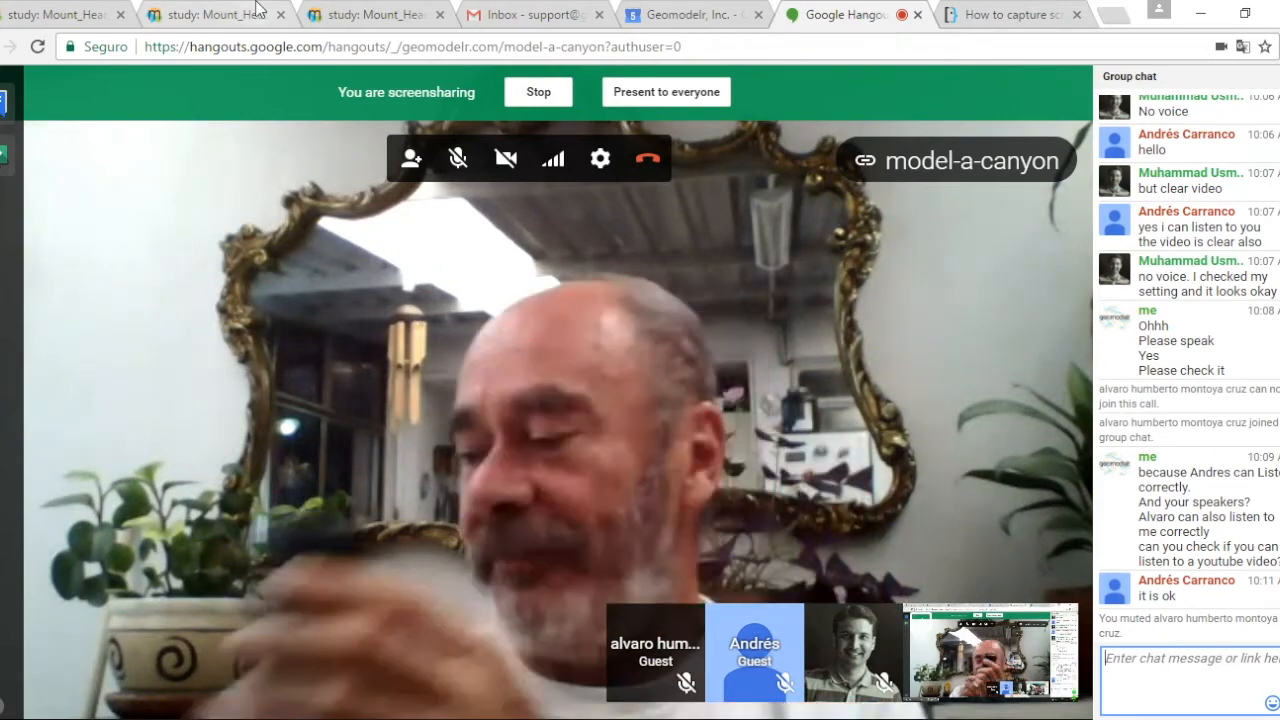
click(400, 12)
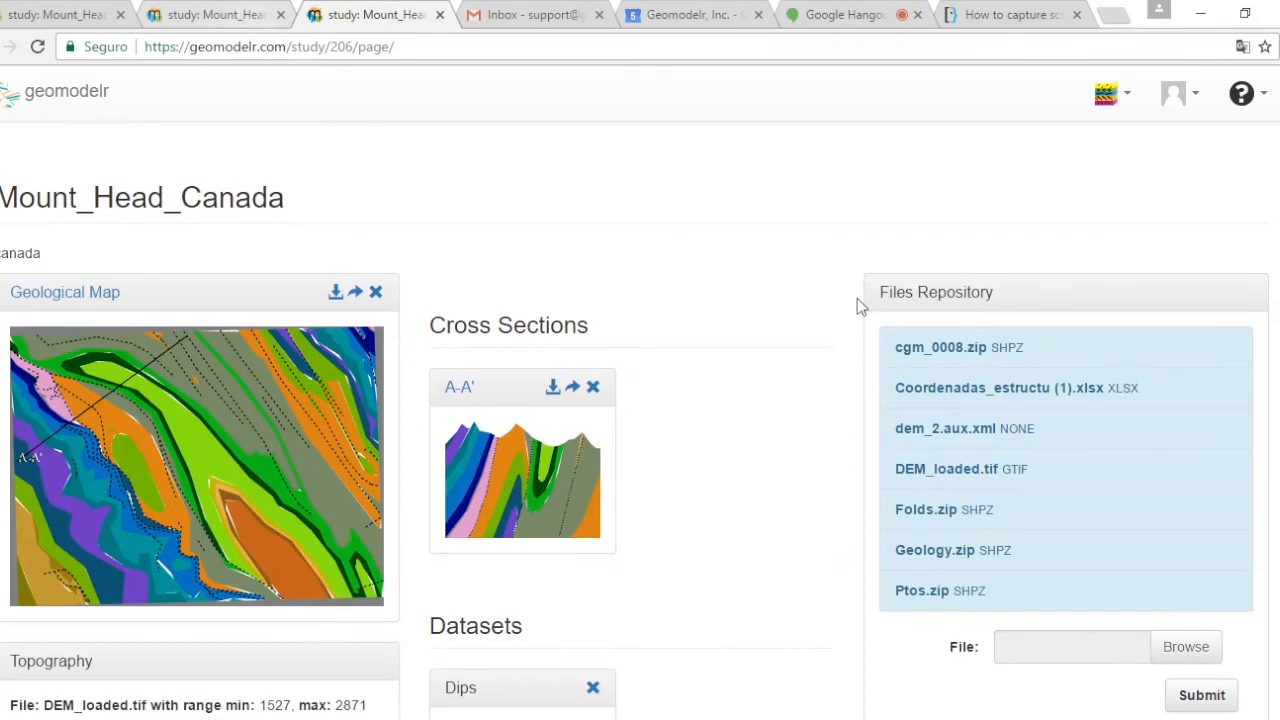
scroll(751, 318, down, 1)
scroll(829, 90, up, 1)
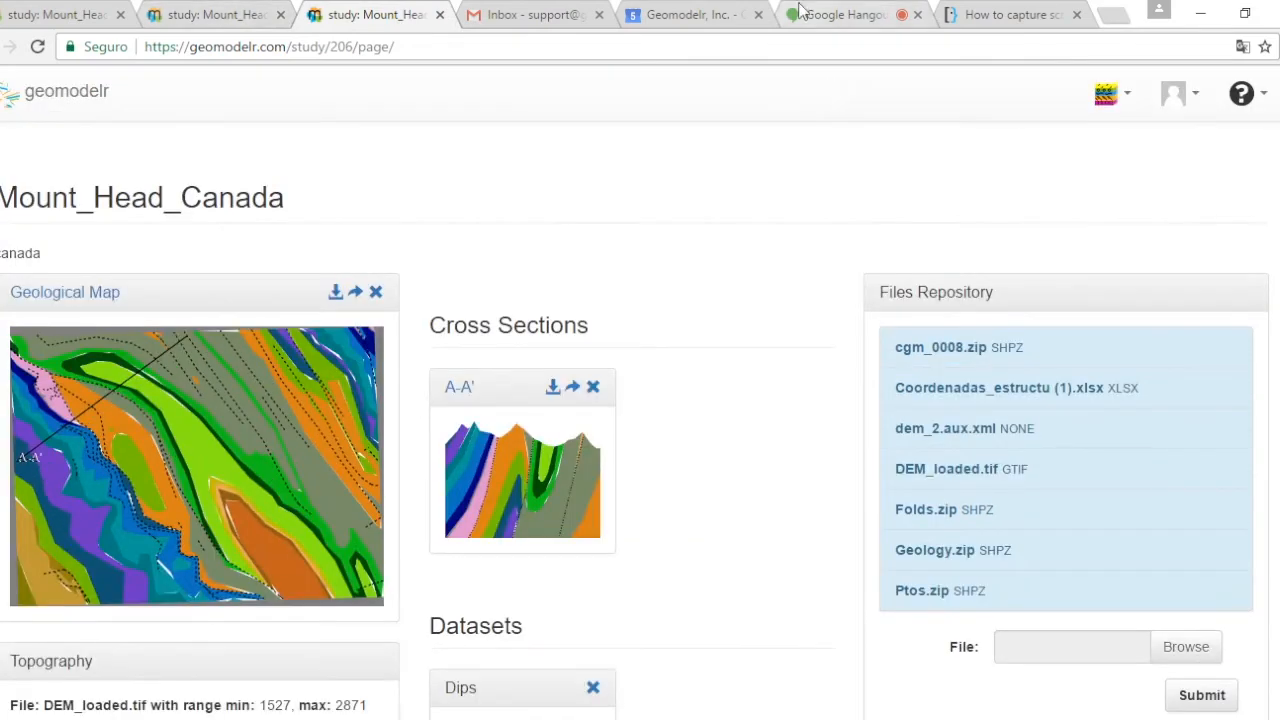
- Switch to the Google Hangouts call, try to change a guest's muted state, and look at the participants' video feeds
click(838, 14)
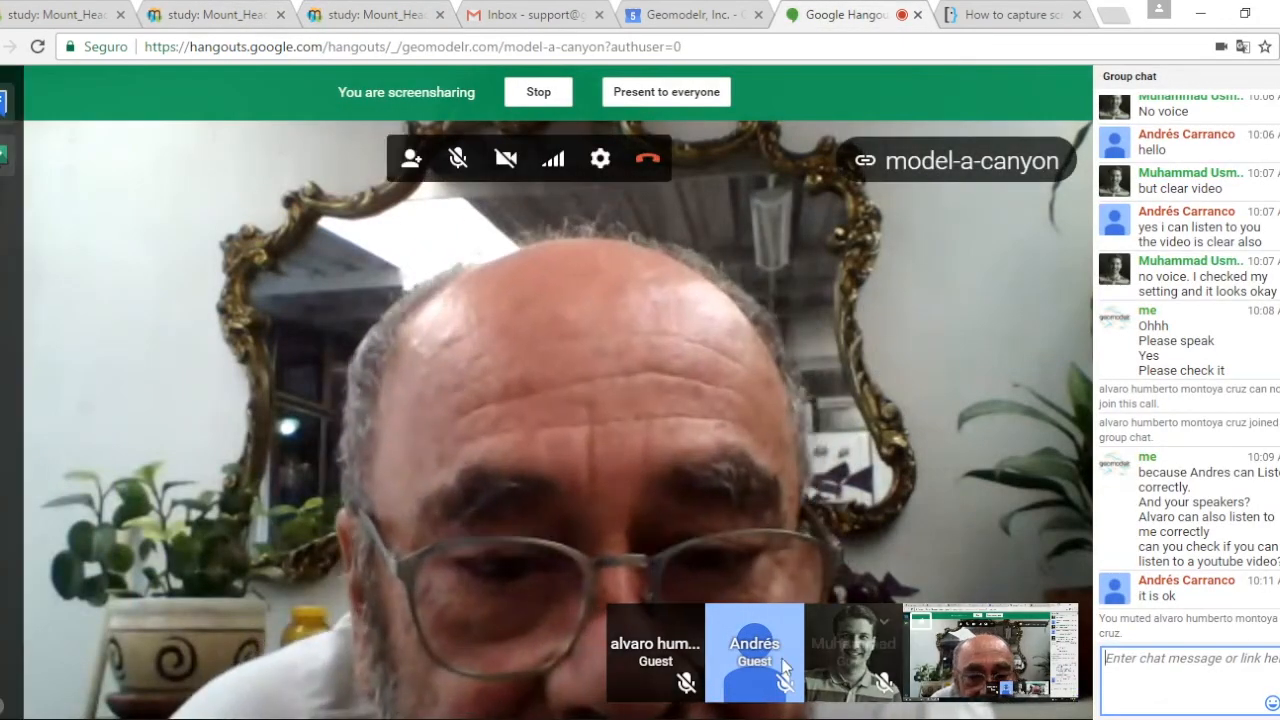
mouse_move(674, 687)
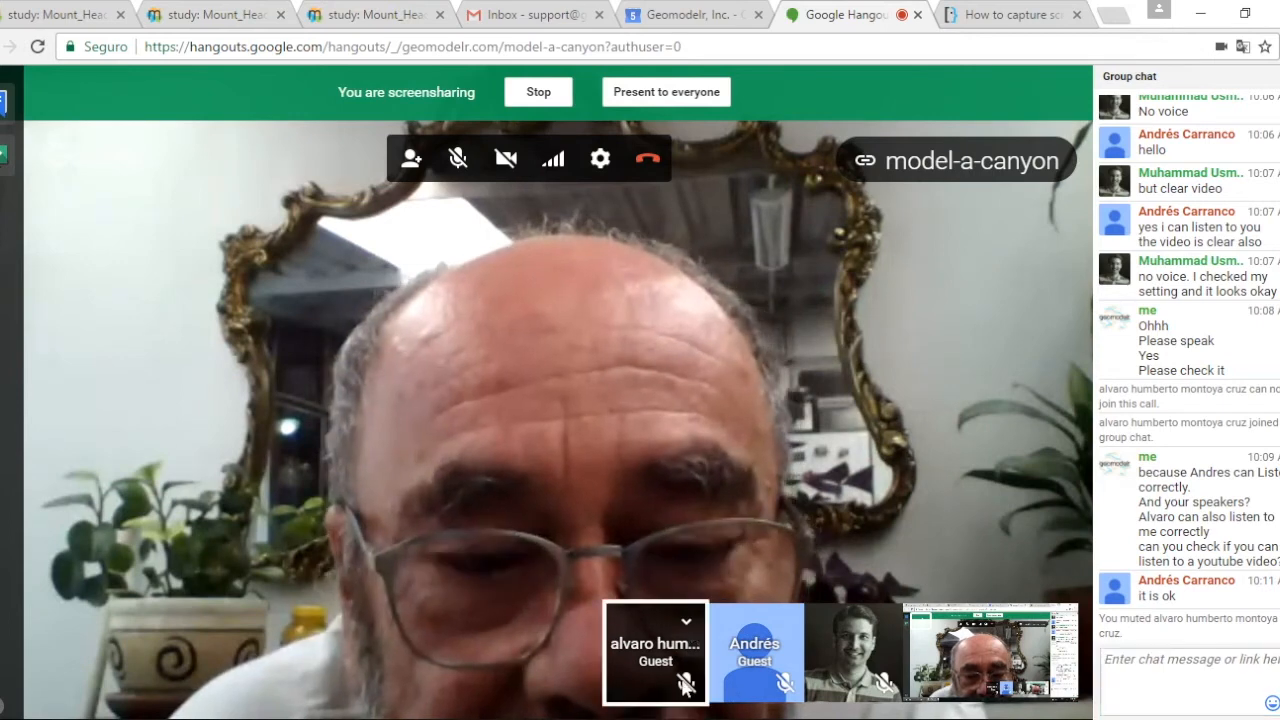
click(688, 624)
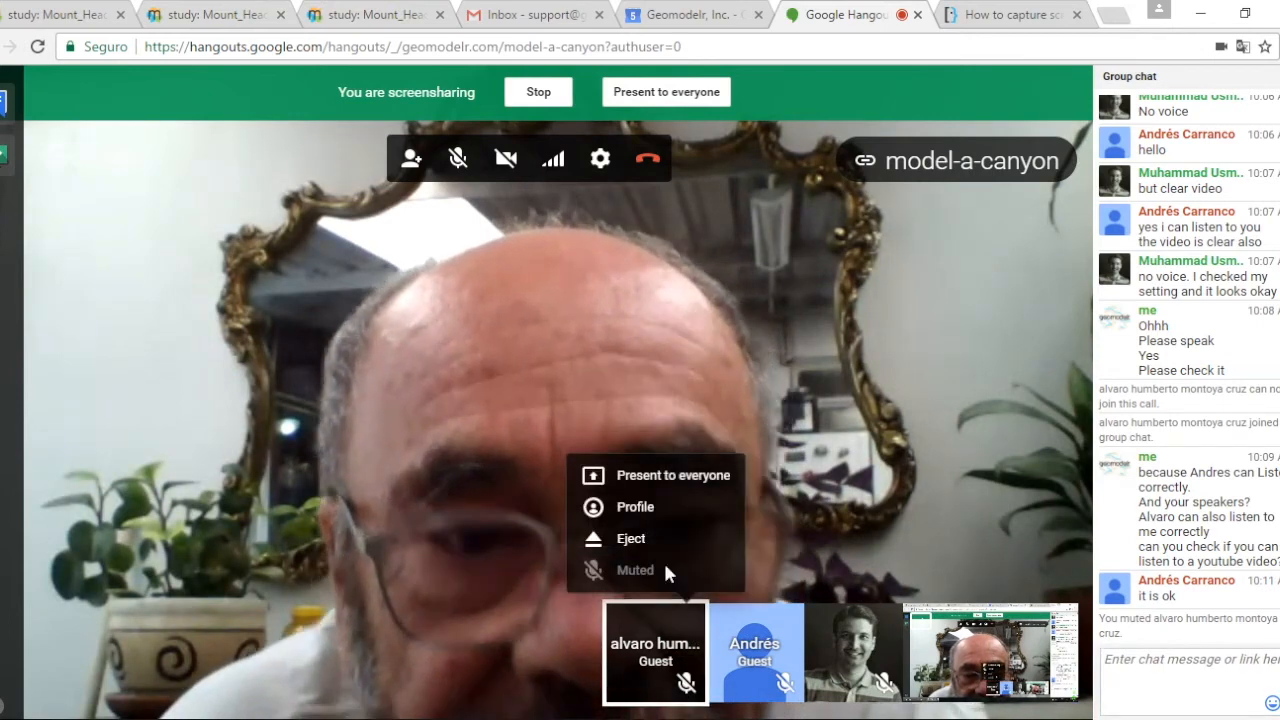
click(689, 624)
click(688, 624)
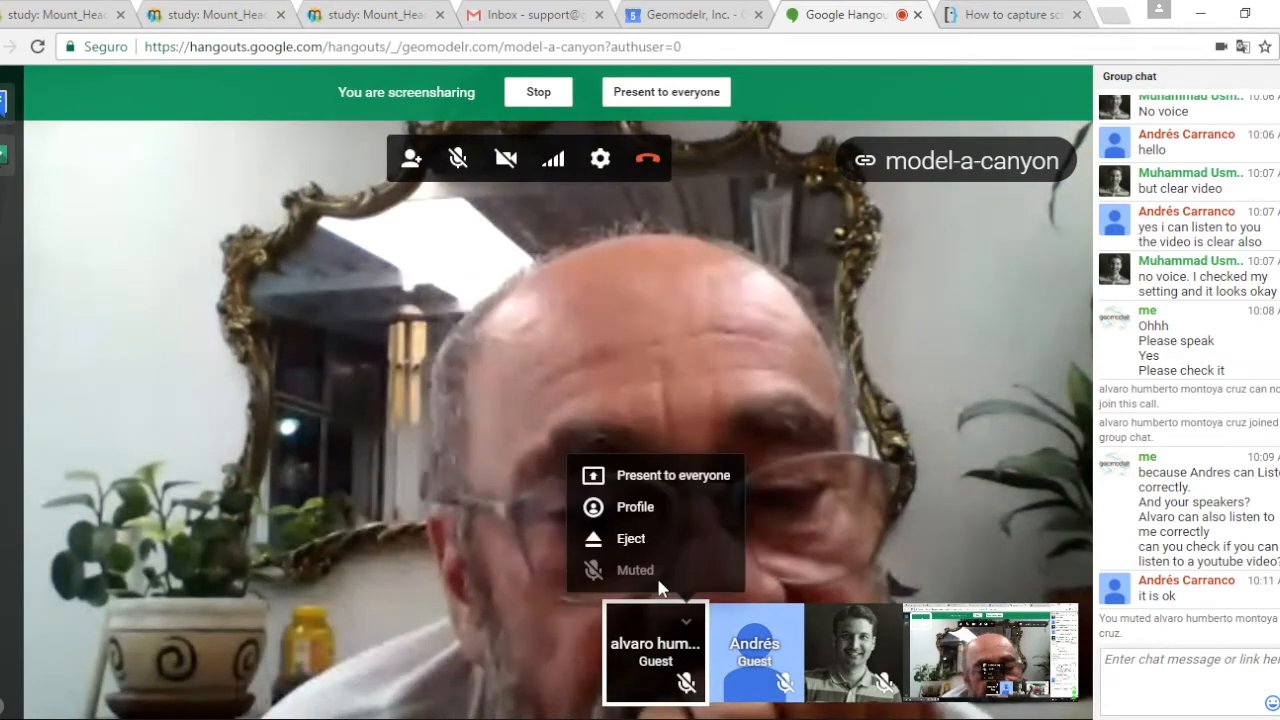
click(645, 574)
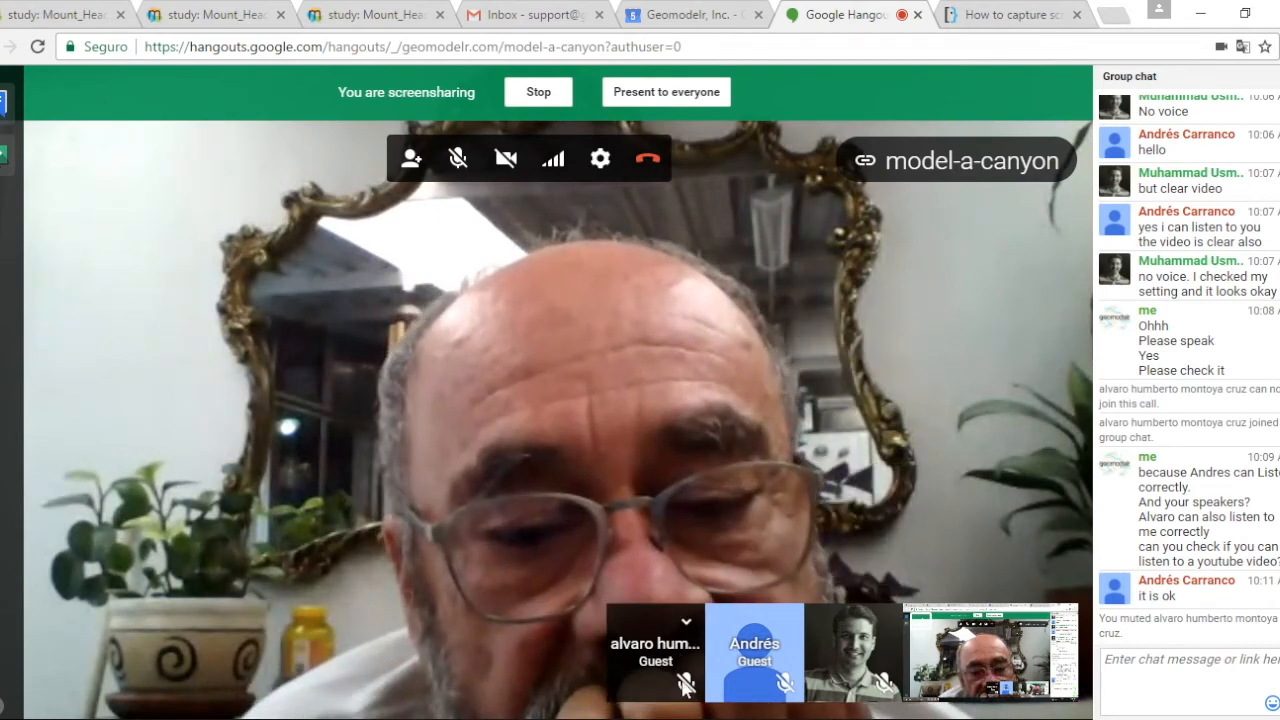
click(783, 686)
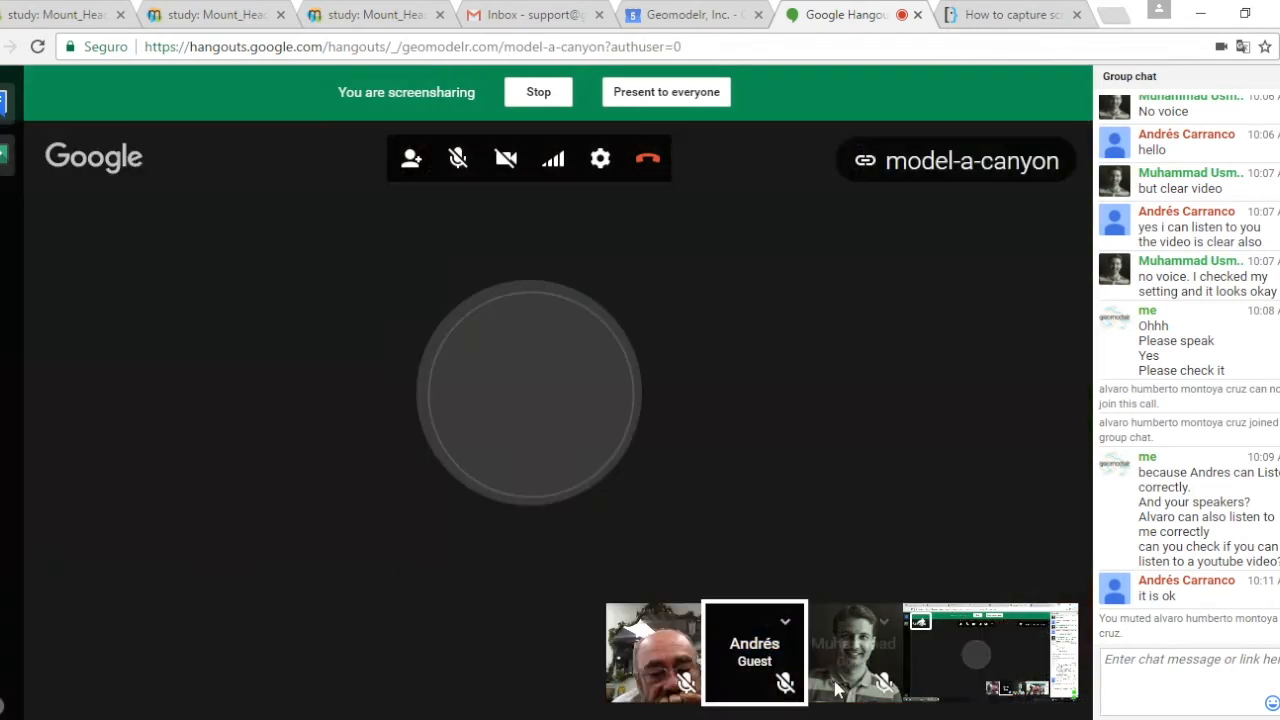
click(668, 660)
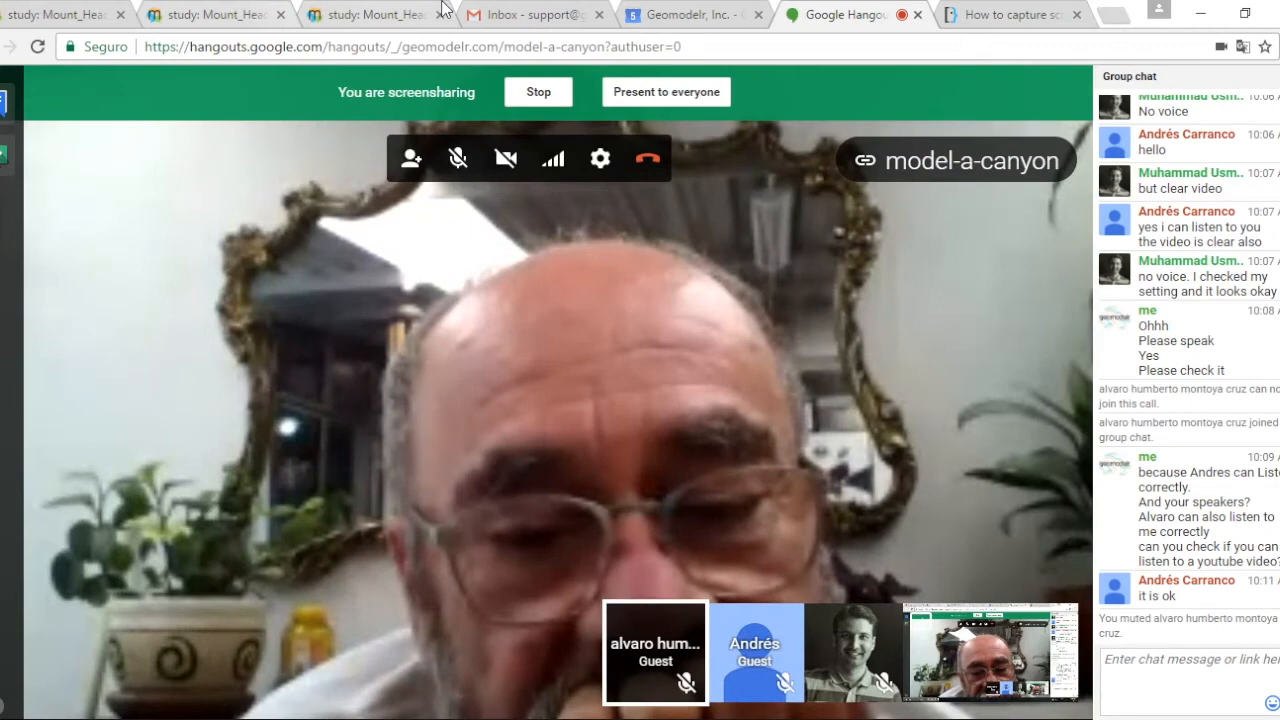
- Return to the Mount_Head_Canada study page and open cross section A-A' in a new browser tab
click(362, 14)
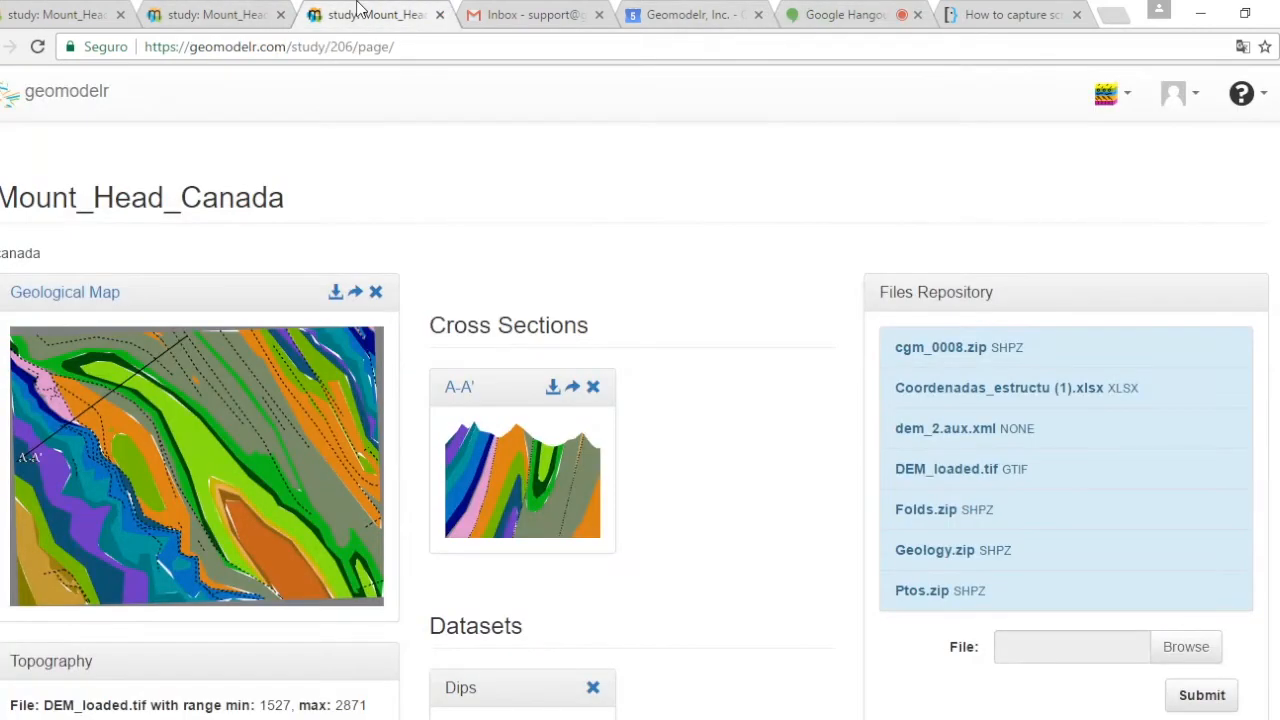
scroll(671, 369, down, 2)
scroll(677, 366, up, 2)
scroll(694, 279, down, 3)
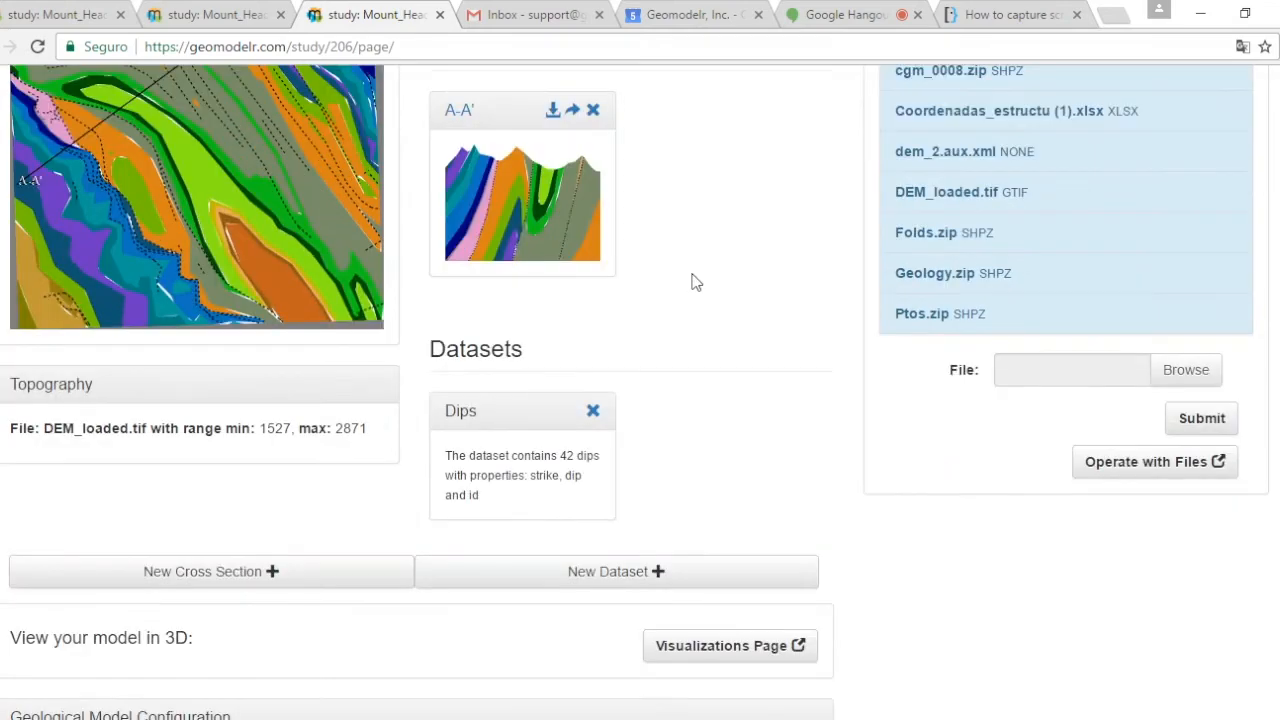
scroll(694, 279, up, 3)
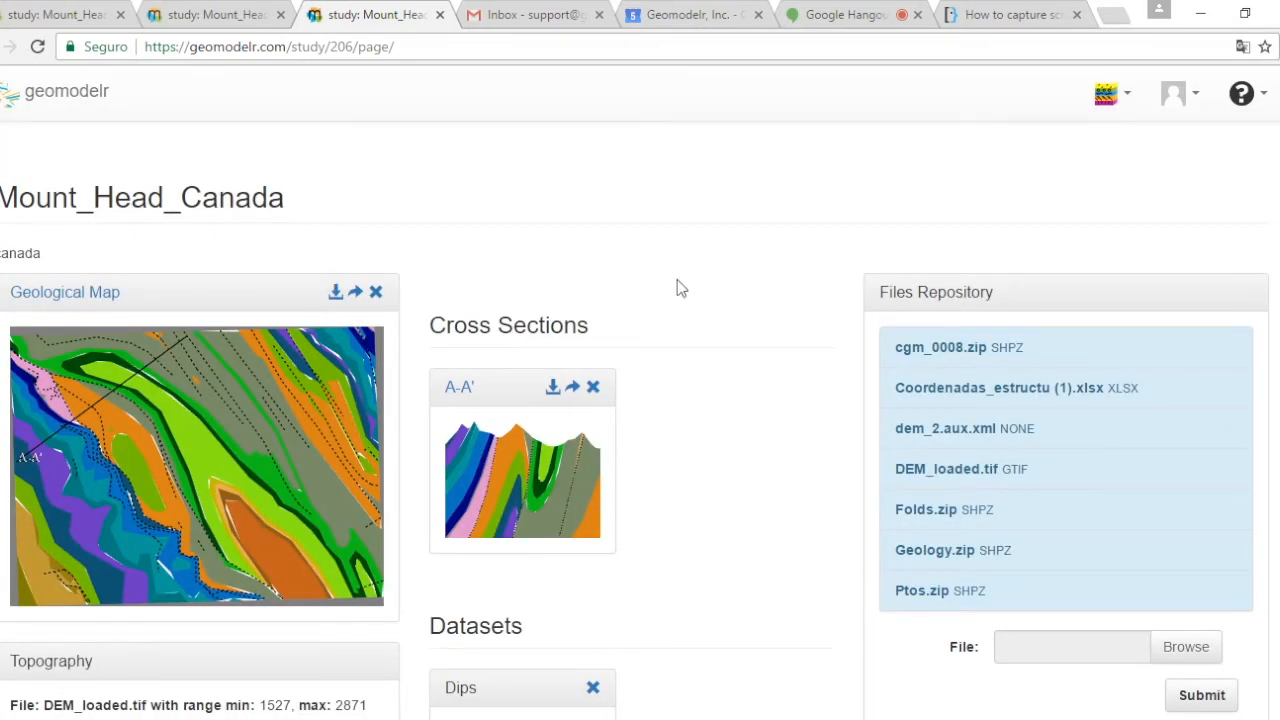
scroll(749, 309, down, 1)
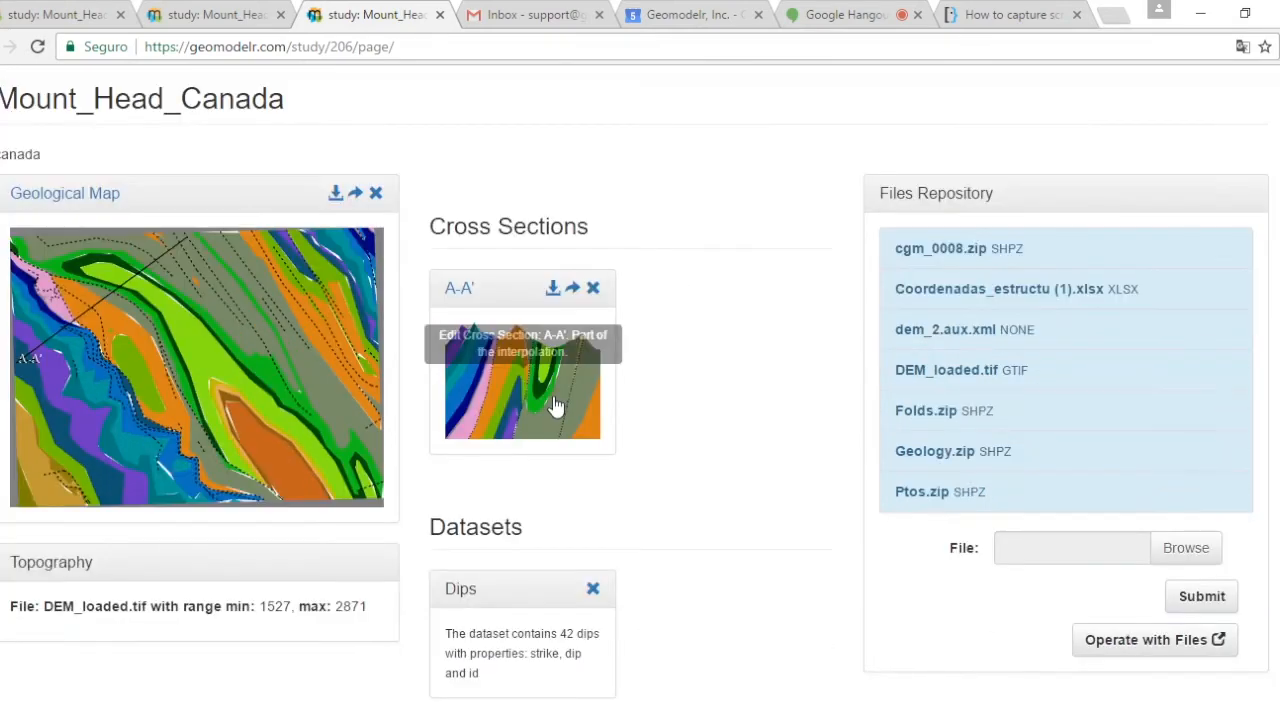
right_click(457, 288)
click(482, 305)
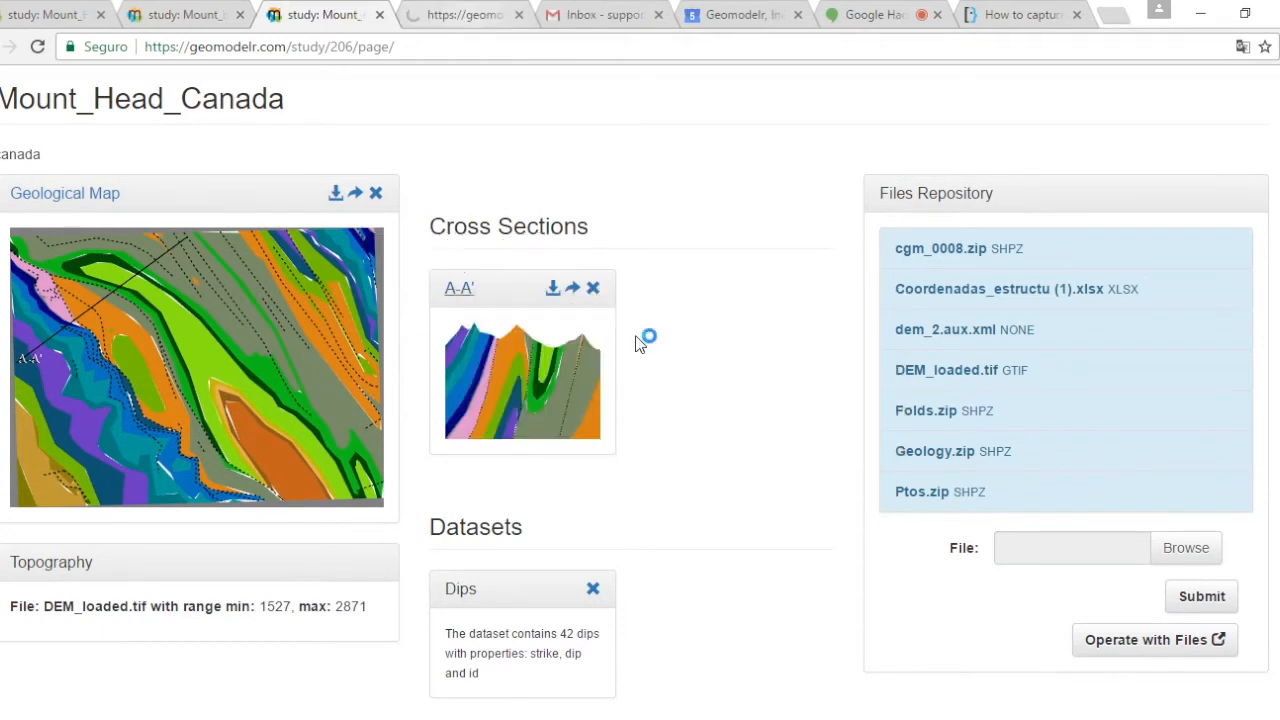
- Open the model's Visualizations Page in a new browser tab and orbit the Cross sections and map visualization
scroll(777, 420, down, 2)
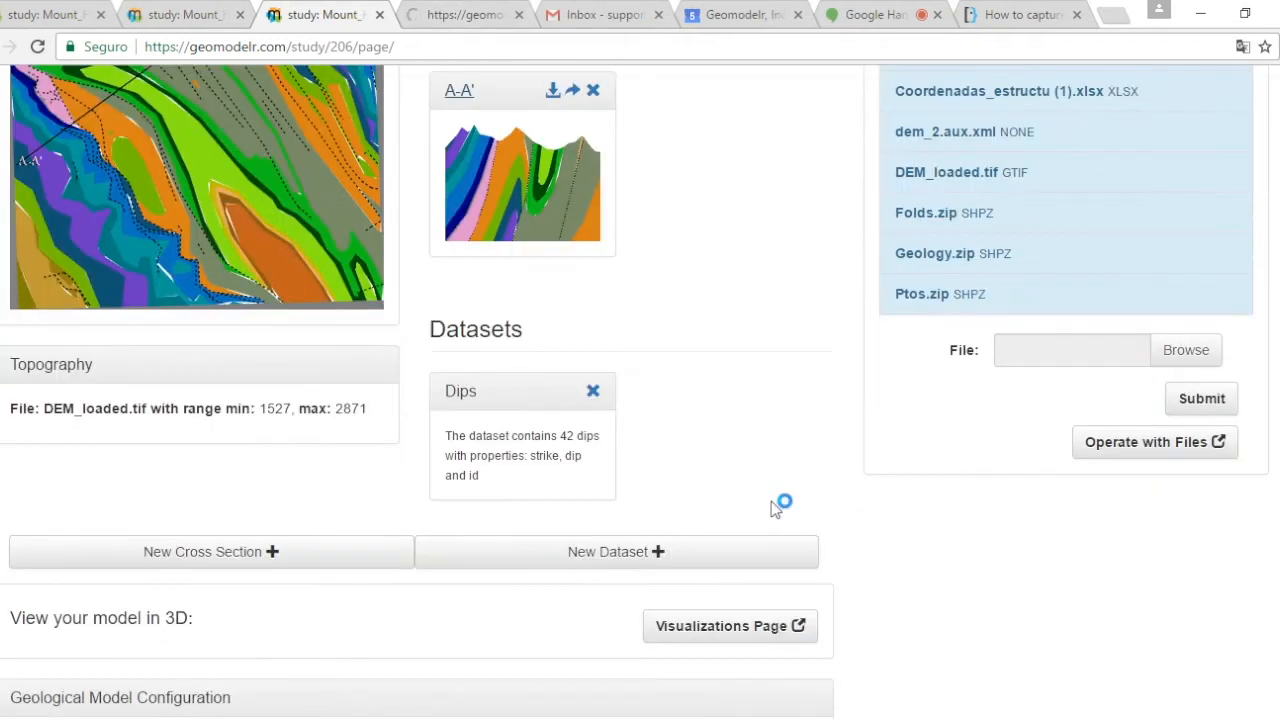
right_click(755, 630)
click(836, 466)
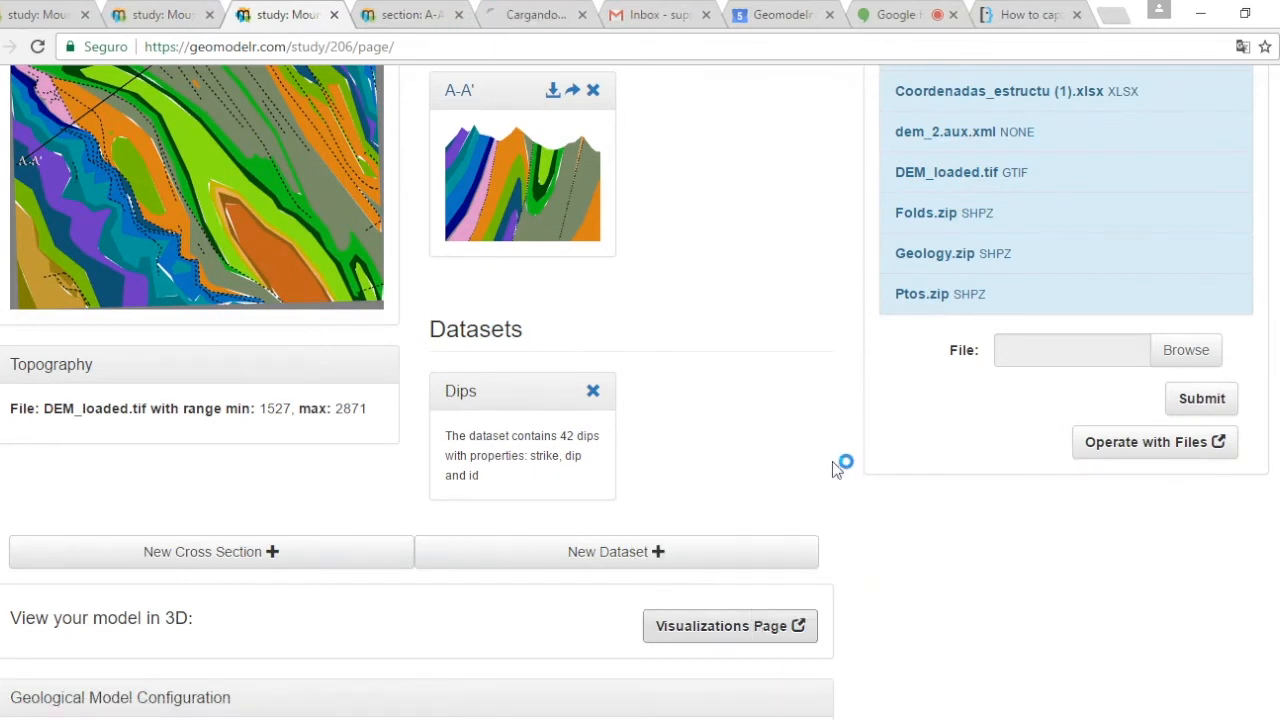
click(538, 15)
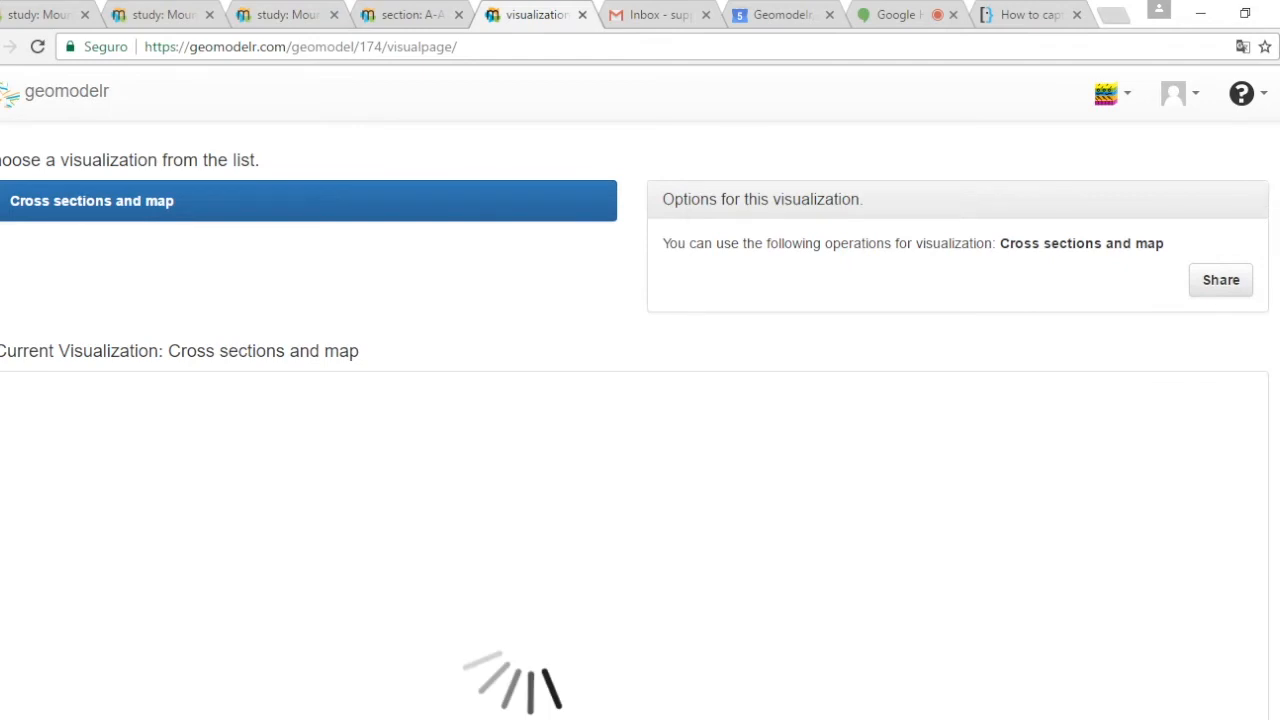
scroll(740, 300, down, 4)
drag(740, 260, 586, 311)
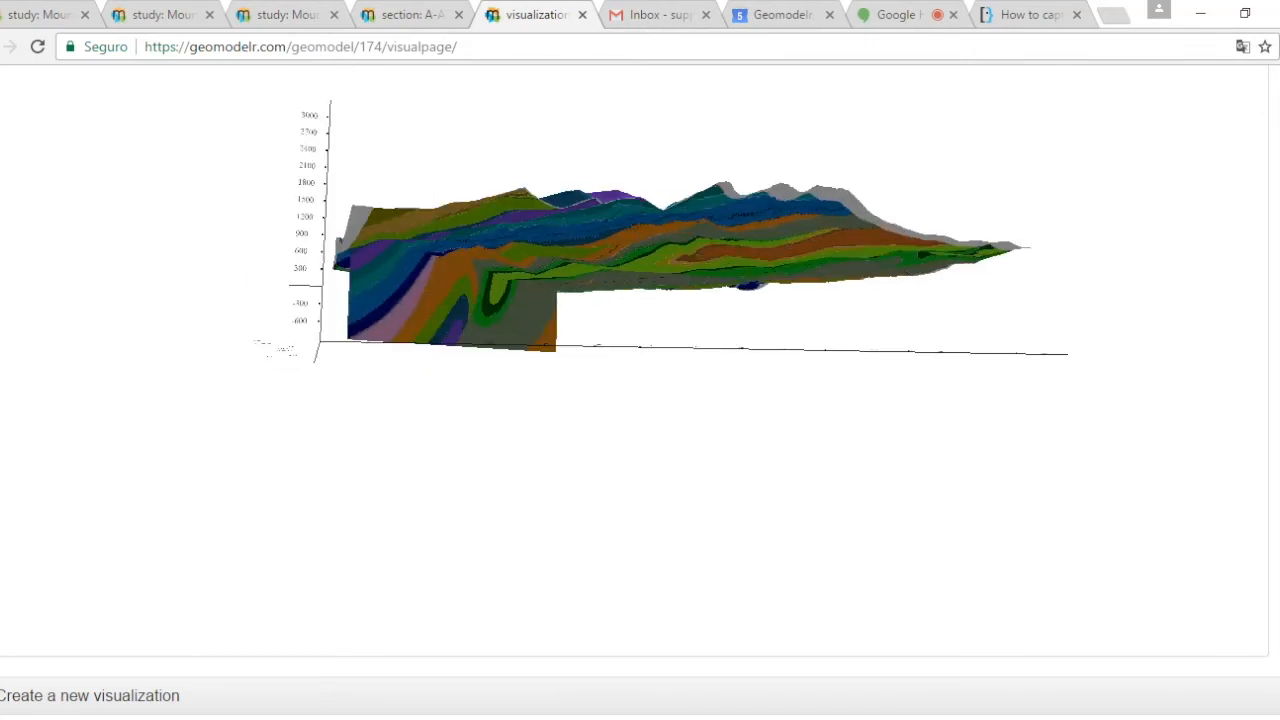
- Create a new visualization of the triangulated faults named FAULTS
scroll(640, 400, up, 4)
scroll(481, 385, down, 5)
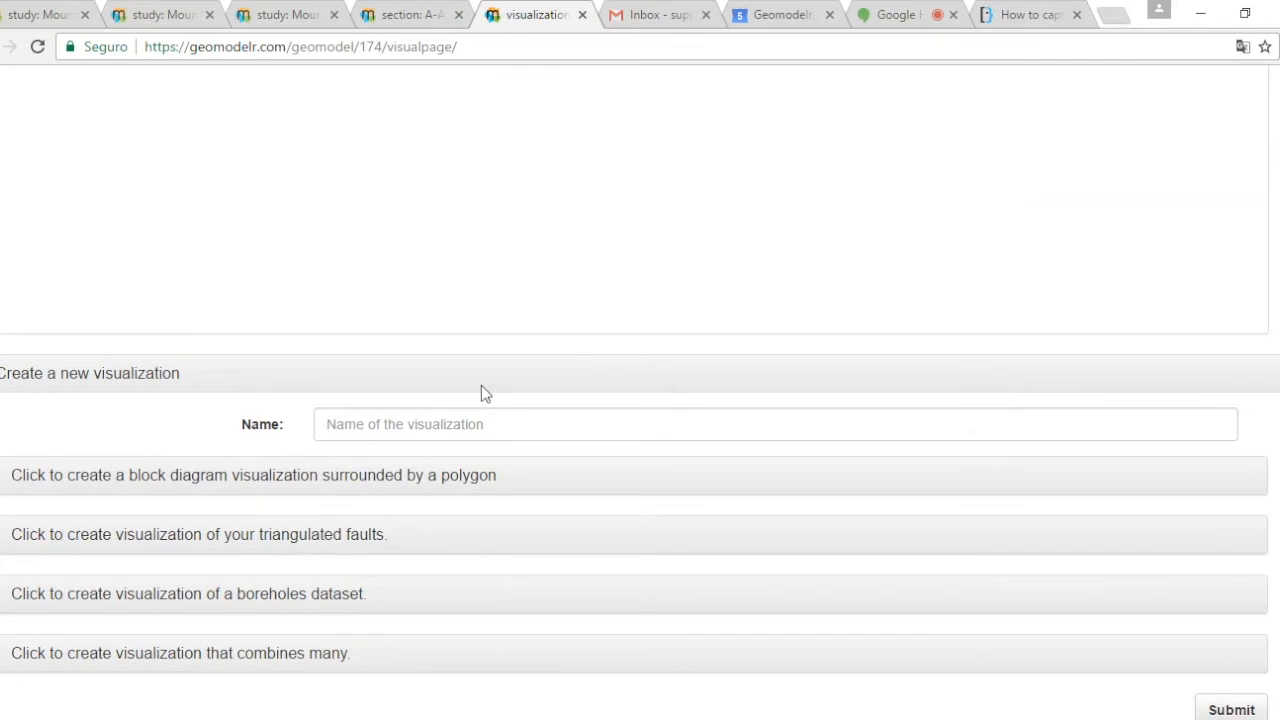
click(489, 412)
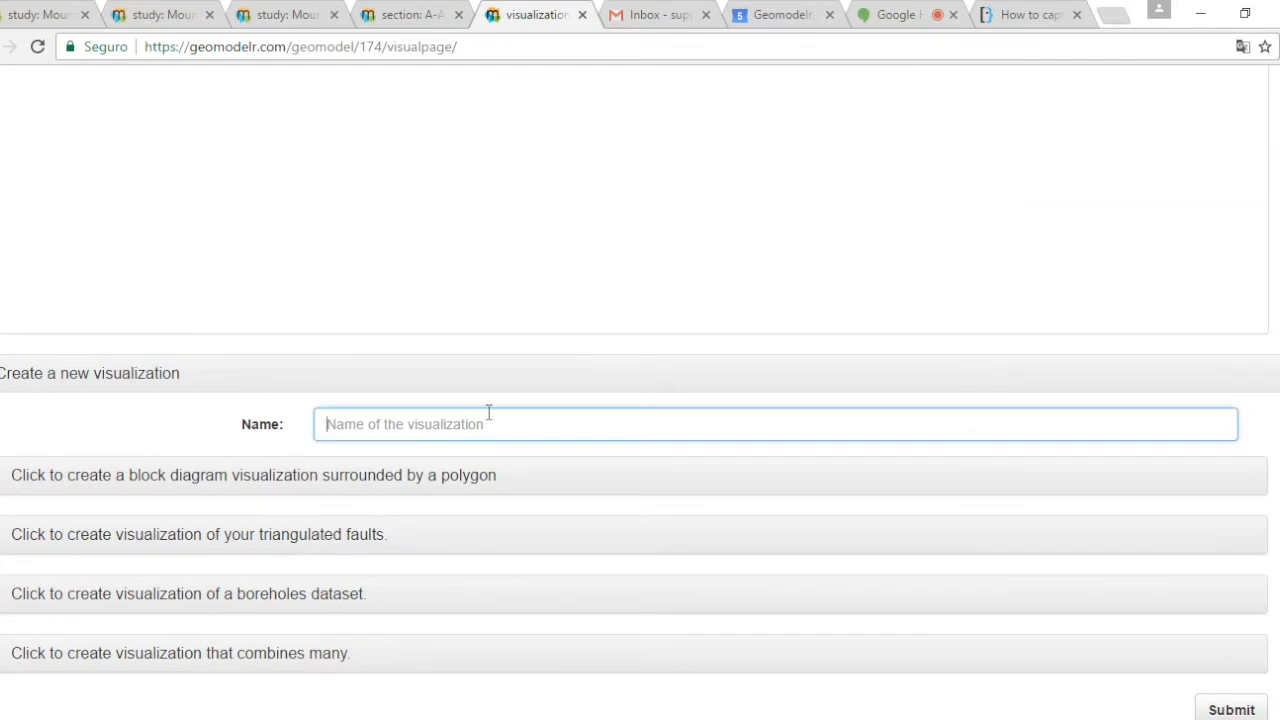
text(FAULTS)
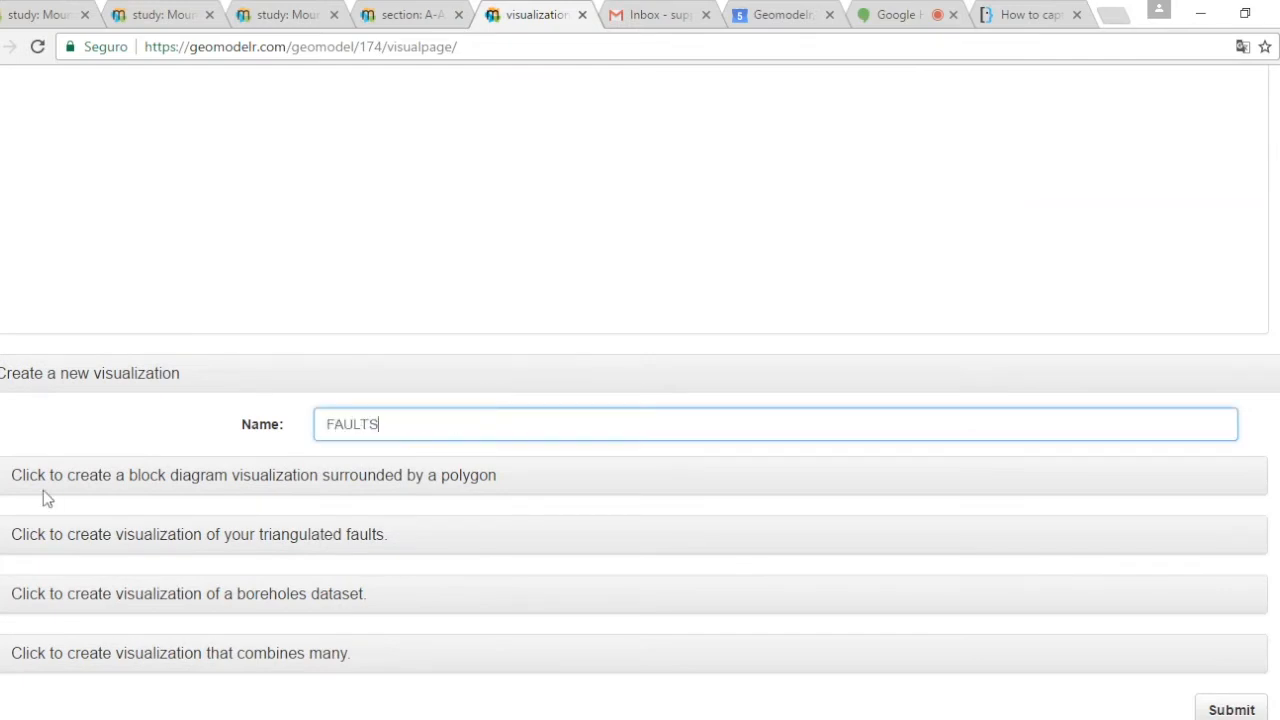
click(184, 548)
scroll(866, 471, down, 1)
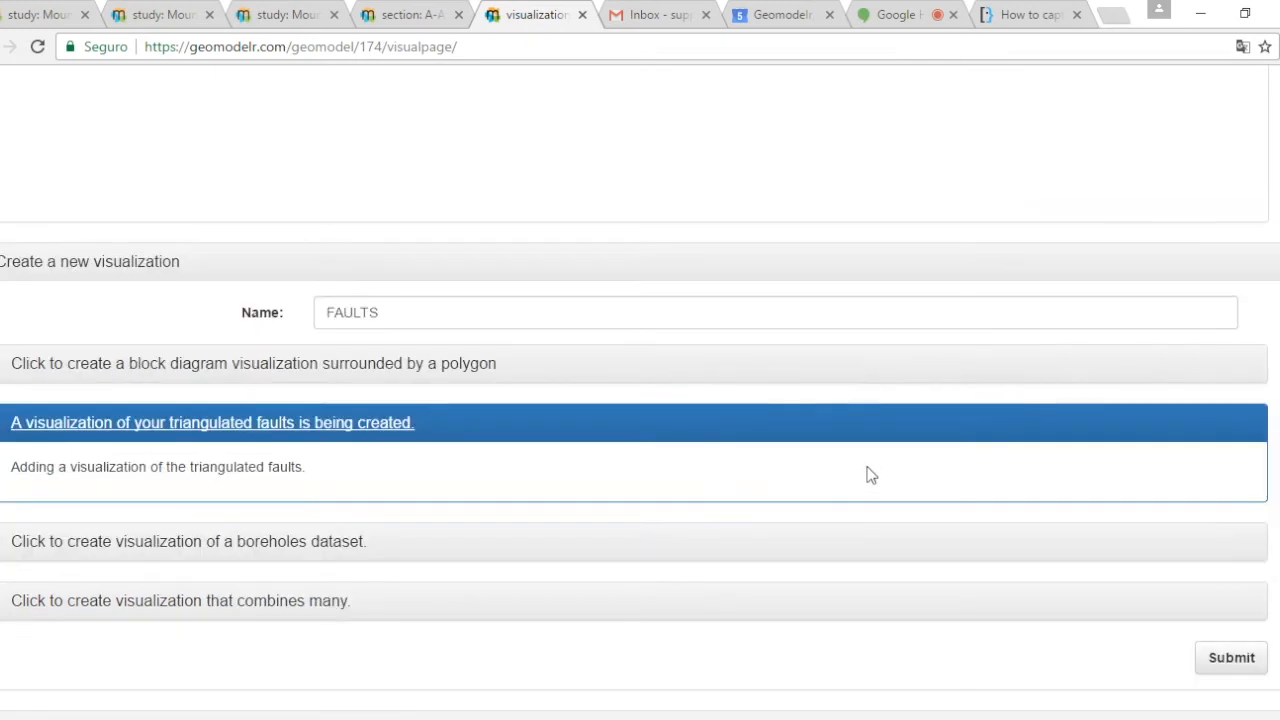
scroll(866, 474, down, 1)
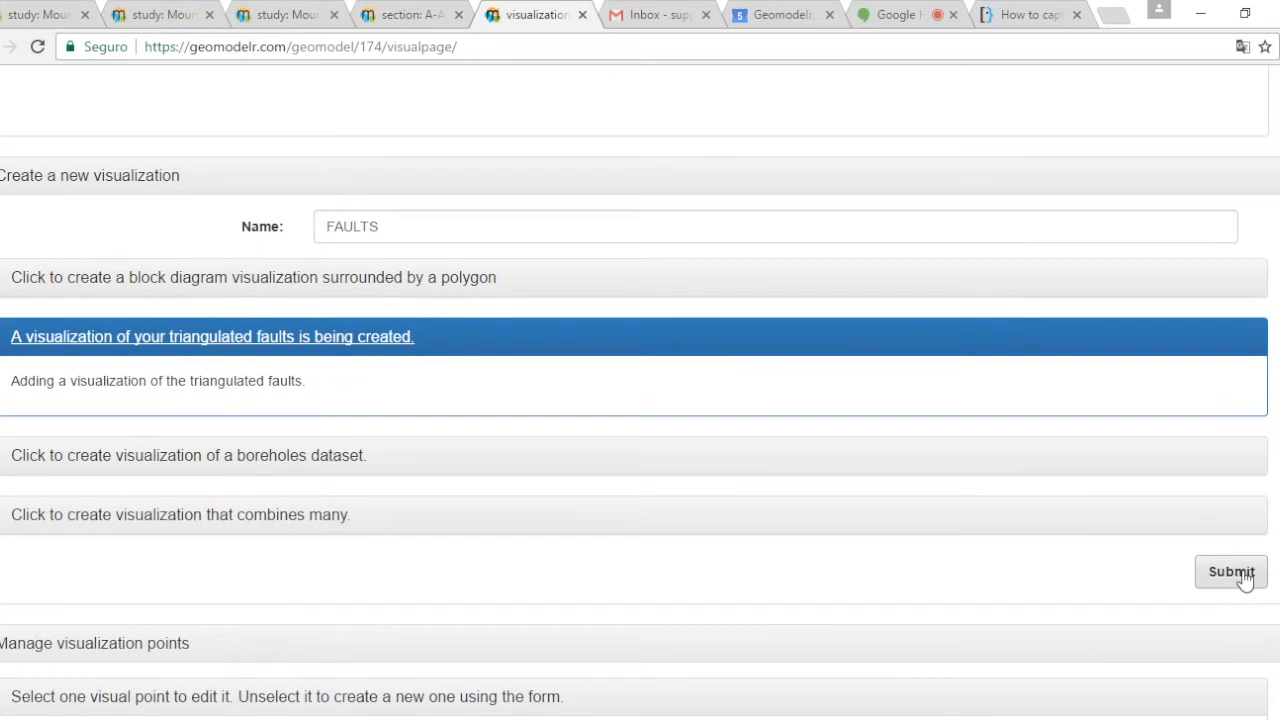
click(1231, 573)
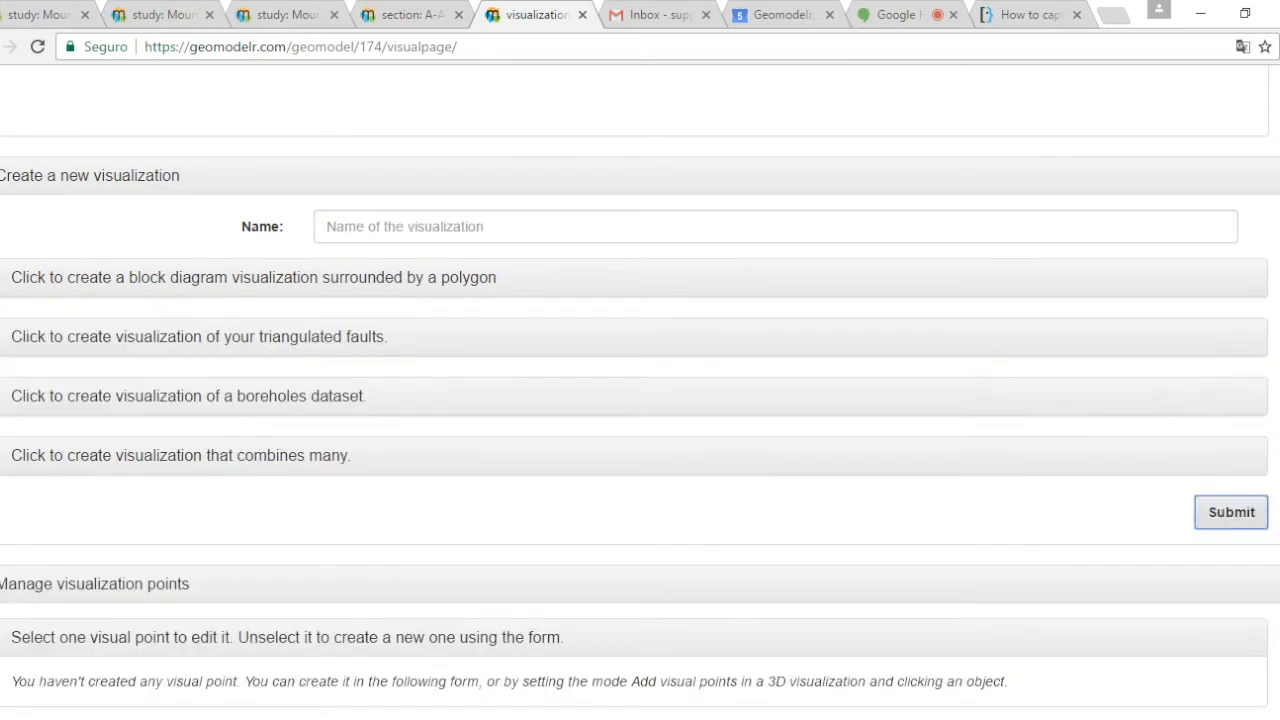
- Select the FAULTS visualization and orbit the triangulated fault surfaces to examine them in 3D
scroll(1151, 309, down, 3)
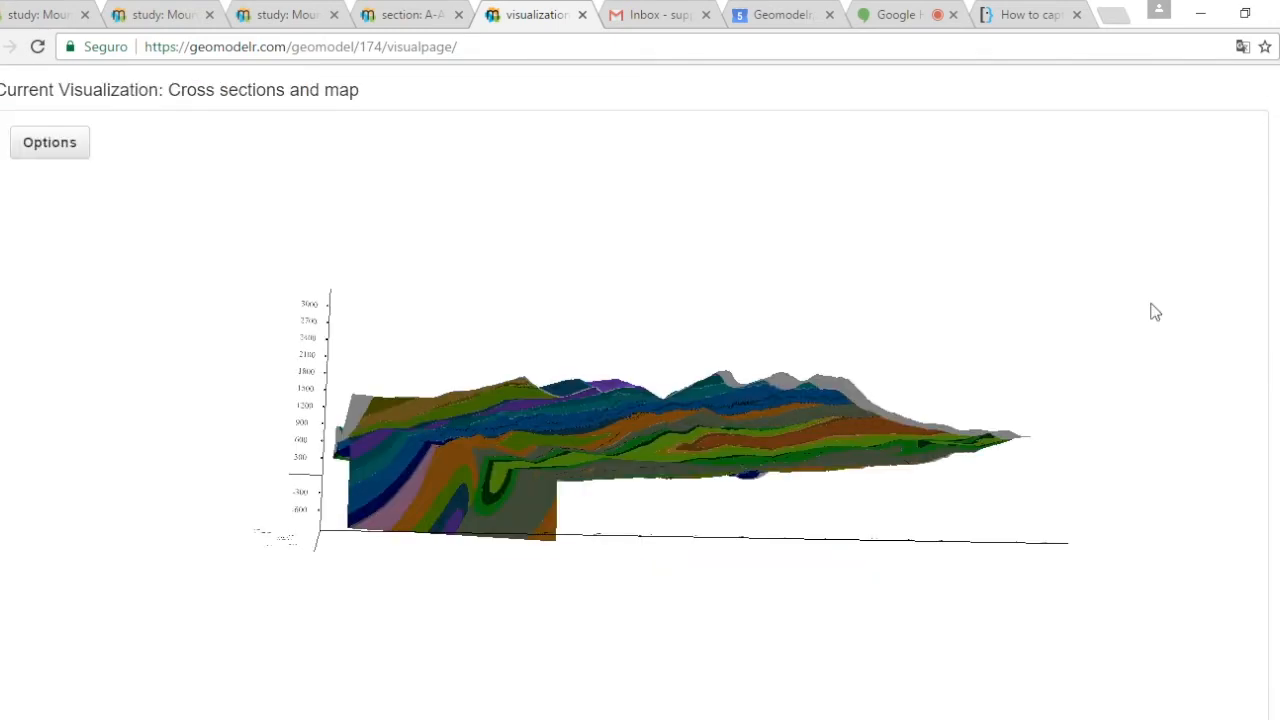
drag(629, 463, 771, 474)
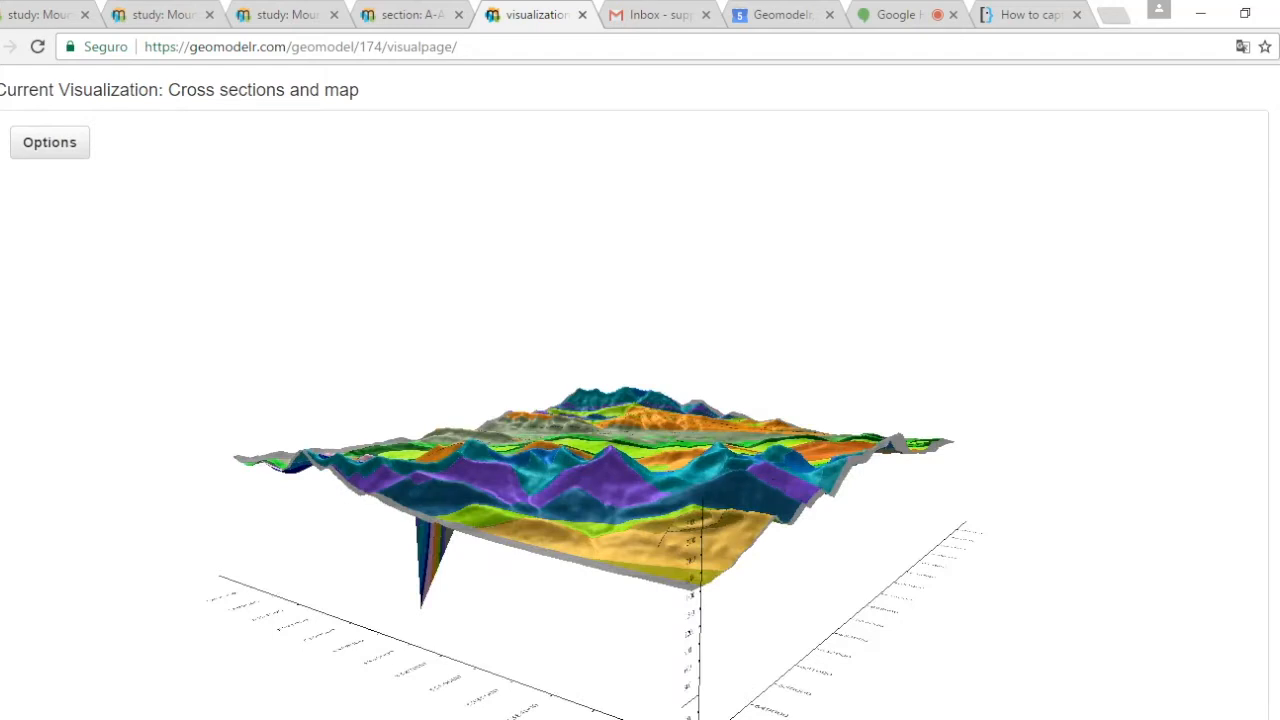
scroll(309, 228, up, 3)
click(313, 213)
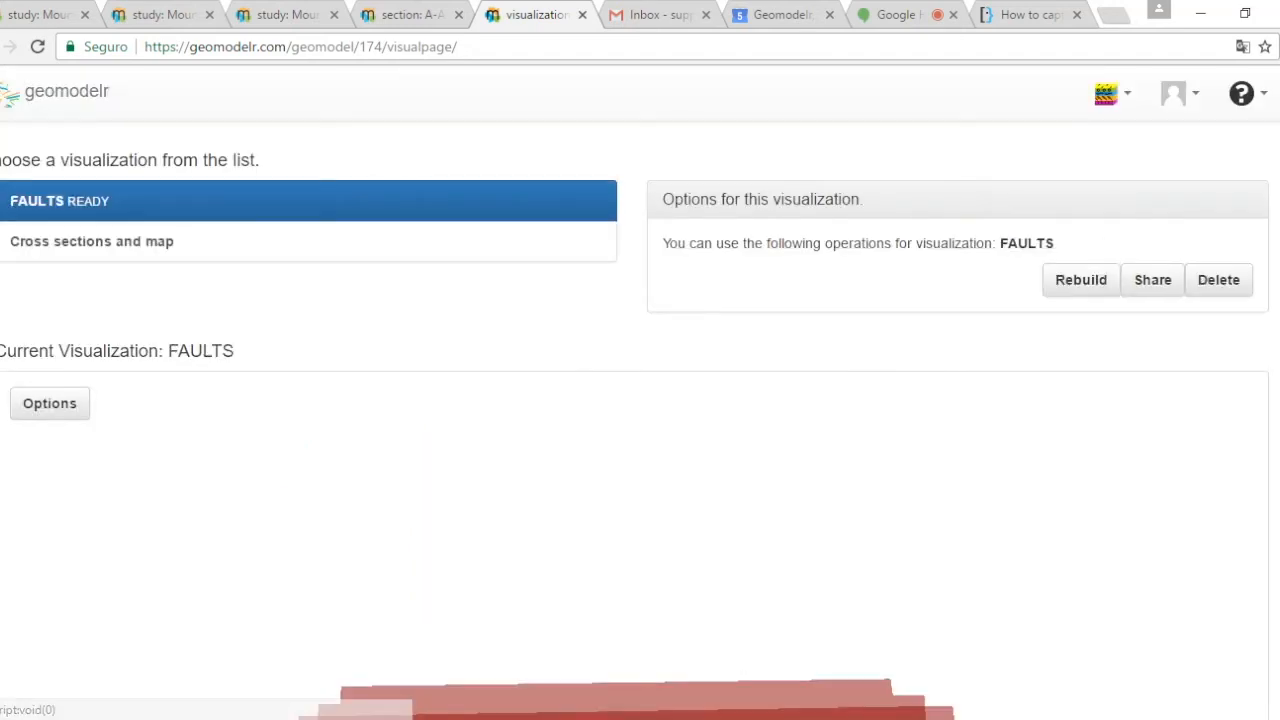
drag(1275, 172, 1275, 364)
scroll(1223, 311, down, 3)
drag(1223, 311, 453, 574)
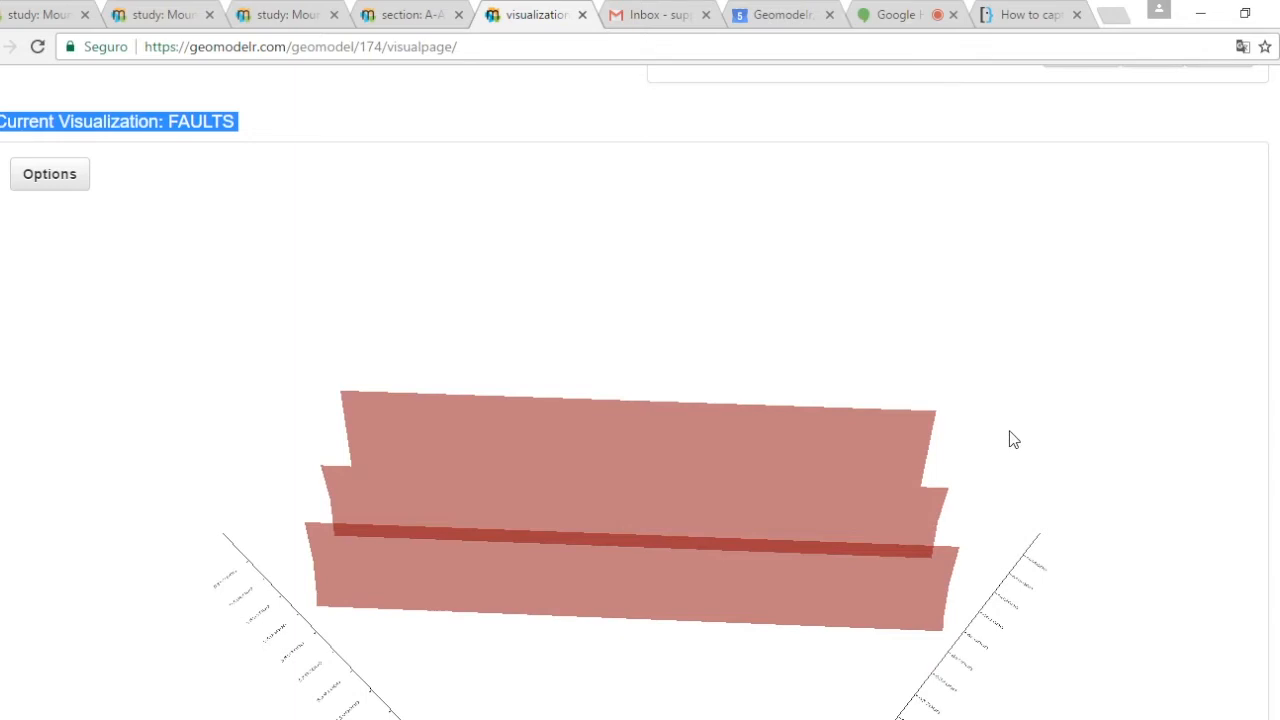
drag(710, 480, 293, 503)
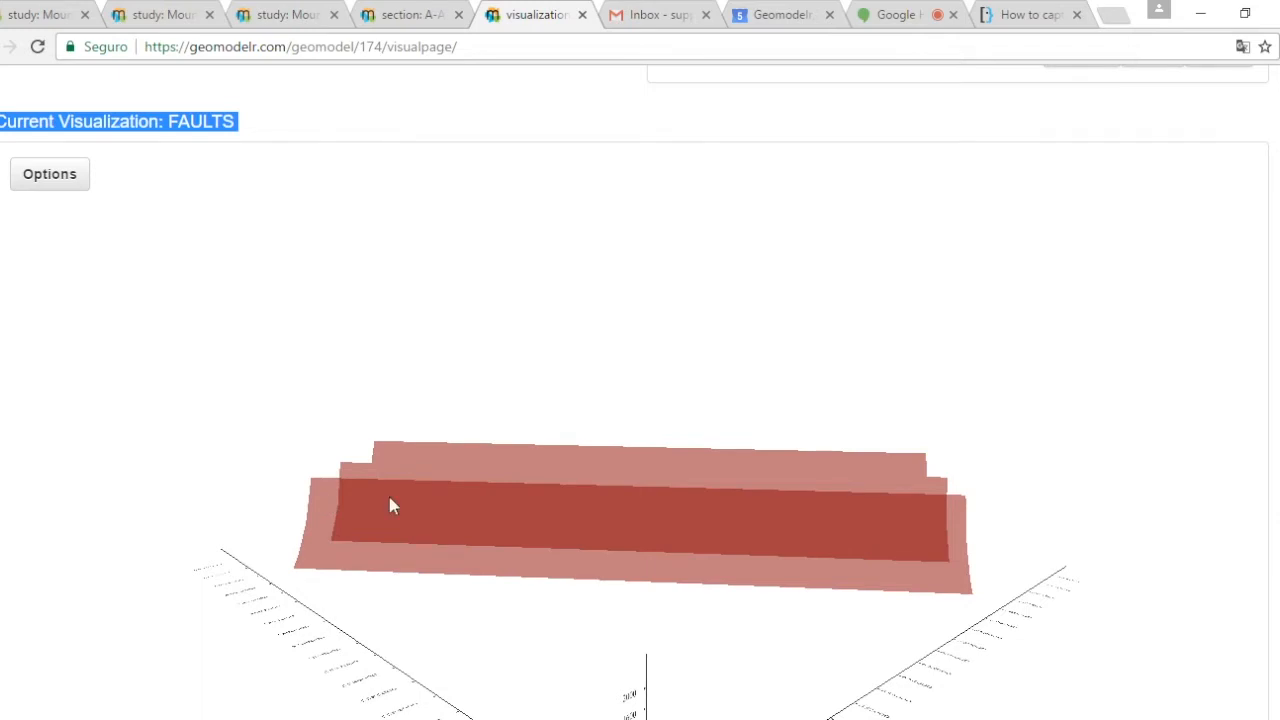
- Display the Cross sections and map visualization and orbit it to a close view of the cross section from below
drag(579, 510, 730, 543)
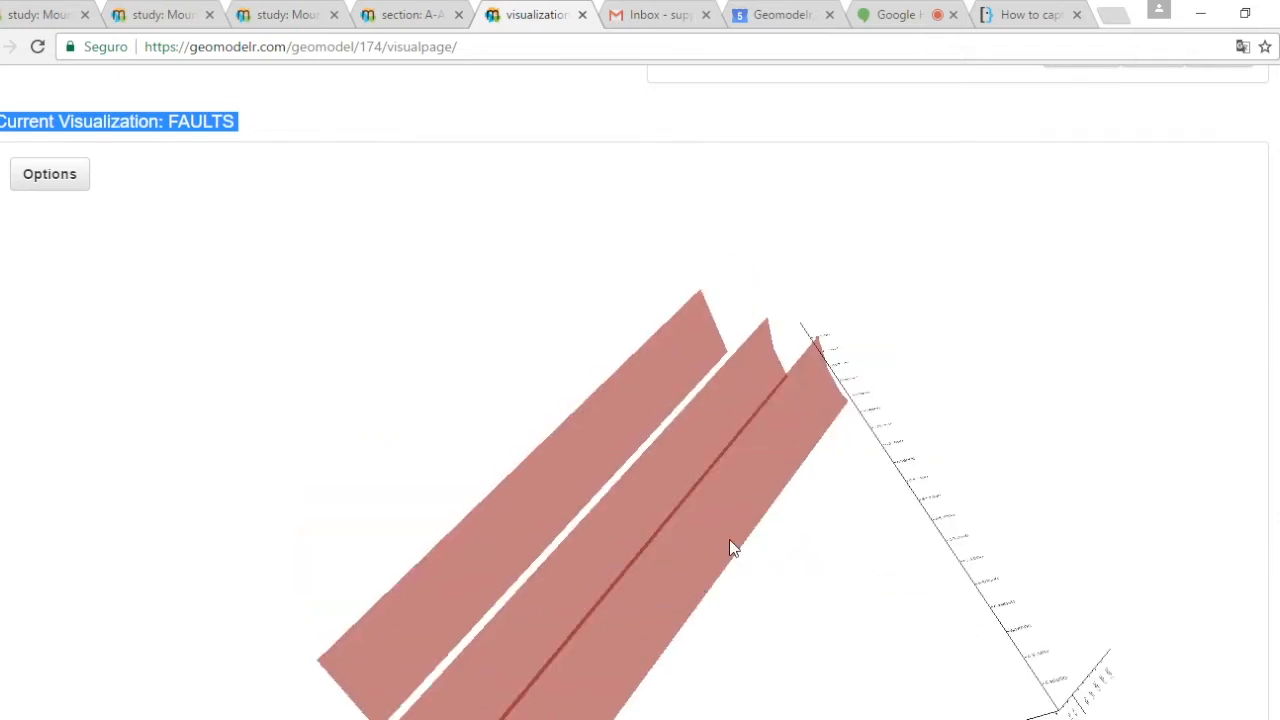
click(60, 96)
scroll(60, 96, up, 3)
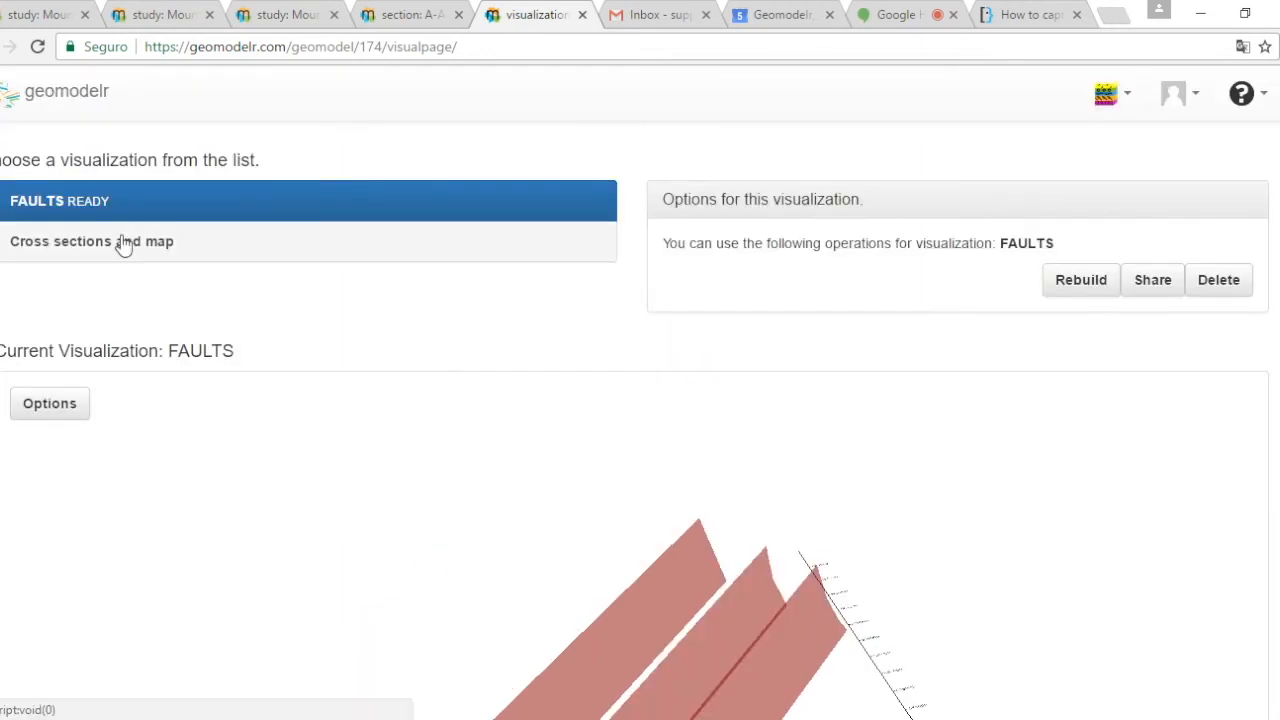
click(123, 245)
scroll(640, 400, down, 4)
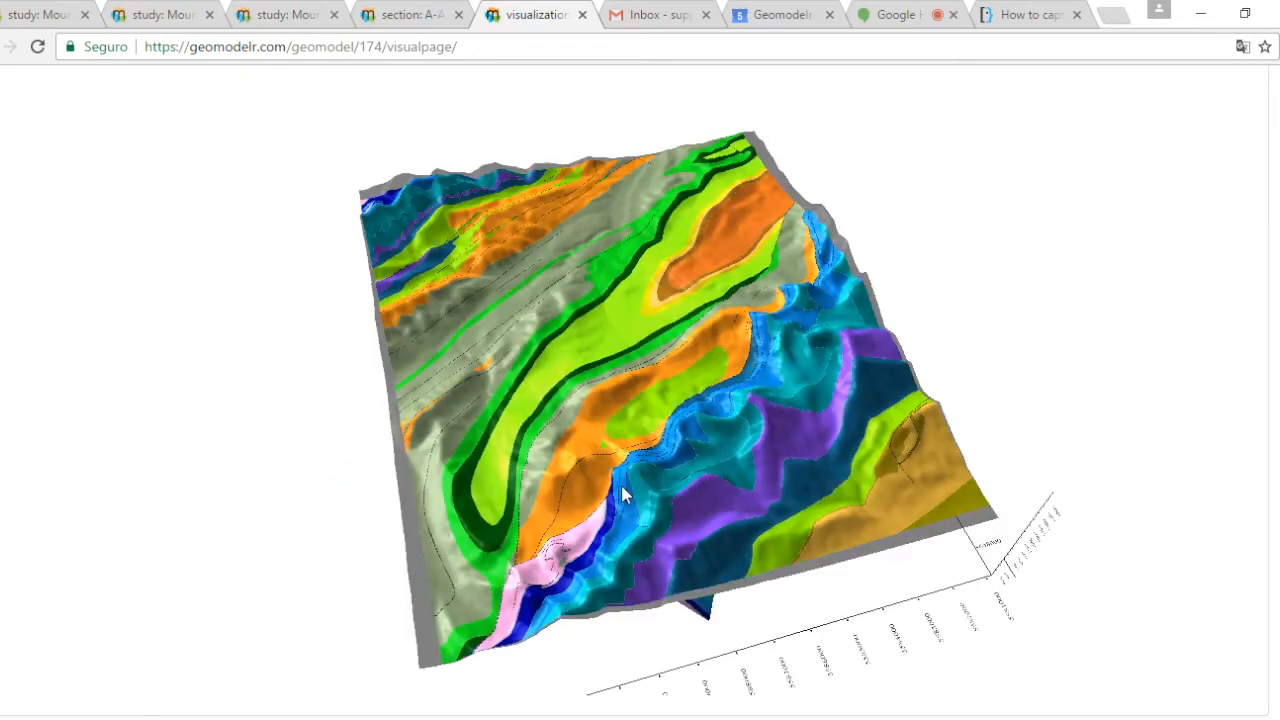
drag(621, 485, 660, 325)
scroll(715, 256, up, 5)
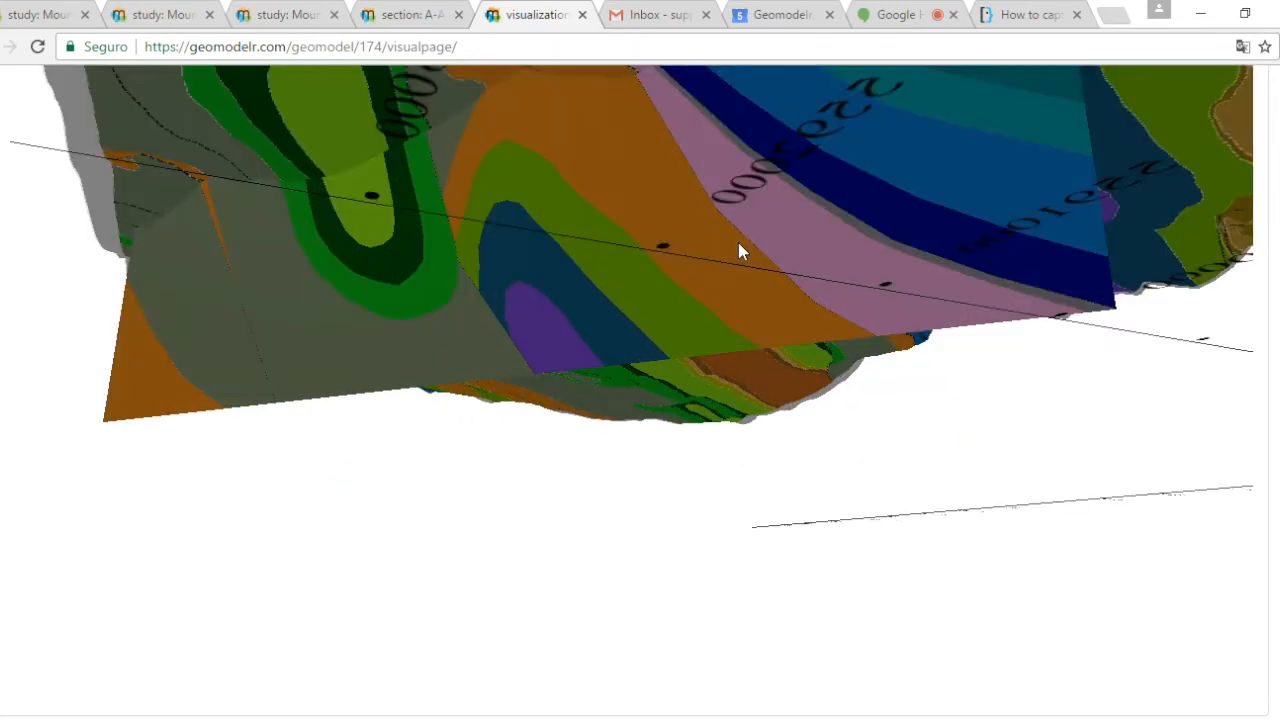
scroll(745, 240, up, 3)
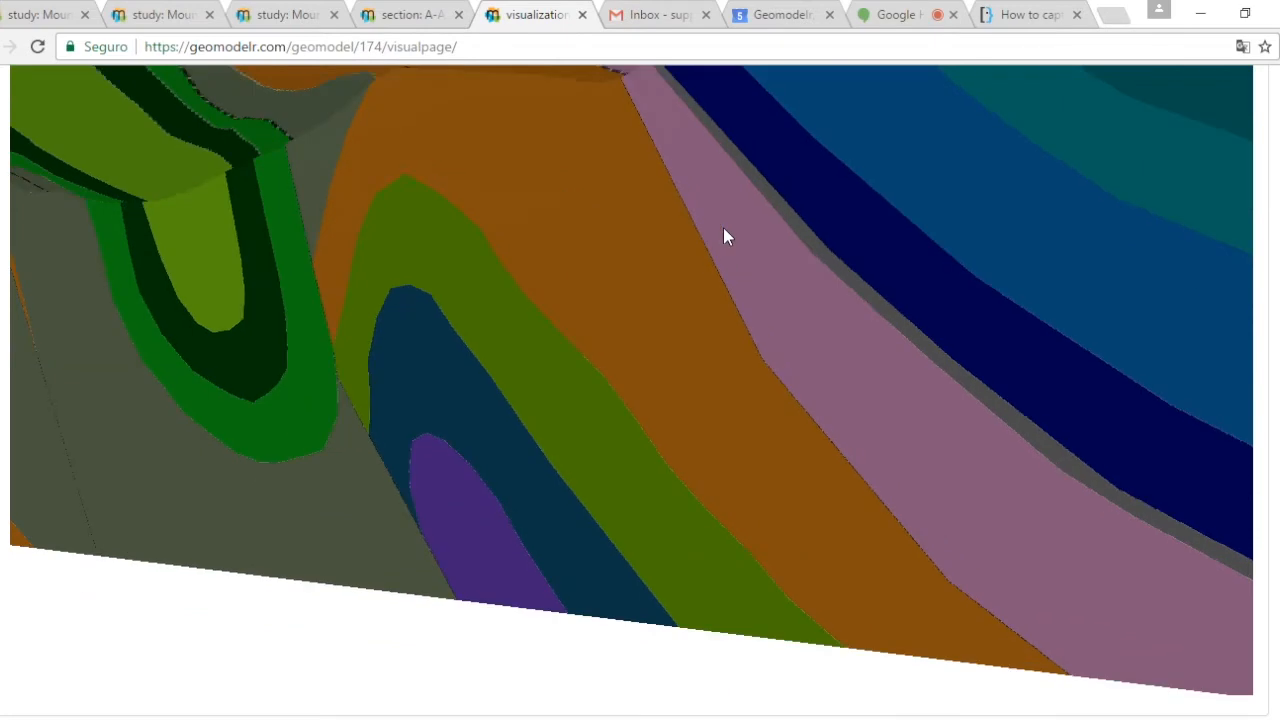
- Inspect the properties of the three fault lines on the cross section in the 3D visualization
click(703, 243)
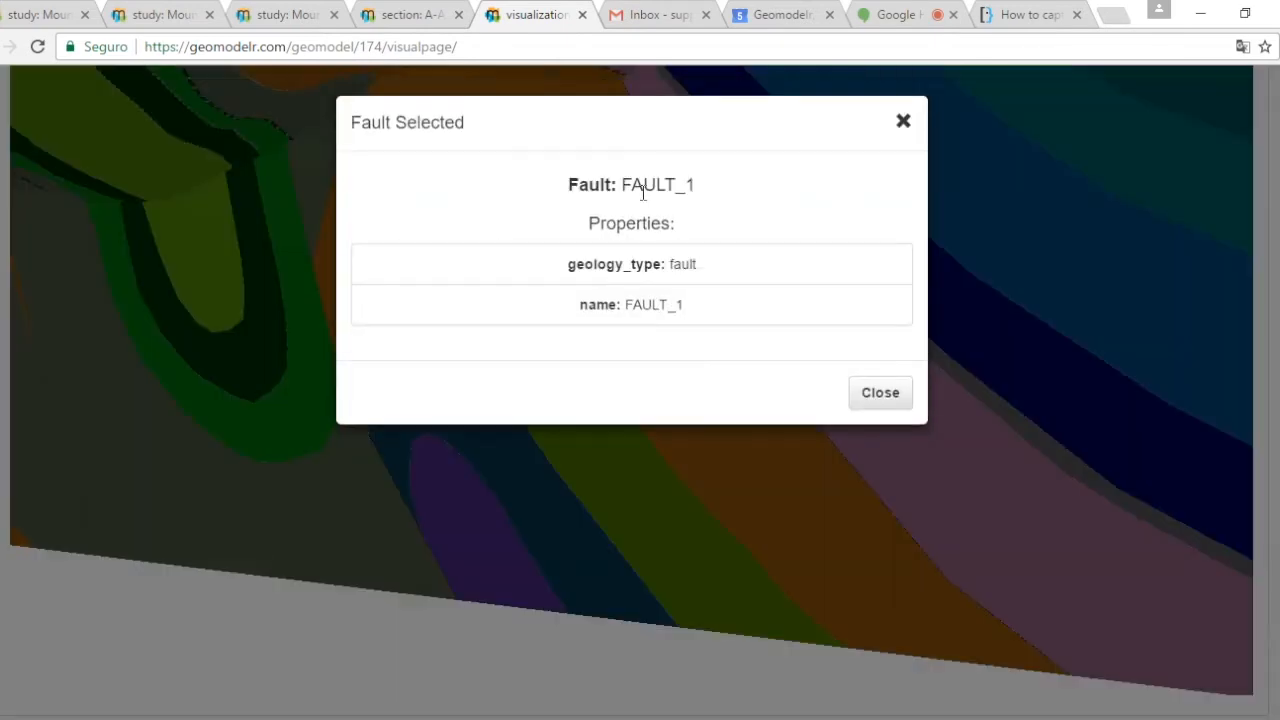
click(874, 388)
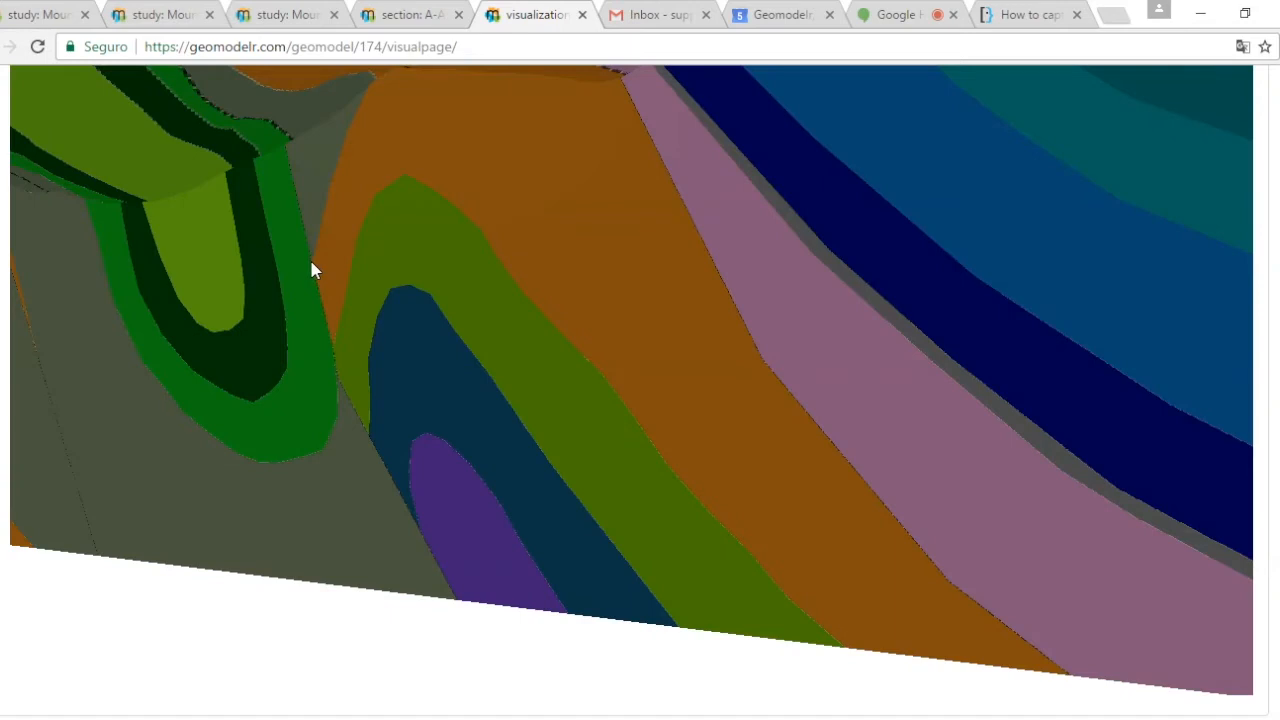
click(312, 270)
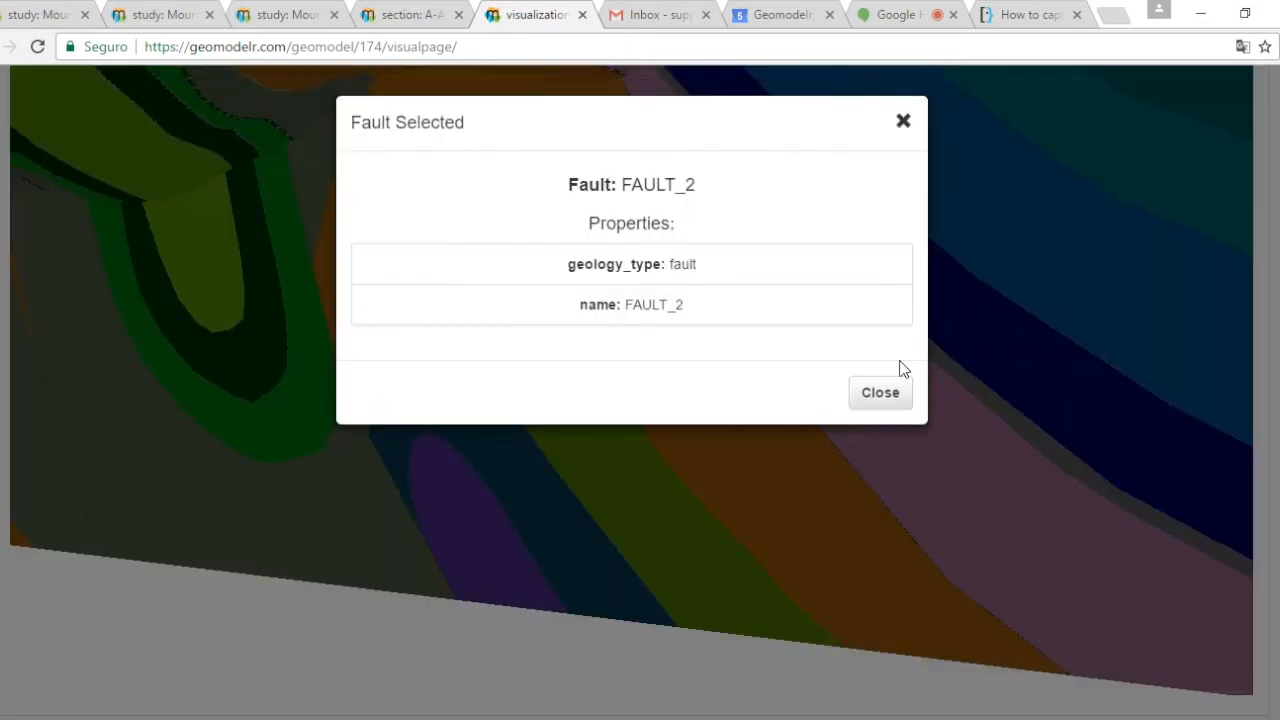
click(872, 388)
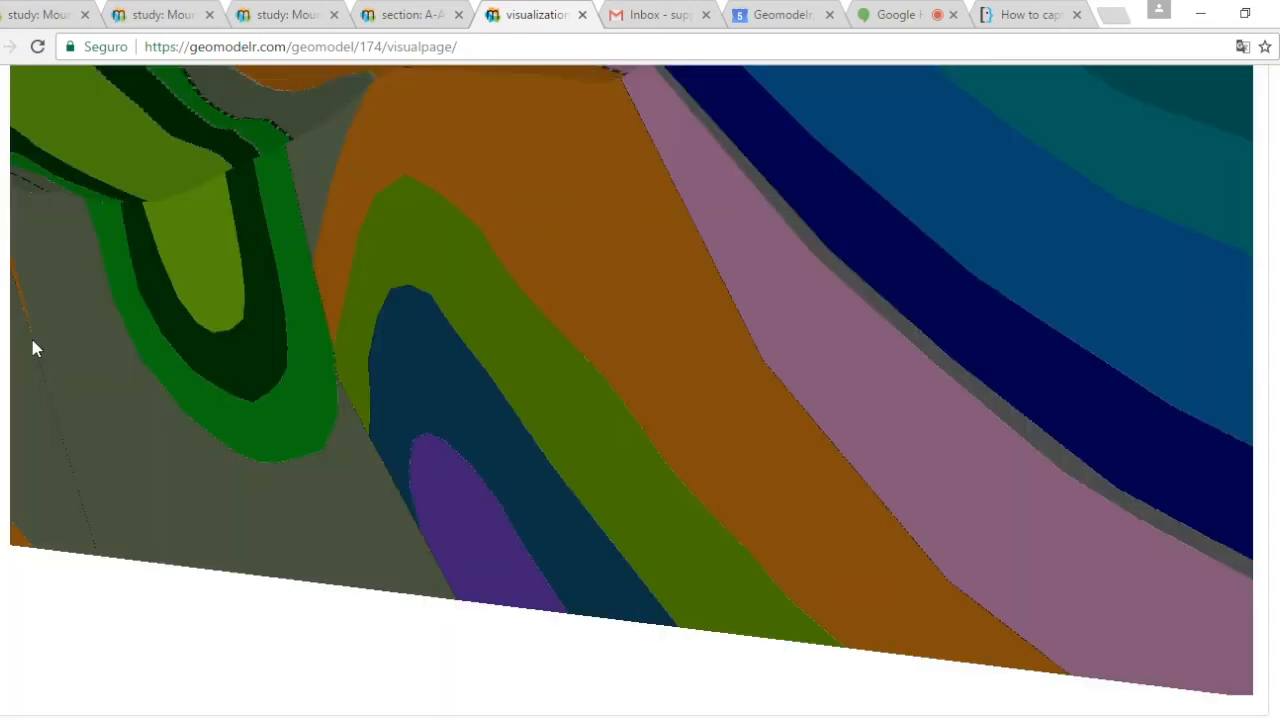
click(32, 346)
click(900, 396)
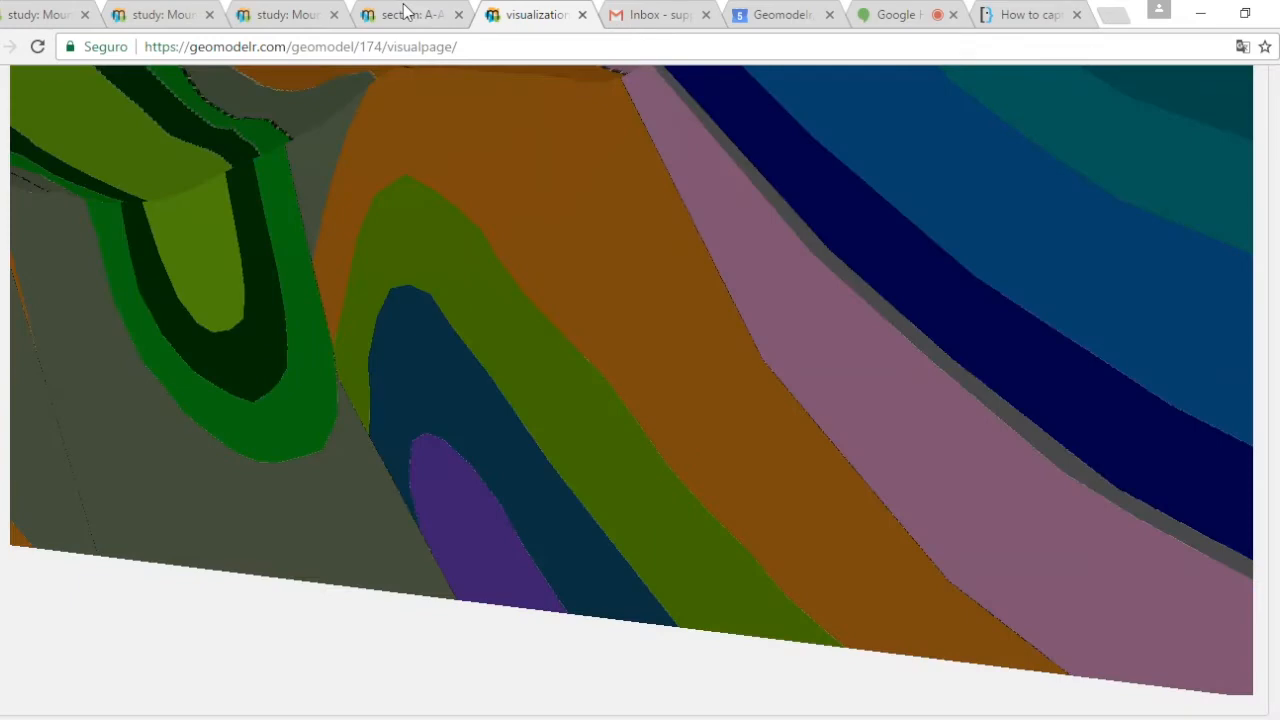
- Check the names of the three fault lines in cross section A-A' with the line Name operation
click(405, 14)
scroll(830, 345, down, 3)
scroll(868, 325, down, 1)
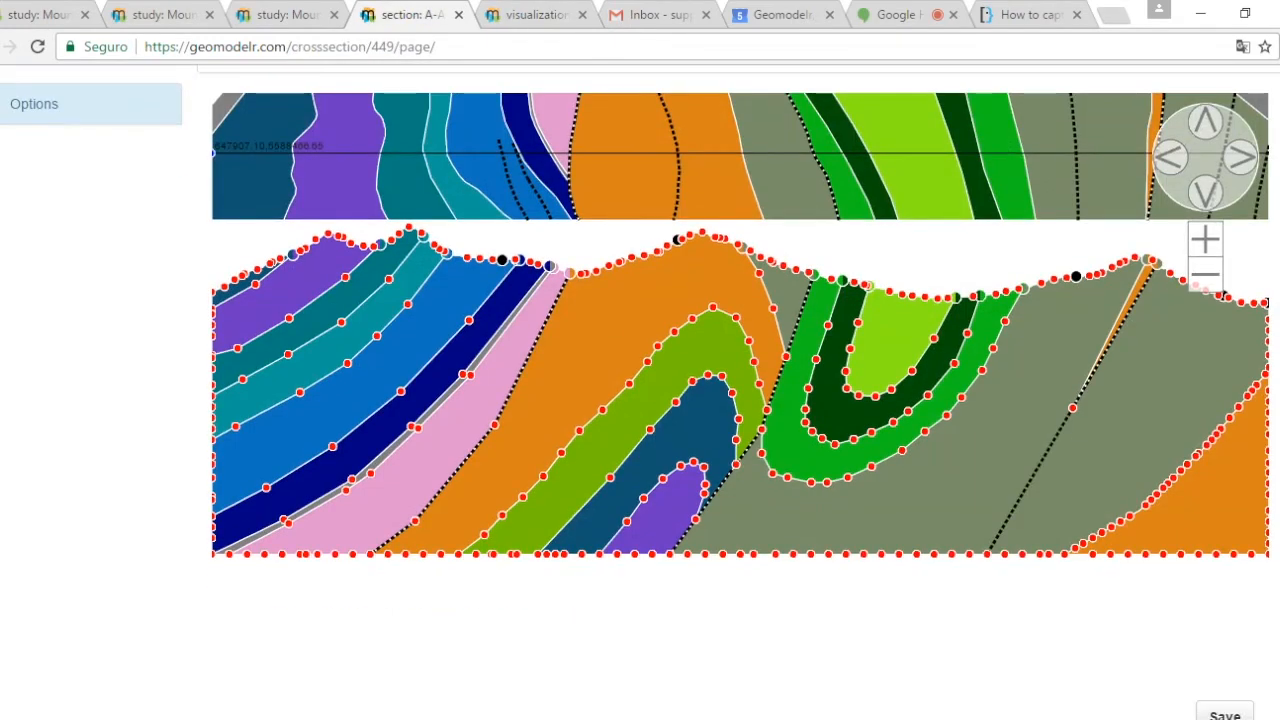
scroll(868, 325, up, 4)
click(92, 213)
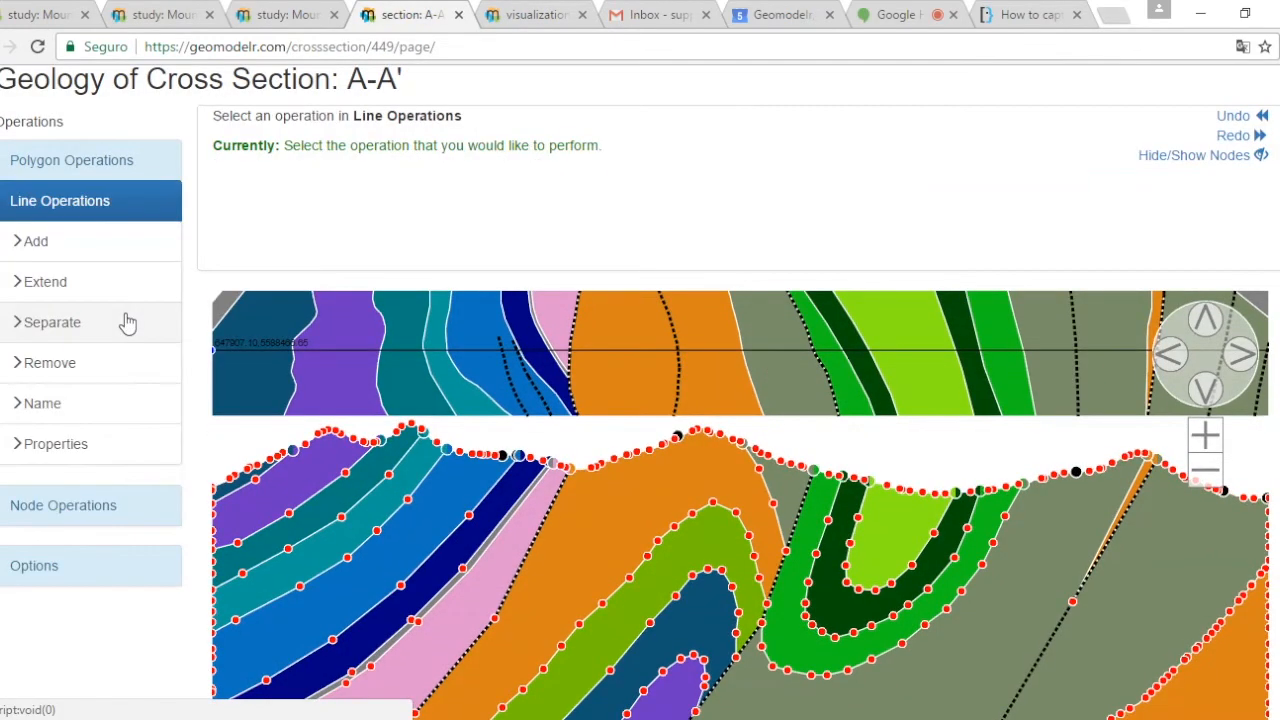
click(91, 412)
scroll(278, 443, down, 1)
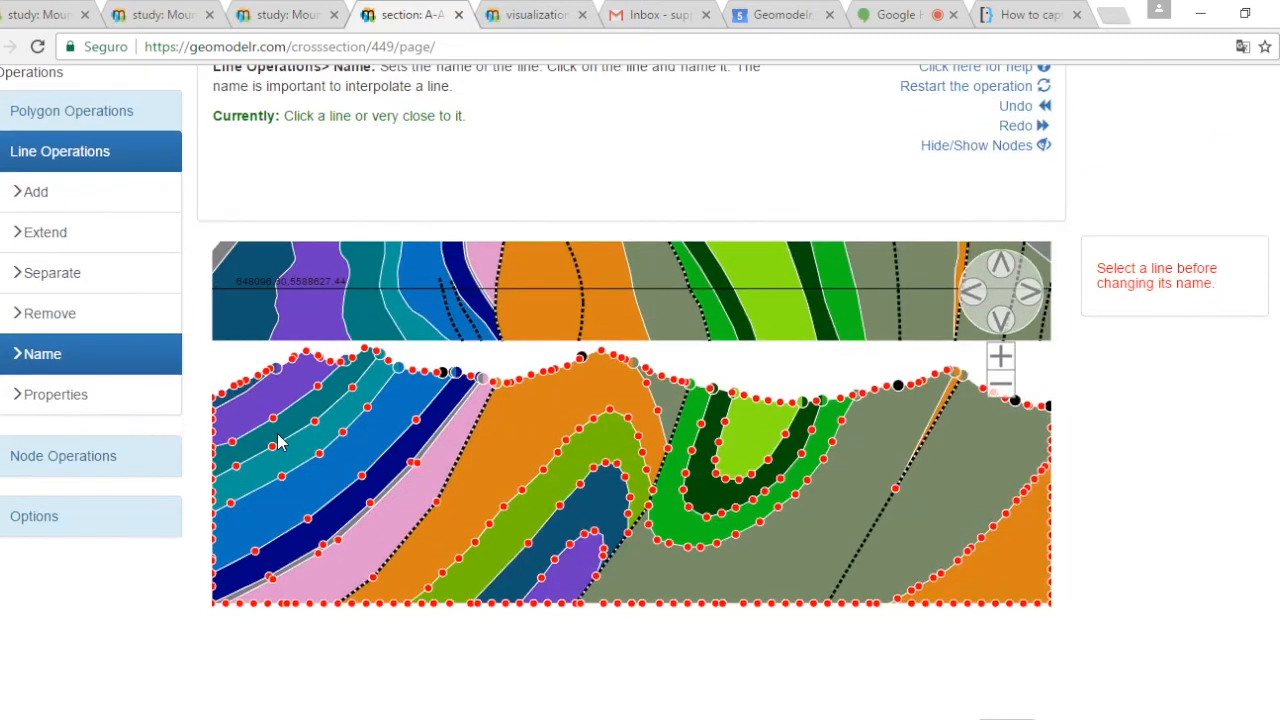
scroll(278, 443, down, 1)
click(451, 422)
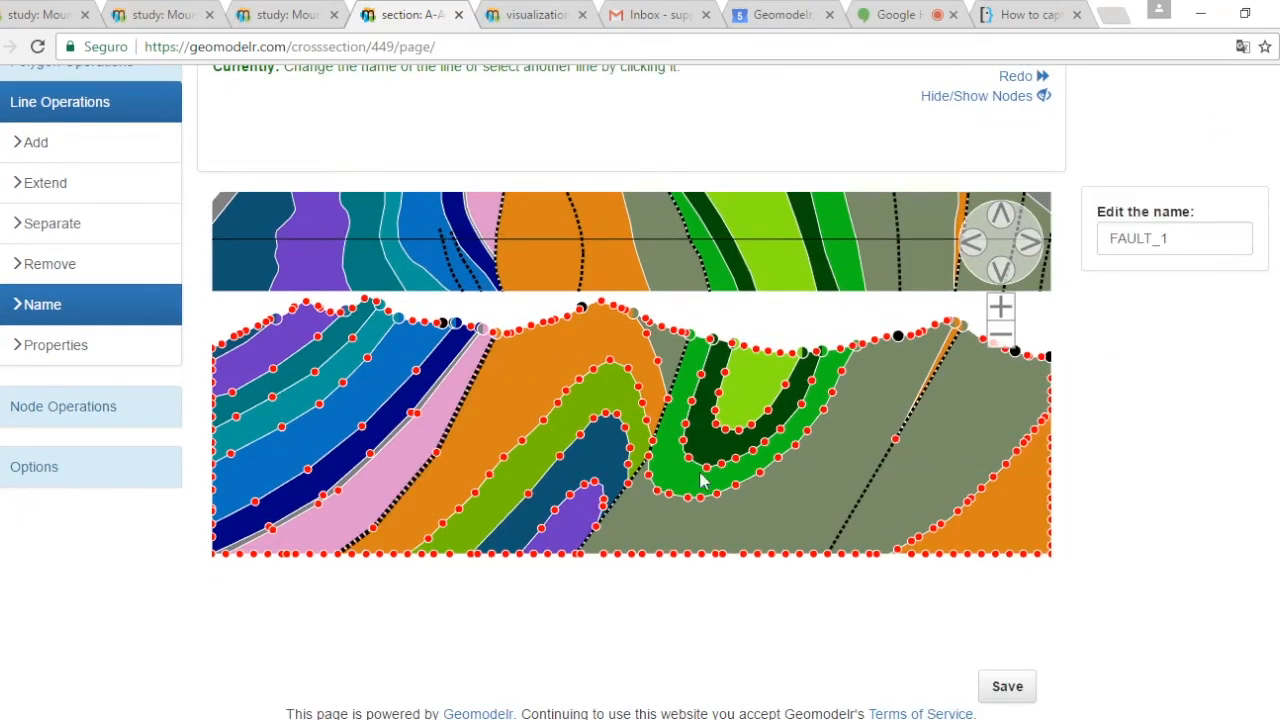
click(676, 378)
click(677, 373)
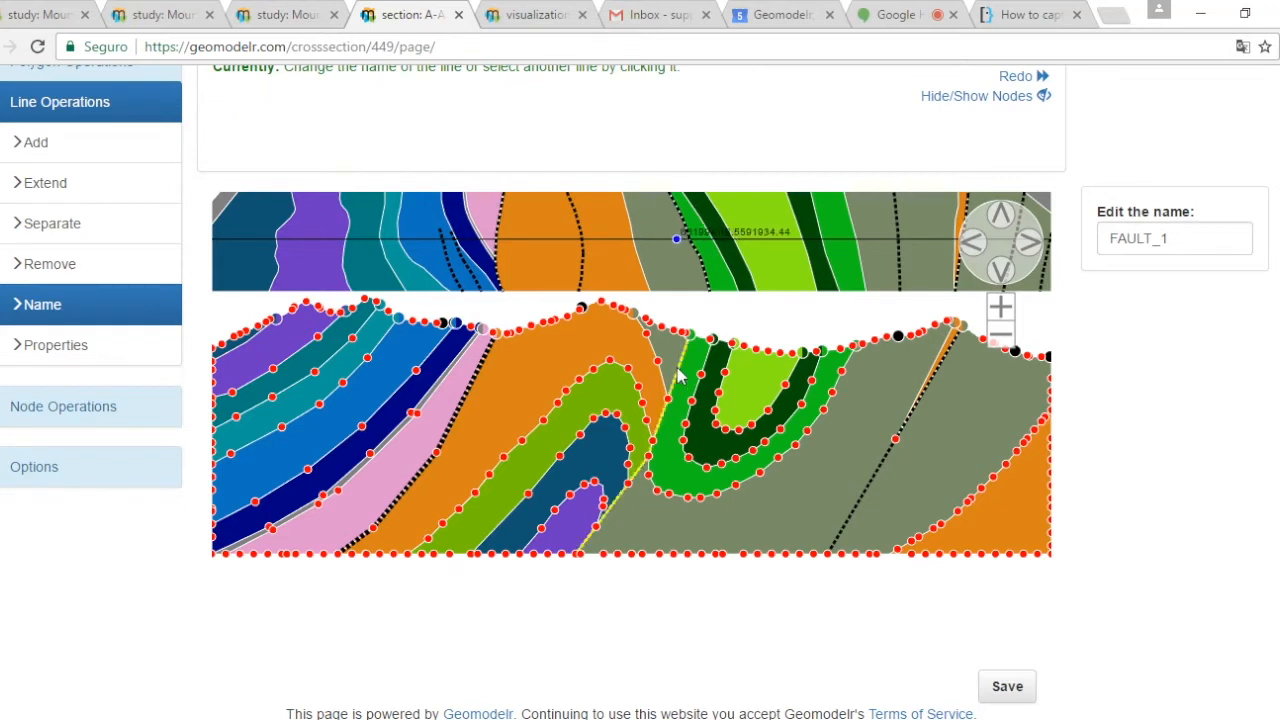
click(936, 388)
click(923, 393)
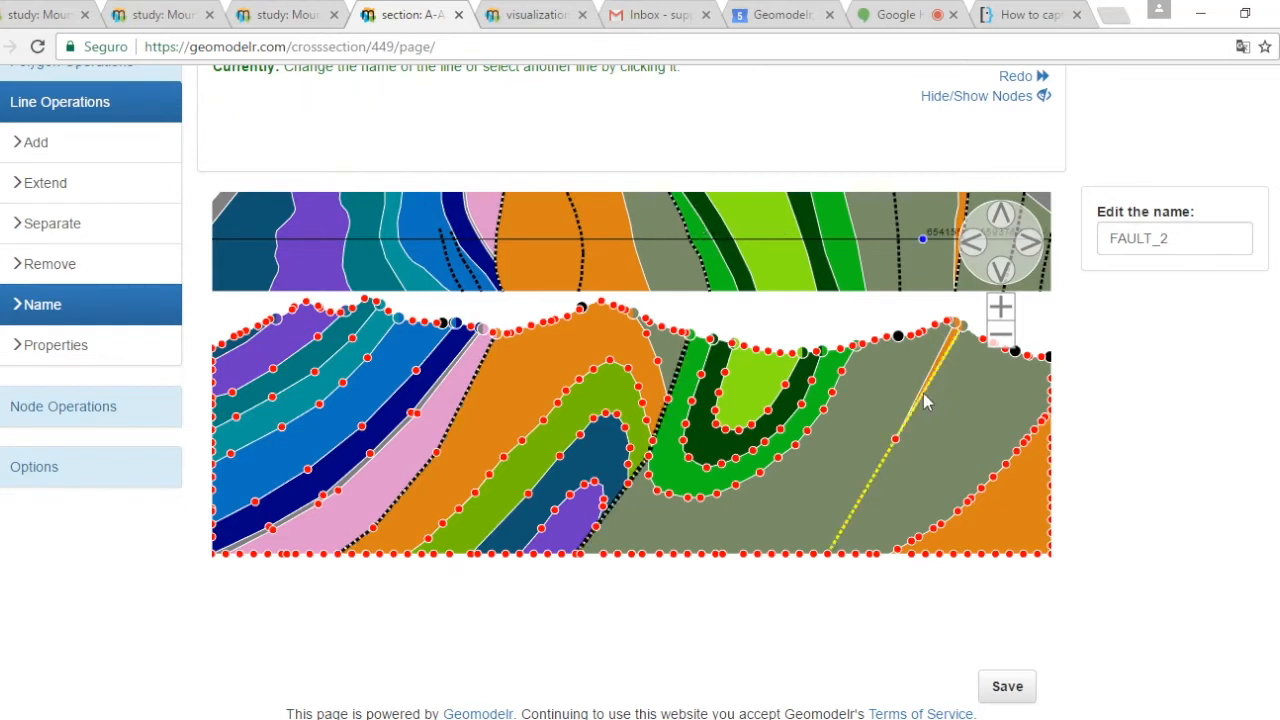
click(318, 234)
- Return to the 3D visualization and orbit the cross section and map to compare them
click(280, 14)
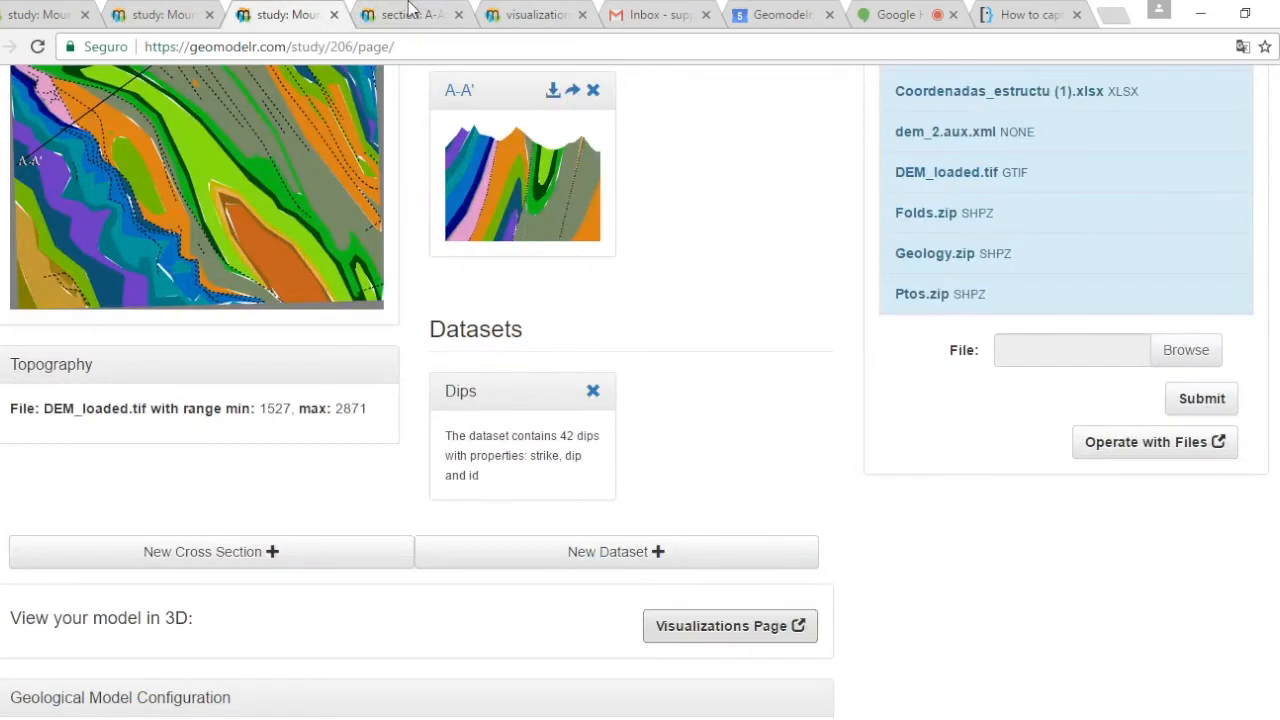
click(530, 14)
drag(772, 431, 694, 391)
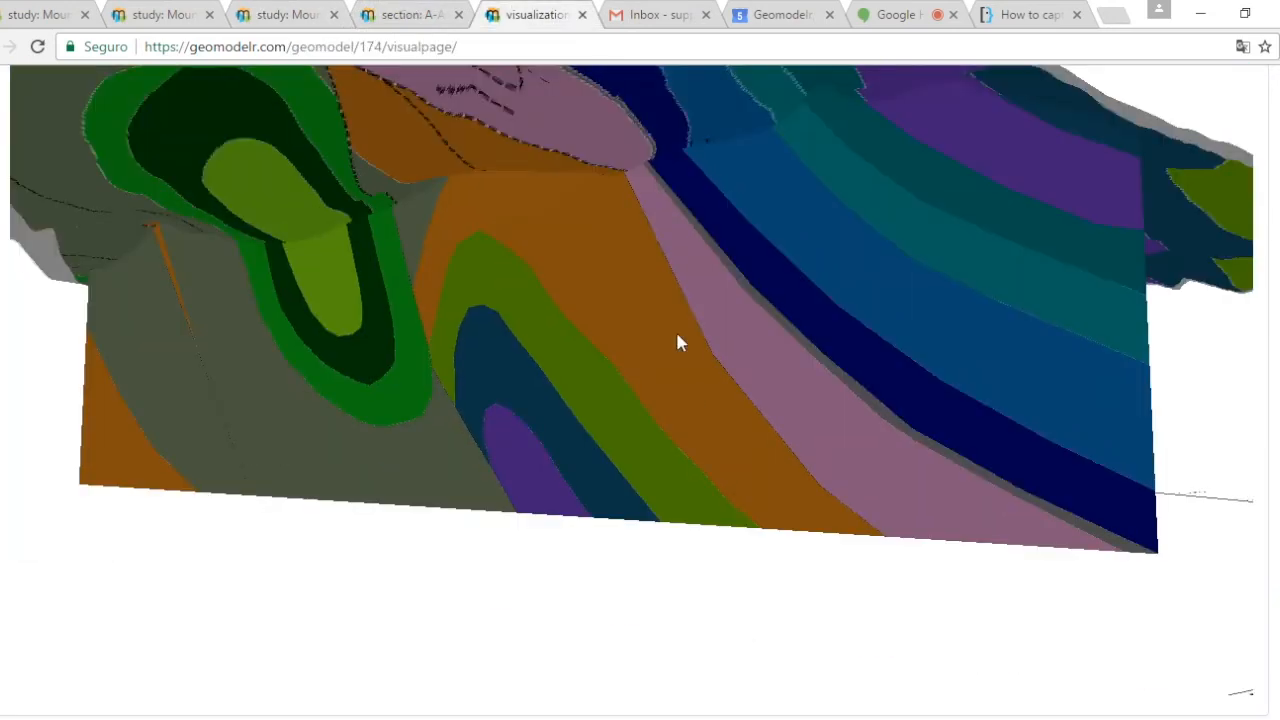
drag(677, 336, 605, 352)
- Start a new cross section on the Mount_Head_Canada study page and name it B-B'
click(258, 14)
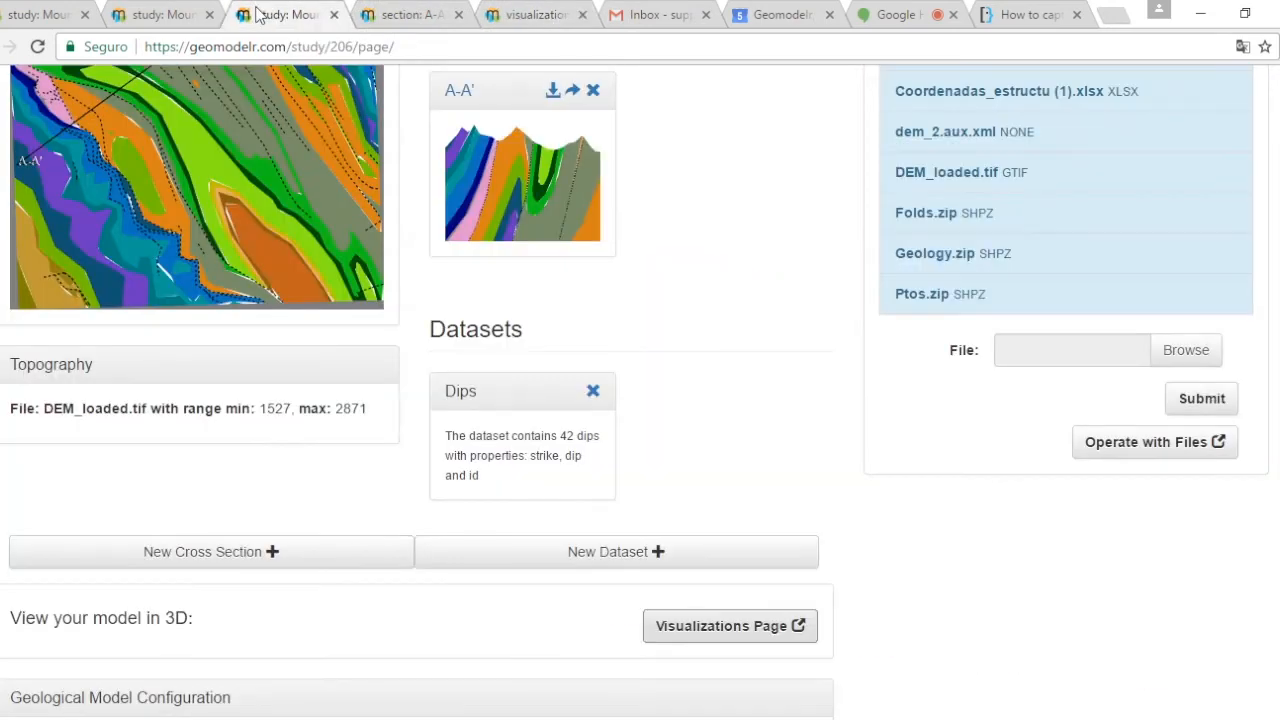
click(168, 17)
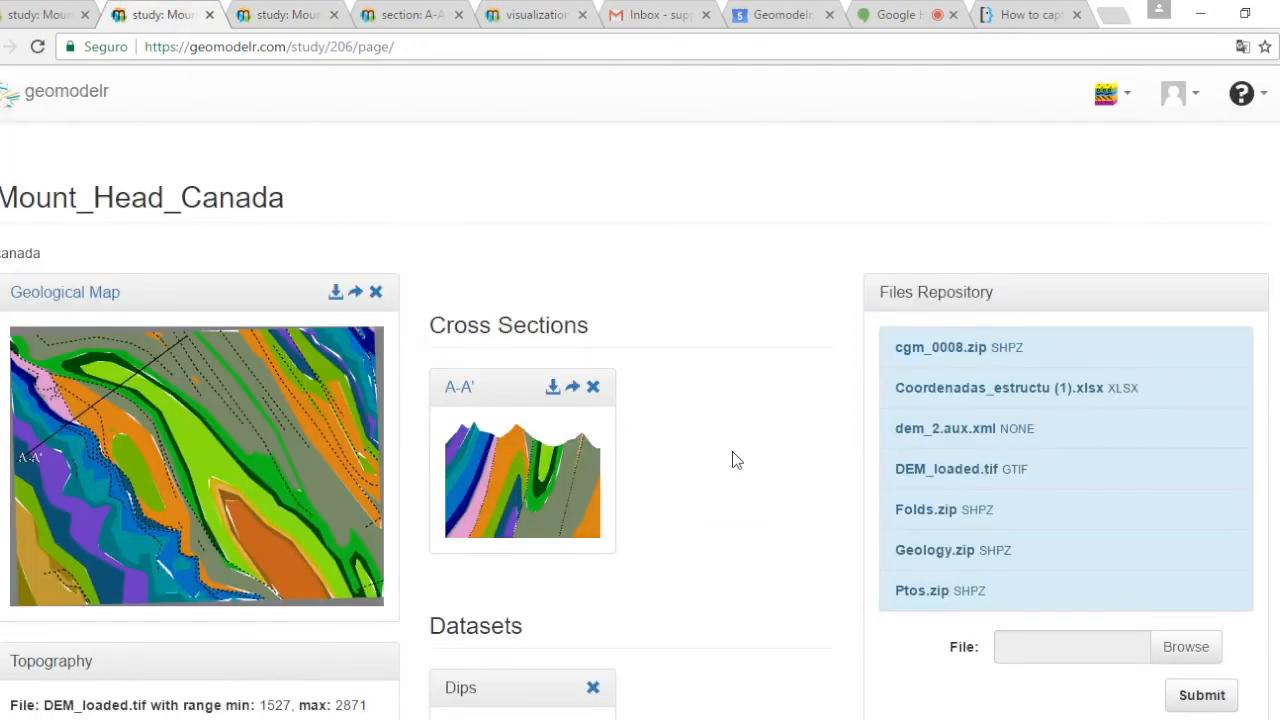
scroll(731, 451, down, 5)
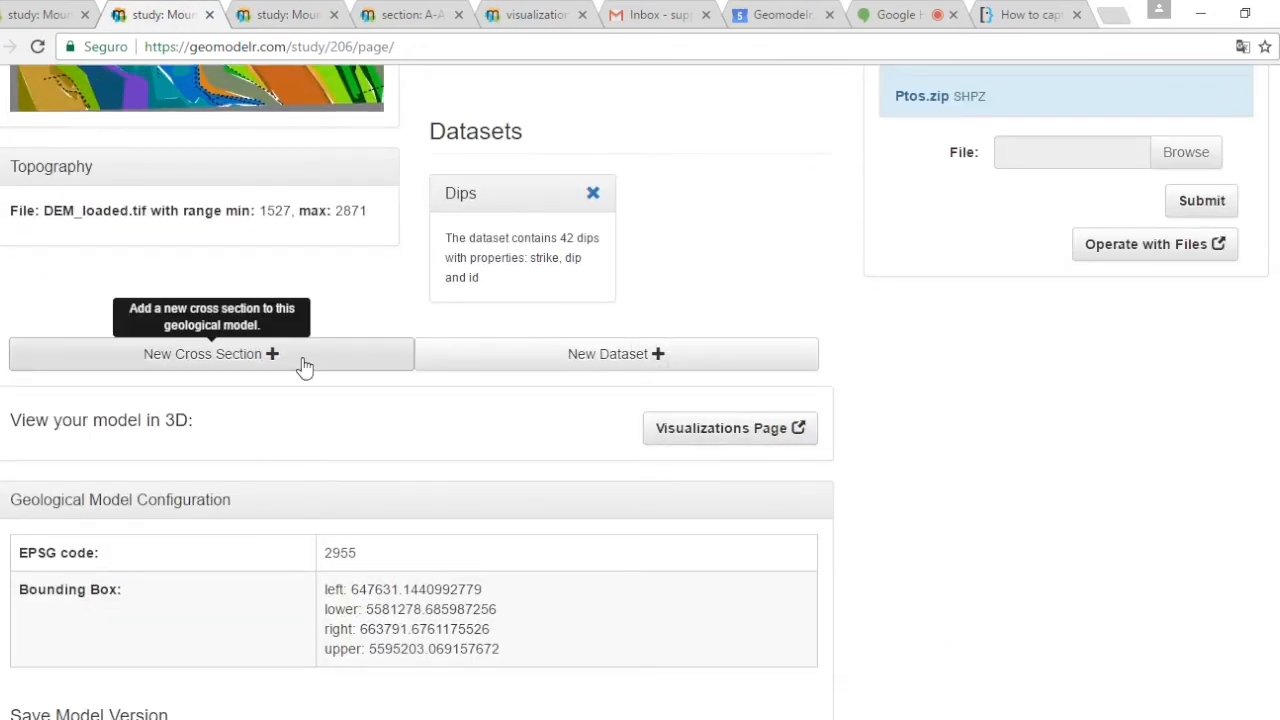
click(303, 366)
scroll(870, 460, up, 5)
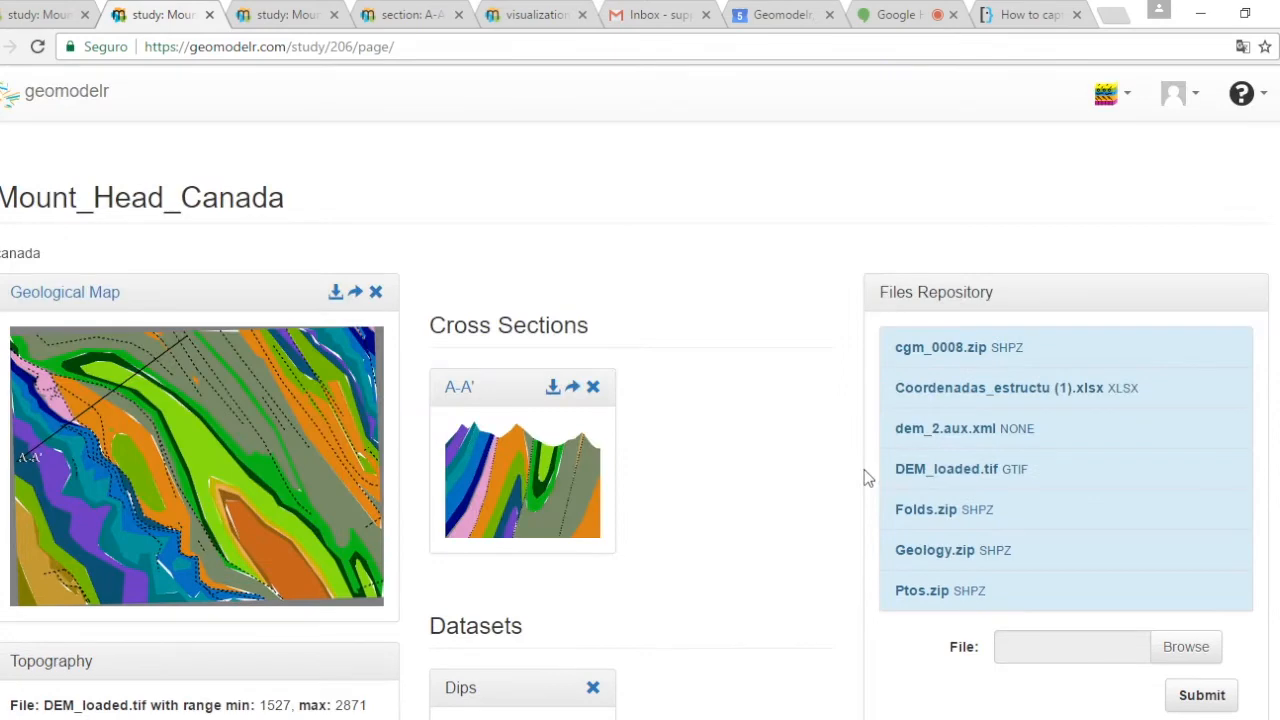
scroll(851, 531, down, 5)
scroll(851, 531, up, 2)
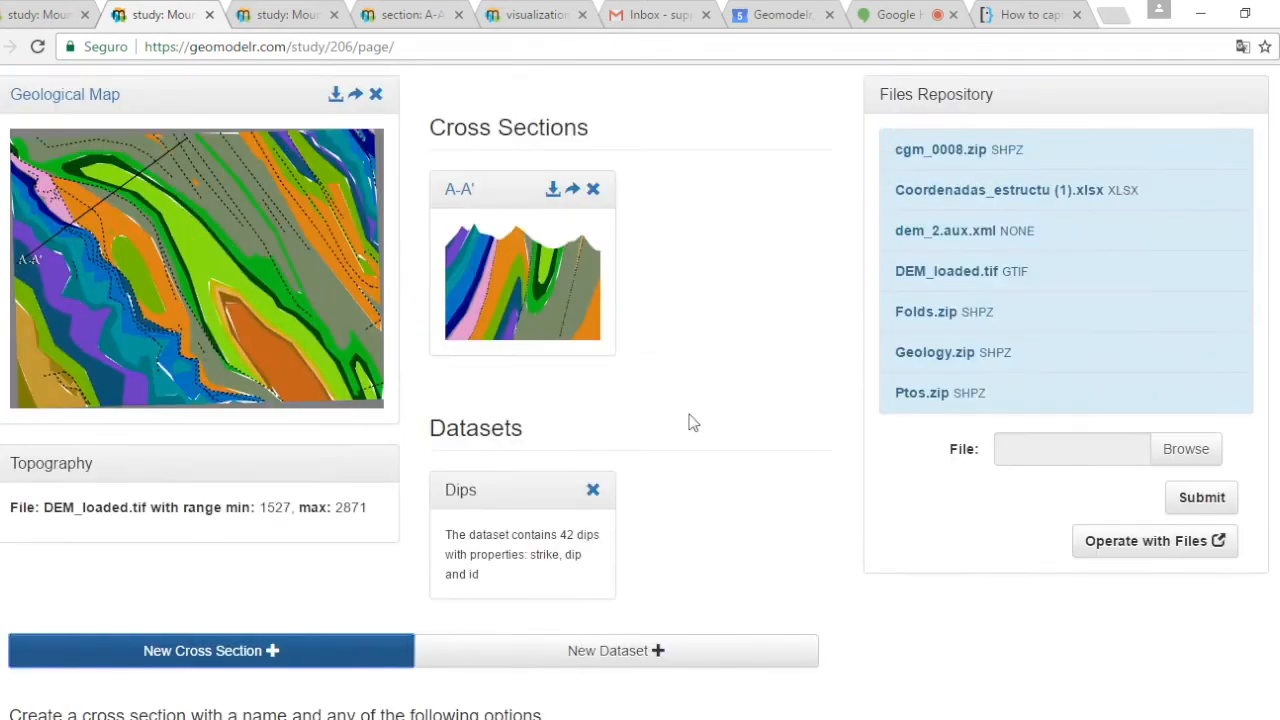
scroll(600, 460, down, 2)
click(386, 590)
scroll(966, 531, down, 4)
scroll(934, 491, up, 2)
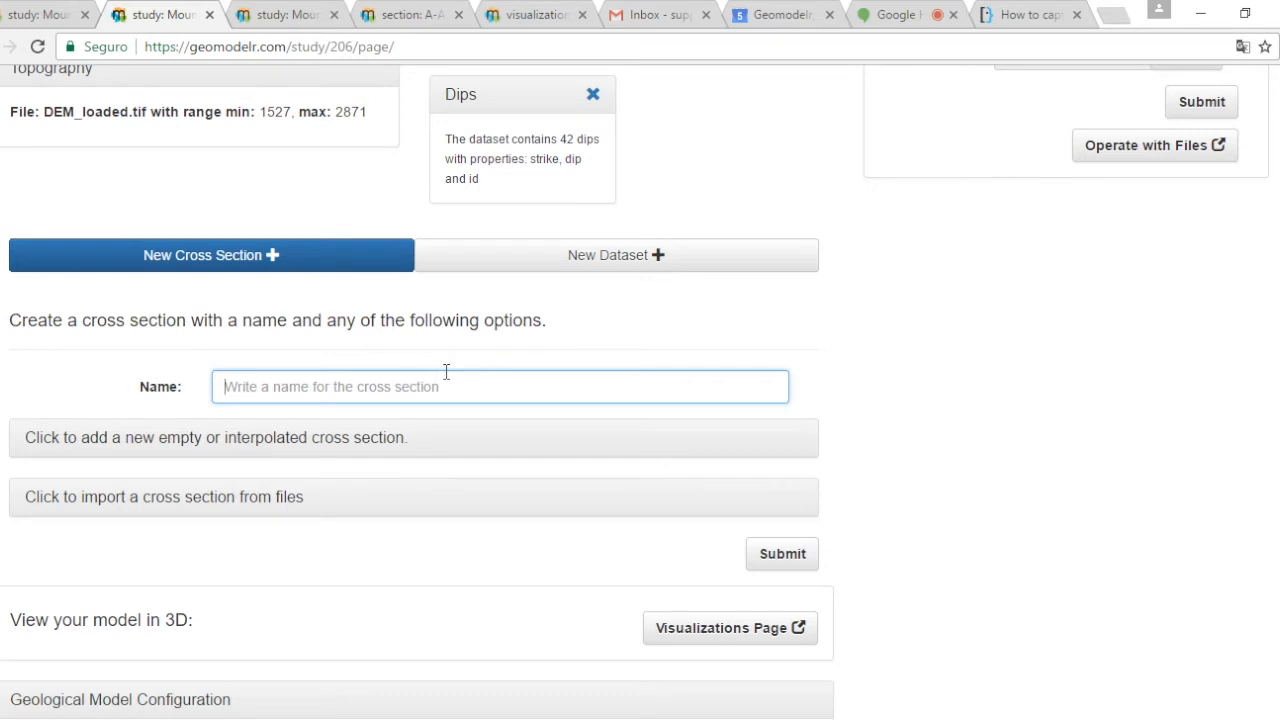
text(B-)
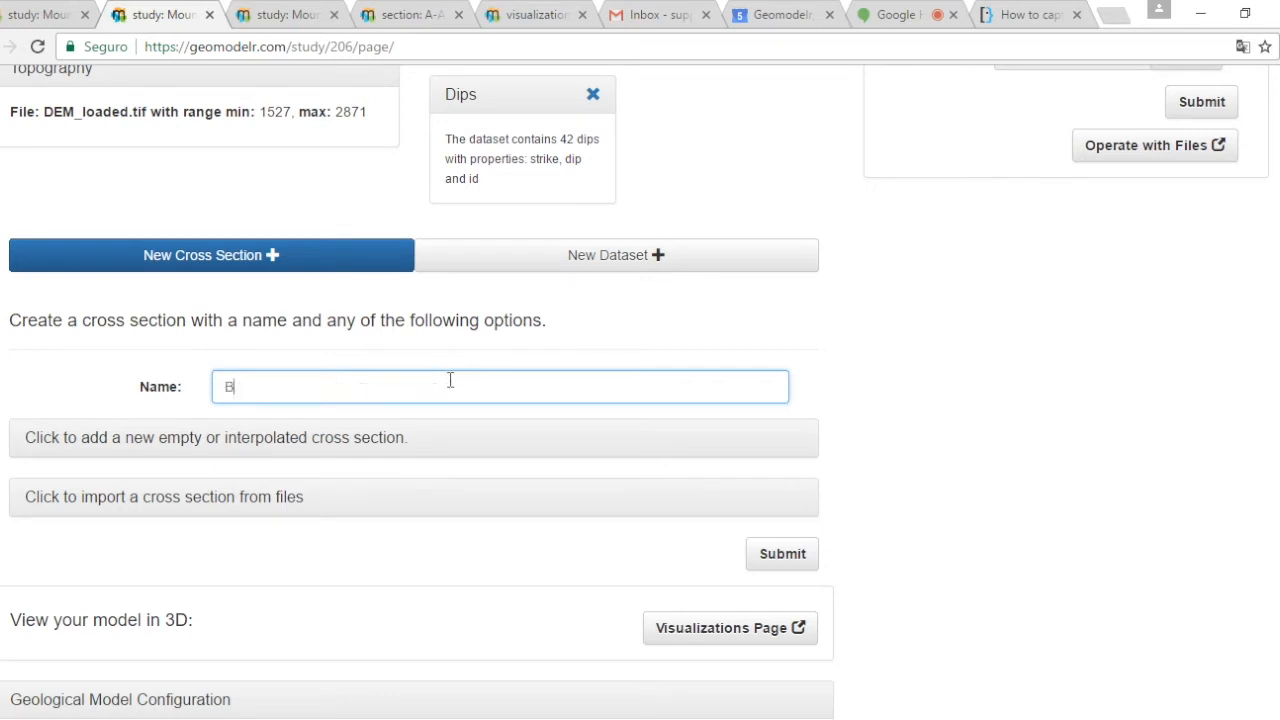
text(B')
- Choose an empty or interpolated section and place its end points on the map at about (650092, 5586427) and (657744, 5592920)
click(300, 440)
scroll(922, 440, down, 4)
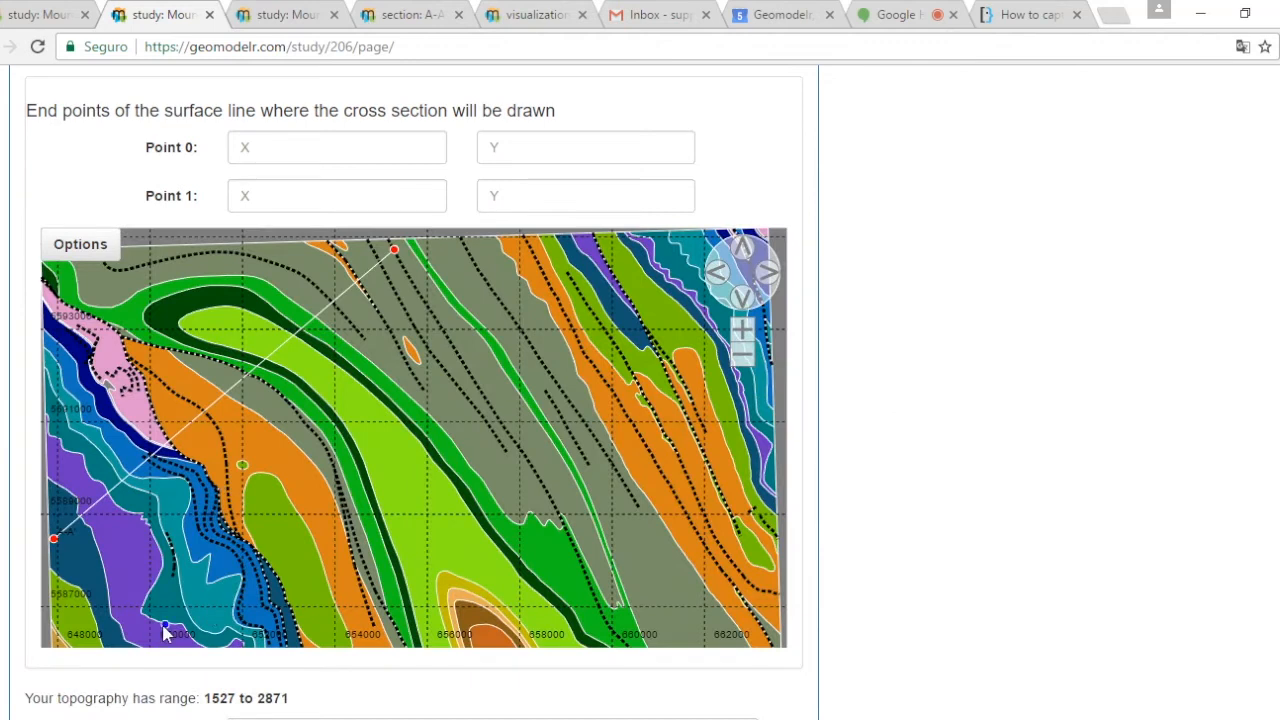
click(153, 633)
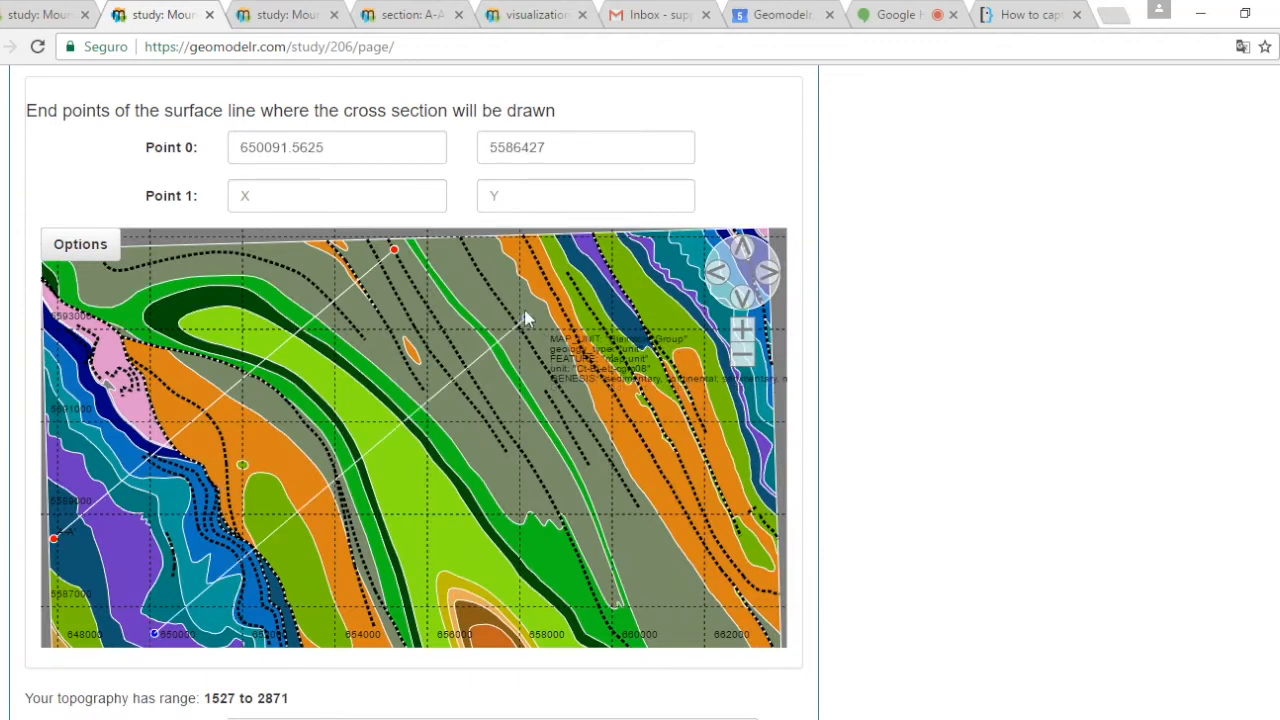
click(508, 333)
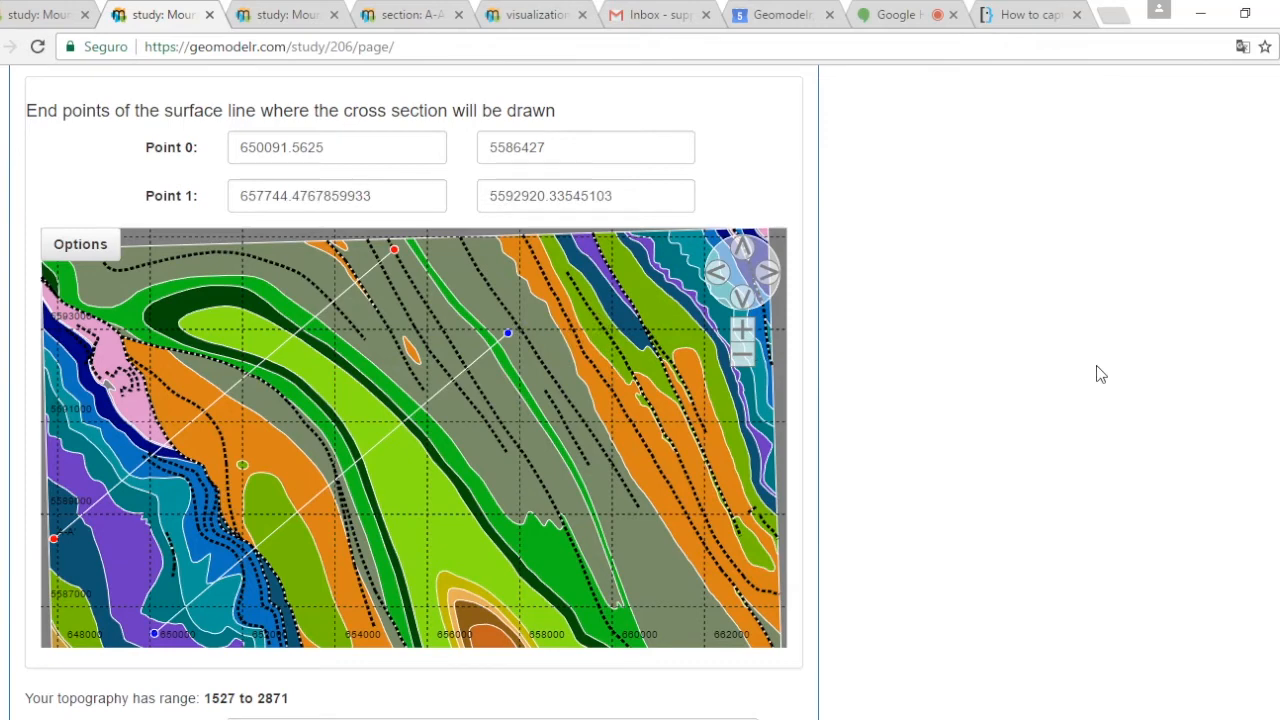
- Set the bottom of the cross section to -500, enable geology interpolation with automatic section selection, and submit the new section
scroll(1096, 368, up, 3)
scroll(1007, 465, down, 8)
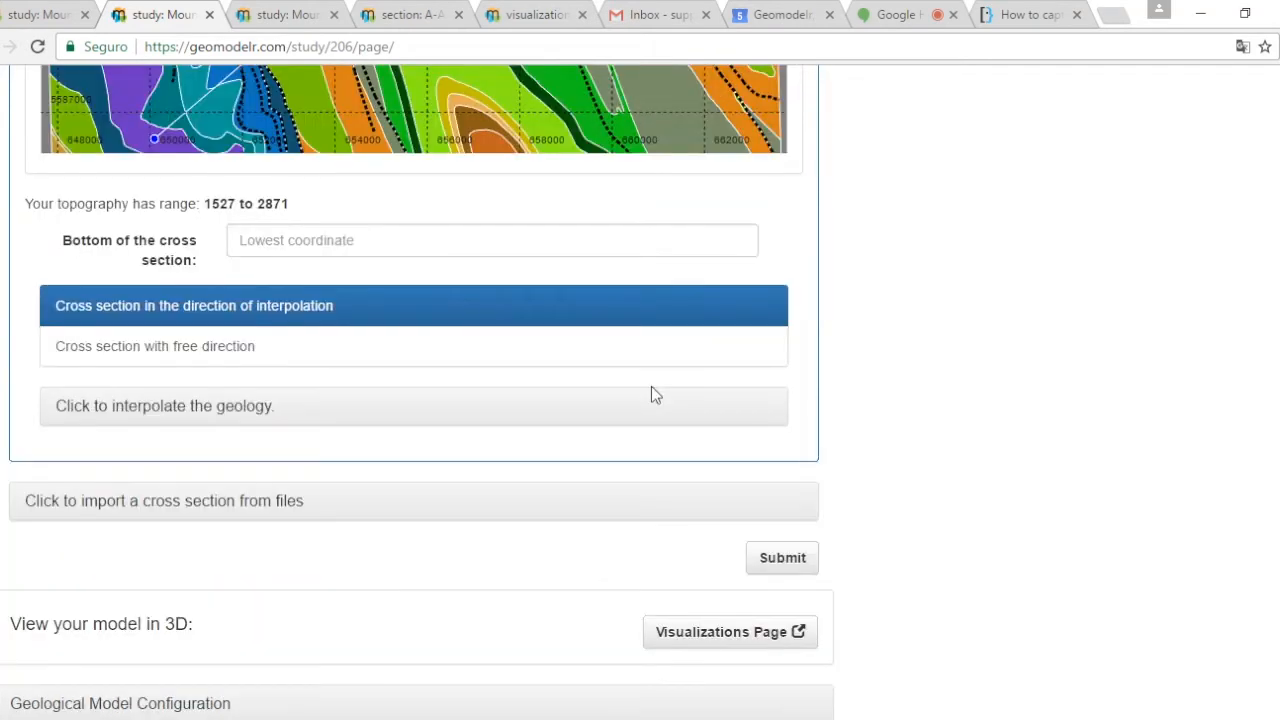
click(317, 241)
text(-)
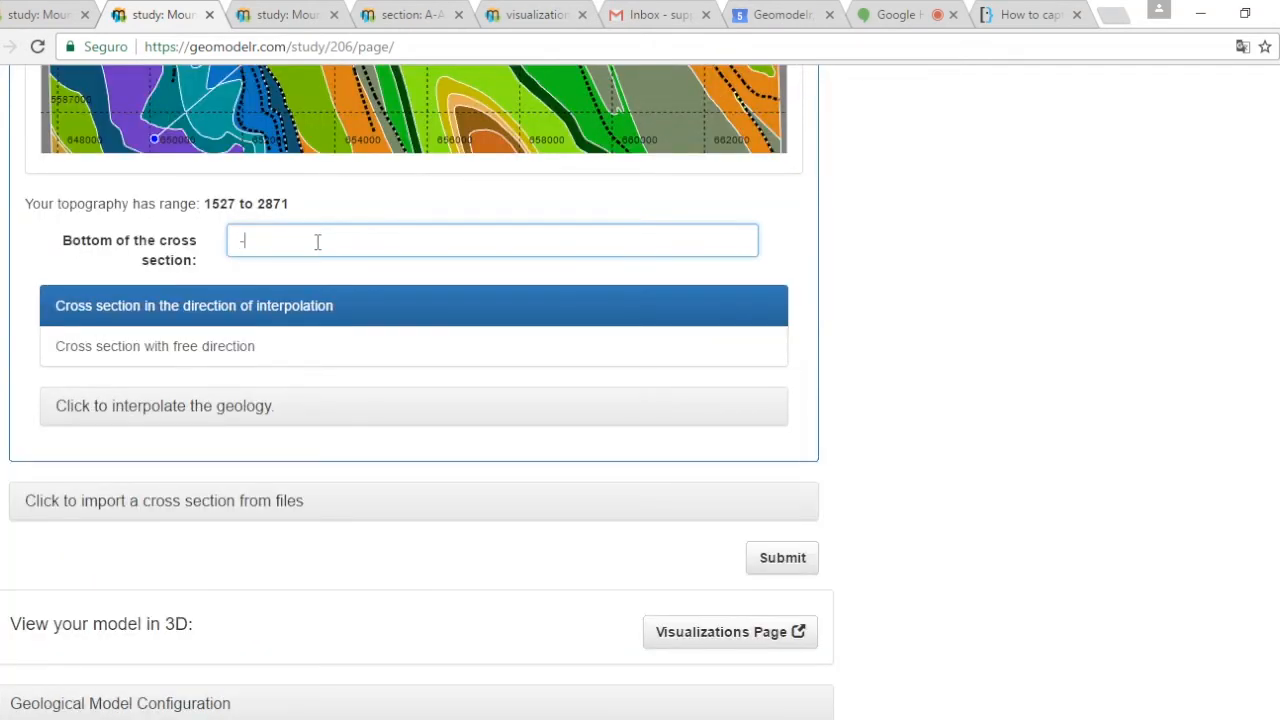
text(500)
click(222, 409)
scroll(800, 470, down, 2)
click(800, 491)
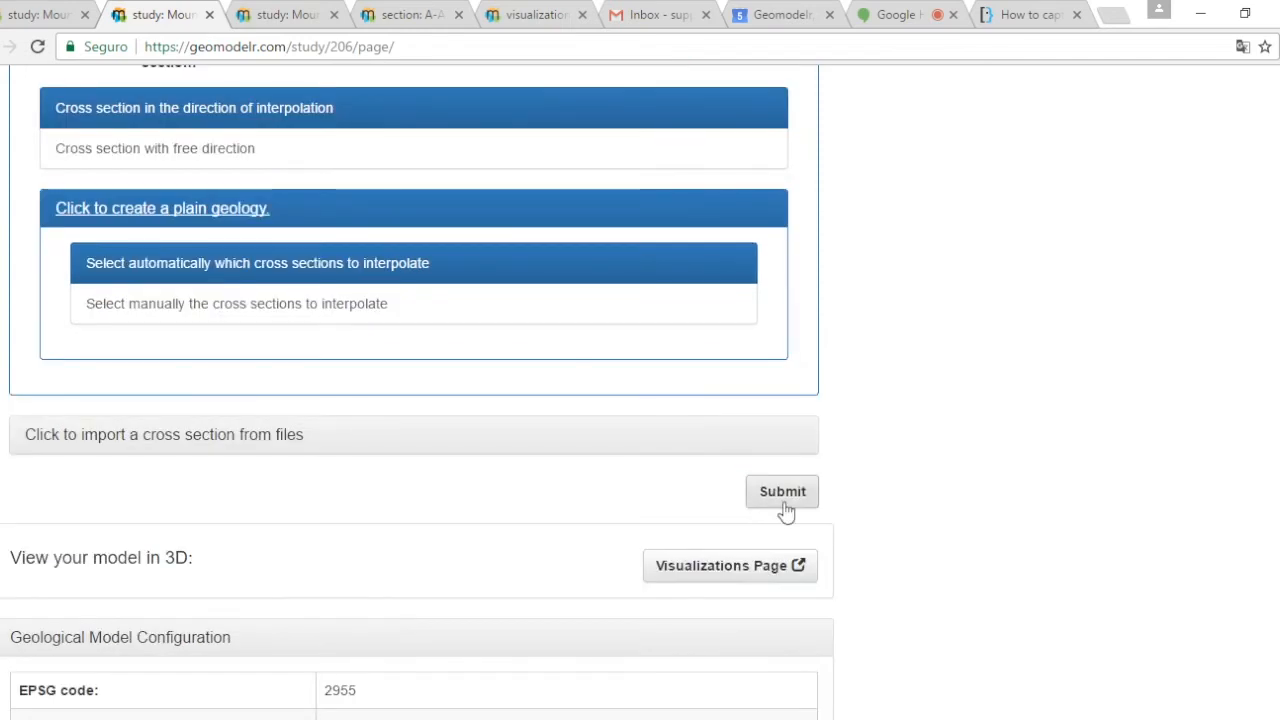
- Open cross section B-B' in a new browser tab and view its interpolated geology
scroll(840, 418, up, 15)
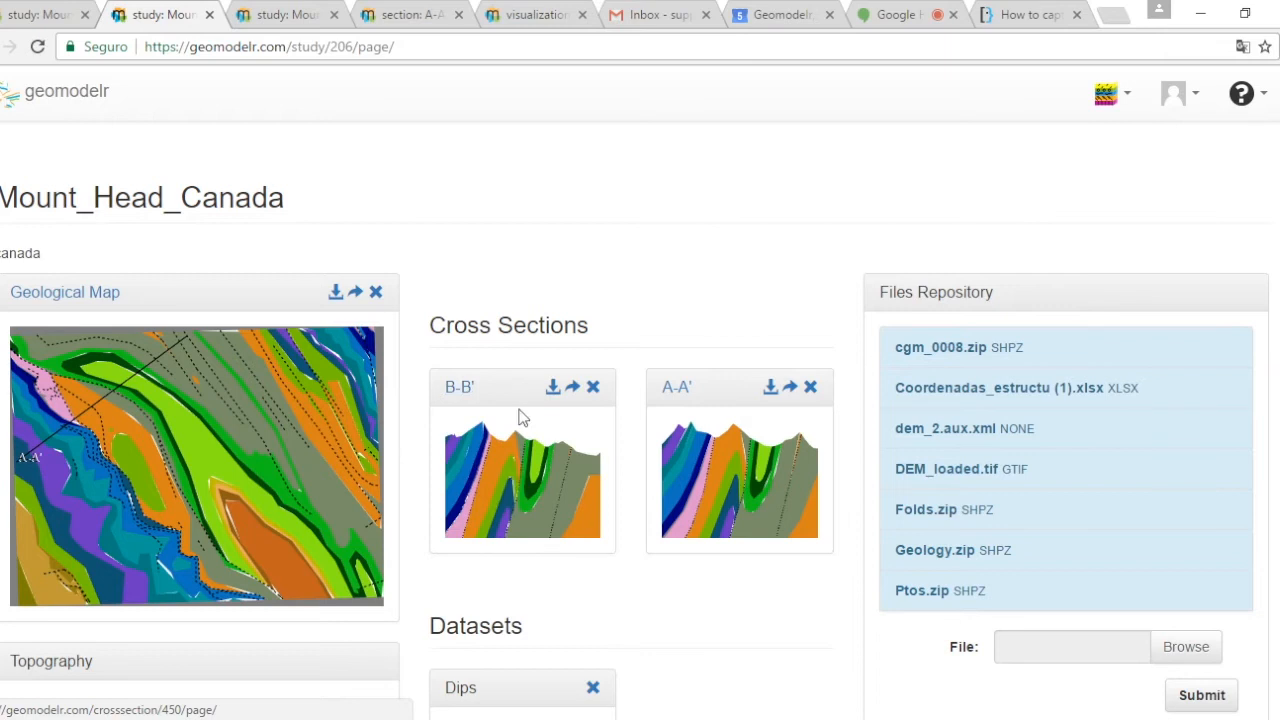
right_click(458, 390)
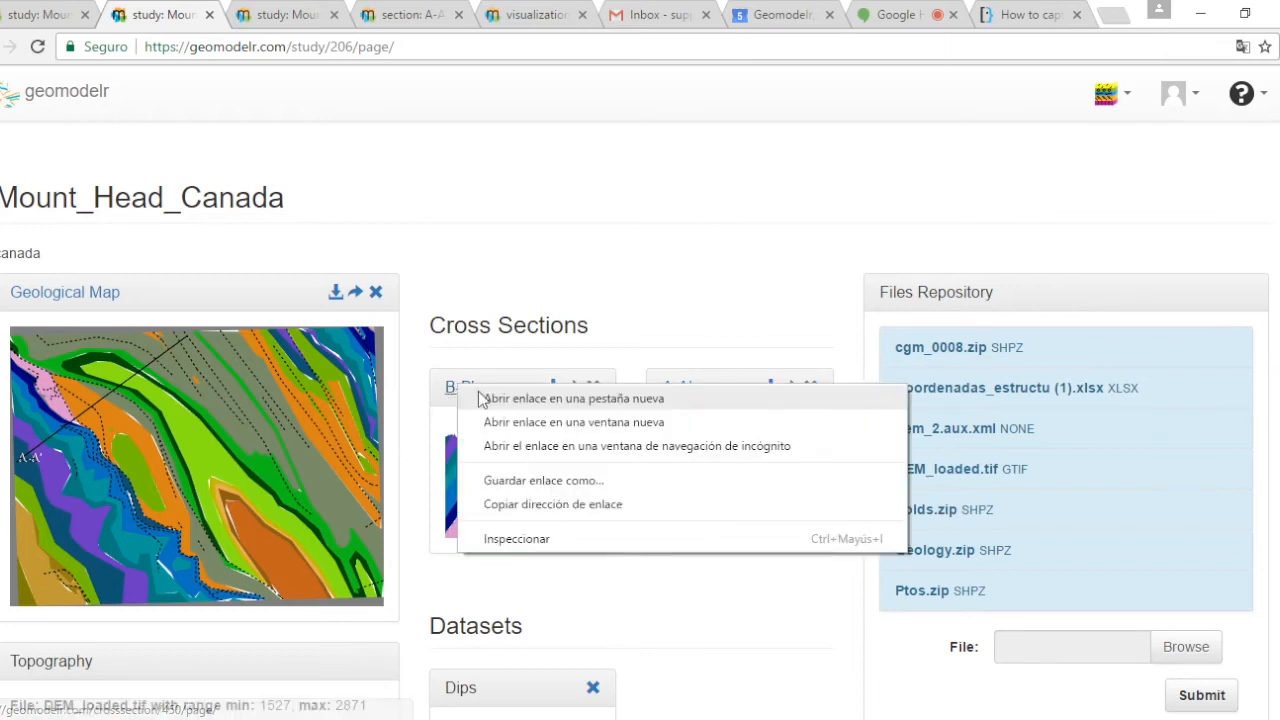
click(500, 398)
click(218, 17)
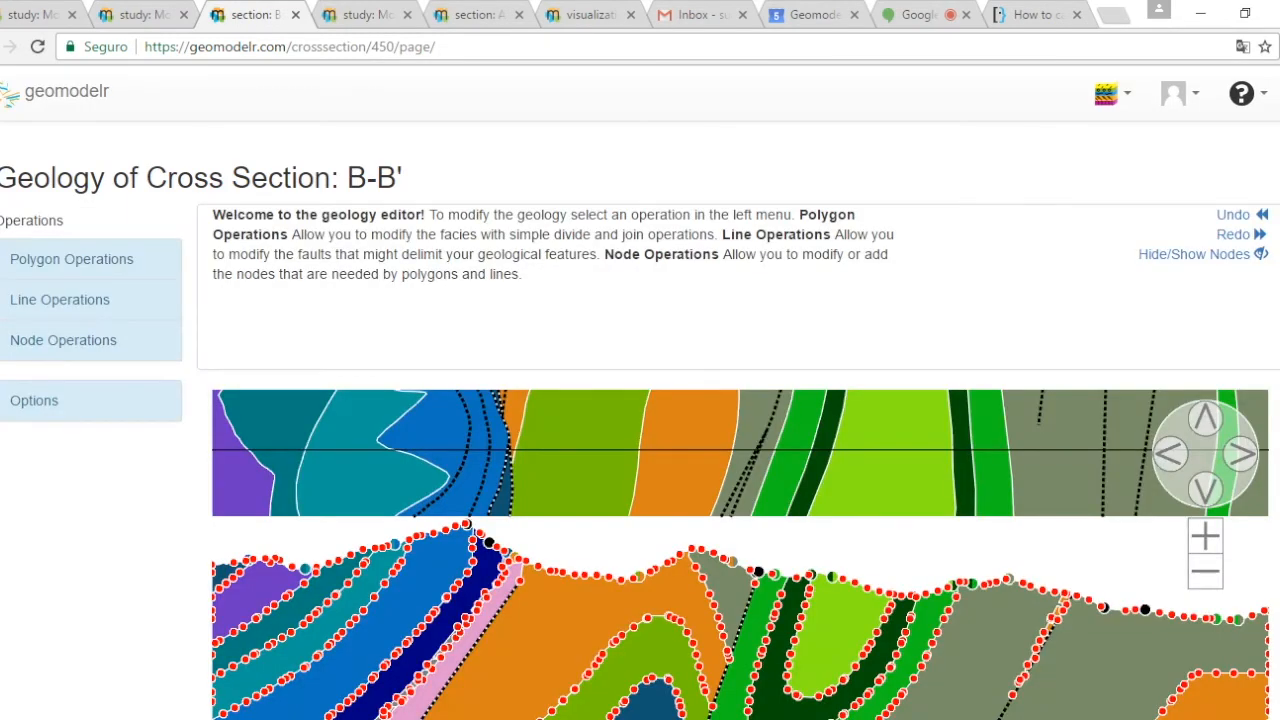
scroll(730, 505, down, 2)
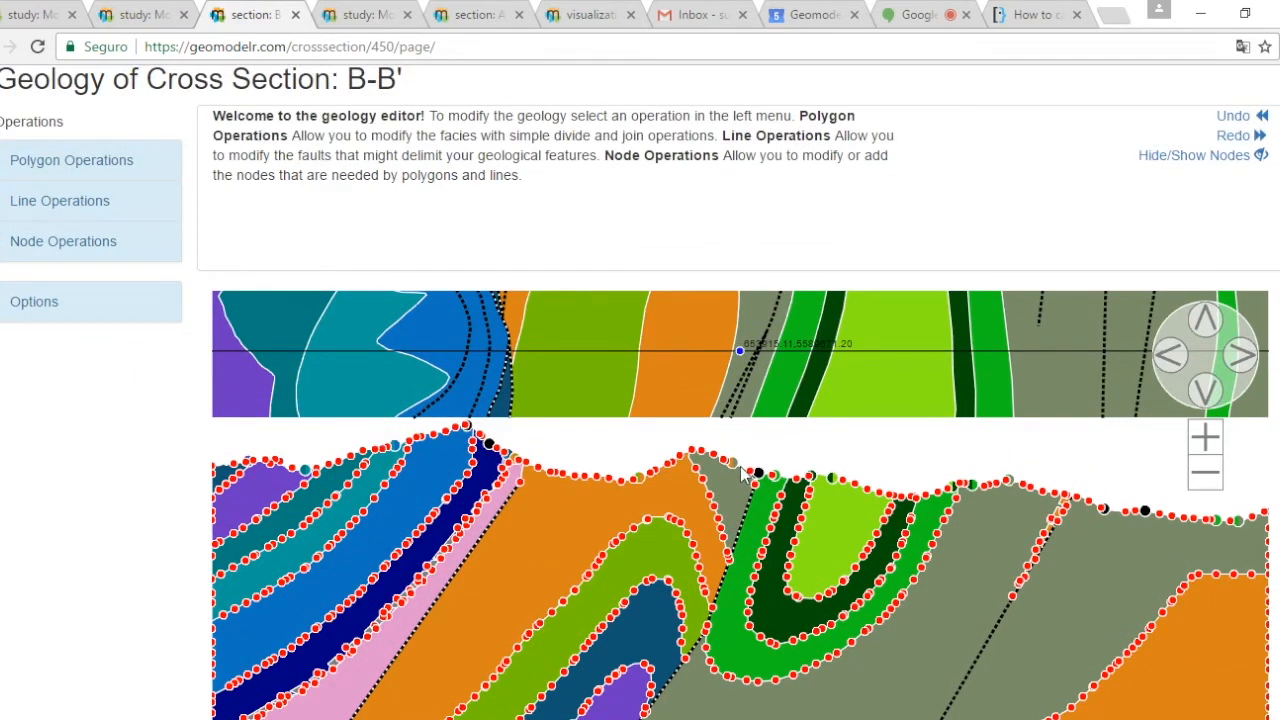
- Divide the light green fold core polygon of section B-B' with an arc from its surface contact node down to the fold's base
scroll(1075, 508, down, 2)
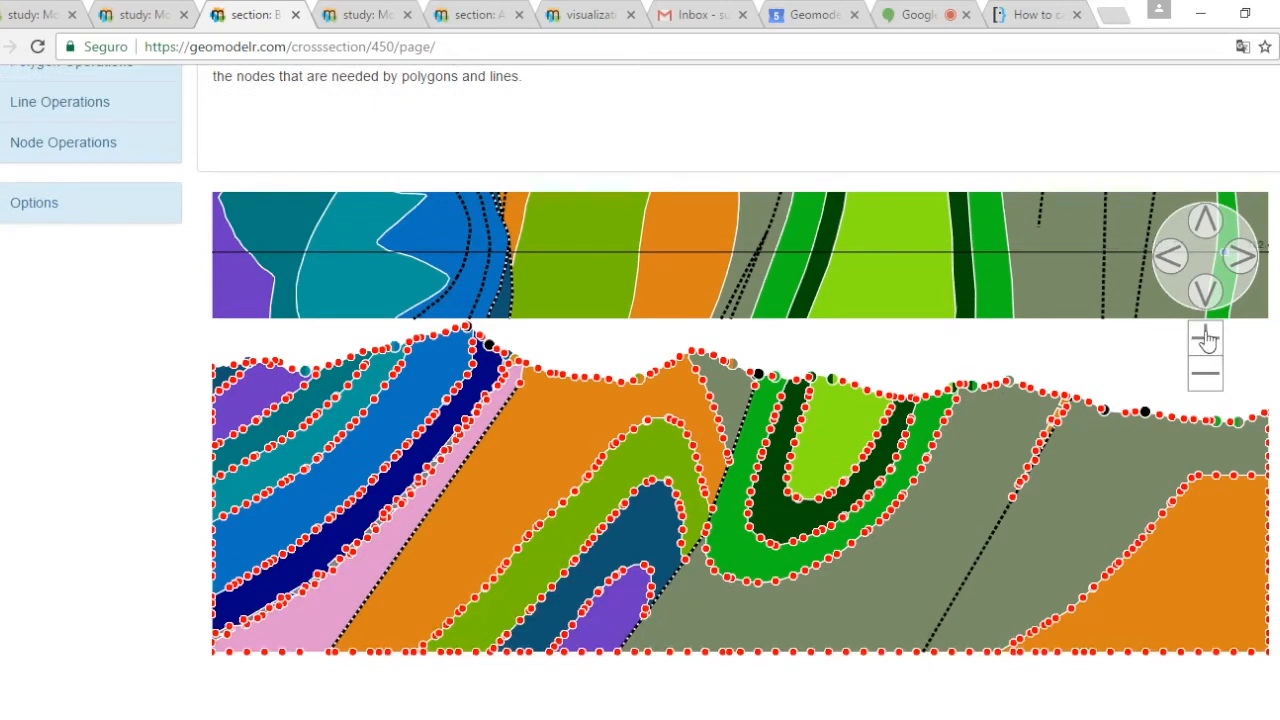
click(1241, 258)
click(1167, 260)
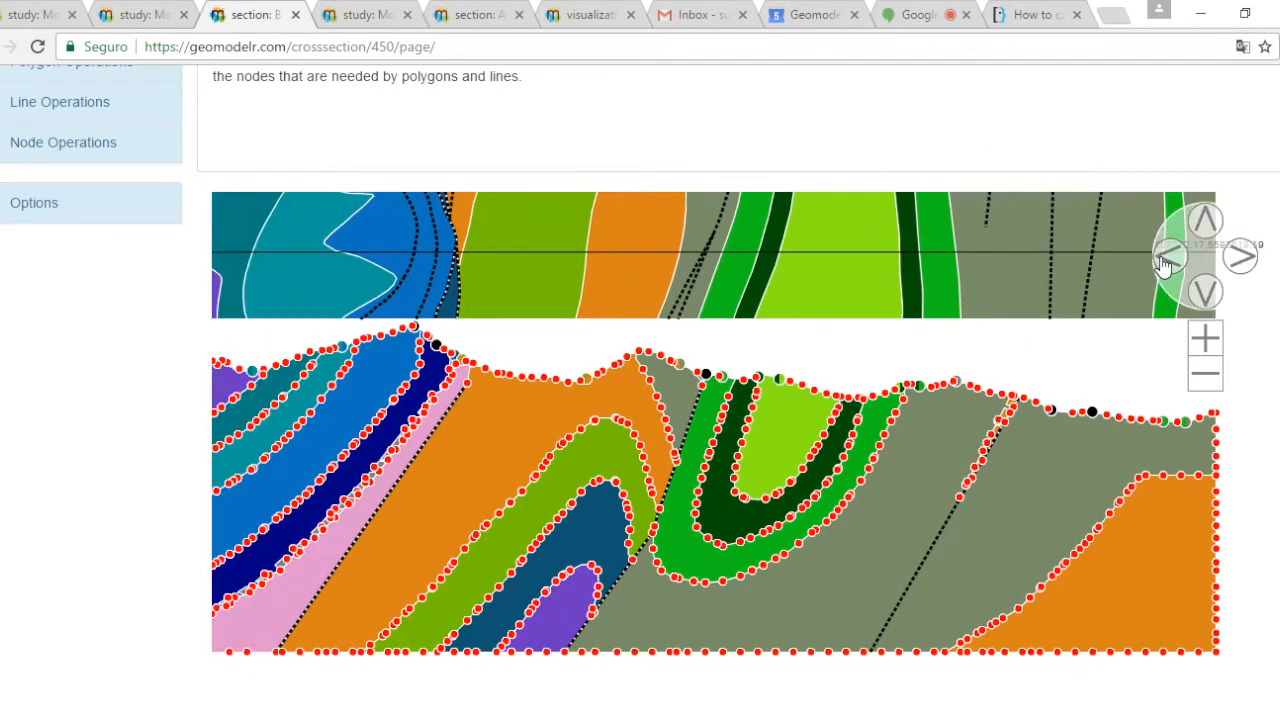
click(1206, 340)
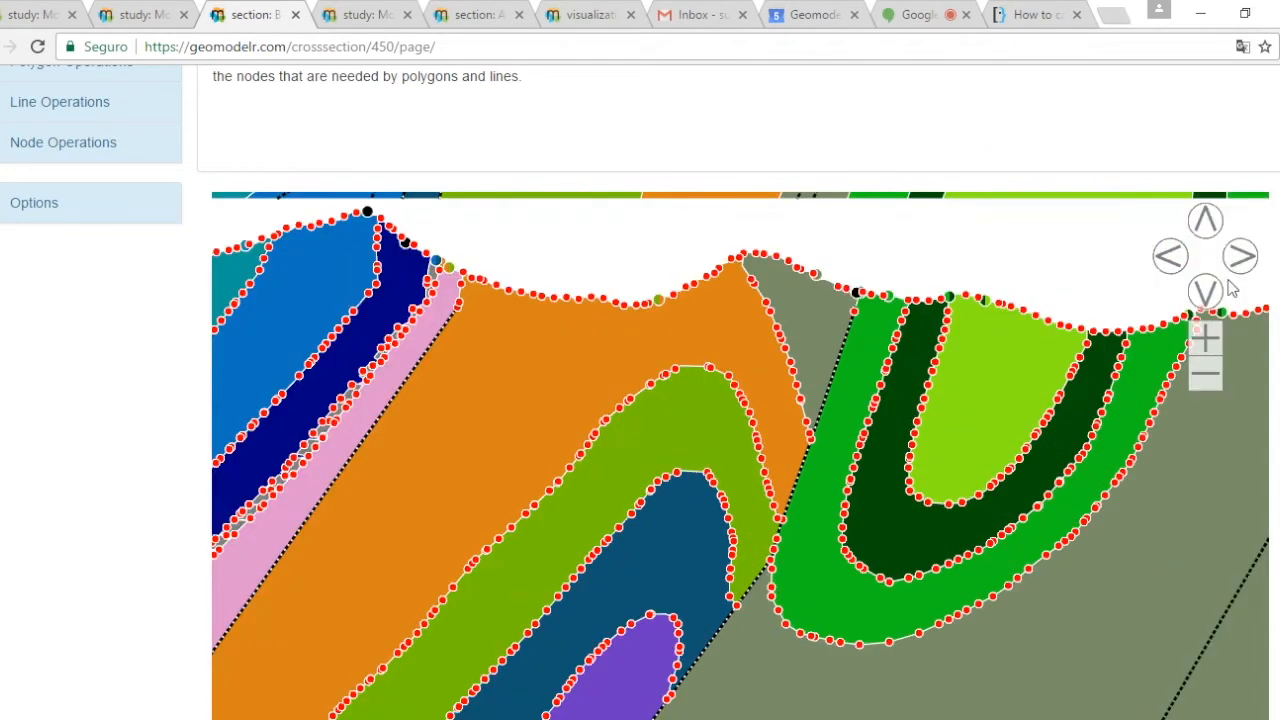
click(1240, 260)
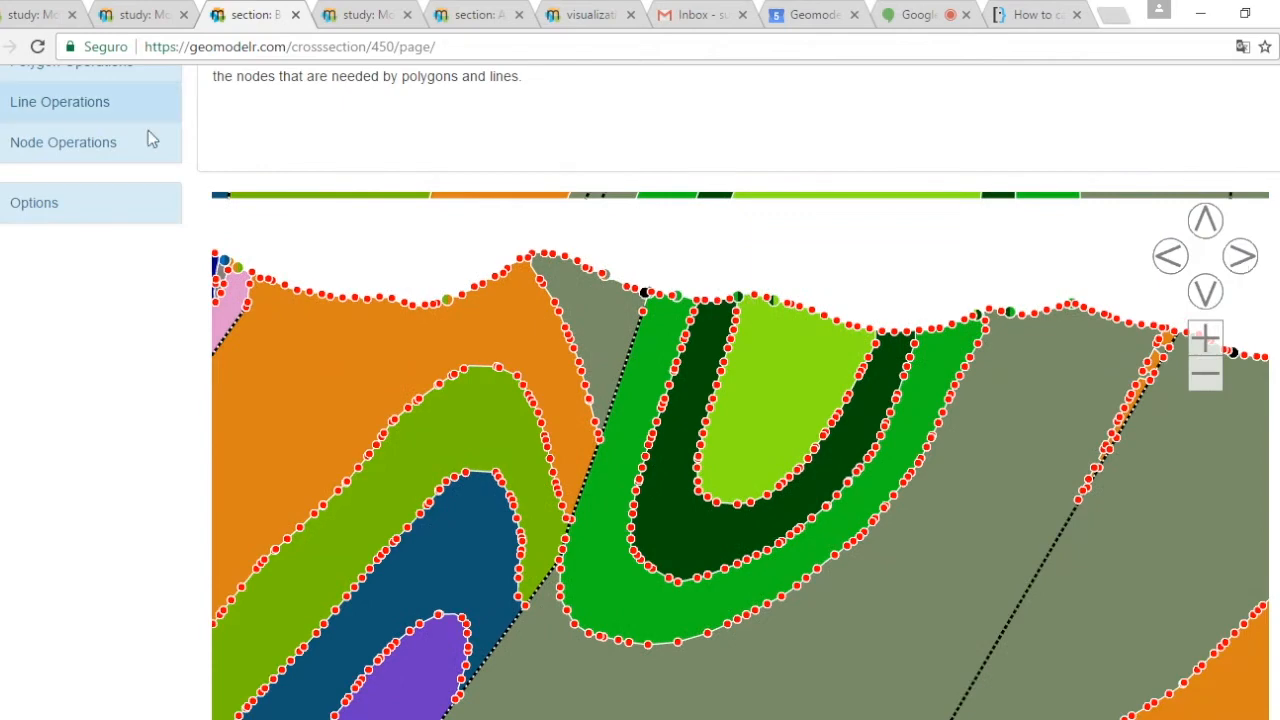
scroll(148, 130, up, 2)
click(90, 258)
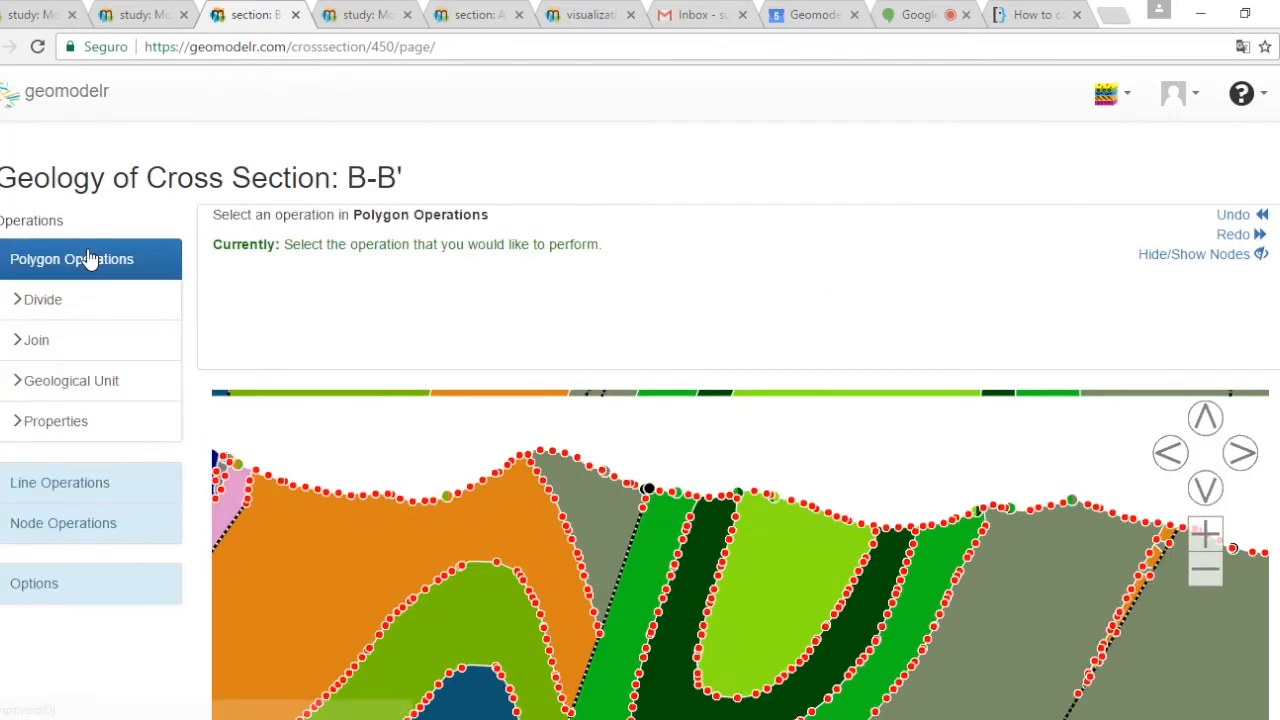
click(89, 298)
scroll(814, 366, down, 2)
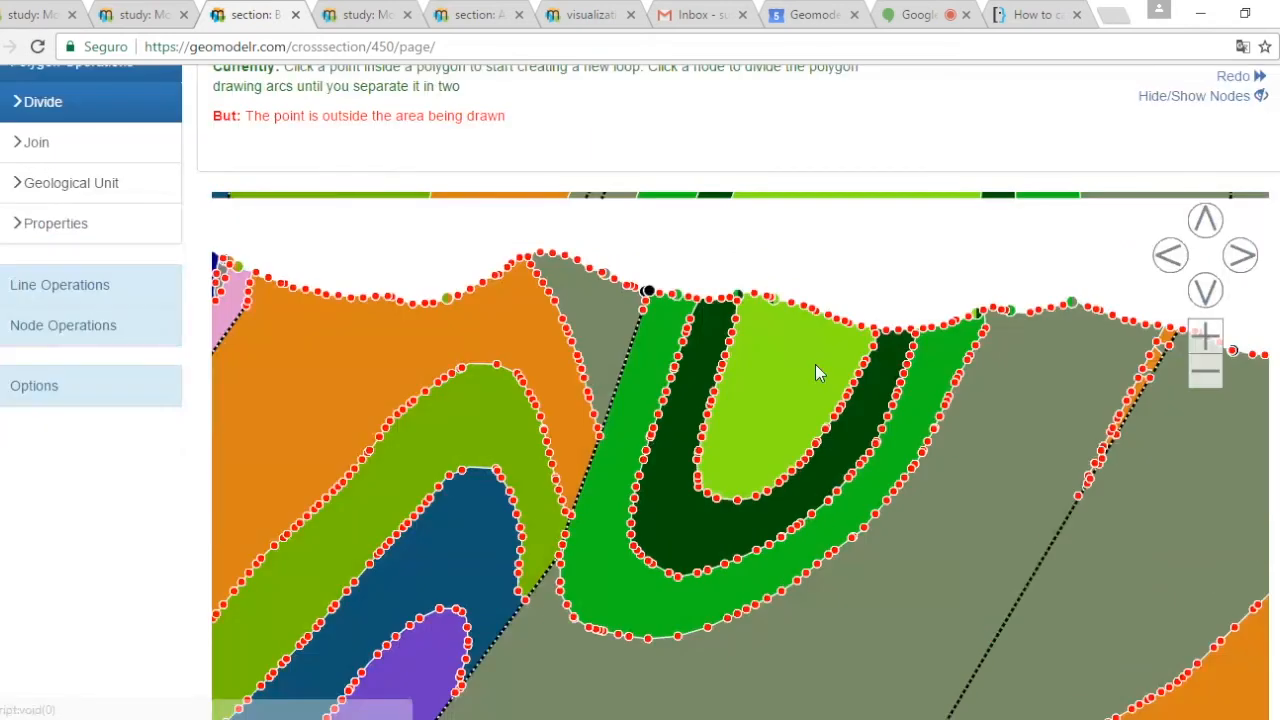
click(774, 301)
click(763, 347)
click(740, 428)
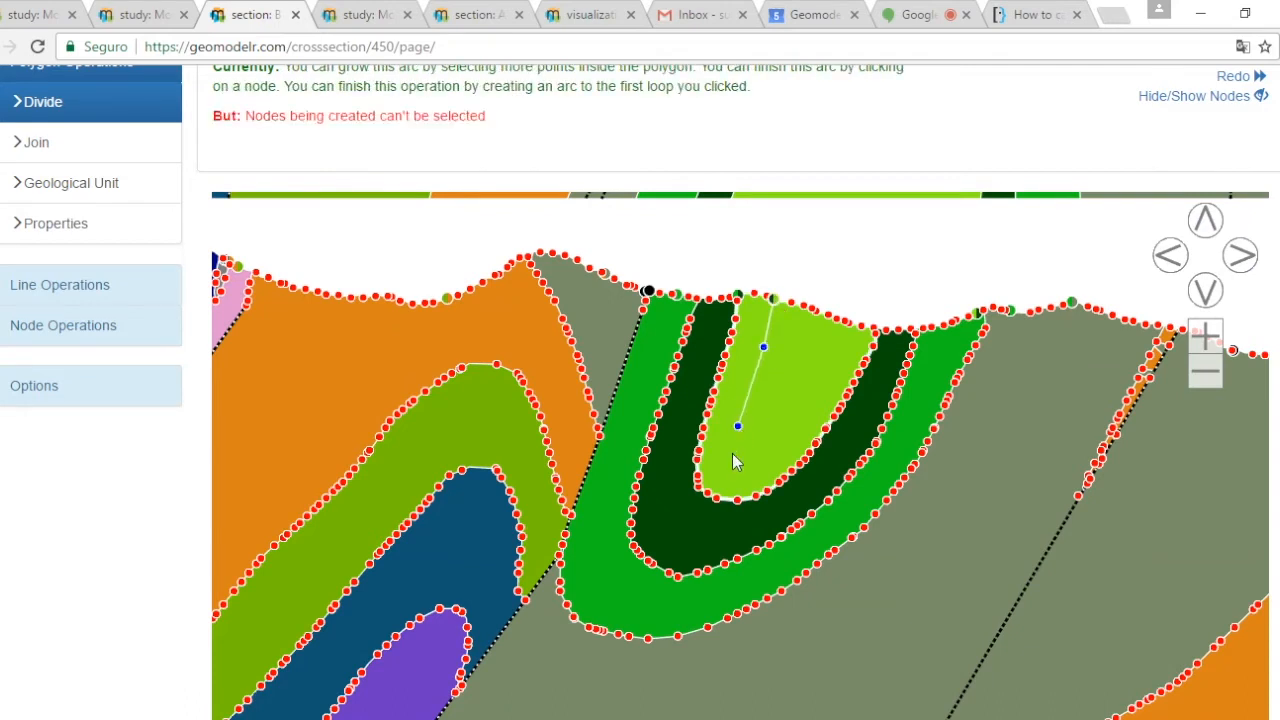
click(728, 471)
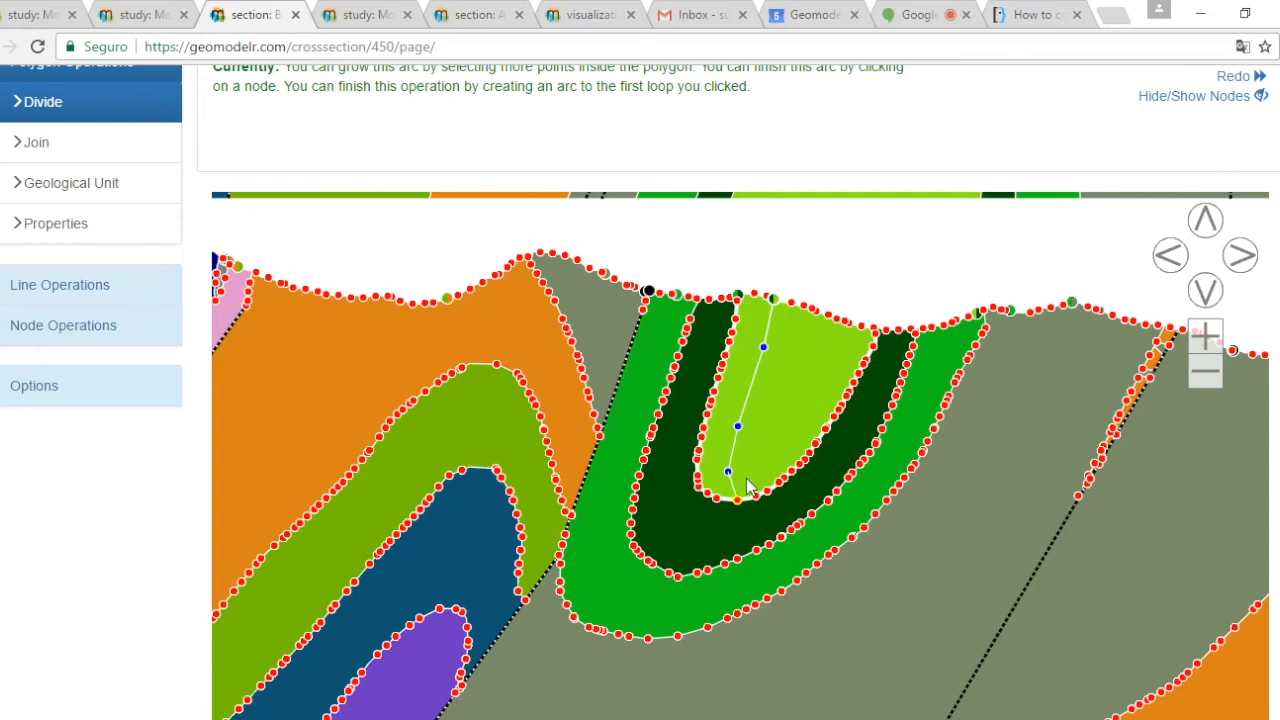
click(738, 495)
- Divide the lighter teal layer lengthwise, from its surface contact node near the blue layer to the section's western edge
click(1205, 375)
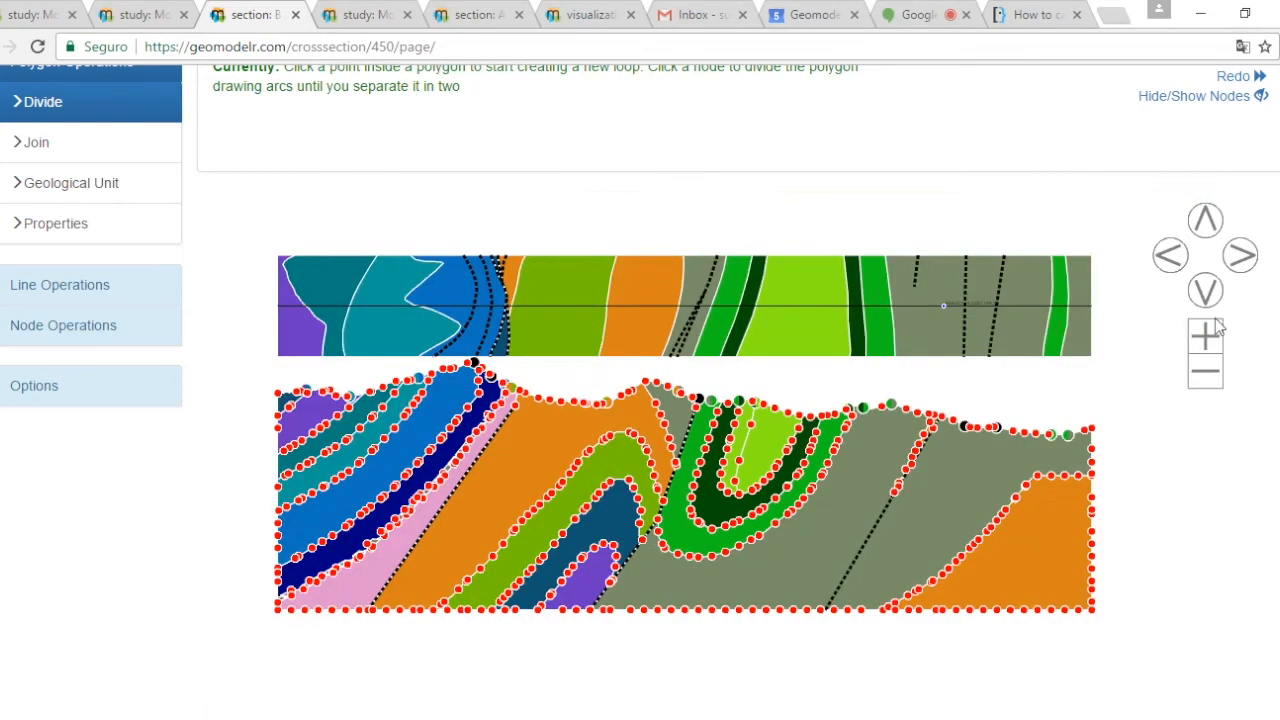
click(1218, 328)
click(1207, 298)
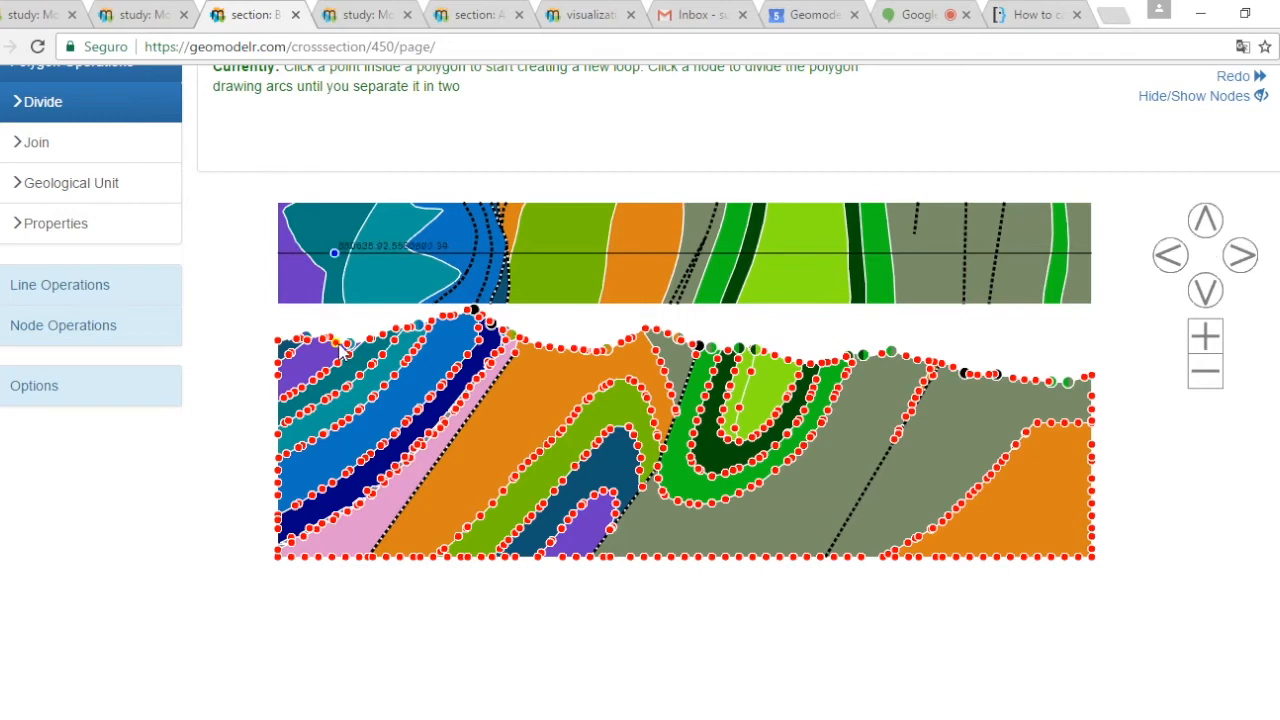
click(1172, 262)
click(1172, 262)
click(1172, 262)
click(1172, 262)
click(1208, 343)
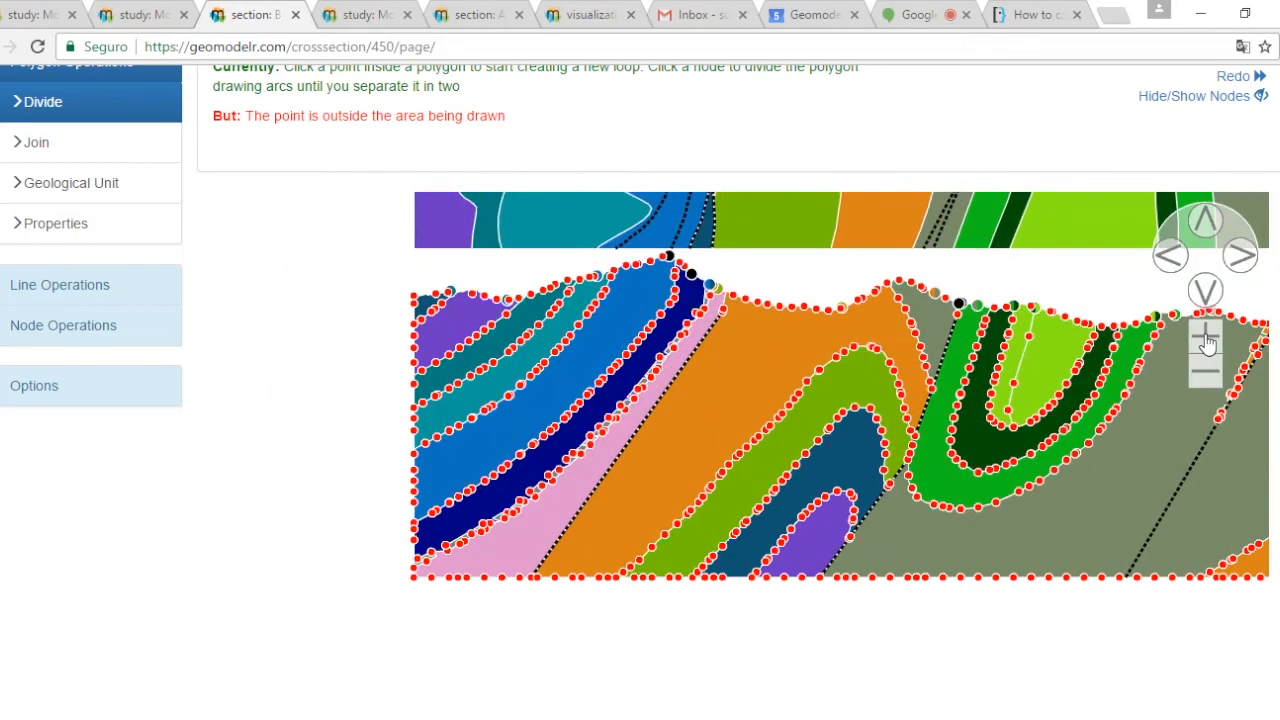
click(1208, 343)
click(1207, 224)
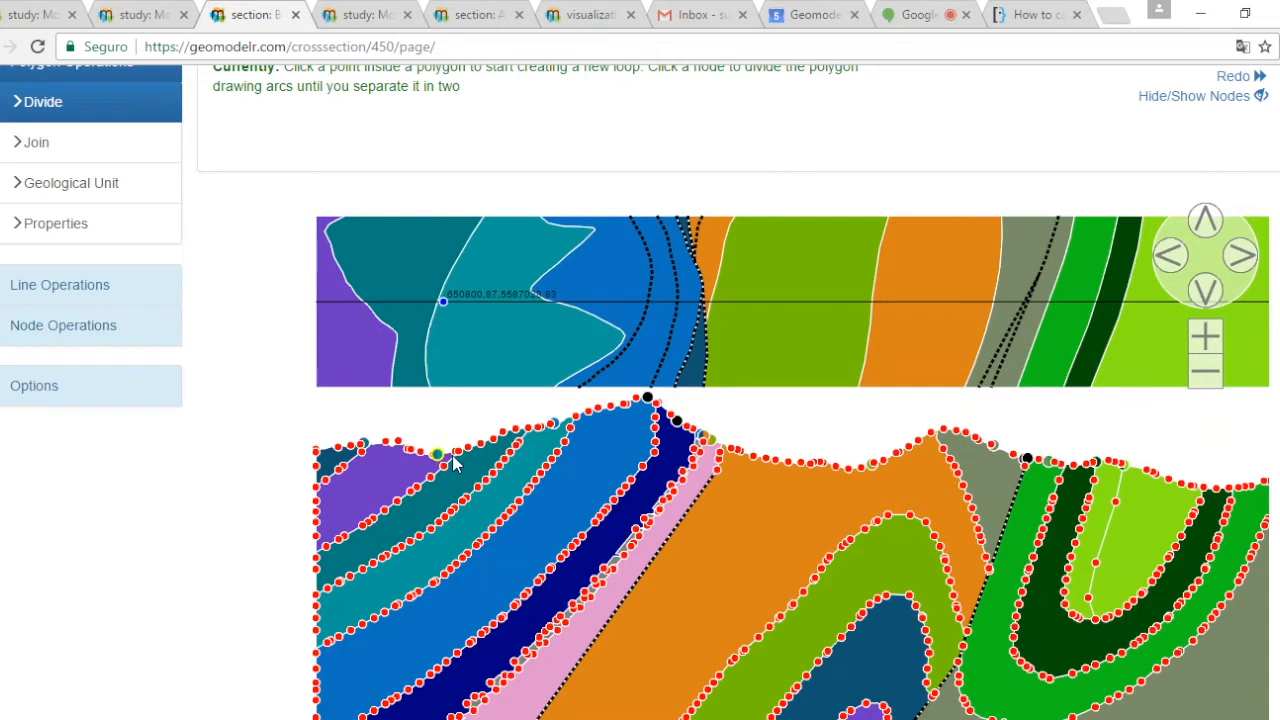
click(555, 424)
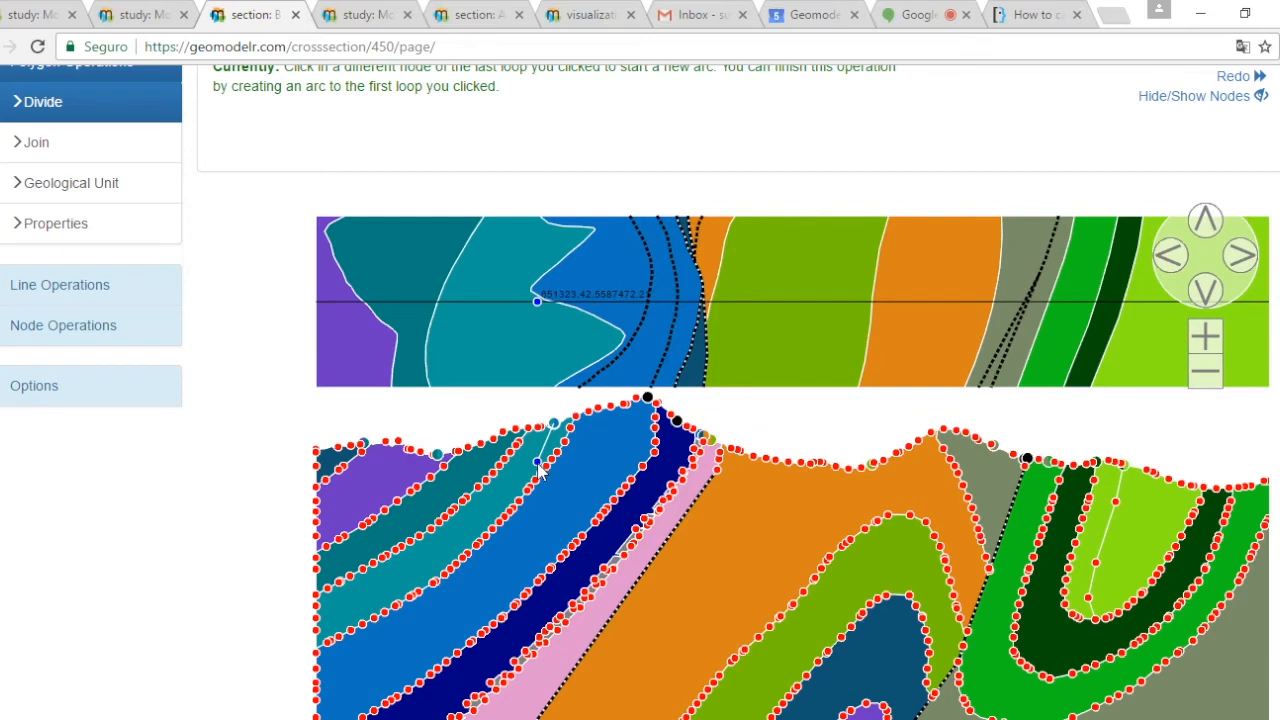
click(537, 462)
click(516, 490)
click(451, 551)
click(425, 567)
click(388, 592)
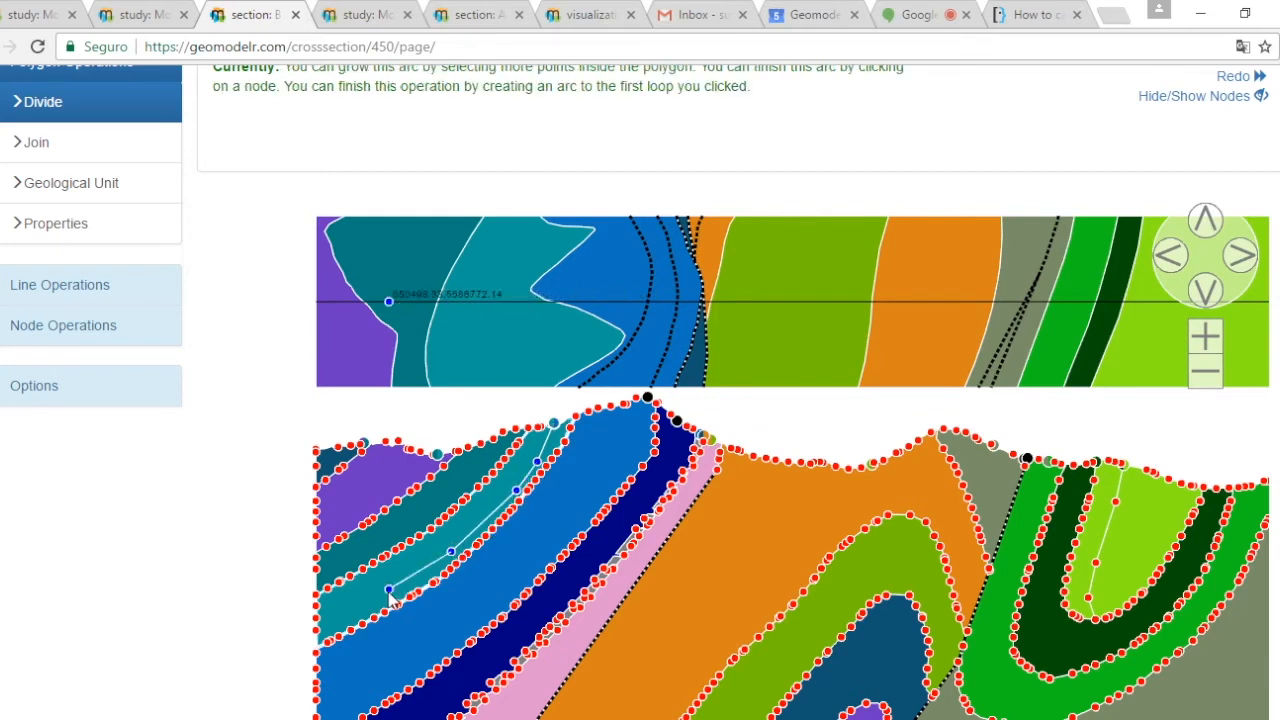
click(325, 623)
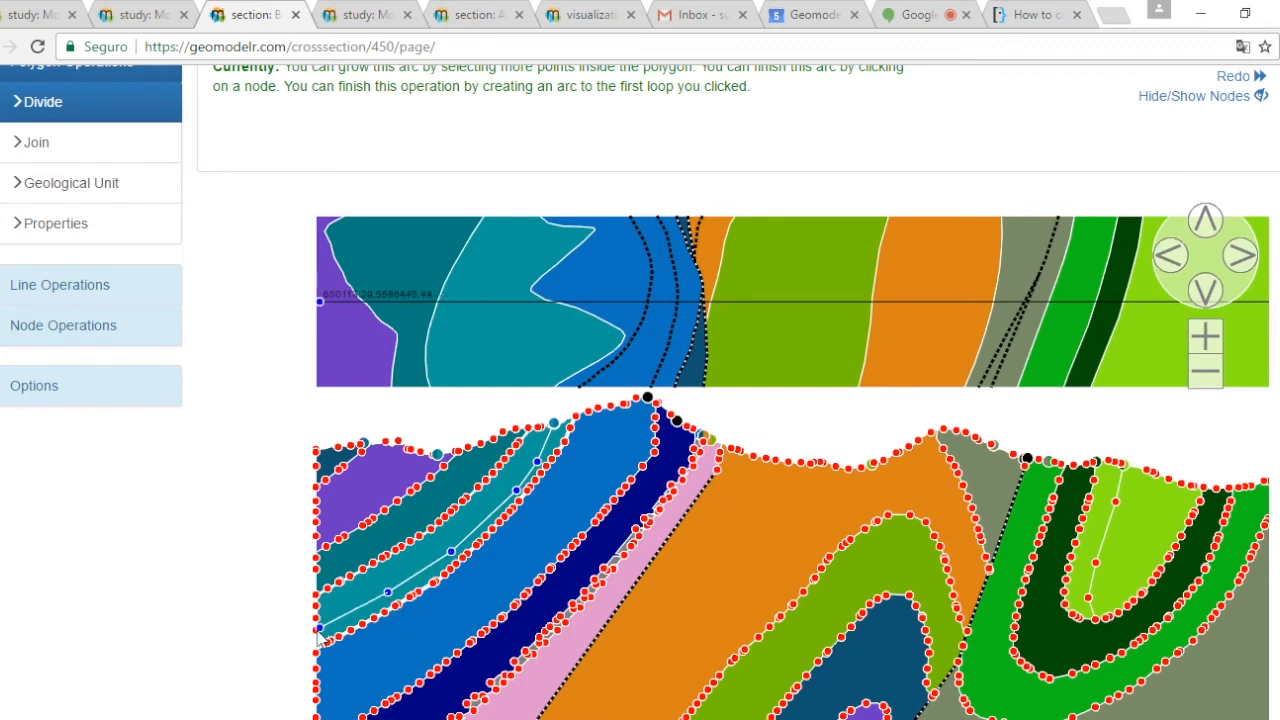
click(316, 630)
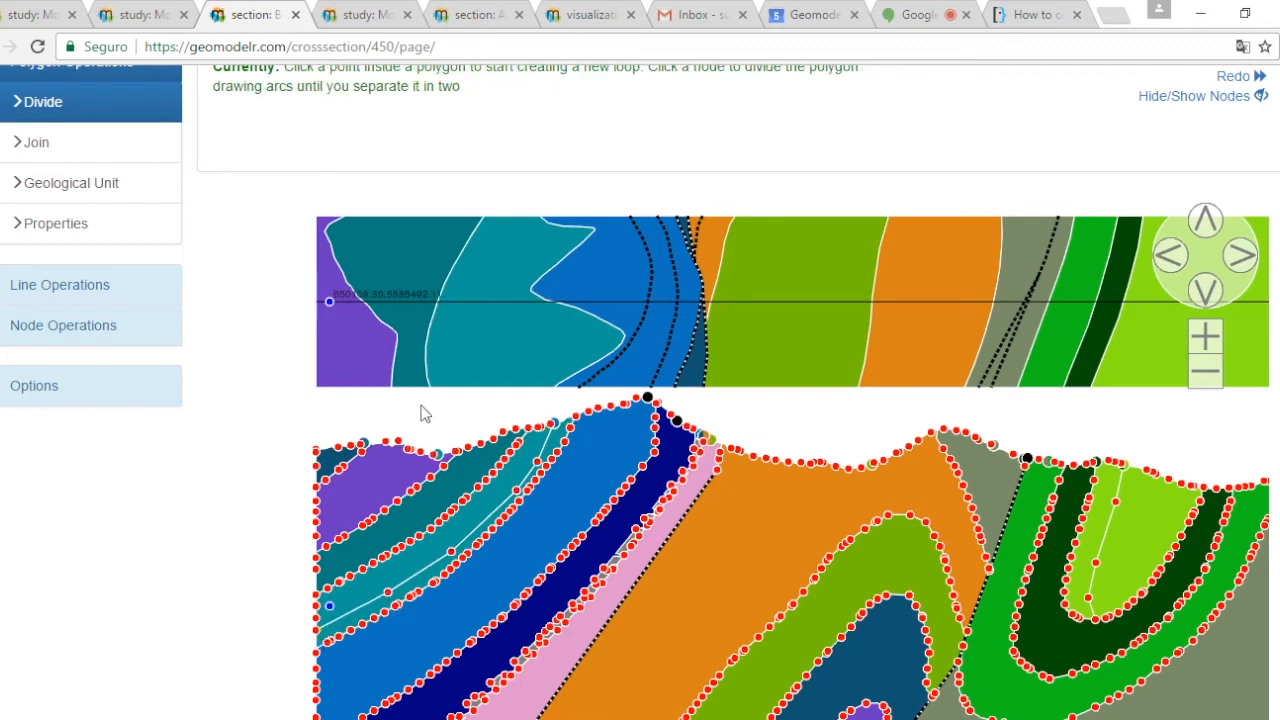
- Join the lower strip of the divided teal layer to the adjacent blue polygon, keeping the blue unit
click(100, 150)
click(513, 545)
click(496, 521)
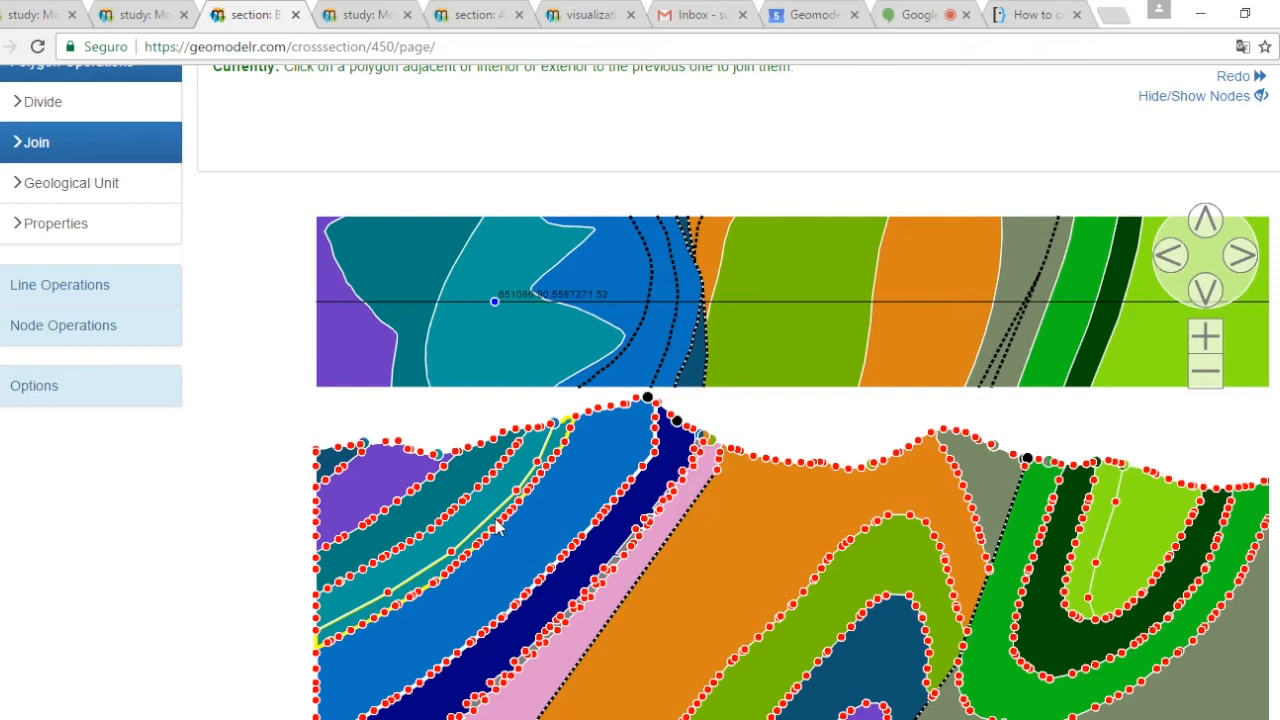
click(497, 528)
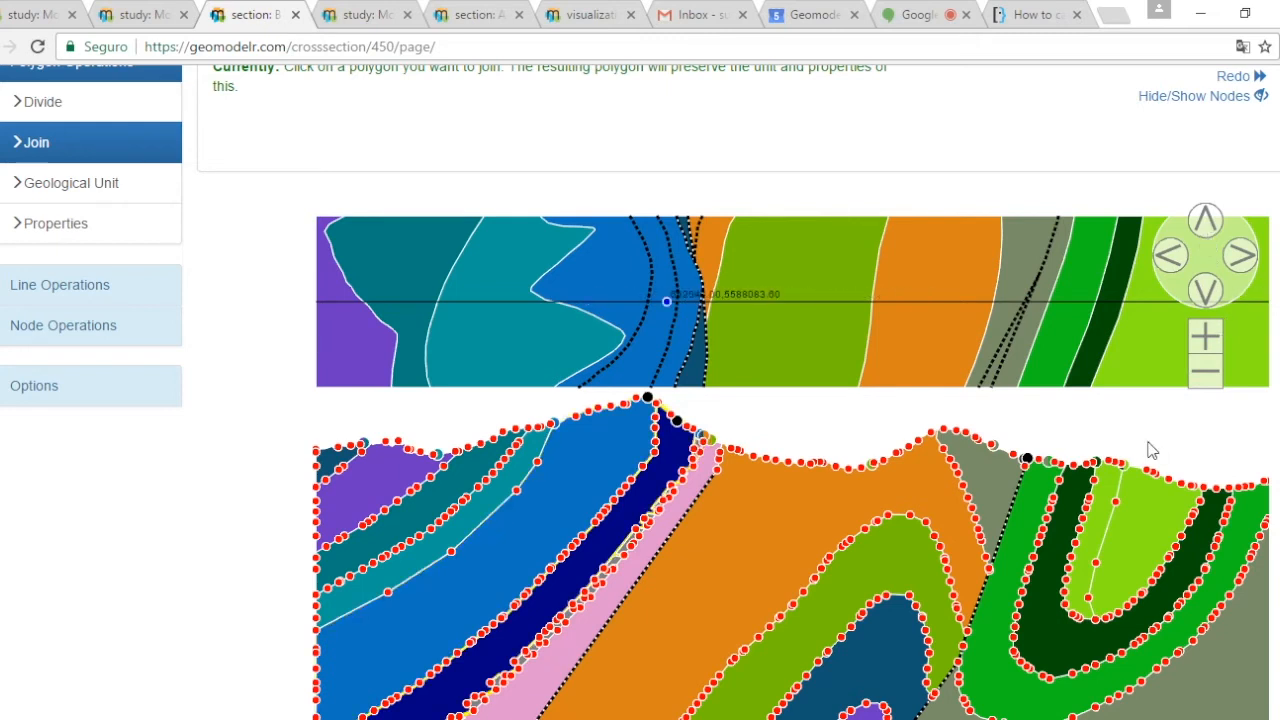
- Join the dark green band and the western part of the divided light green core to the outer green fold polygon
click(1030, 508)
click(1066, 514)
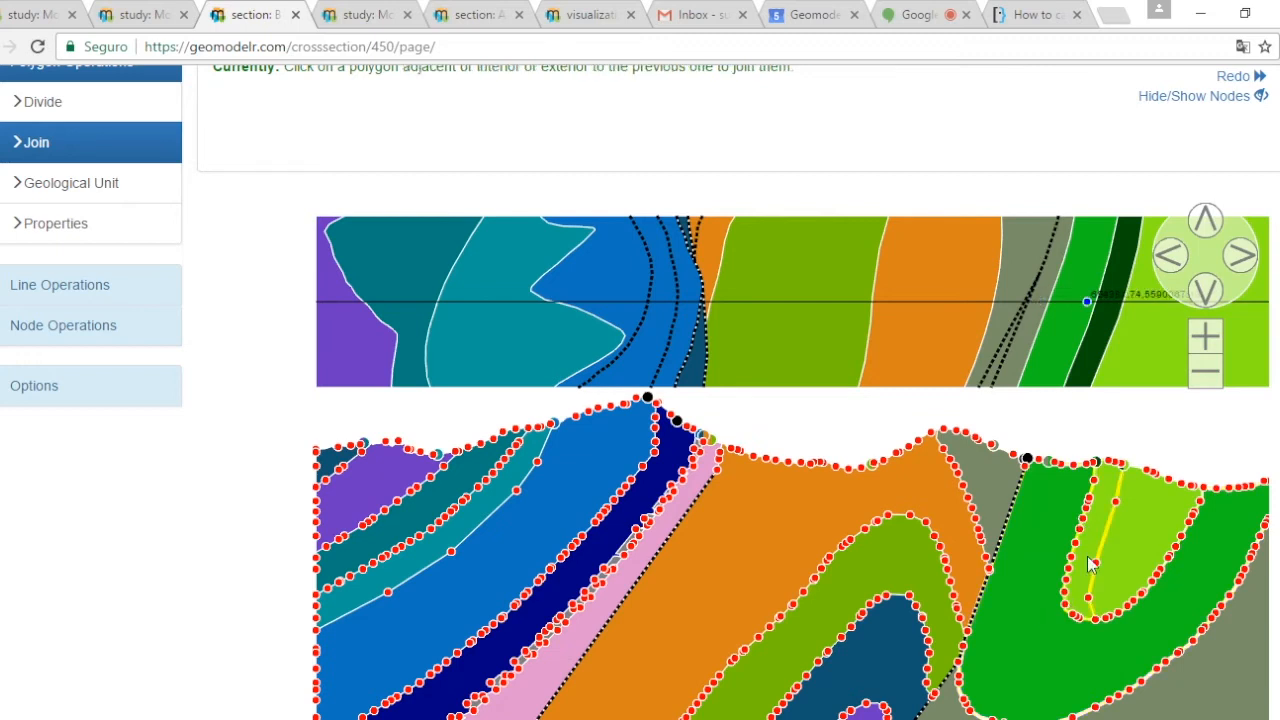
click(1087, 556)
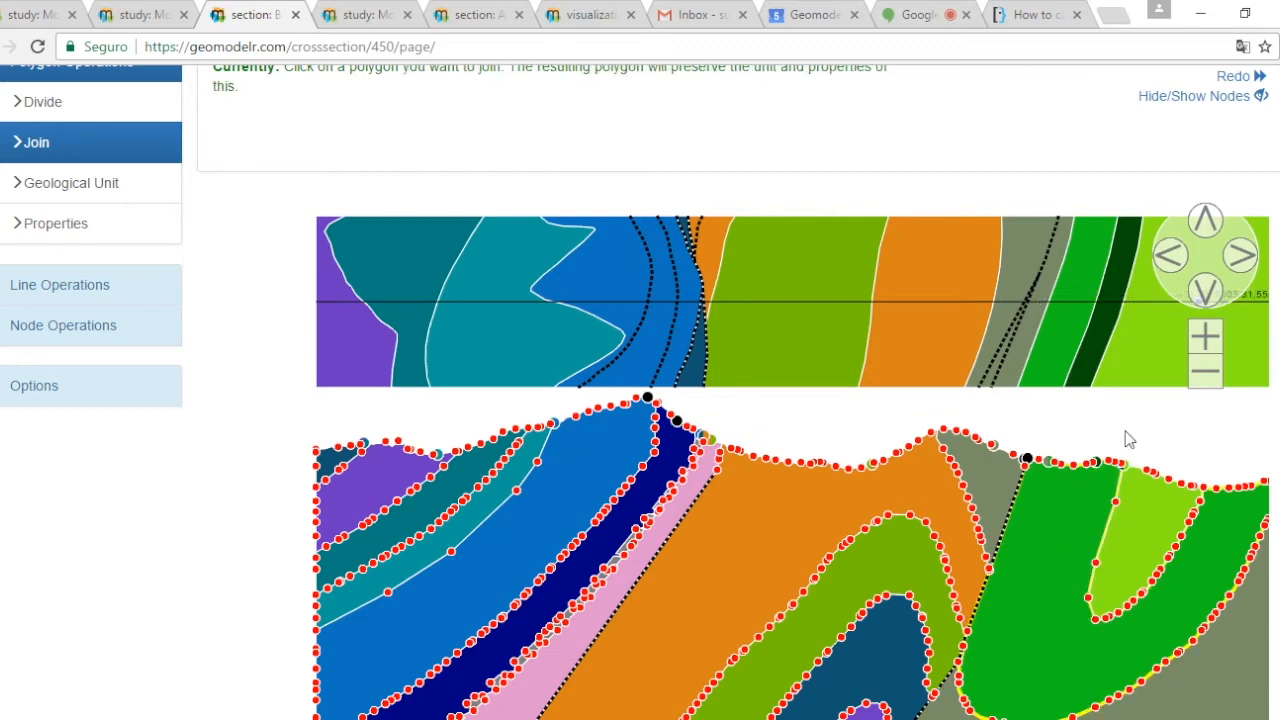
- Divide the green polygon with a U-shaped arc around the light green core, starting and ending on surface nodes
click(43, 101)
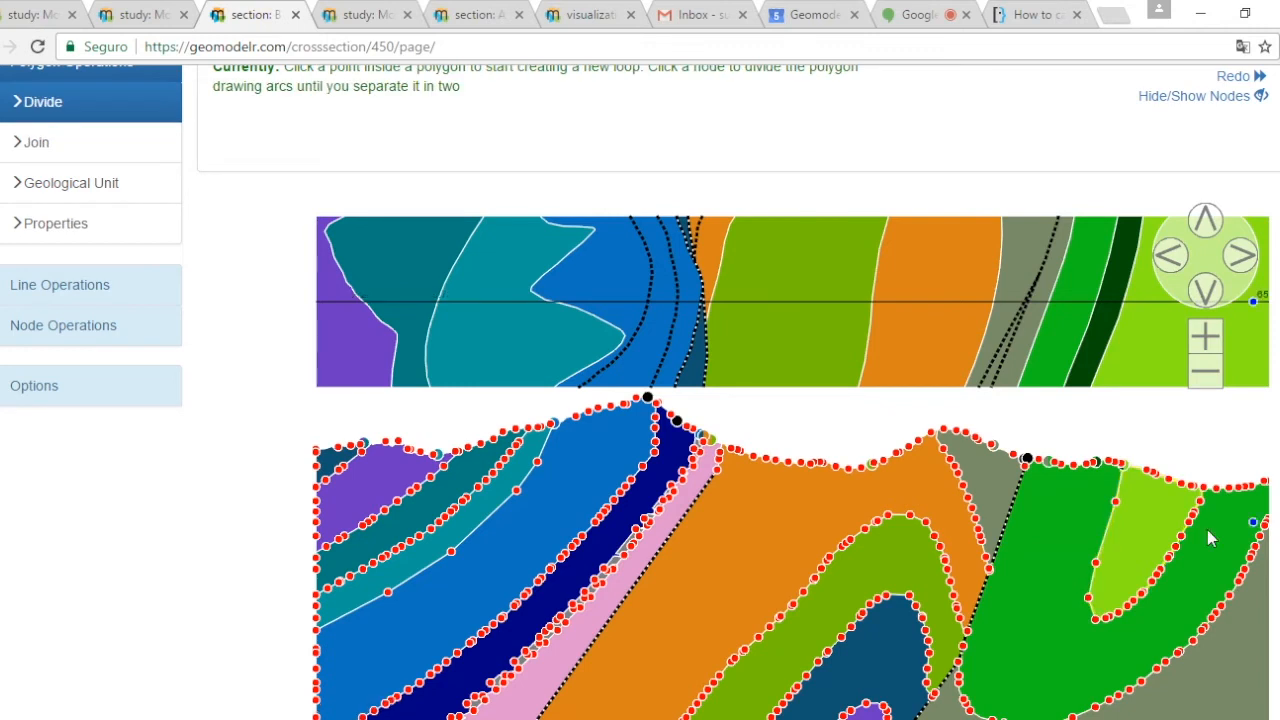
click(1096, 463)
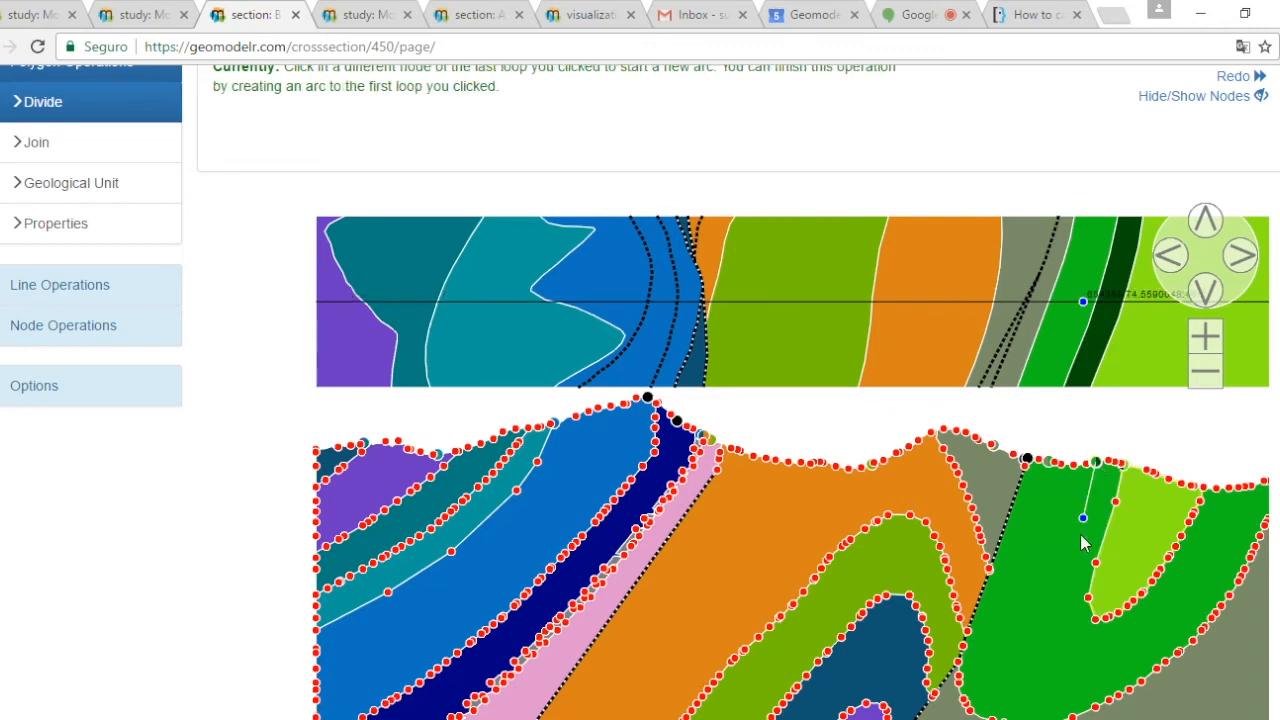
click(1077, 529)
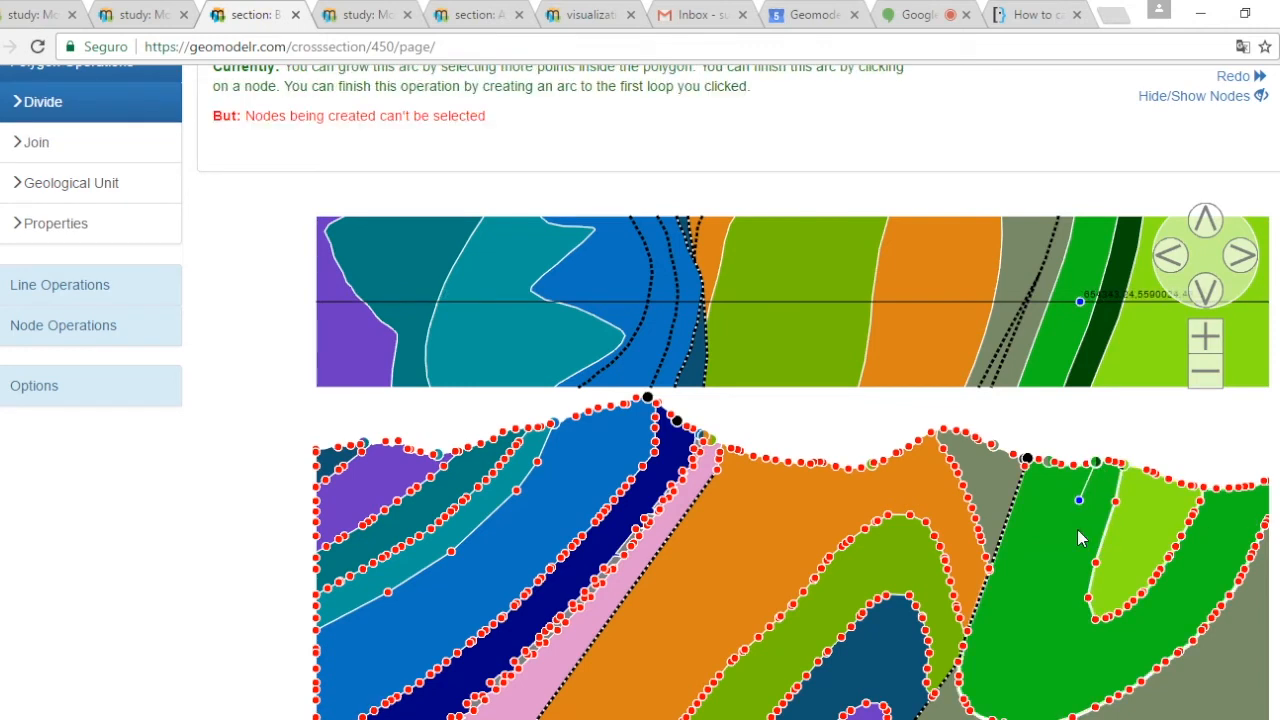
click(1063, 563)
click(1056, 617)
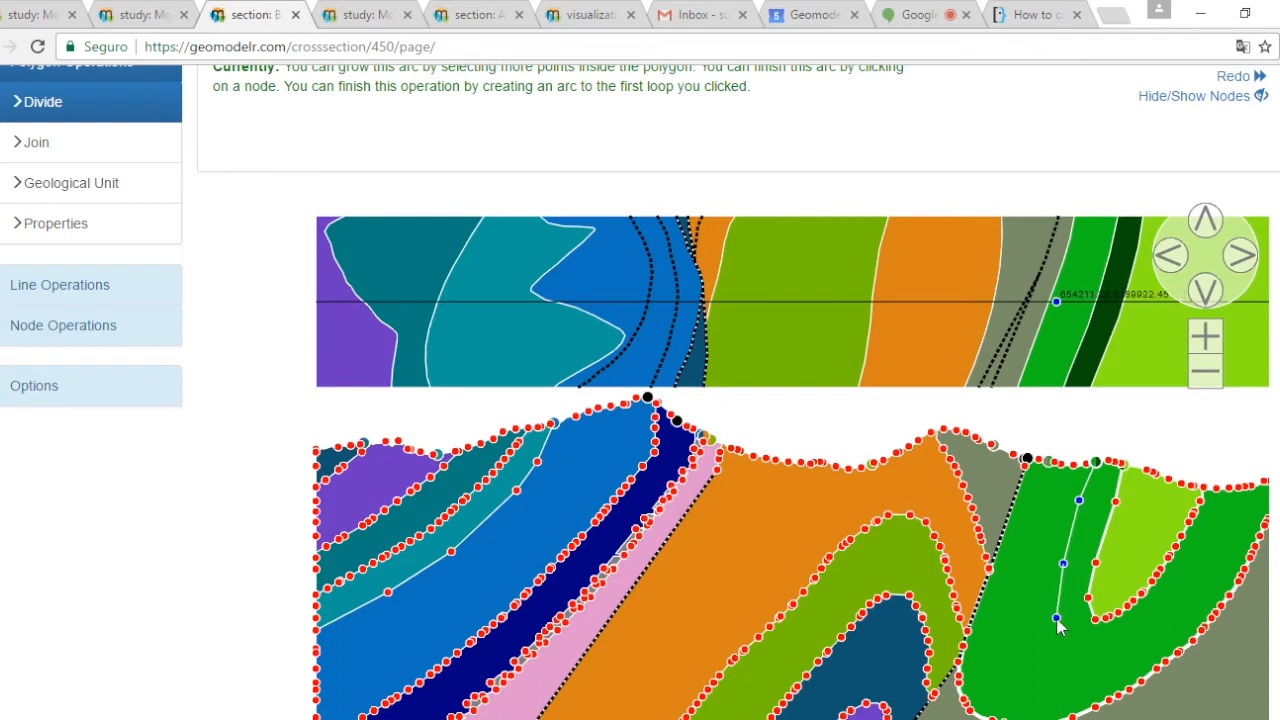
click(1080, 648)
click(1121, 637)
click(1160, 621)
click(1198, 568)
click(1213, 534)
click(1225, 507)
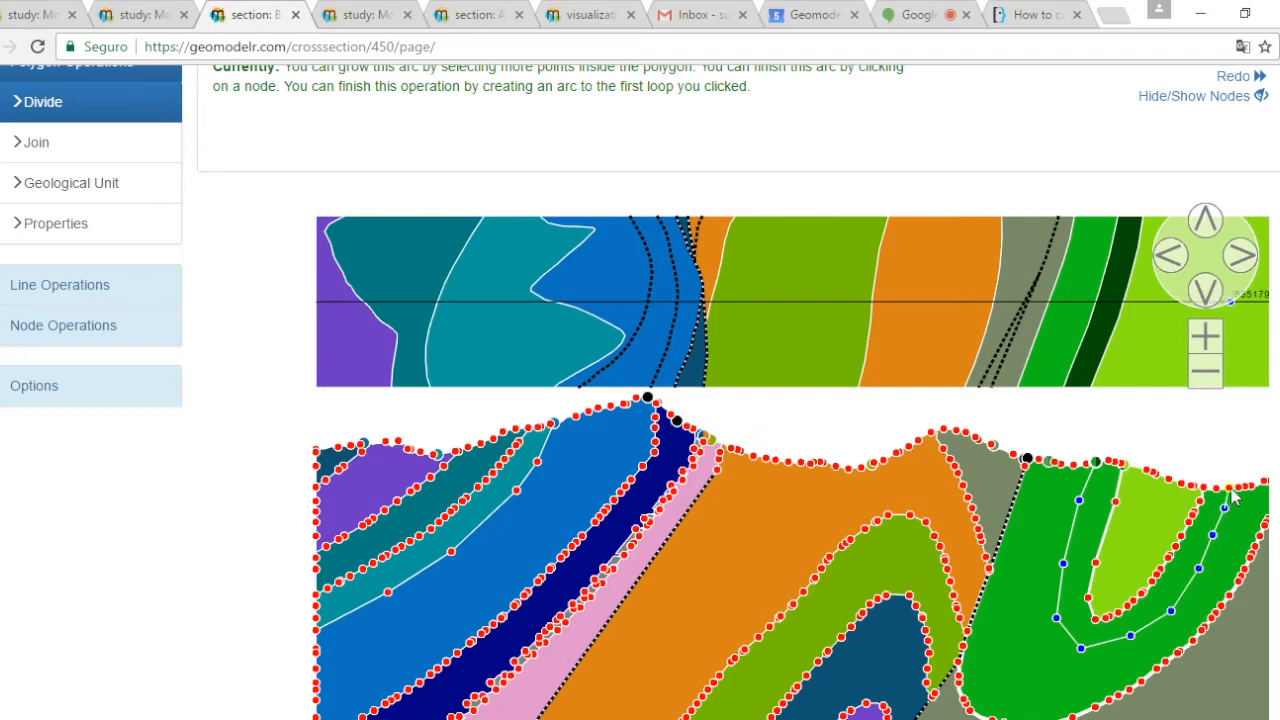
click(1229, 490)
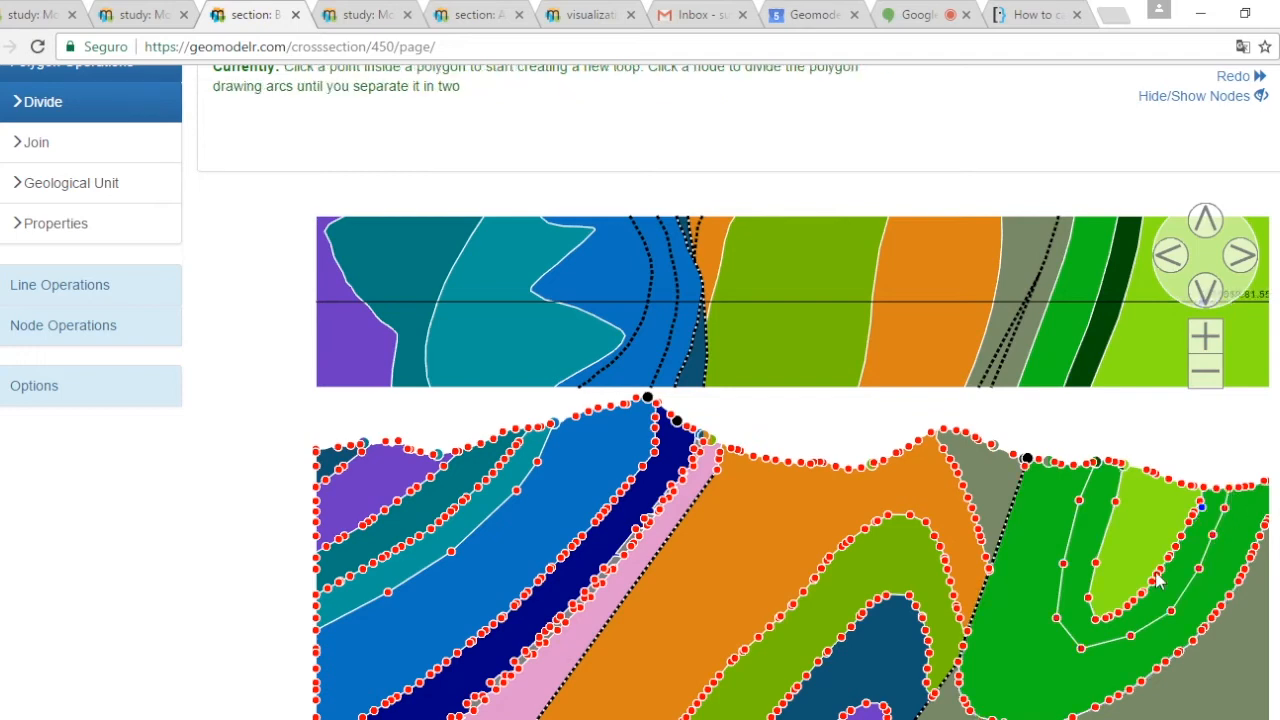
- Change the geological unit of the new U-shaped band around the light green core to Ct-C
scroll(1140, 597, down, 3)
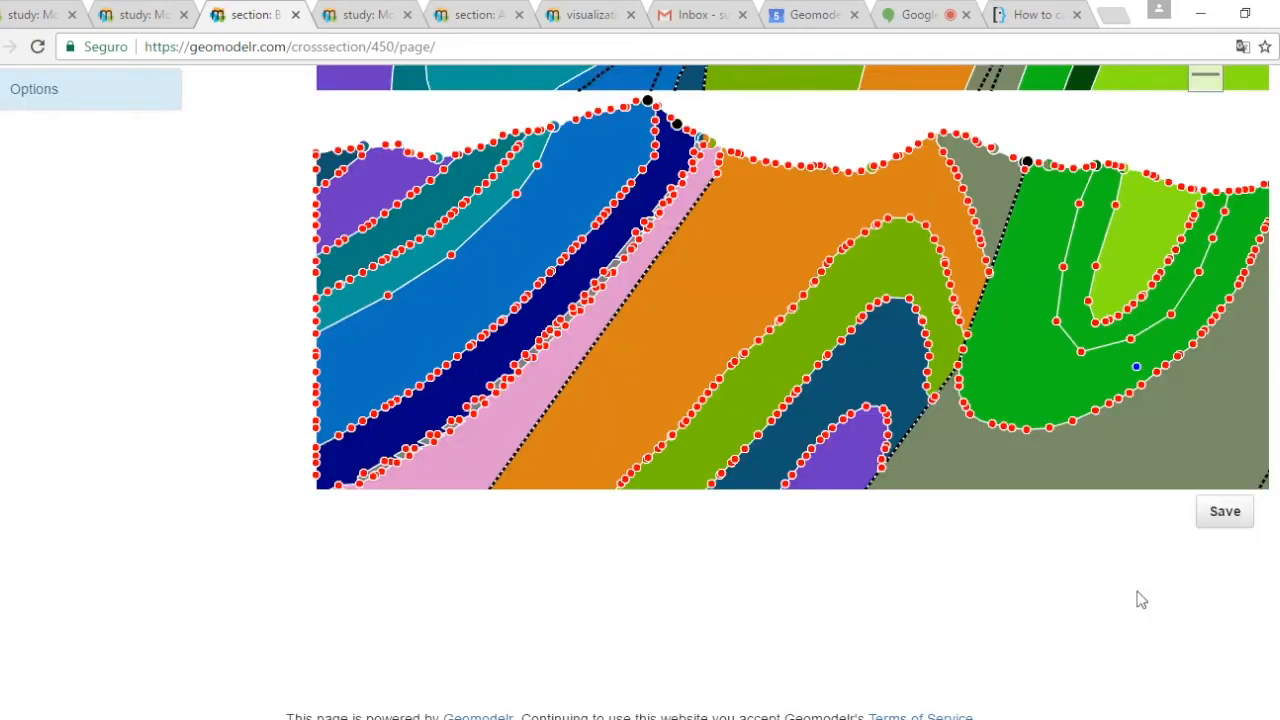
click(1208, 88)
click(1208, 88)
scroll(1268, 337, up, 5)
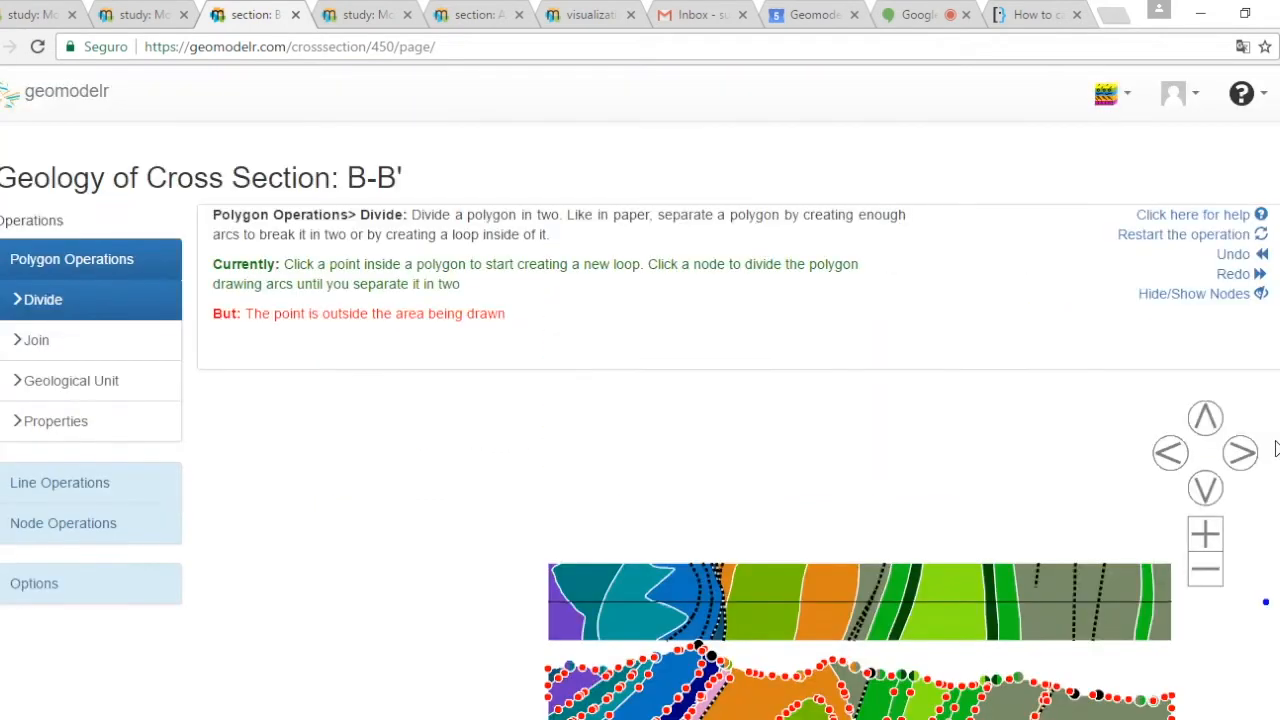
scroll(1273, 456, down, 3)
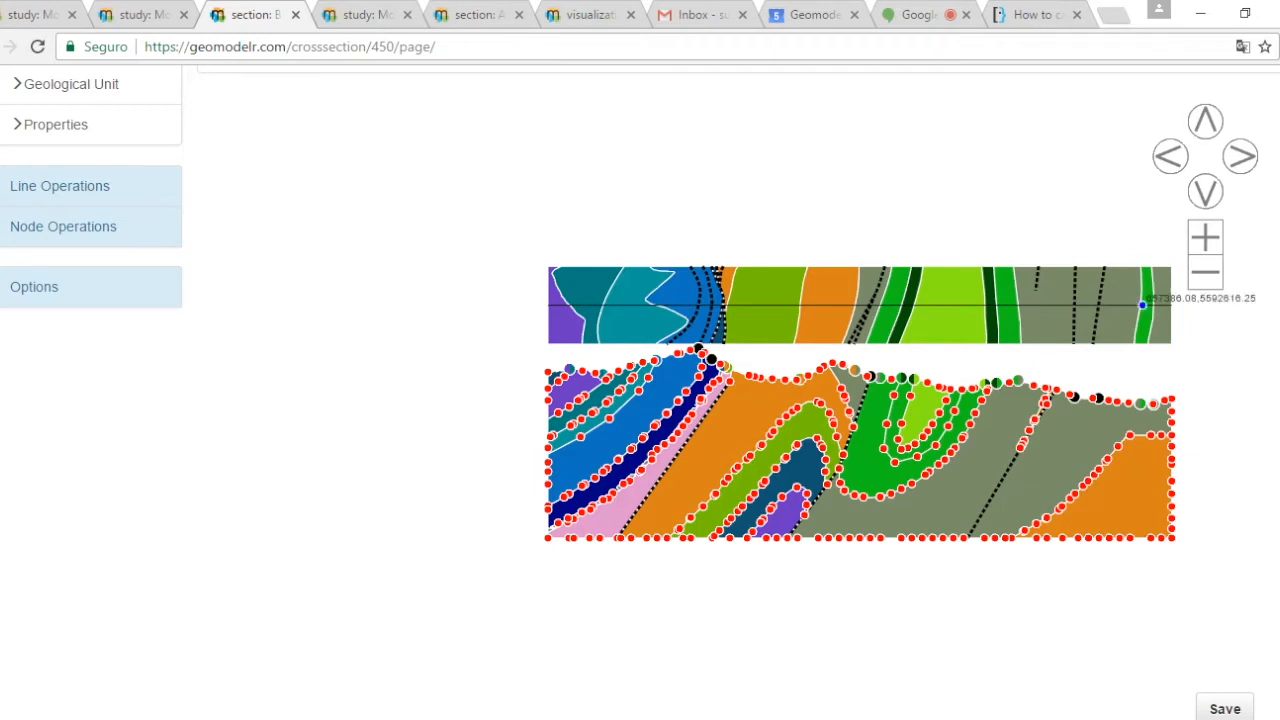
scroll(89, 134, up, 2)
click(66, 279)
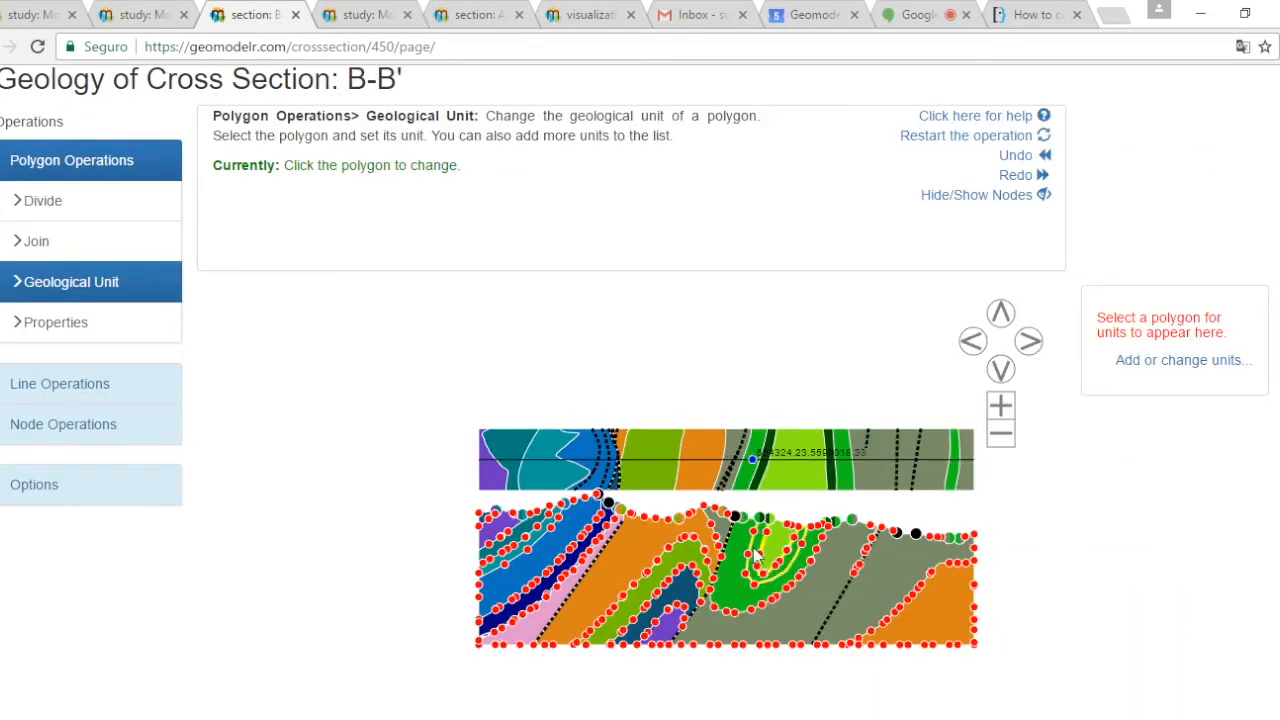
click(757, 553)
scroll(1190, 490, down, 1)
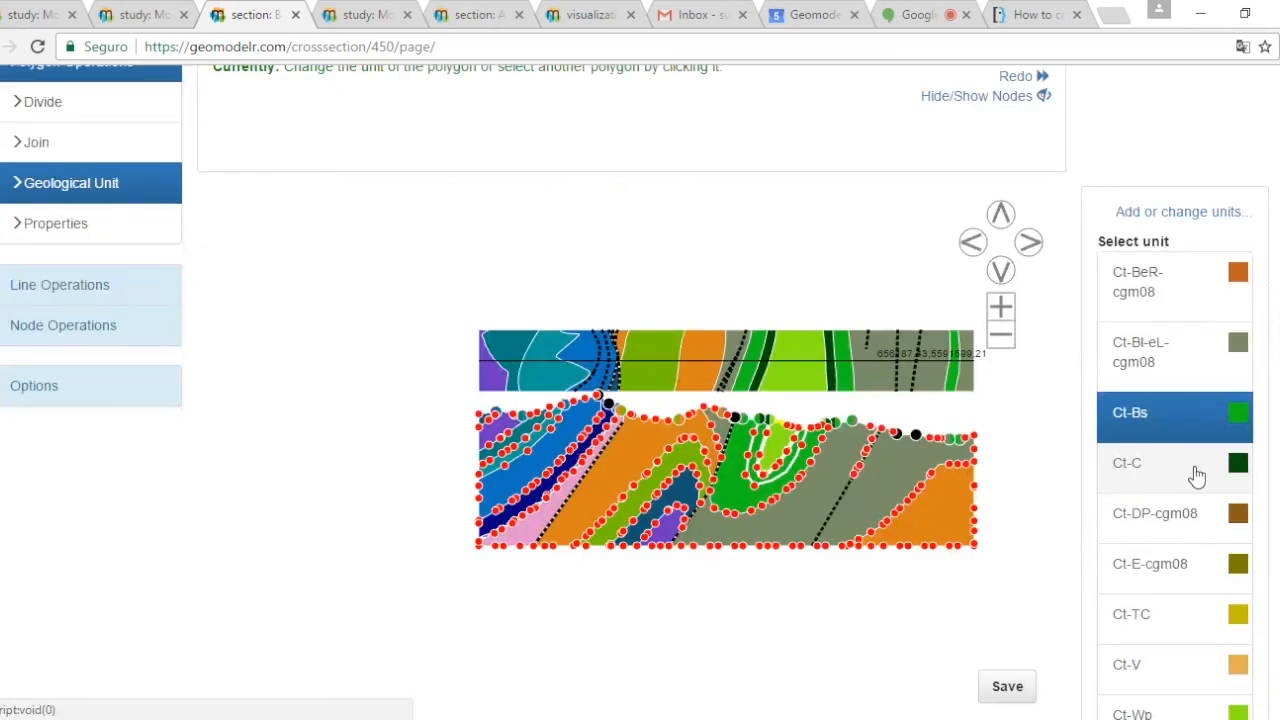
click(1193, 467)
scroll(1040, 535, down, 1)
scroll(1025, 590, down, 1)
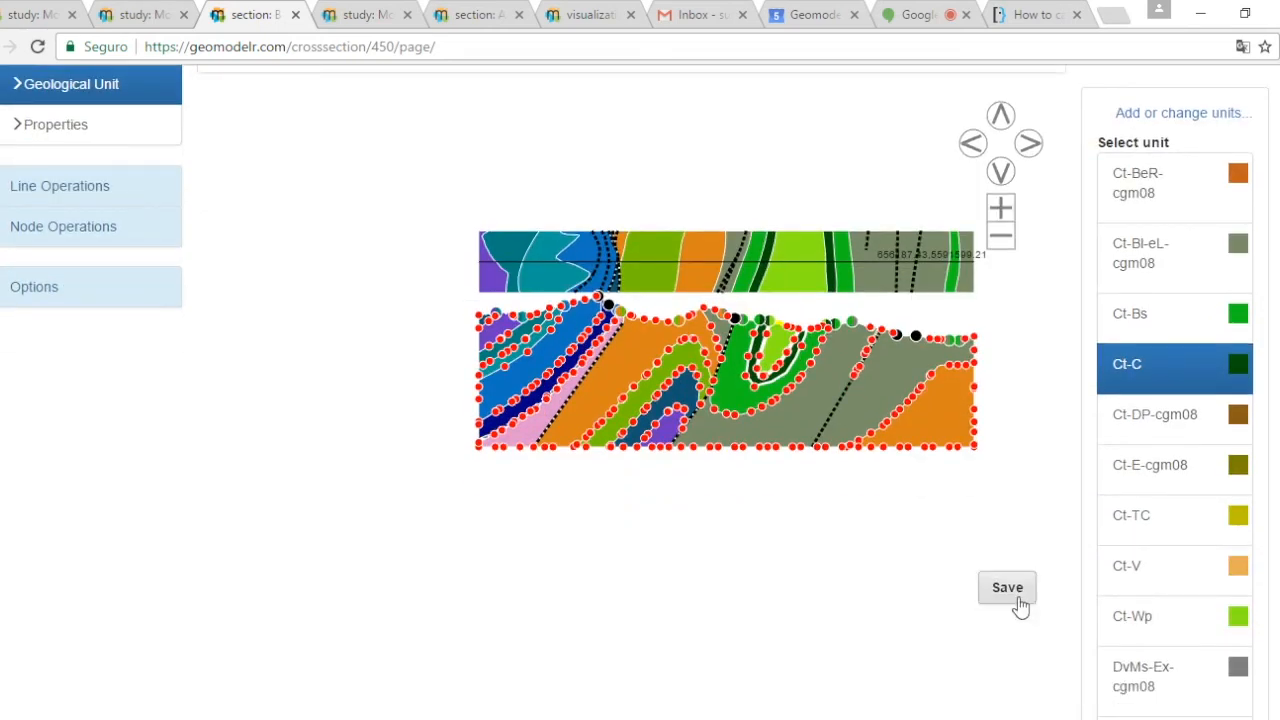
scroll(1066, 514, up, 3)
scroll(1067, 512, down, 1)
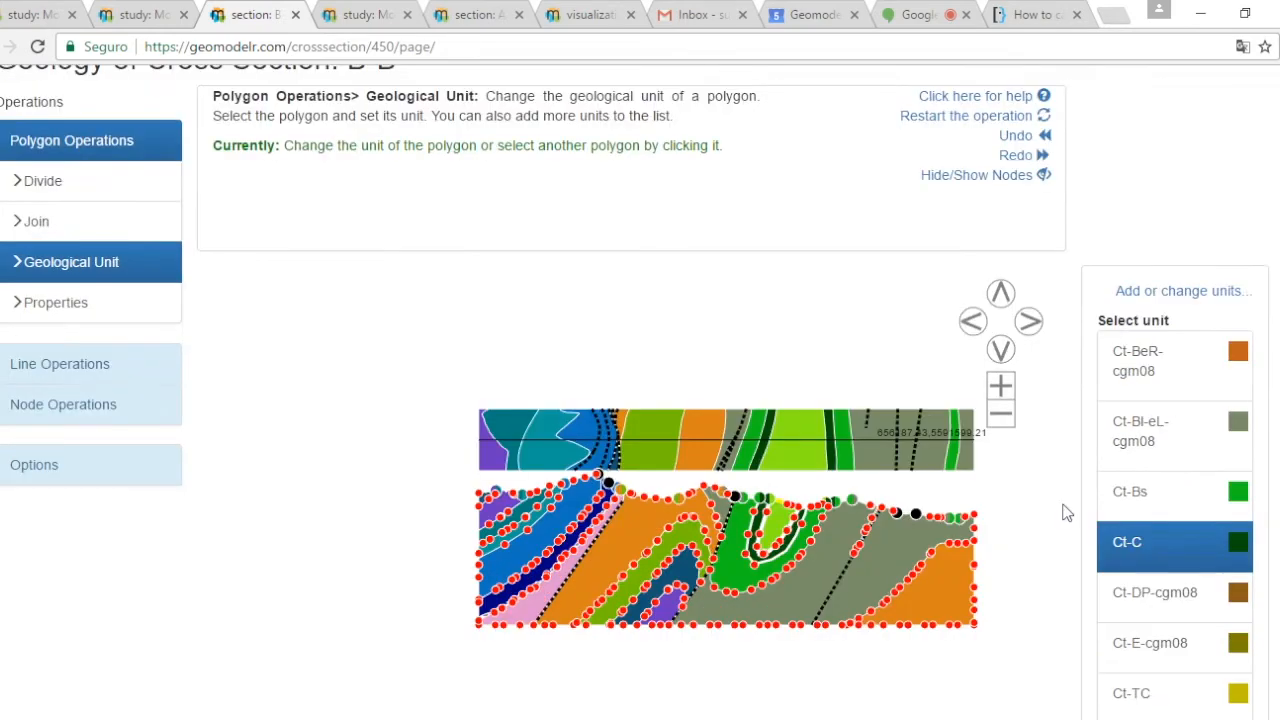
scroll(1064, 514, down, 4)
scroll(1064, 514, up, 2)
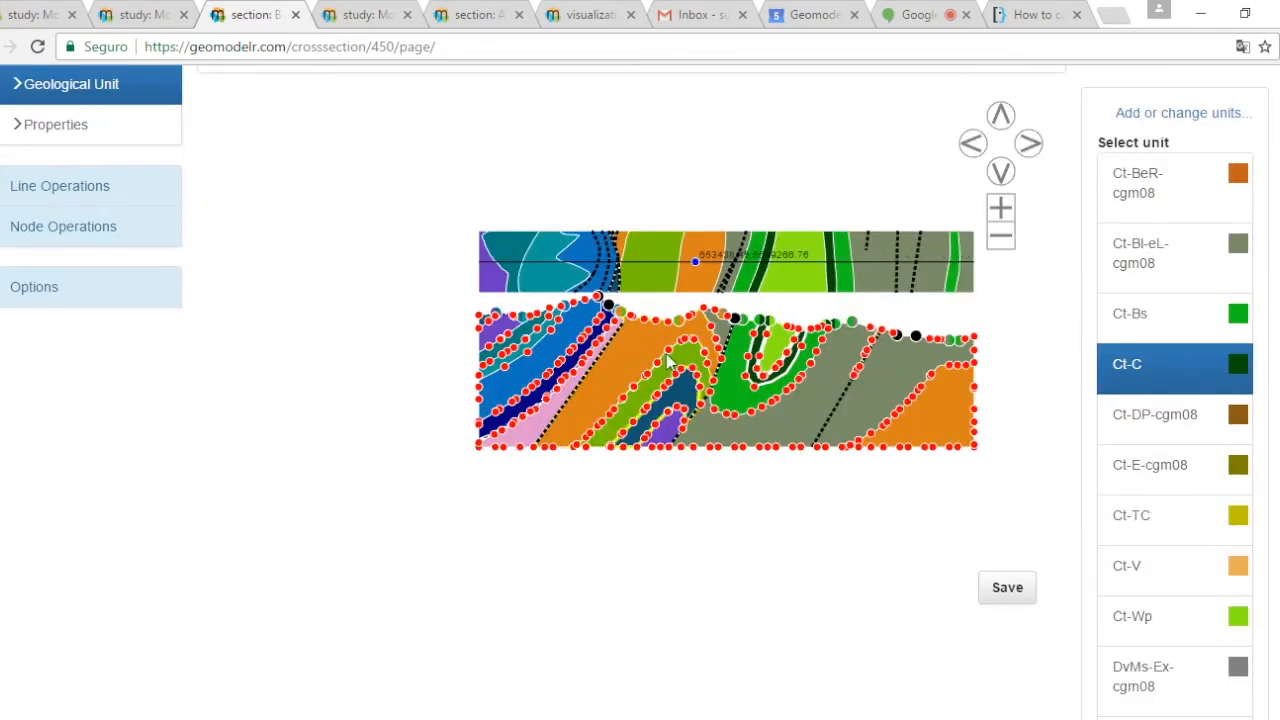
scroll(1051, 451, up, 3)
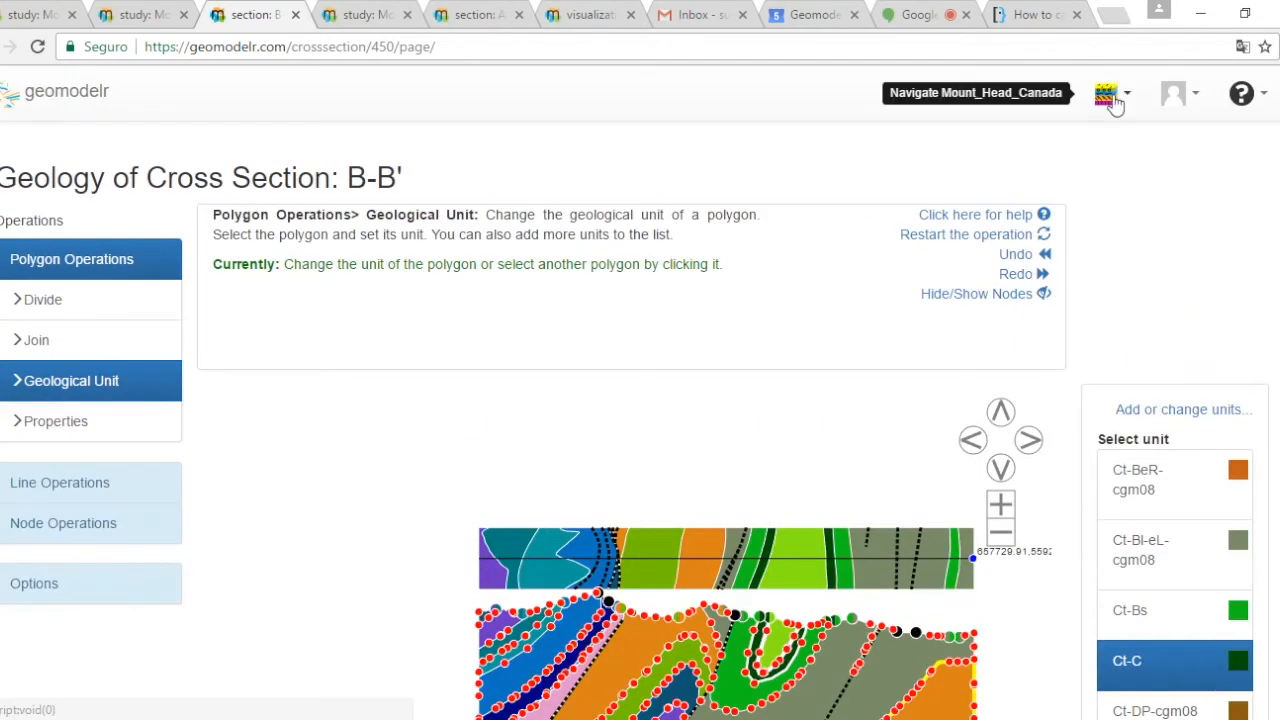
- Return from the B-B' section to the Mount_Head_Canada study page and close the surplus model tabs
click(1113, 100)
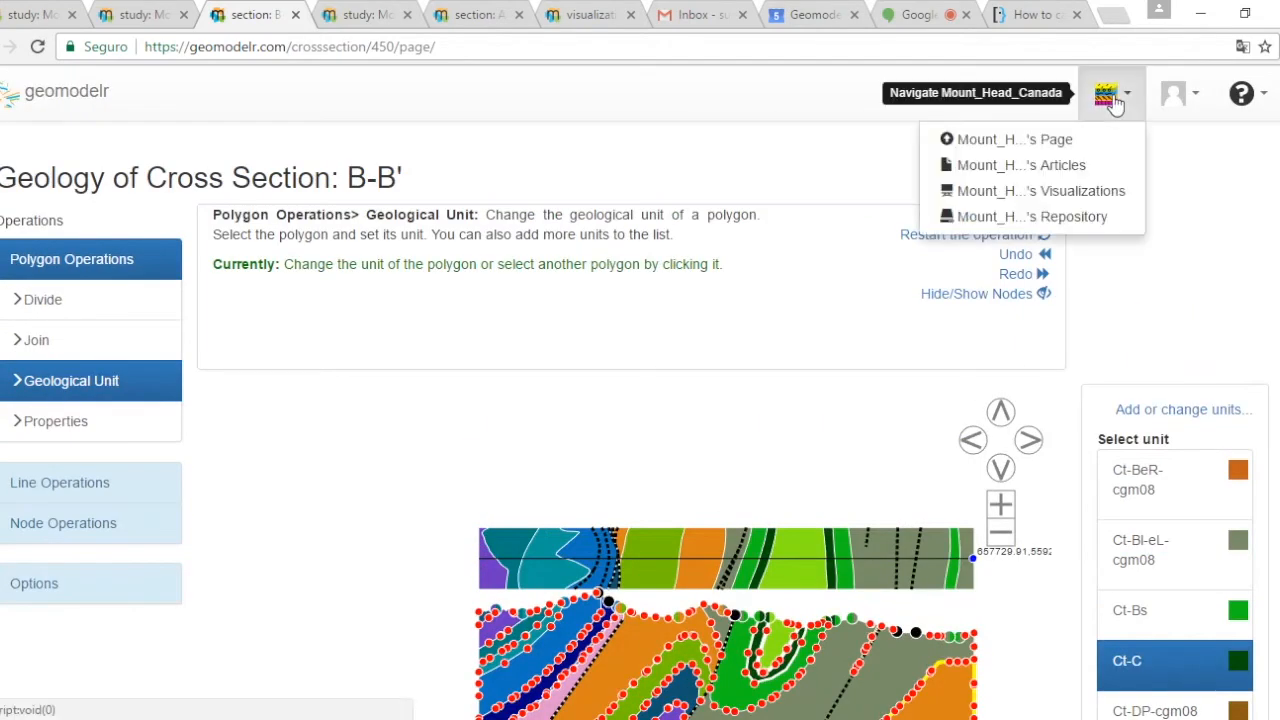
click(1003, 145)
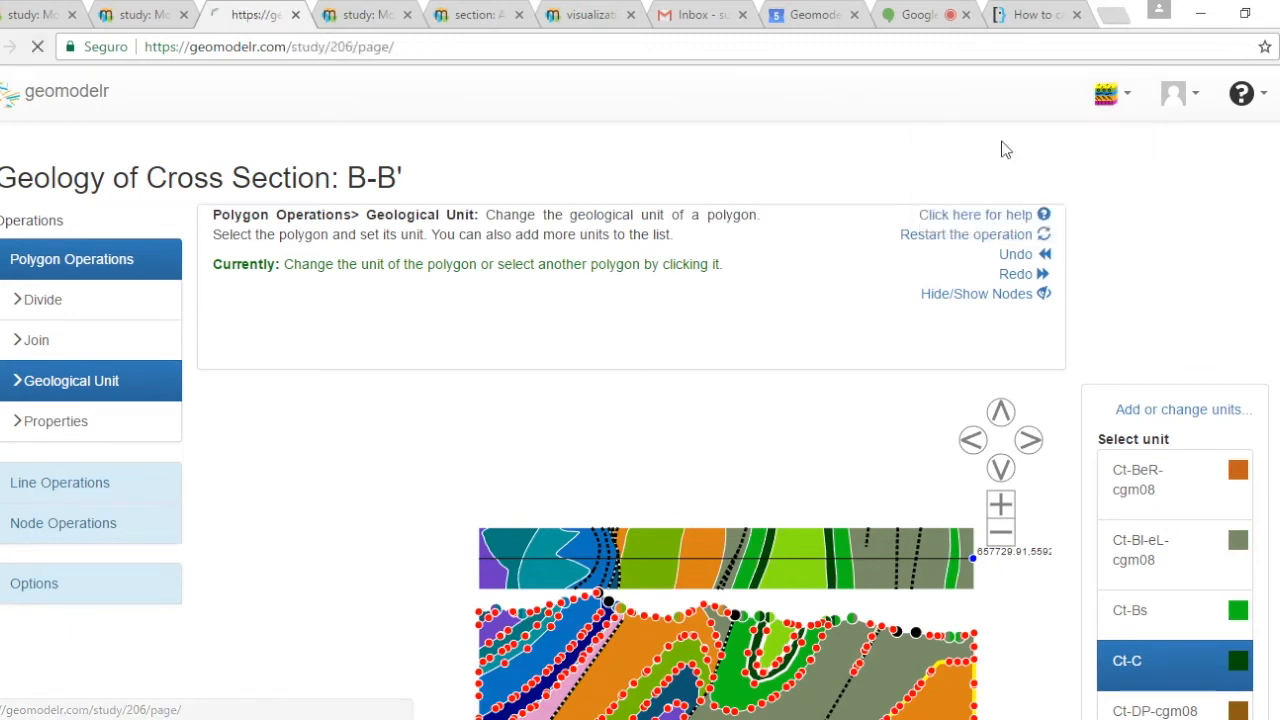
click(408, 15)
click(408, 15)
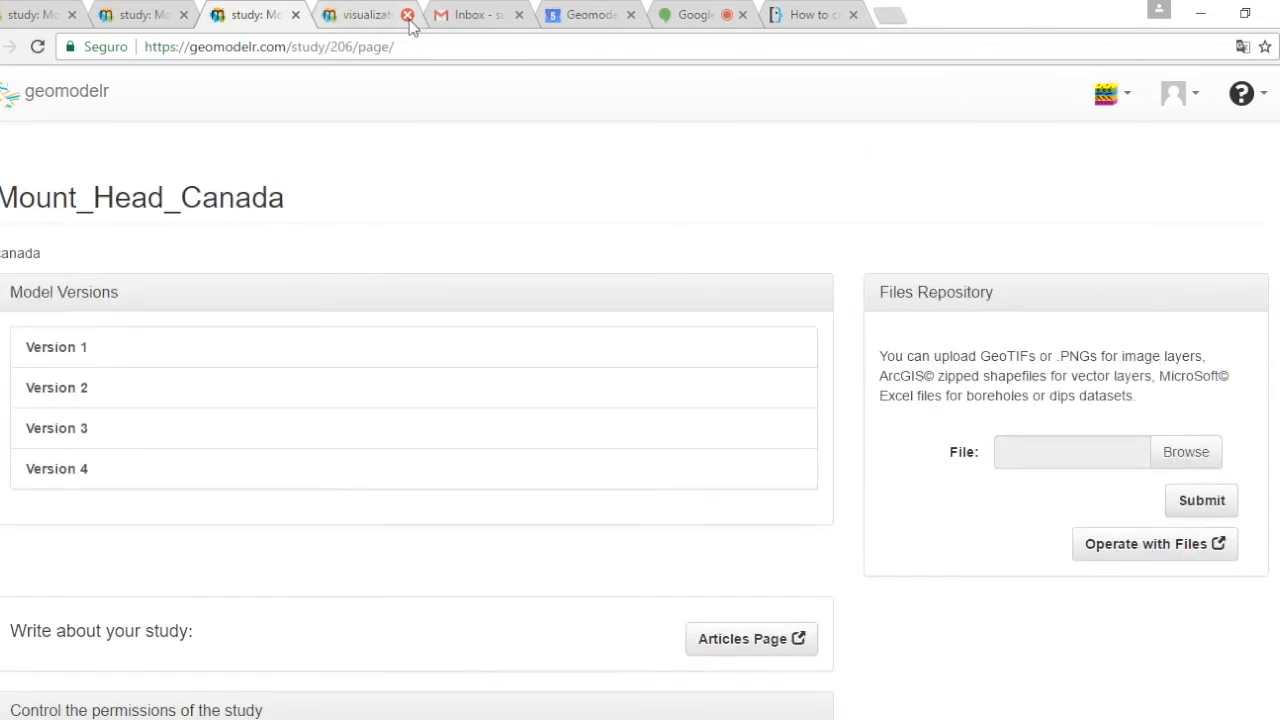
click(408, 15)
- Delete the current Mount_Head_Canada model and load a previously saved model version in its place
scroll(877, 349, down, 8)
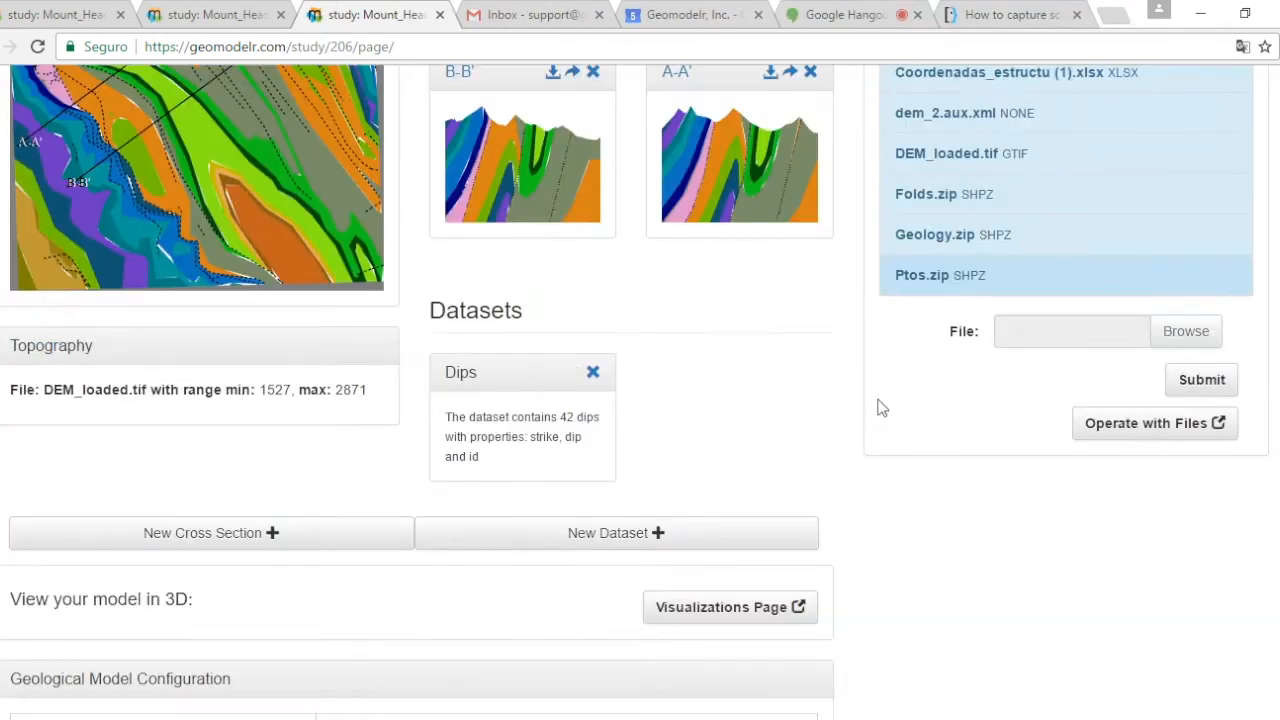
scroll(860, 450, down, 1)
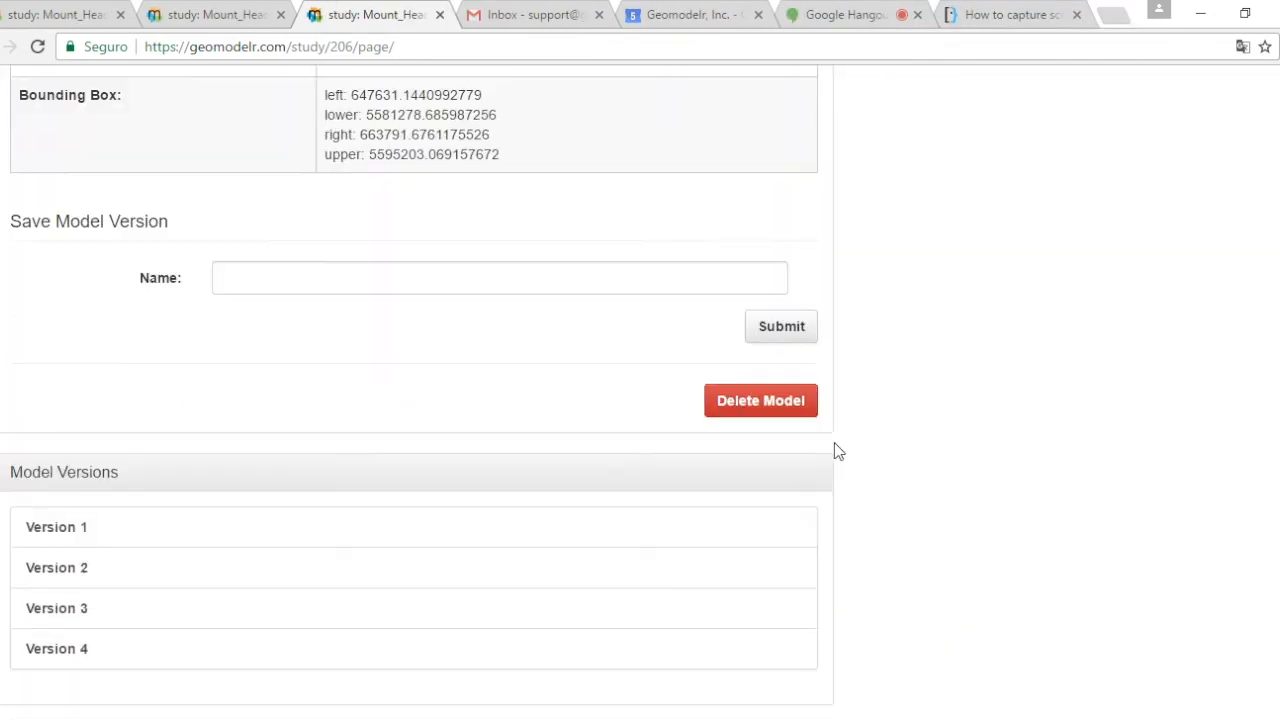
click(782, 402)
click(794, 372)
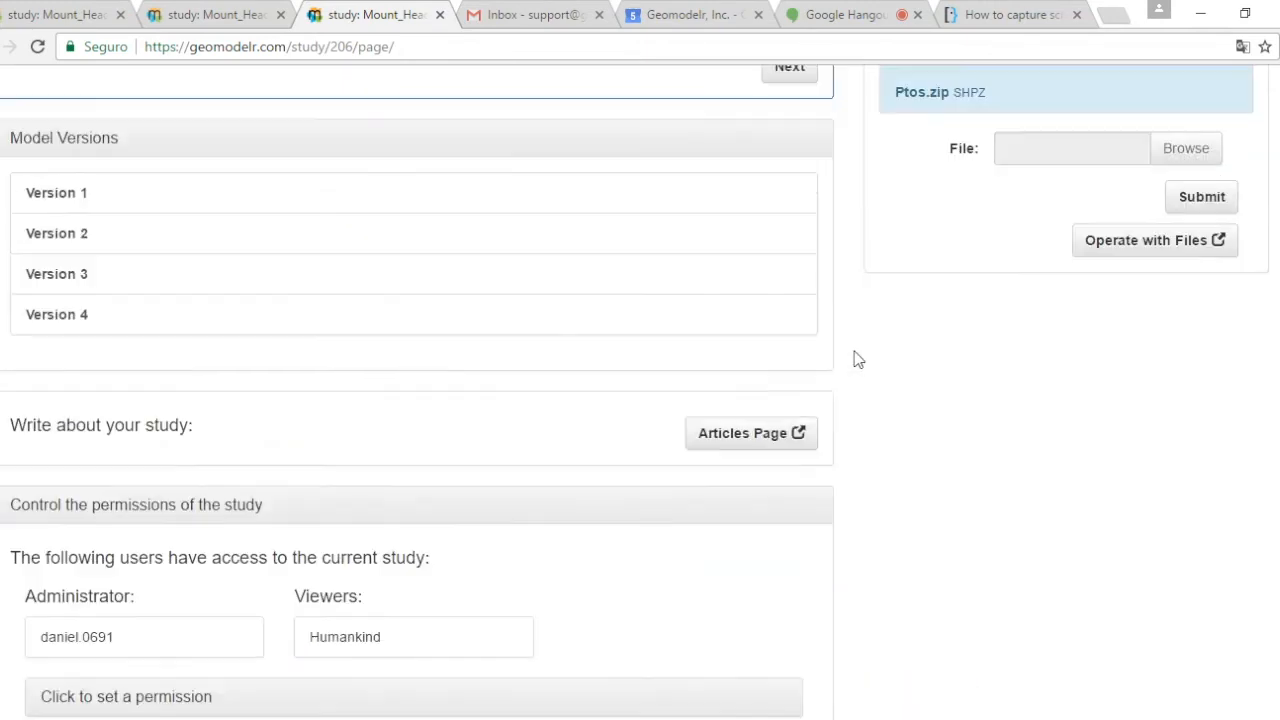
scroll(857, 360, down, 1)
click(400, 175)
click(707, 375)
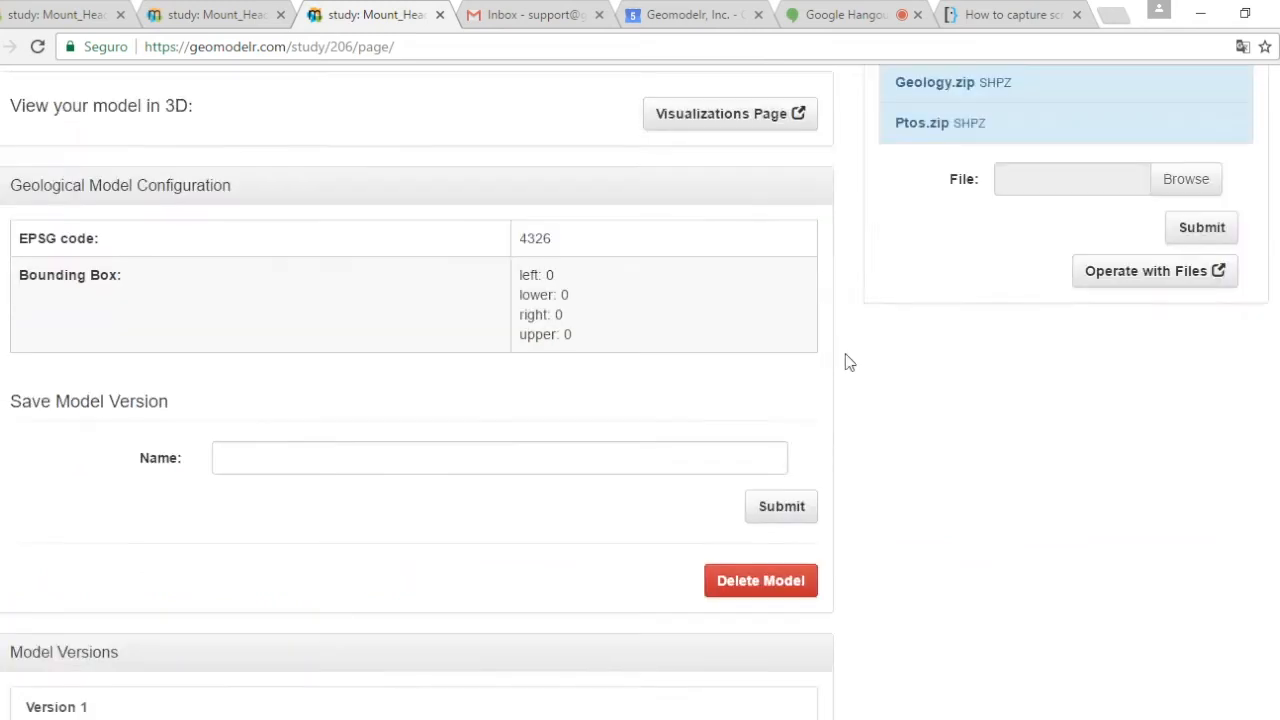
- Examine the loaded version's geological map, cross sections, topography and datasets on the study page
scroll(848, 362, up, 5)
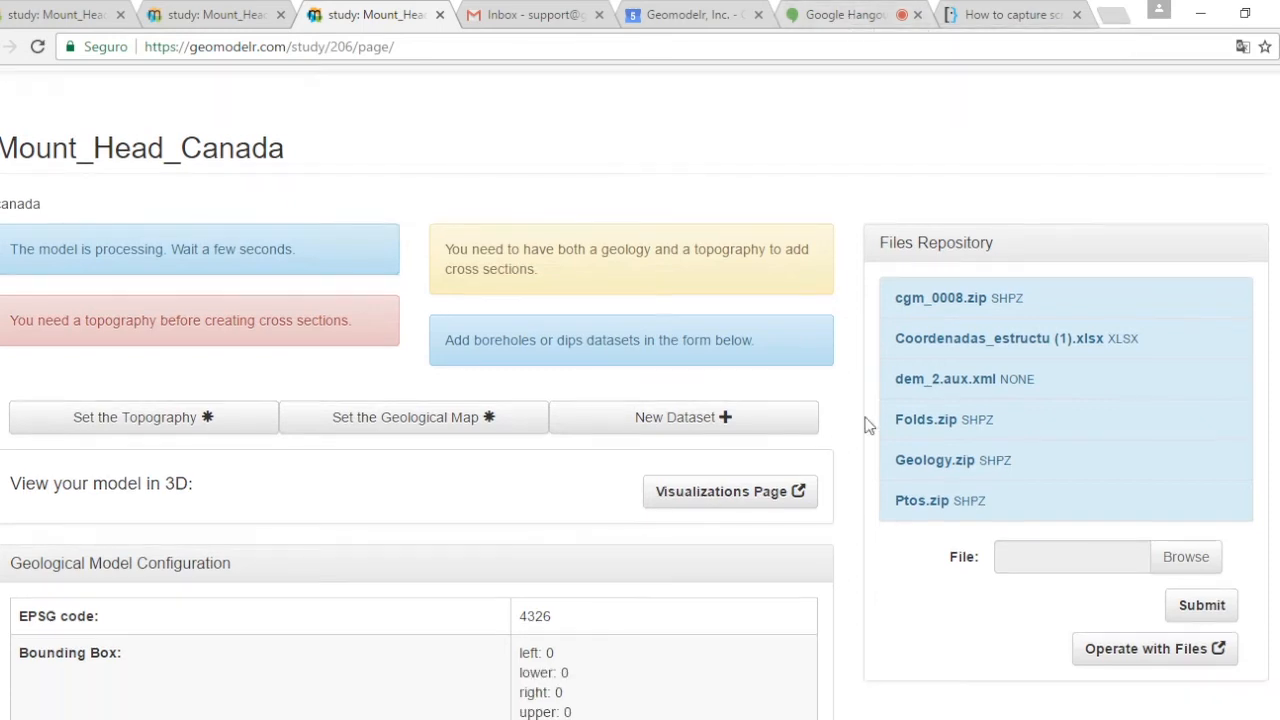
scroll(855, 428, down, 2)
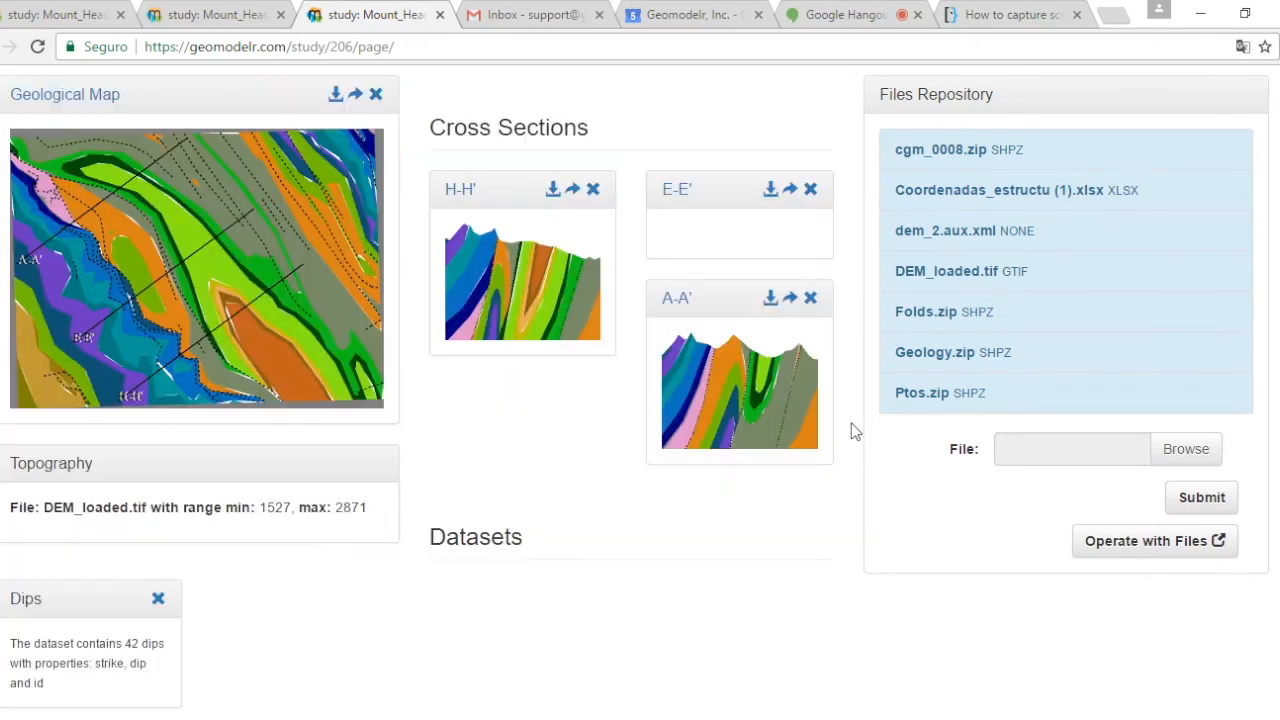
scroll(854, 441, down, 4)
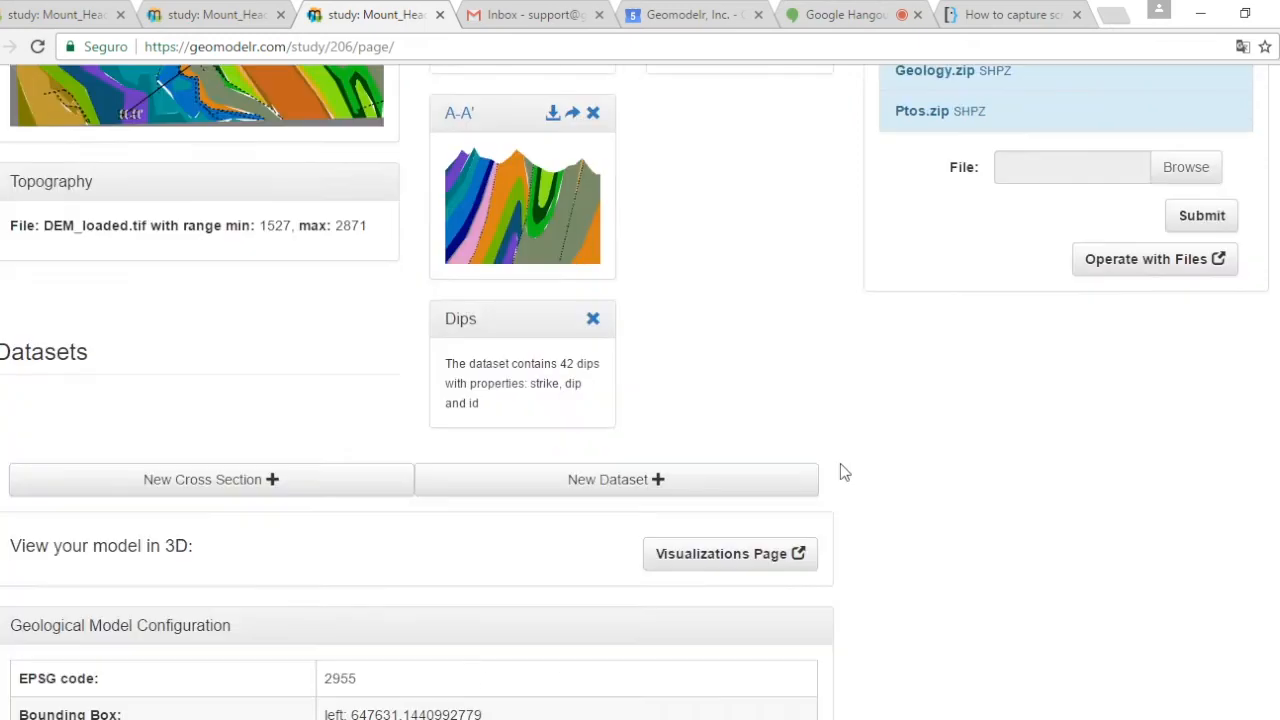
scroll(874, 463, up, 5)
scroll(874, 463, down, 1)
scroll(848, 496, down, 1)
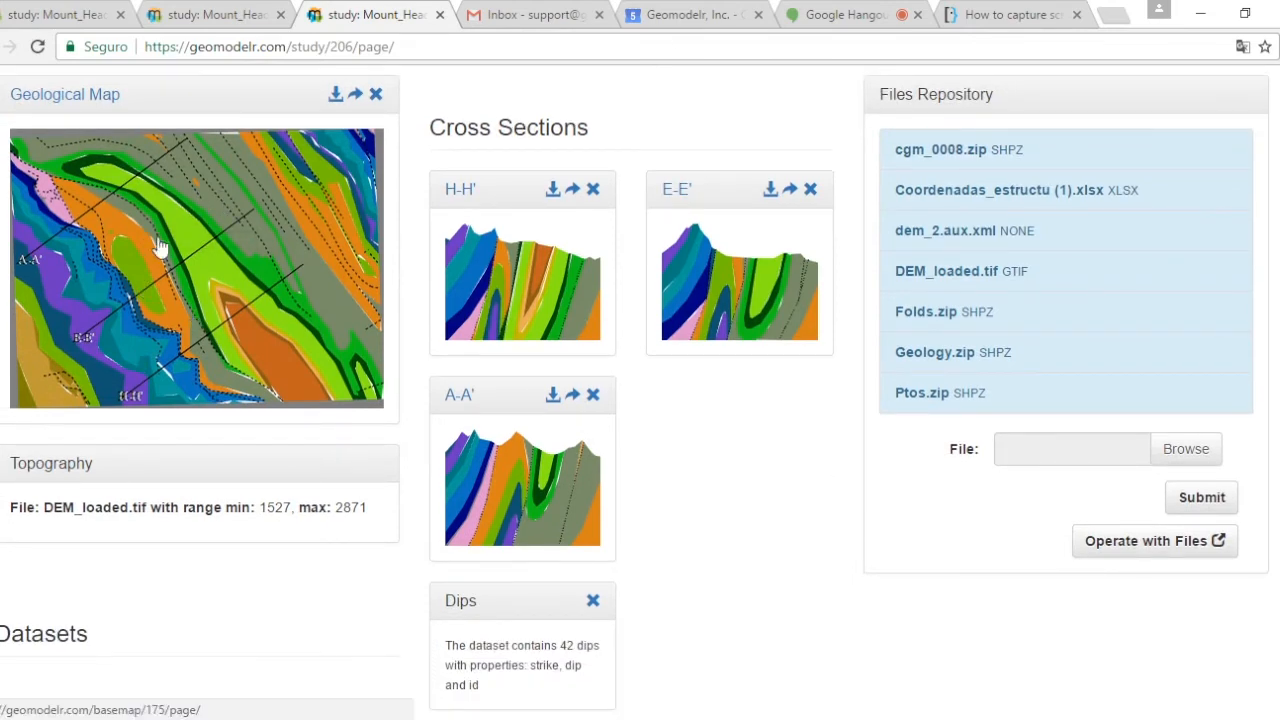
scroll(860, 437, down, 1)
scroll(620, 342, down, 4)
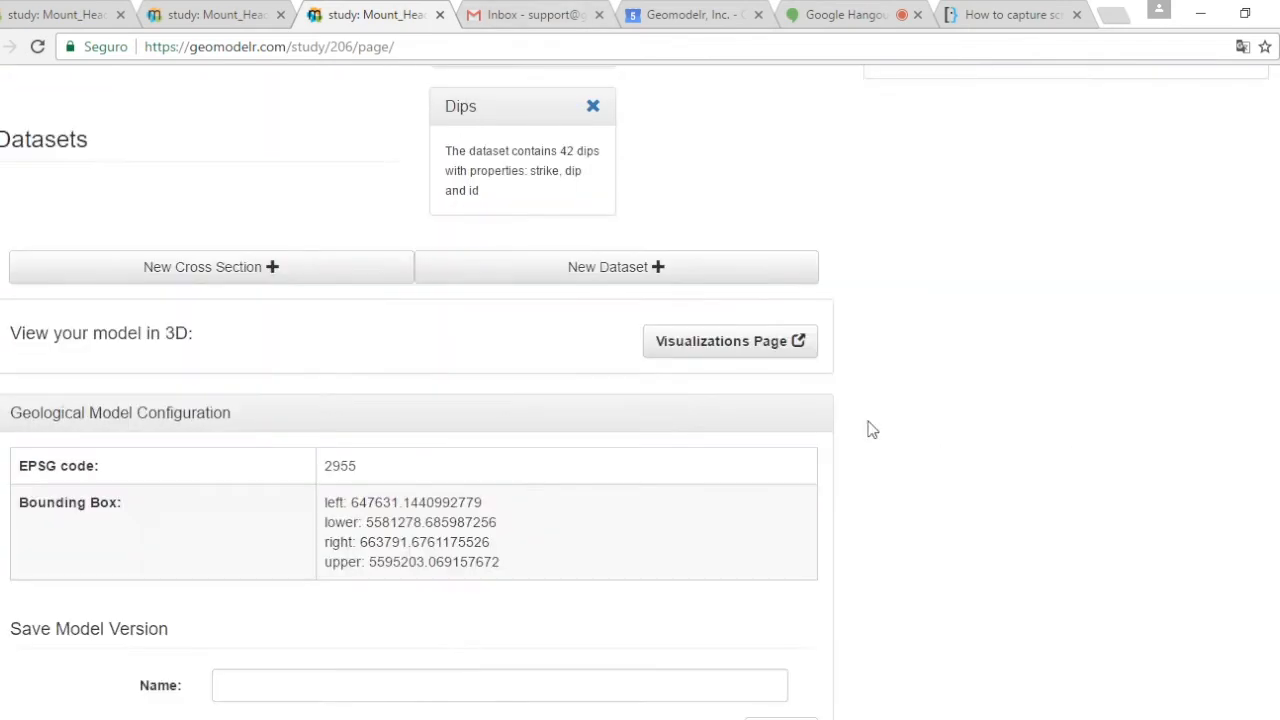
- Open the model's 3D visualization in a separate tab and examine the cross sections against the map from several angles
right_click(713, 347)
click(773, 363)
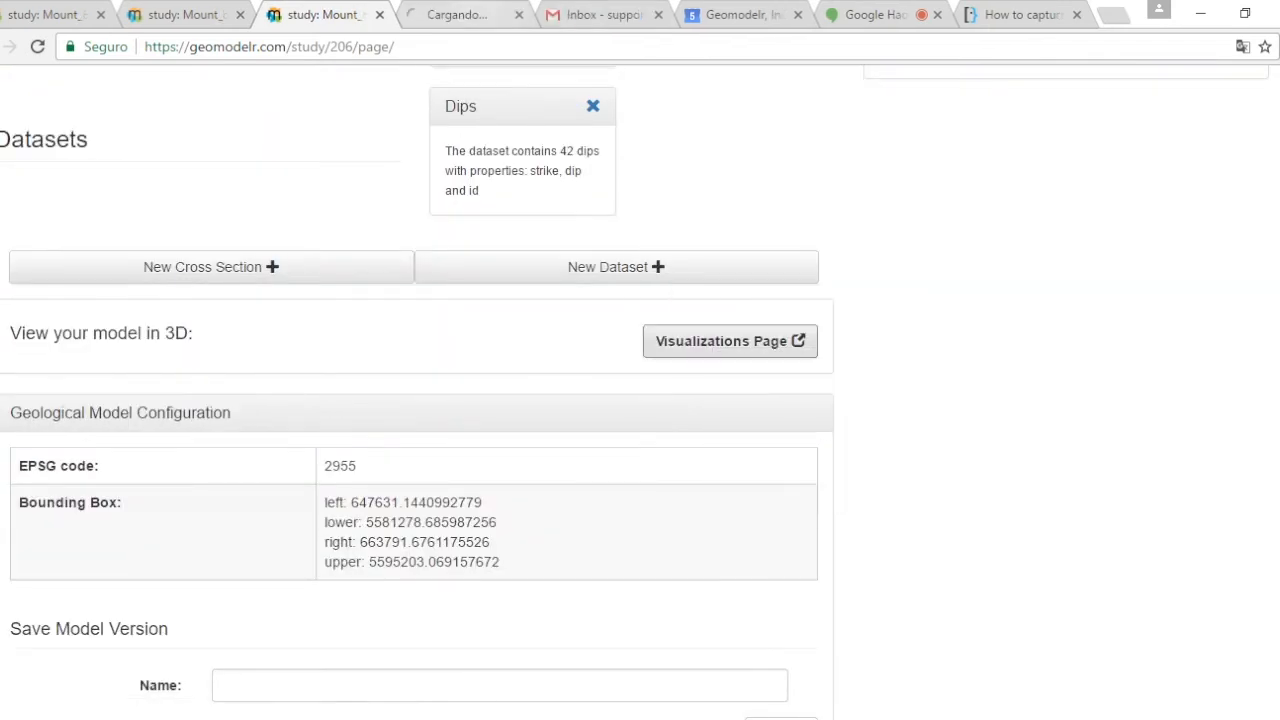
click(425, 13)
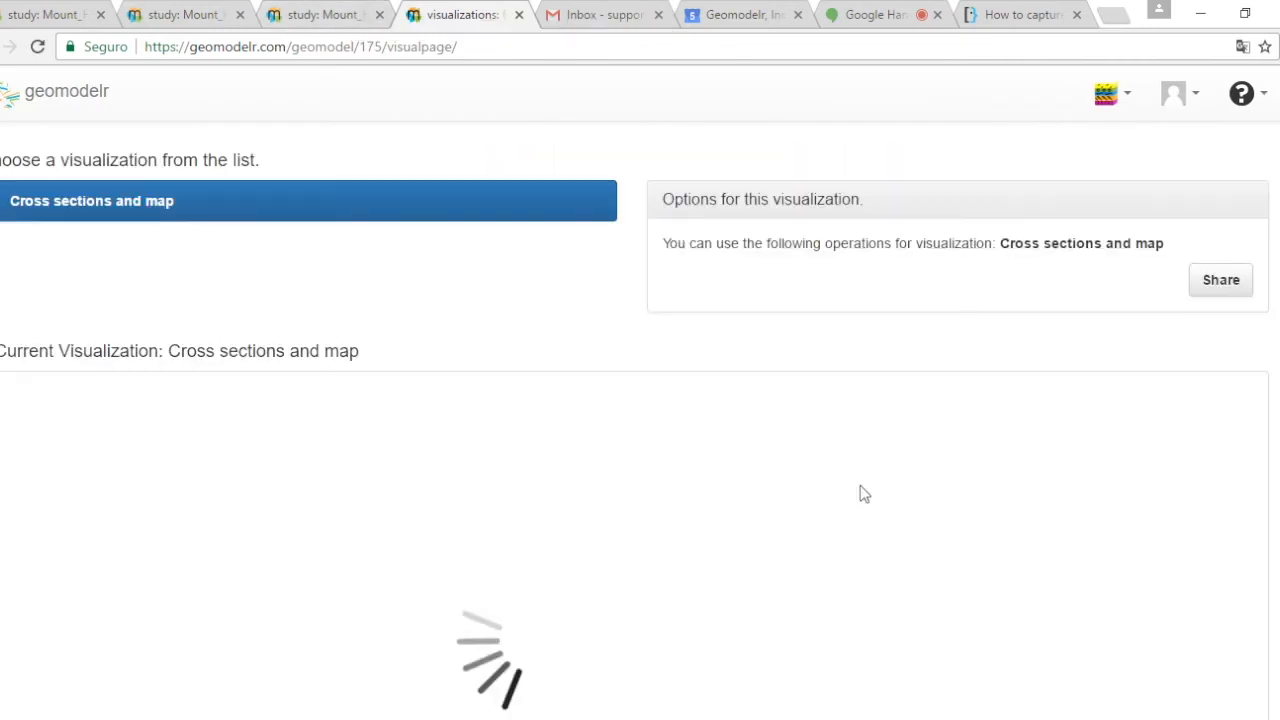
scroll(860, 488, down, 1)
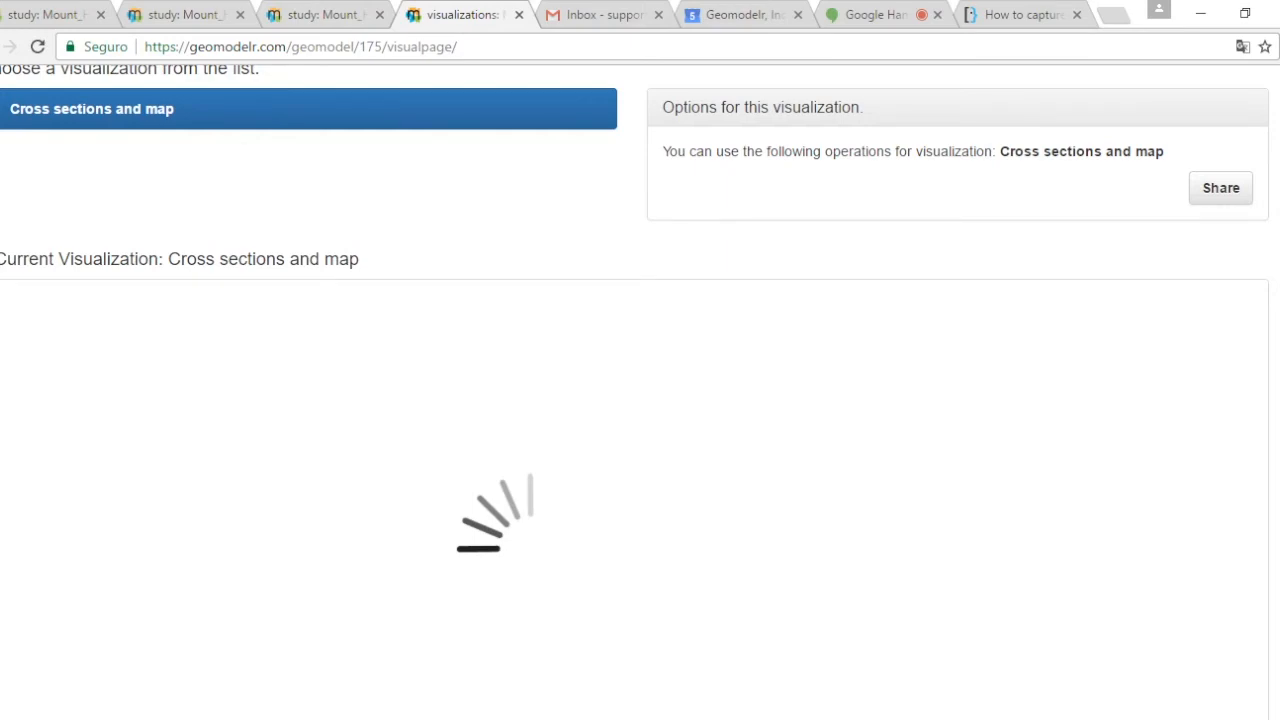
scroll(536, 394, down, 2)
drag(536, 394, 894, 346)
scroll(713, 420, up, 4)
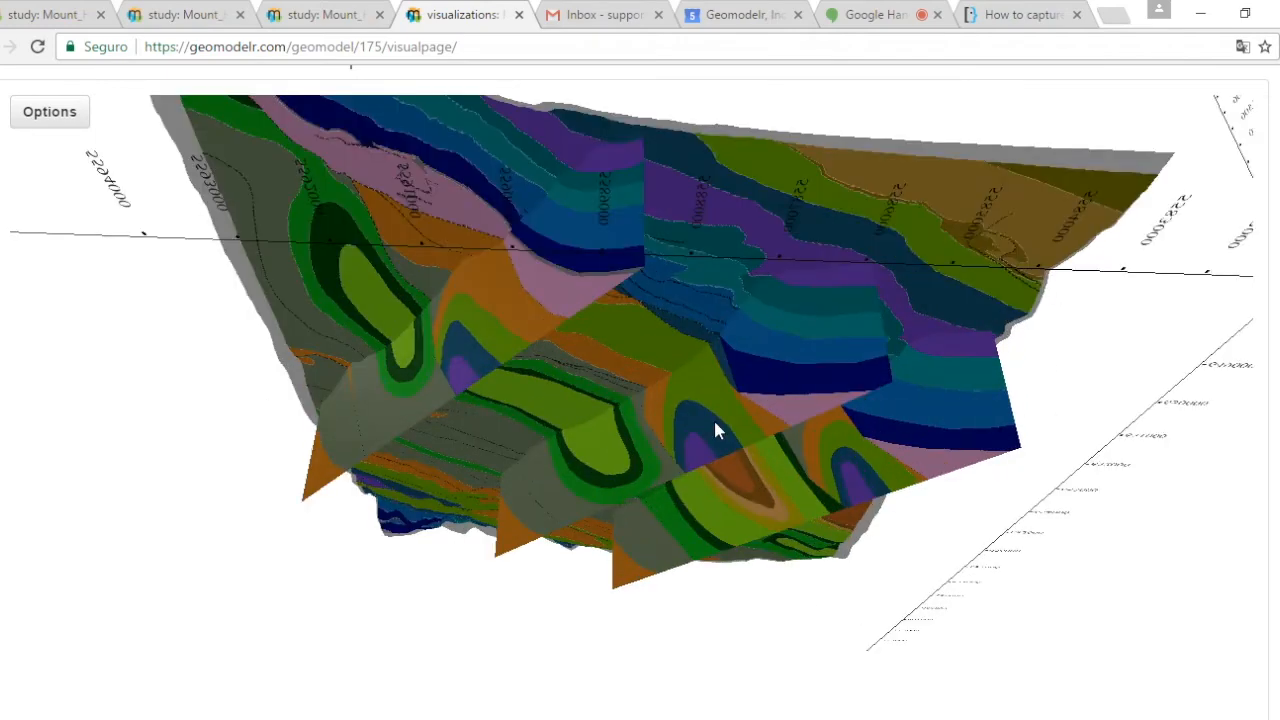
drag(713, 420, 683, 450)
scroll(835, 450, up, 4)
drag(835, 453, 600, 400)
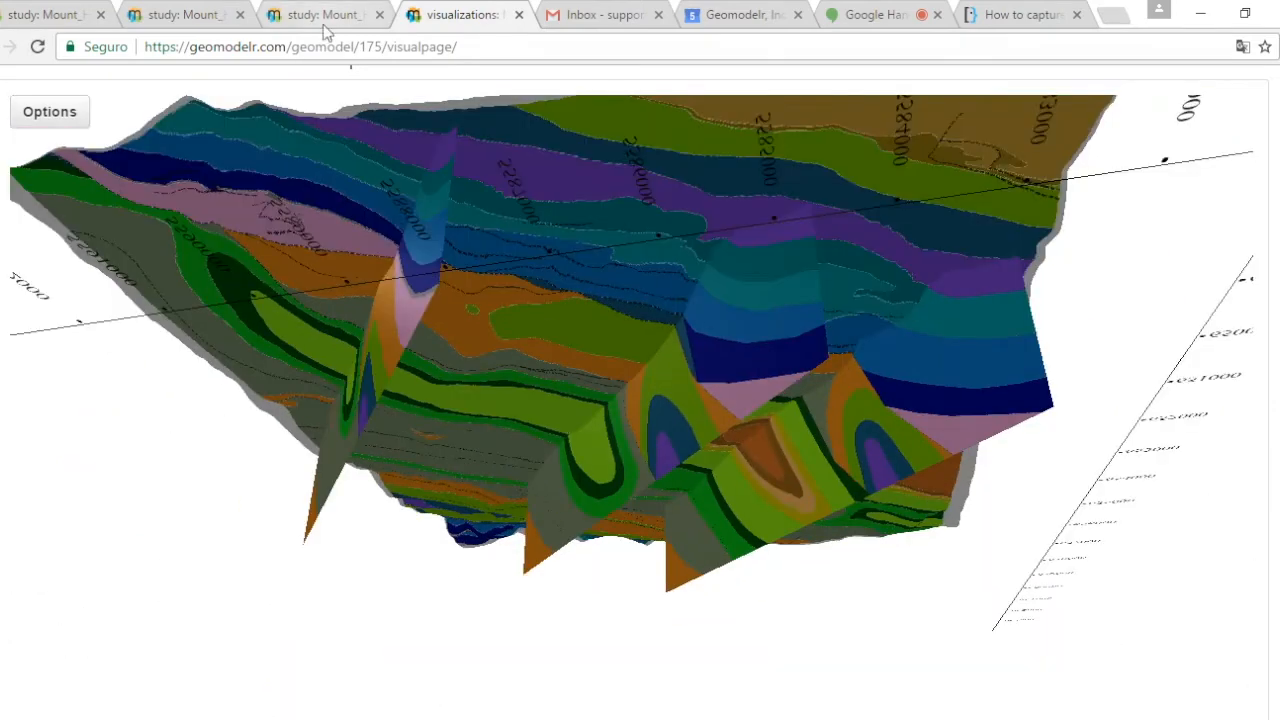
- Start a new cross section on the Mount_Head_Canada study page and name it C-C'
click(320, 22)
click(180, 15)
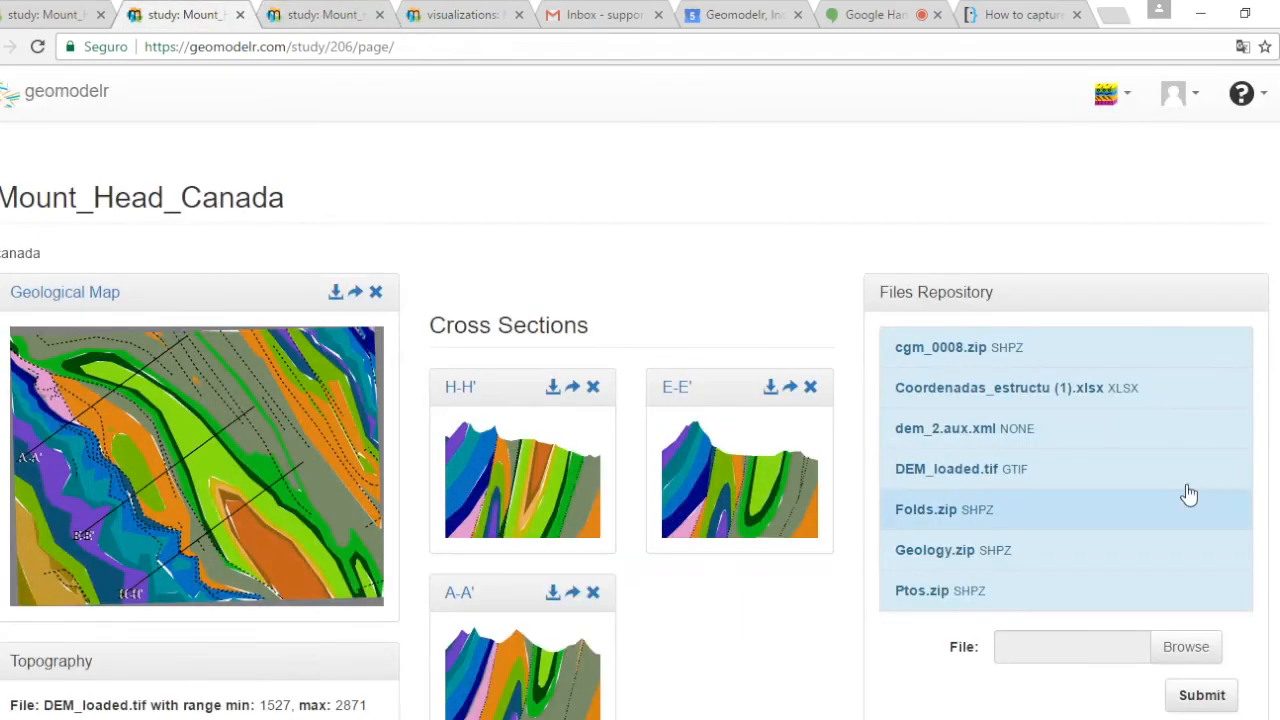
scroll(847, 490, down, 5)
scroll(700, 475, down, 2)
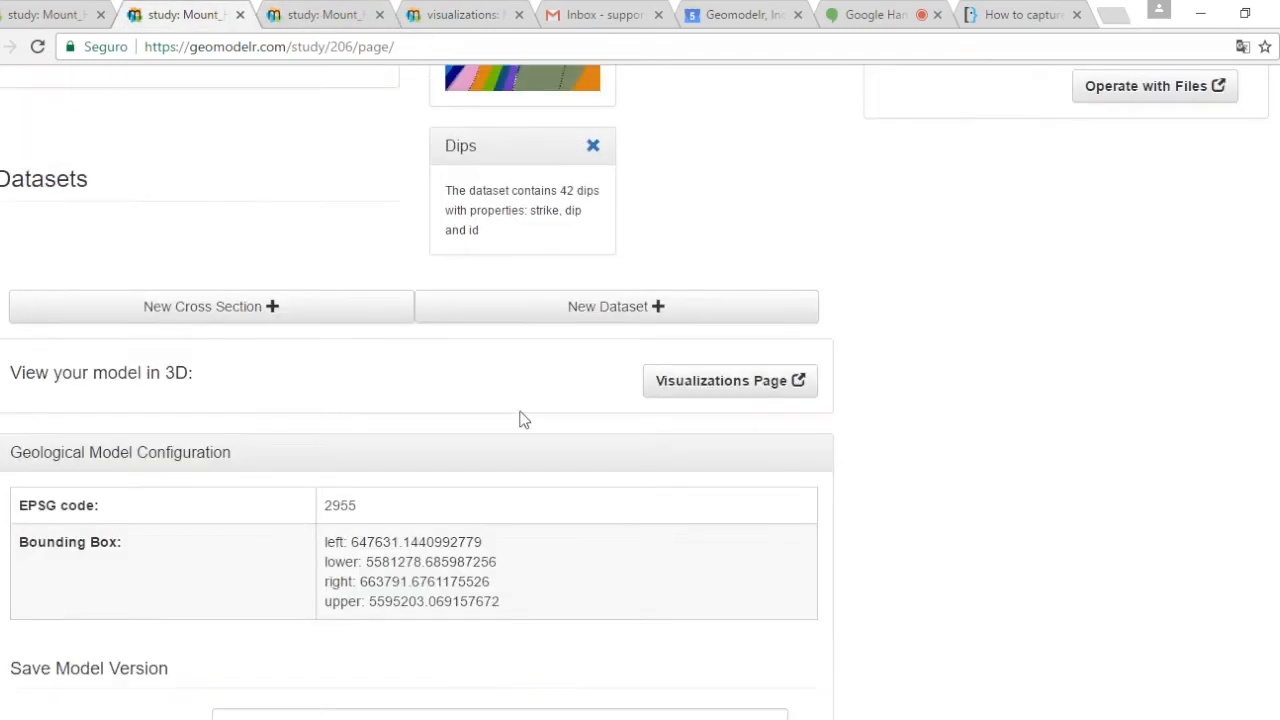
click(125, 280)
scroll(1034, 460, down, 1)
click(601, 300)
scroll(952, 492, up, 5)
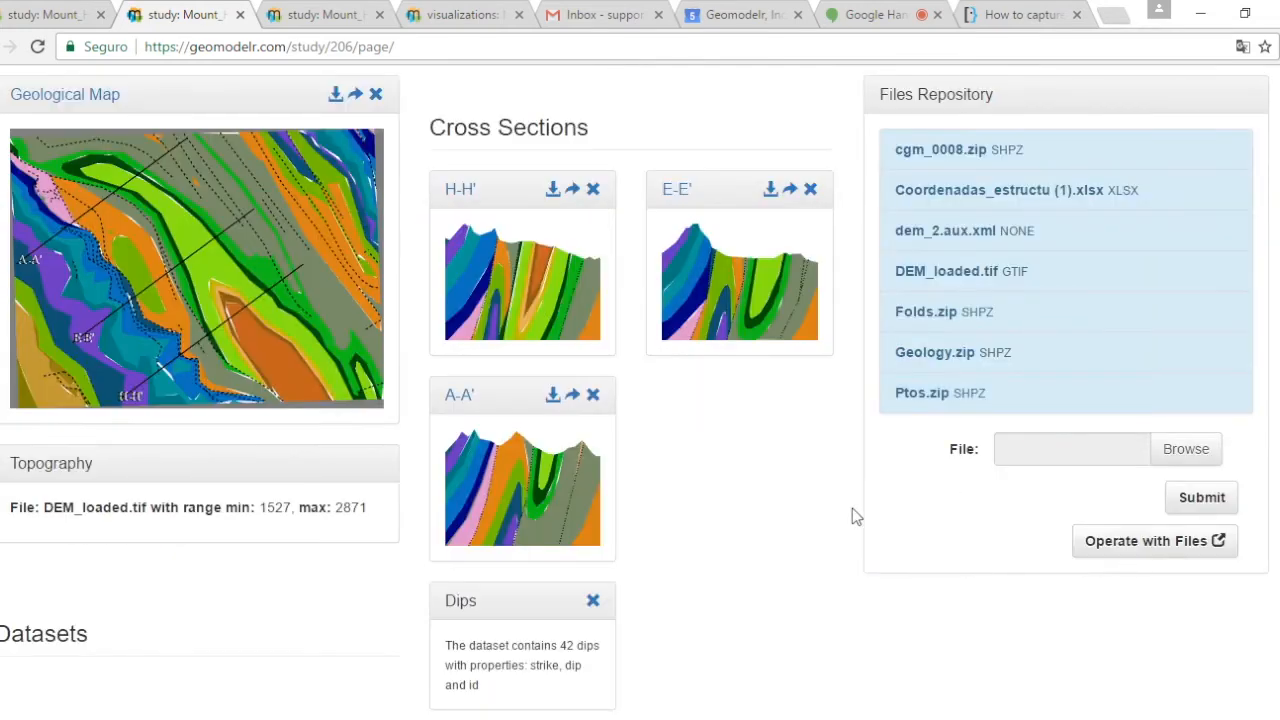
scroll(856, 508, down, 3)
scroll(856, 508, up, 1)
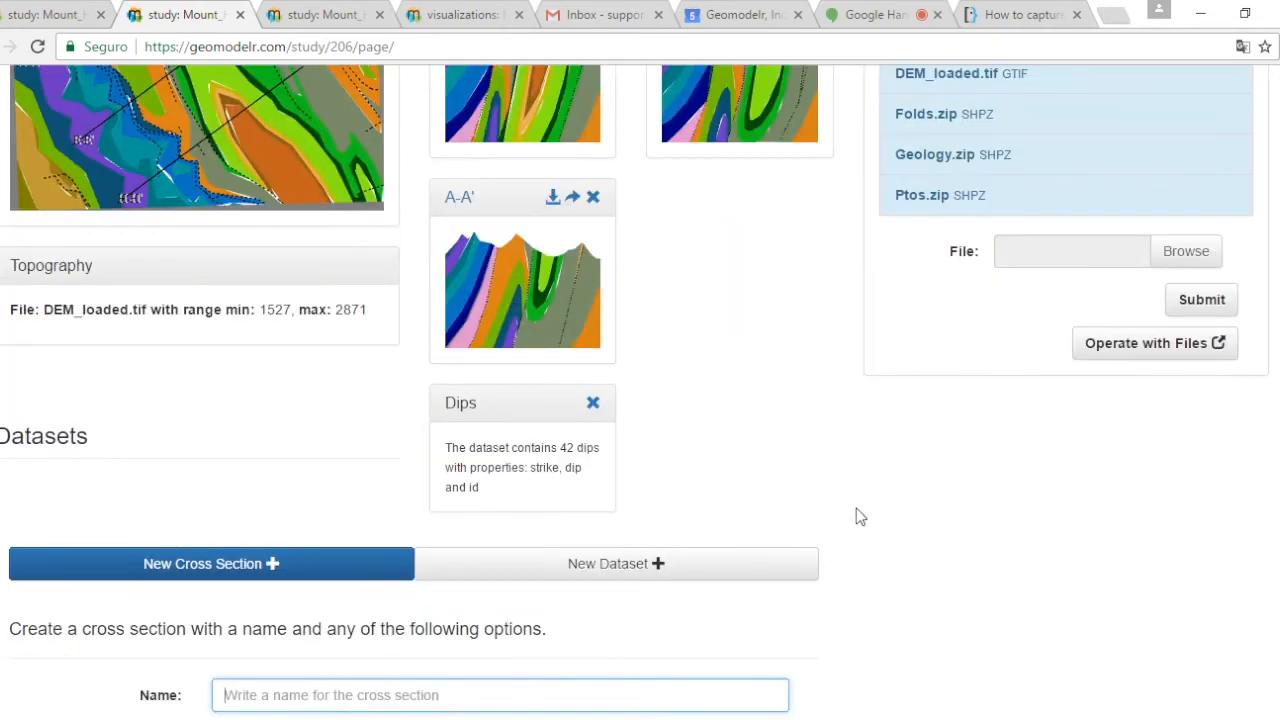
text(C-C)
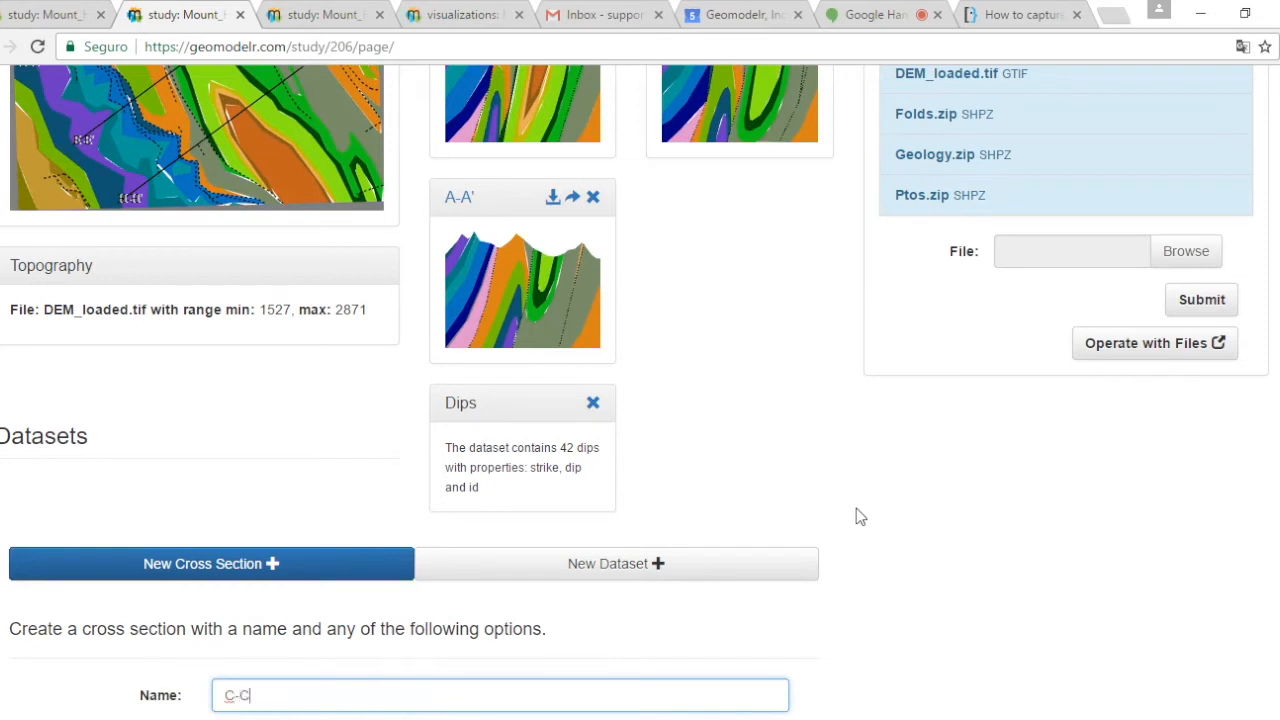
text(')
key(Return)
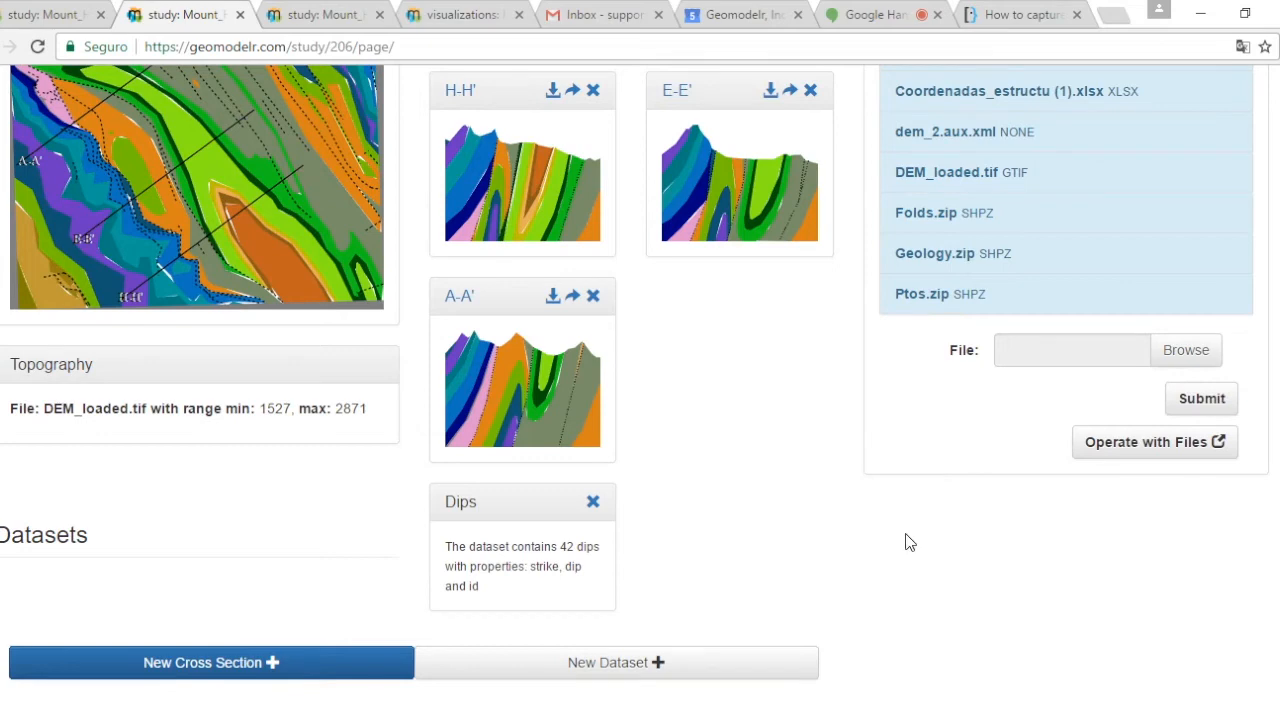
- Add an empty or interpolated section with its surface line between E-E' and H-H', from about (651299, 5583179) to (659235, 5589911)
scroll(880, 500, down, 3)
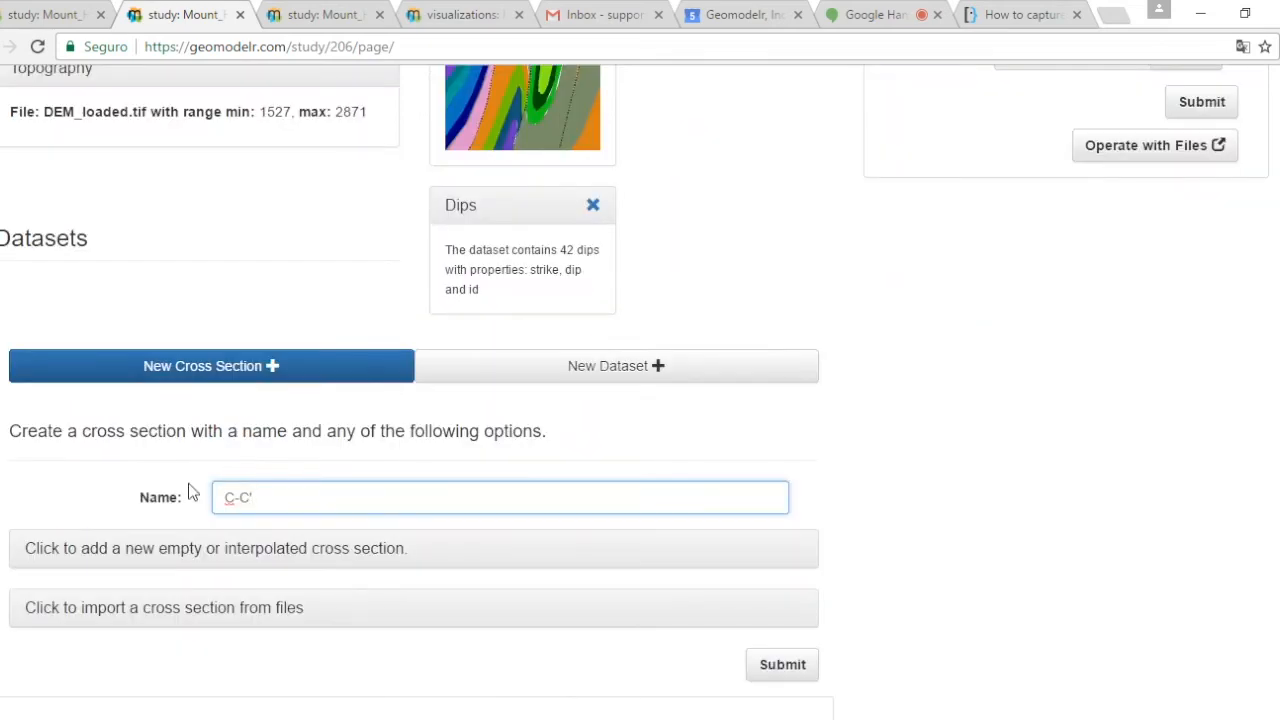
click(211, 566)
scroll(1045, 535, down, 1)
scroll(1045, 535, down, 2)
click(304, 357)
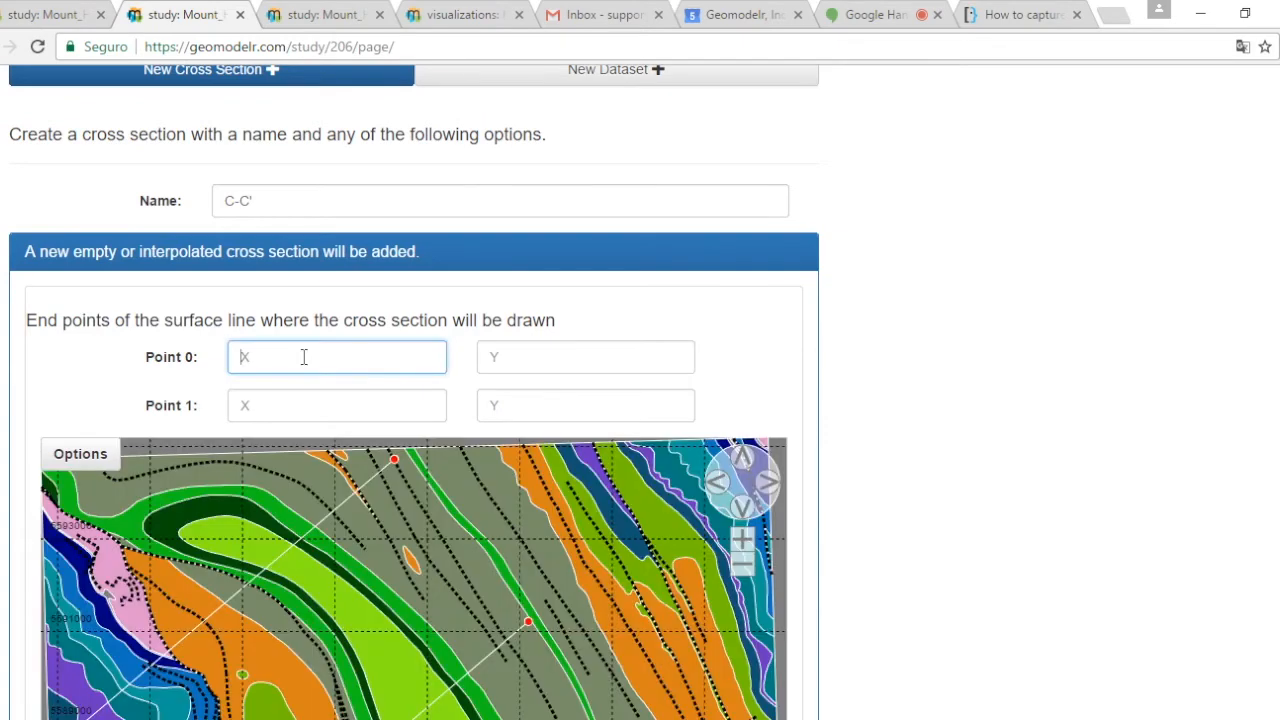
text(C)
key(BackSpace)
scroll(1149, 314, down, 3)
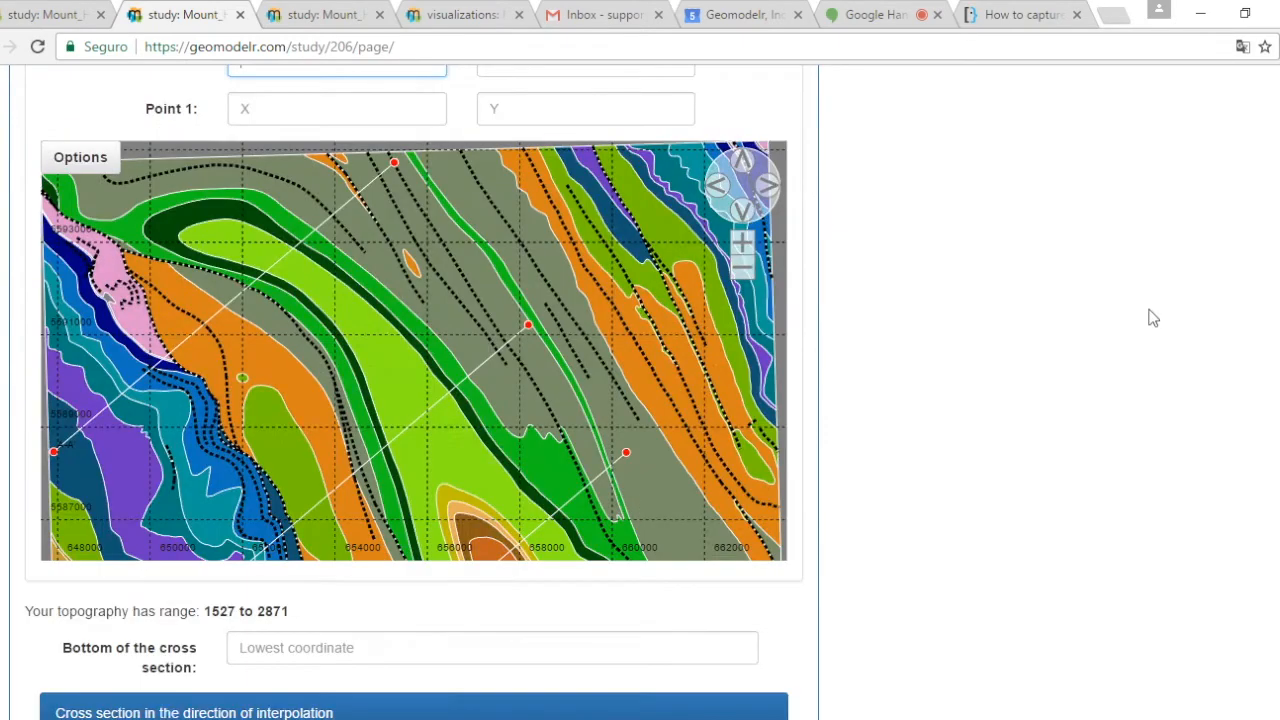
click(742, 265)
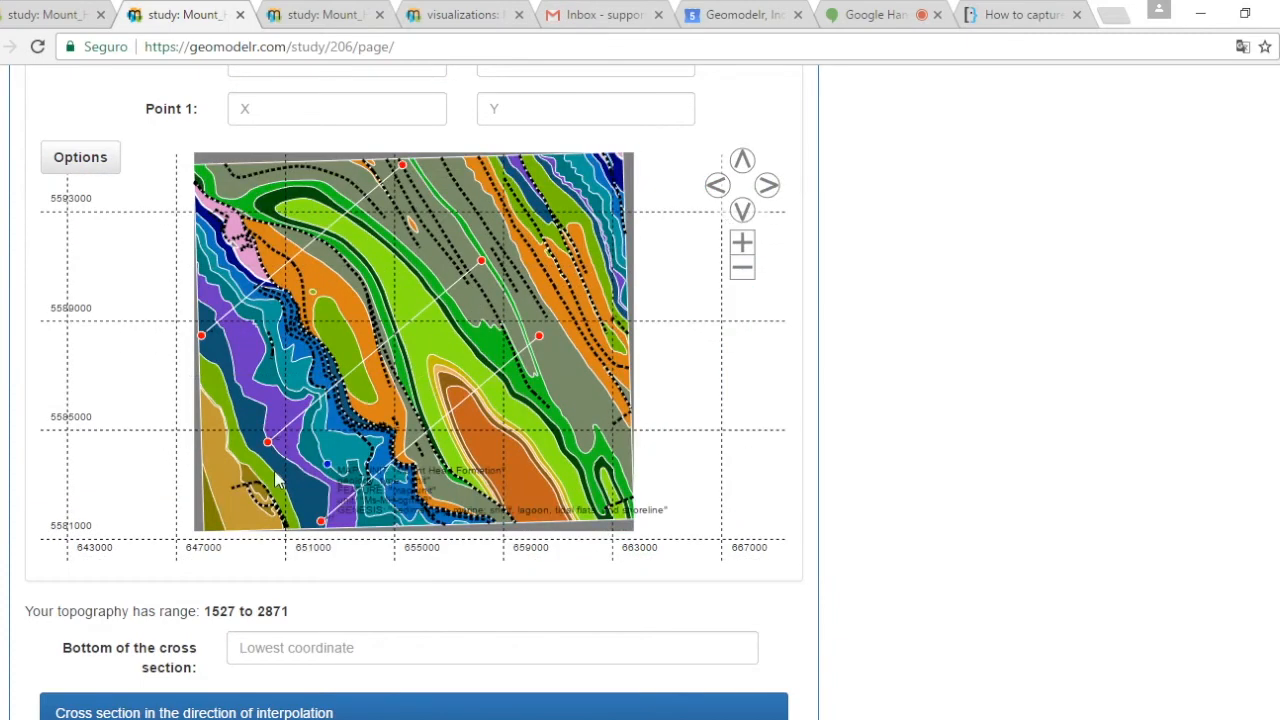
click(294, 480)
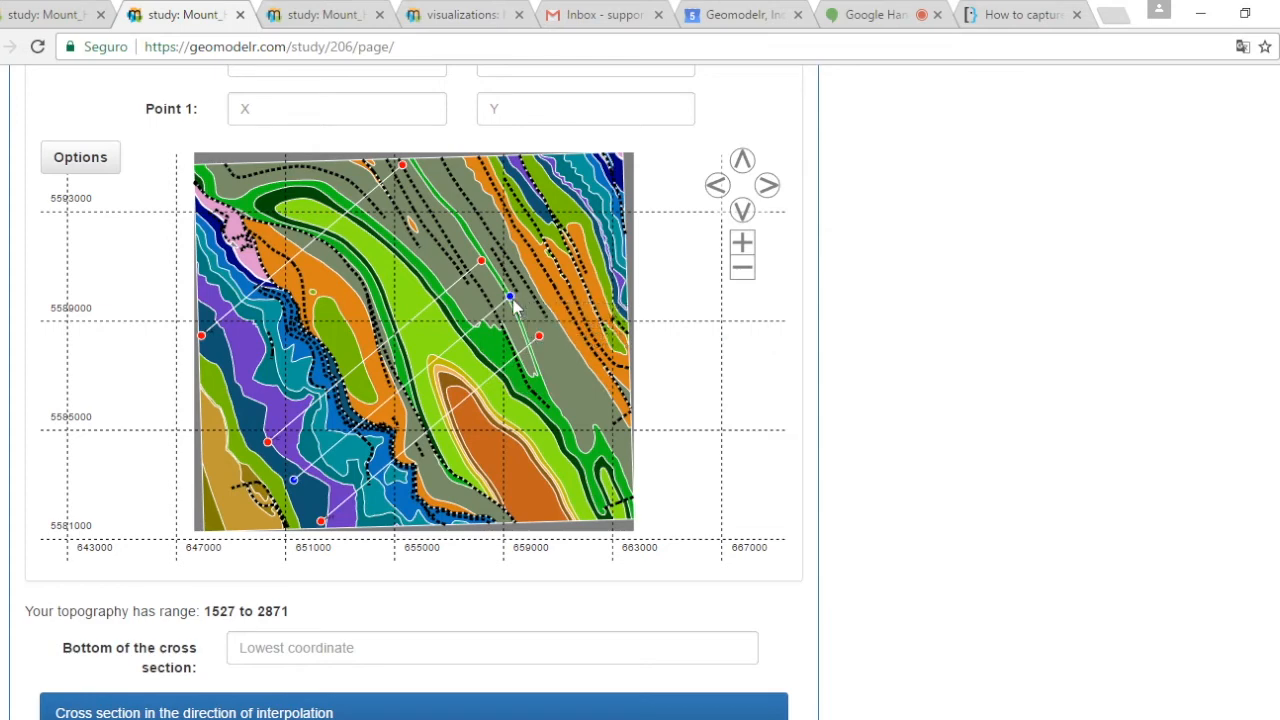
click(515, 297)
scroll(1008, 436, up, 3)
- Set the section's bottom to -500 and interpolate its geology, with the source cross sections selected automatically
scroll(1008, 436, down, 5)
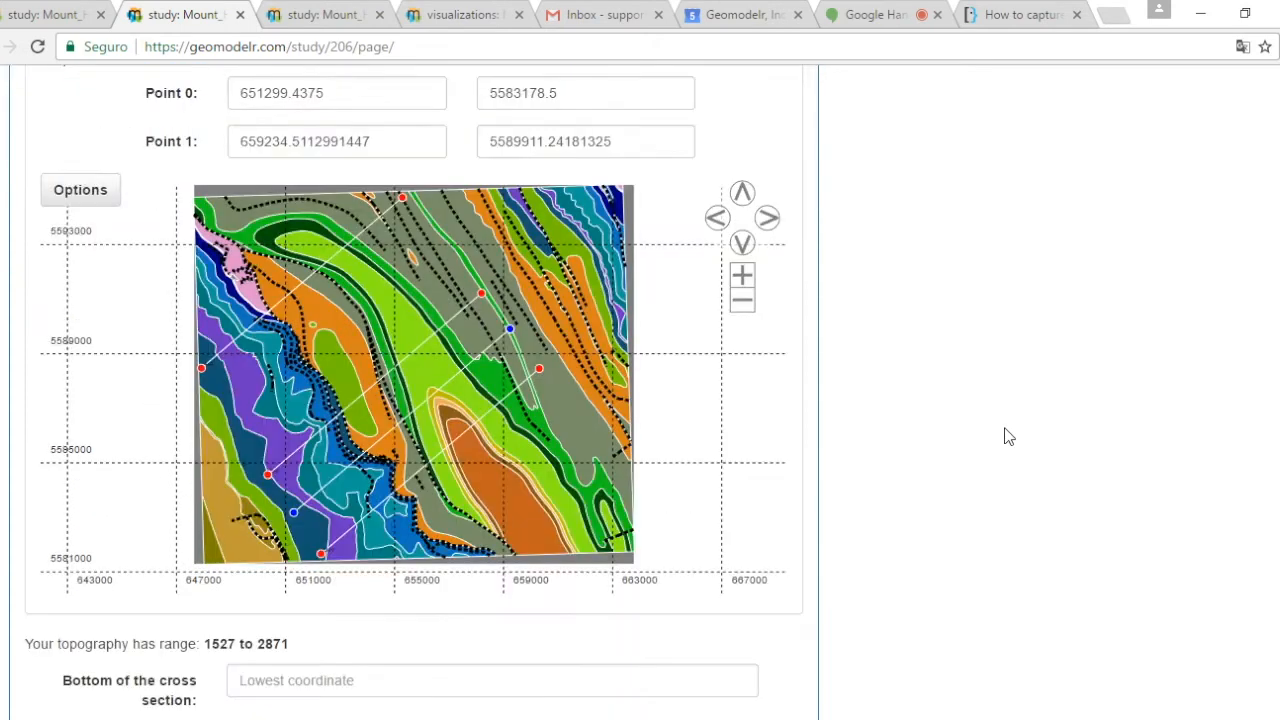
click(268, 449)
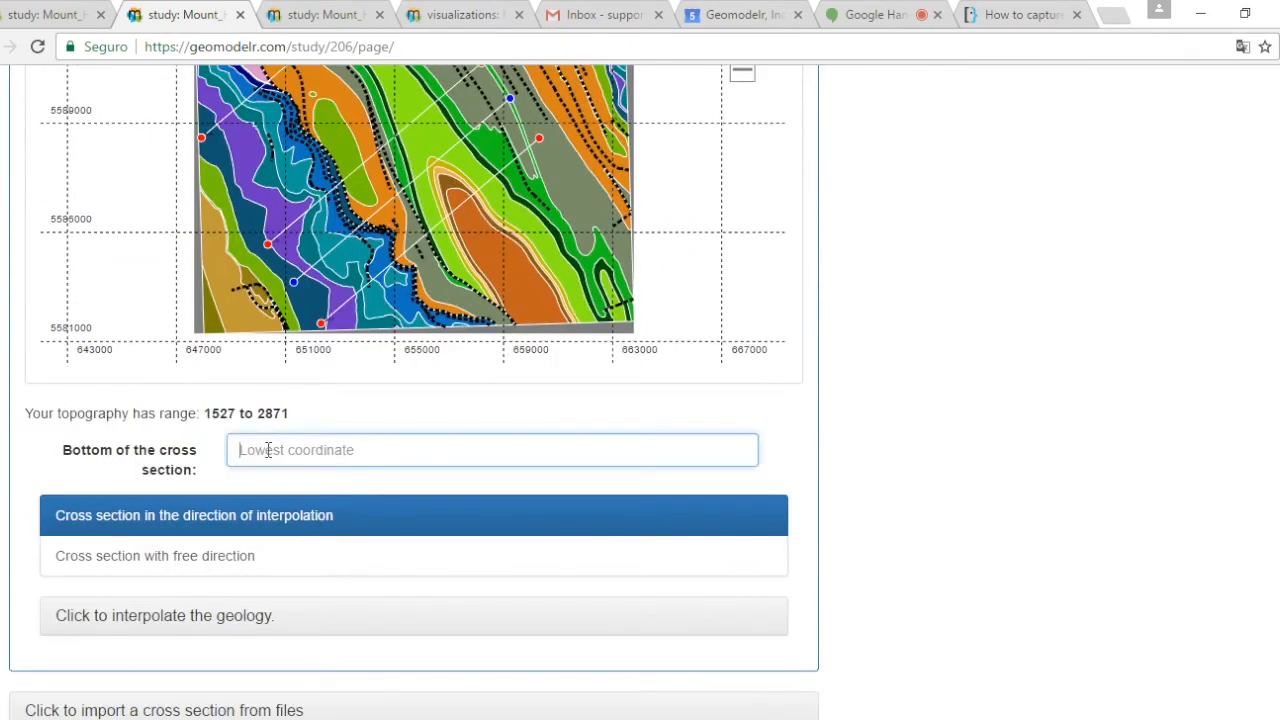
text(-500)
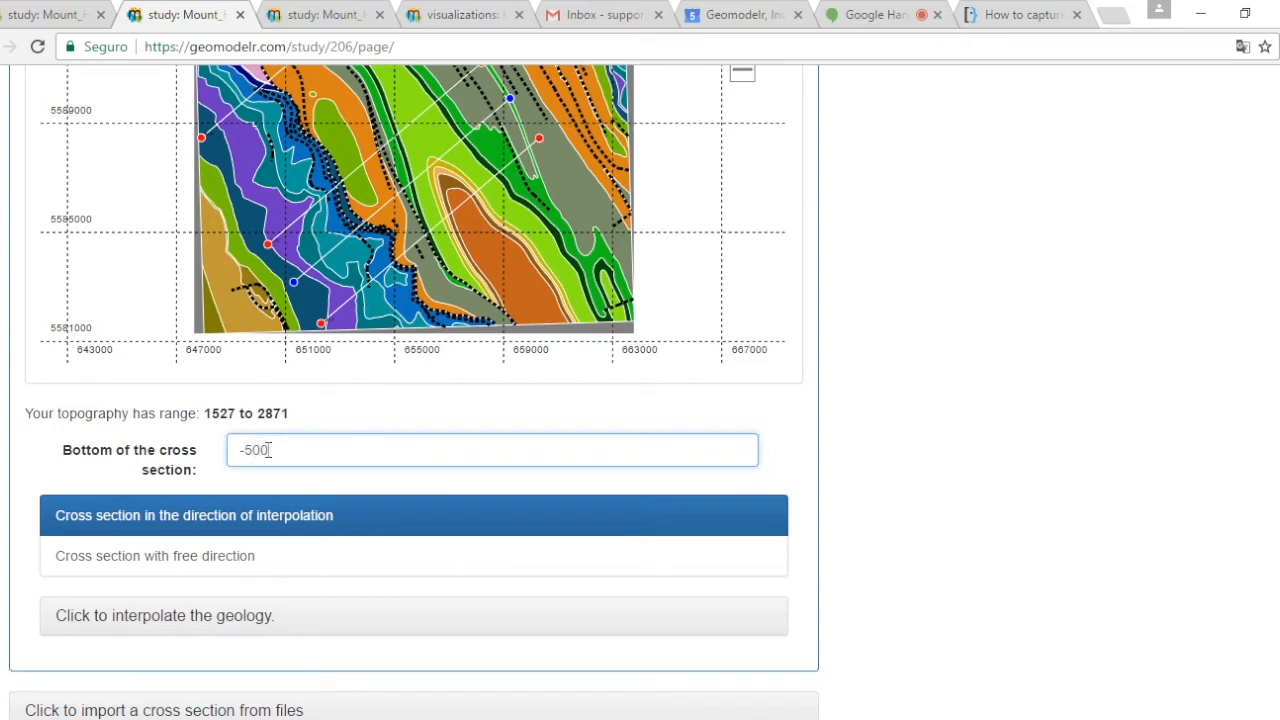
scroll(900, 474, down, 1)
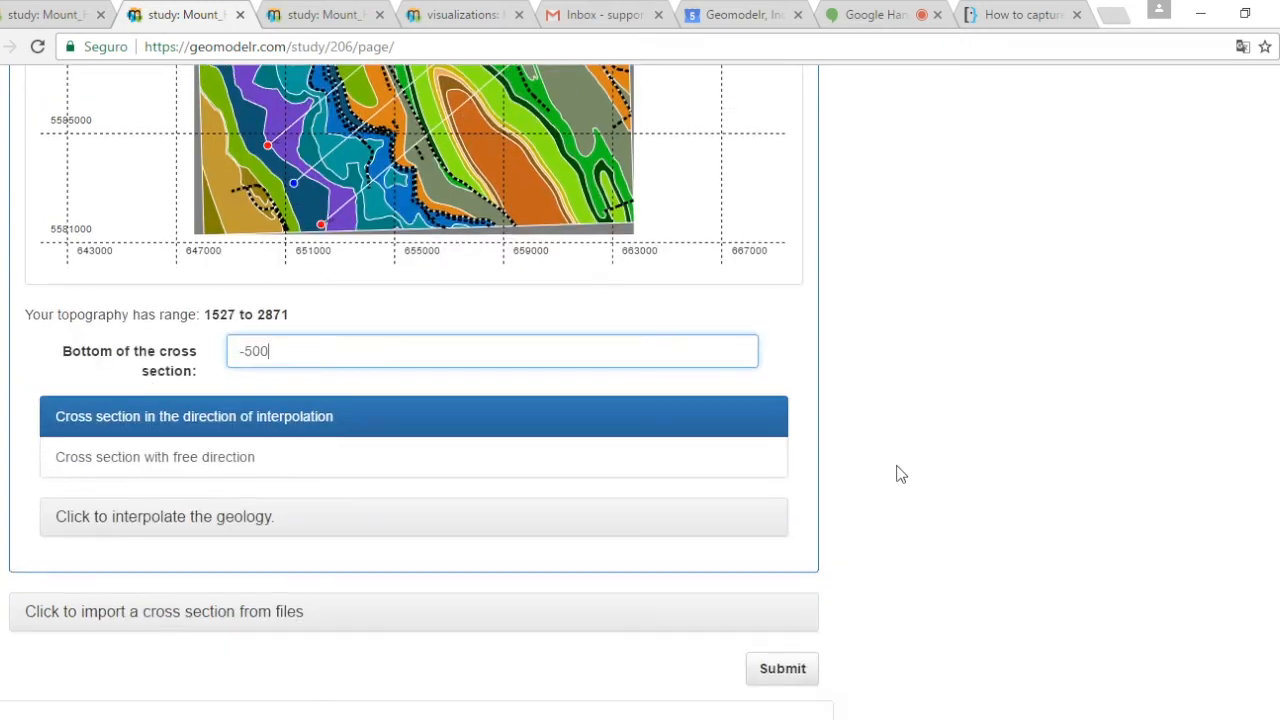
click(160, 517)
scroll(1030, 494, down, 4)
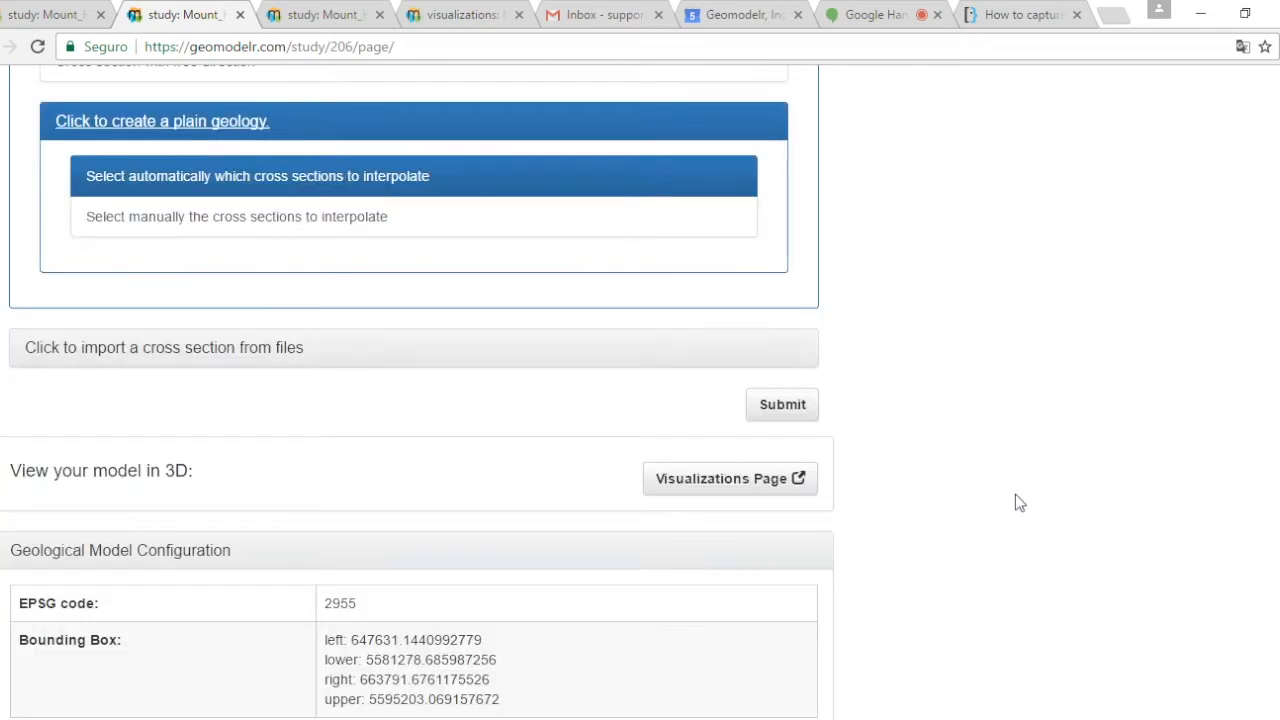
scroll(1015, 494, up, 2)
scroll(1017, 502, up, 5)
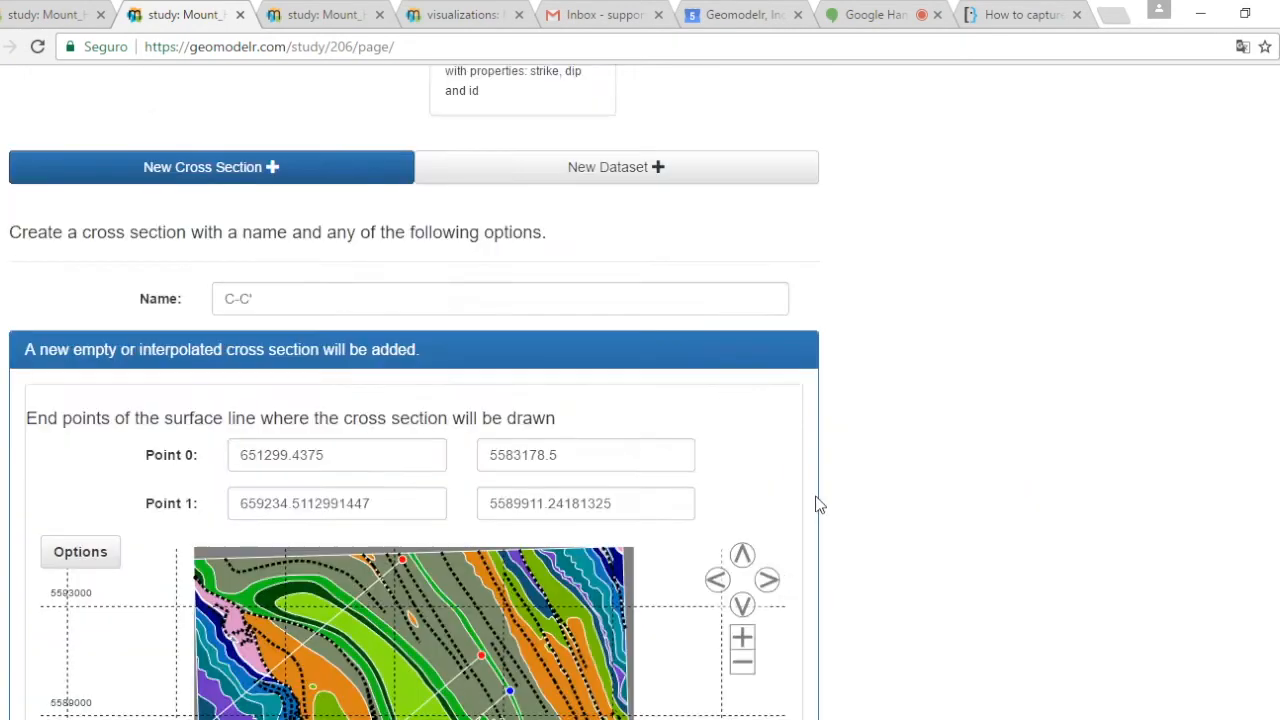
click(300, 300)
scroll(986, 434, down, 9)
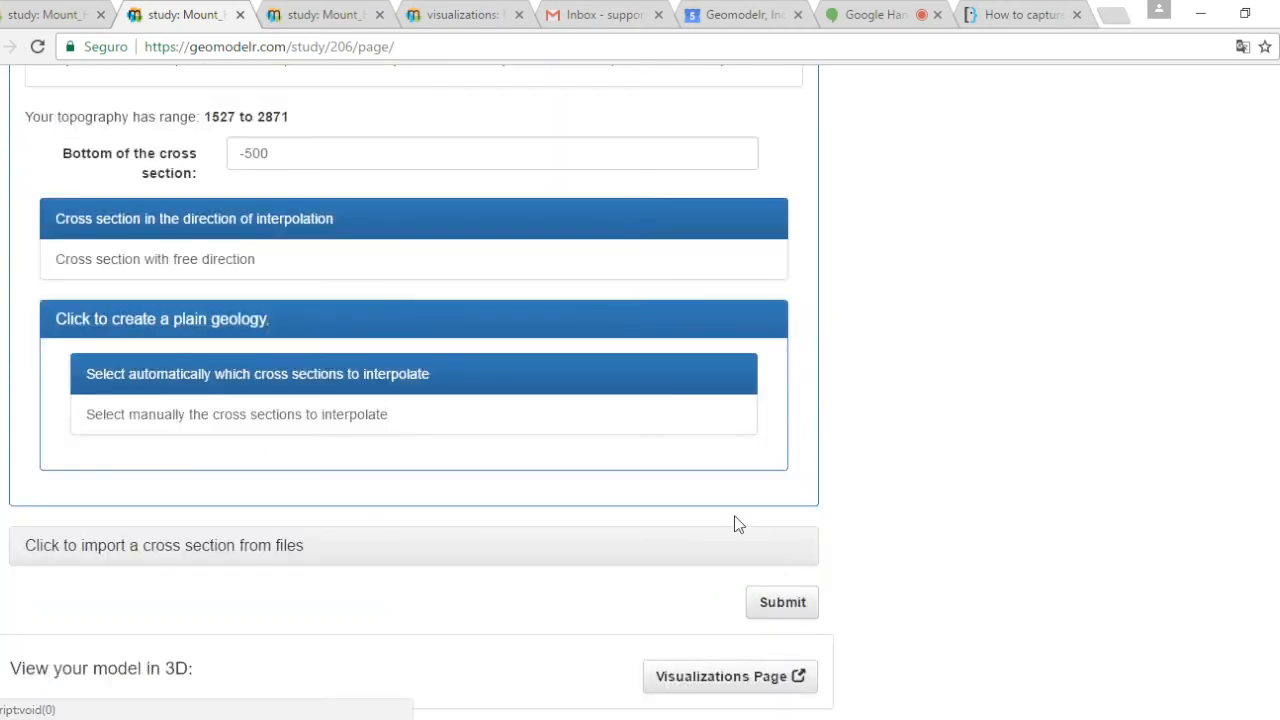
- Submit the C-C' cross section and open its geology editor in a separate tab
click(785, 603)
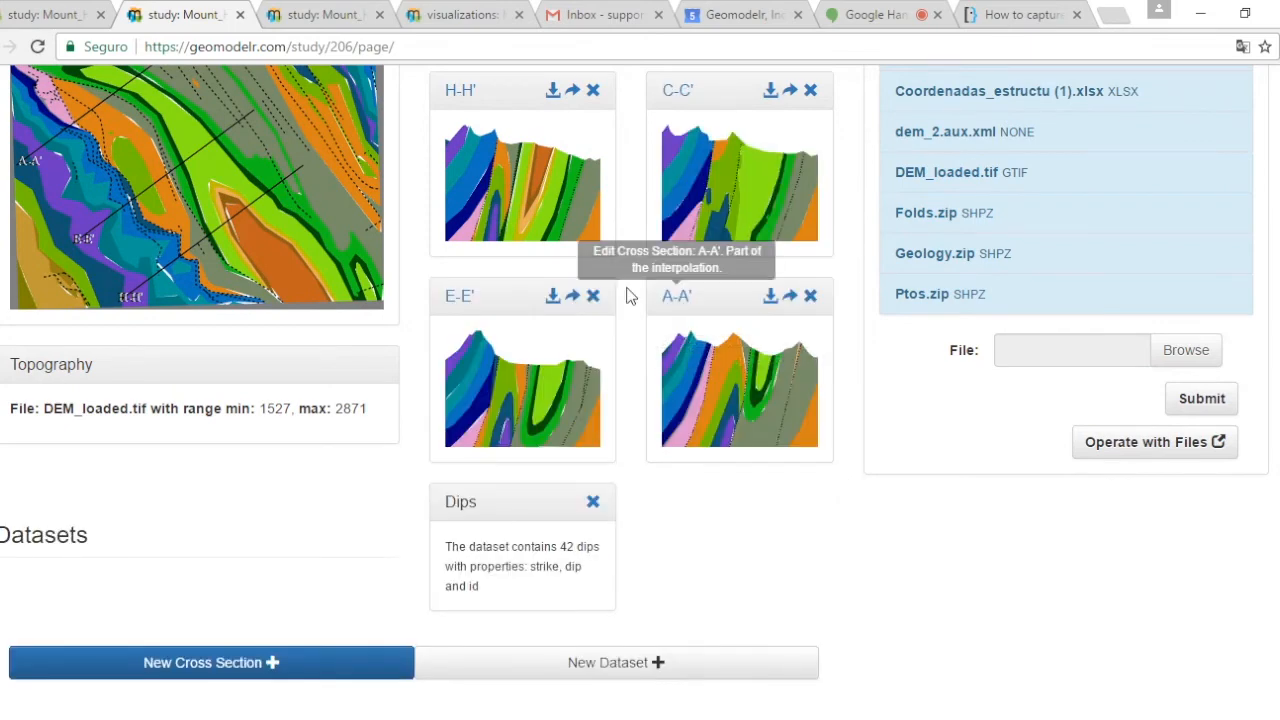
scroll(700, 250, up, 2)
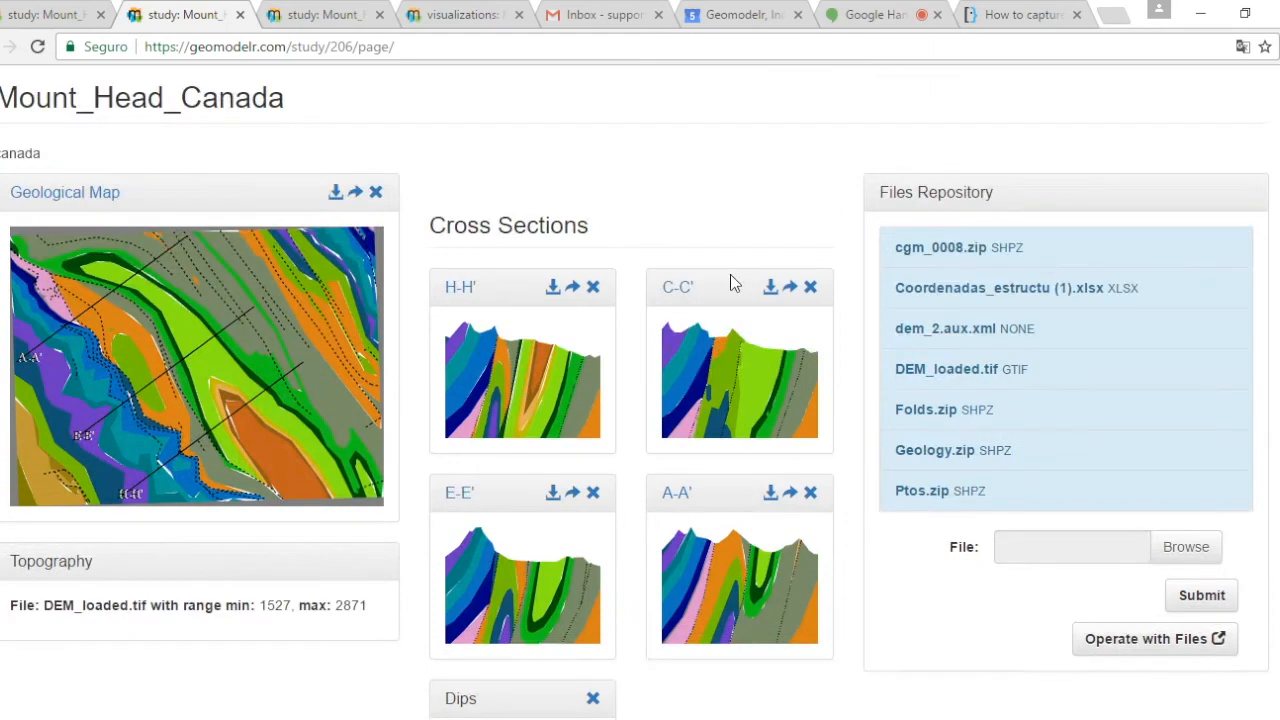
right_click(684, 289)
click(722, 295)
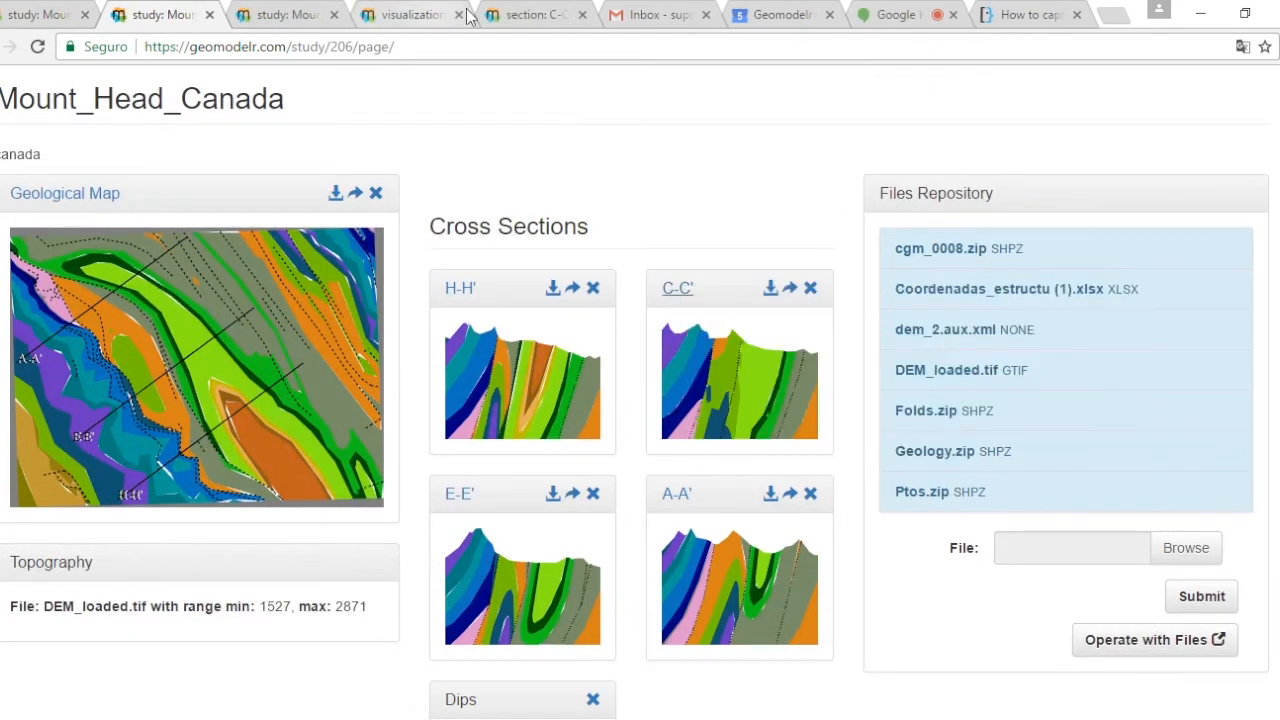
click(530, 16)
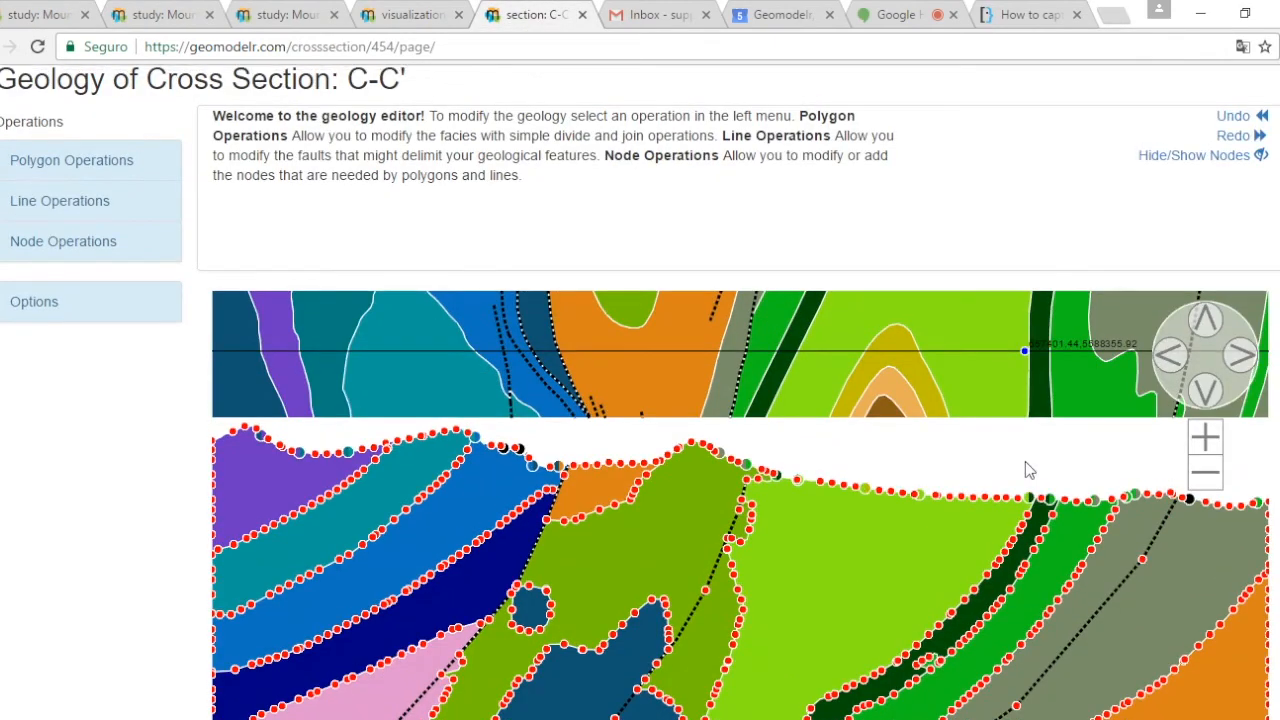
- Examine the interpolated geology of C-C' in its editor and compare it with the neighbouring sections in the 3D visualization
scroll(1025, 468, down, 1)
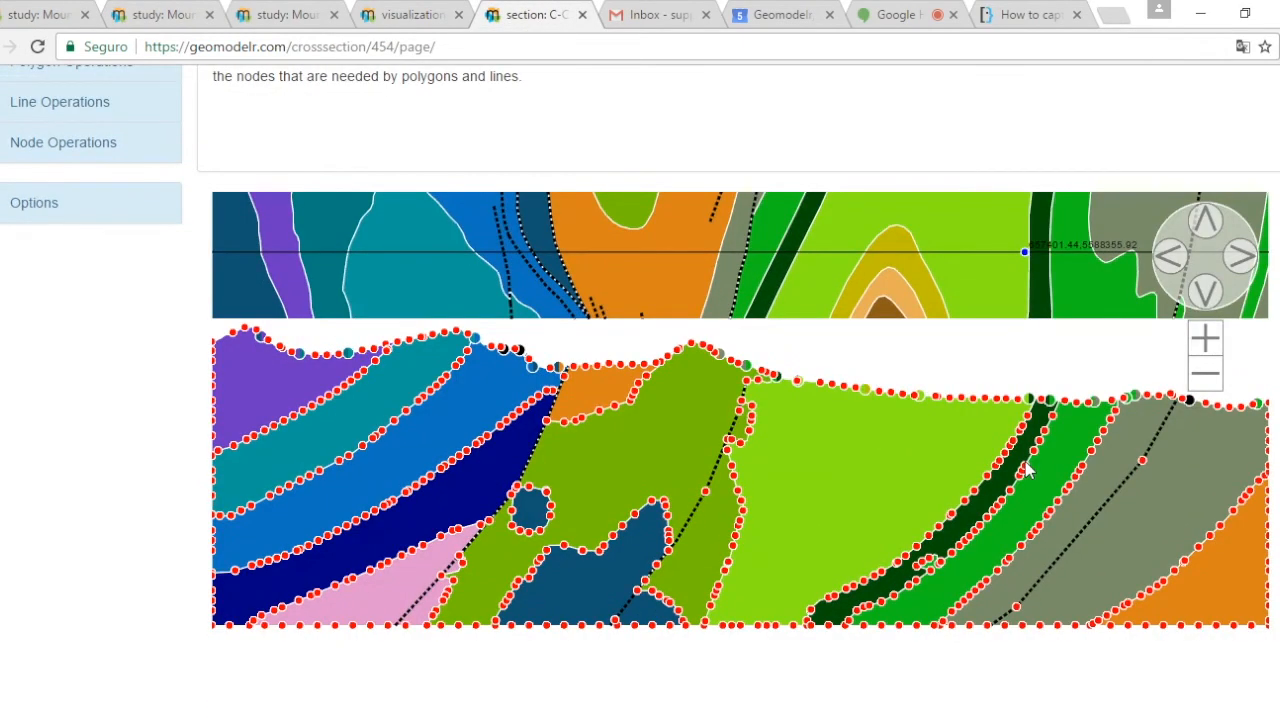
scroll(1025, 468, down, 1)
scroll(1025, 468, down, 1)
click(1207, 214)
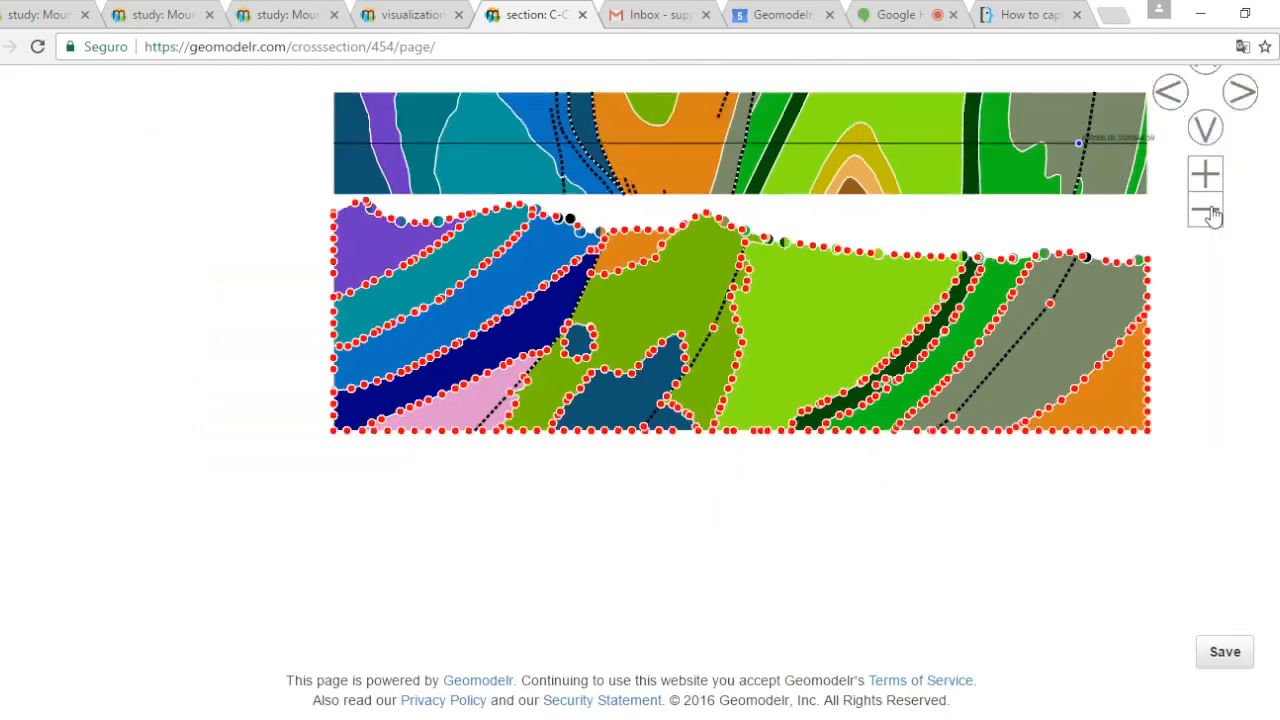
click(1207, 214)
click(409, 13)
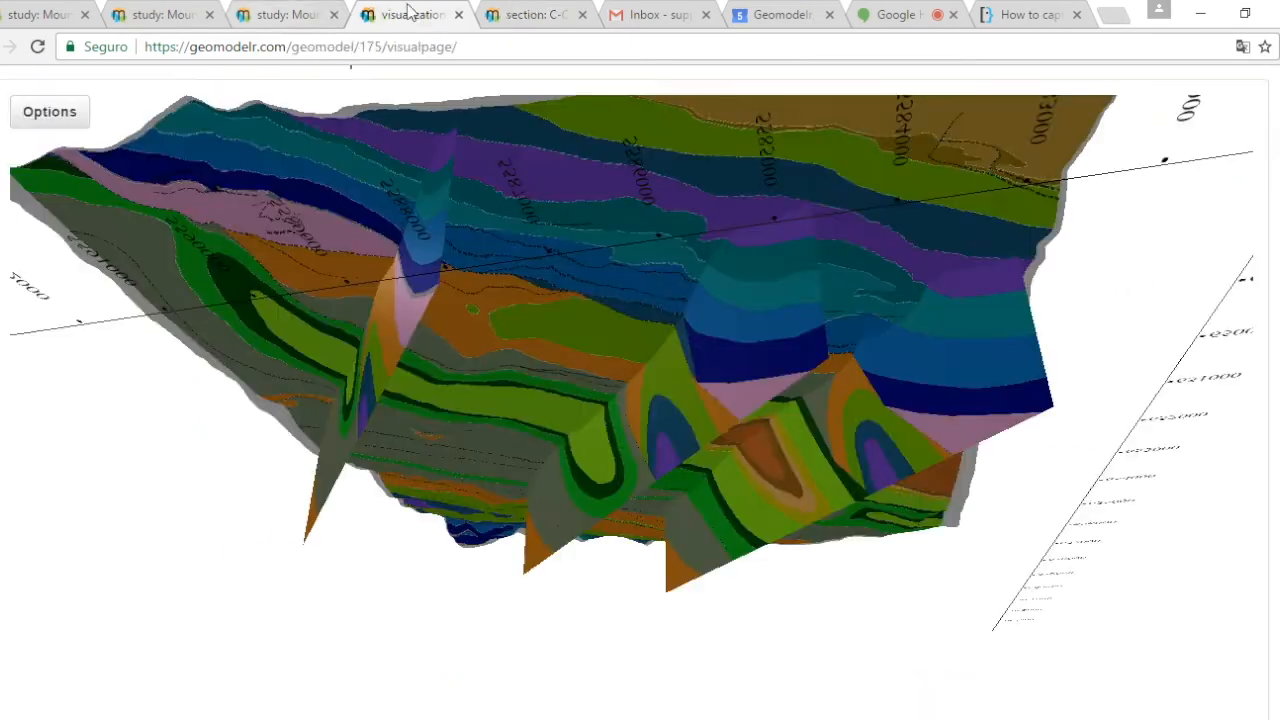
key(ctrl+Tab)
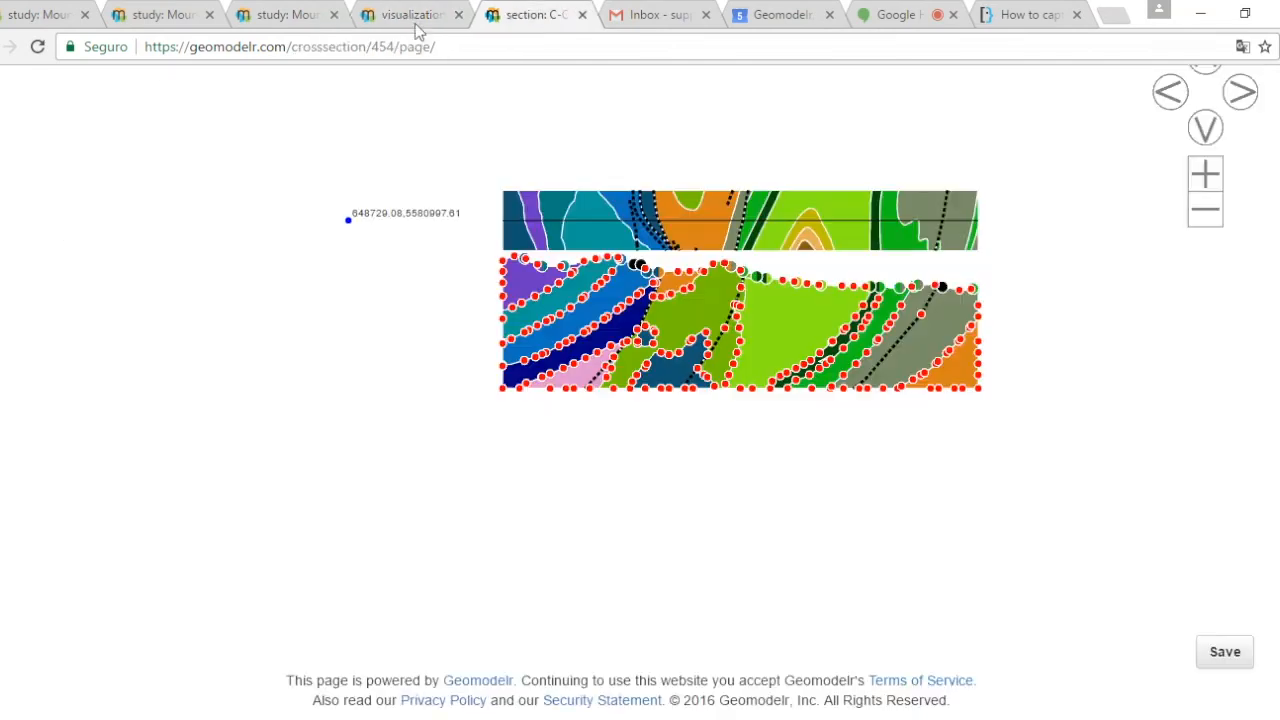
click(418, 31)
drag(808, 357, 864, 297)
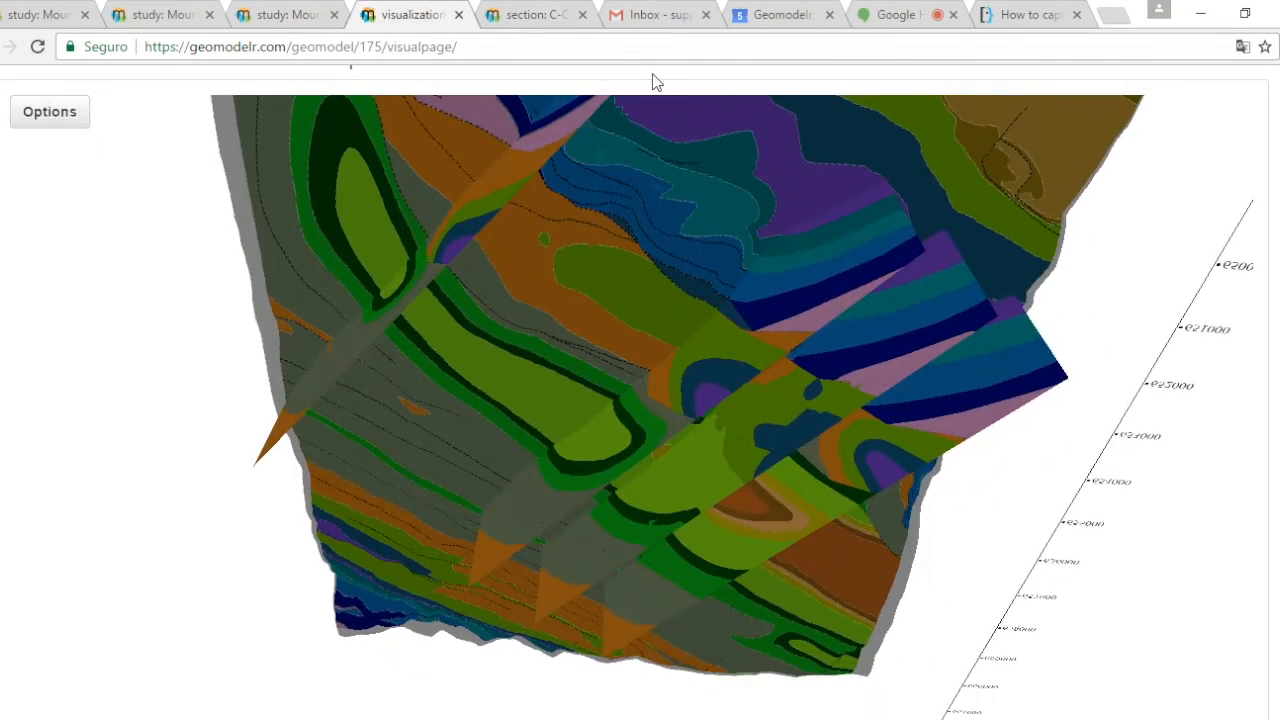
- Delete the C-C' cross section from the Mount_Head_Canada study page
click(535, 12)
click(371, 14)
click(277, 20)
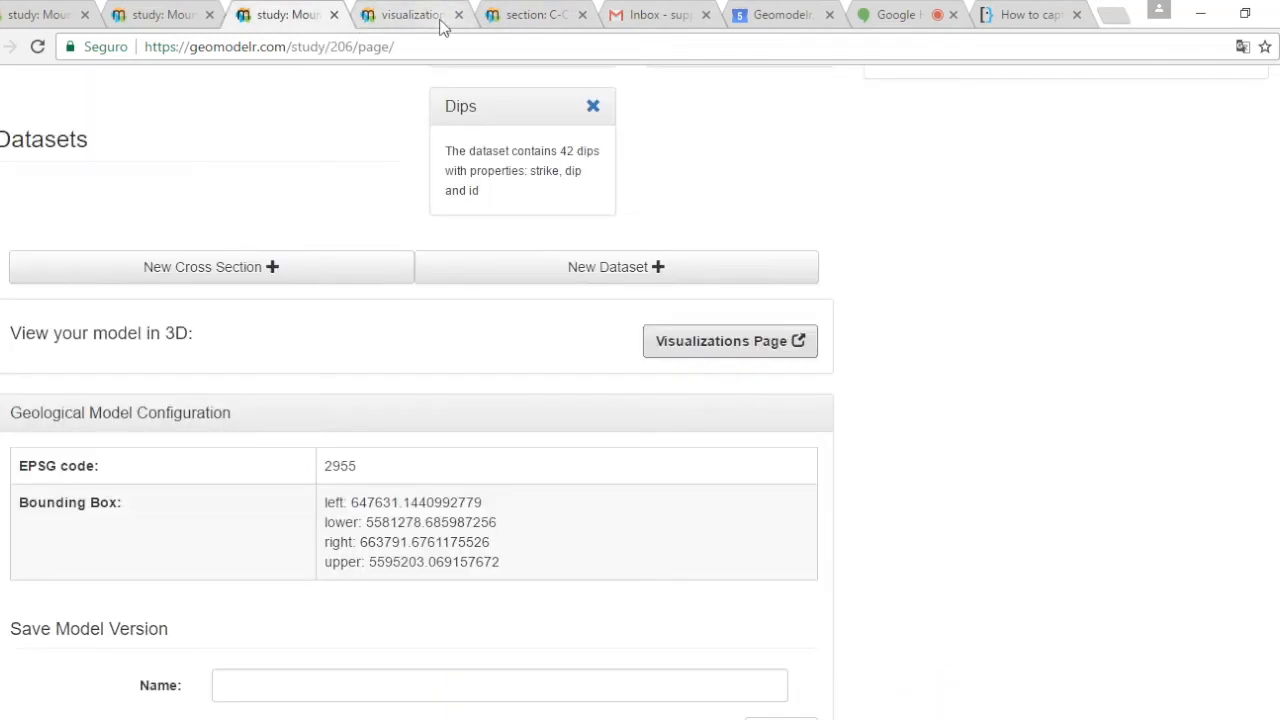
scroll(1109, 549, up, 7)
scroll(991, 520, down, 4)
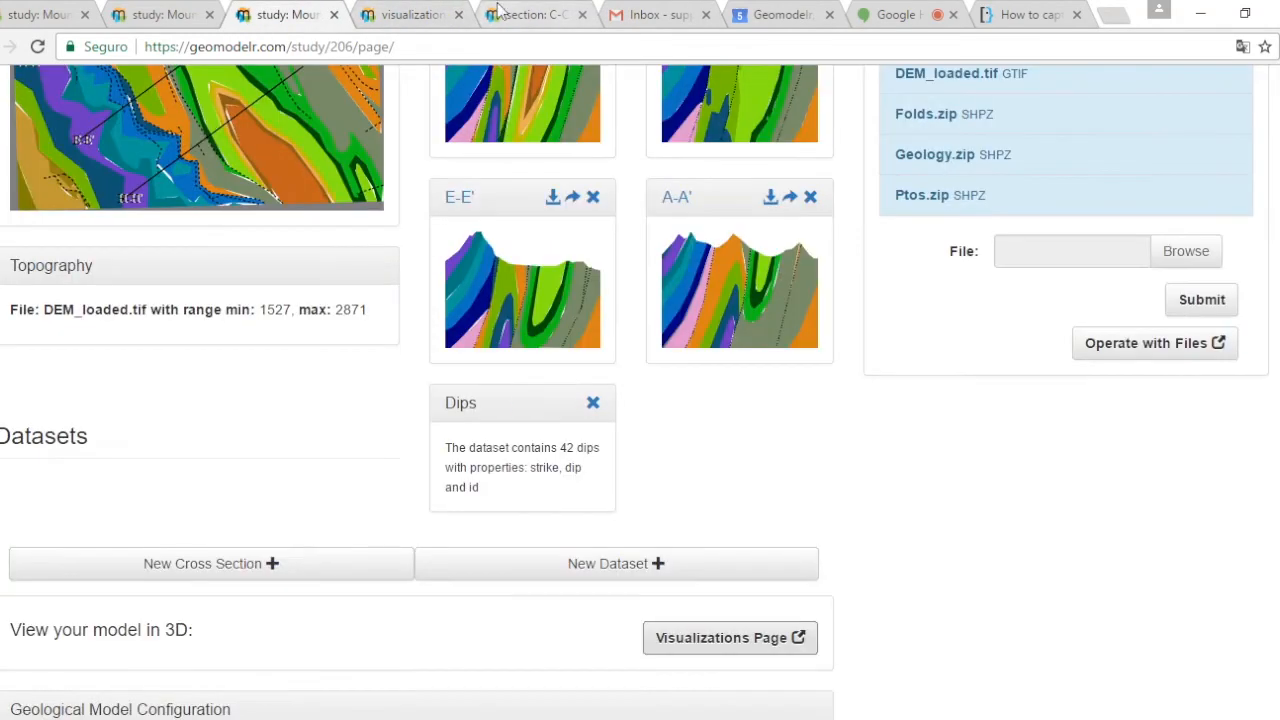
scroll(911, 526, down, 3)
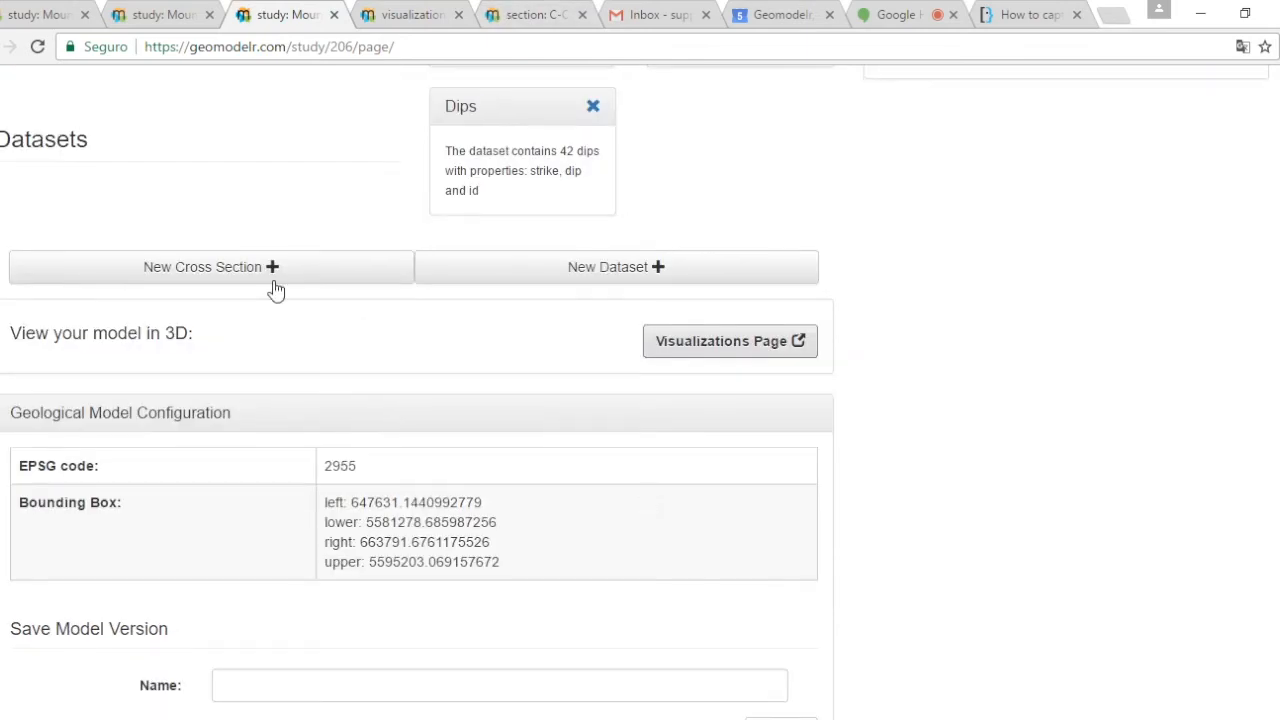
click(277, 272)
scroll(1046, 414, up, 4)
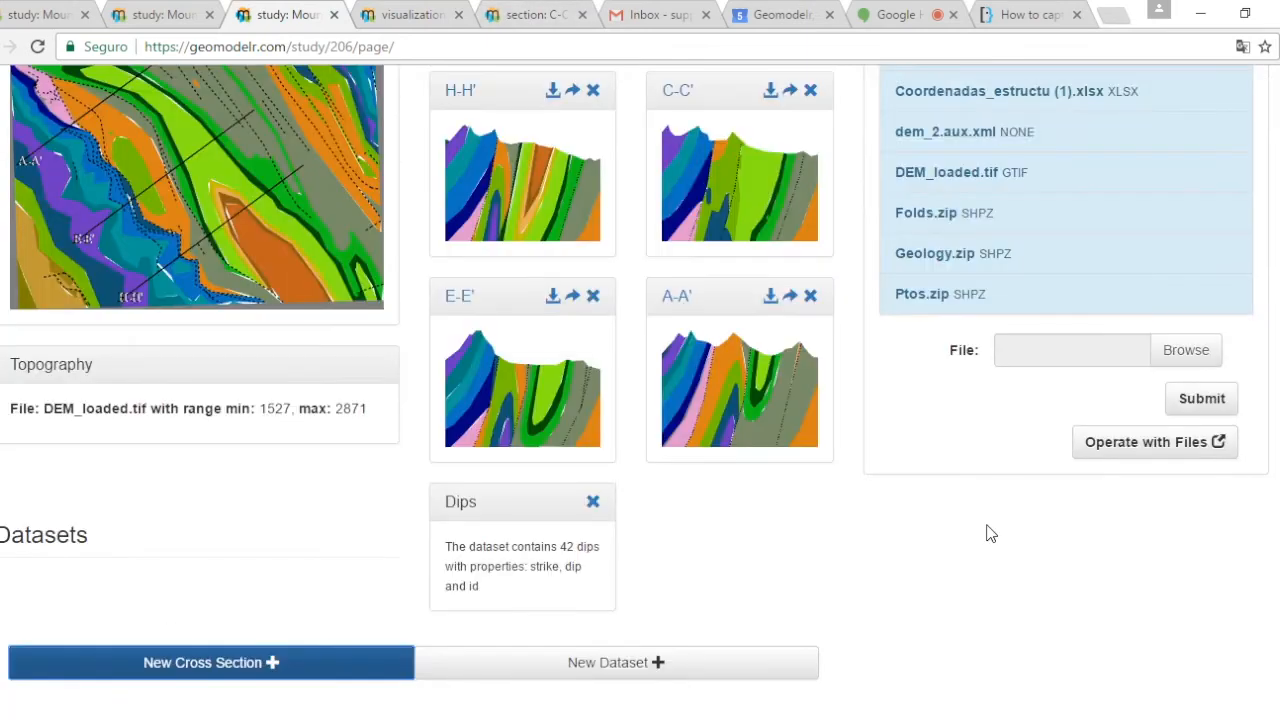
click(810, 90)
click(800, 268)
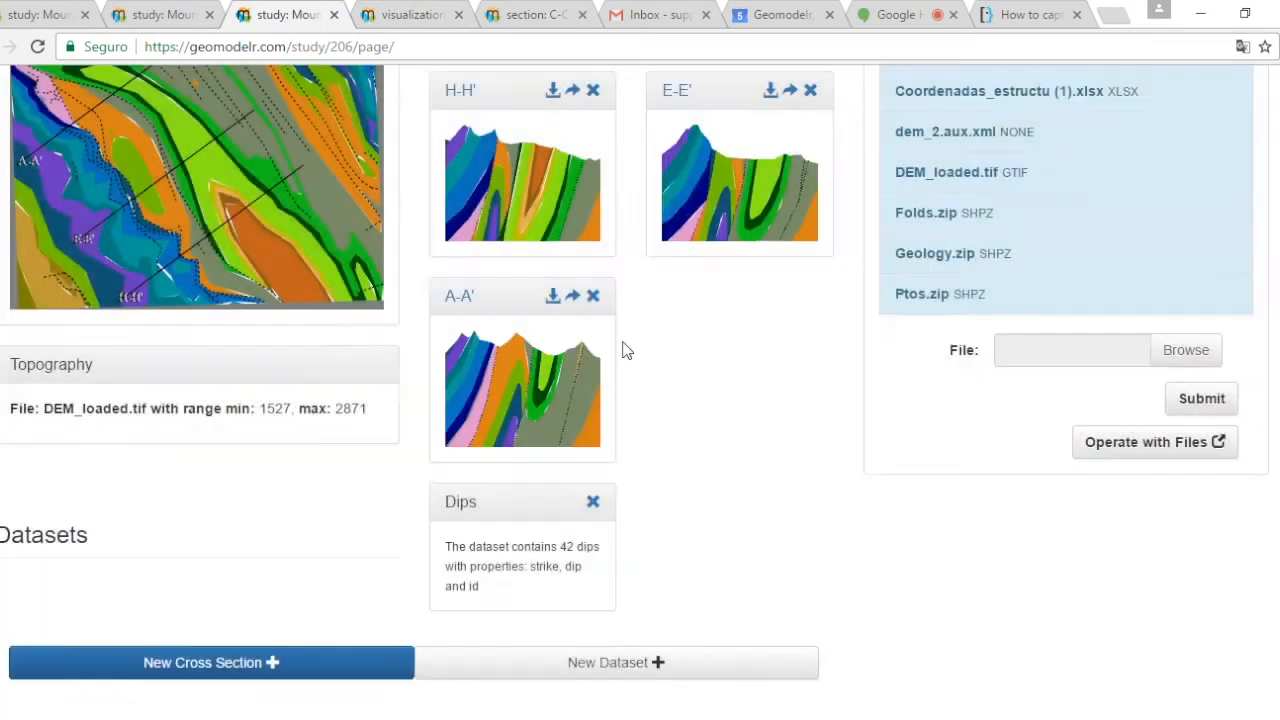
- Start a new empty or interpolated cross section named cross
scroll(560, 410, down, 3)
click(305, 490)
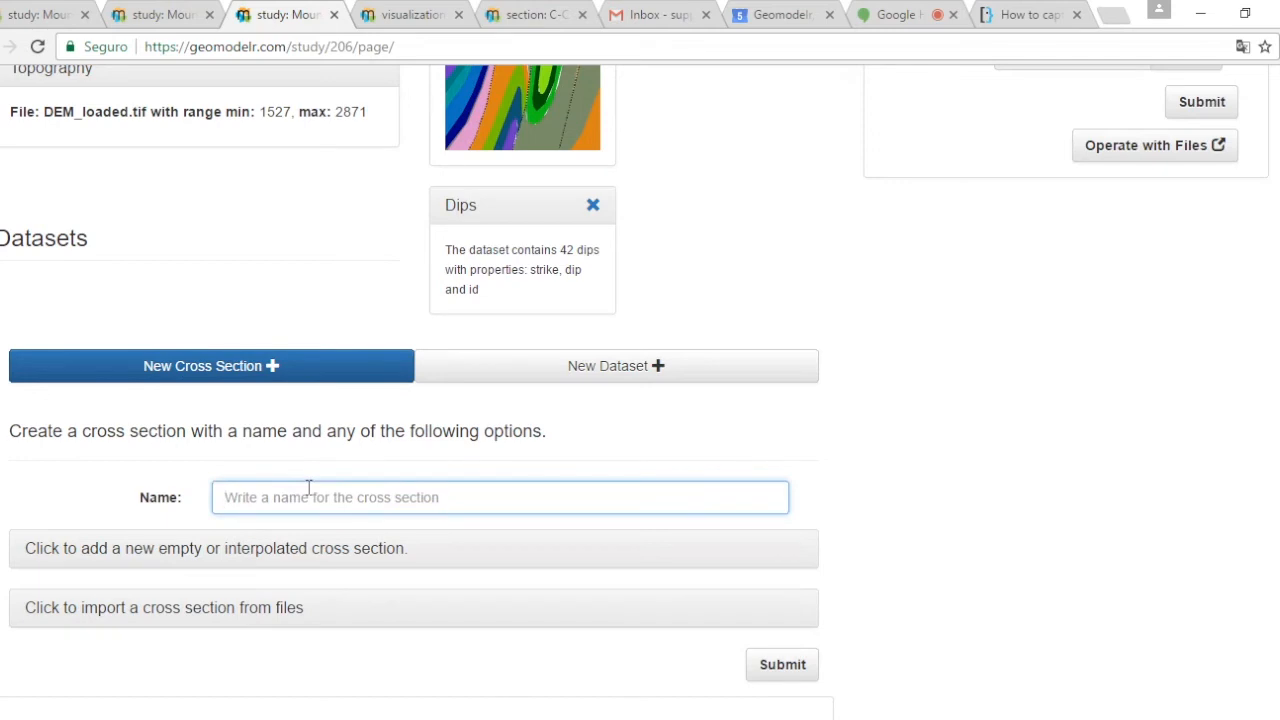
text(cross)
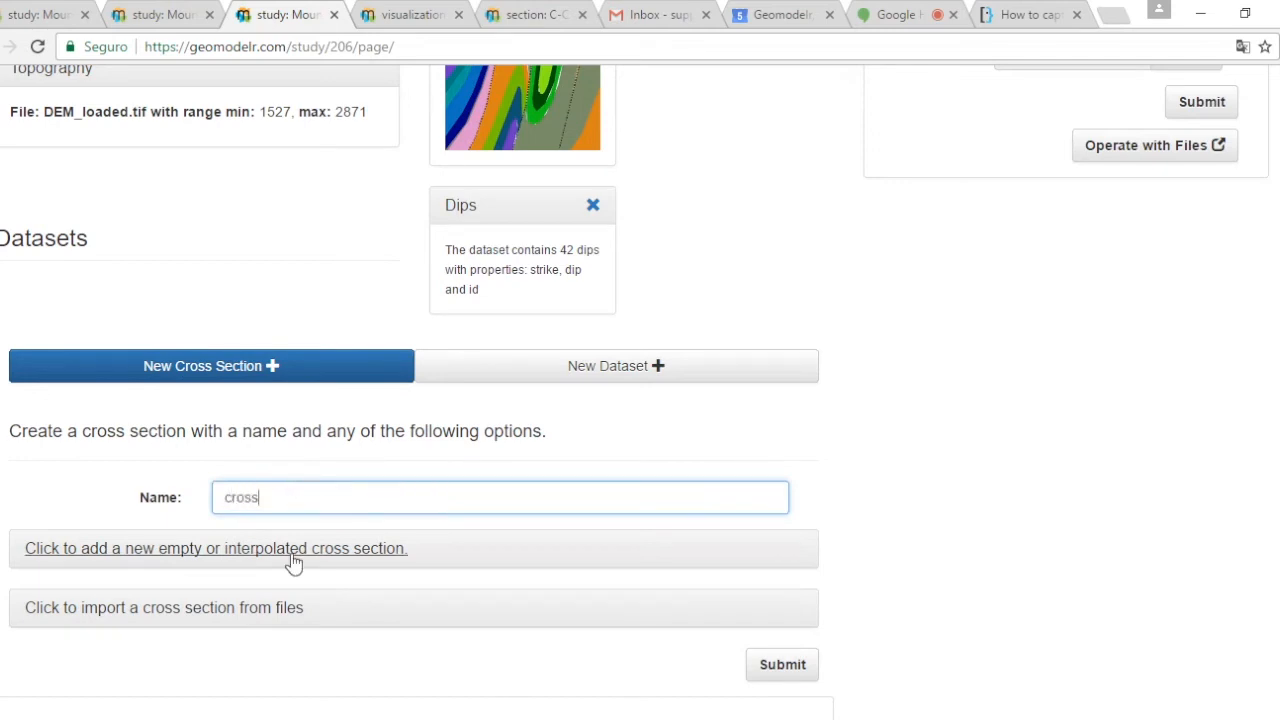
click(293, 563)
scroll(953, 490, down, 3)
click(390, 356)
scroll(1013, 285, down, 4)
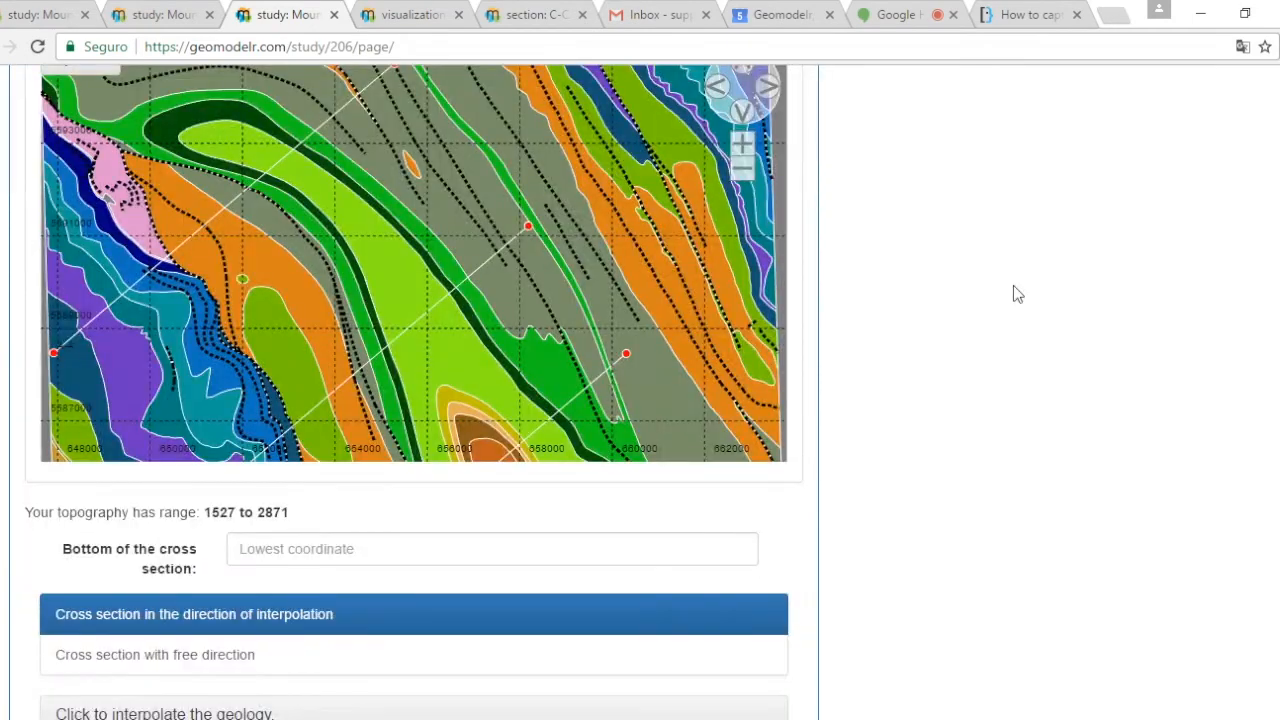
- Set the section to free direction and place its line across the existing sections, from about (648100, 5589900) to (660800, 5586900)
click(744, 174)
click(744, 174)
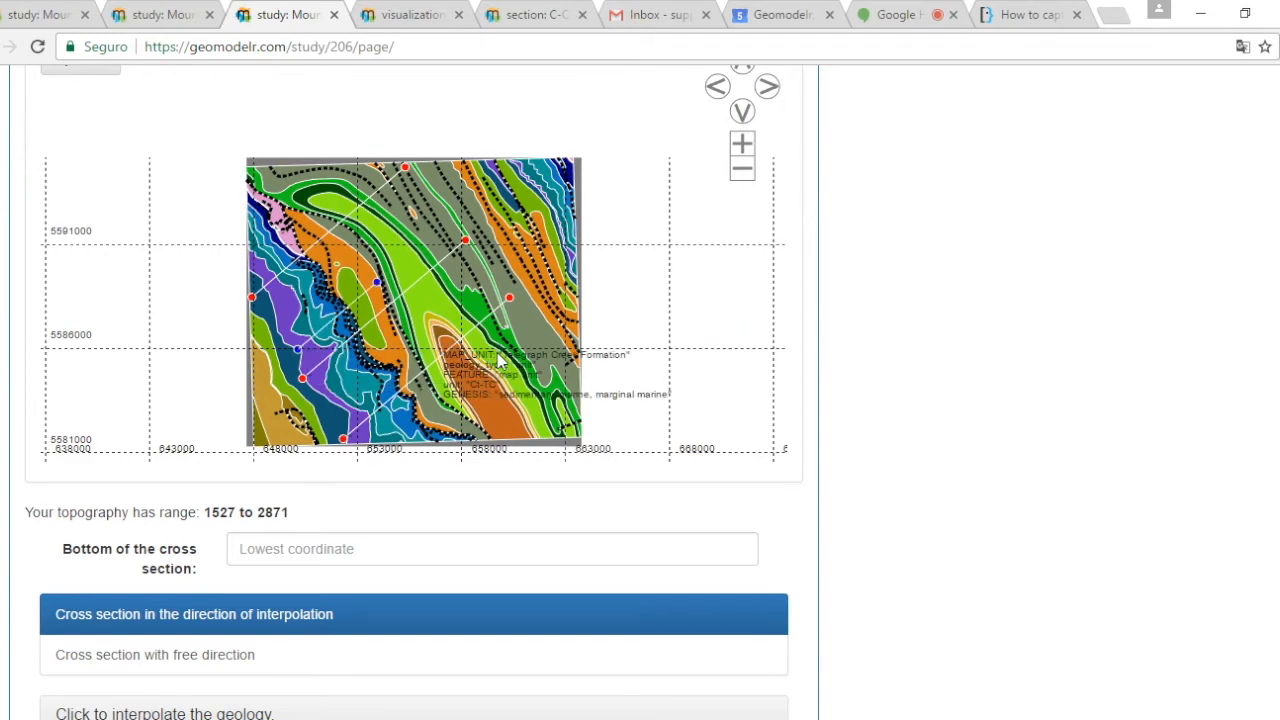
scroll(920, 346, up, 2)
scroll(922, 350, down, 3)
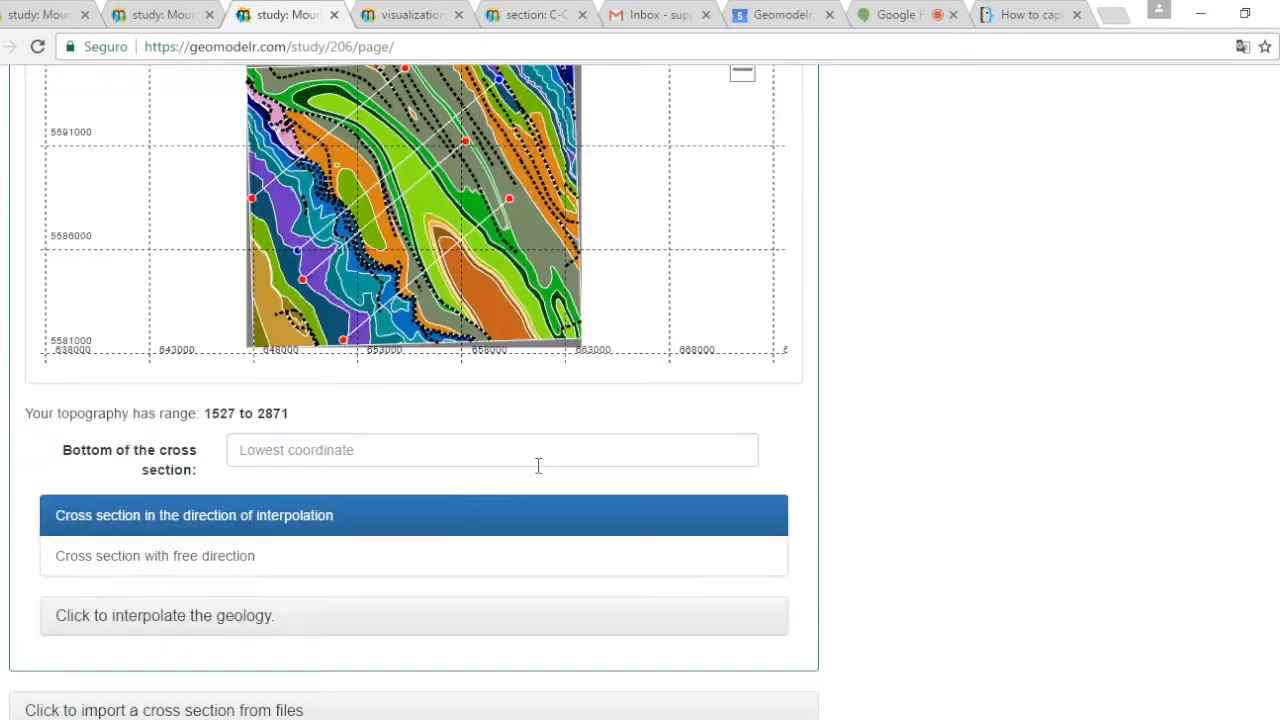
click(257, 558)
mouse_move(481, 242)
mouse_down()
mouse_move(546, 234)
mouse_move(325, 181)
mouse_move(470, 249)
mouse_up()
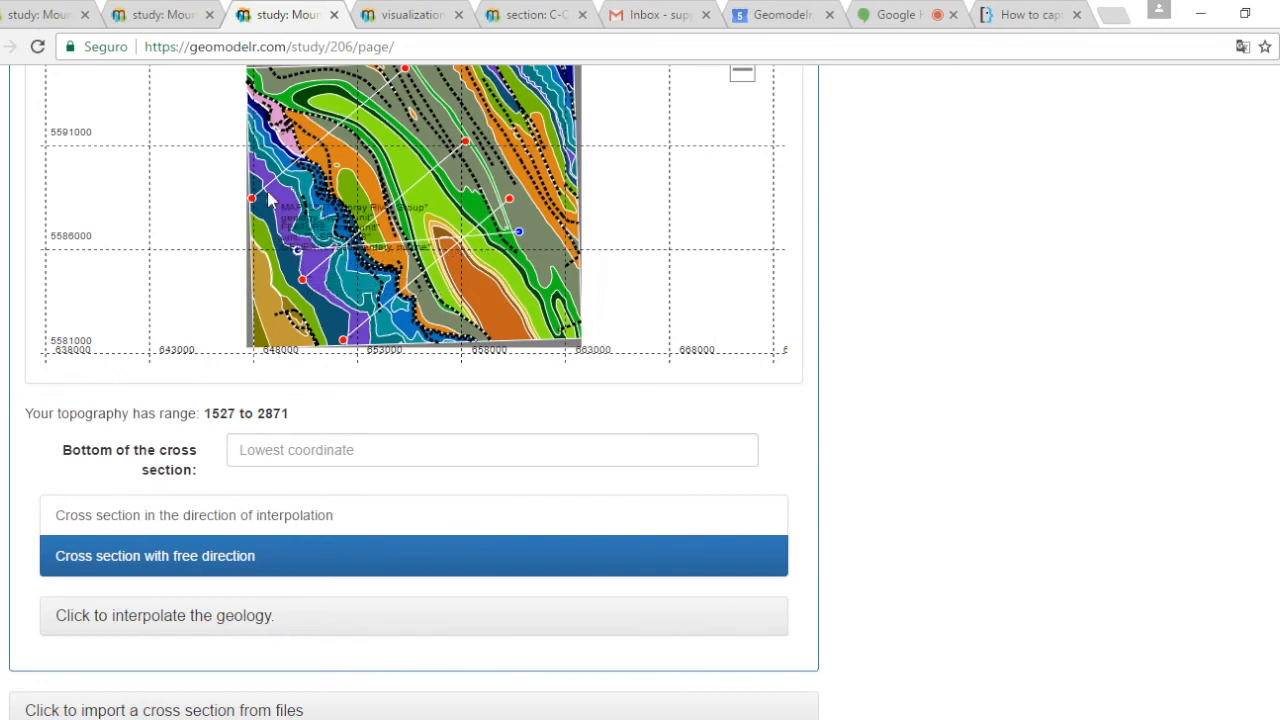
drag(297, 250, 257, 172)
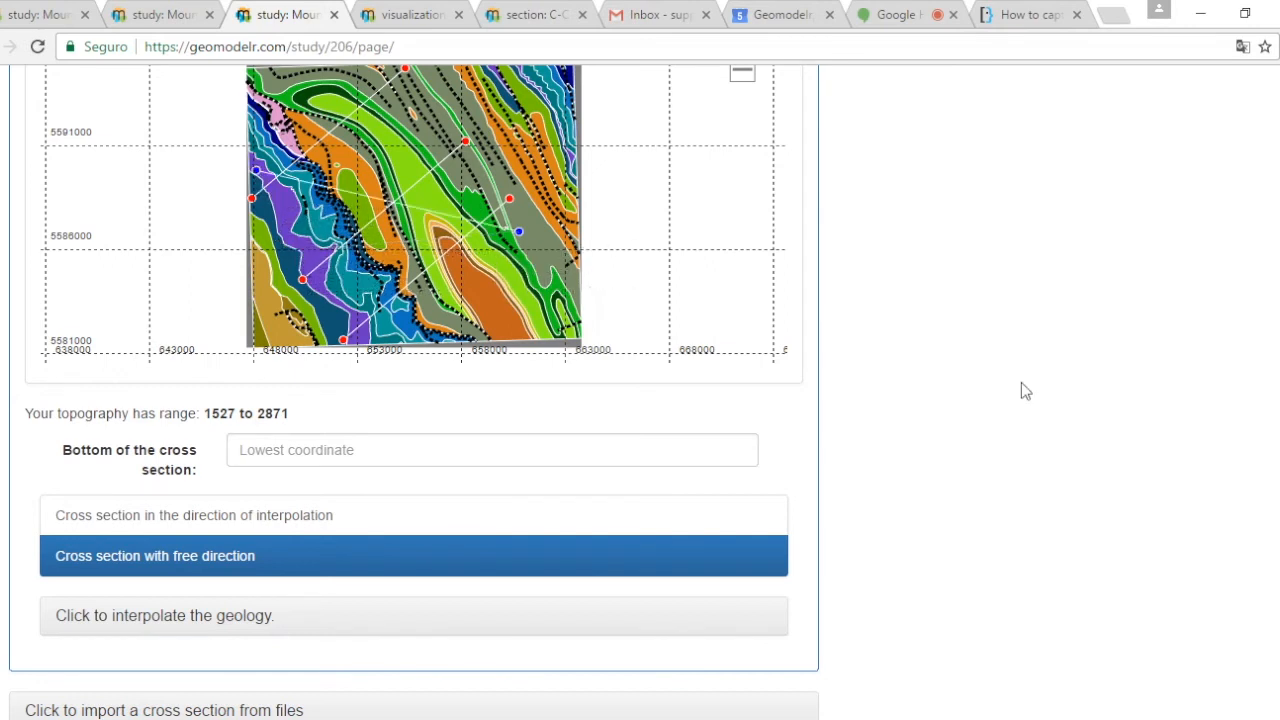
- Set the section's bottom to -500, choose to interpolate its geology from all cross sections, and submit it
click(454, 447)
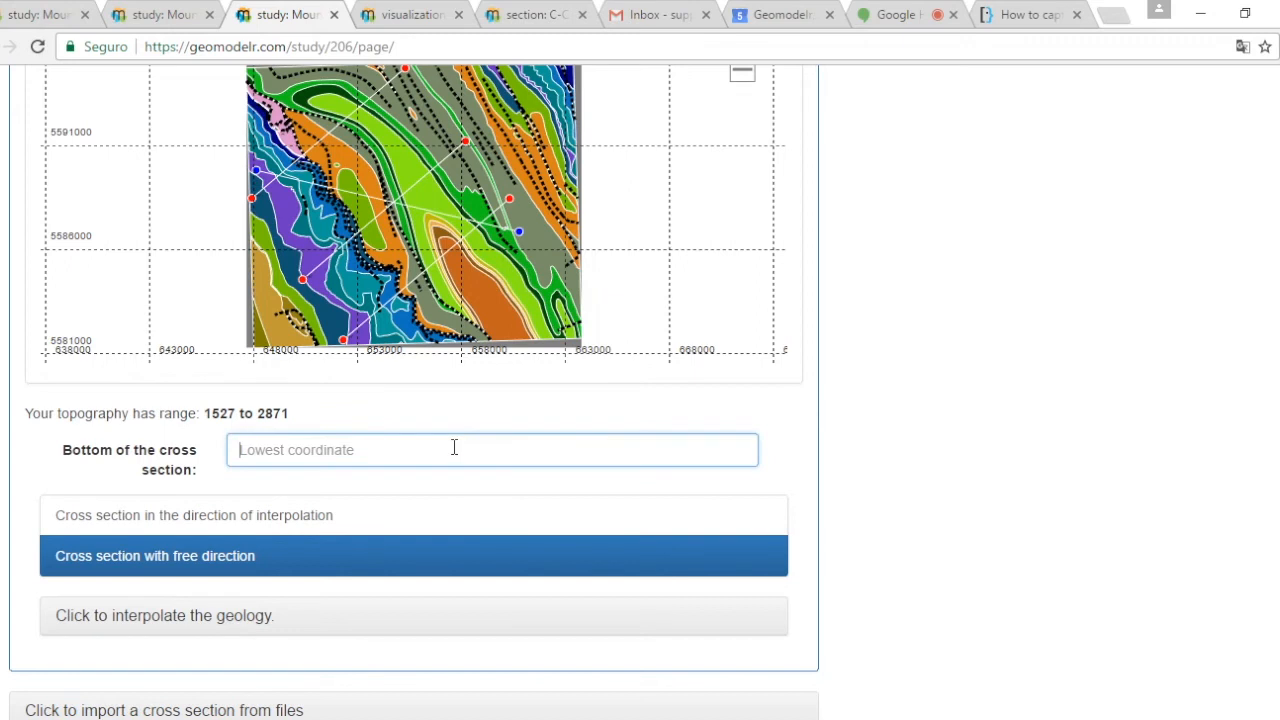
text(-500)
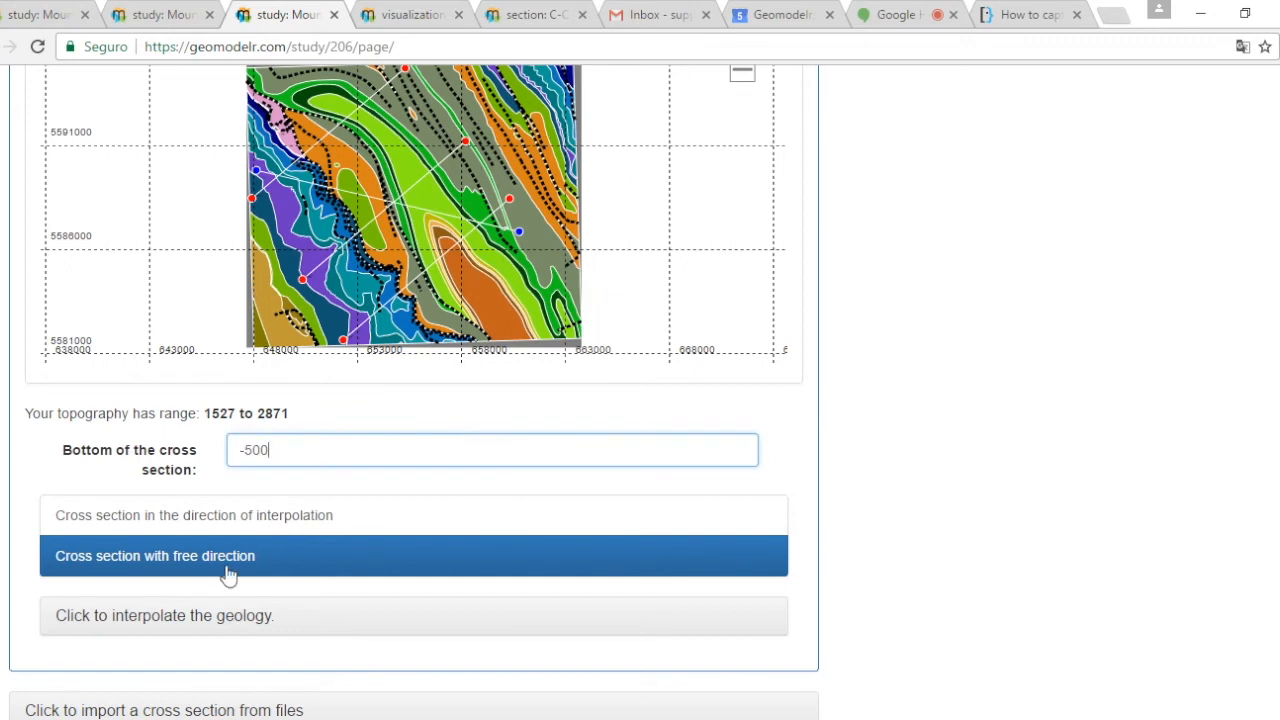
click(223, 614)
scroll(871, 548, down, 3)
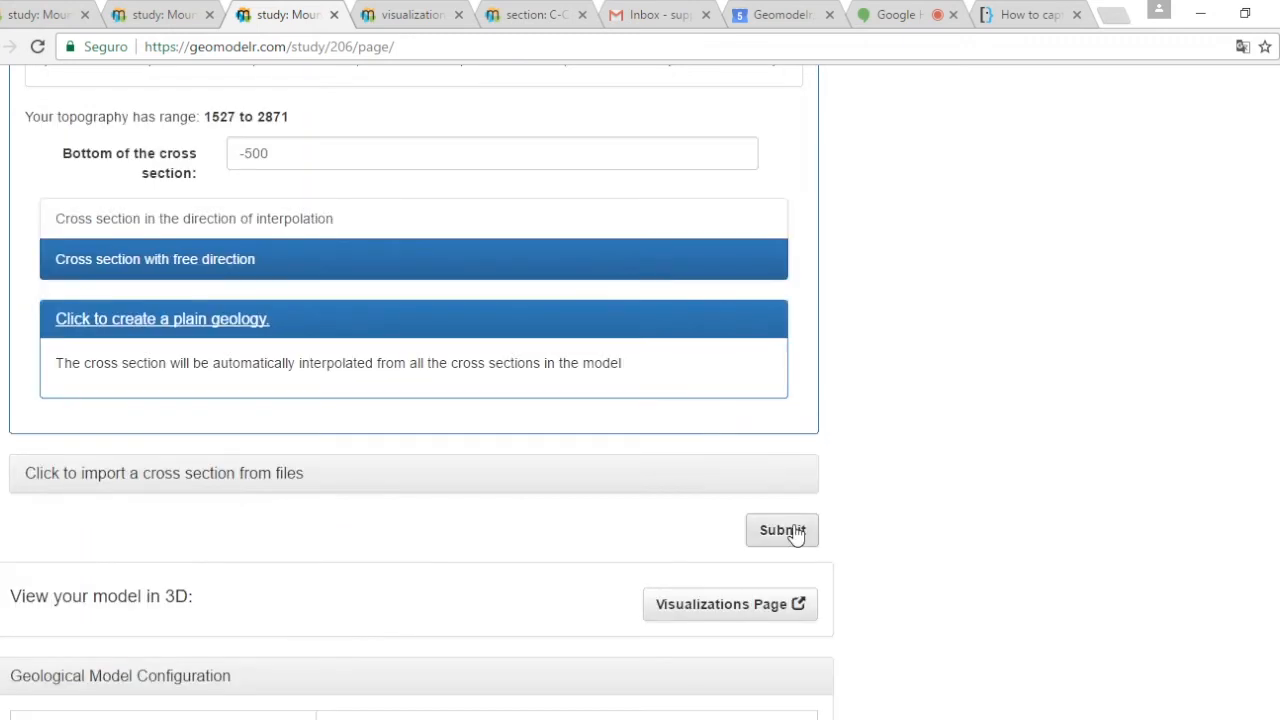
scroll(856, 518, up, 7)
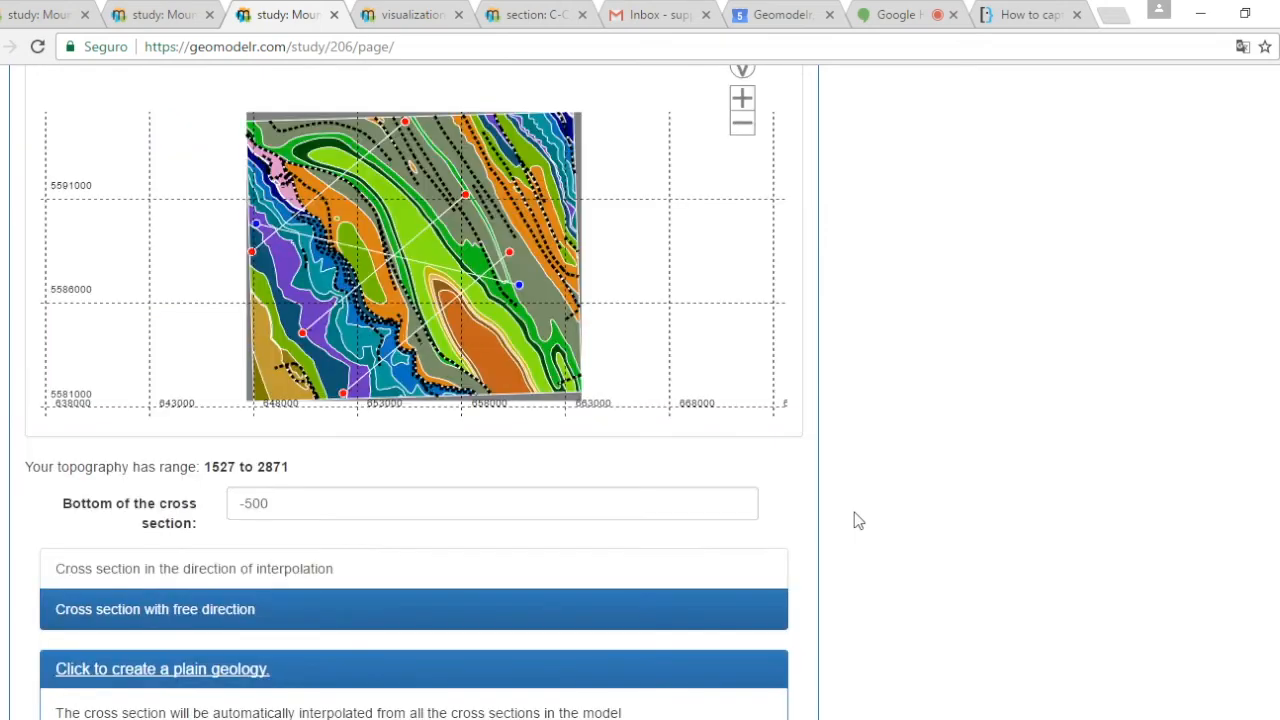
scroll(856, 518, down, 4)
scroll(856, 518, down, 4)
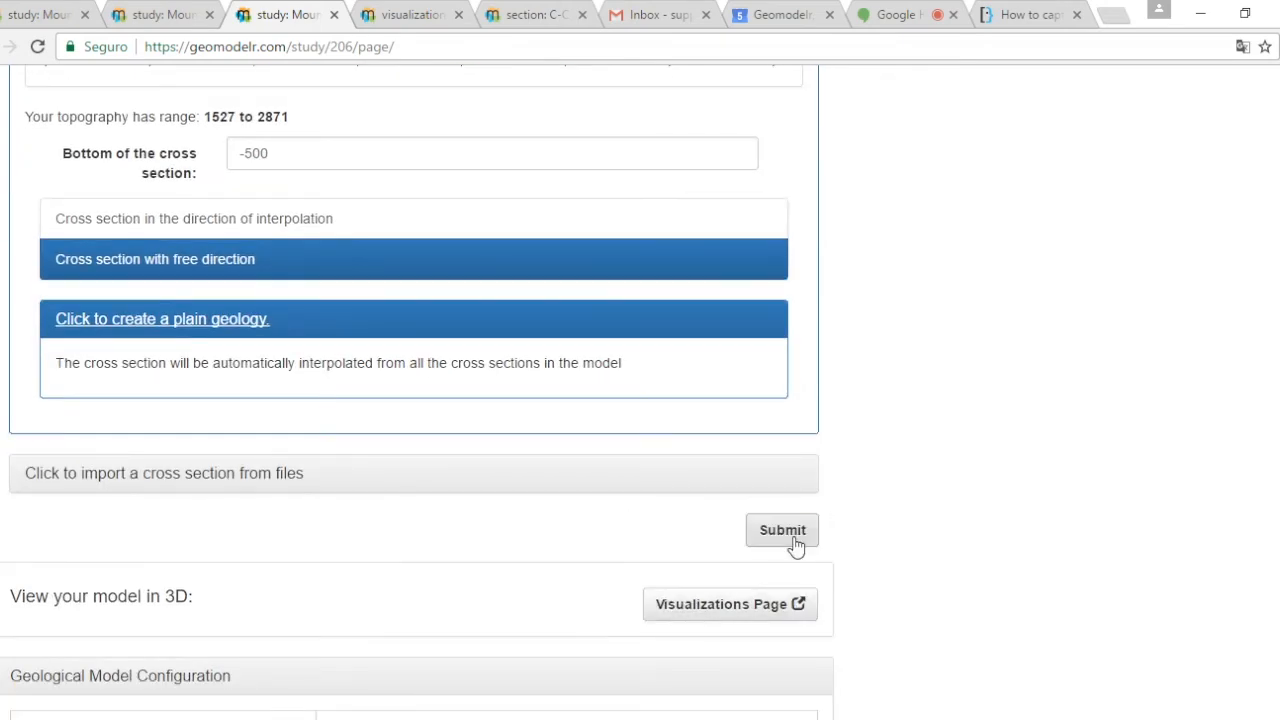
- Check the 3D visualization and the study page for the newly submitted section named cross
scroll(803, 523, down, 10)
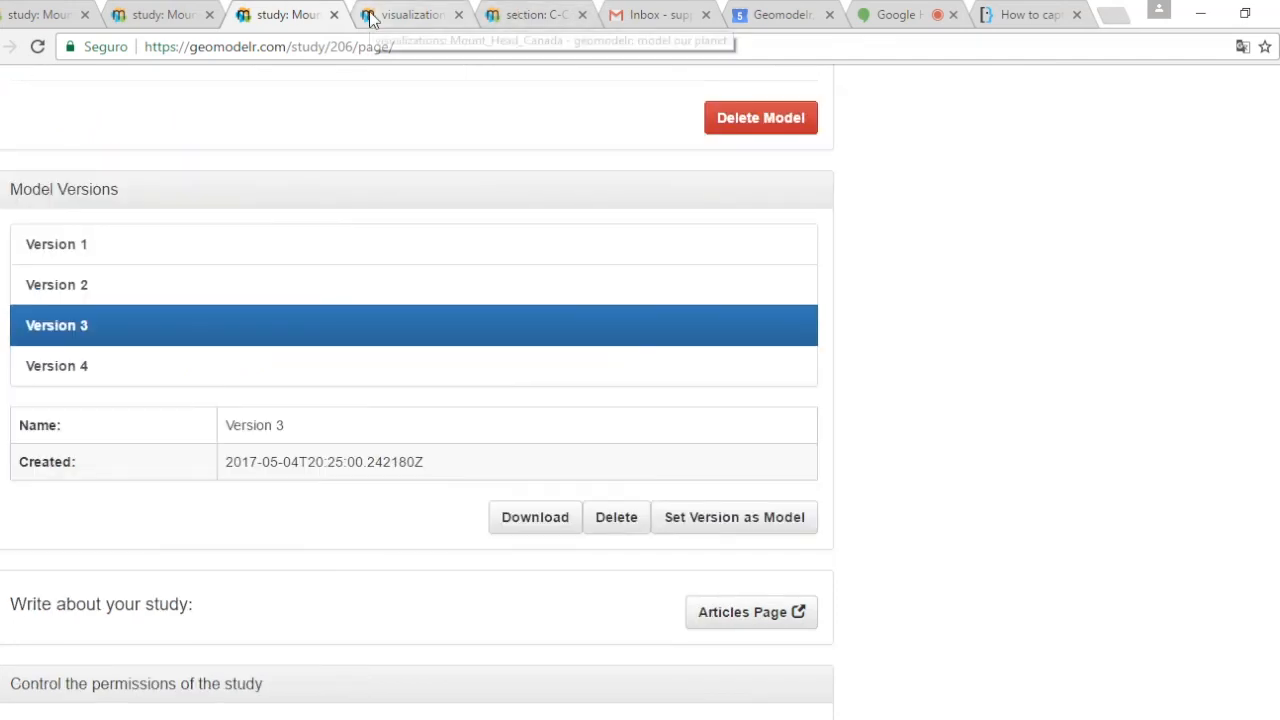
click(400, 17)
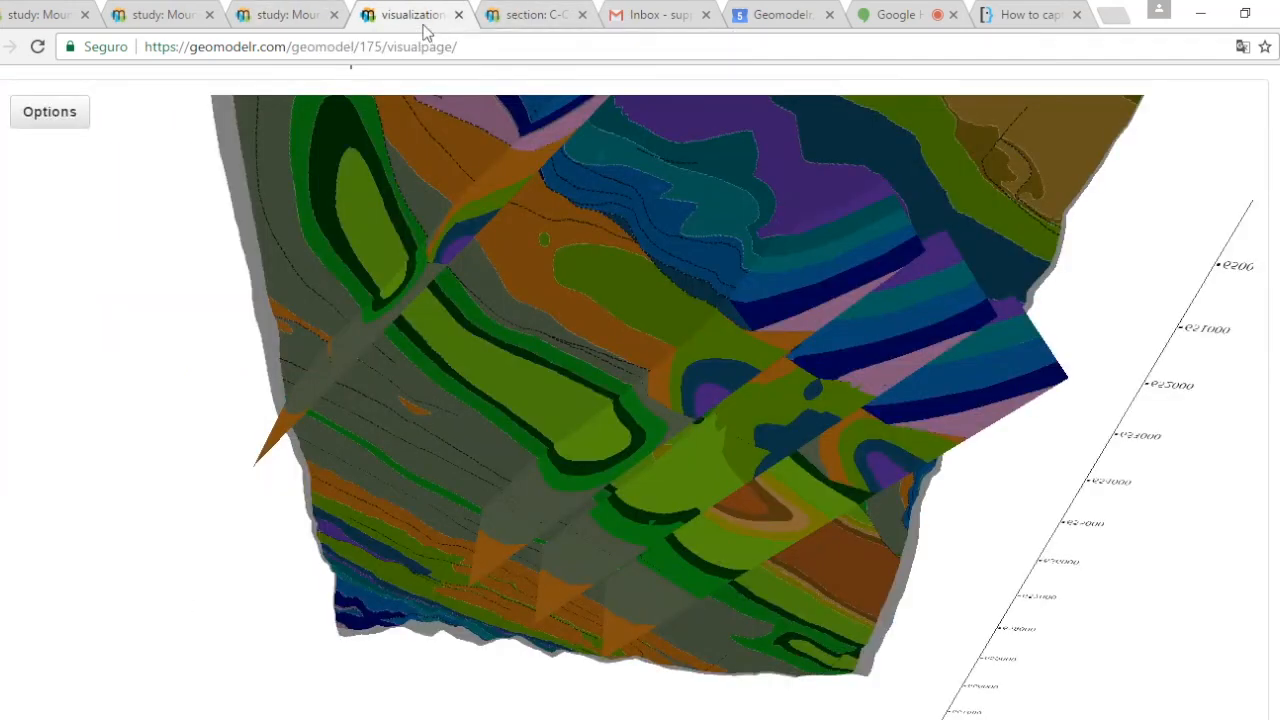
drag(720, 309, 575, 435)
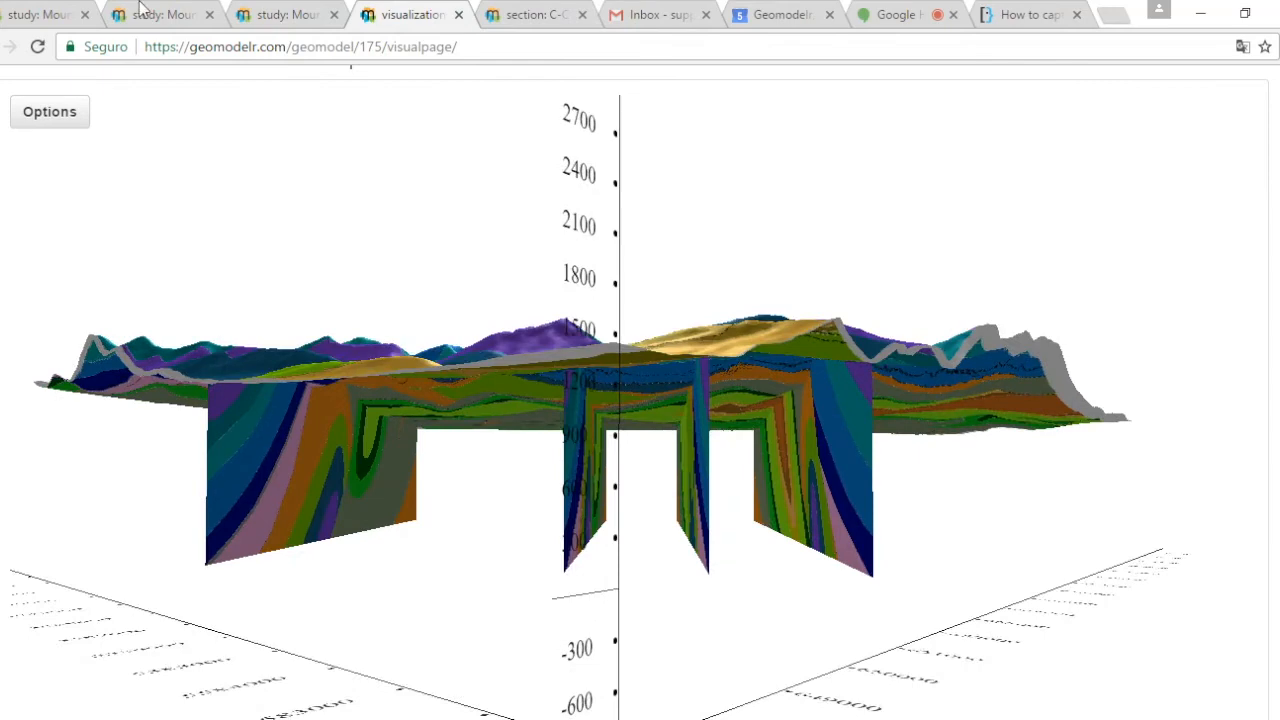
click(285, 14)
scroll(1000, 380, up, 20)
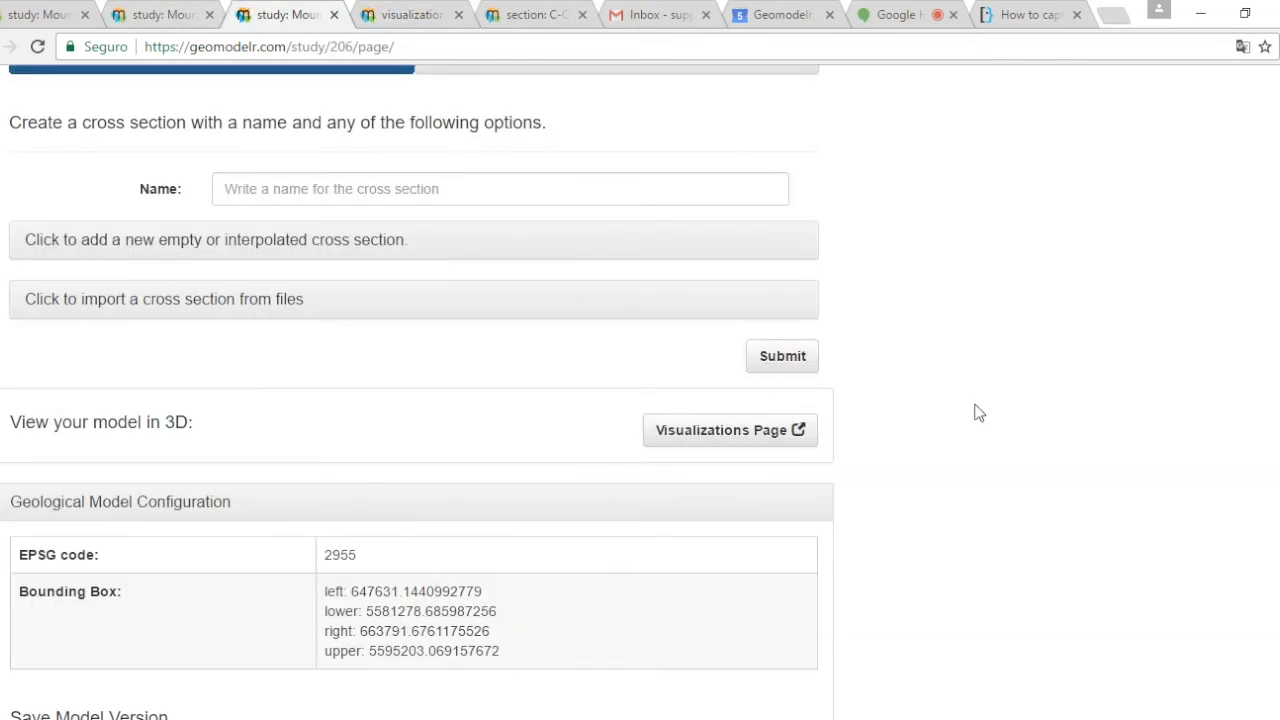
scroll(870, 470, down, 5)
scroll(867, 461, up, 2)
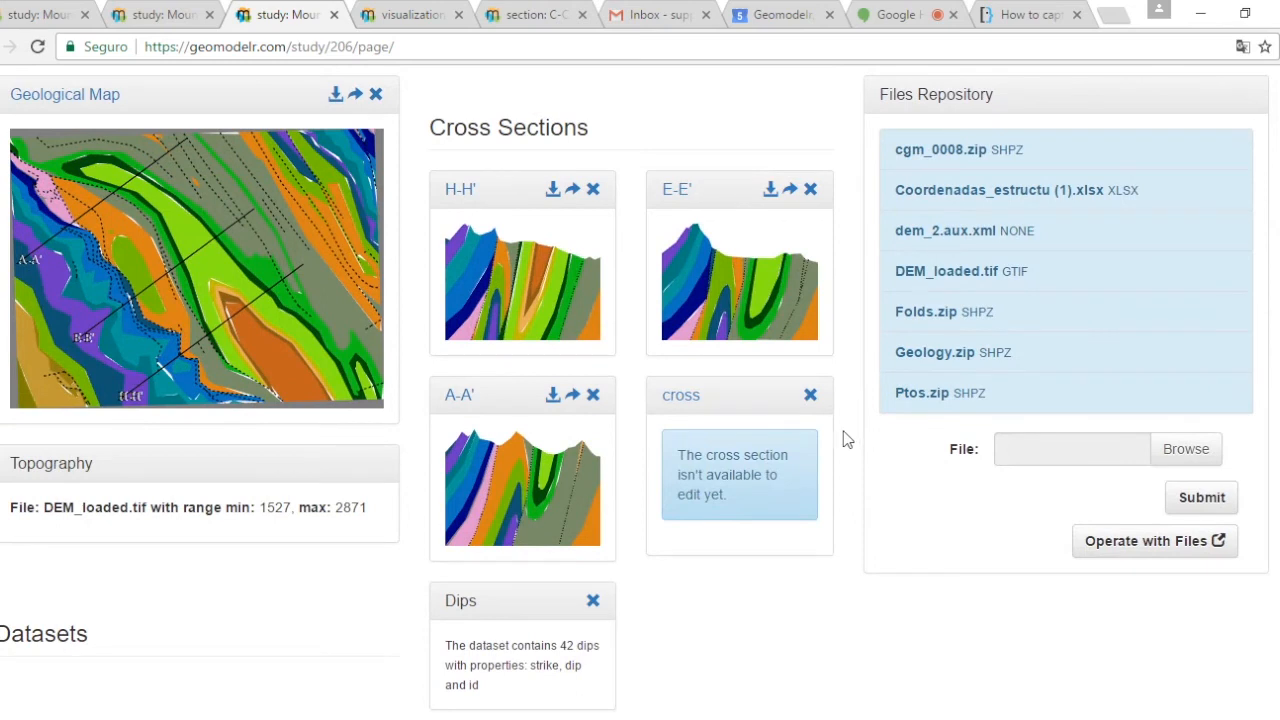
- Examine in the 3D visualization how the free-direction section crosses the other sections and the map
click(371, 18)
drag(570, 270, 574, 371)
drag(686, 386, 659, 419)
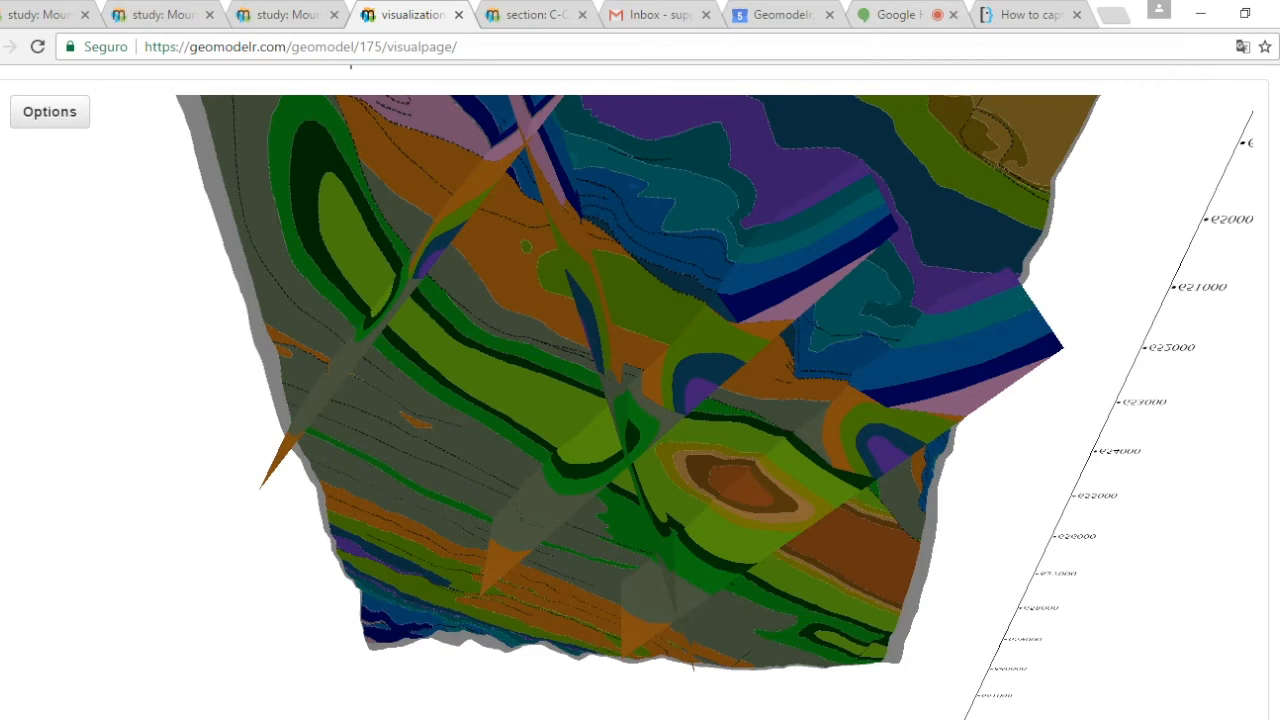
- Return from the 3D visualization to the main page of the Mount_Head_Canada study
scroll(1262, 392, down, 1)
scroll(1262, 392, up, 1)
scroll(1262, 392, up, 3)
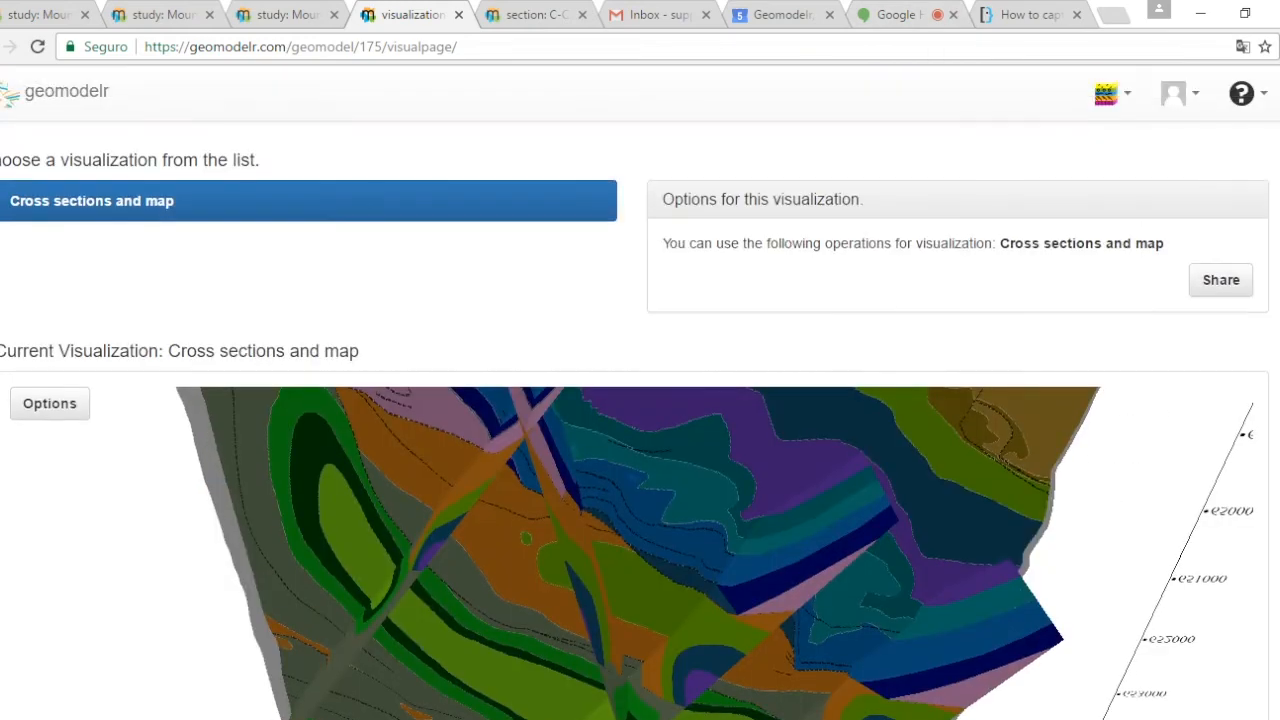
click(1108, 100)
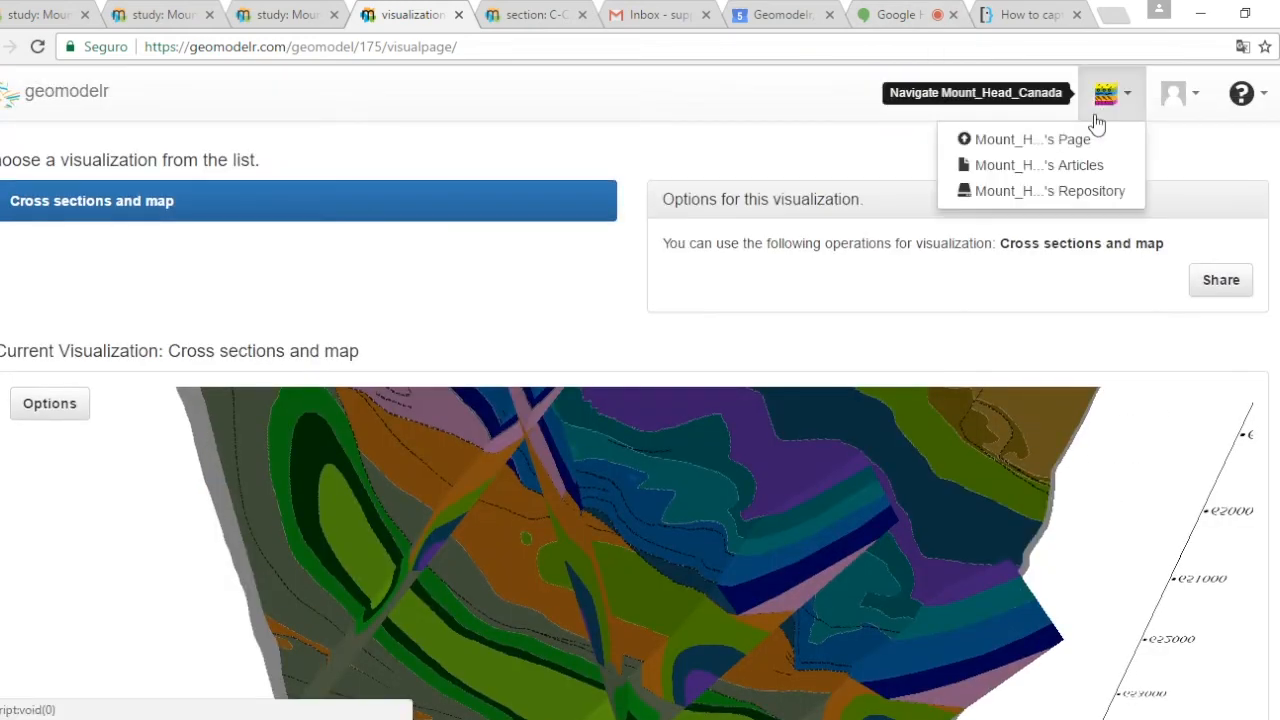
click(1038, 140)
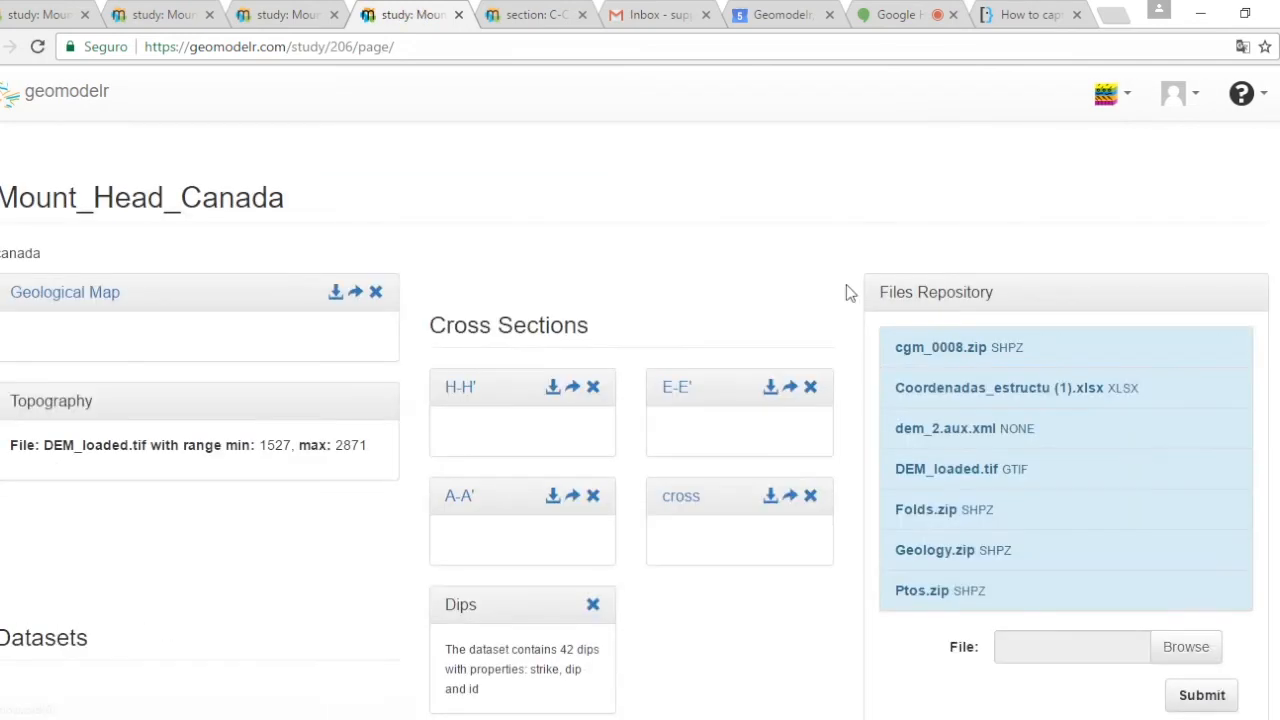
- Delete the study's current model and set the saved Version 4 as the model
scroll(846, 284, down, 8)
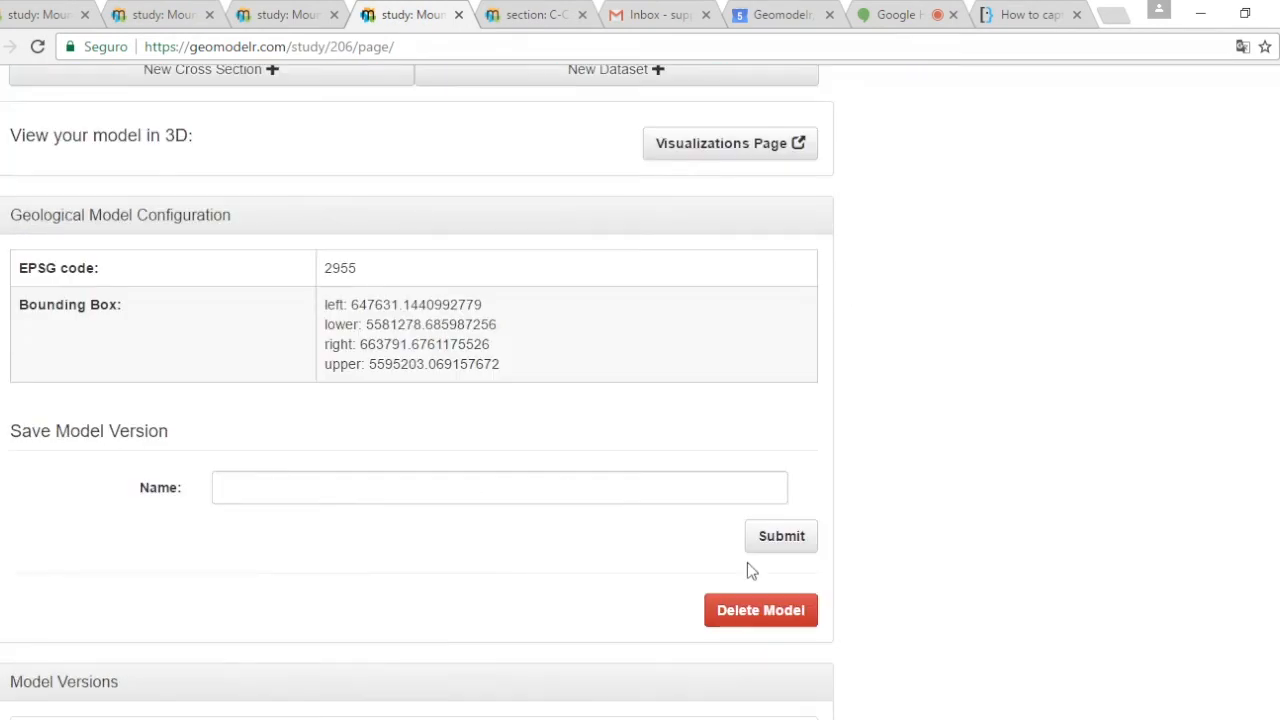
click(772, 617)
click(826, 380)
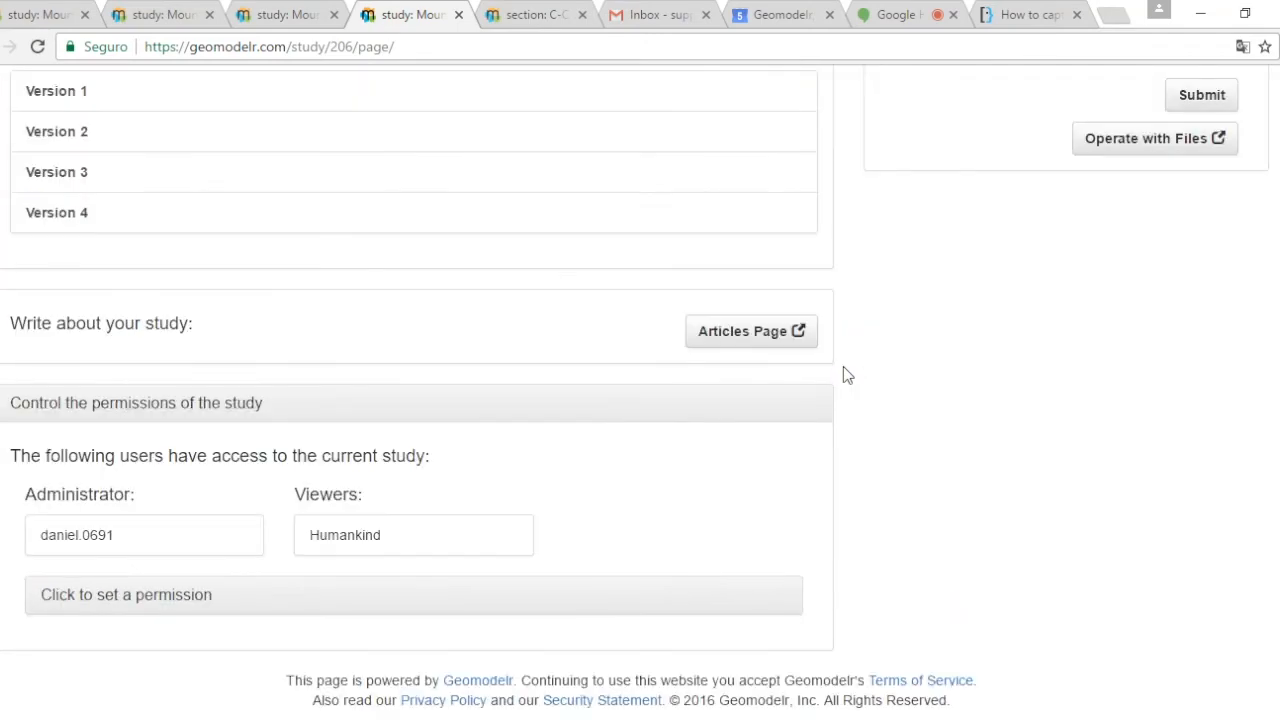
click(203, 212)
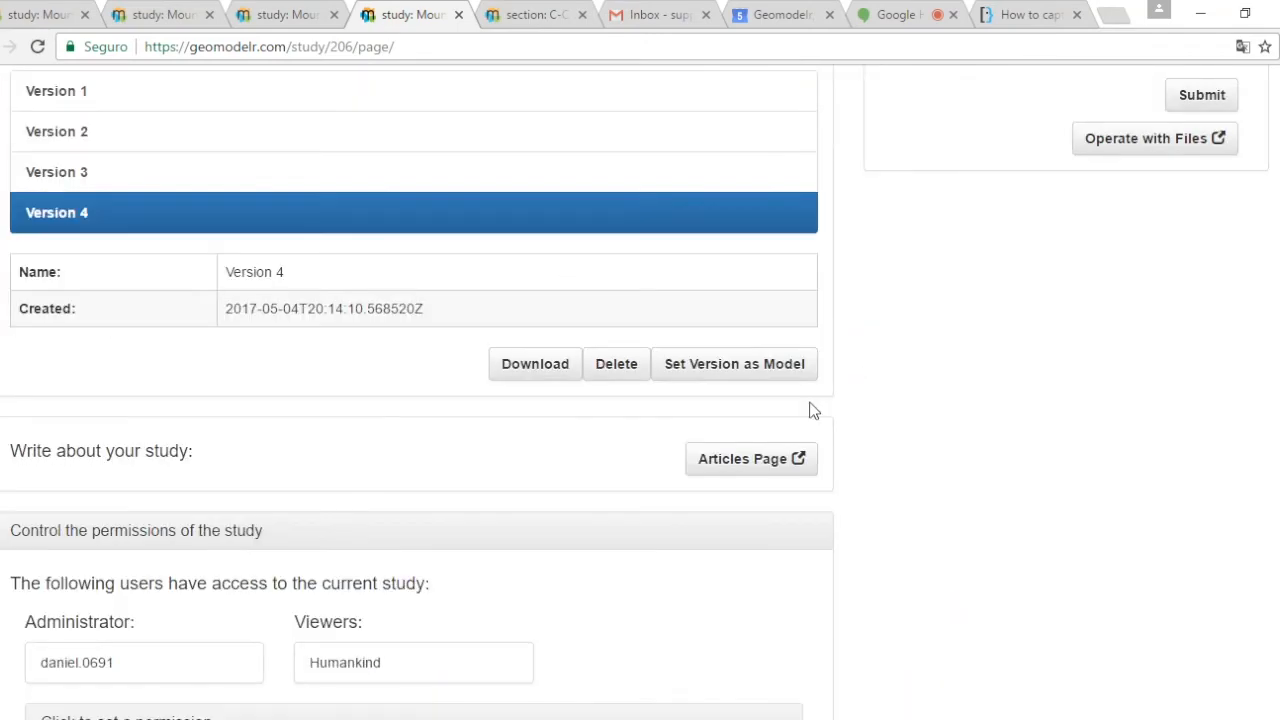
click(785, 372)
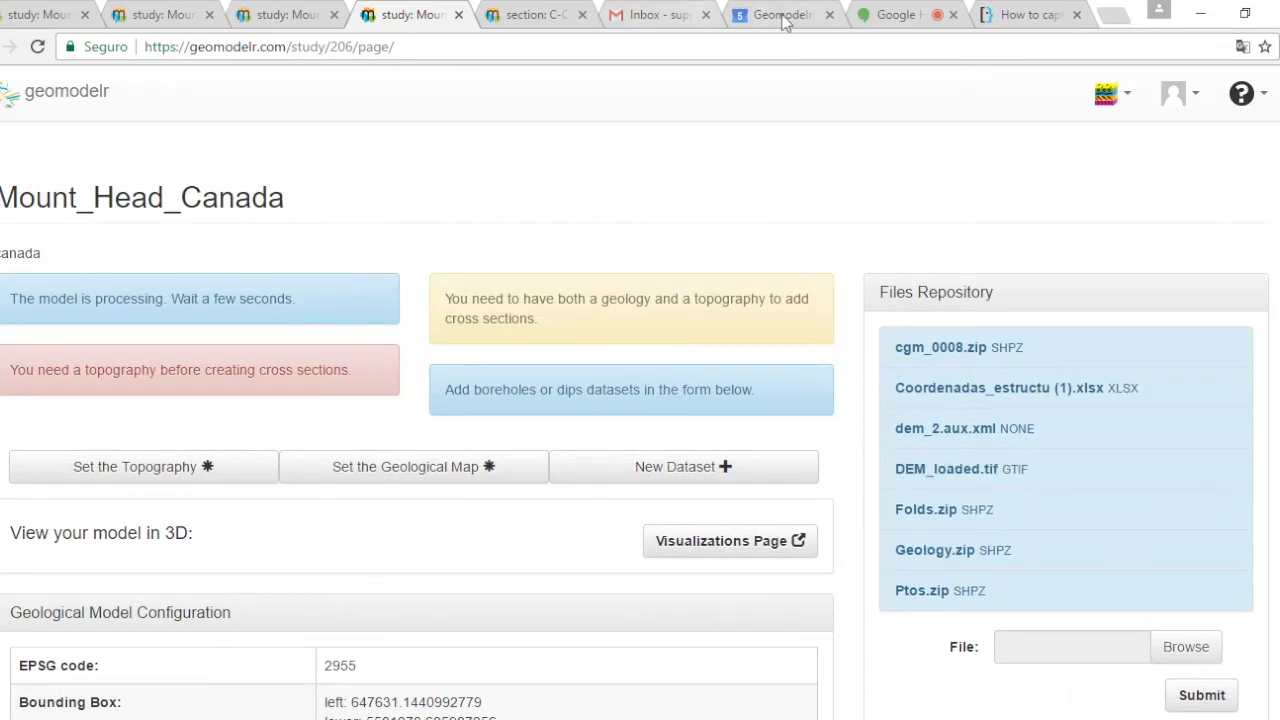
- Return to the Mount_Head_Canada study page with its full set of cross sections and open its visualizations page in a new browser tab
click(897, 12)
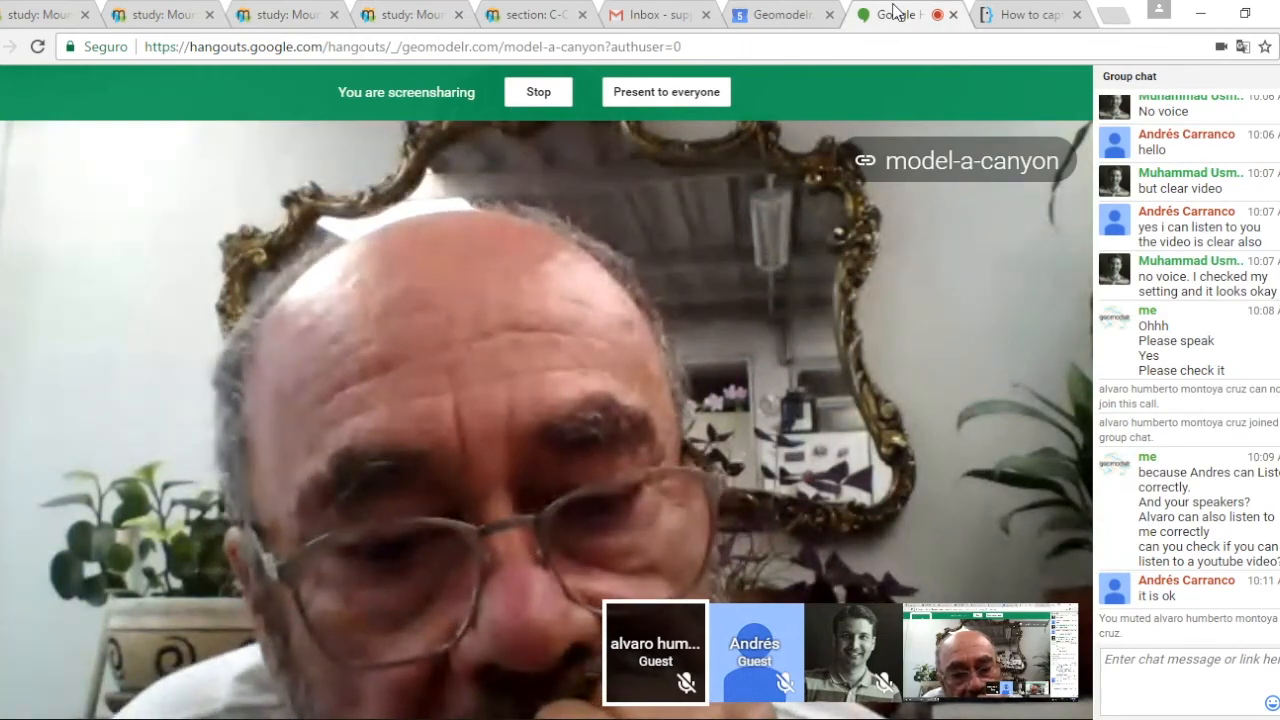
click(277, 14)
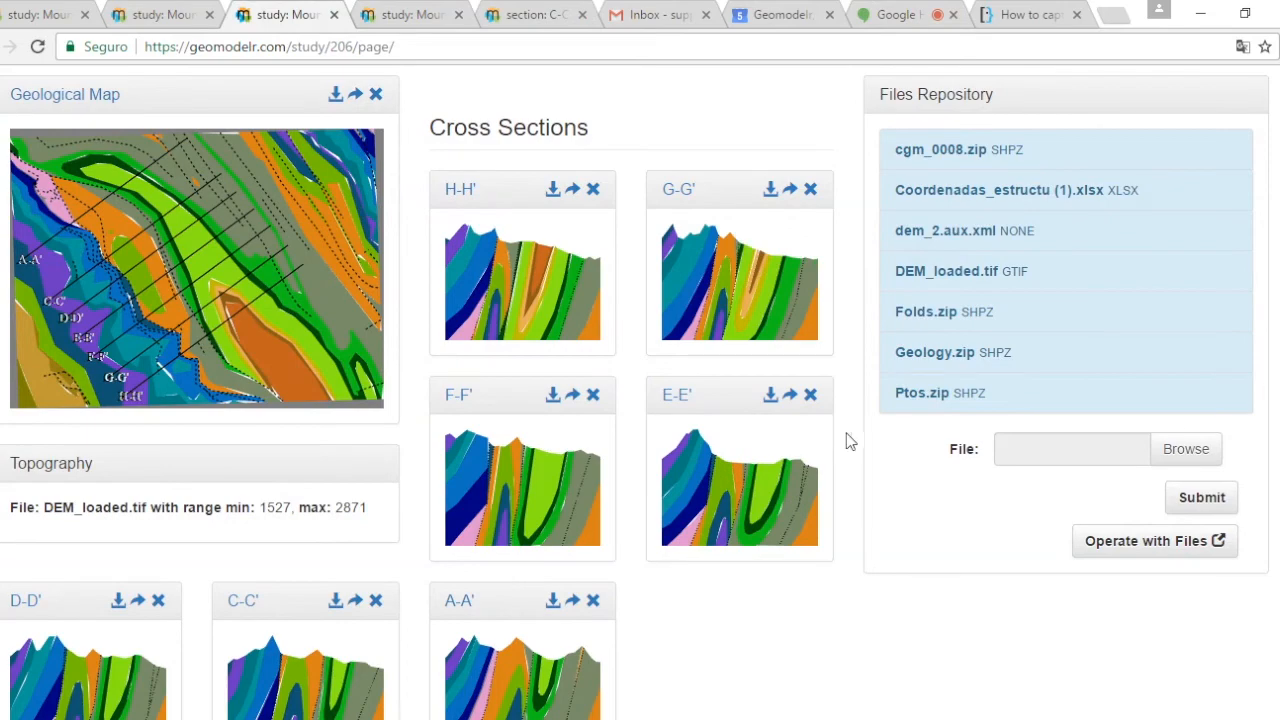
scroll(848, 442, down, 2)
scroll(651, 371, up, 3)
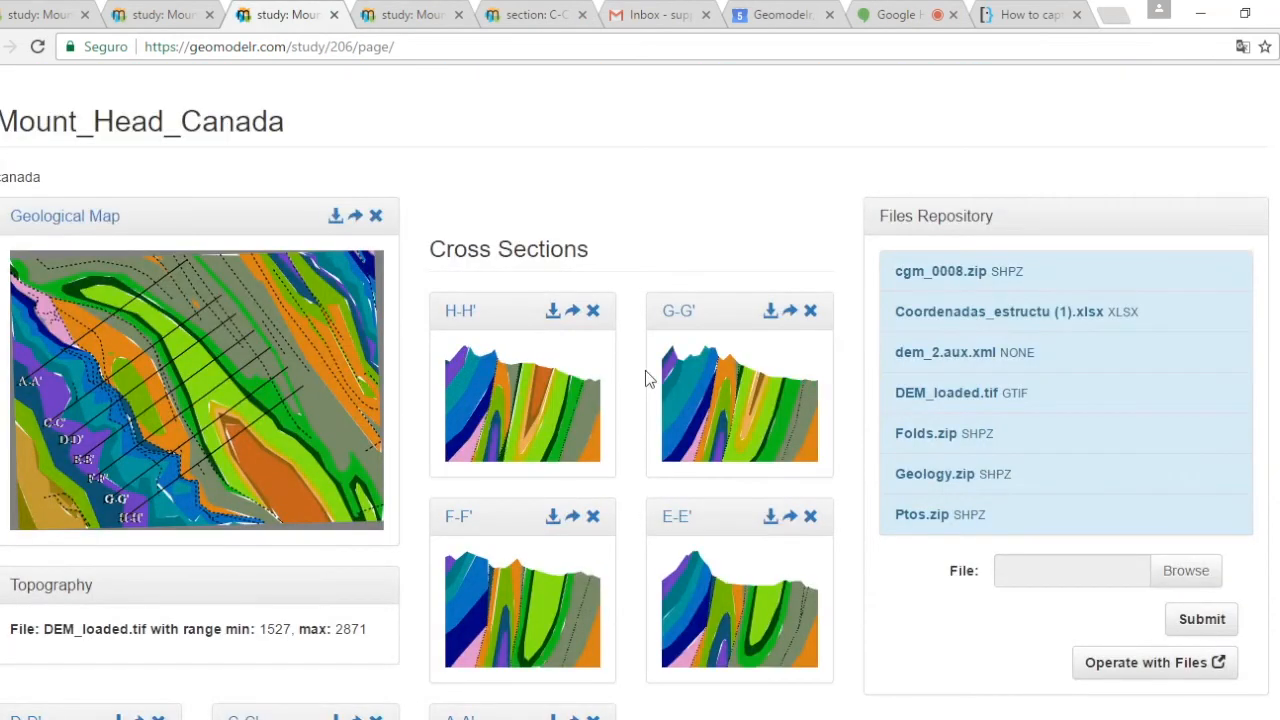
scroll(875, 482, down, 3)
scroll(866, 523, down, 5)
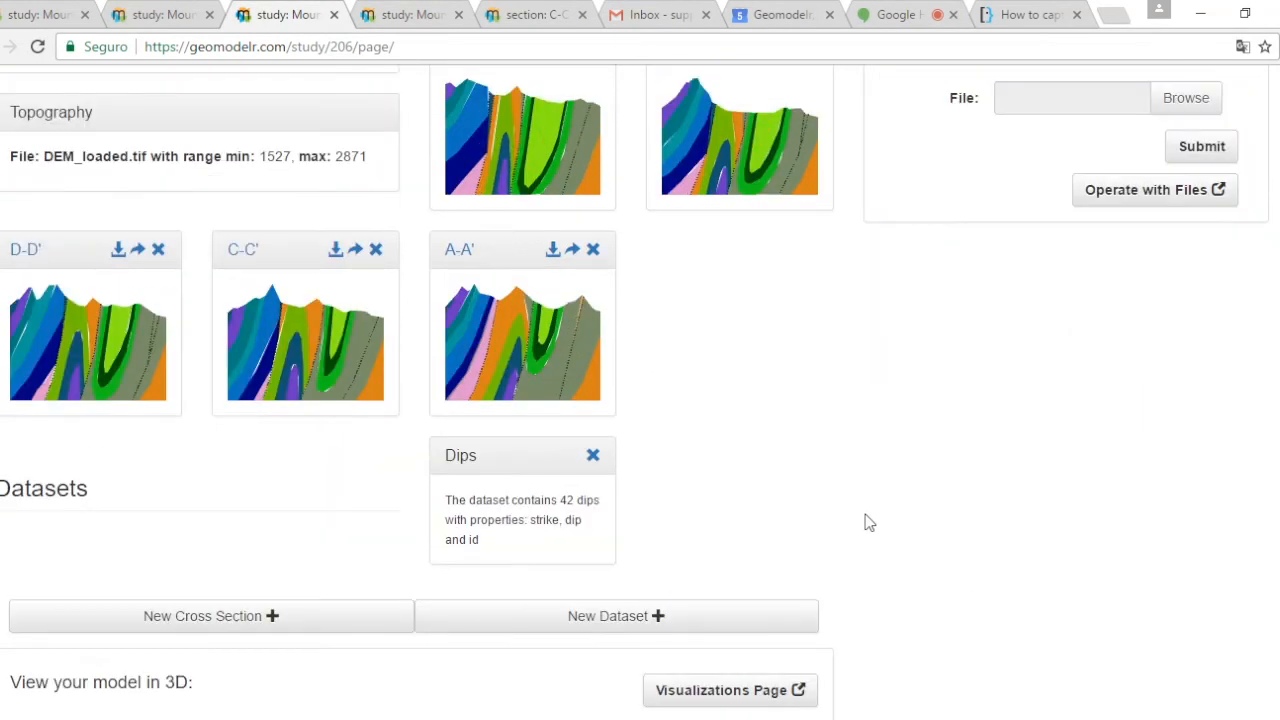
right_click(760, 350)
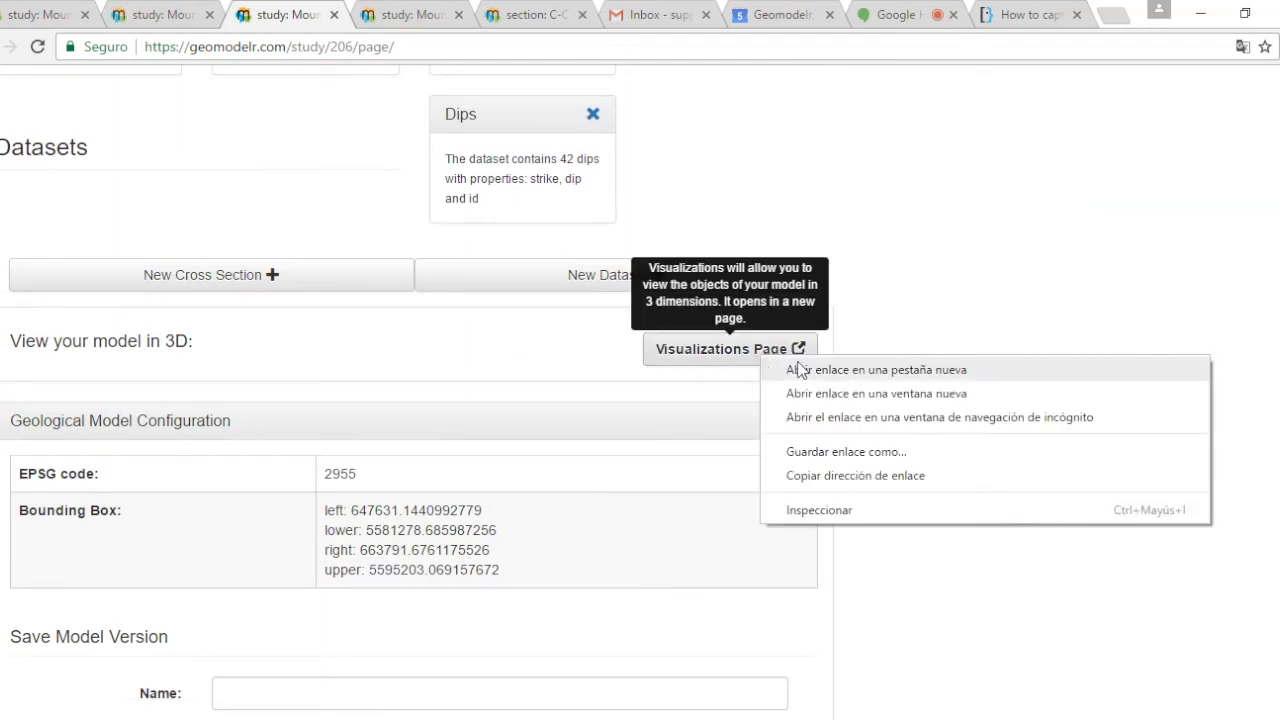
click(786, 366)
click(366, 15)
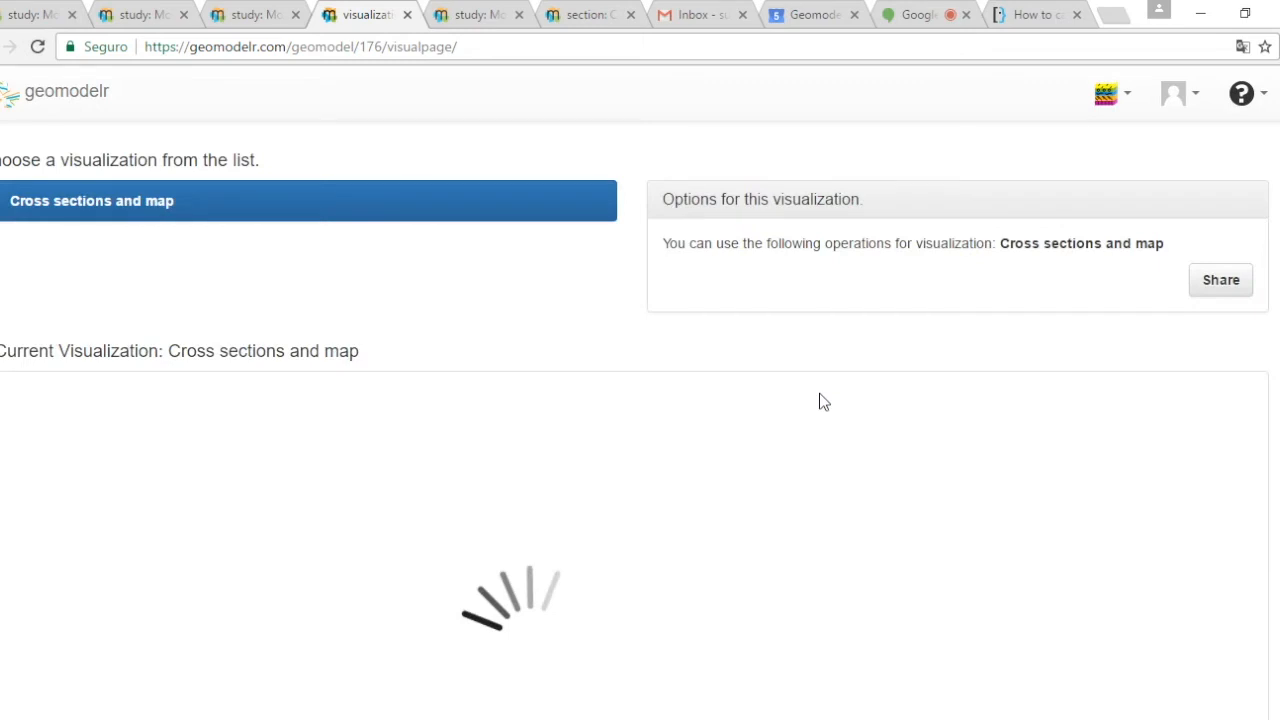
- Examine the Cross sections and map visualization in 3D, including the sections from underneath the terrain
scroll(820, 400, down, 3)
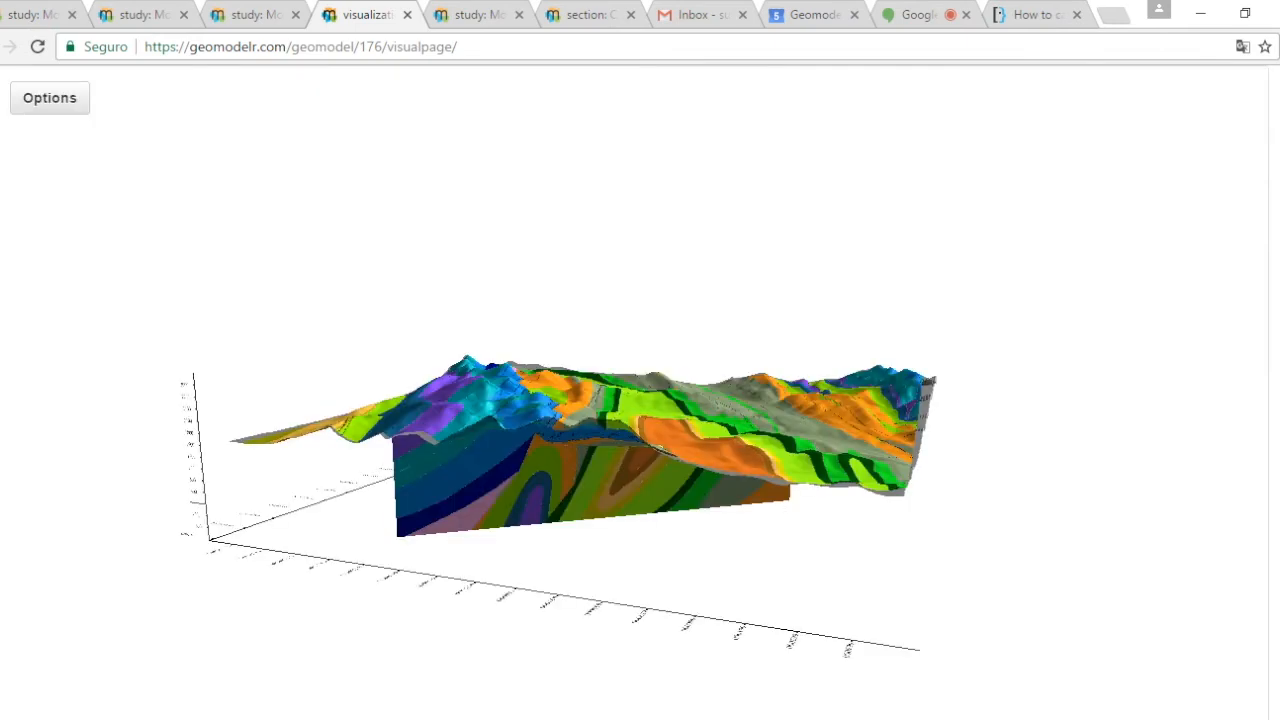
drag(660, 334, 928, 238)
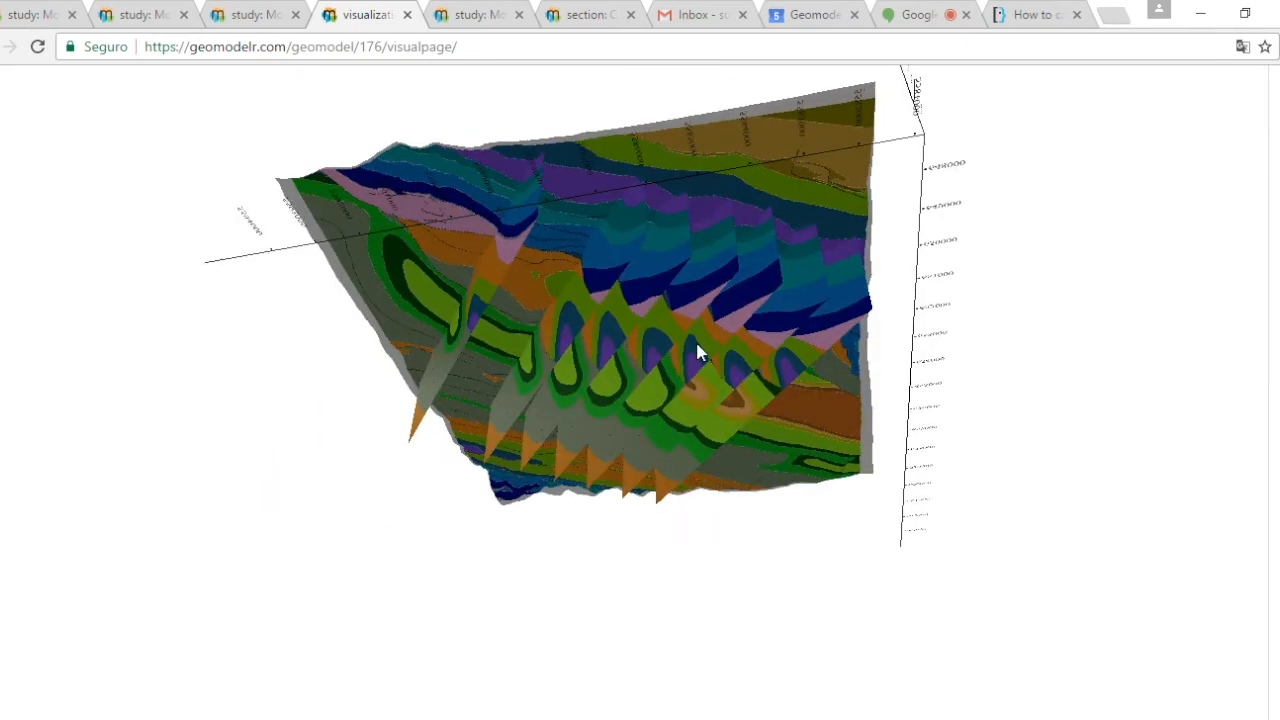
scroll(697, 350, up, 3)
drag(697, 352, 900, 350)
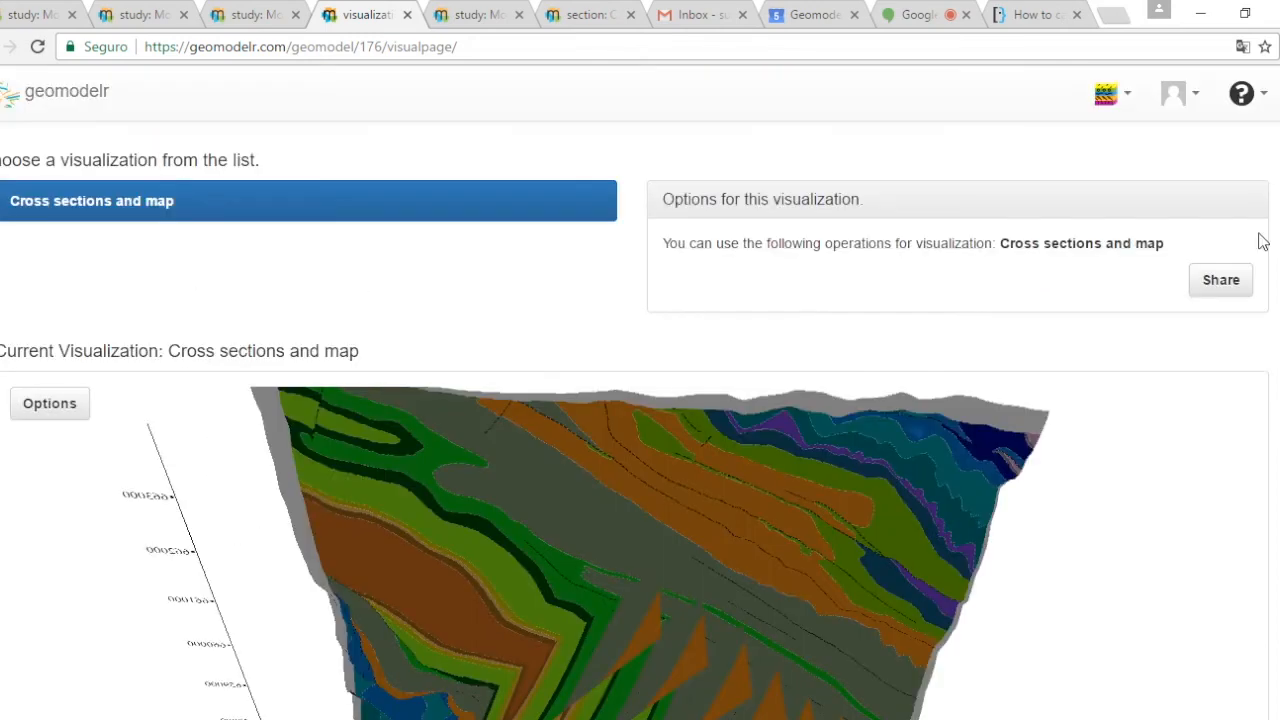
- Create and submit a new visualization of the triangulated faults named Faults
scroll(385, 425, down, 8)
click(452, 296)
text(Faults)
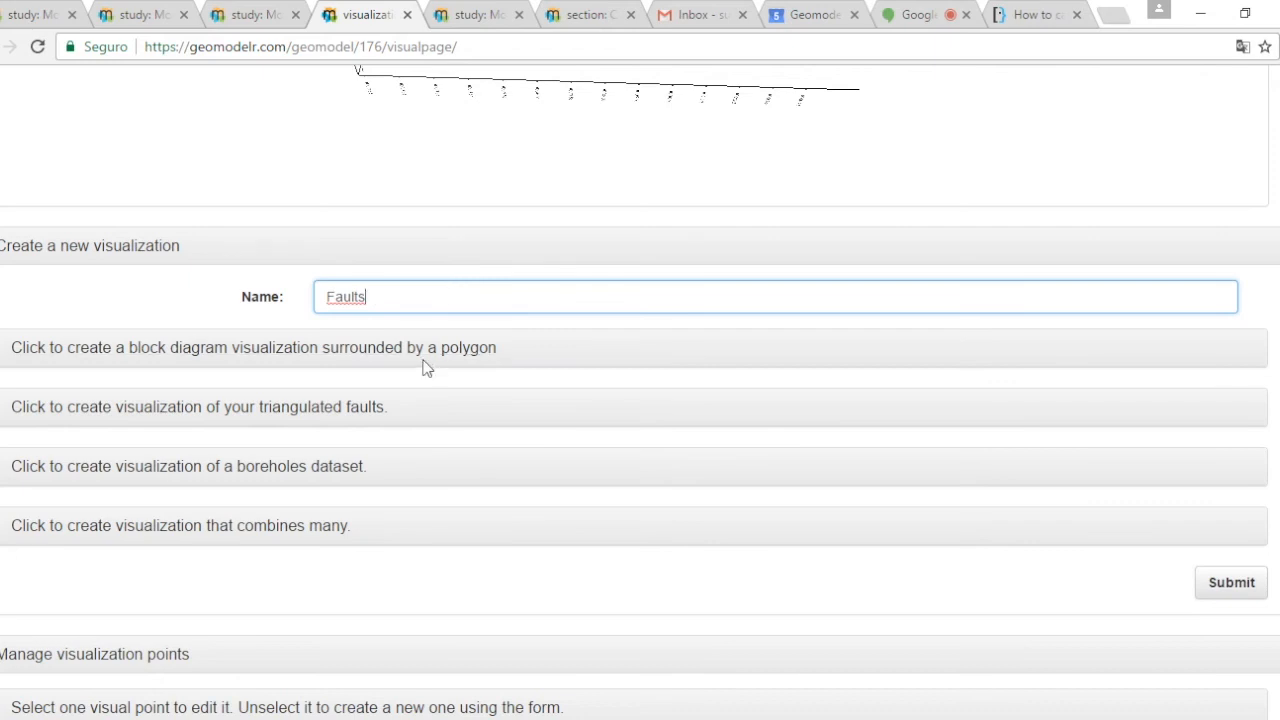
click(317, 412)
scroll(1230, 460, down, 2)
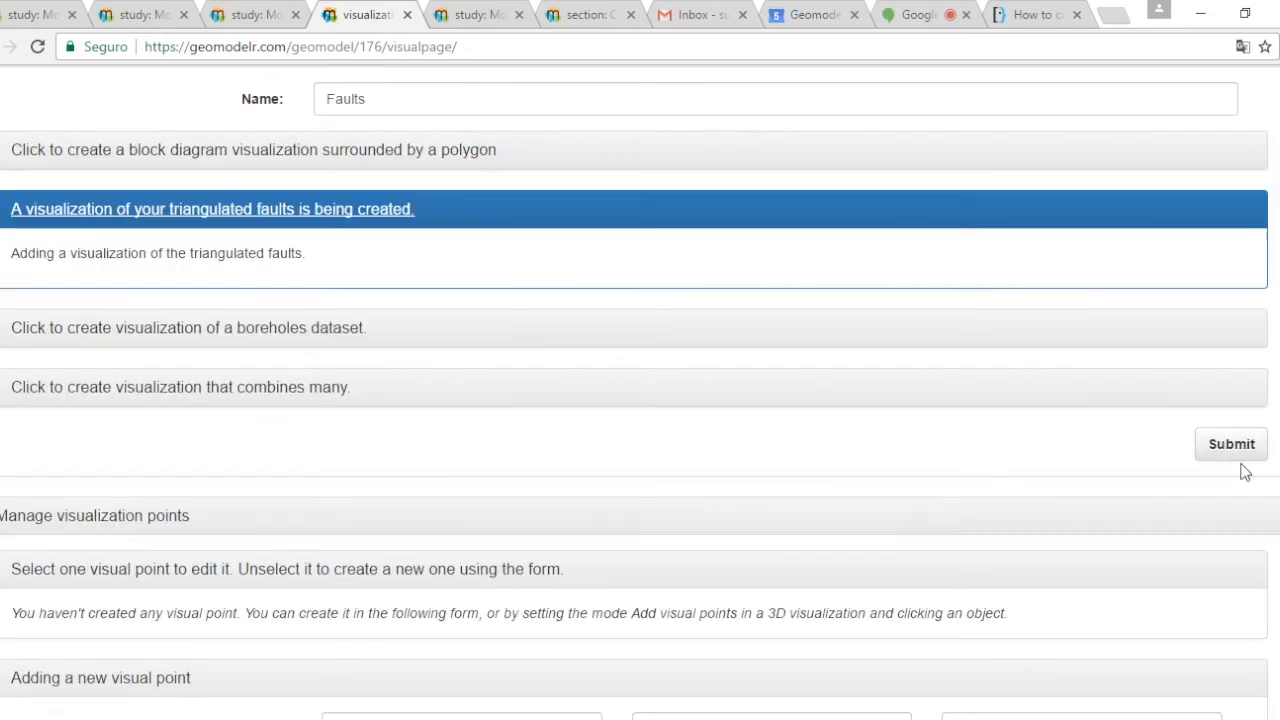
click(1231, 450)
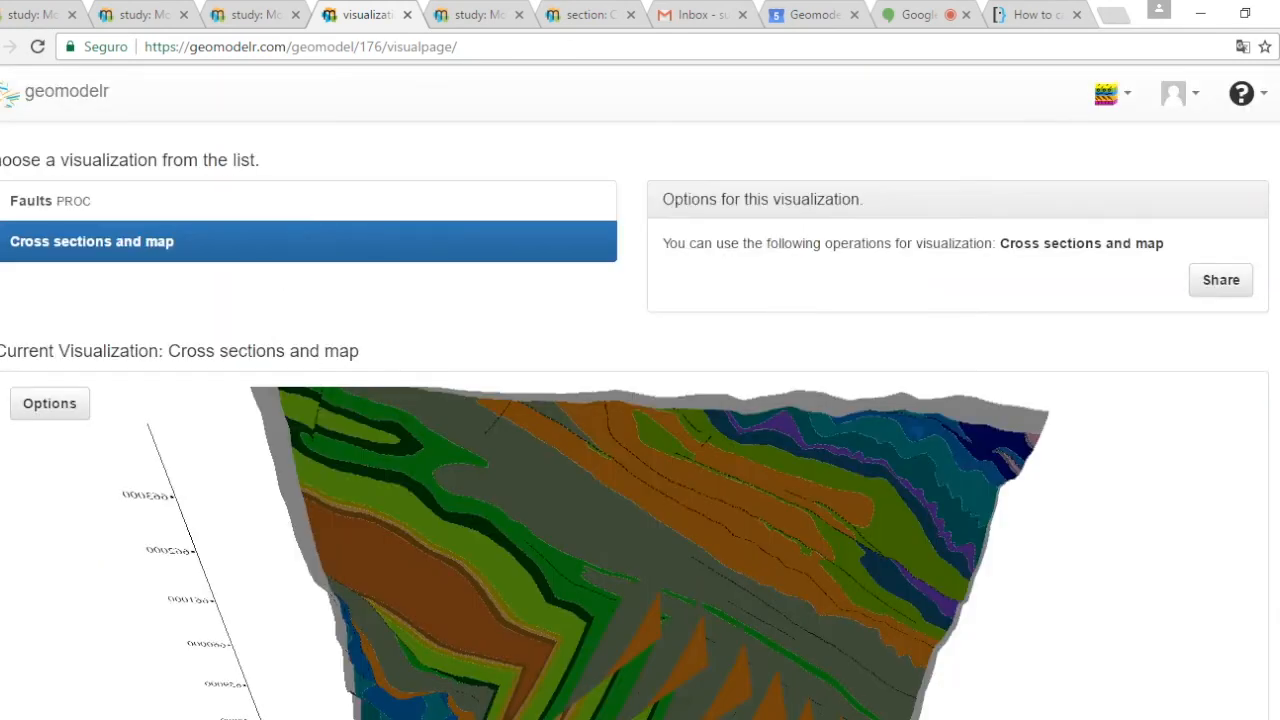
- Display the Faults visualization and inspect the triangulated fault surfaces in 3D
scroll(1003, 437, down, 3)
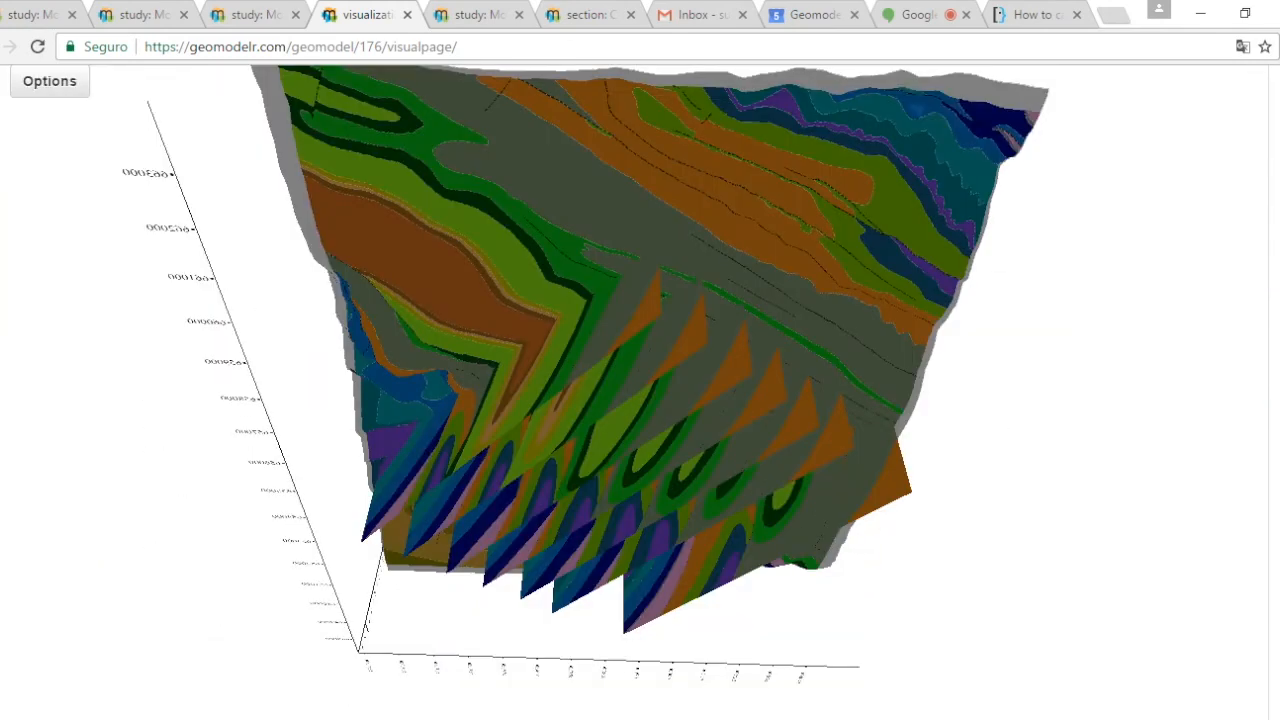
scroll(1003, 437, up, 3)
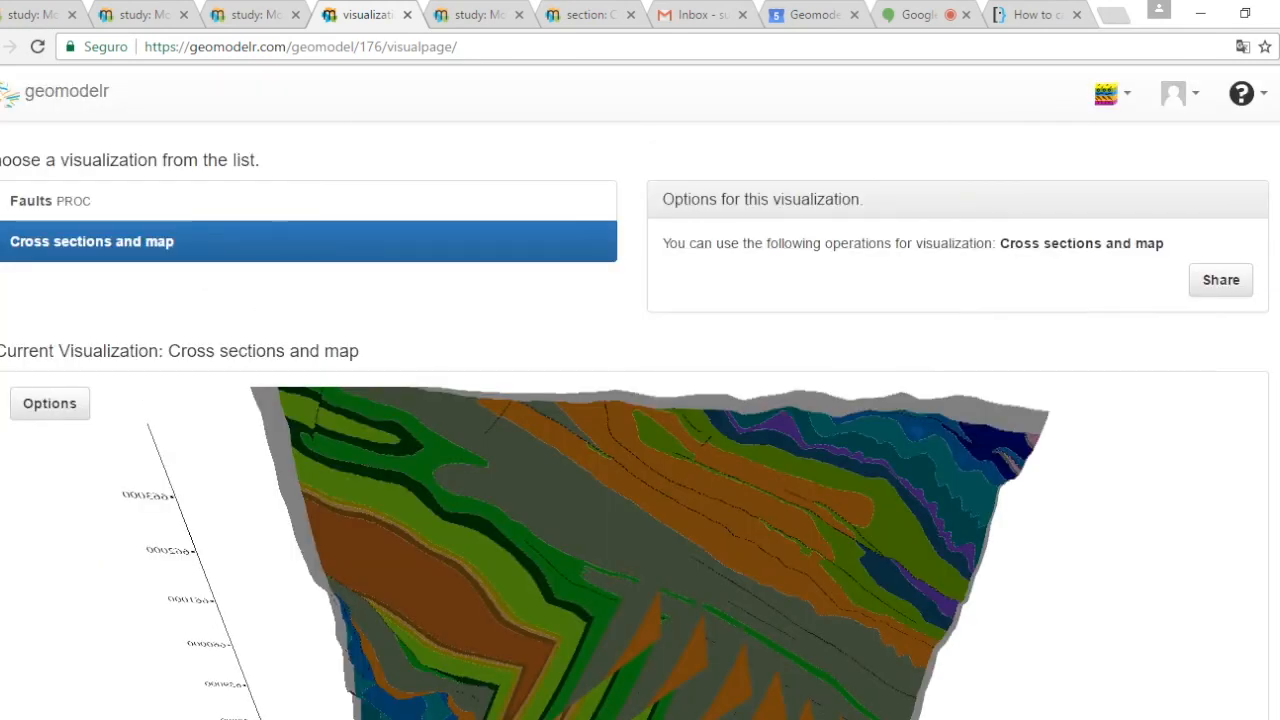
click(123, 200)
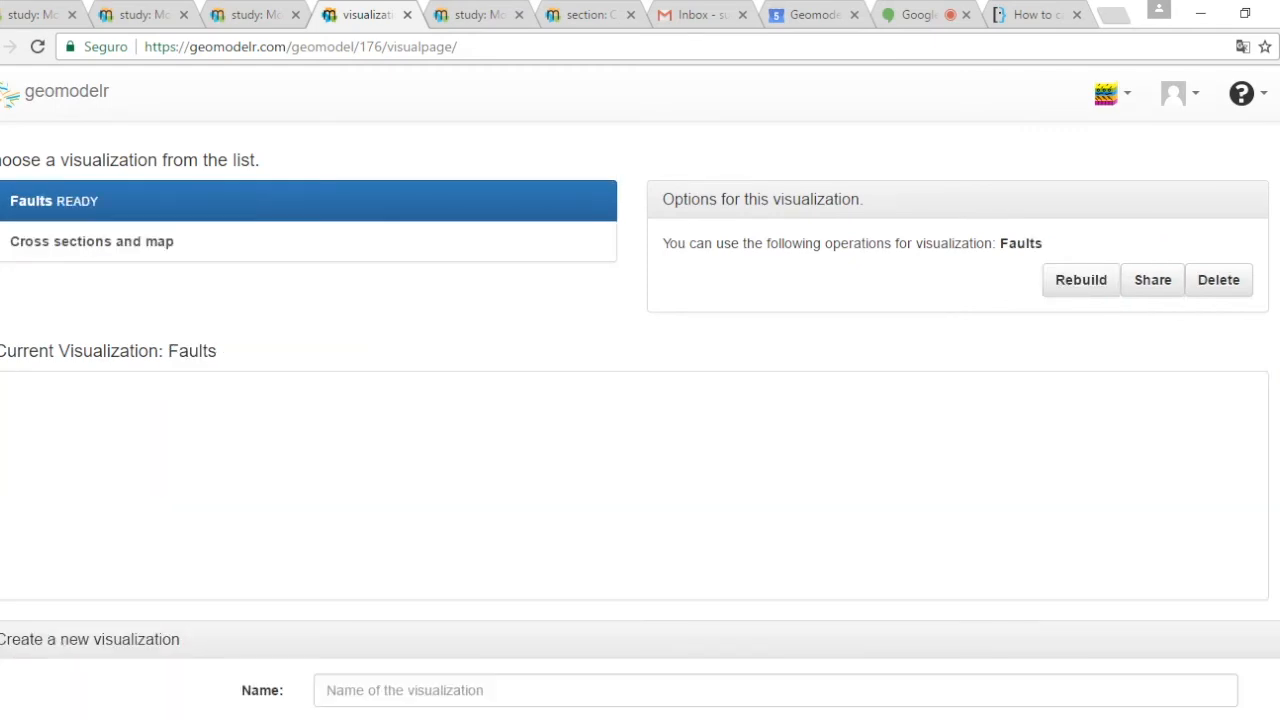
scroll(1237, 303, down, 2)
drag(312, 499, 845, 497)
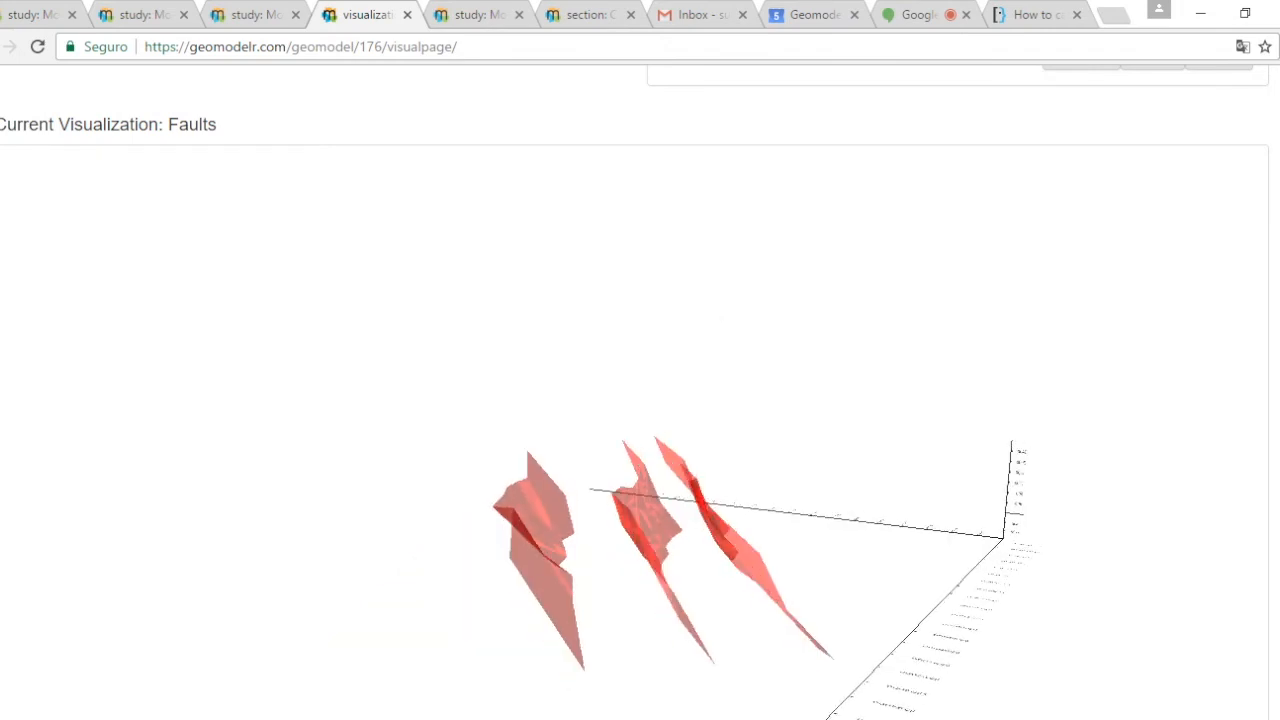
- Create and submit a visualization named combined that joins Faults with Cross sections and map
scroll(631, 465, down, 7)
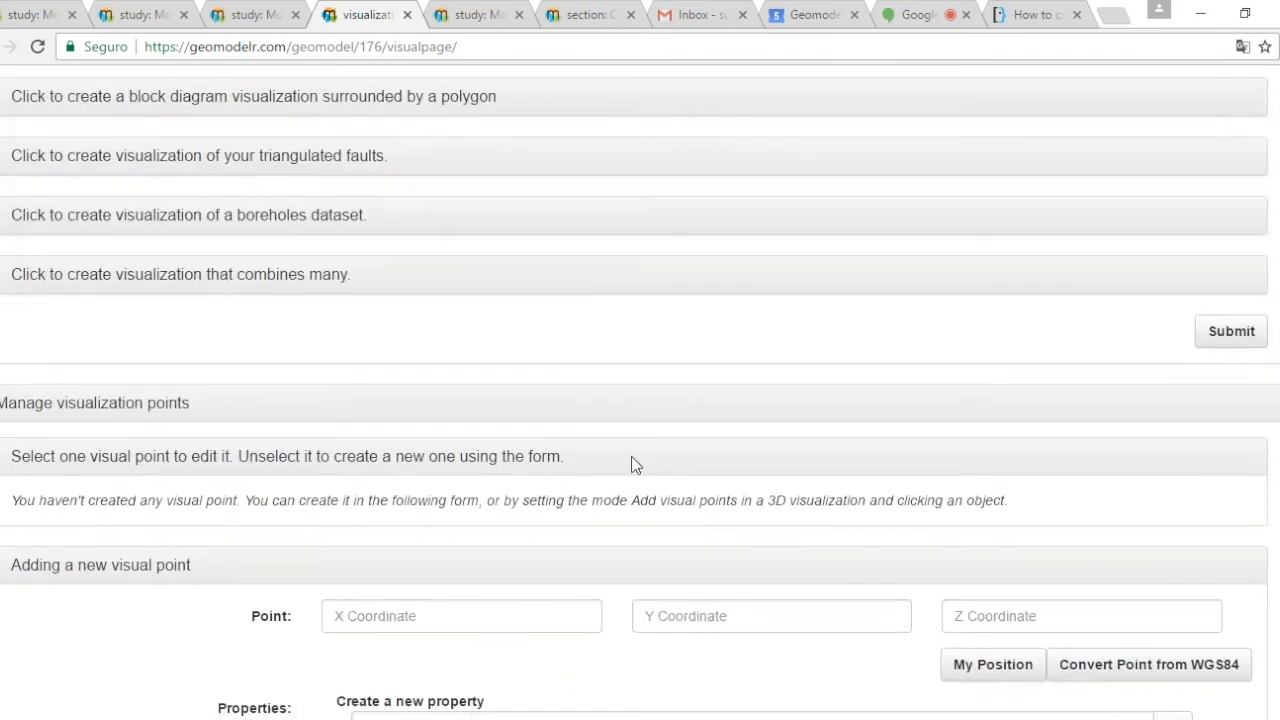
click(281, 280)
click(287, 377)
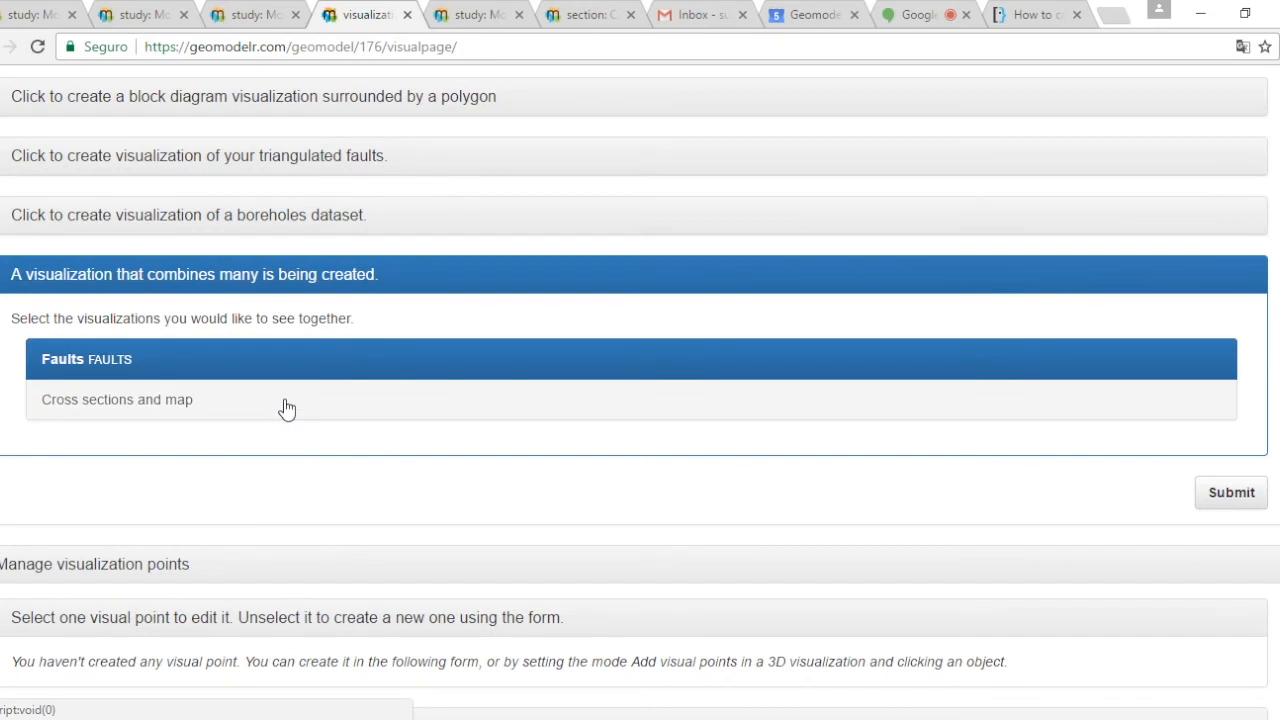
click(283, 402)
click(1231, 493)
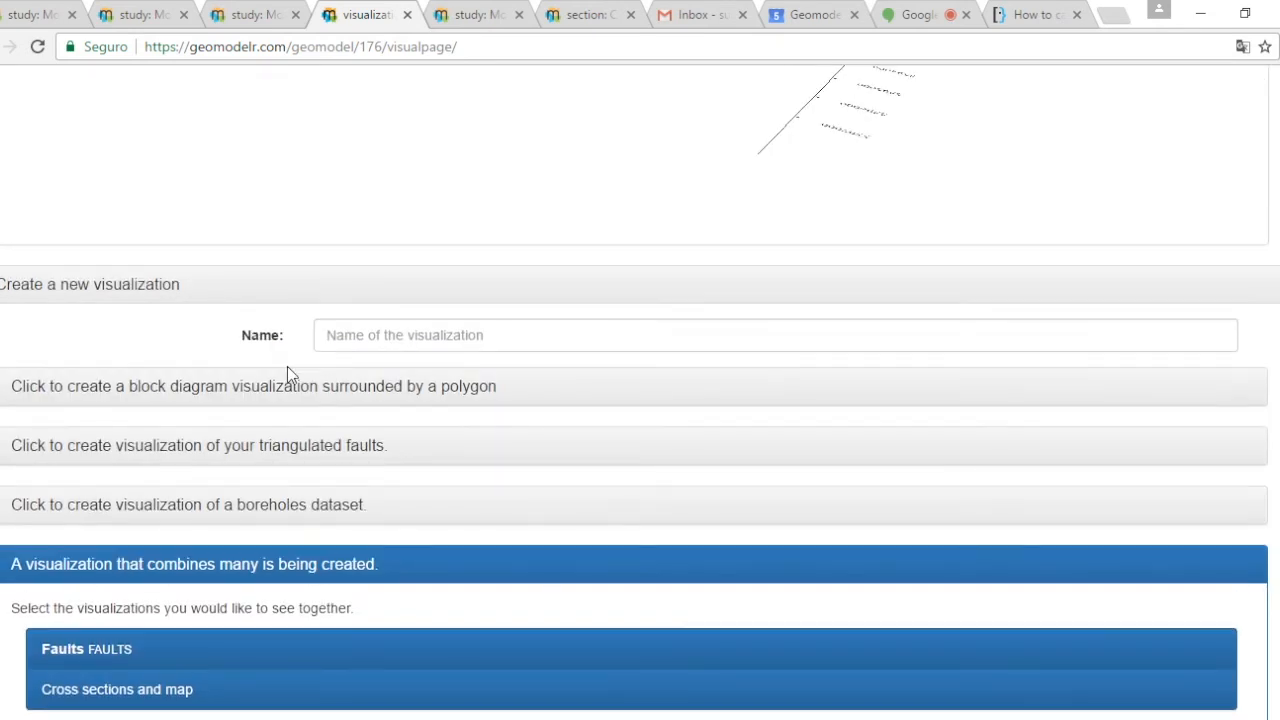
click(395, 336)
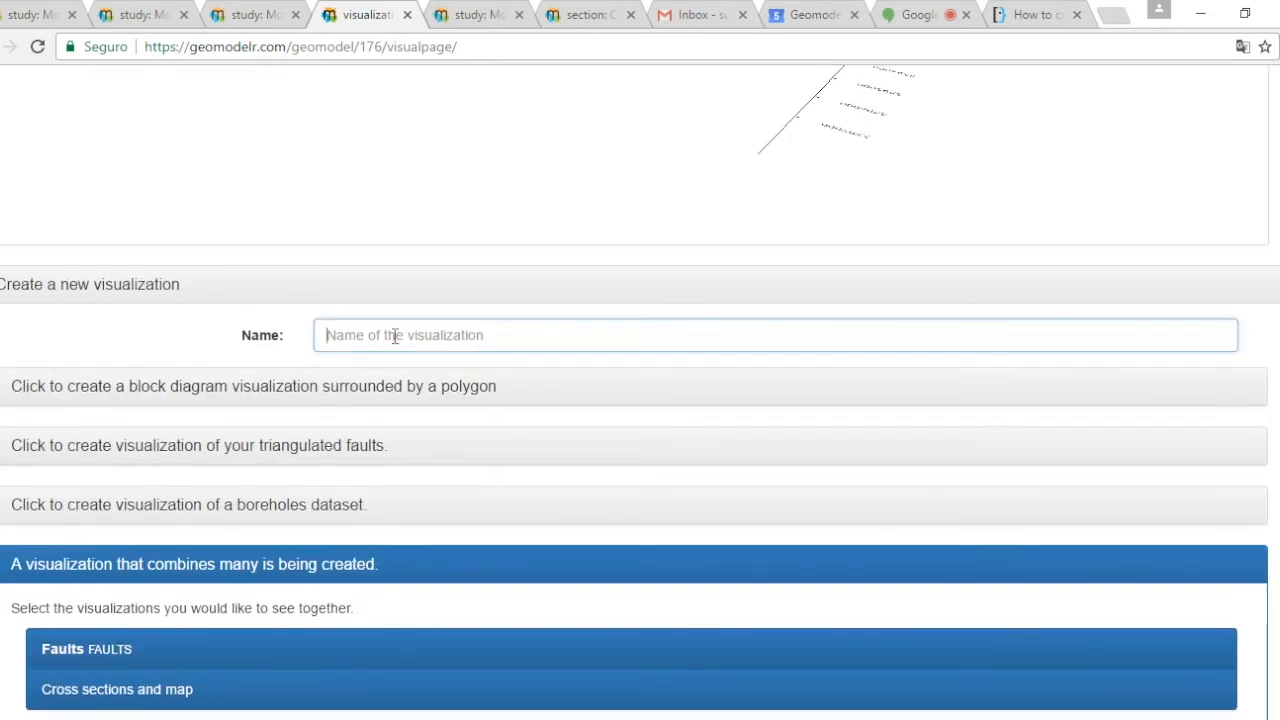
text(combined)
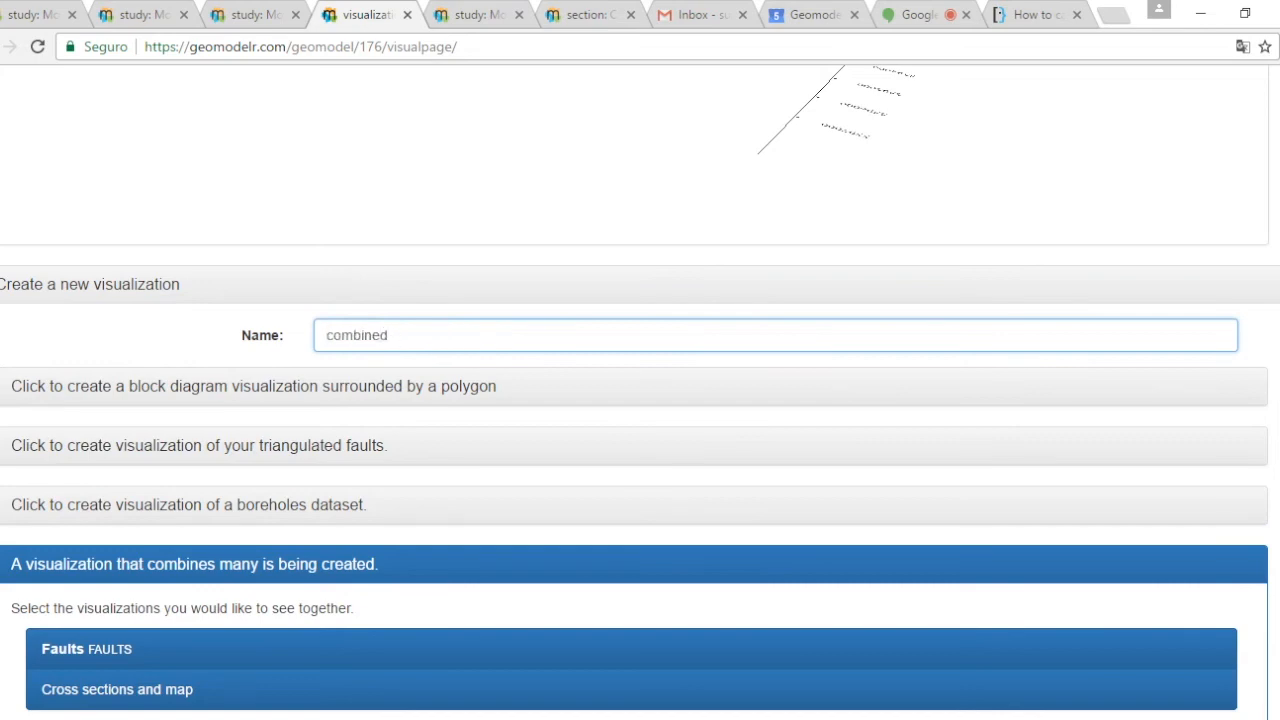
scroll(900, 380, down, 4)
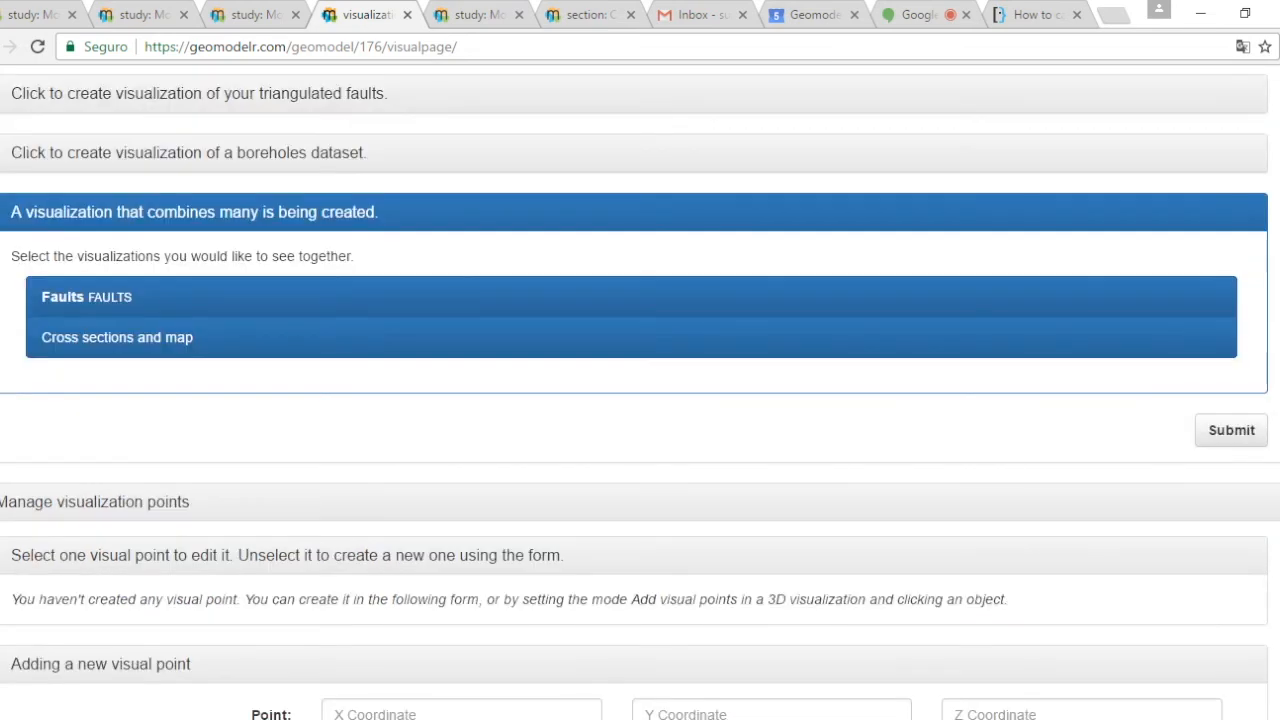
click(1233, 402)
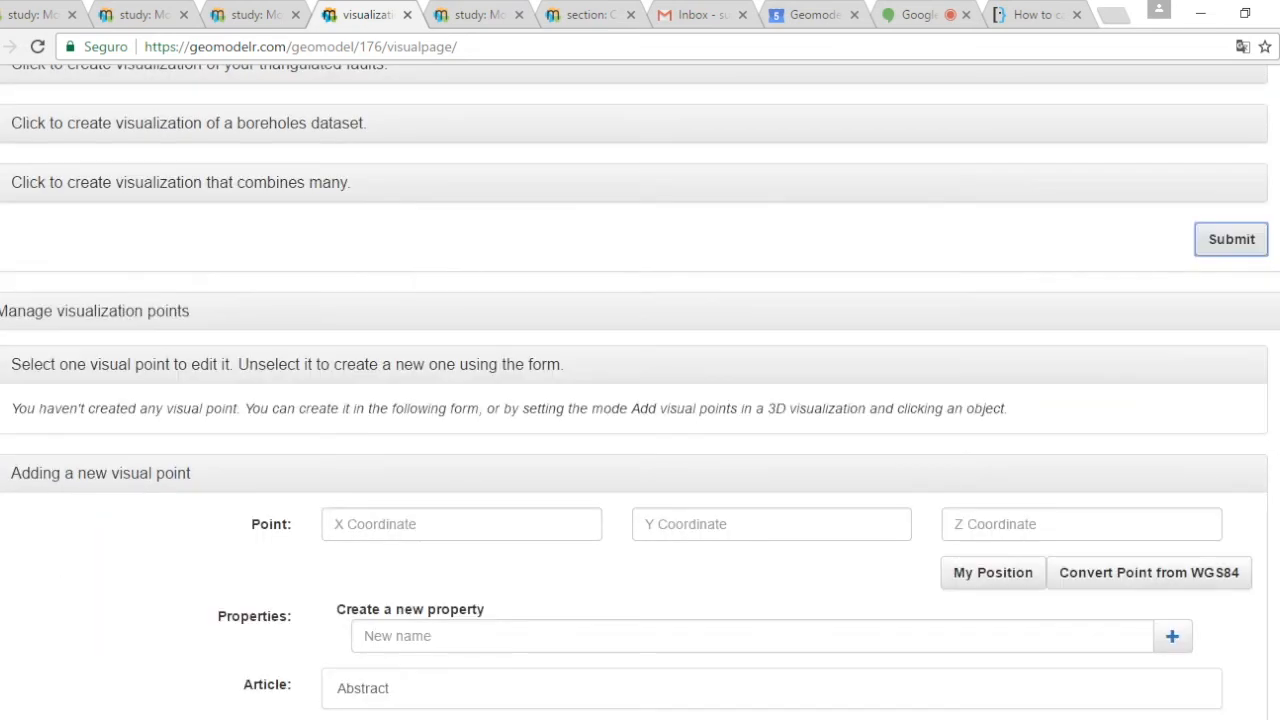
- Display the combined visualization and examine from below how the faults cut the cross sections and the map
scroll(640, 390, up, 12)
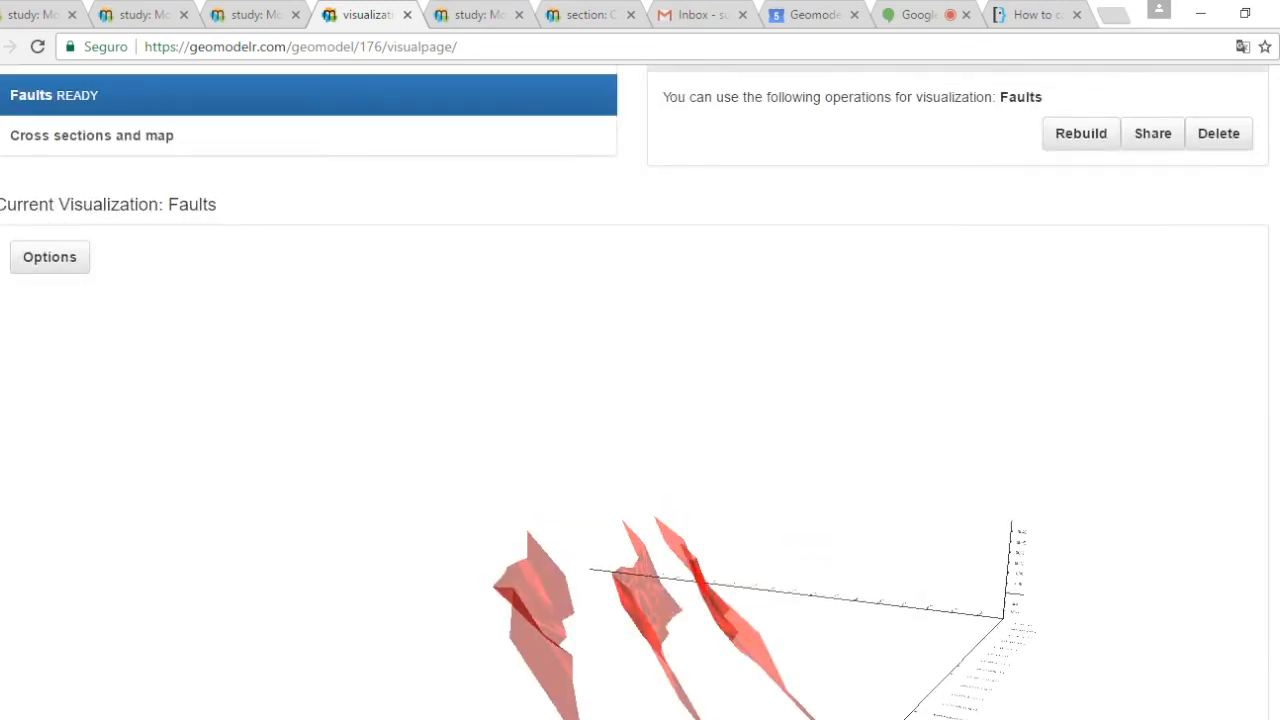
scroll(640, 390, up, 1)
scroll(640, 390, up, 1)
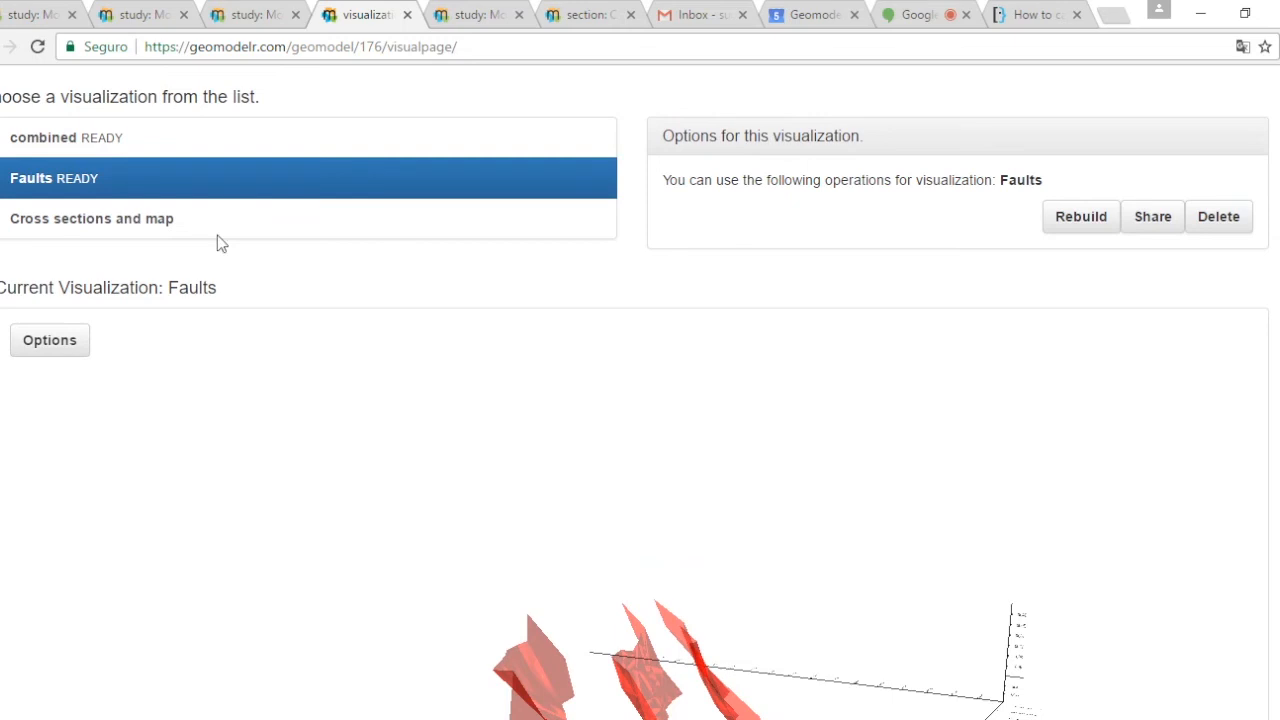
click(248, 141)
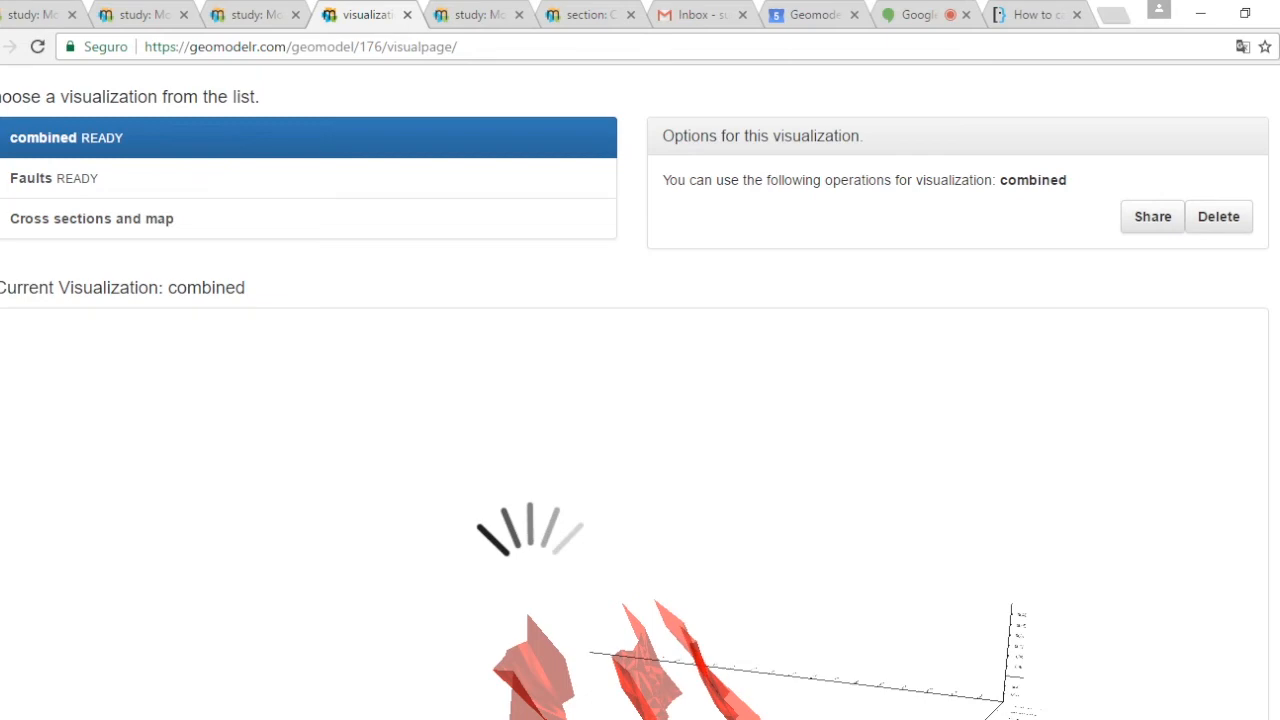
scroll(849, 414, down, 3)
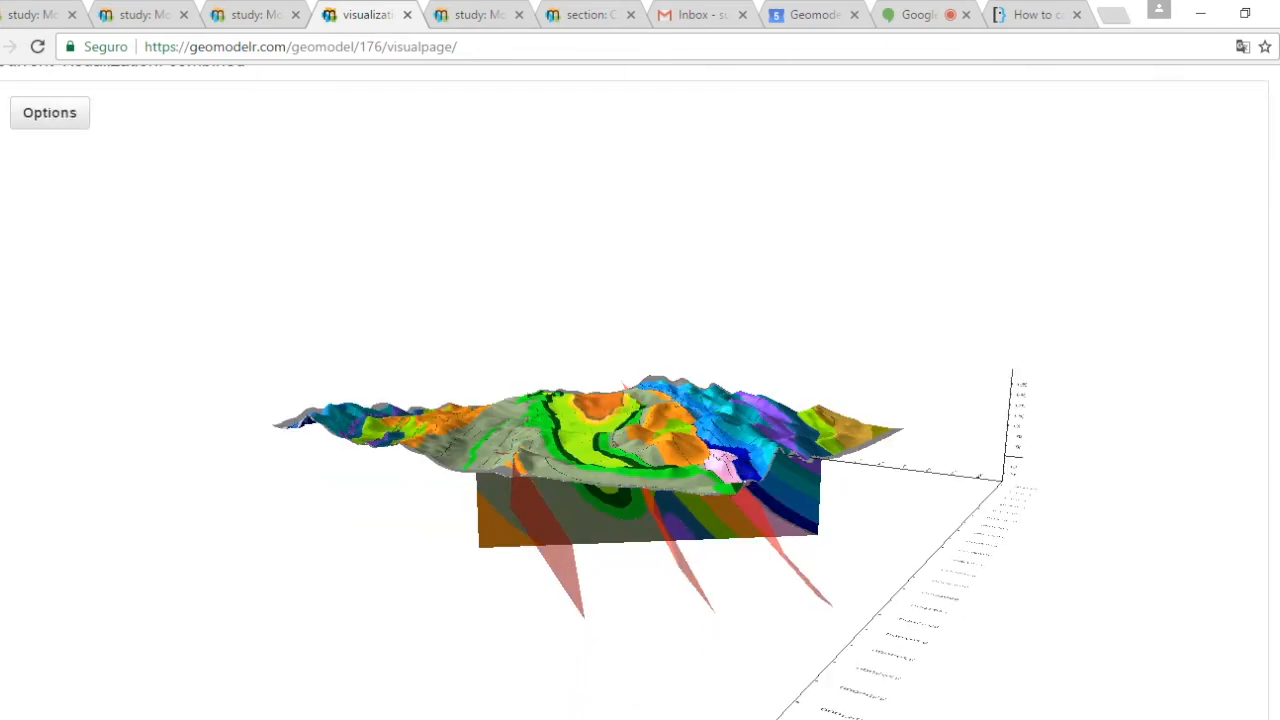
drag(849, 414, 410, 392)
scroll(638, 417, up, 3)
scroll(638, 417, up, 3)
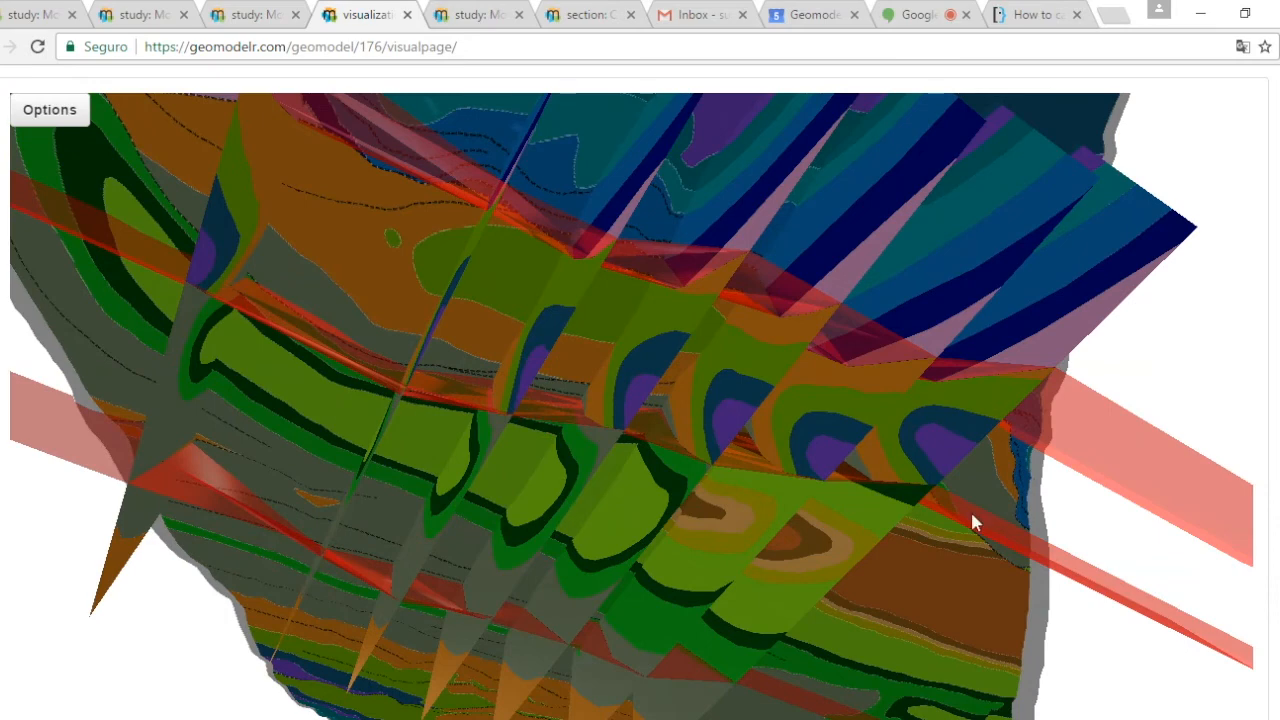
scroll(972, 516, down, 5)
scroll(10, 253, up, 3)
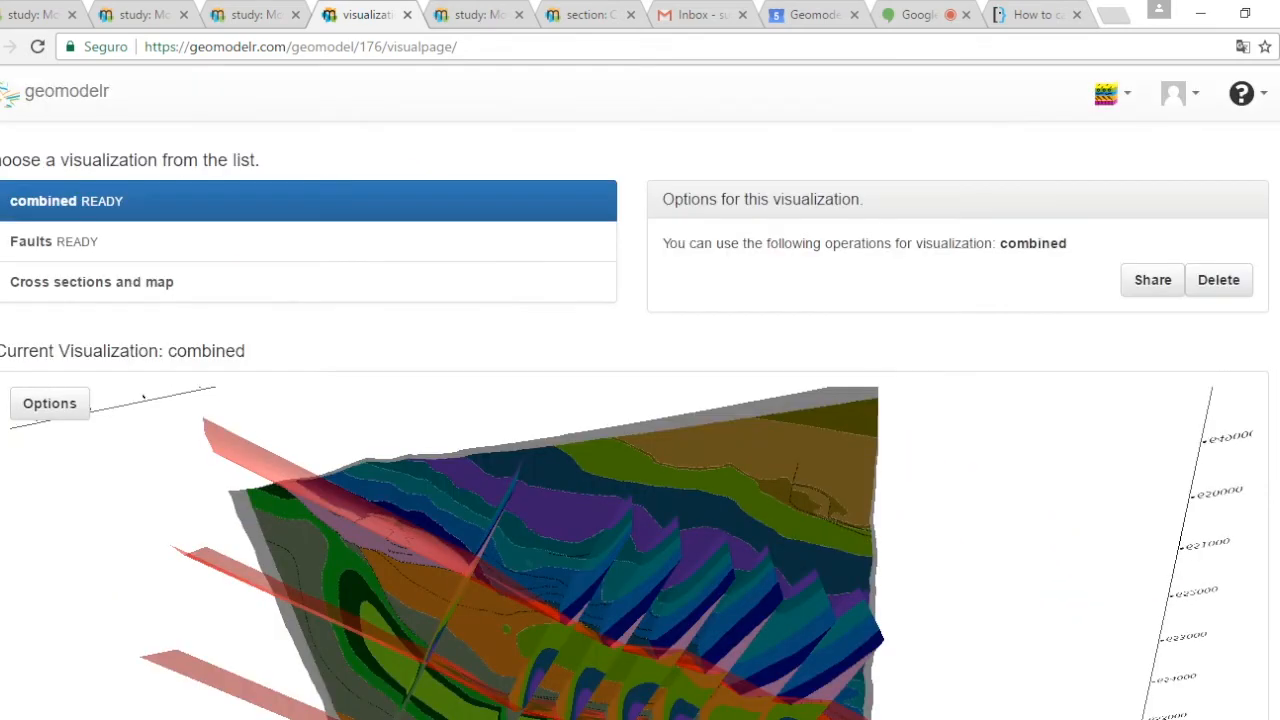
- Start a new block diagram visualization bounded by a polygon and name it Block Model
scroll(640, 400, down, 8)
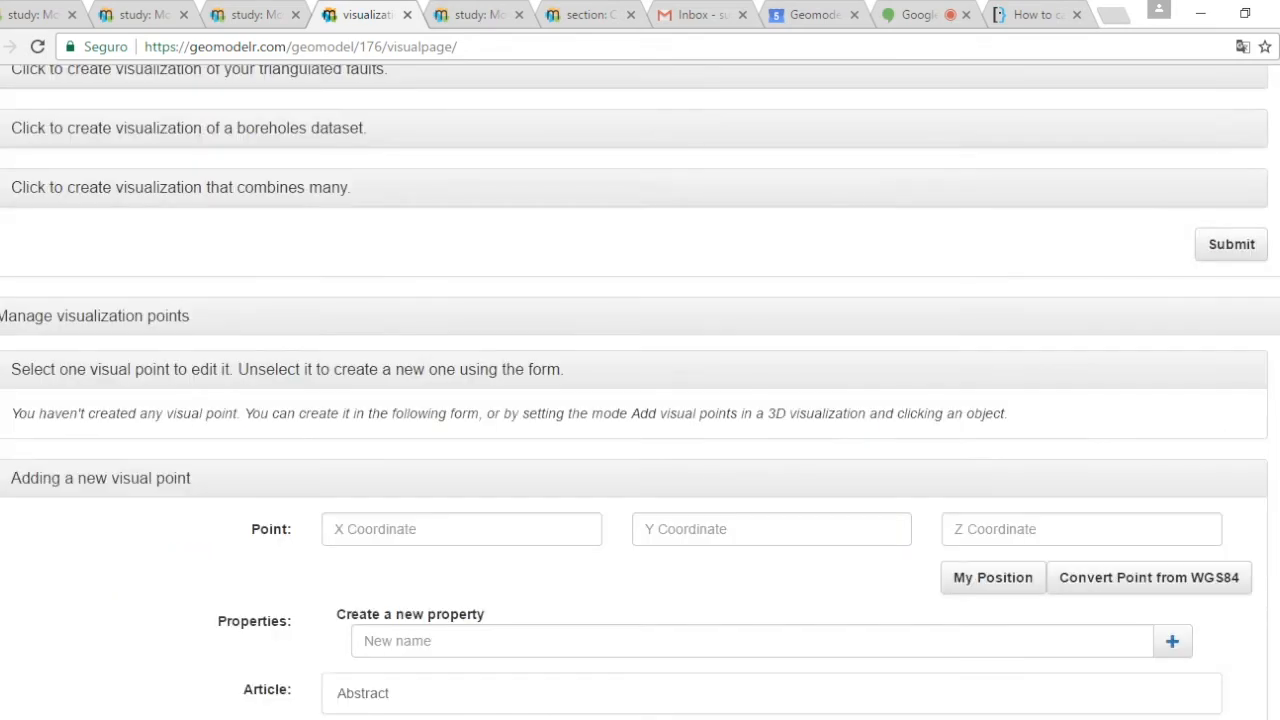
scroll(640, 400, up, 3)
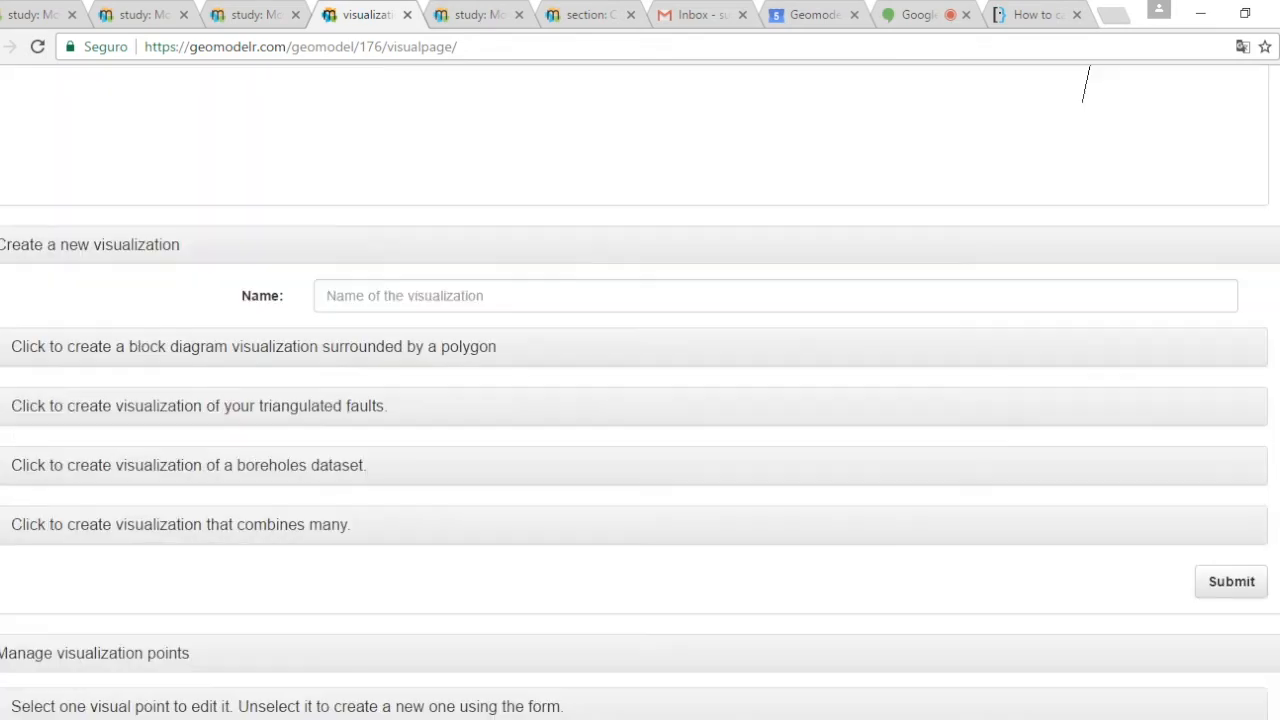
click(276, 361)
click(492, 304)
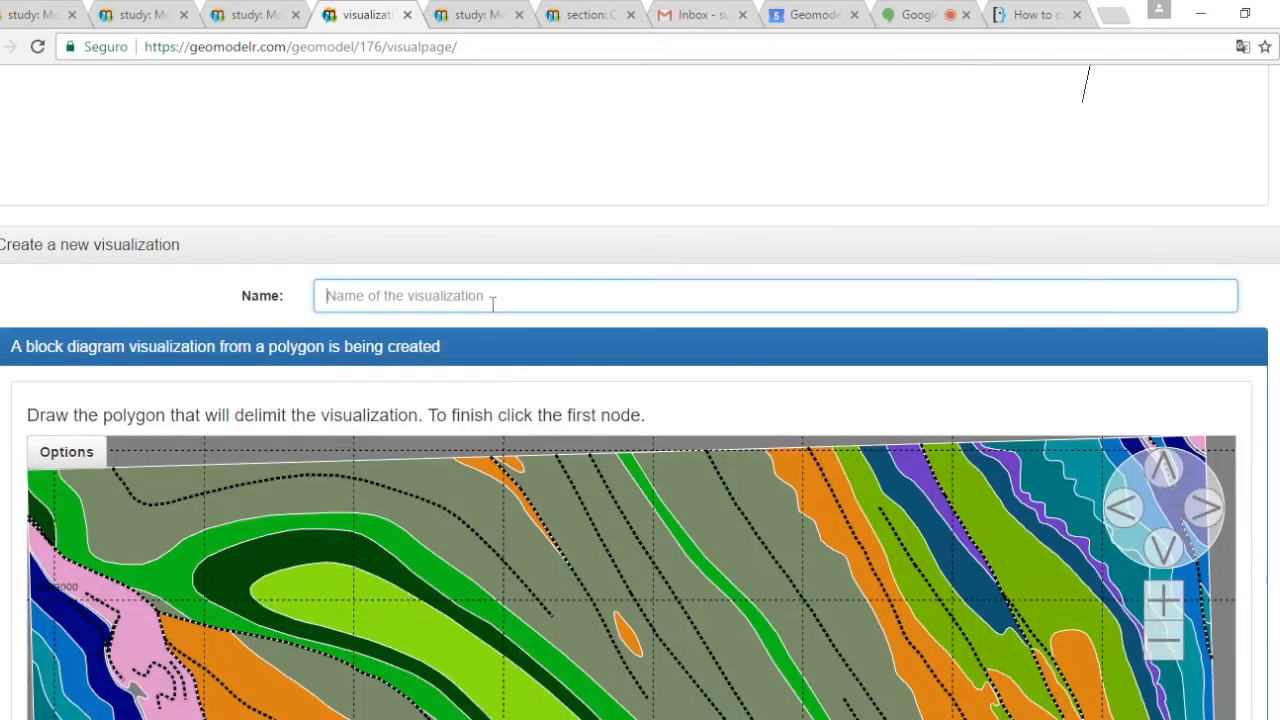
text(Block M)
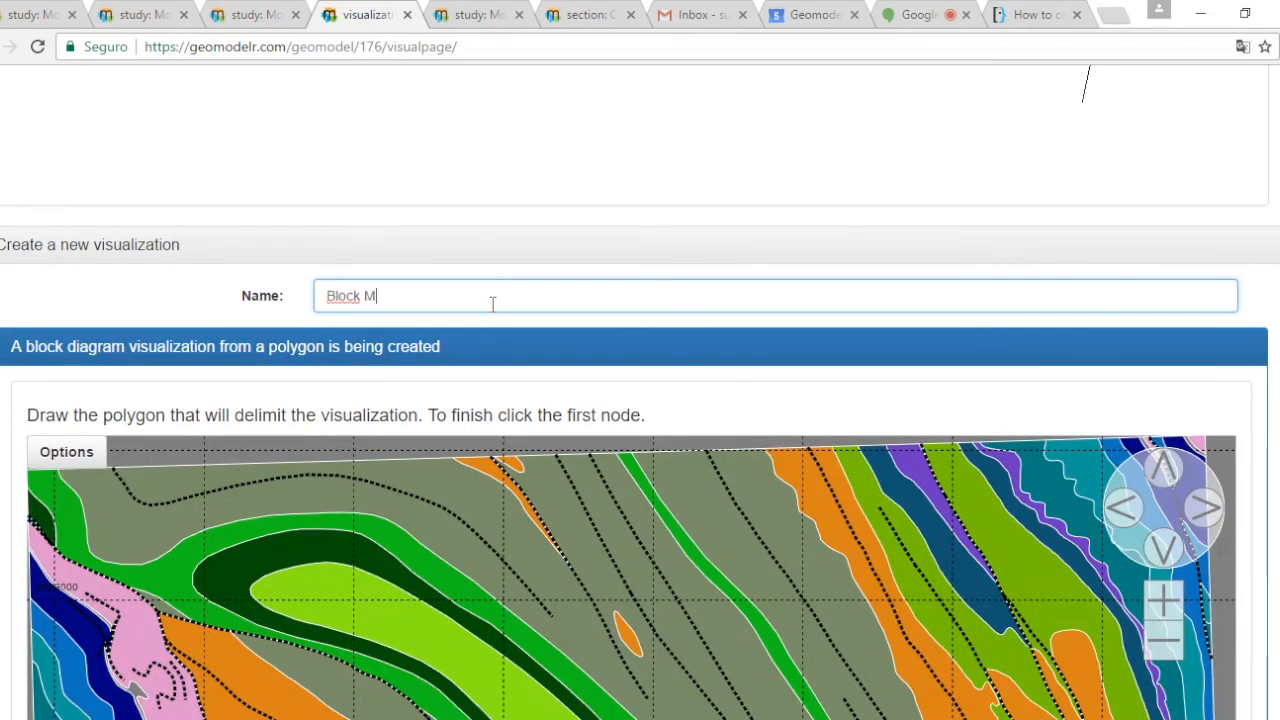
text(odel)
- Draw a closed, irregular ten-node polygon over the central part of the geological map to delimit the block diagram
scroll(1150, 290, down, 4)
click(1157, 296)
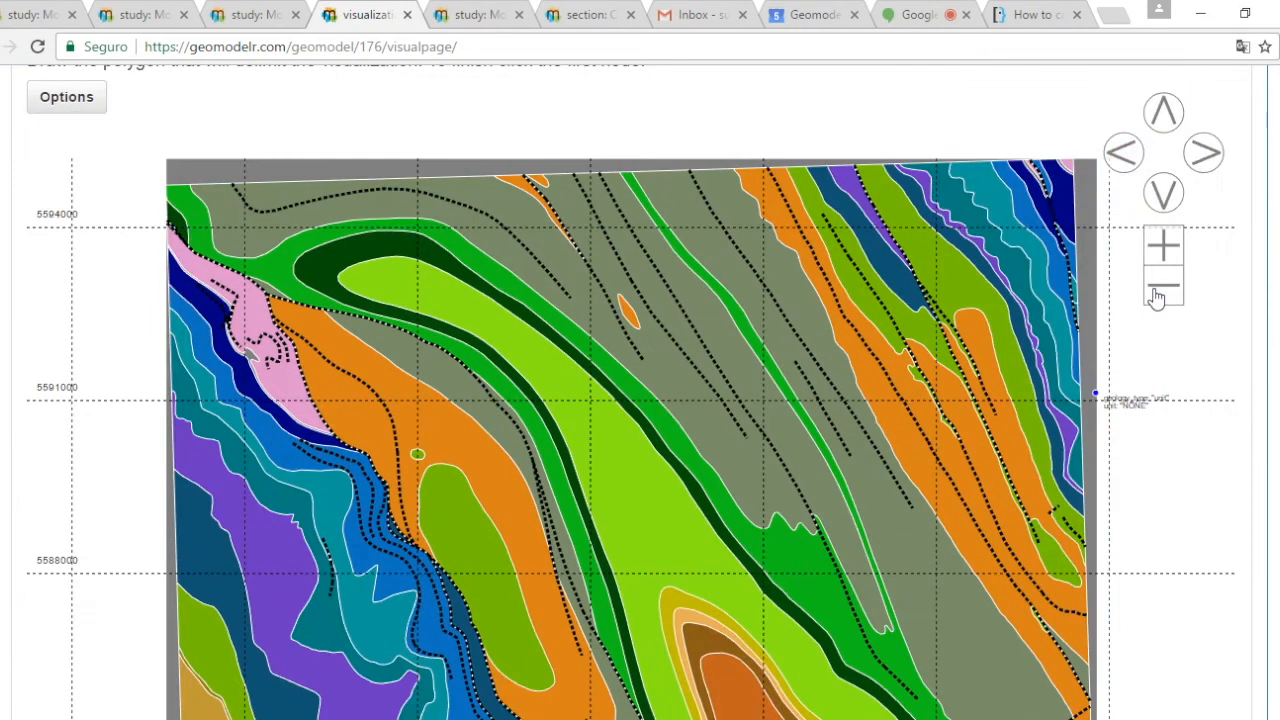
click(1156, 296)
scroll(1160, 300, down, 2)
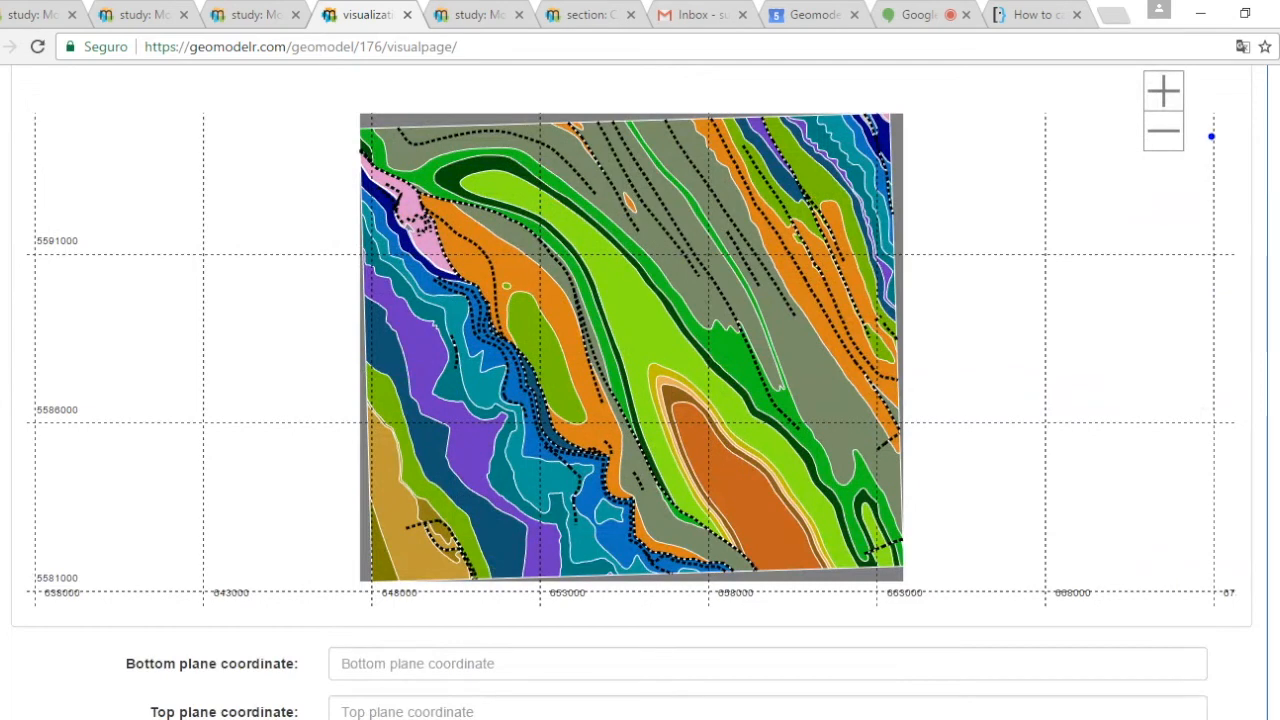
scroll(1190, 318, up, 3)
click(1172, 336)
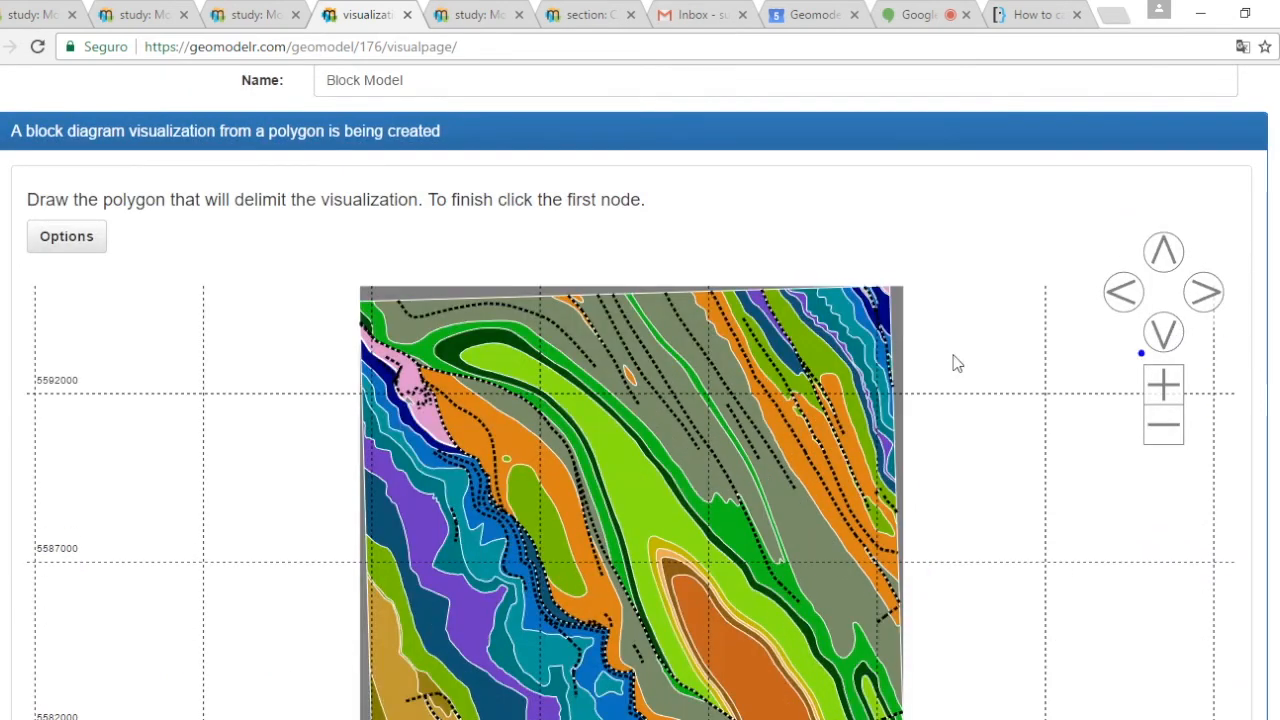
scroll(954, 363, down, 4)
scroll(486, 529, up, 3)
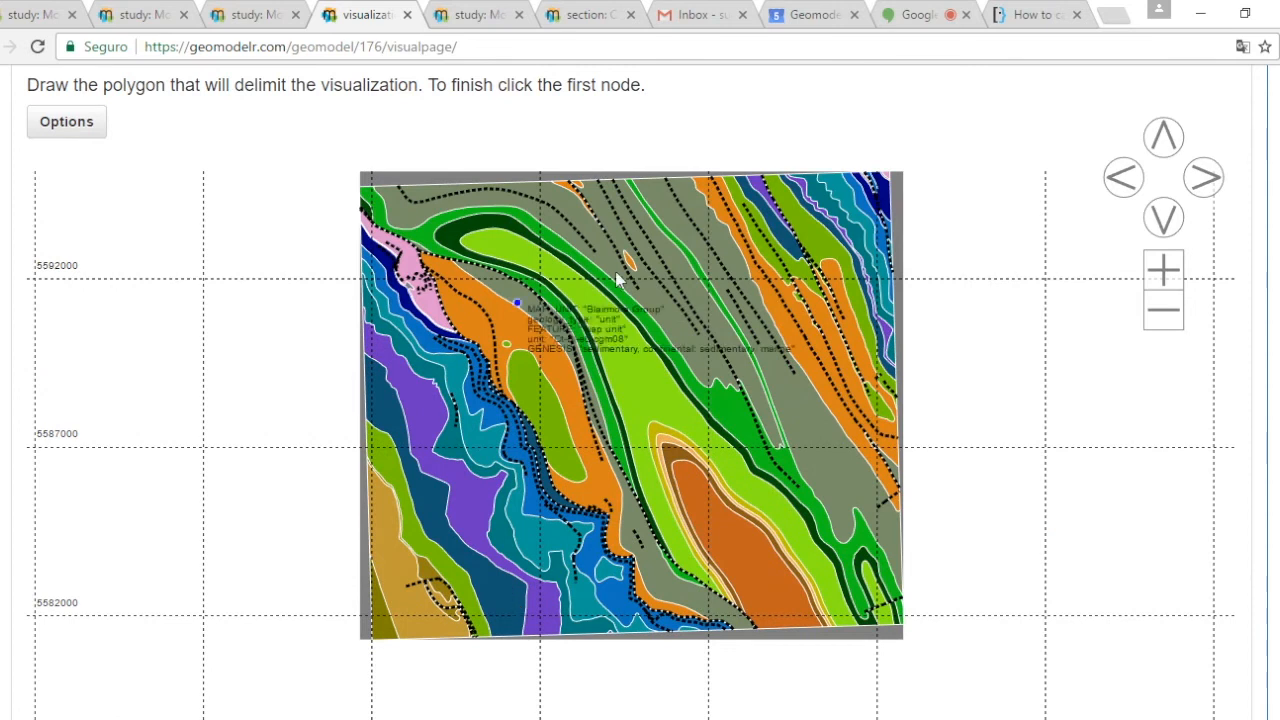
click(510, 378)
click(516, 263)
click(633, 323)
click(726, 247)
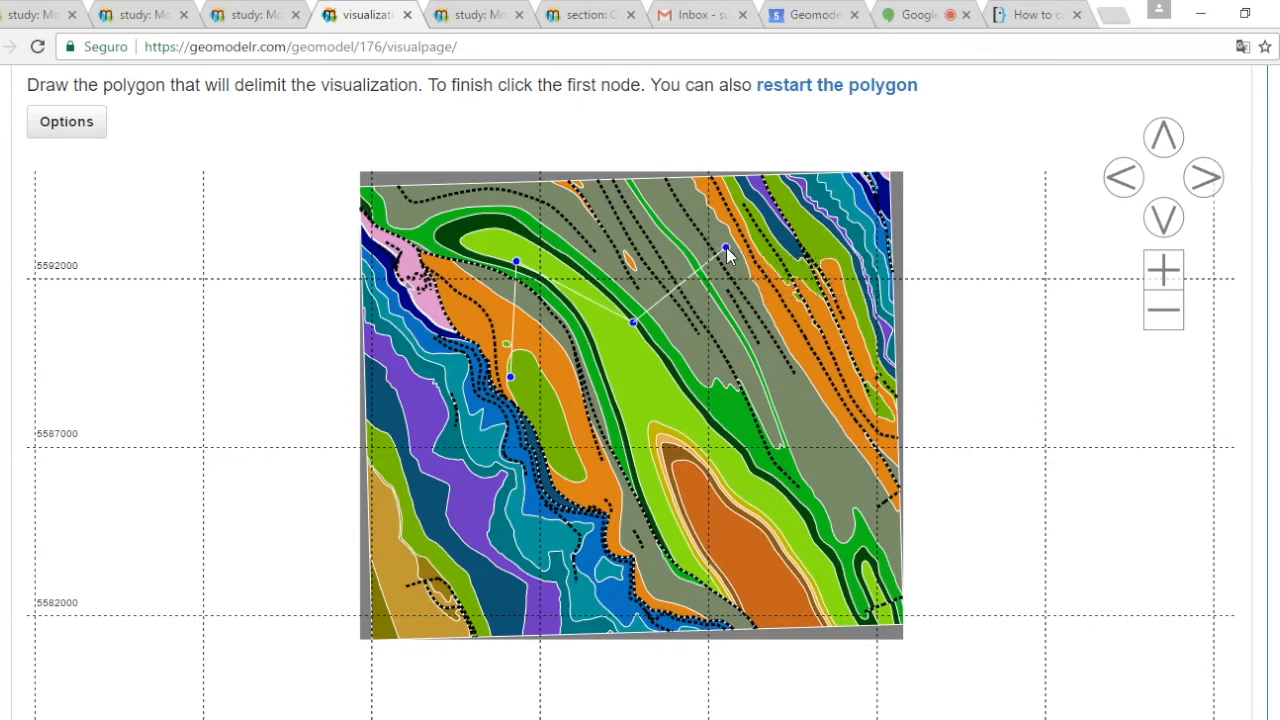
click(714, 396)
click(753, 518)
click(627, 496)
click(510, 568)
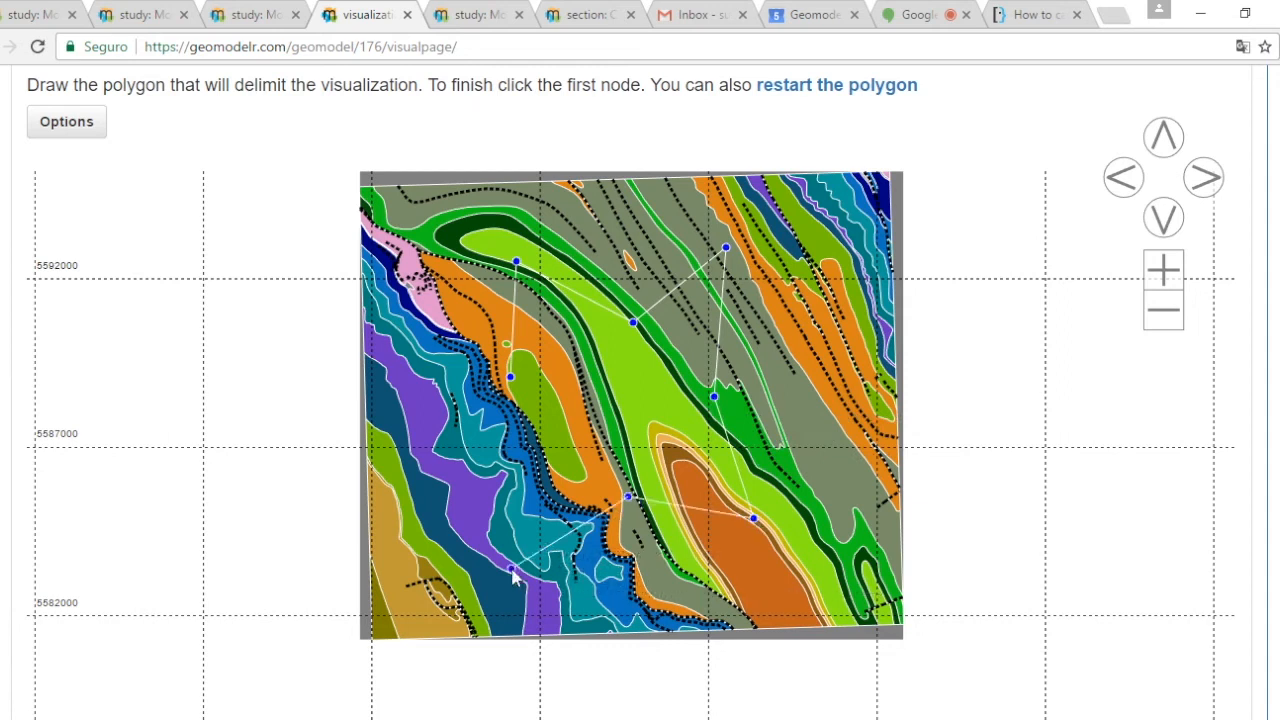
click(544, 430)
click(420, 418)
click(510, 376)
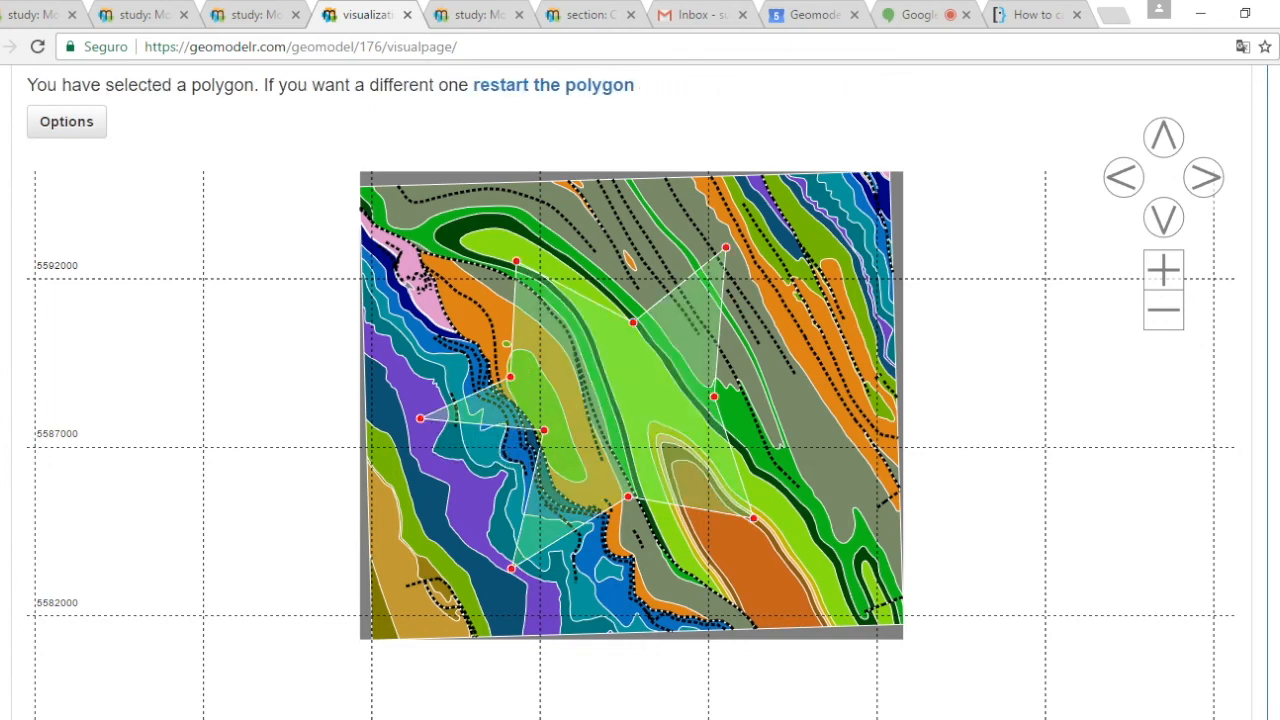
- Set the block diagram's bottom plane coordinate to -500 and its top plane coordinate to 2900
scroll(632, 392, up, 2)
scroll(632, 392, down, 7)
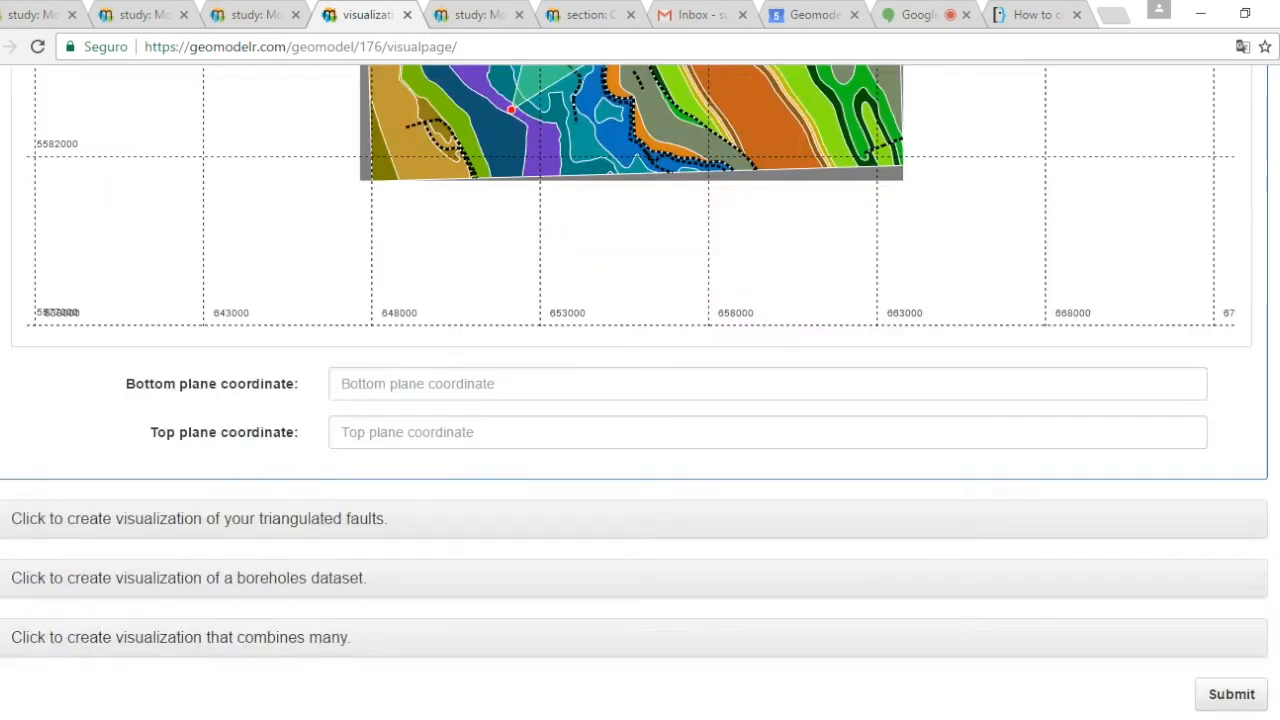
scroll(632, 392, up, 5)
scroll(390, 380, up, 4)
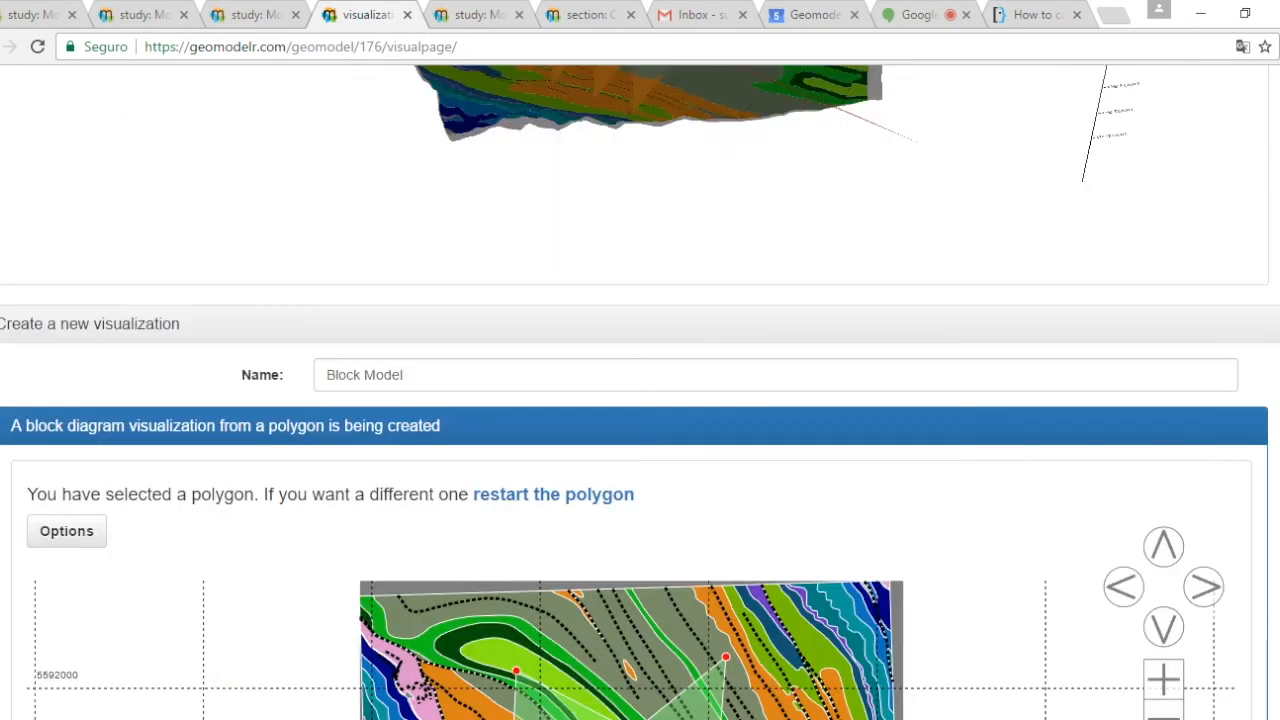
scroll(390, 380, down, 8)
click(406, 355)
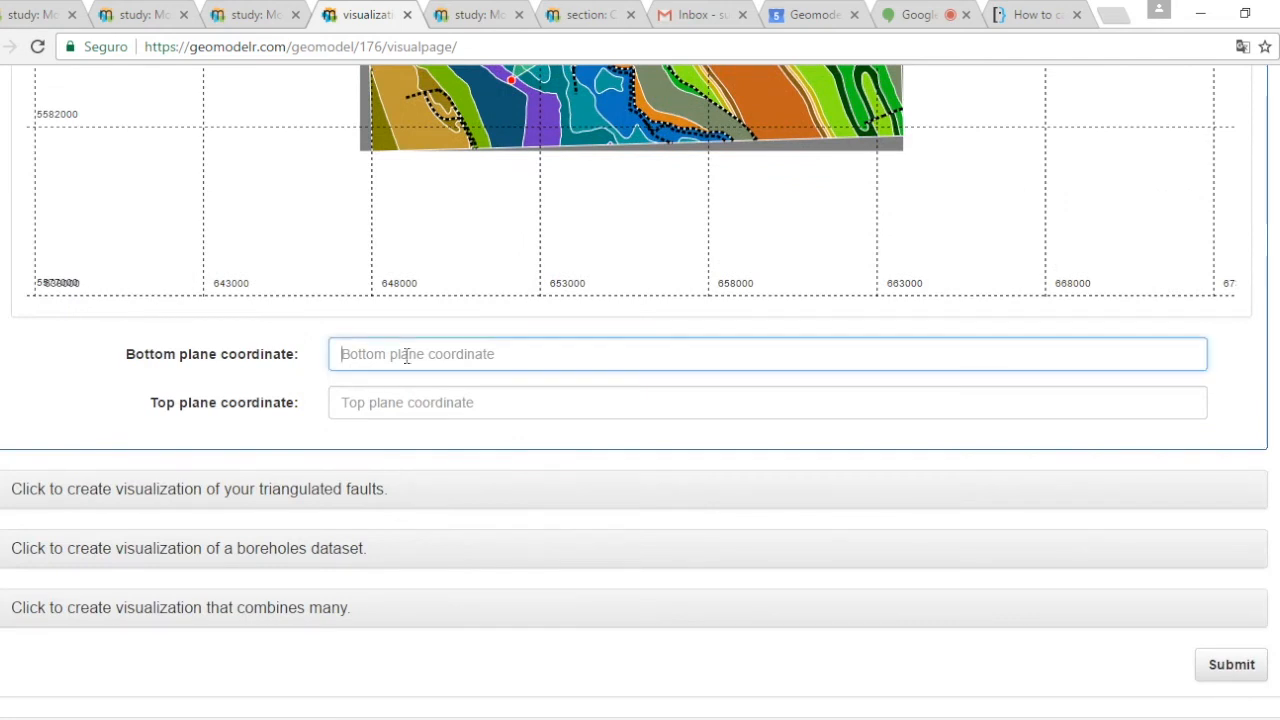
text(-500)
click(417, 390)
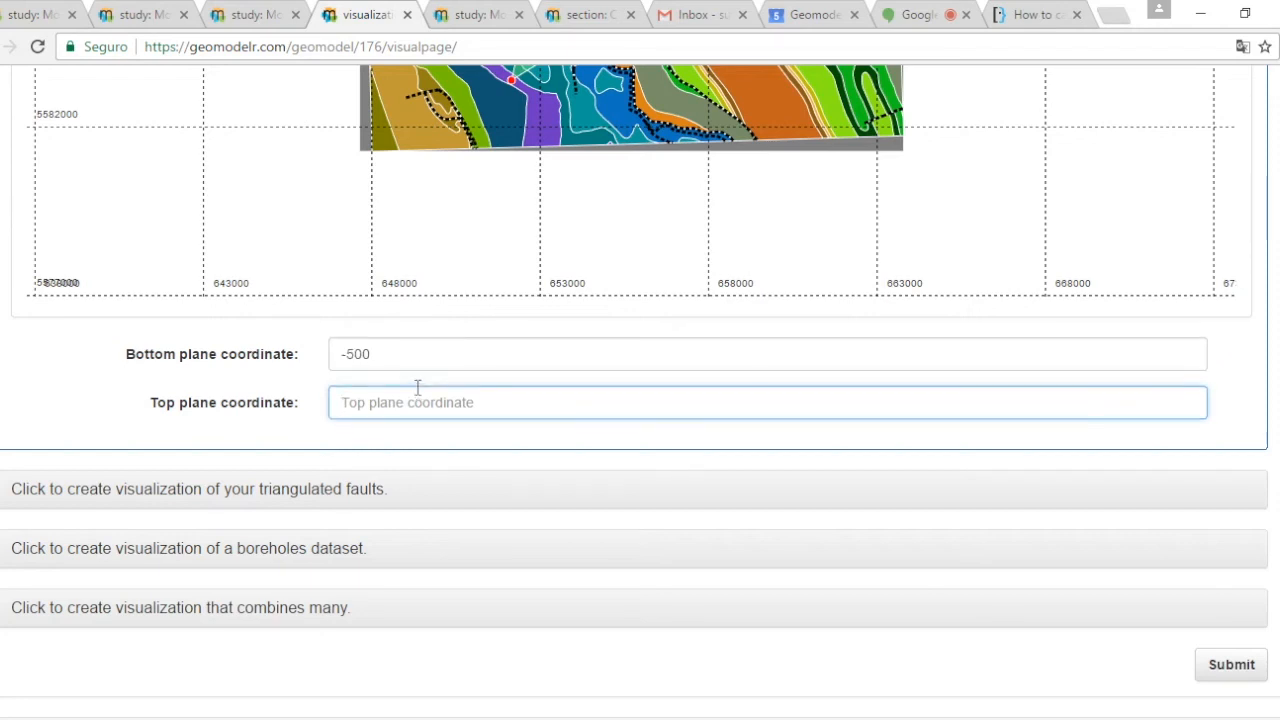
text(1900)
key(BackSpace)
key(BackSpace)
key(BackSpace)
key(BackSpace)
text(2900)
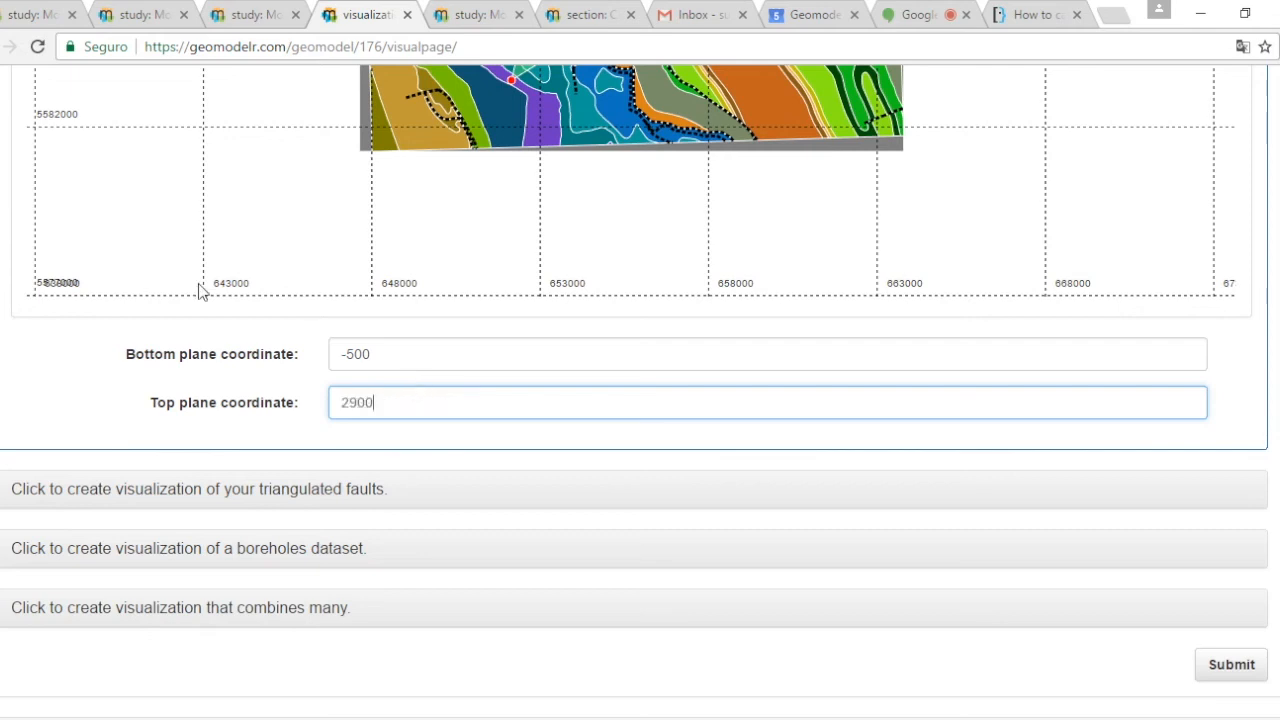
- Review the Block Model form, examining the delimiting polygon and the bottom and top plane coordinates
scroll(640, 392, up, 5)
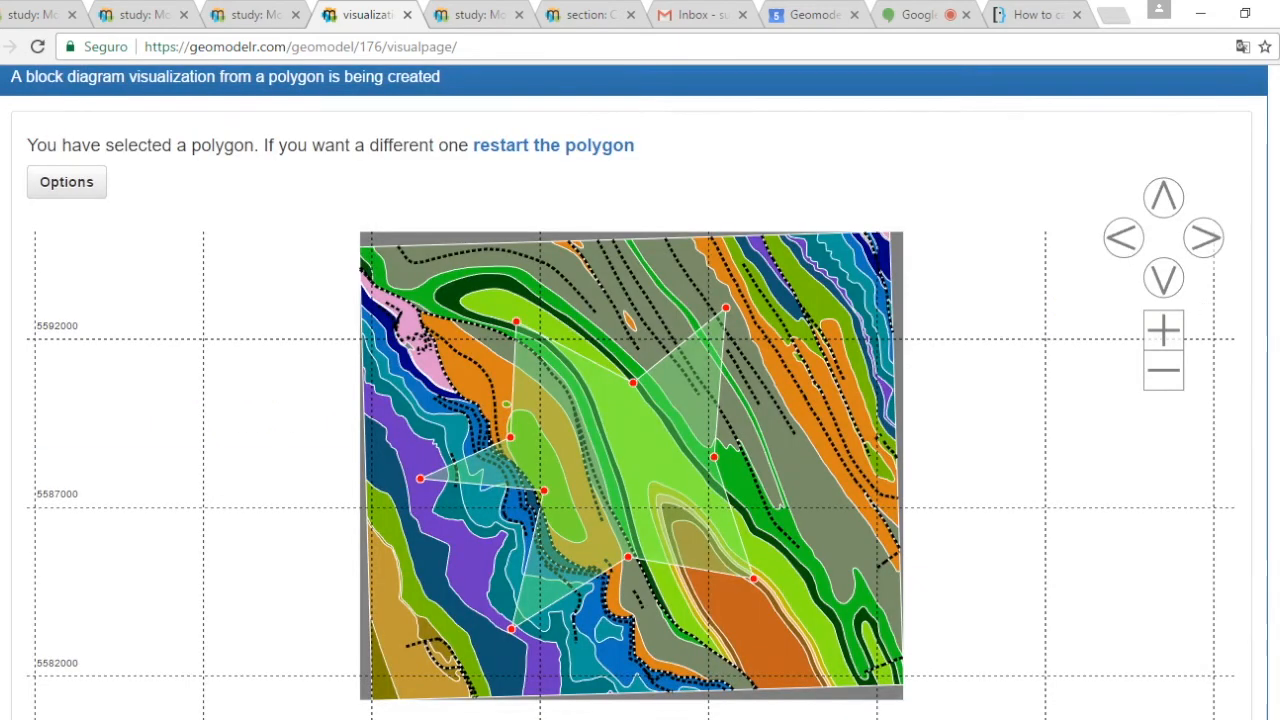
scroll(640, 392, up, 1)
scroll(640, 392, down, 9)
scroll(640, 392, up, 8)
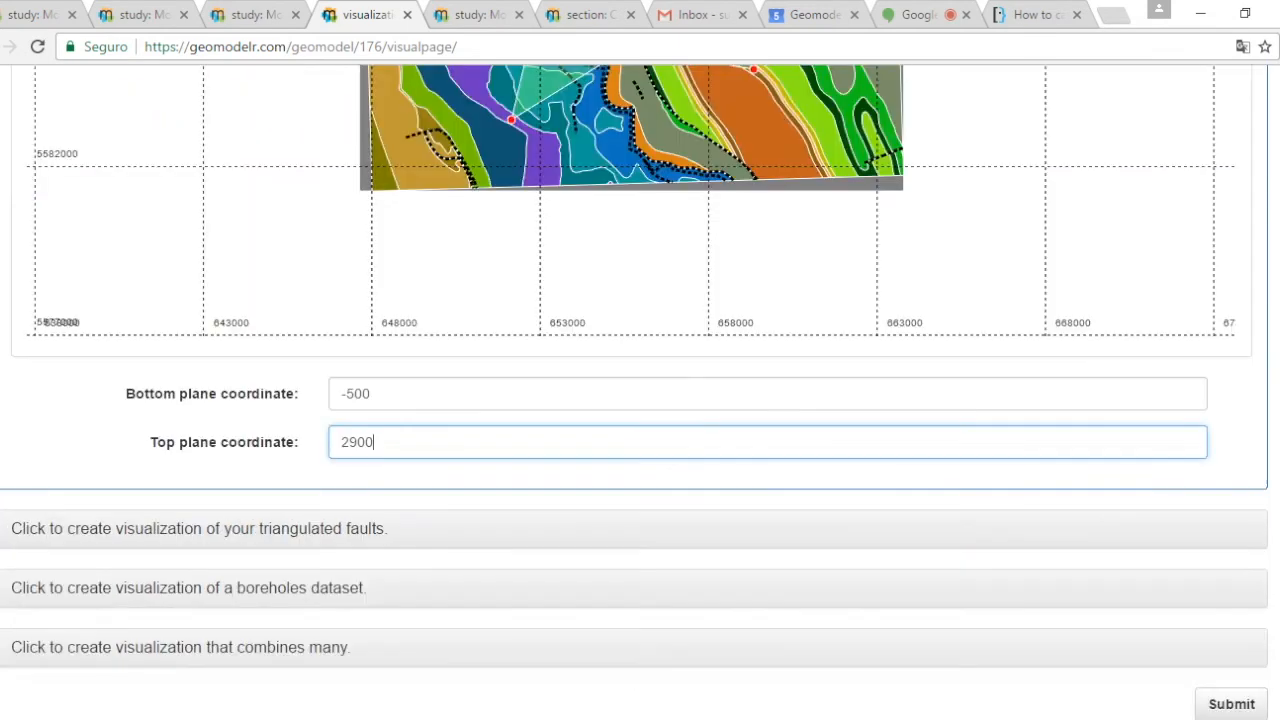
scroll(640, 392, down, 3)
scroll(453, 655, down, 1)
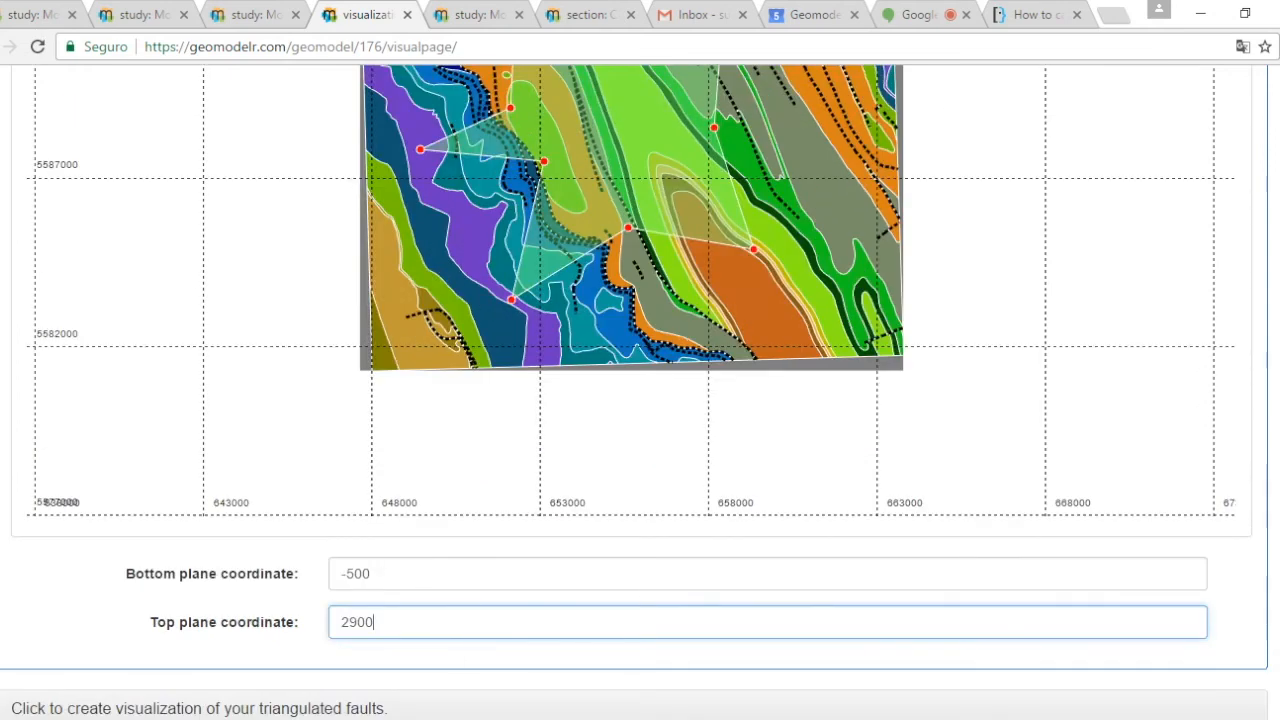
scroll(640, 392, up, 10)
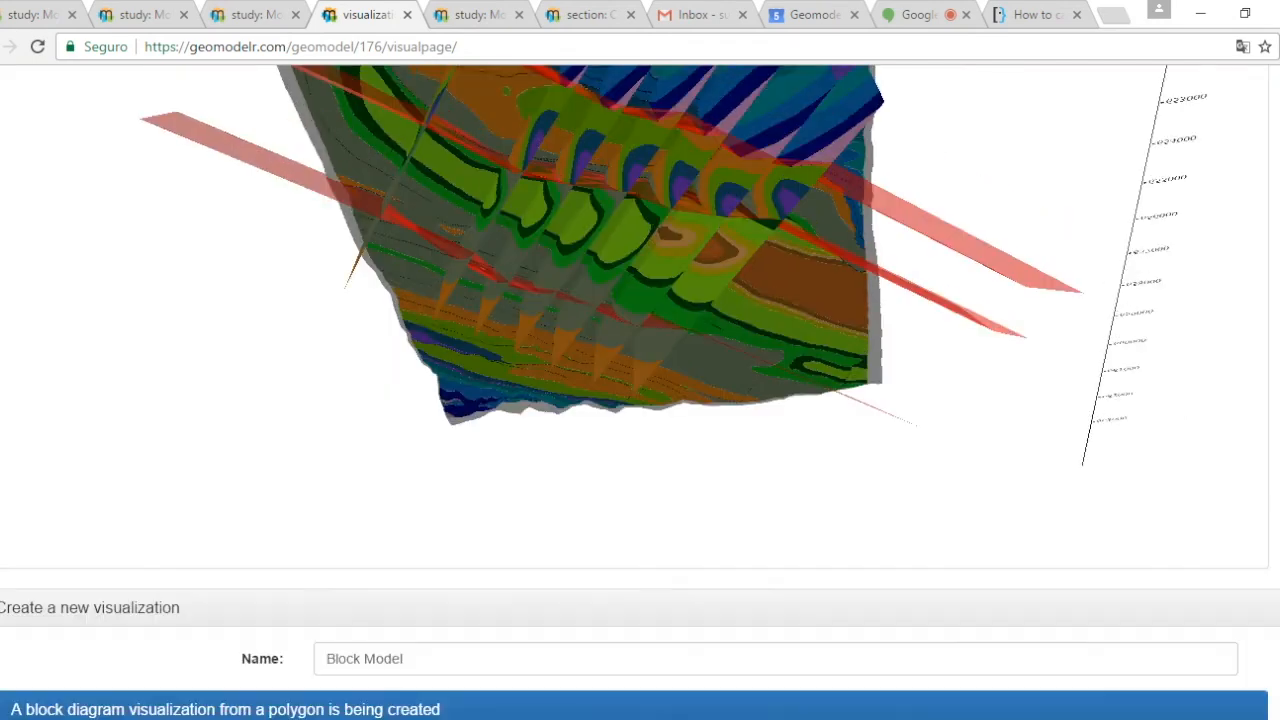
scroll(640, 392, down, 2)
scroll(640, 392, down, 9)
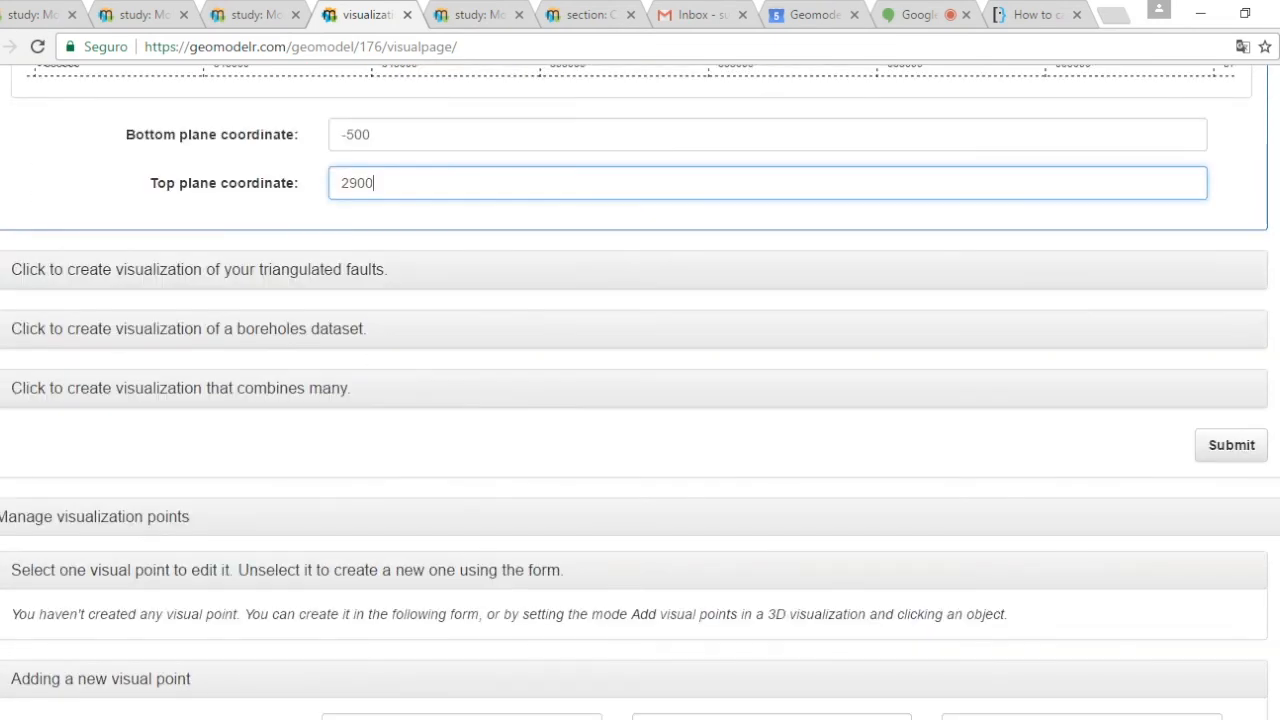
- Check the topography's elevation range on the study page, and return to the visualization form
click(229, 10)
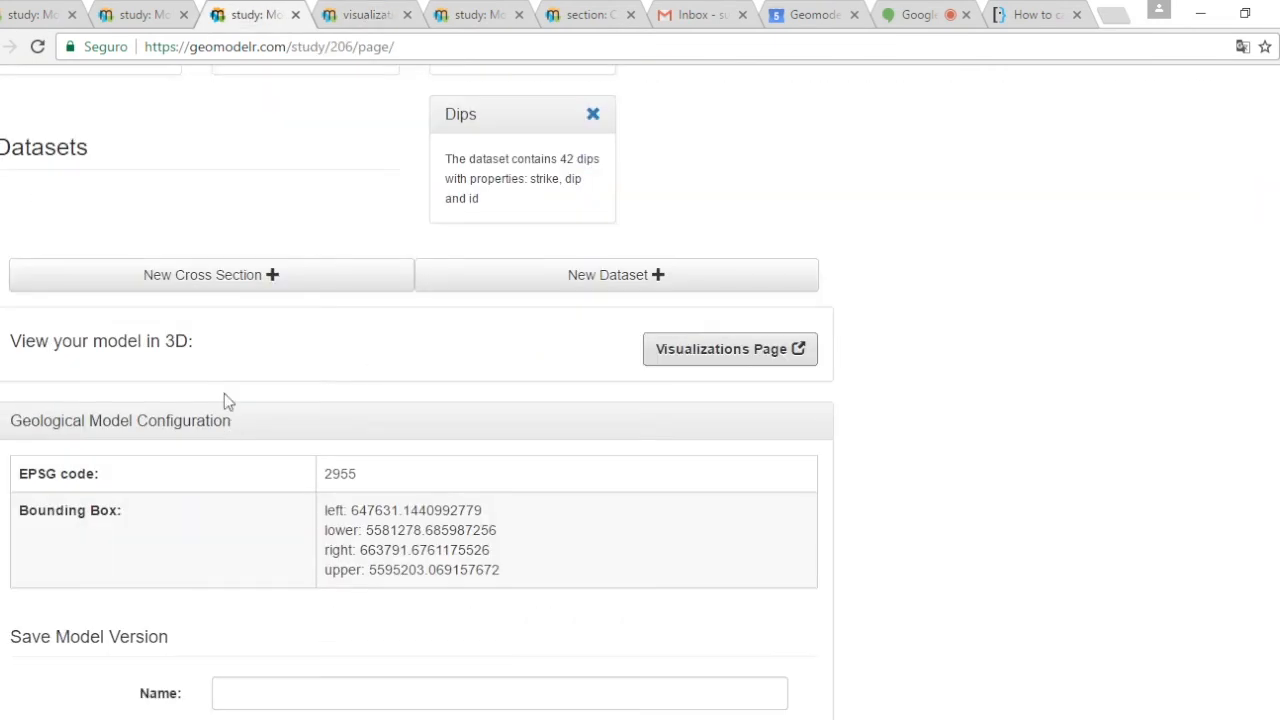
scroll(452, 472, up, 2)
scroll(452, 463, up, 4)
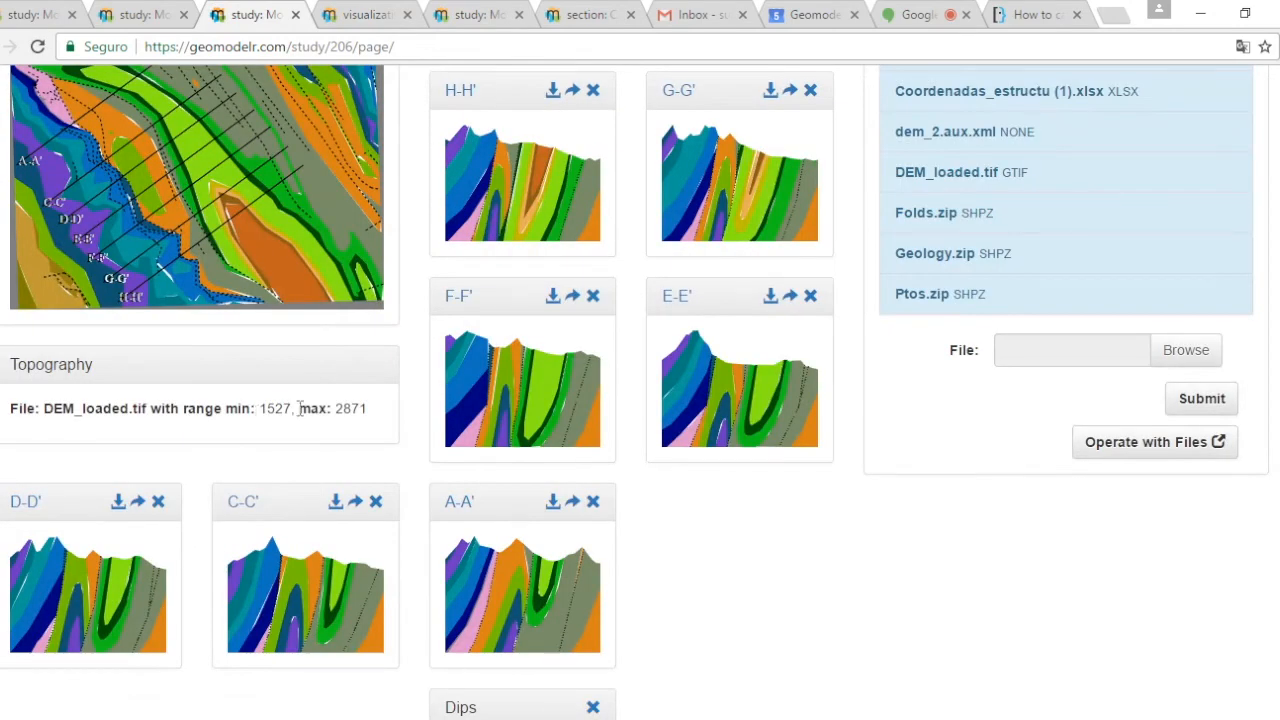
click(365, 15)
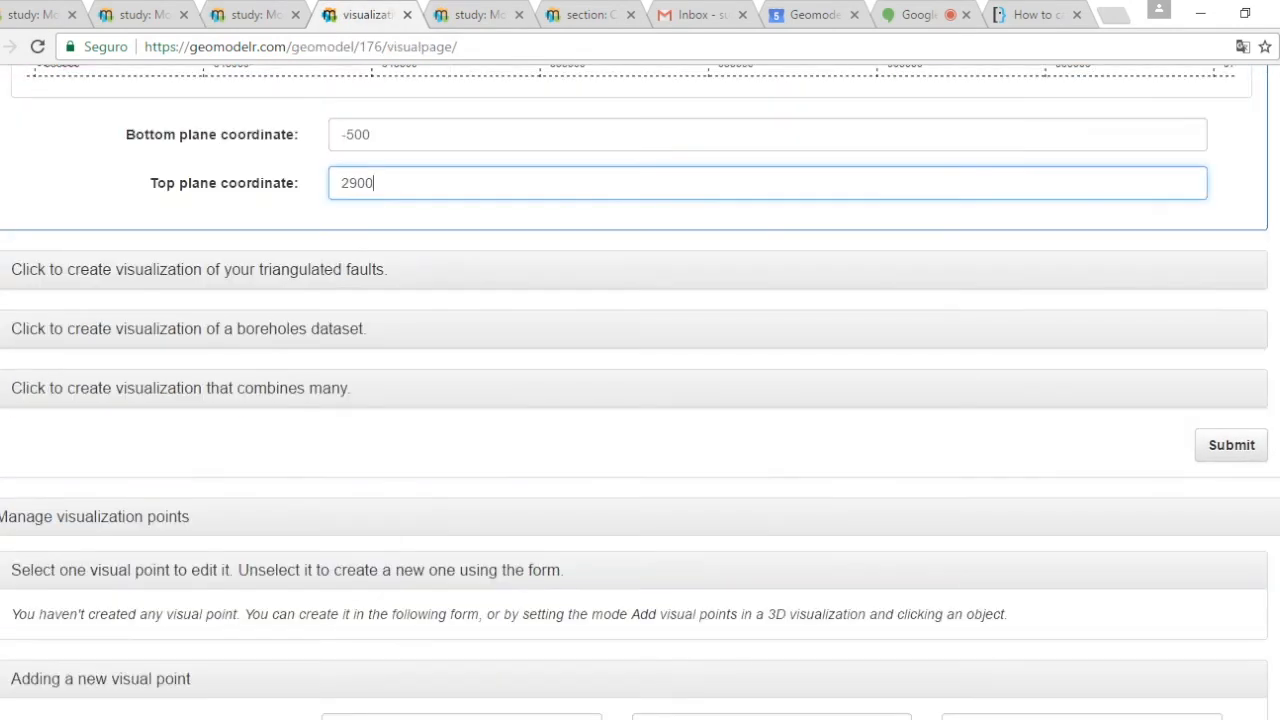
- Submit the Block Model visualization and select it in the list of visualizations
scroll(428, 304, up, 1)
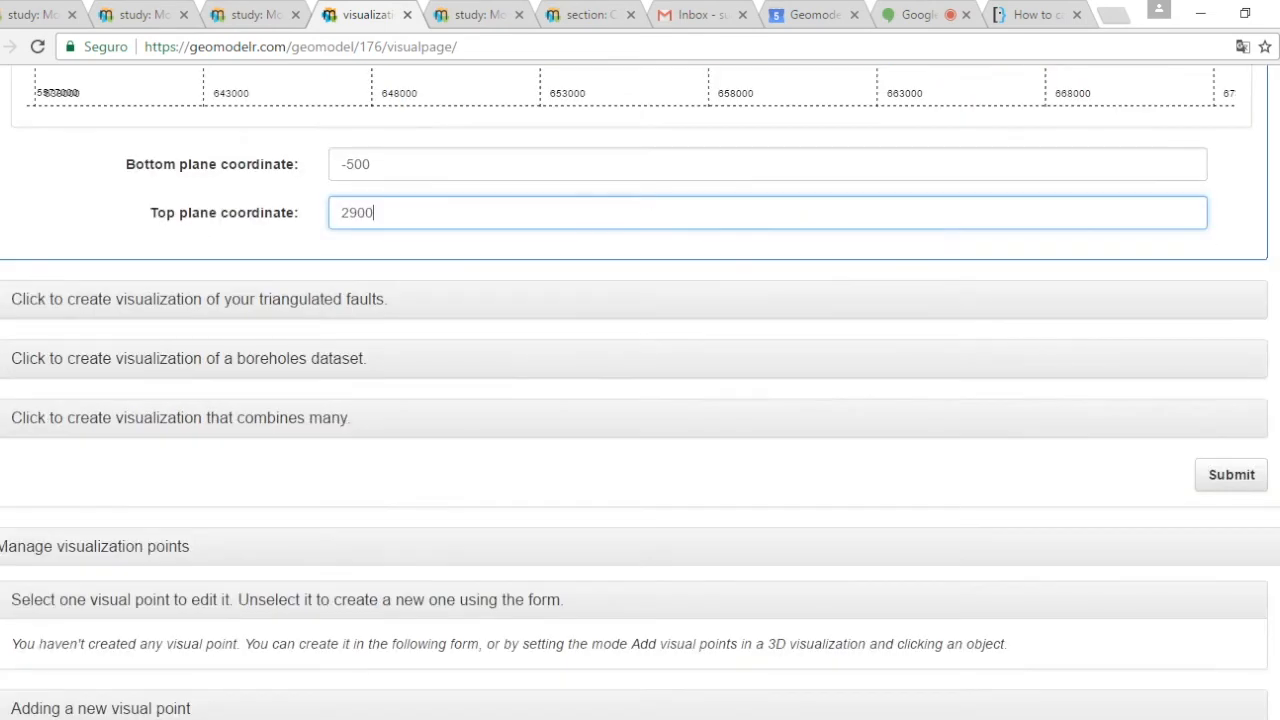
click(1232, 478)
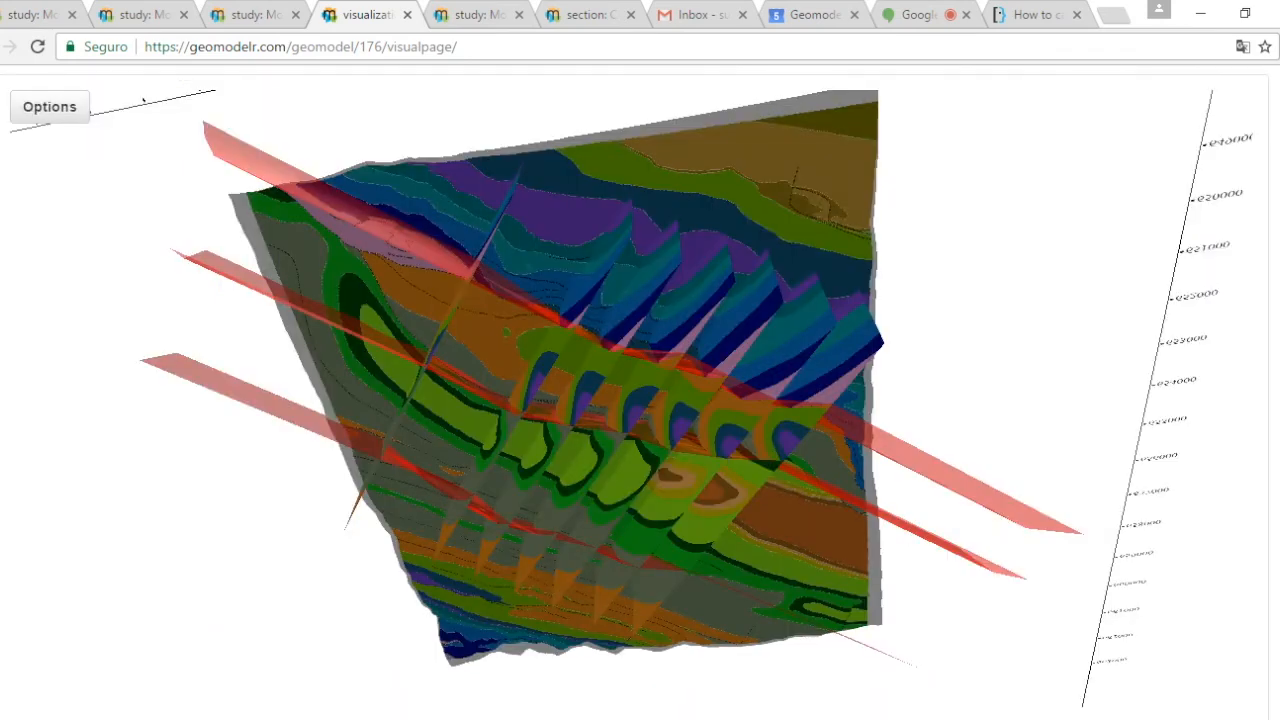
scroll(114, 354, up, 3)
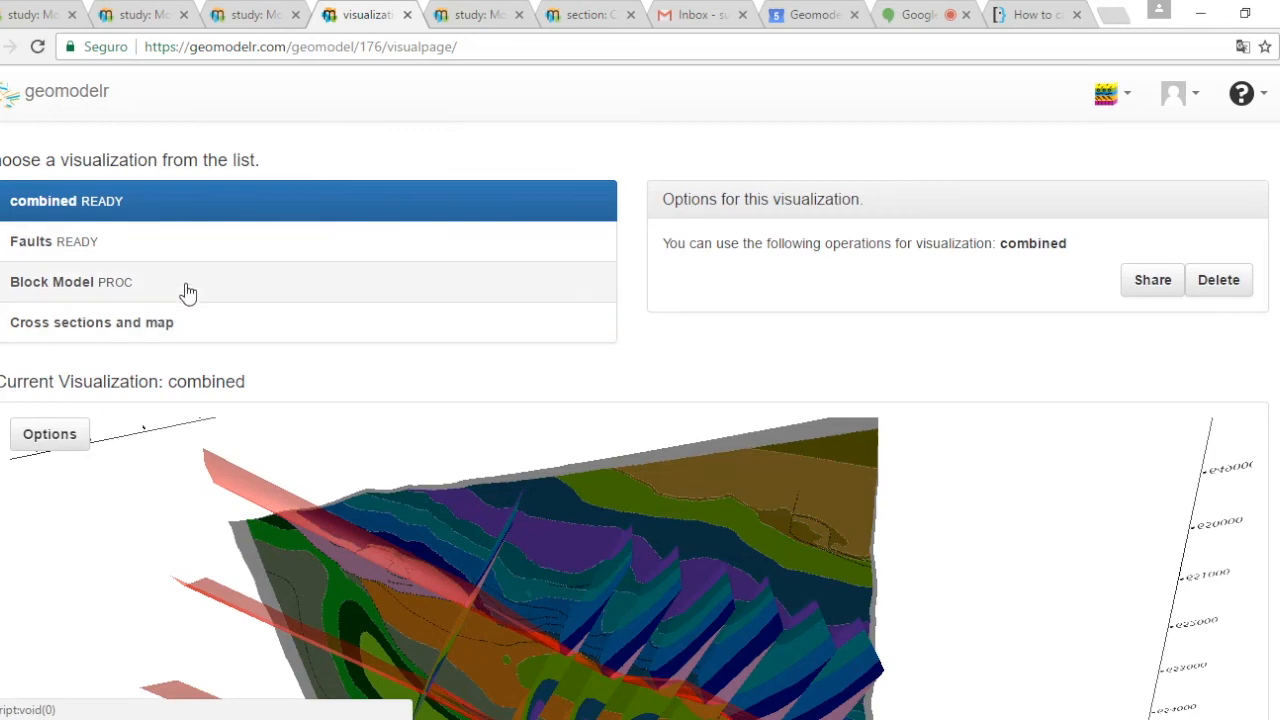
click(185, 285)
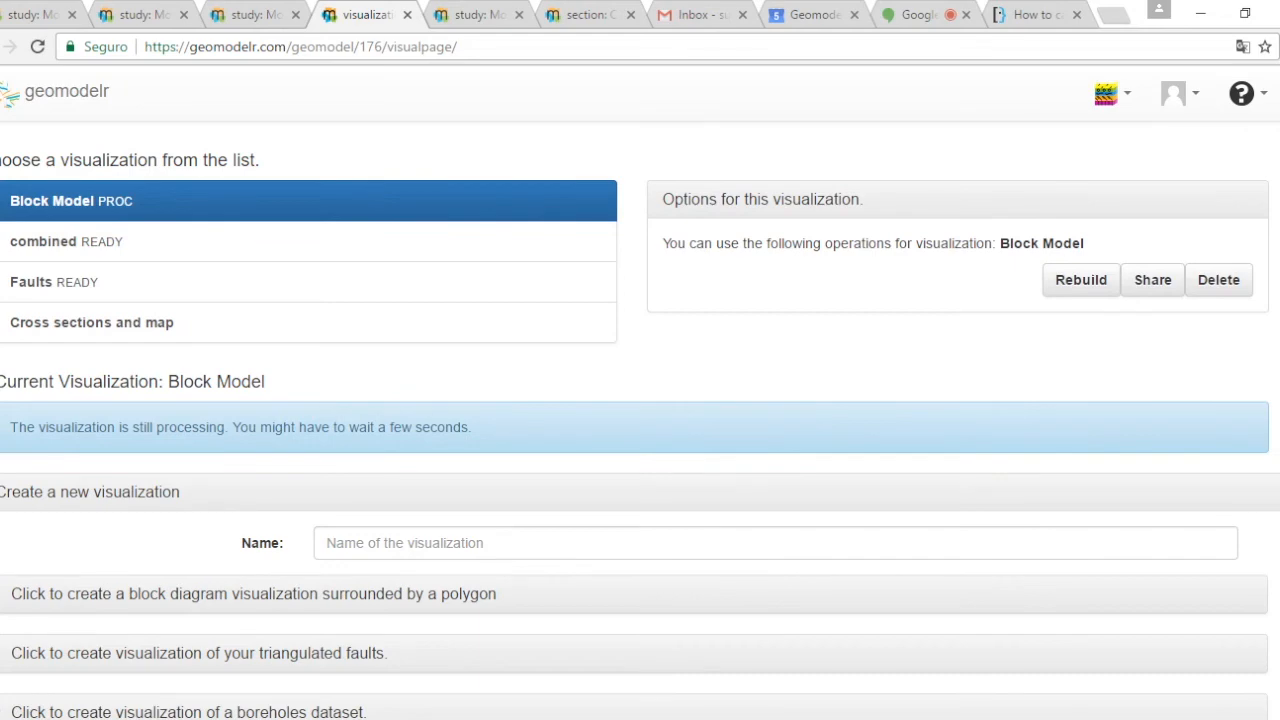
click(905, 14)
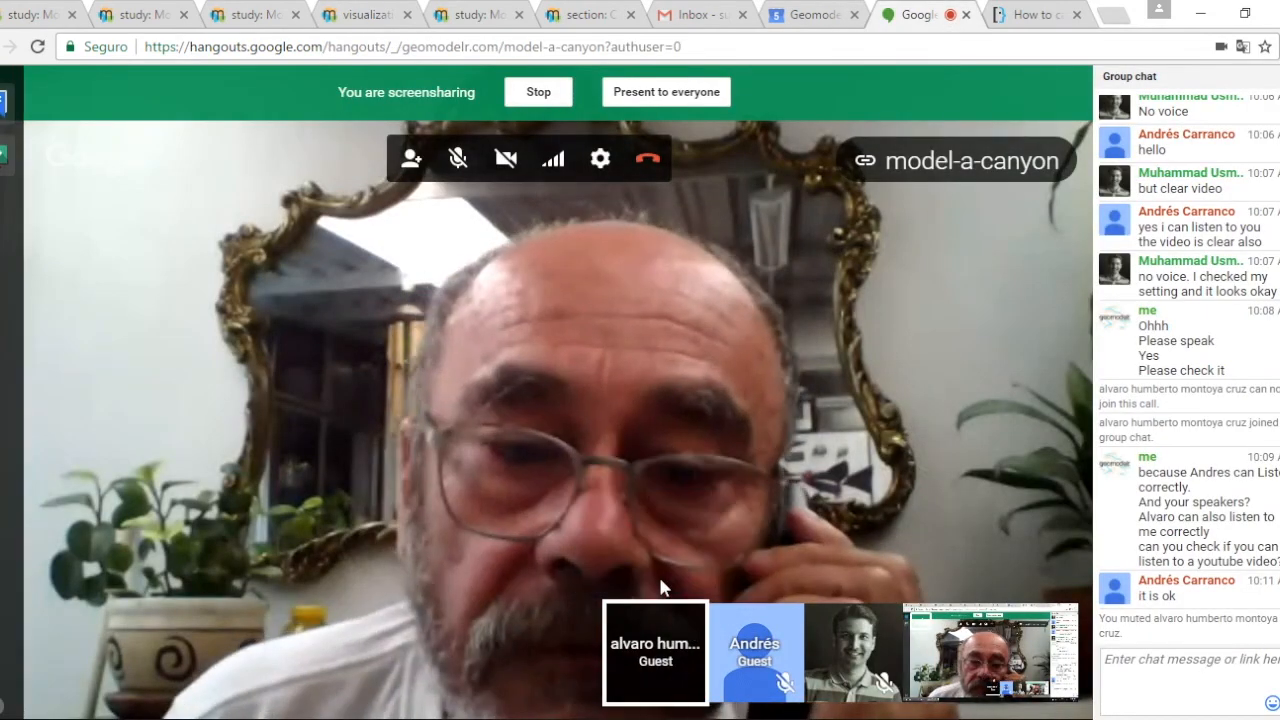
click(240, 18)
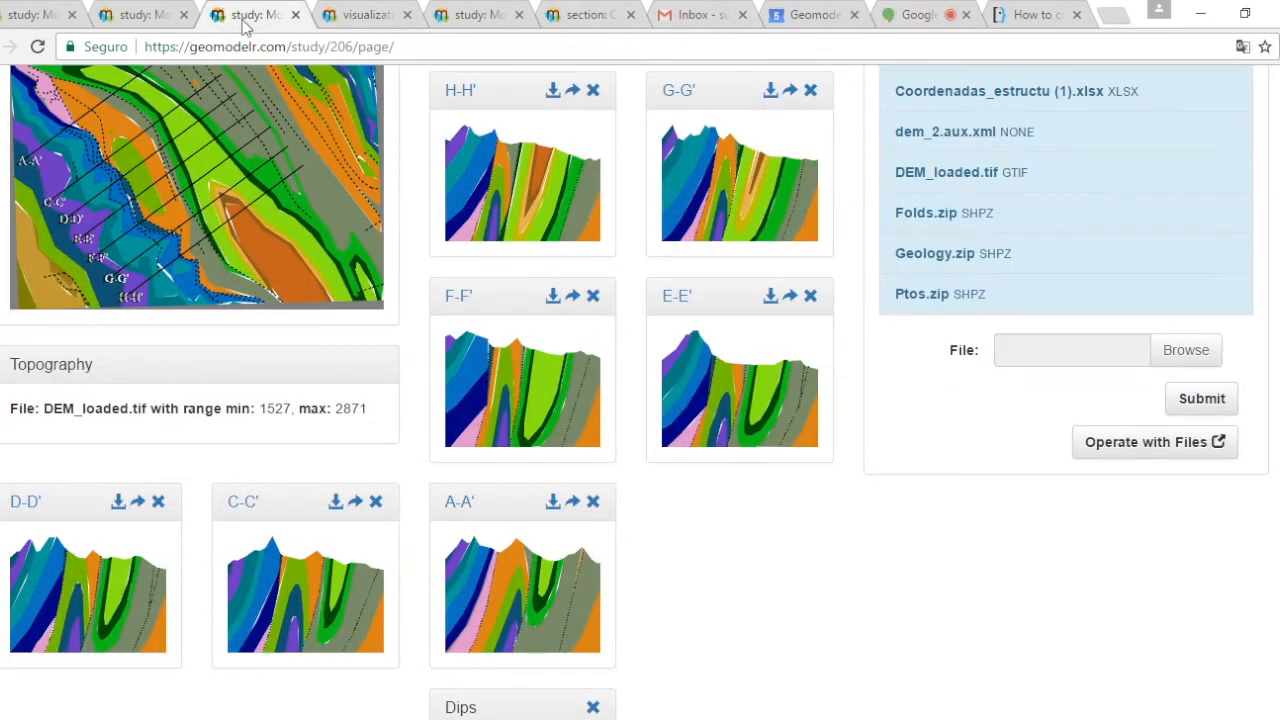
click(345, 15)
- Inspect the Block Model visualization in 3D, rotating the block to examine its cut faces and topography
scroll(640, 400, down, 3)
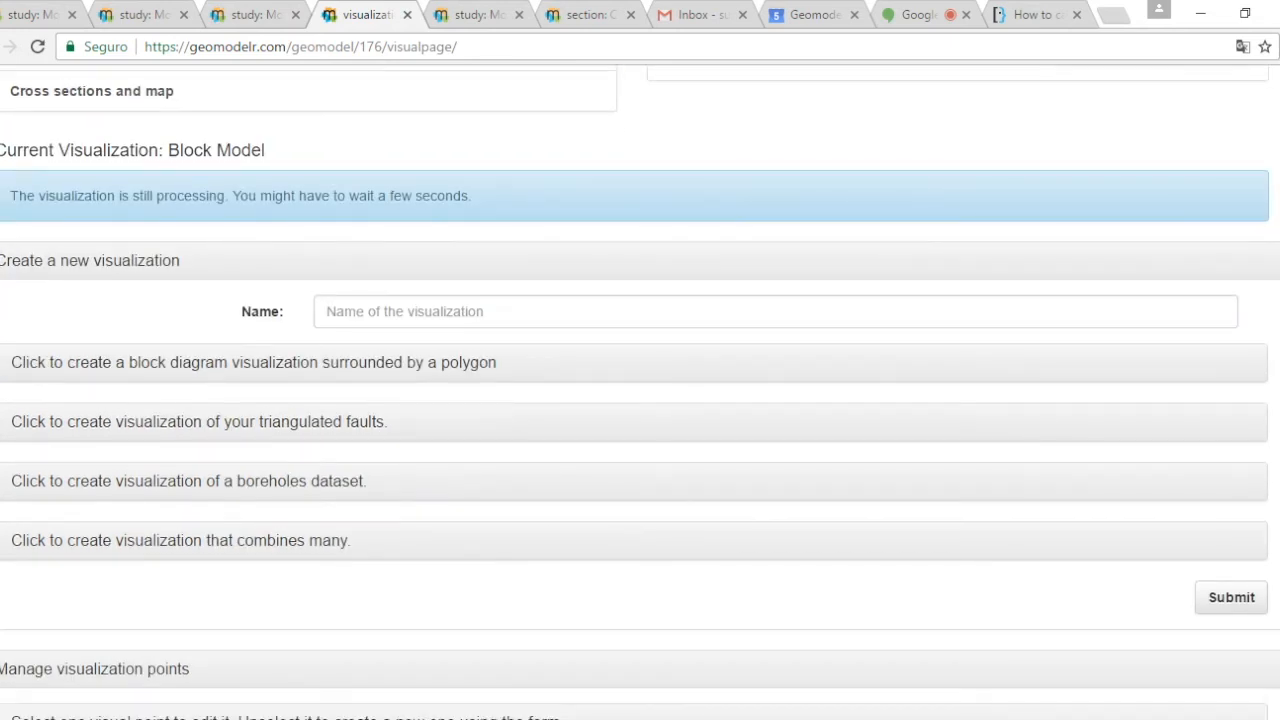
scroll(640, 400, up, 2)
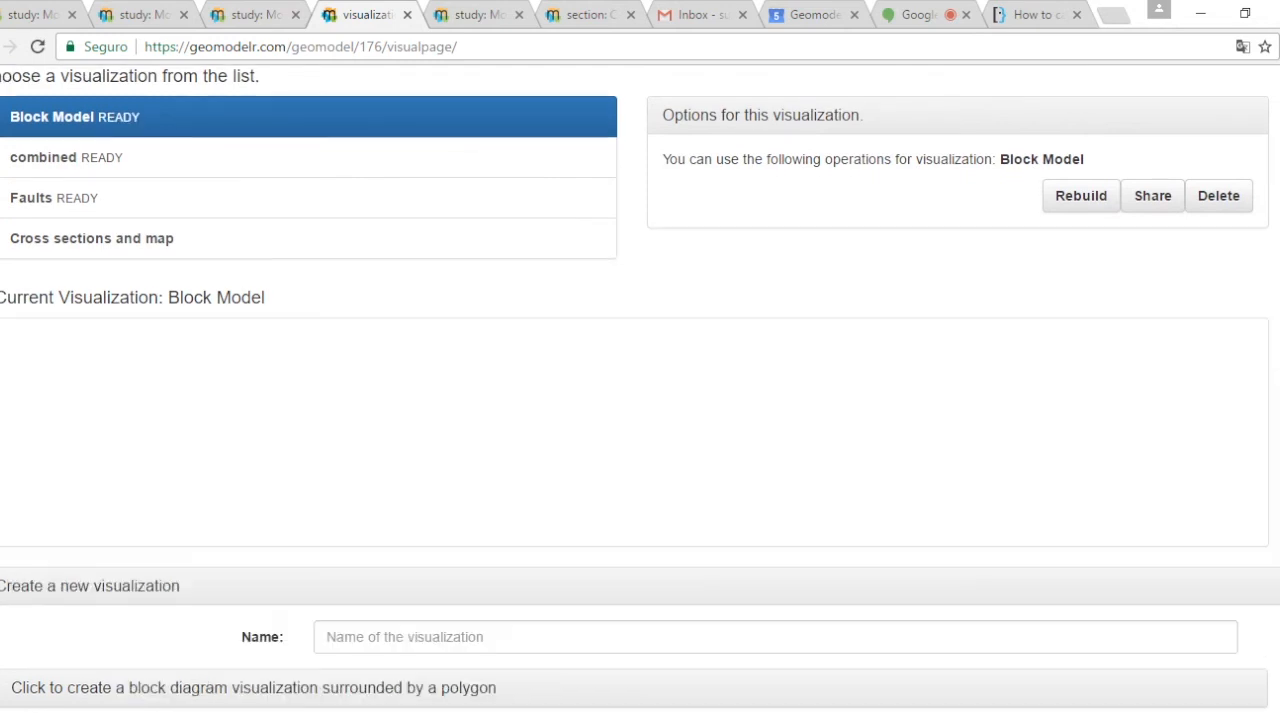
scroll(640, 400, down, 1)
scroll(640, 400, down, 1)
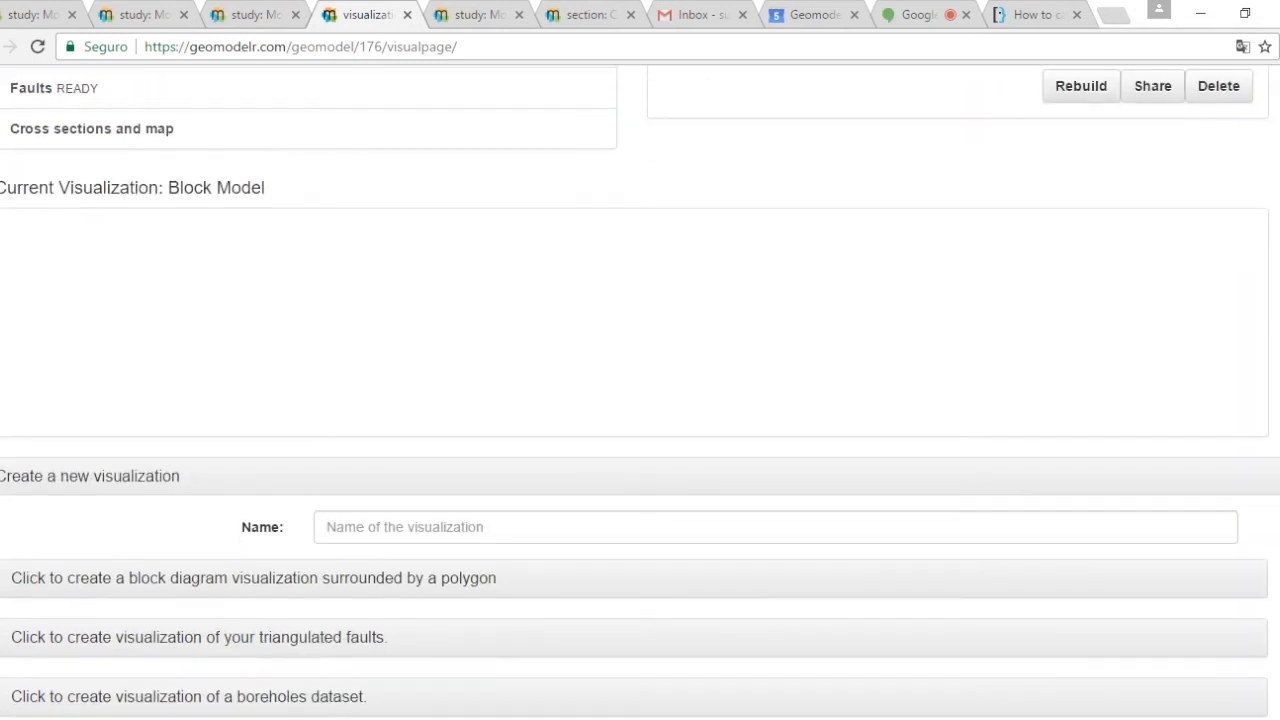
scroll(379, 320, down, 1)
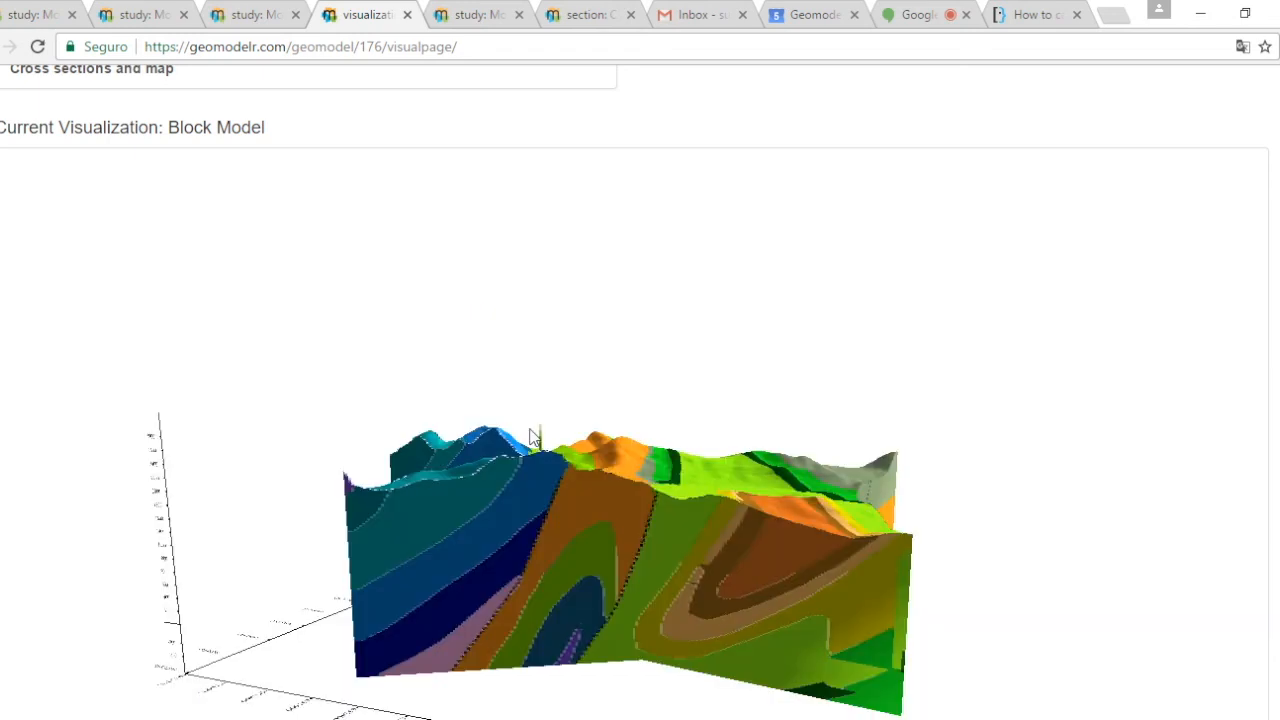
drag(534, 434, 620, 420)
scroll(640, 400, up, 3)
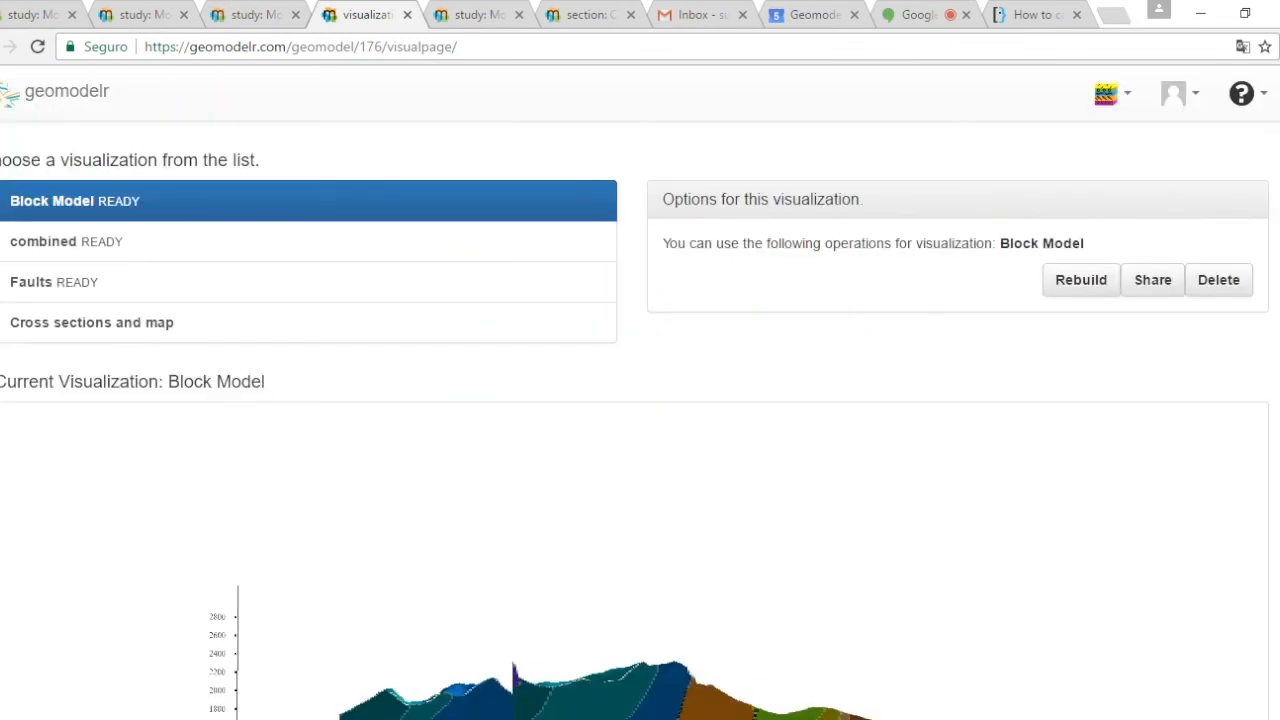
- Start a new visualization named "Combined" of the type that combines many visualizations
scroll(640, 400, down, 6)
scroll(420, 384, down, 1)
click(420, 382)
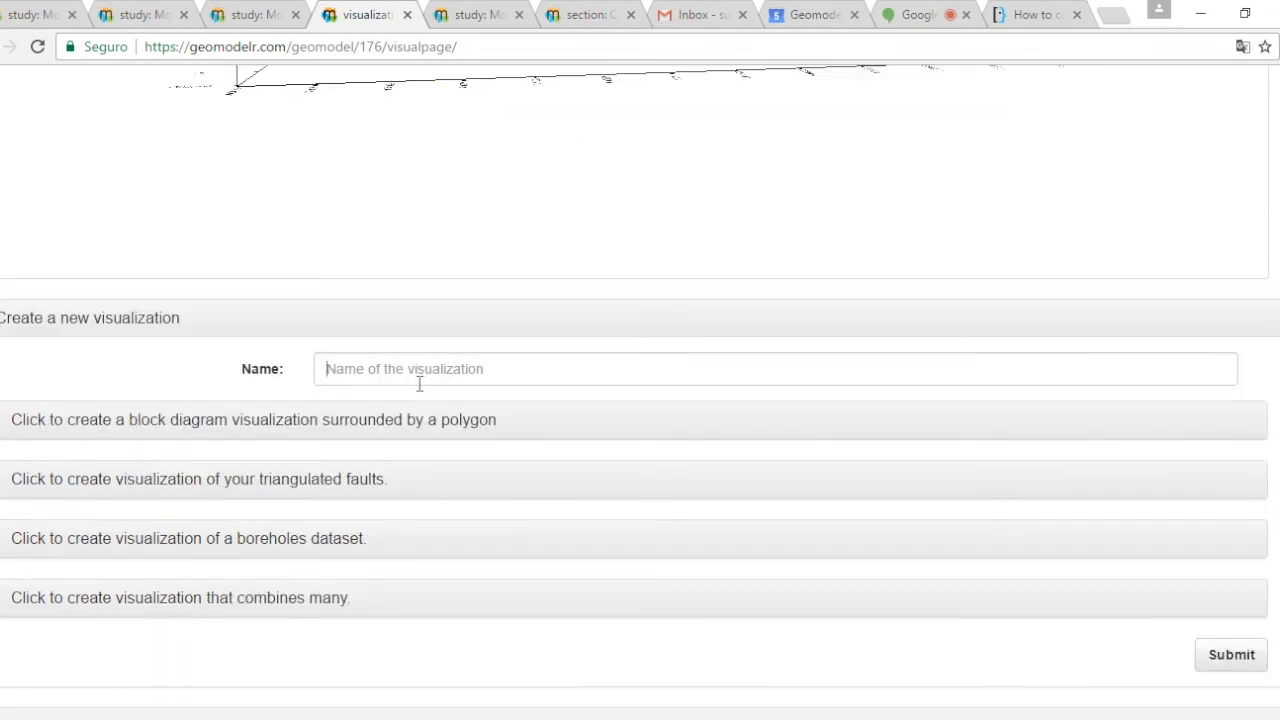
text(C)
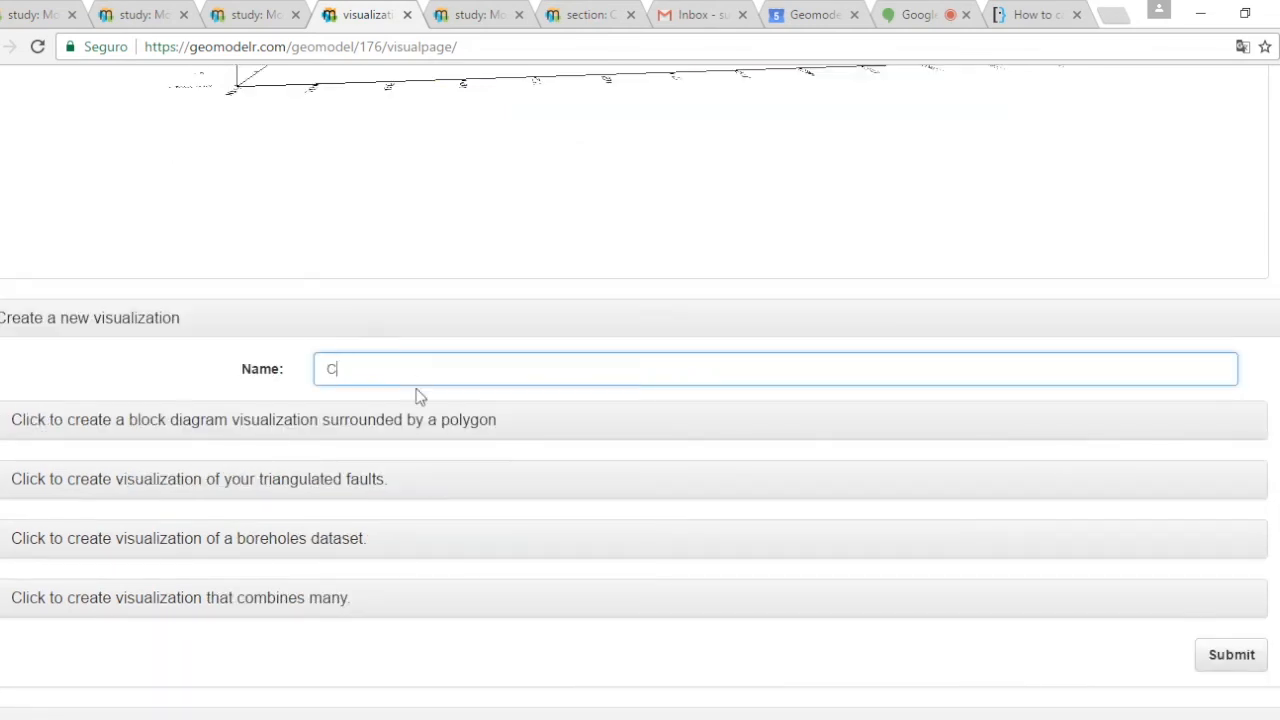
text(ombined)
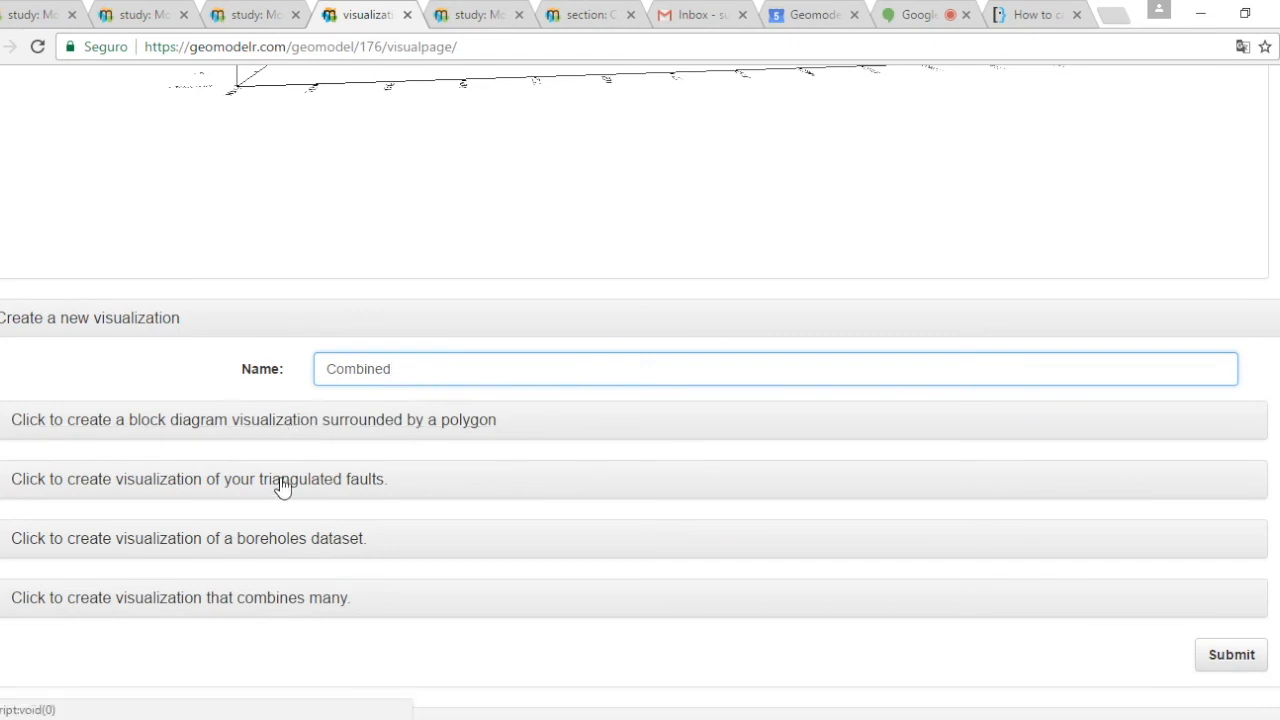
click(285, 600)
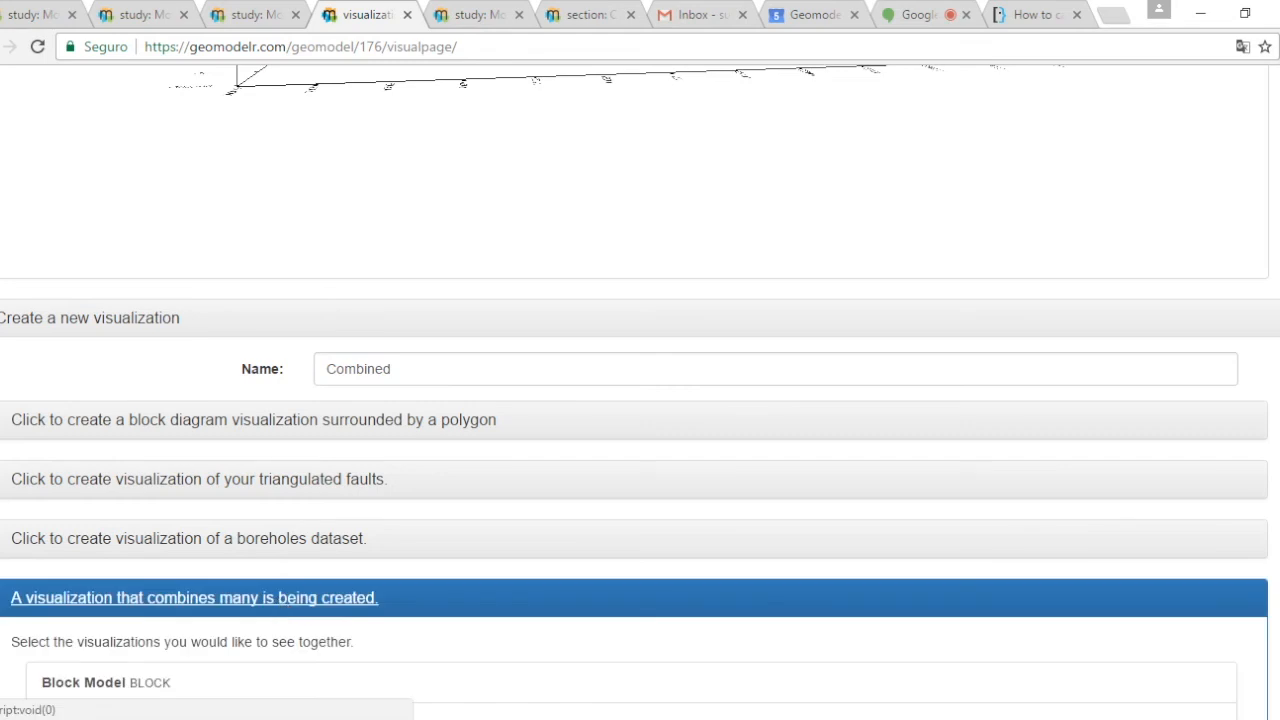
- Combine Block Model with Cross sections and map, submit the visualization, and select Combined in the list of visualizations
scroll(1074, 502, down, 5)
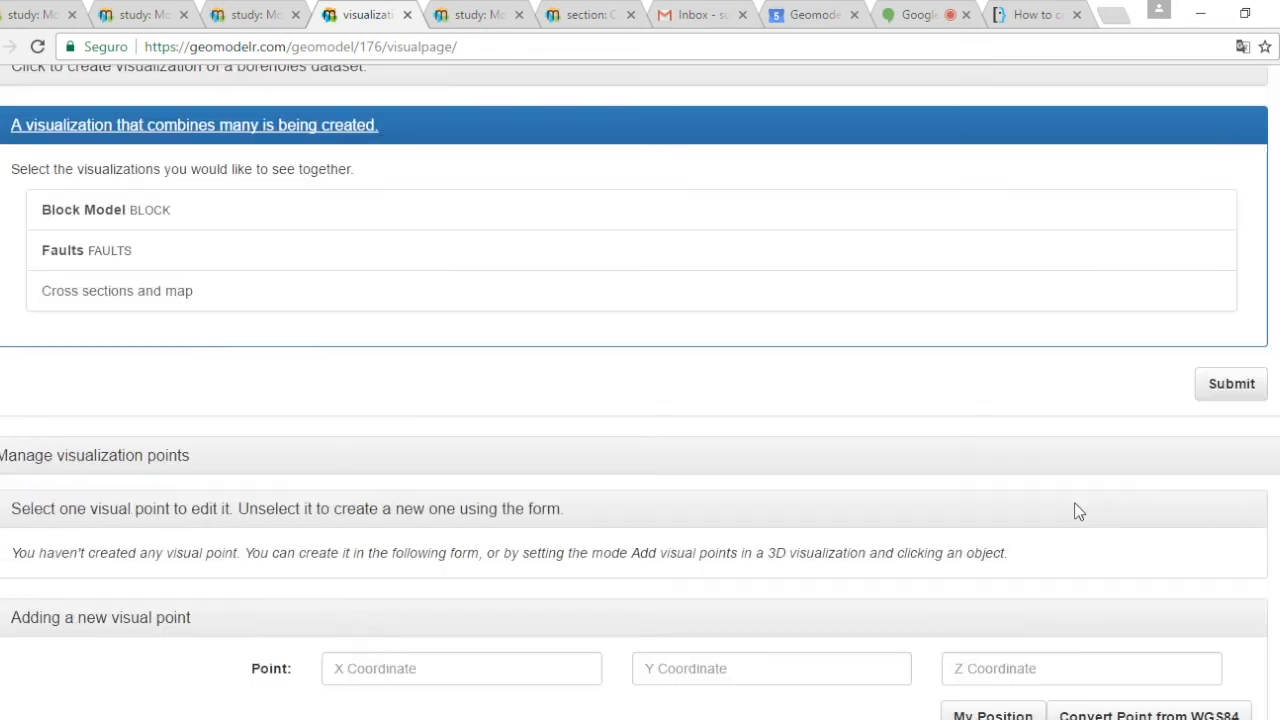
click(329, 300)
click(335, 222)
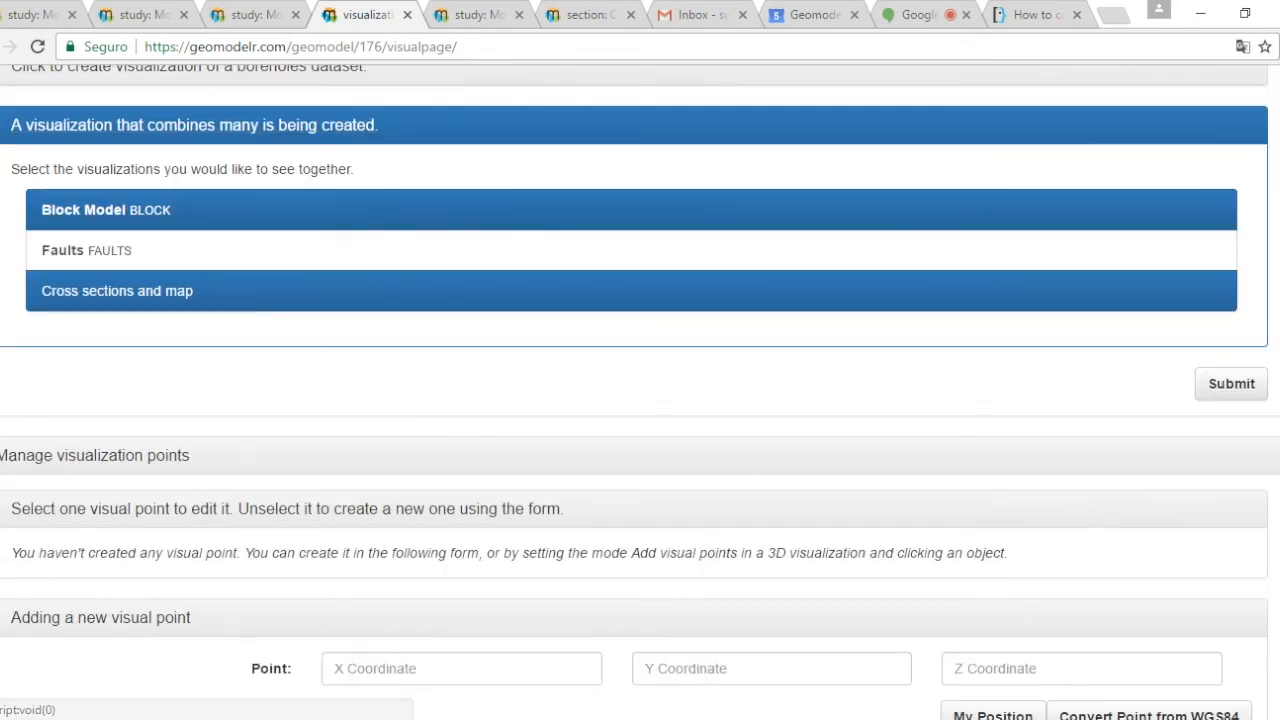
click(1262, 393)
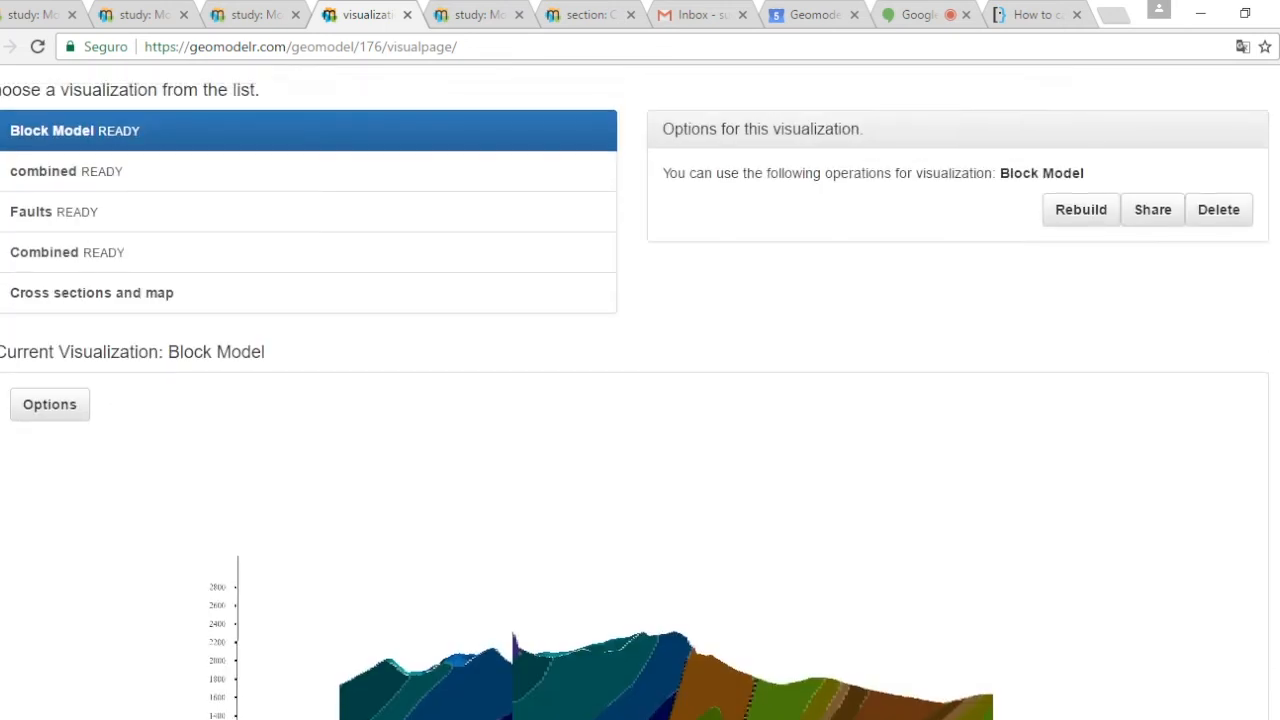
click(200, 262)
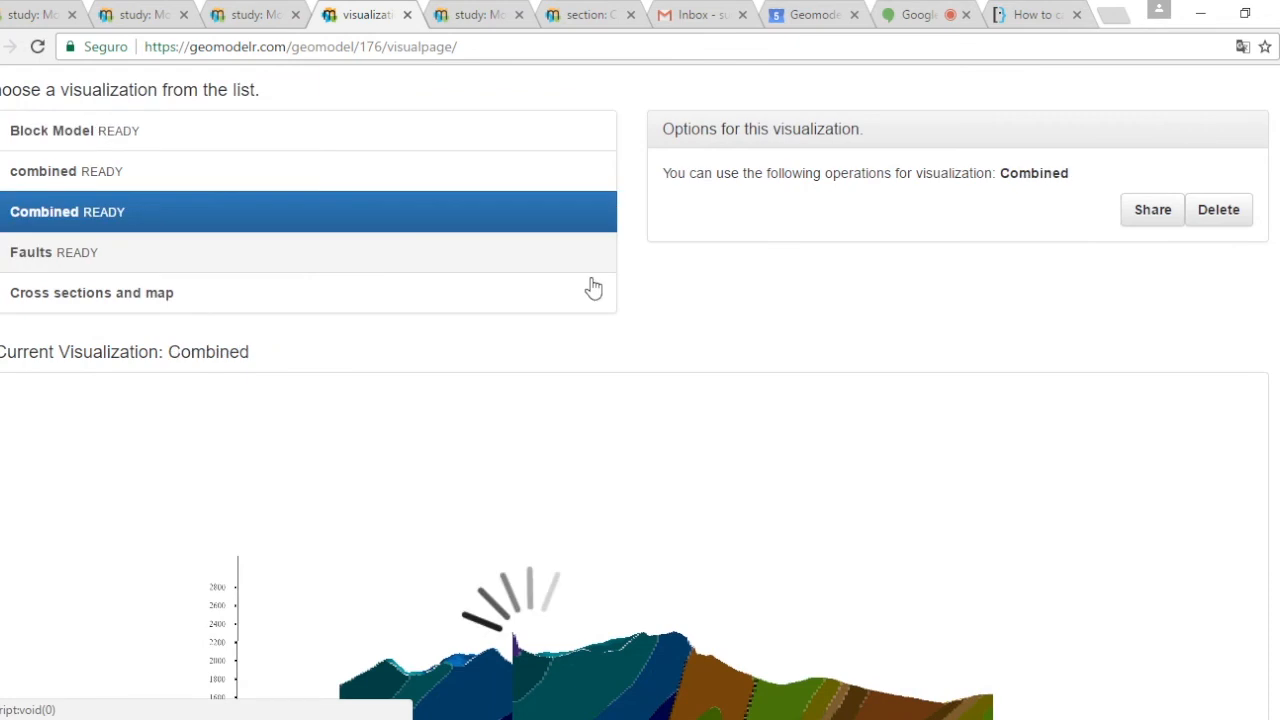
- Inspect the Combined visualization in 3D, rotating and zooming to examine the block, cross sections and mapped topography
scroll(640, 400, down, 4)
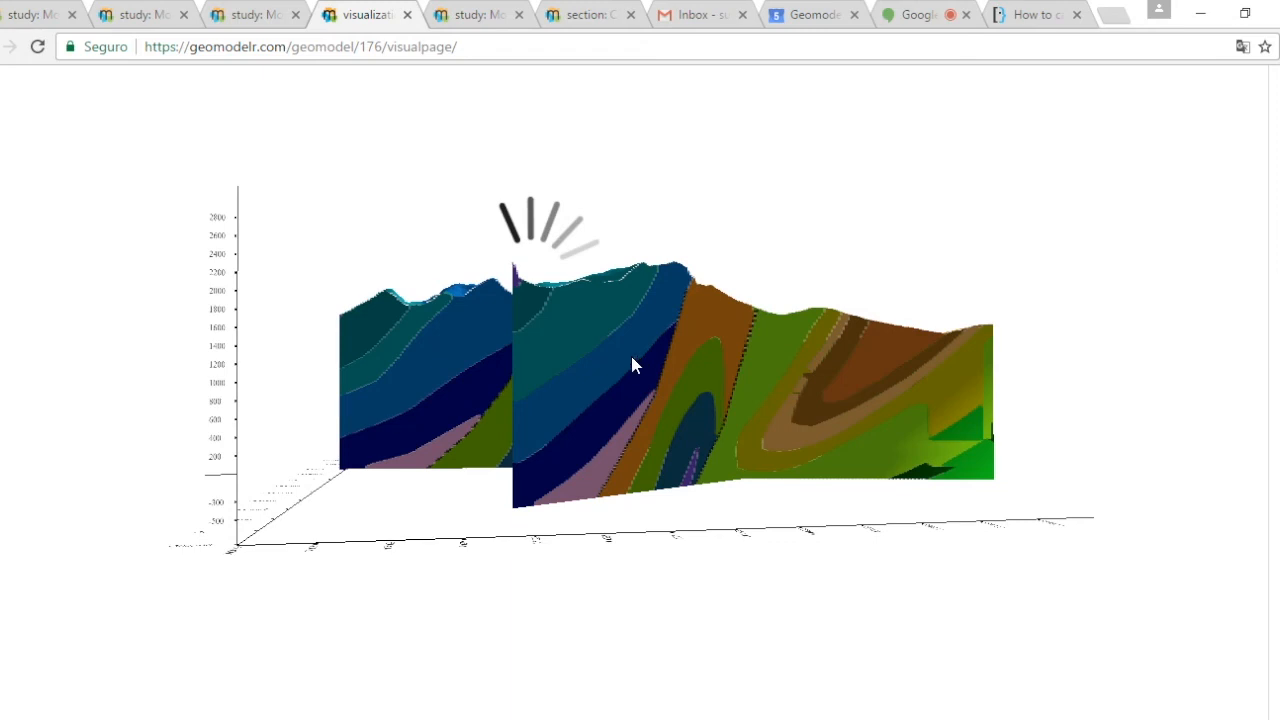
drag(632, 358, 766, 320)
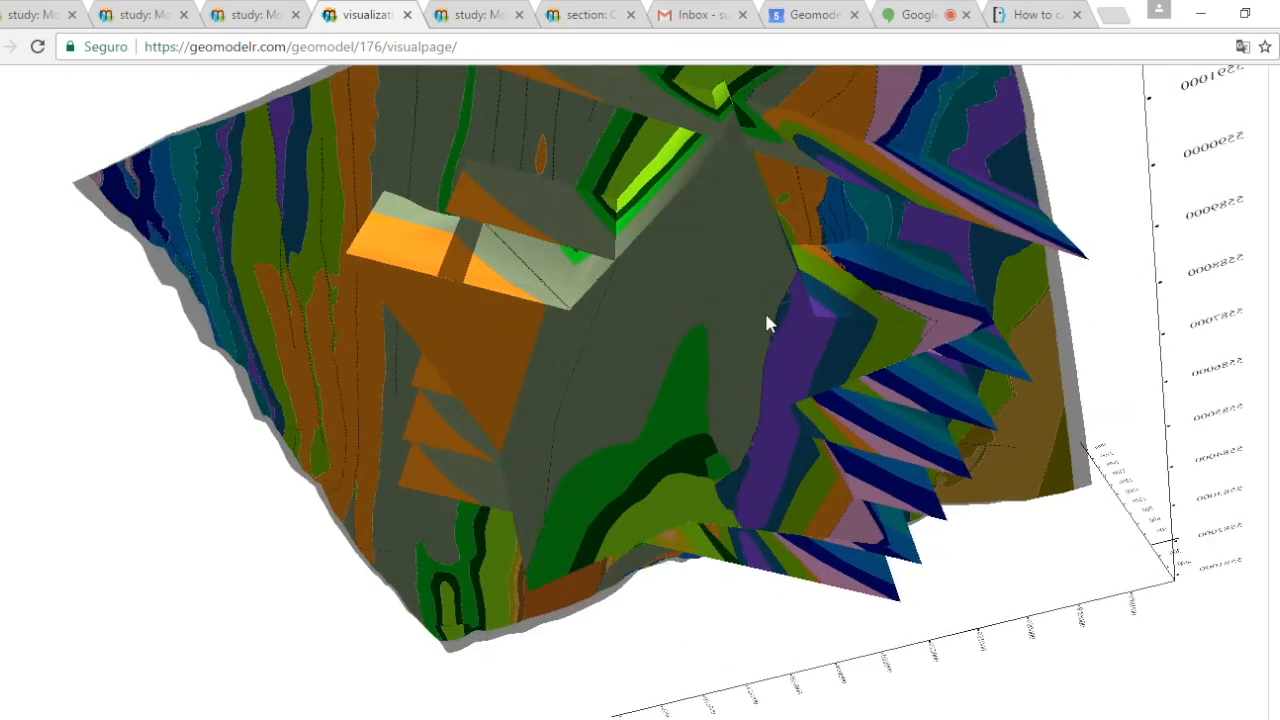
scroll(775, 370, up, 5)
drag(784, 421, 897, 335)
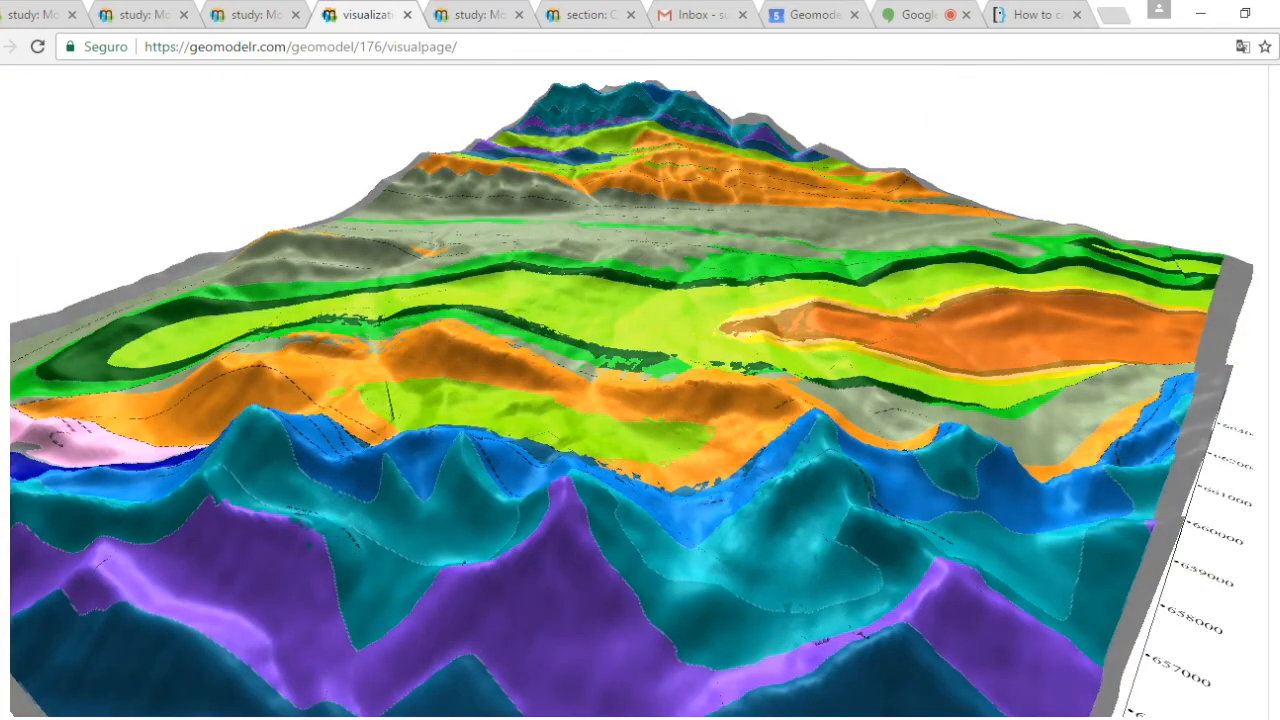
key(Escape)
- Close the spare study pages and return from the visualizations to the Mount_Head_Canada study page
click(1108, 93)
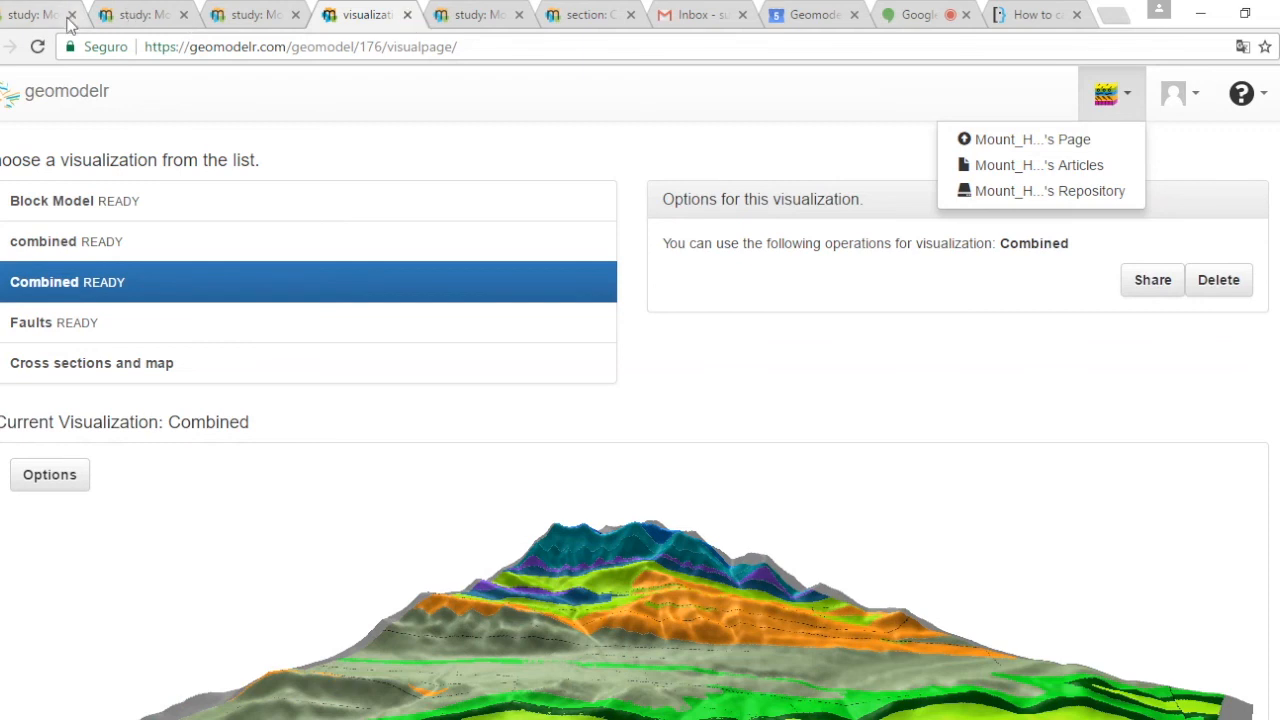
click(70, 15)
click(70, 16)
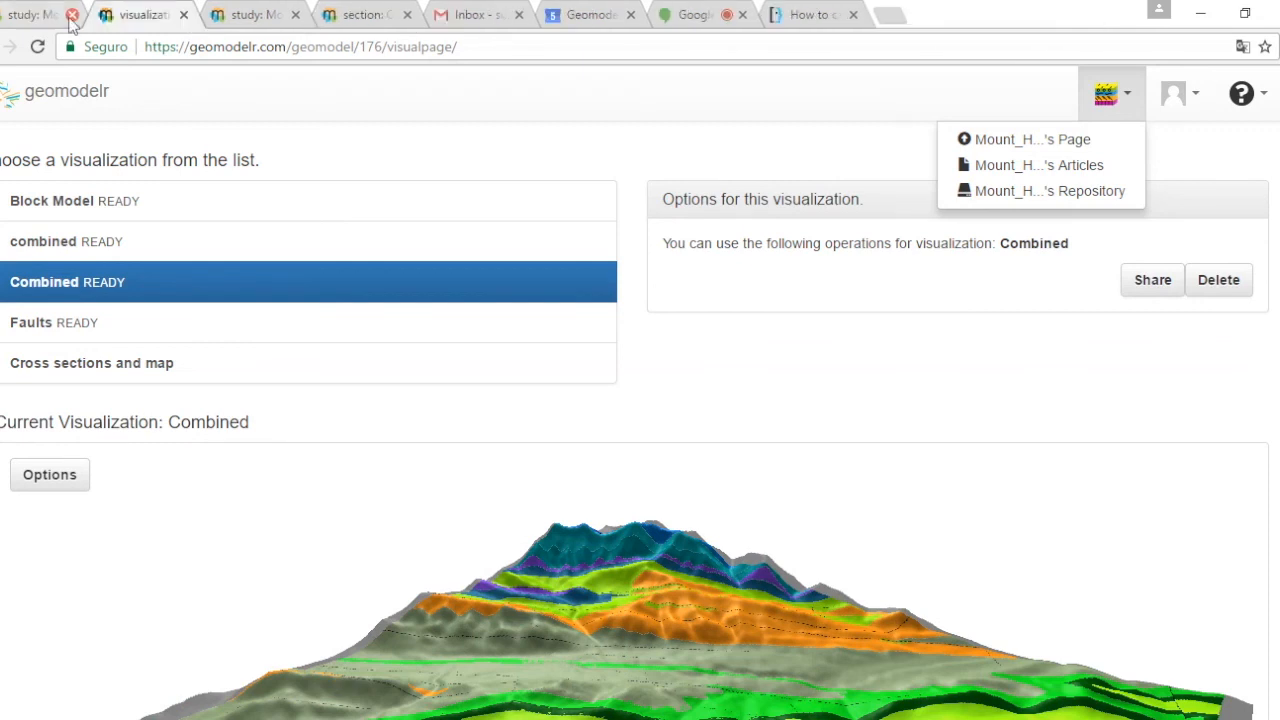
click(70, 16)
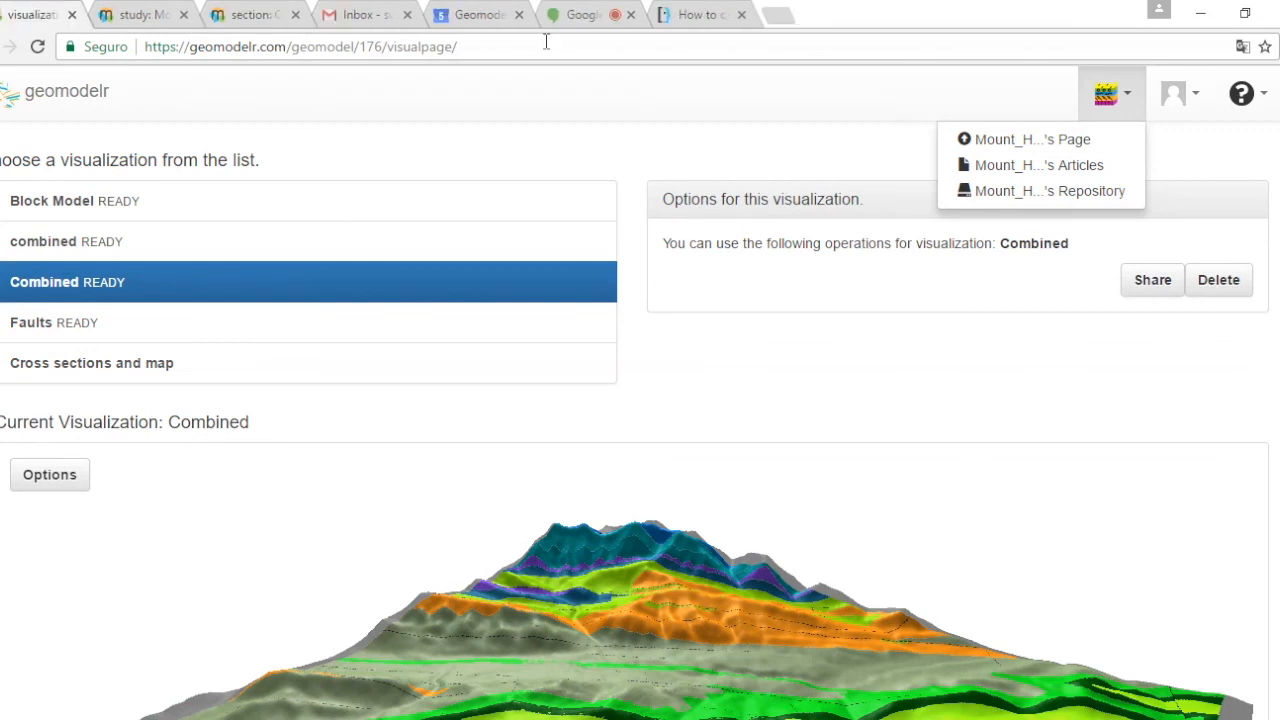
click(1094, 137)
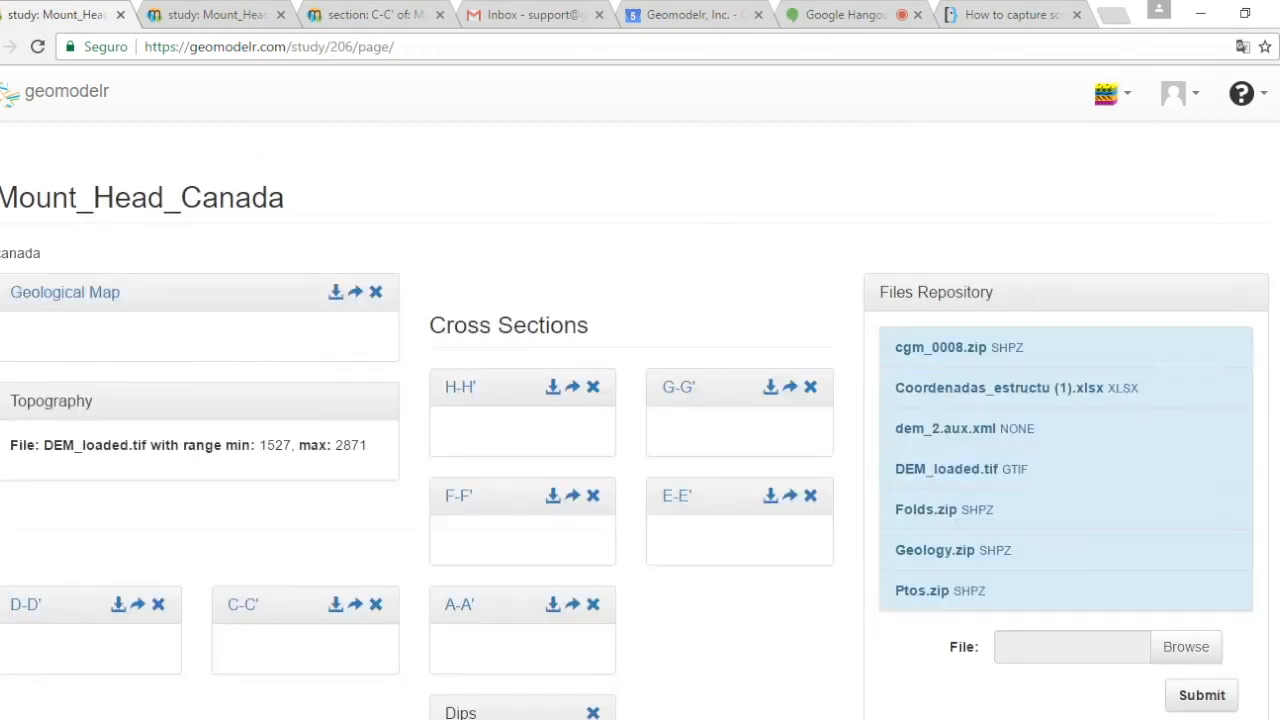
- Review the study page, examining its cross sections, datasets, model configuration, saved versions and permissions
scroll(640, 400, down, 6)
scroll(640, 400, up, 1)
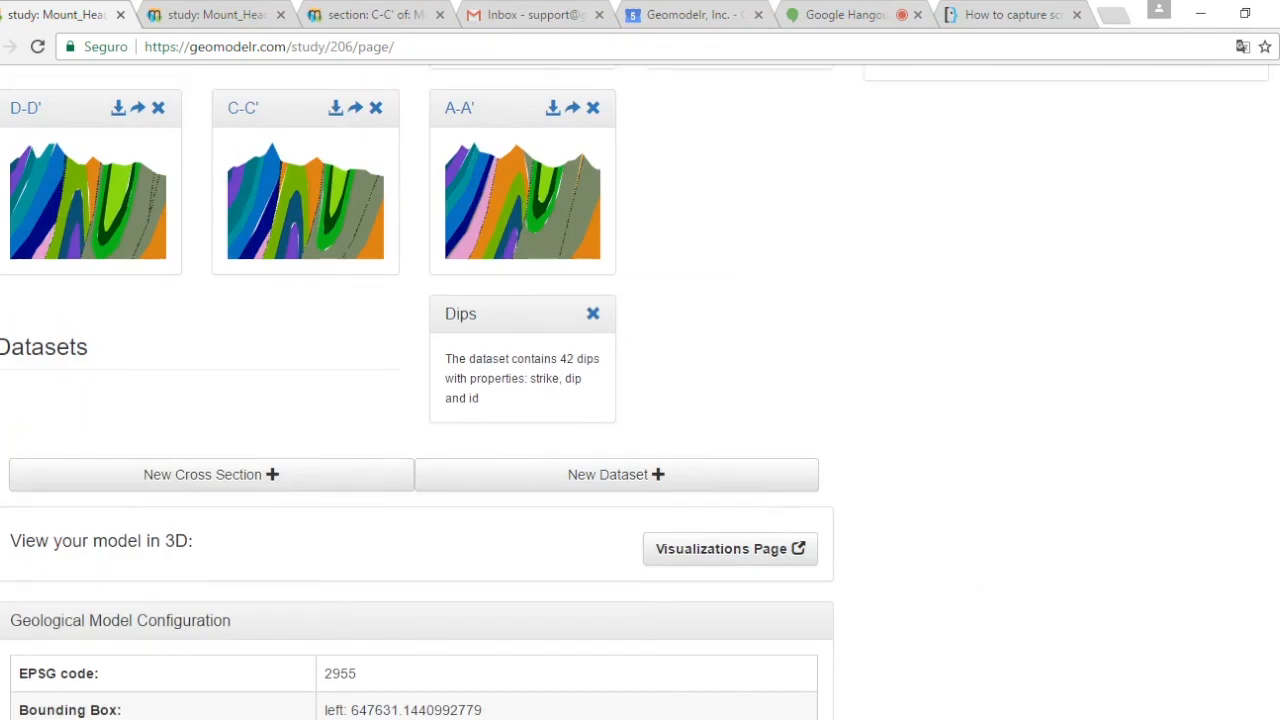
scroll(640, 400, down, 2)
scroll(417, 400, down, 5)
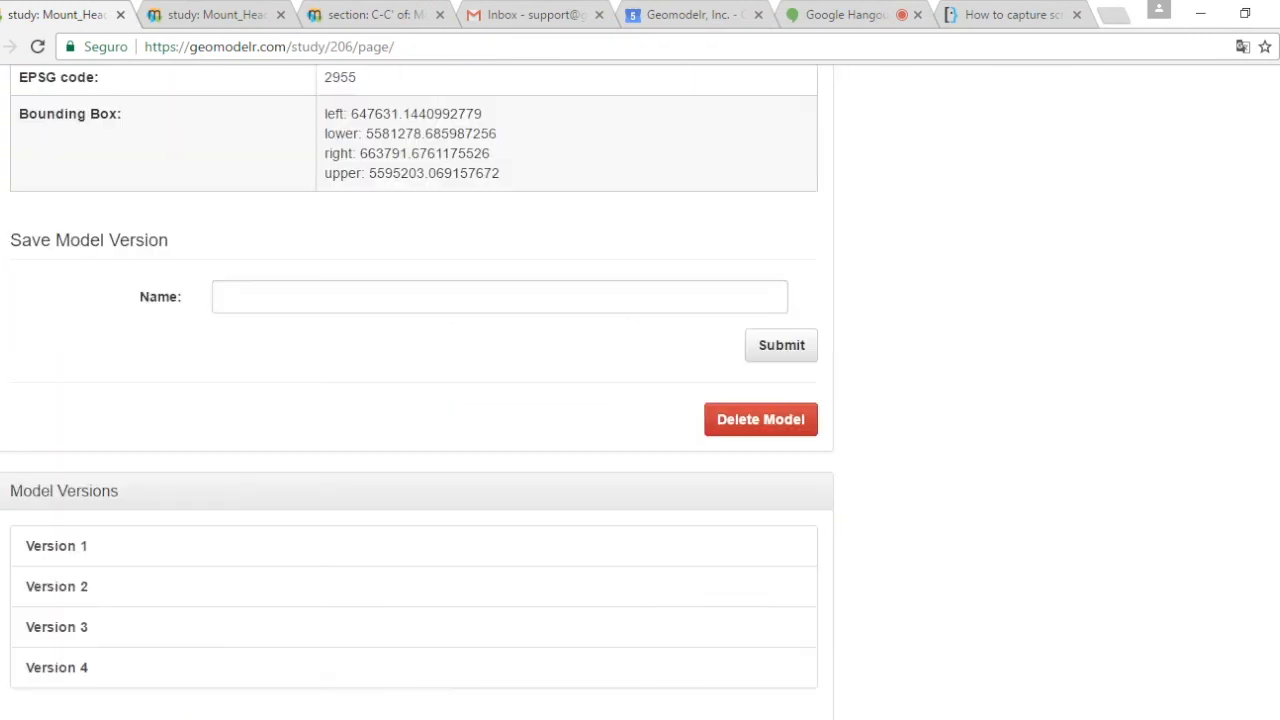
scroll(1263, 580, down, 3)
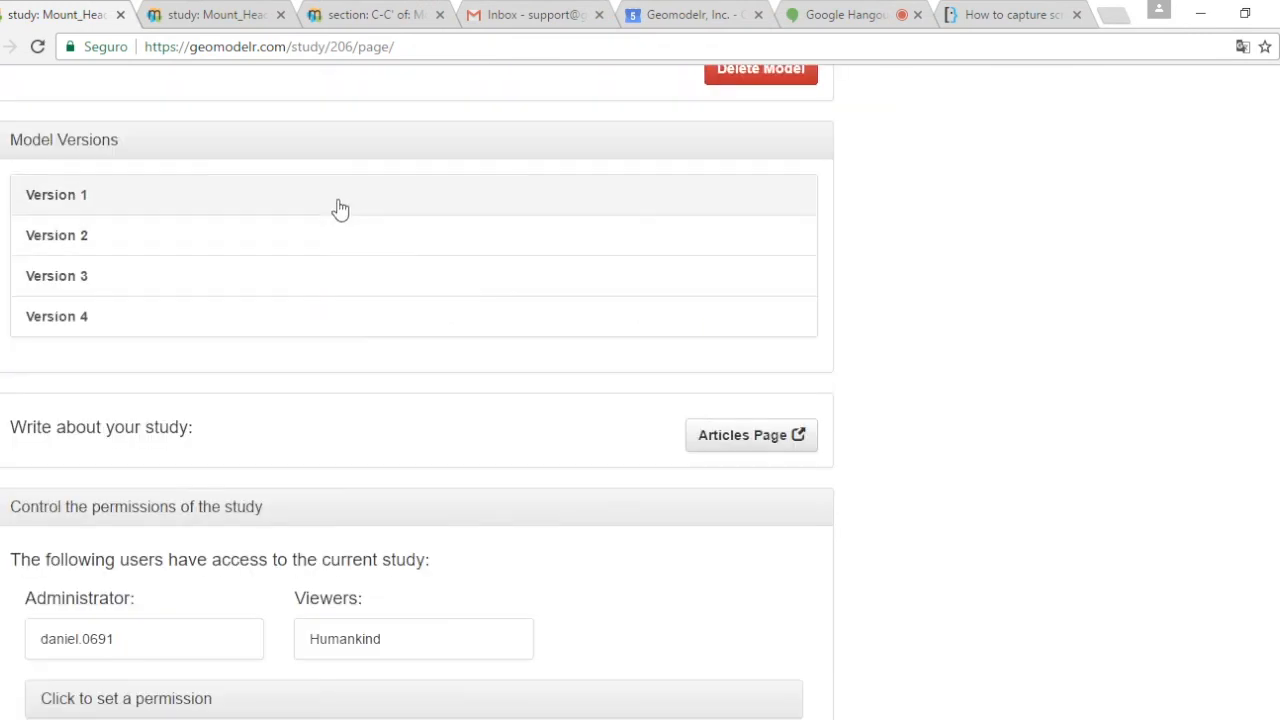
scroll(851, 246, up, 15)
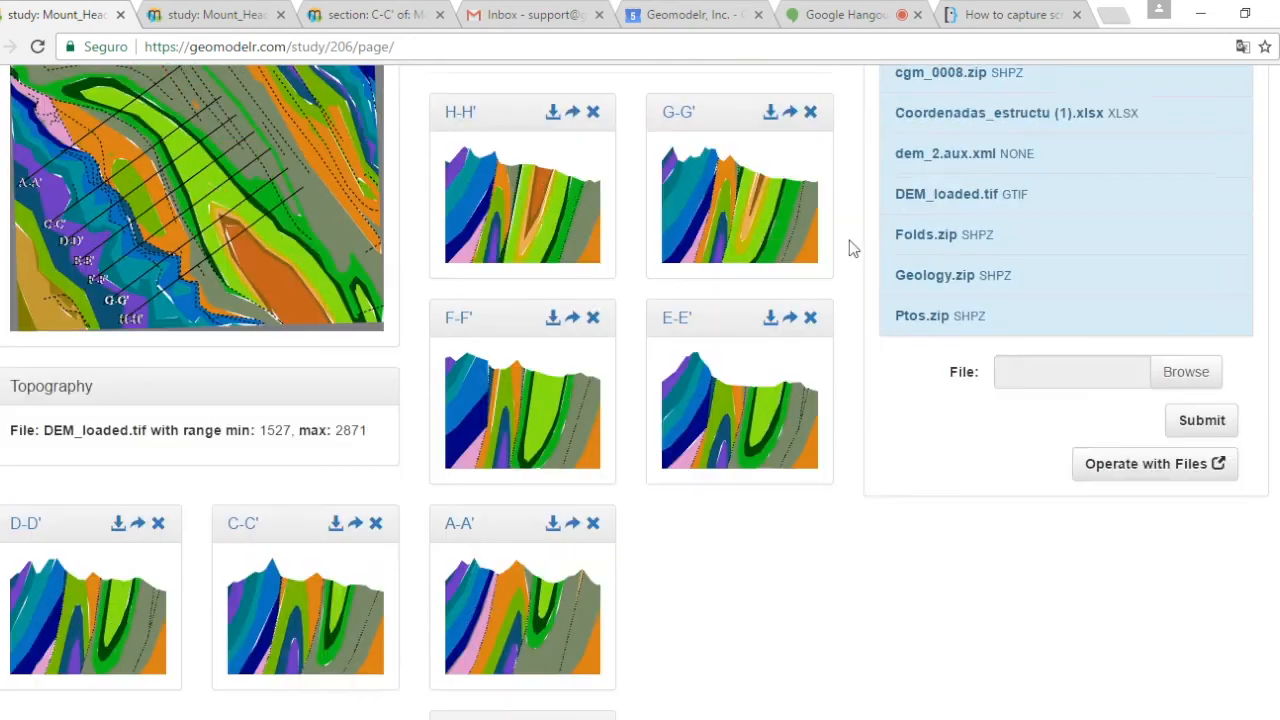
scroll(851, 248, down, 5)
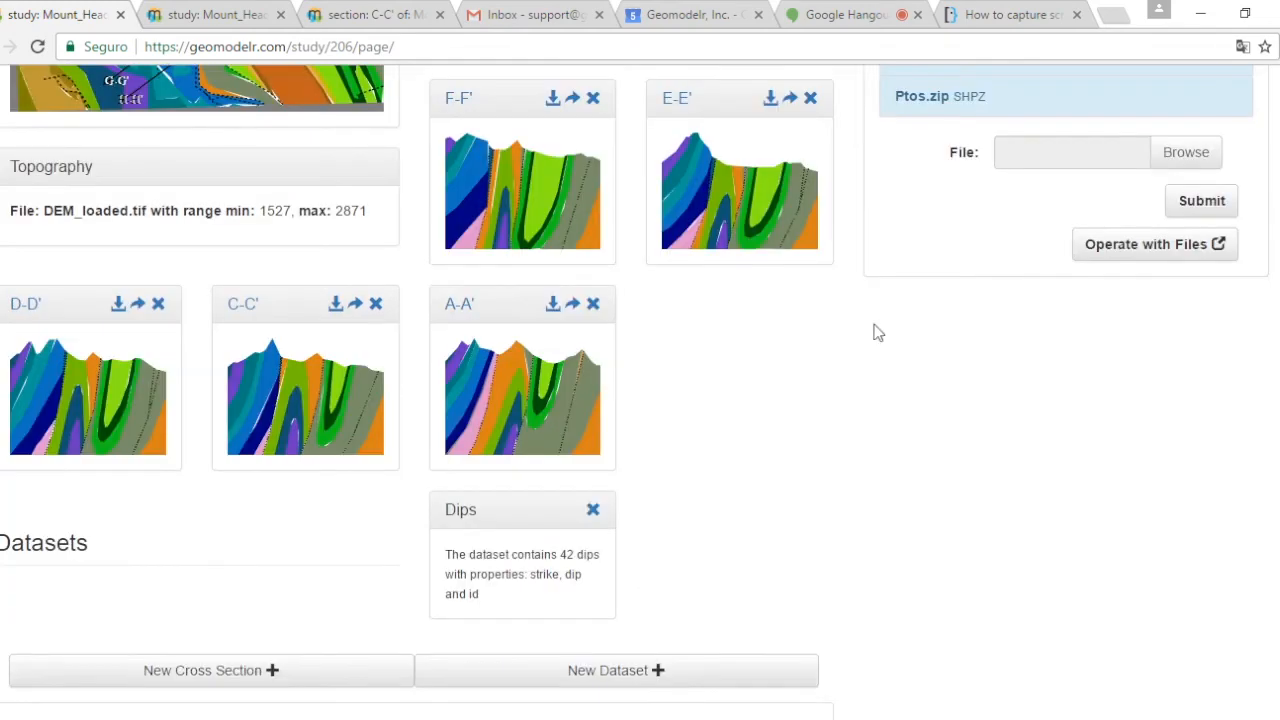
scroll(900, 412, up, 4)
scroll(829, 371, down, 6)
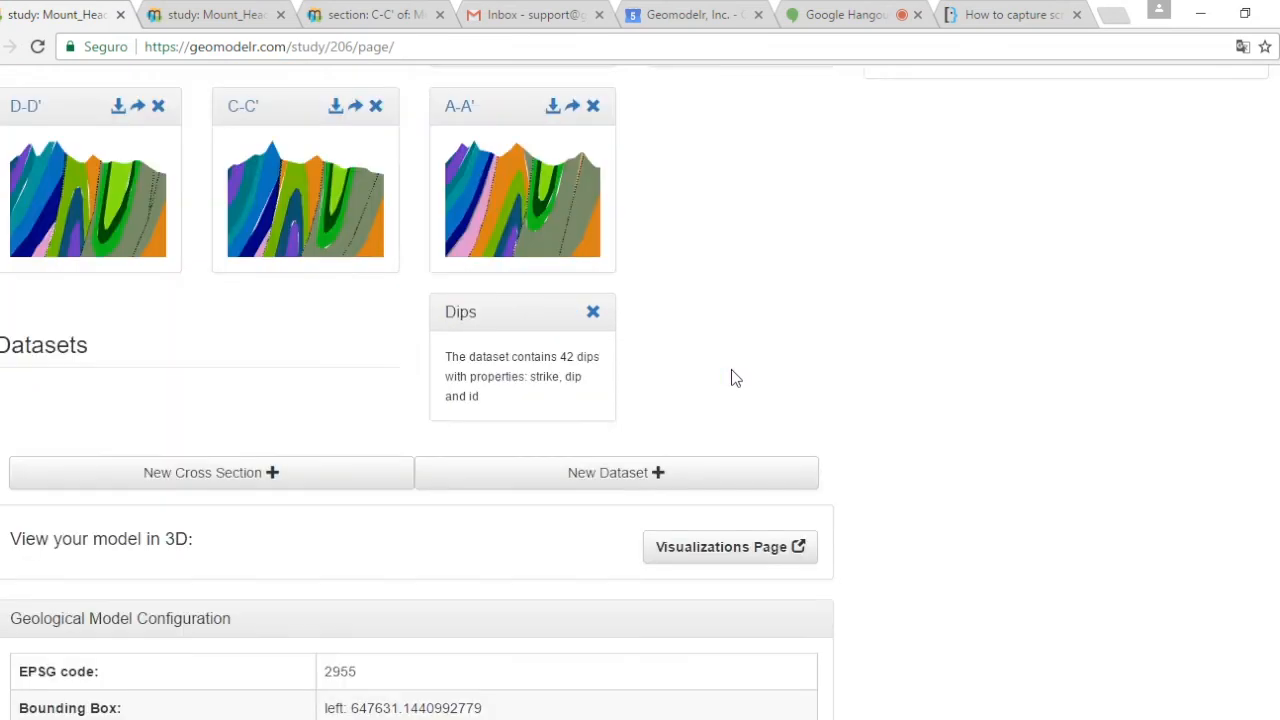
- Start a new cross section on the study page and name it B-B'
click(222, 468)
scroll(1025, 380, down, 4)
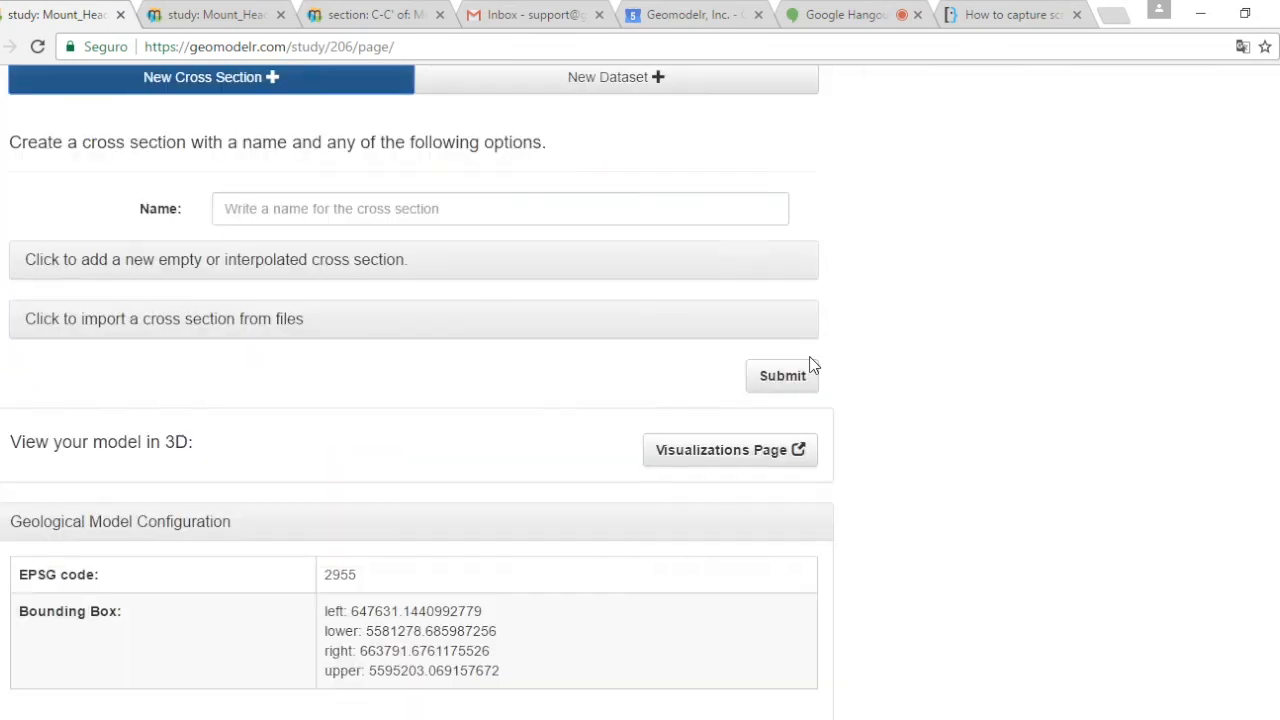
click(360, 216)
scroll(829, 249, up, 10)
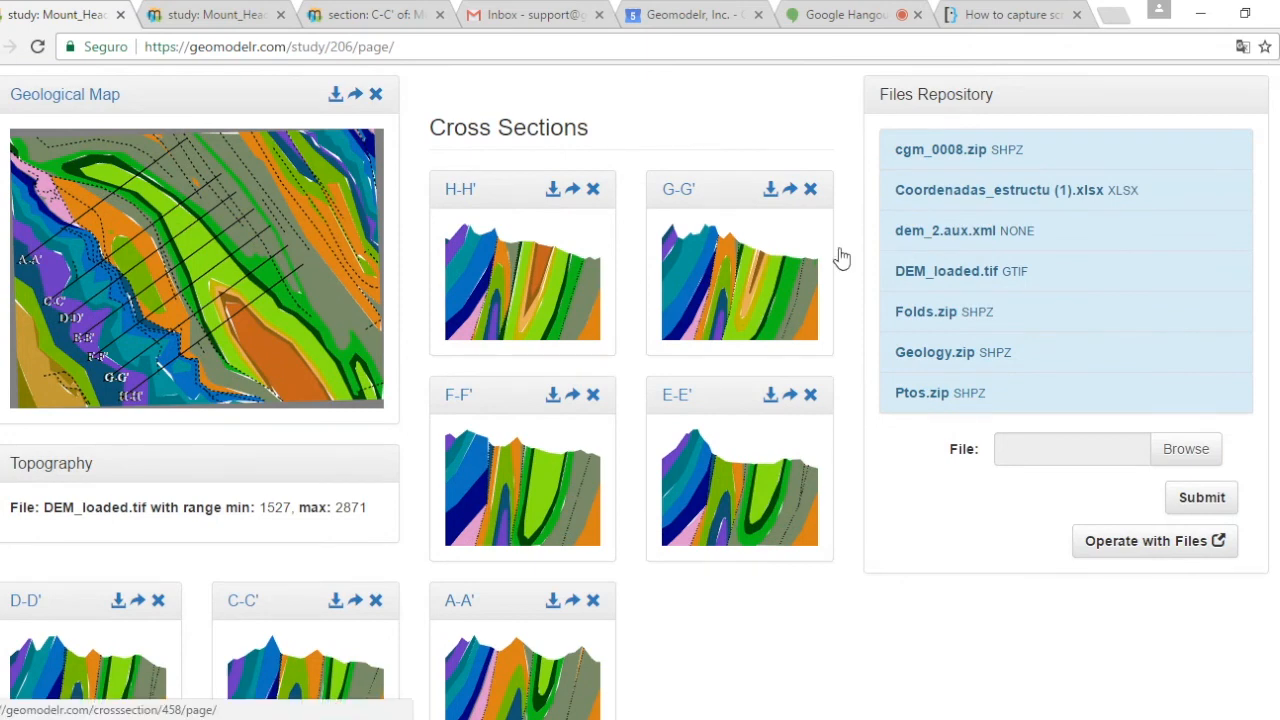
scroll(840, 257, down, 10)
text(B-B¿)
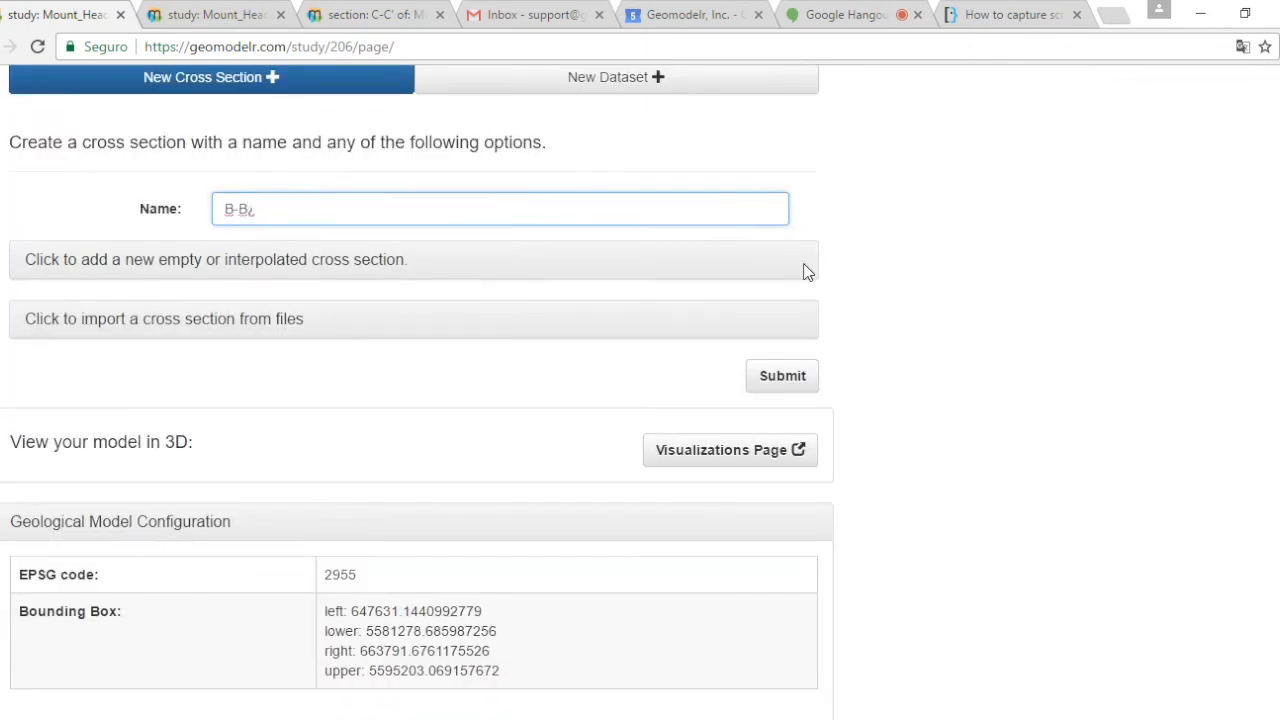
key(BackSpace)
text(')
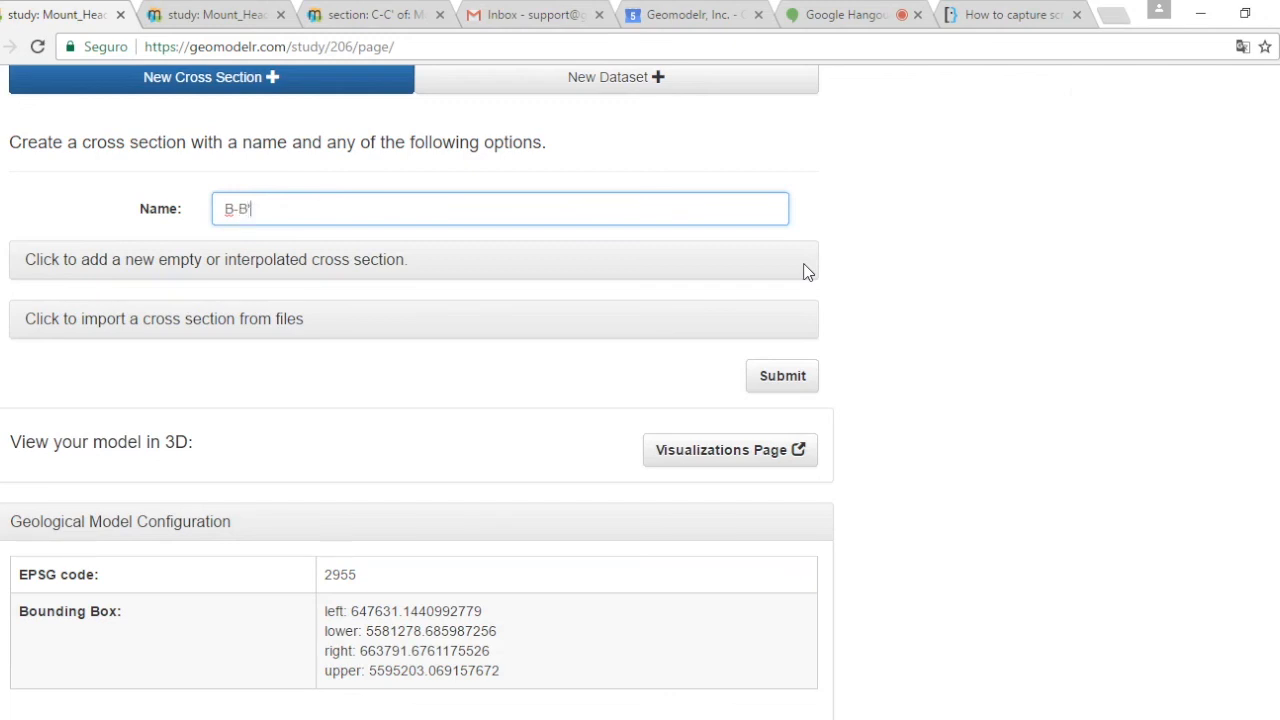
- Make it an empty or interpolated section with map end points at about (648440.75, 5587637.5) and (655872.11, 5593942.85), between A-A' and C-C'
click(297, 266)
scroll(937, 349, down, 4)
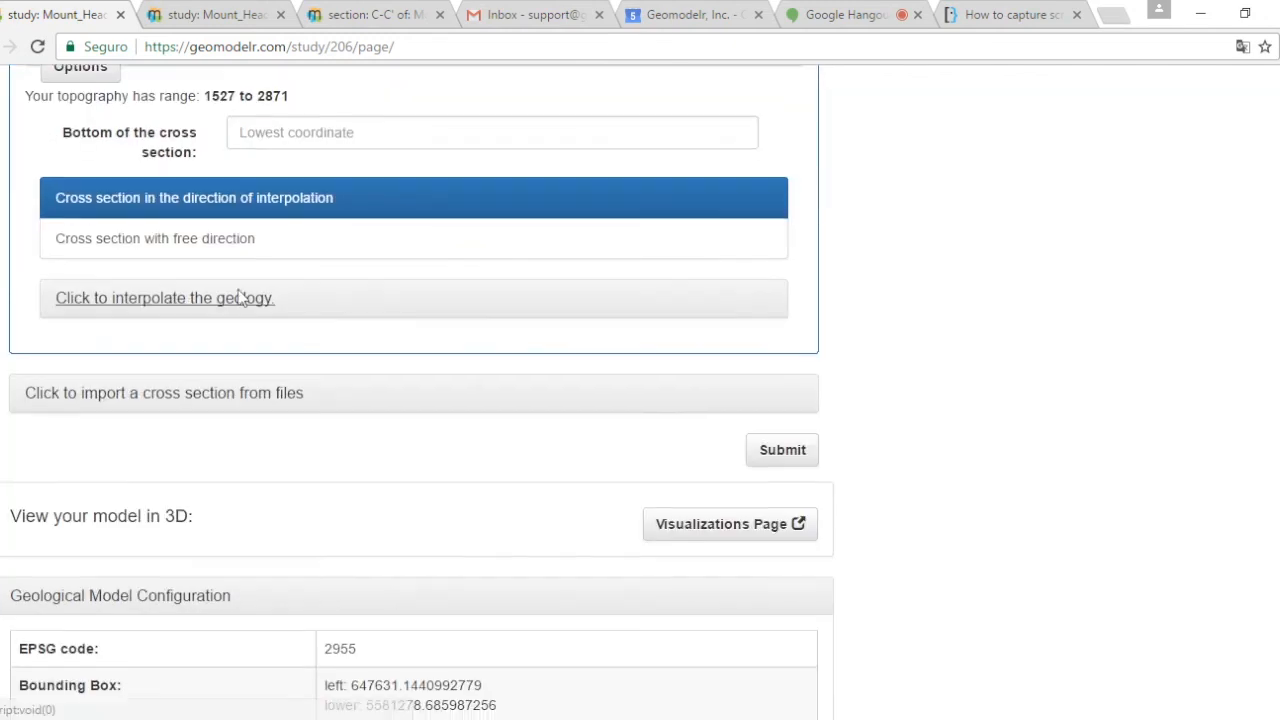
scroll(793, 300, up, 5)
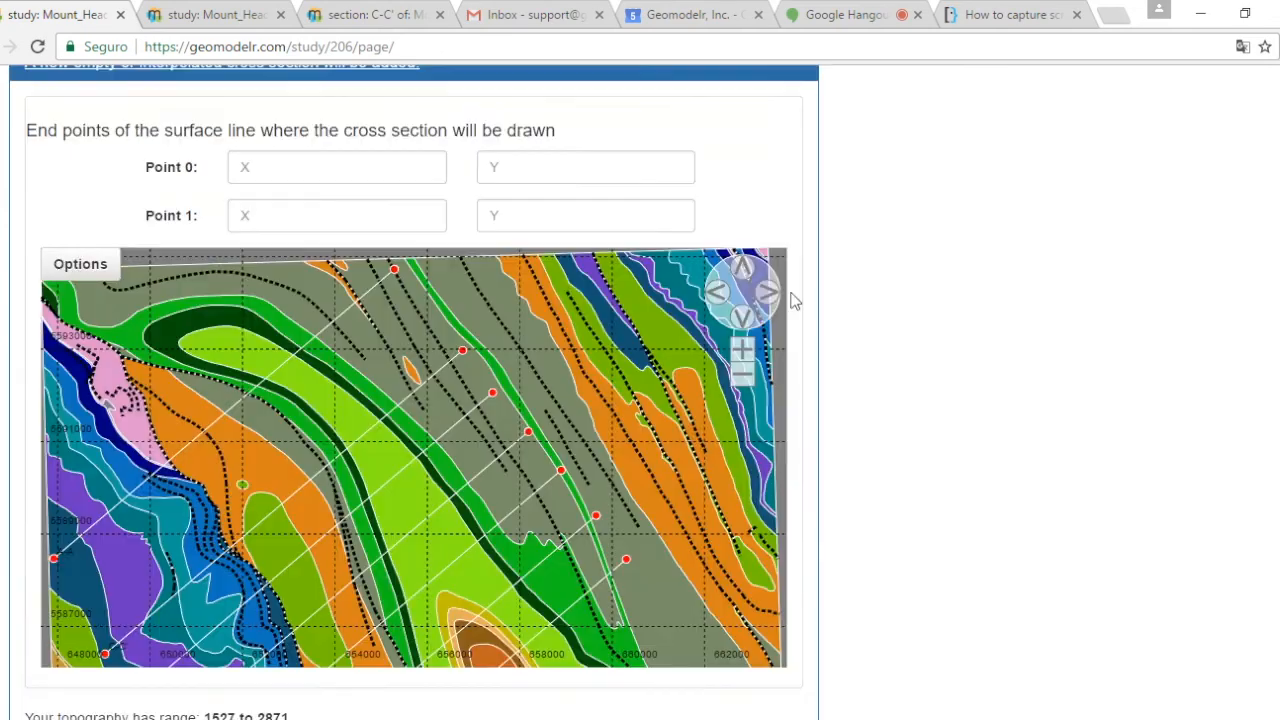
scroll(957, 466, down, 1)
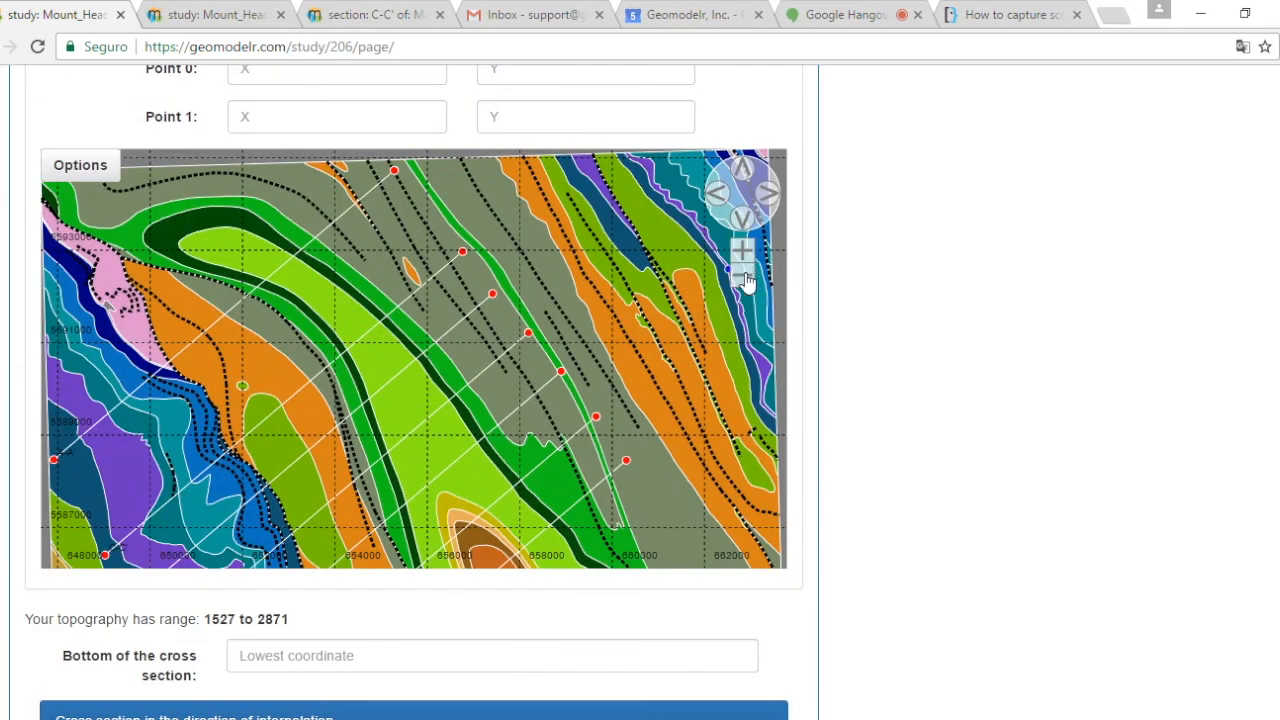
click(156, 468)
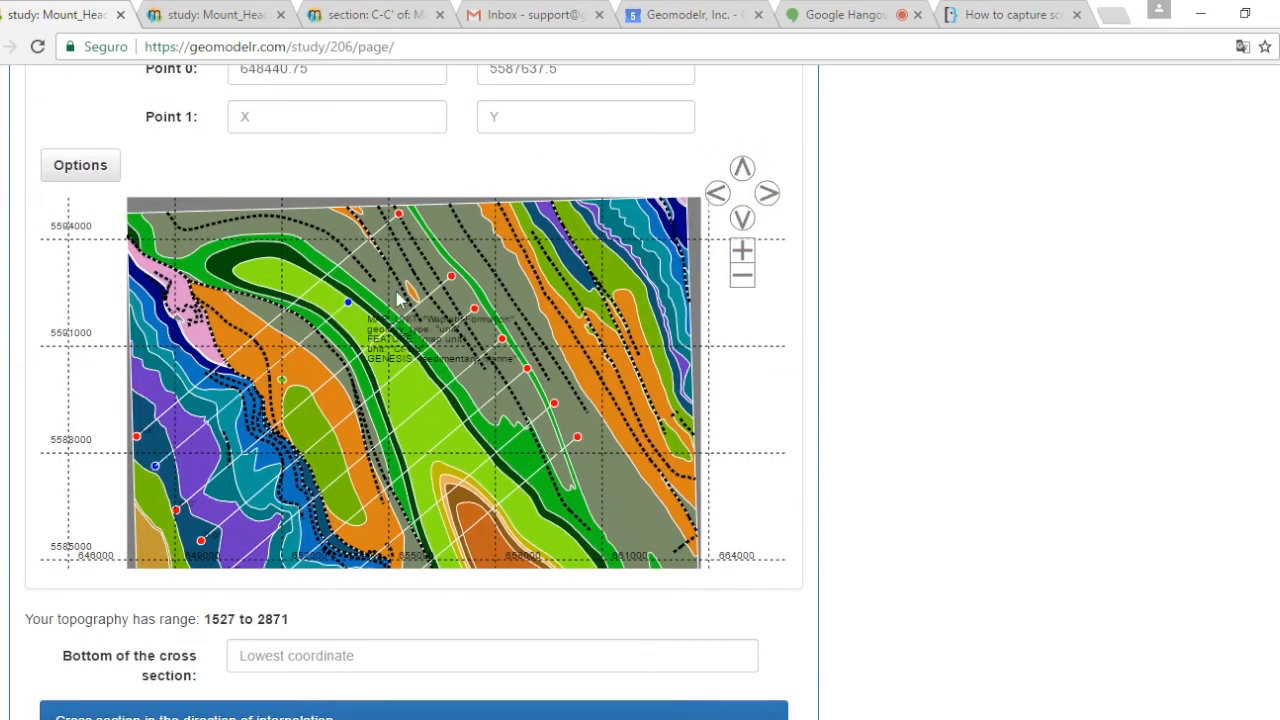
click(420, 244)
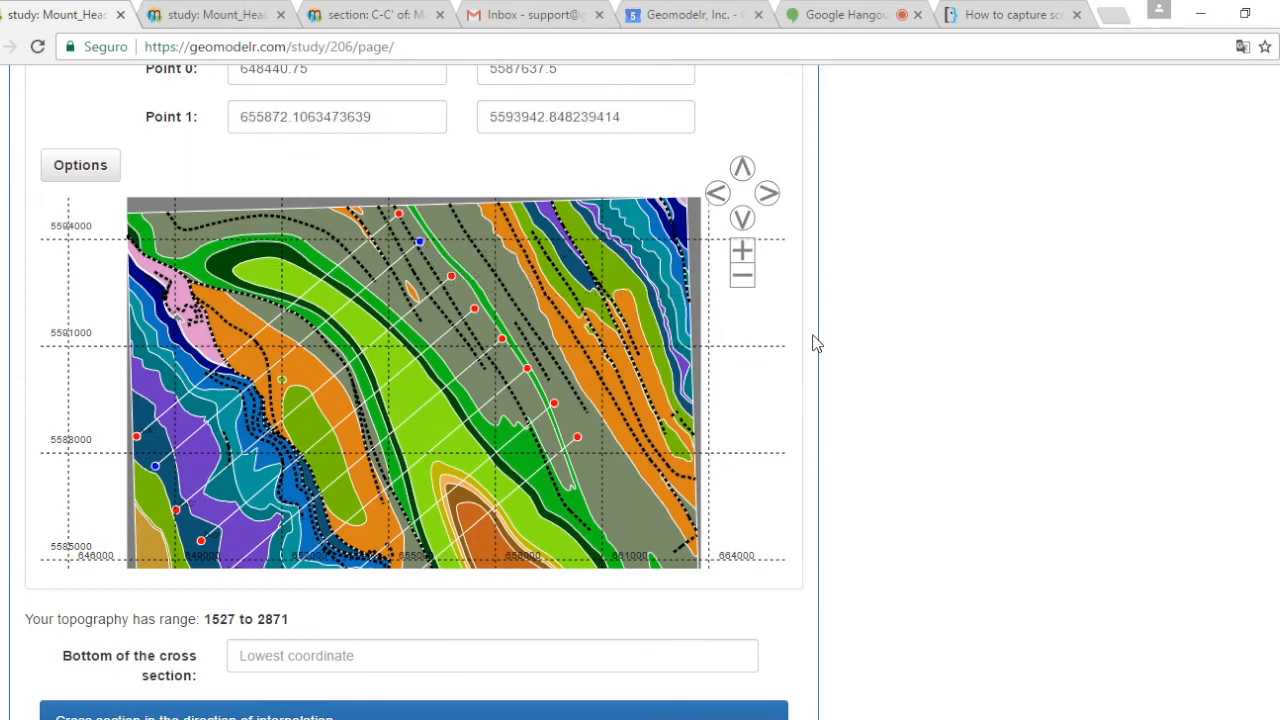
- Set the bottom of the cross section to -500 and enable interpolation of its geology
scroll(281, 366, down, 3)
click(281, 366)
text(-500)
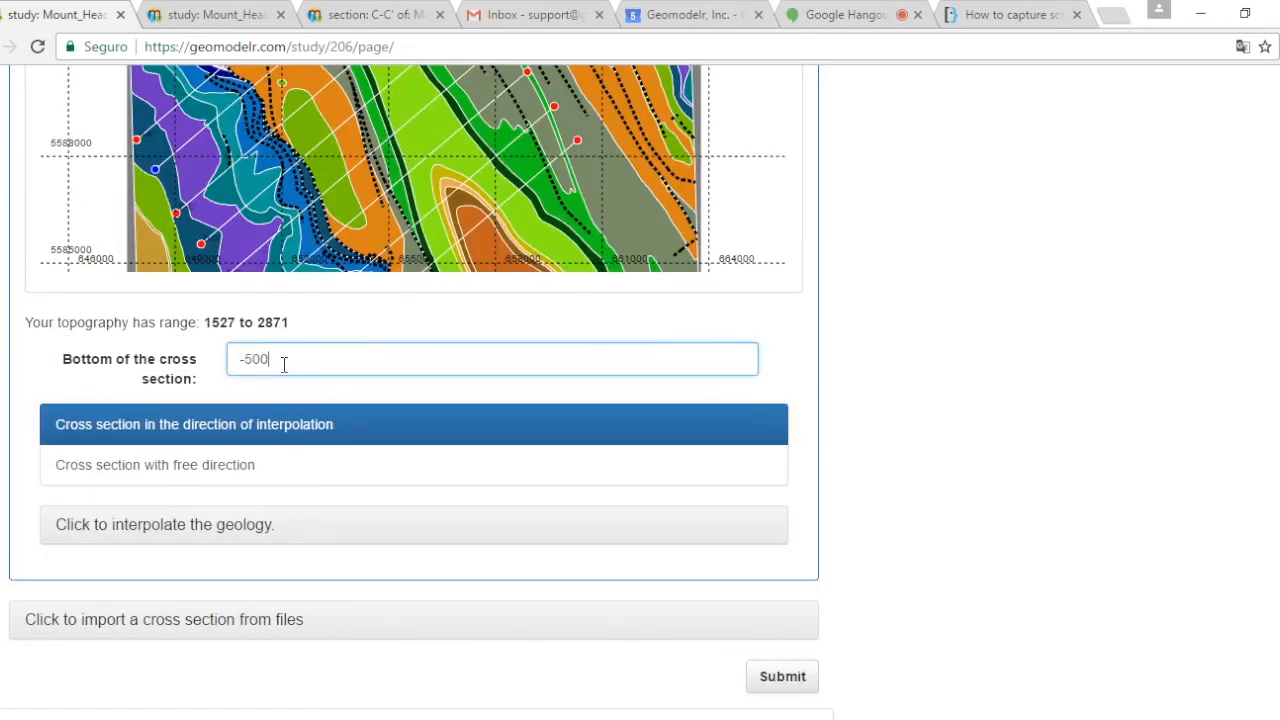
click(178, 535)
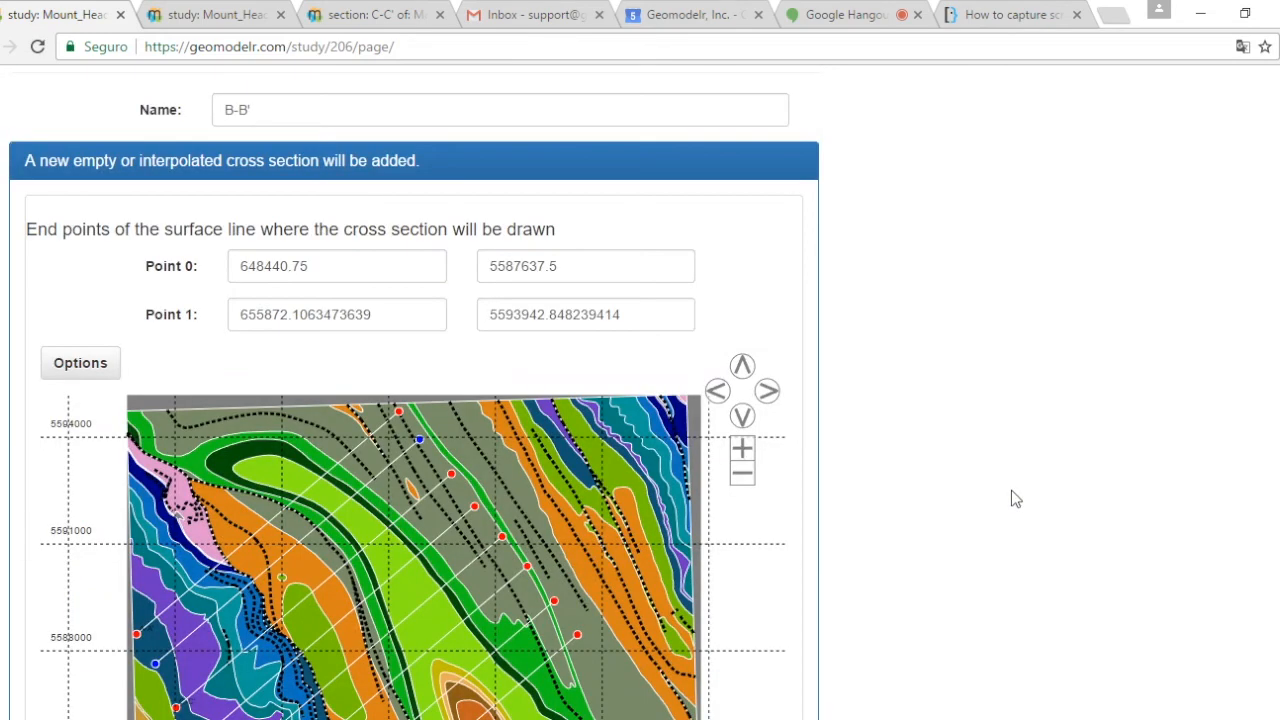
- Submit the B-B' cross section with automatic selection of the cross sections to interpolate
scroll(1011, 497, down, 1)
scroll(1001, 496, down, 6)
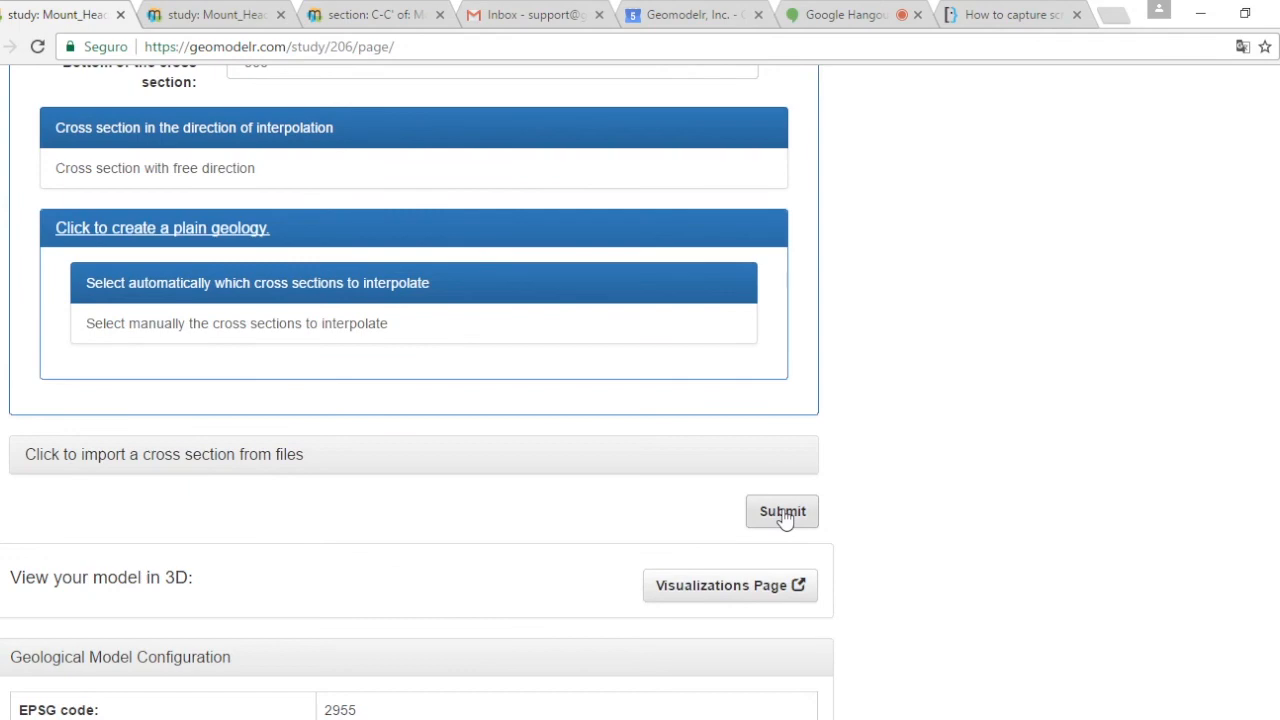
click(783, 512)
scroll(826, 467, up, 10)
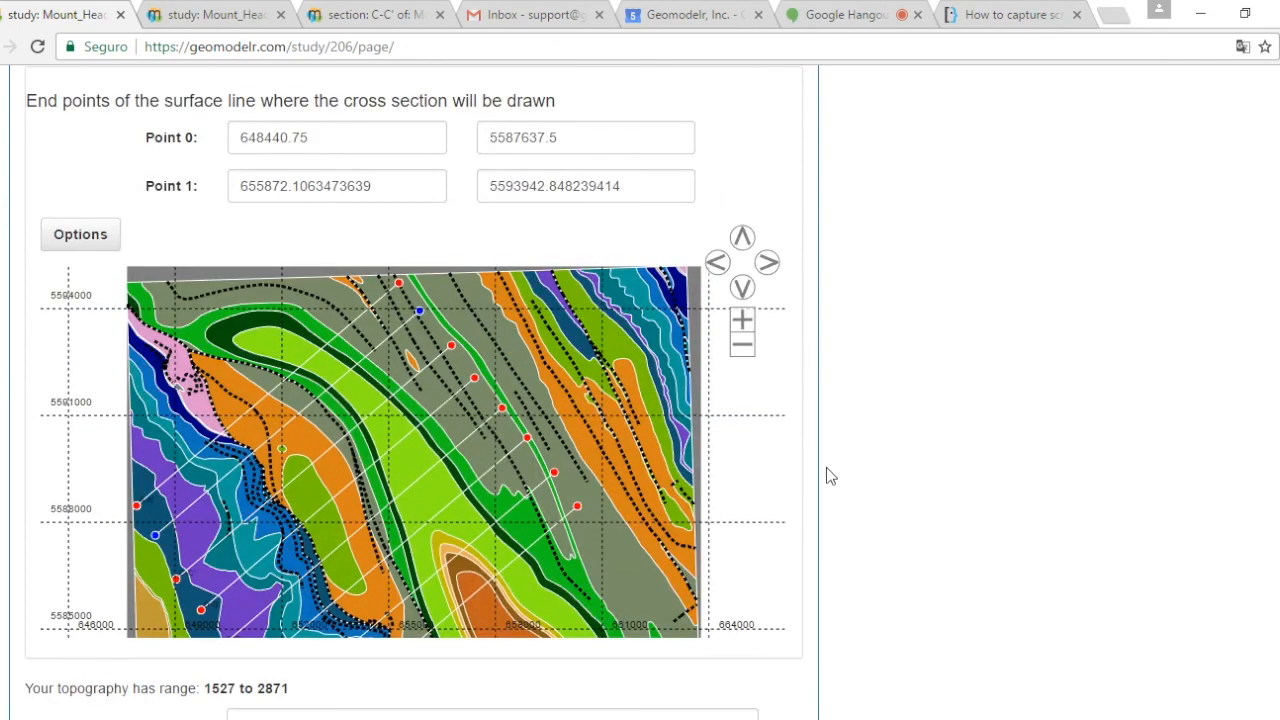
scroll(826, 467, down, 9)
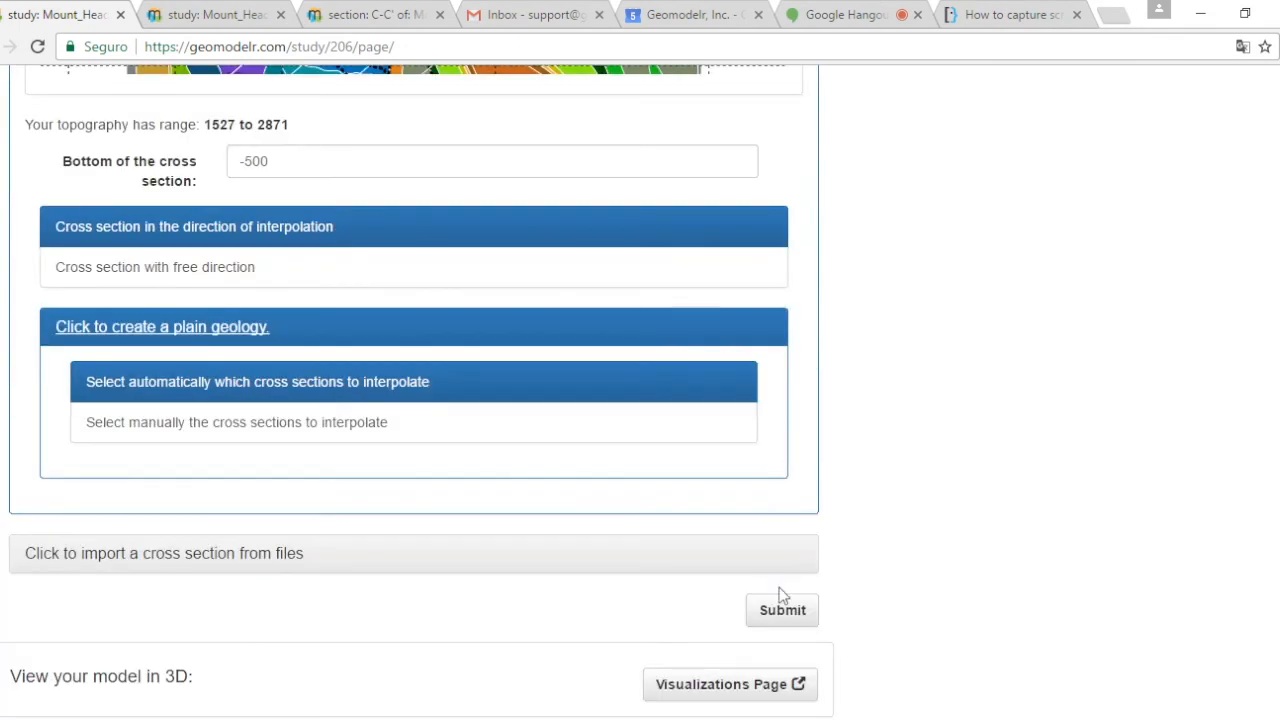
- Create the B-B' cross section and open its page from the study in a new browser tab
click(780, 612)
scroll(829, 557, up, 10)
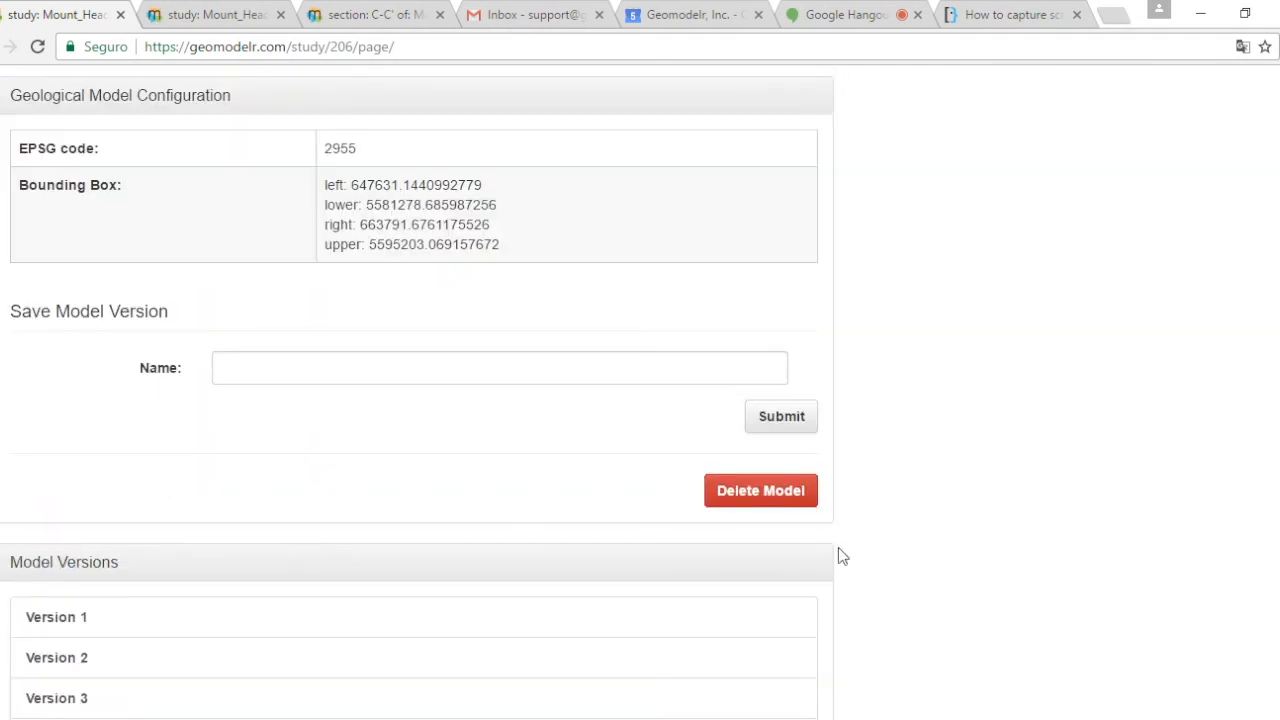
scroll(840, 549, up, 8)
scroll(840, 549, down, 3)
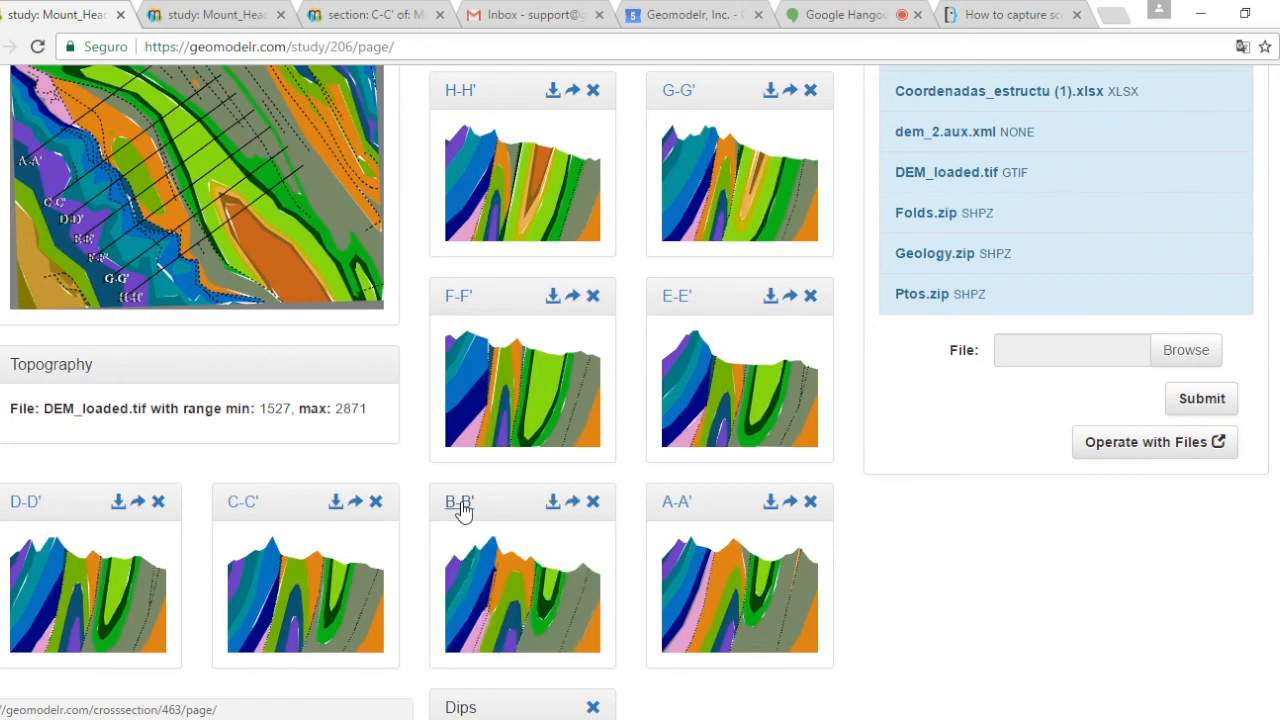
right_click(460, 508)
click(490, 517)
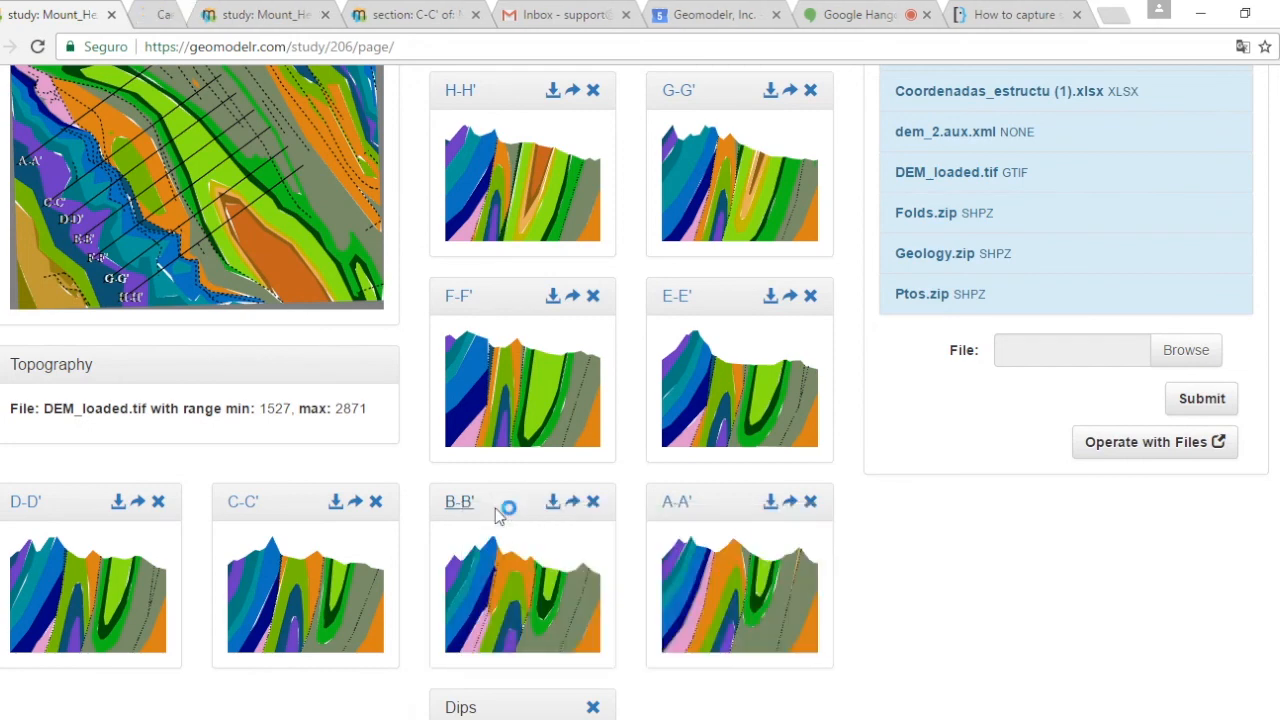
key(ctrl+Tab)
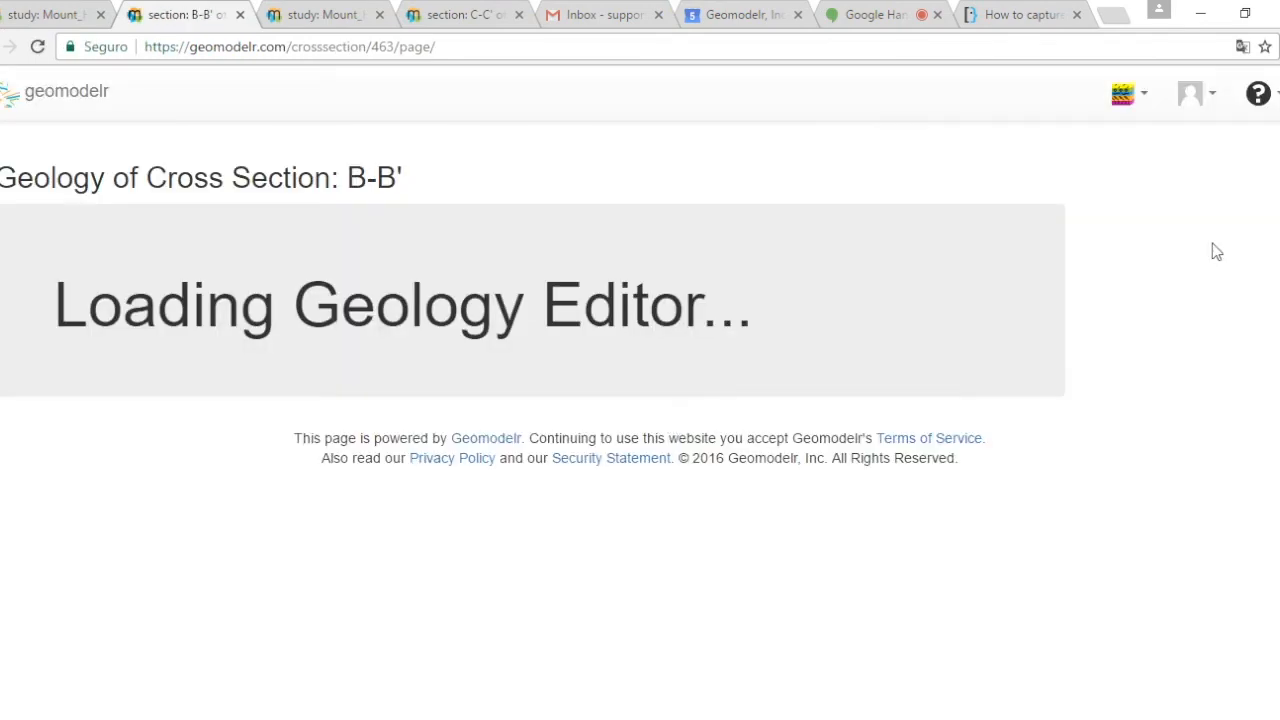
- Examine the interpolated geology of cross section B-B' up close and as a whole
scroll(700, 450, down, 3)
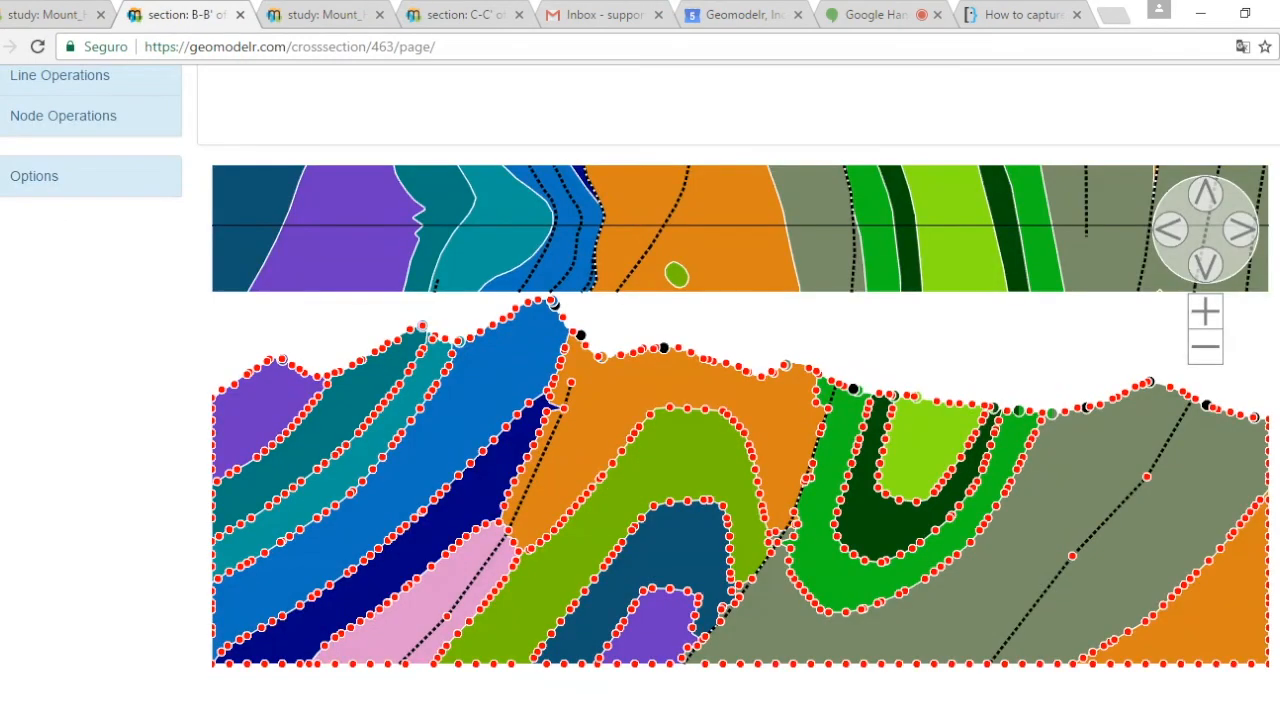
click(1211, 328)
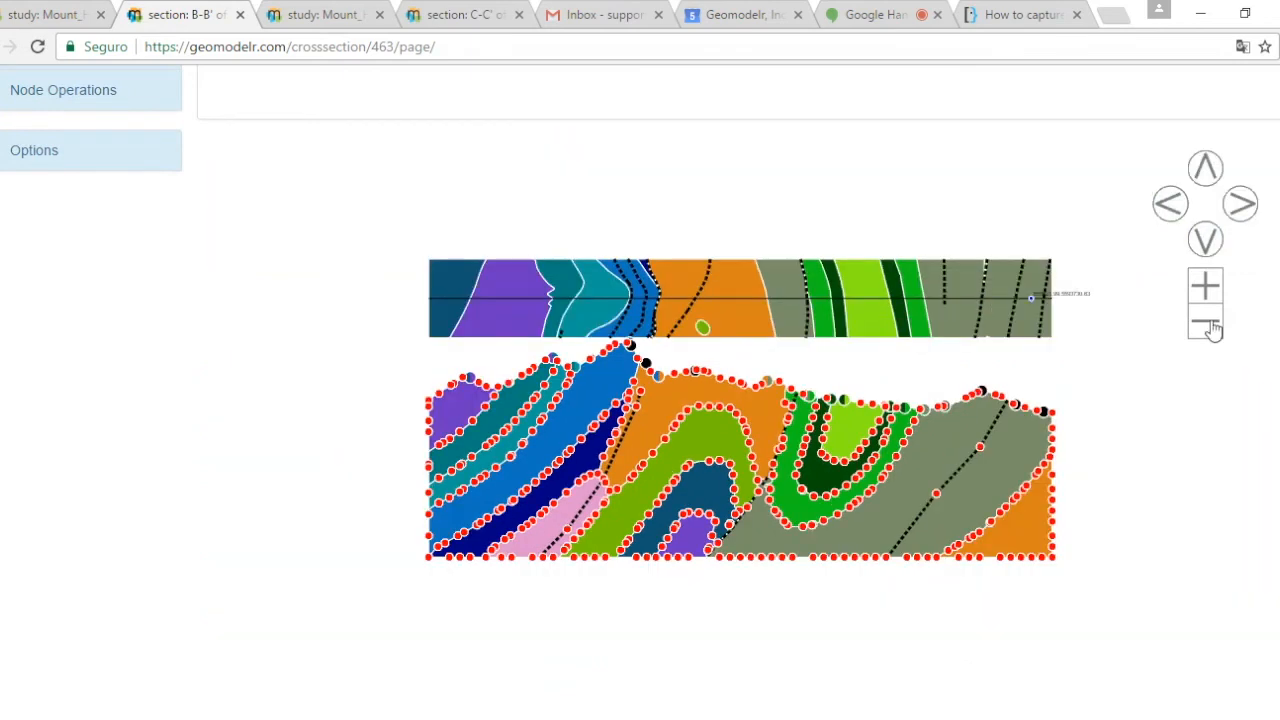
click(1204, 286)
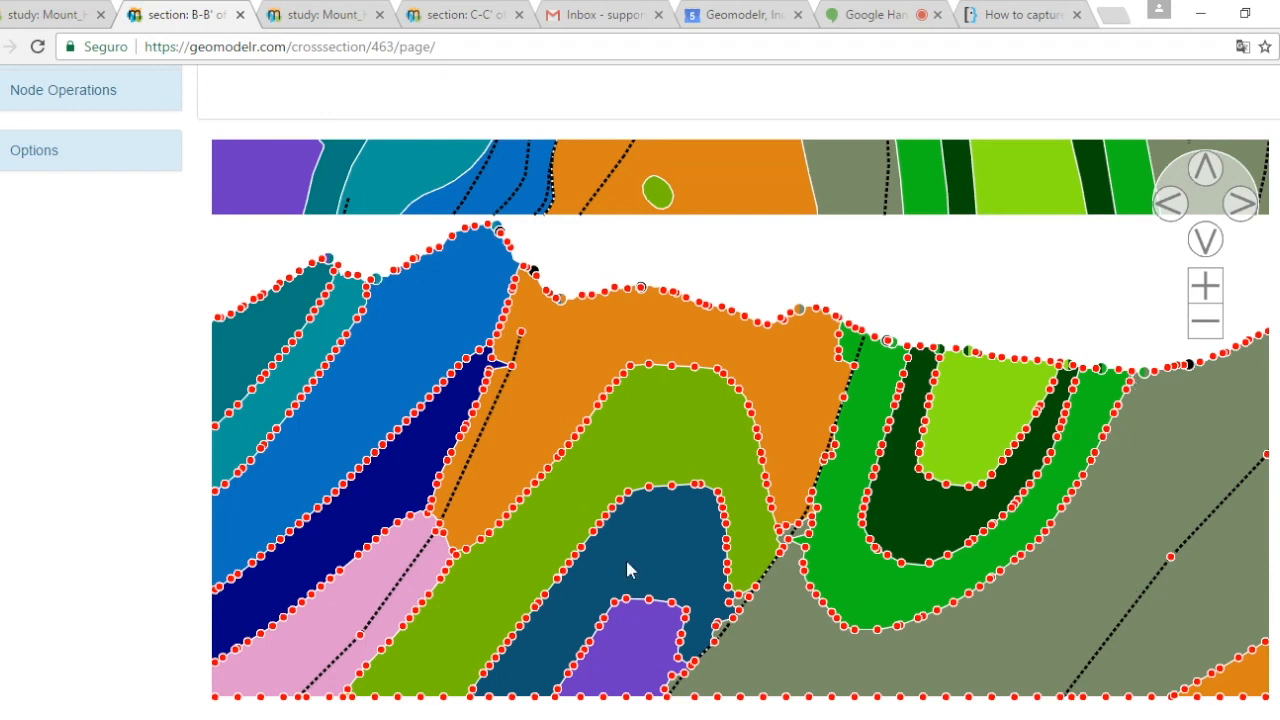
click(1206, 330)
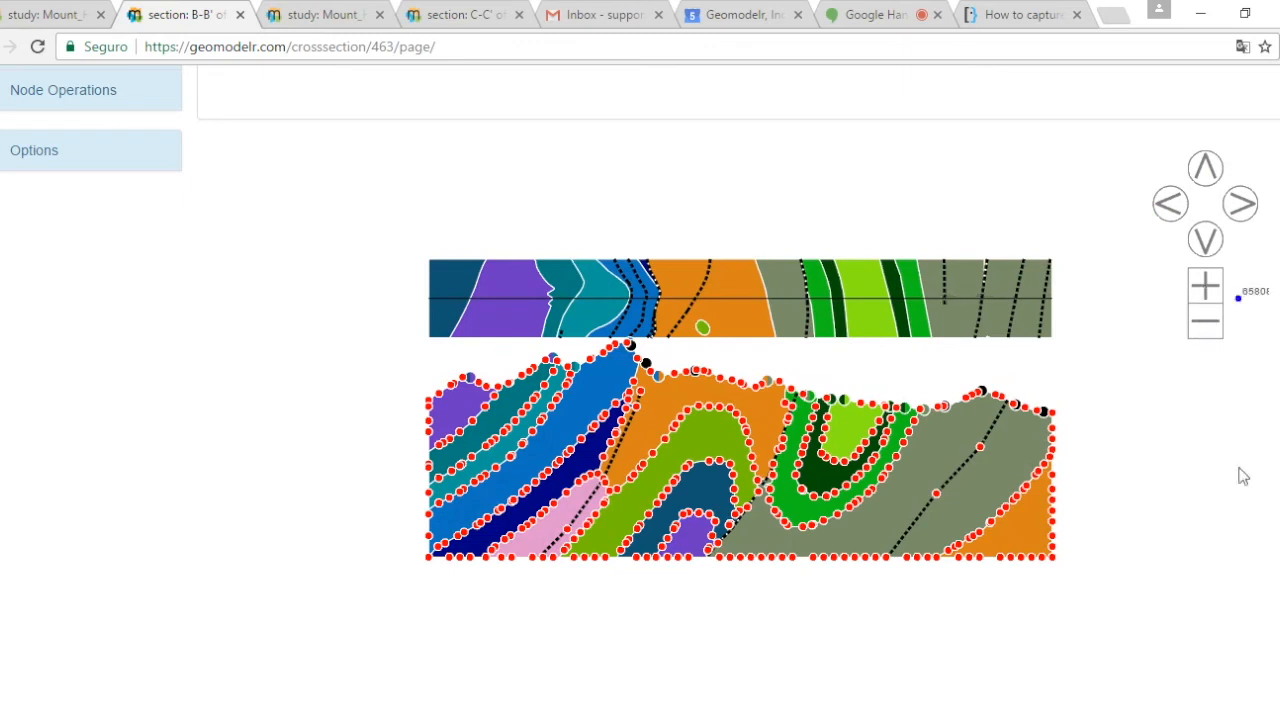
- Return to the Mount_Head_Canada study page and save the current model as a version named Version 5
scroll(1243, 476, up, 3)
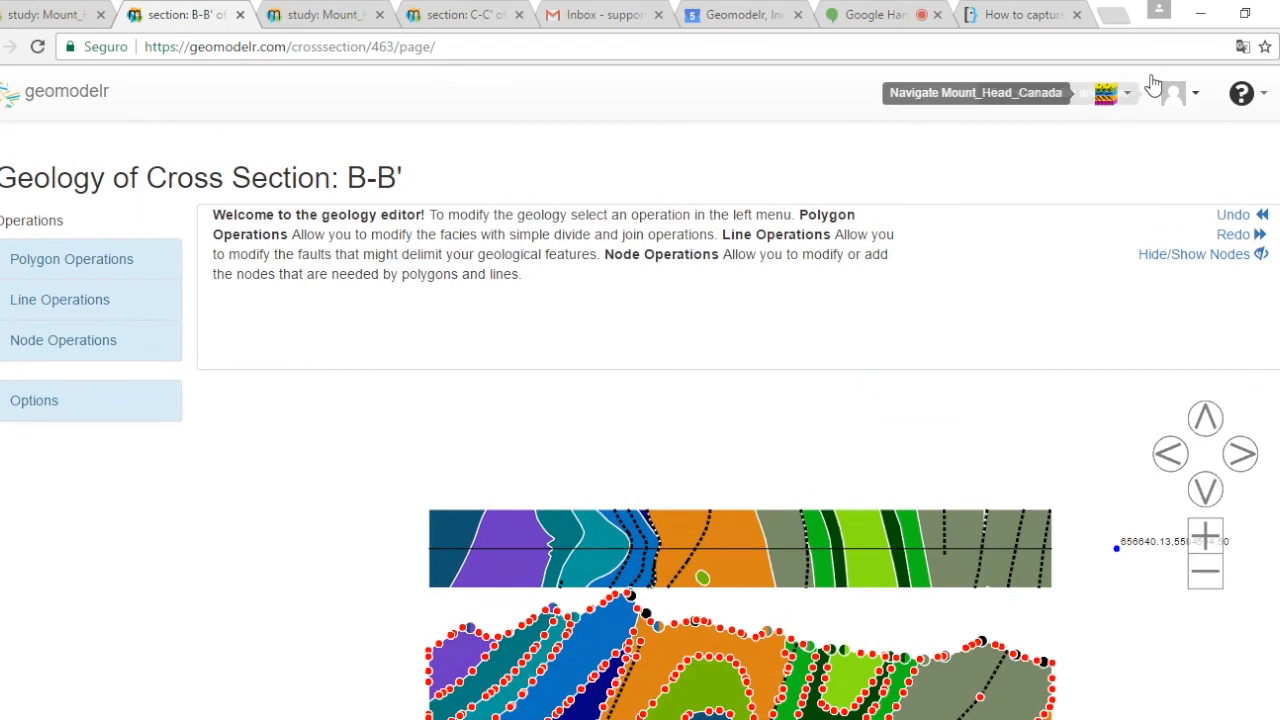
click(1125, 100)
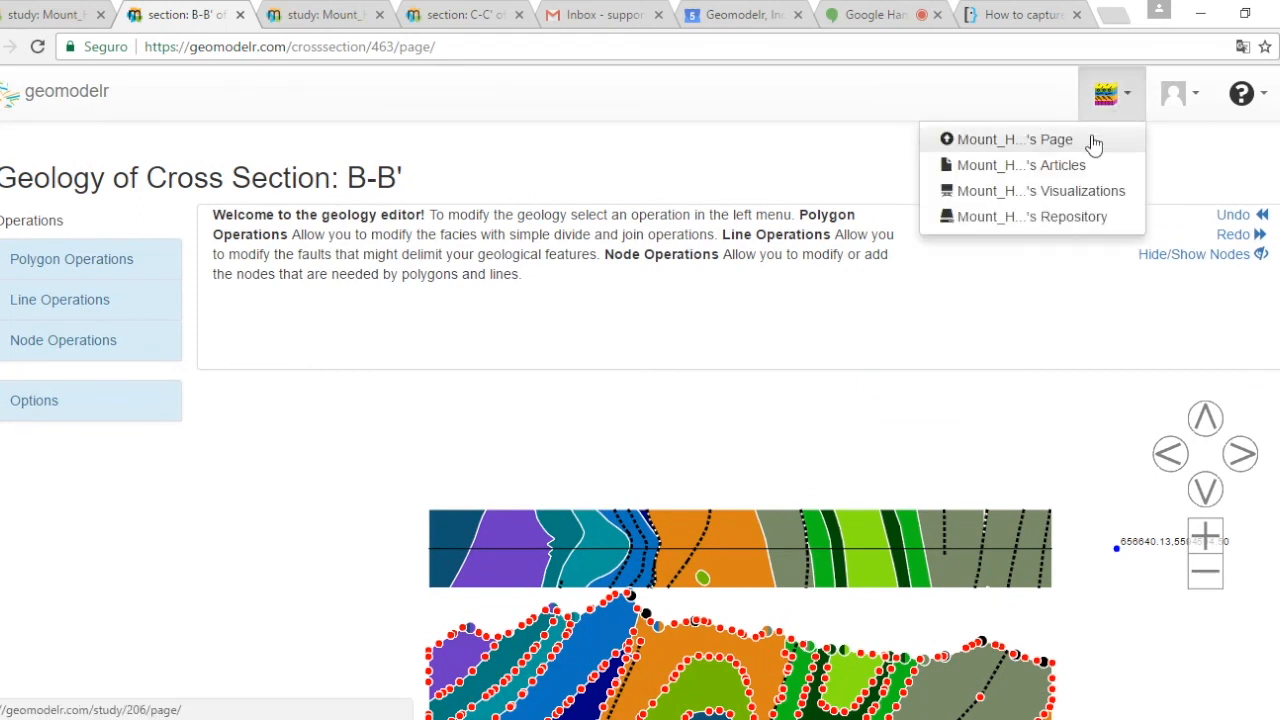
click(1094, 145)
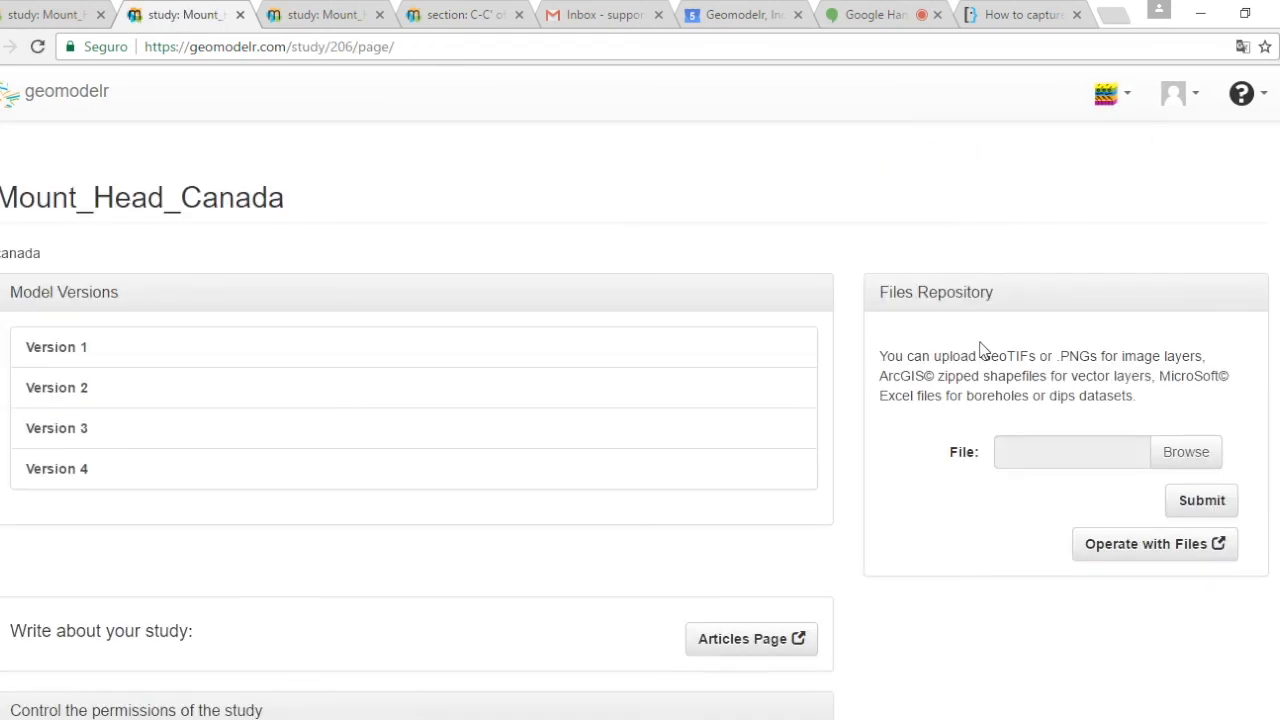
scroll(850, 450, down, 8)
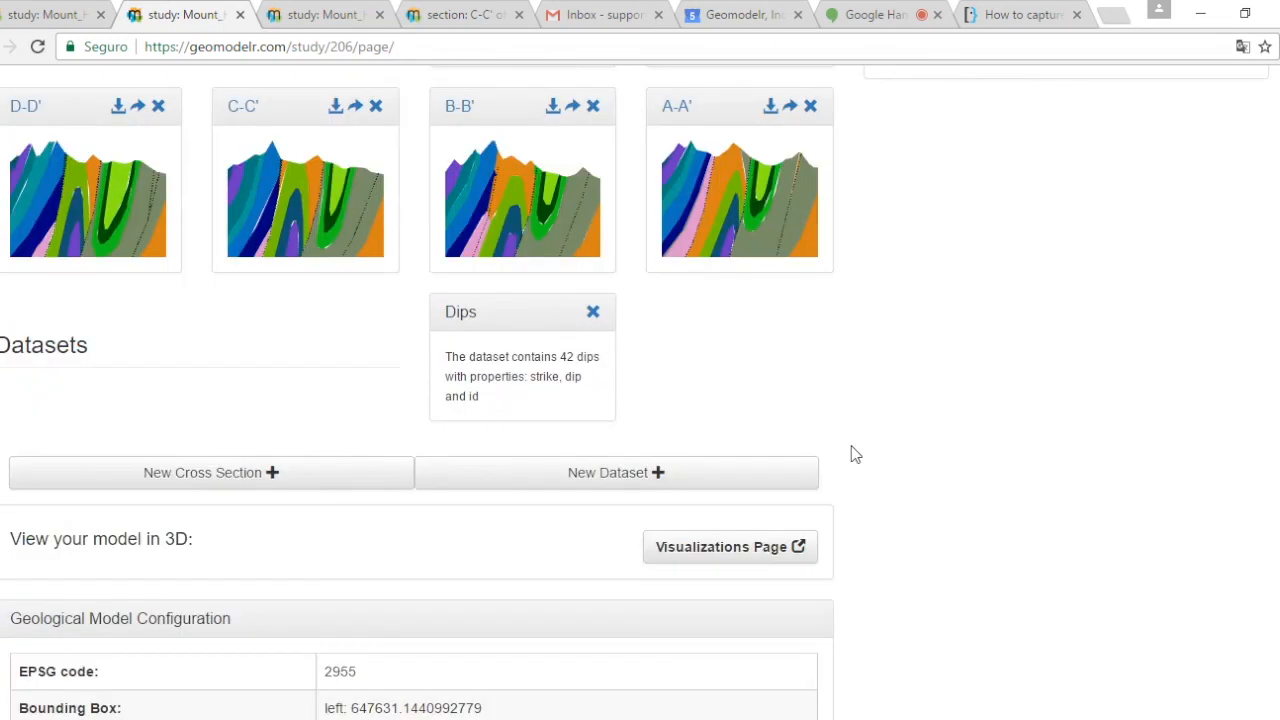
scroll(423, 457, down, 3)
click(388, 292)
text(Version )
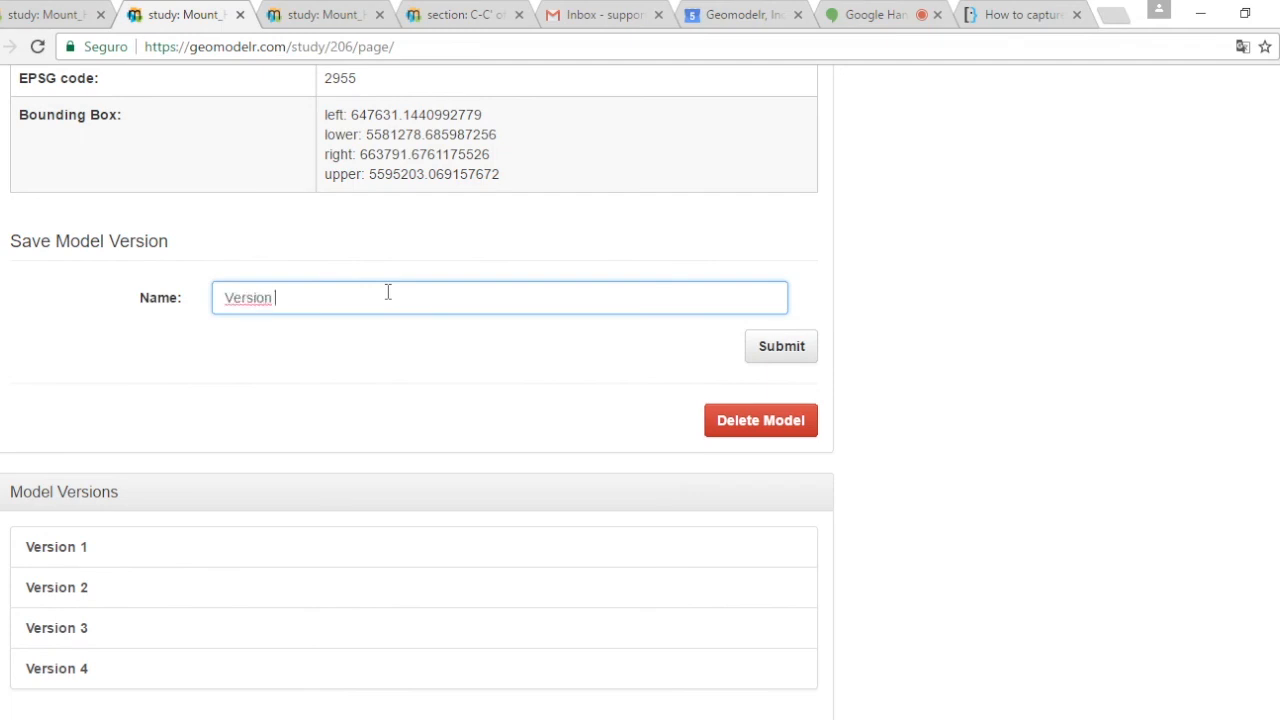
text(5)
click(780, 346)
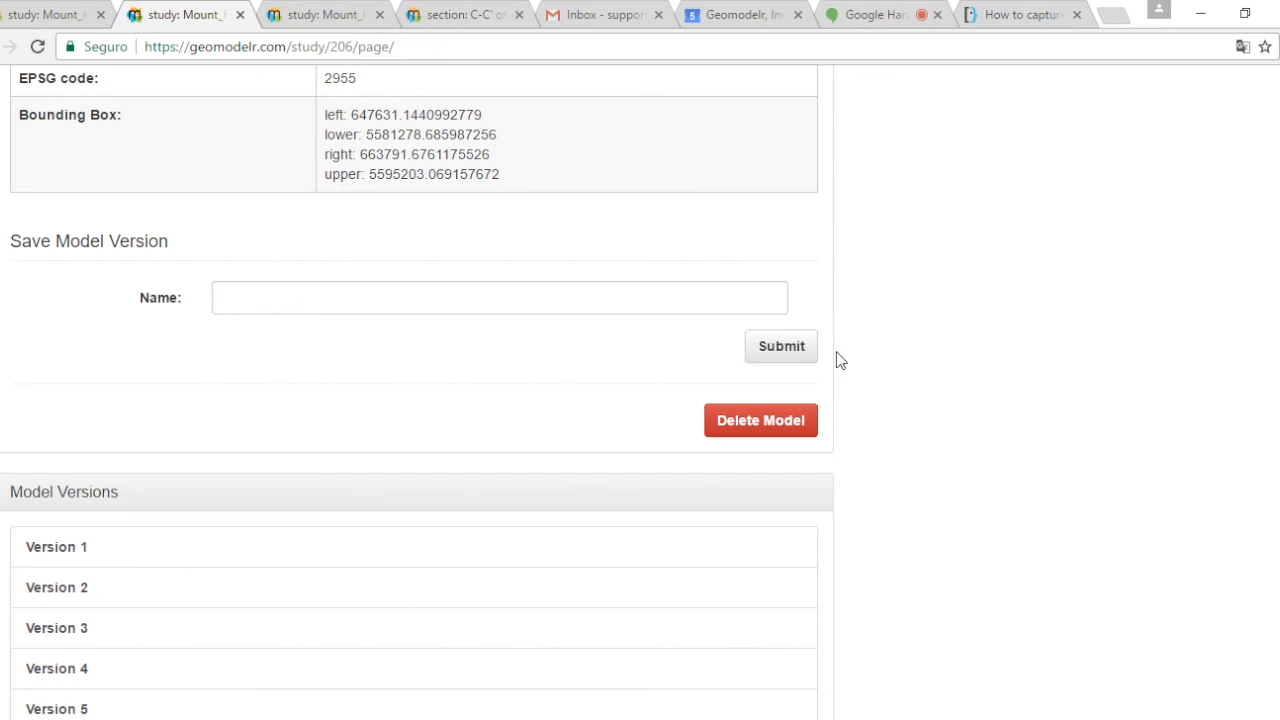
- Download model Version 5 and show the downloaded file in its folder
scroll(400, 450, down, 3)
click(106, 420)
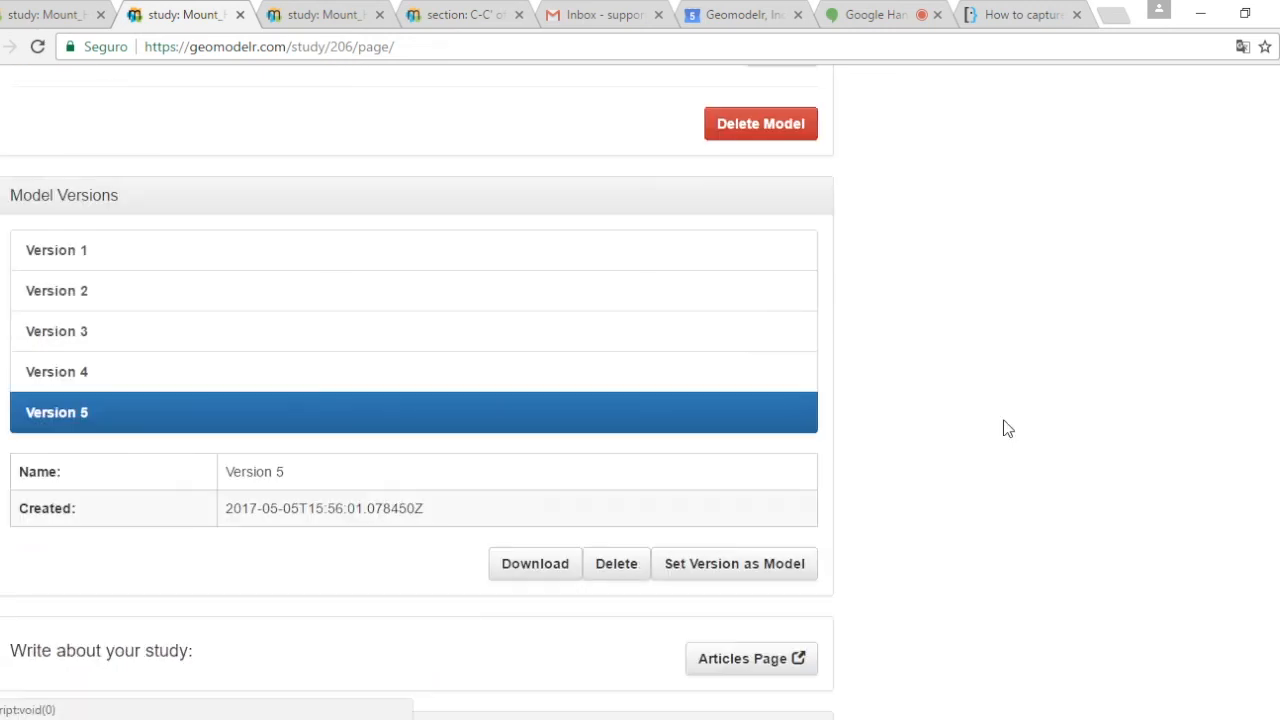
scroll(917, 468, down, 2)
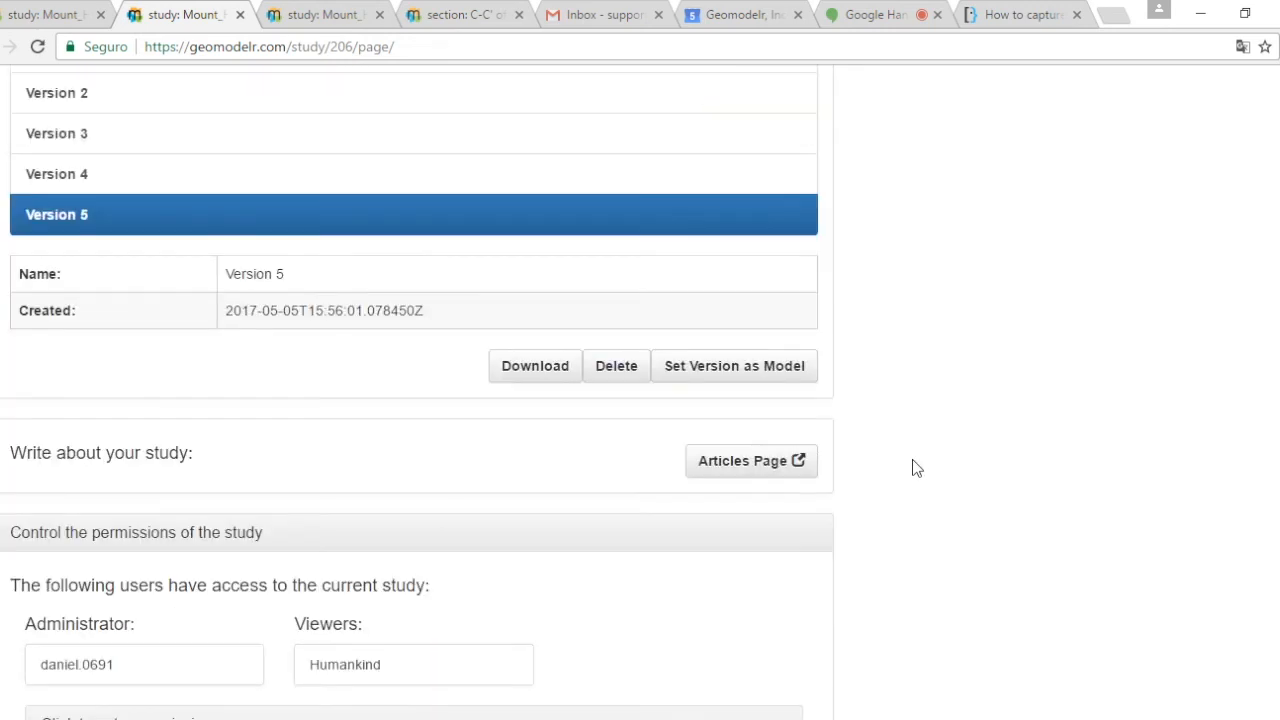
click(514, 374)
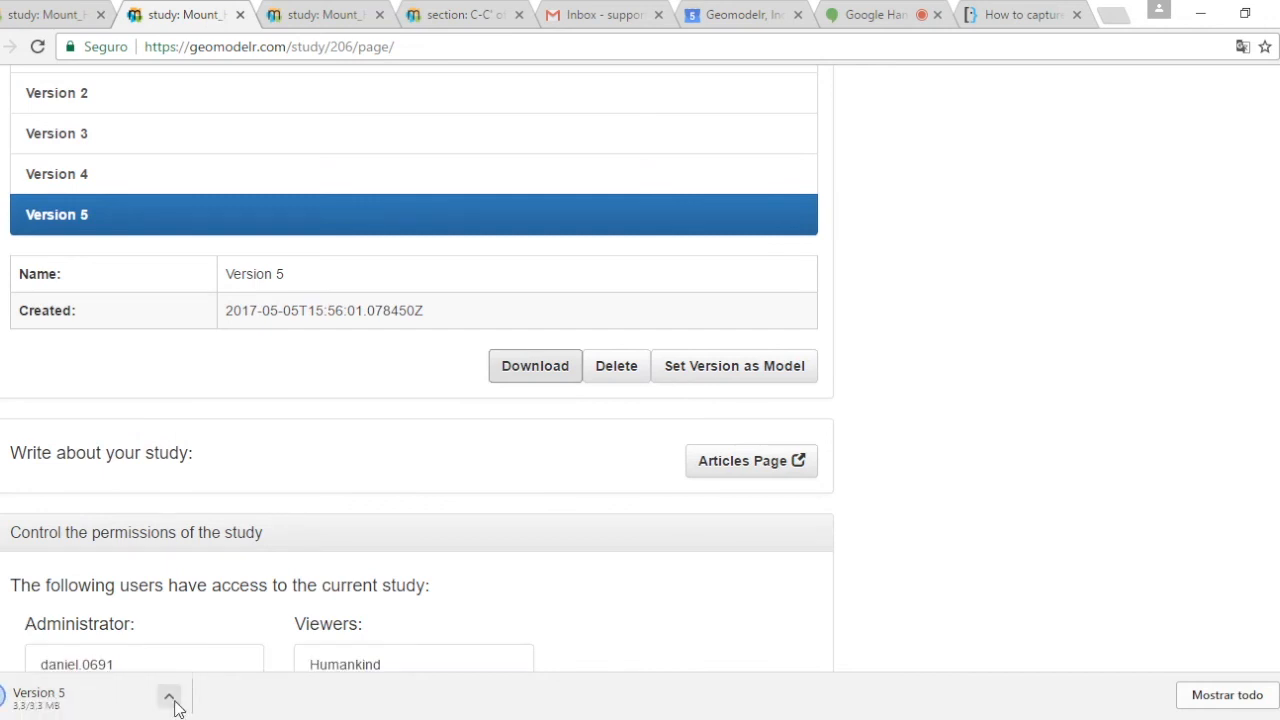
click(169, 697)
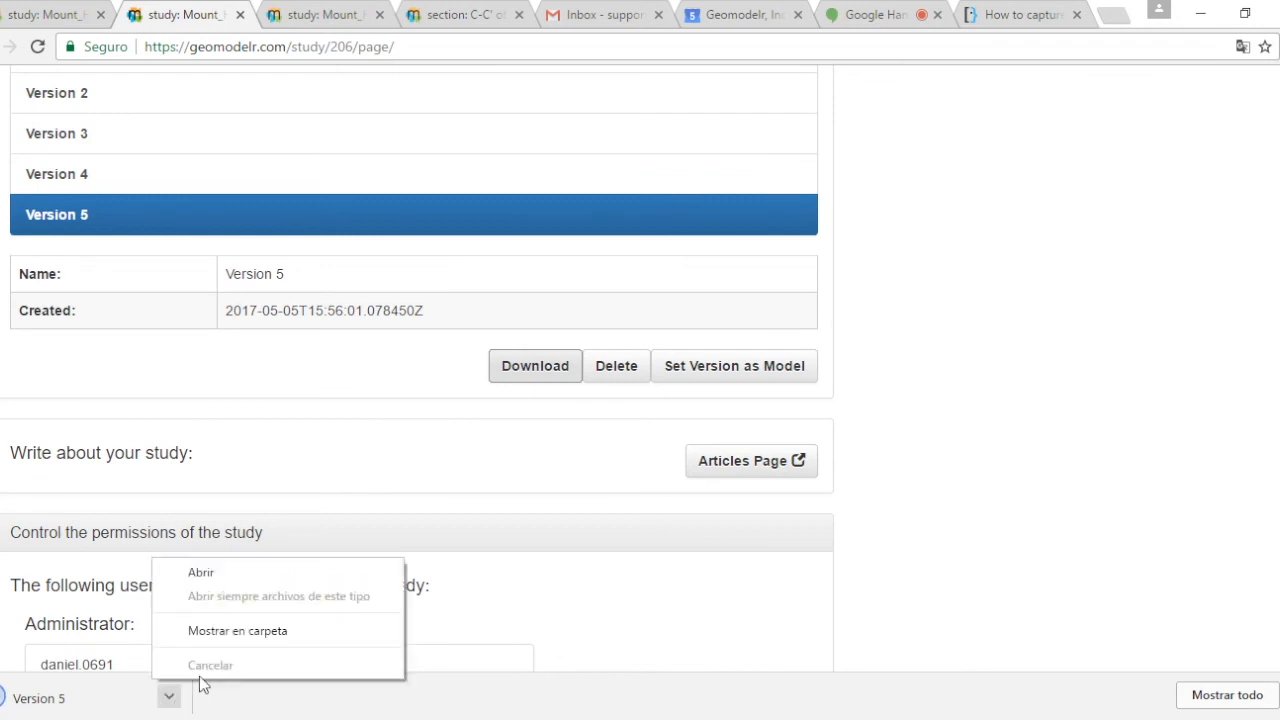
click(237, 632)
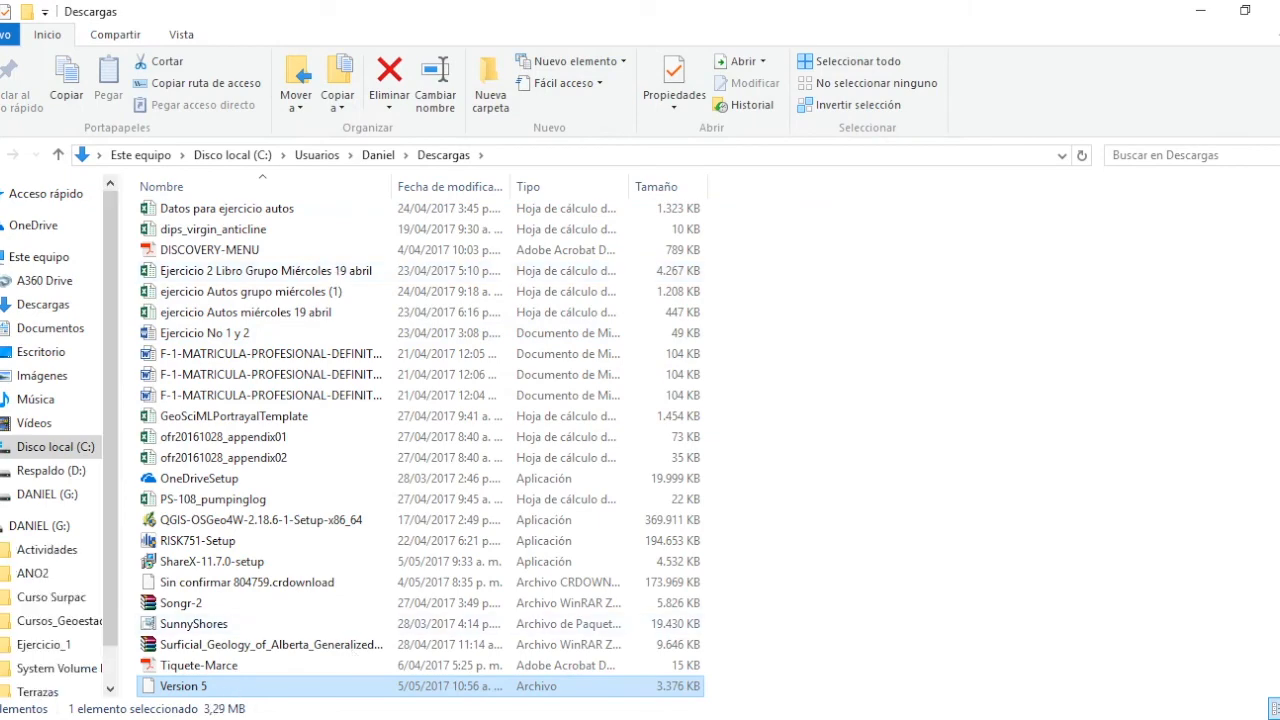
key(alt+Tab)
- Open the documentation's "Use your Model and Share it" tutorial and look through it to the What's Next links
scroll(1006, 500, up, 15)
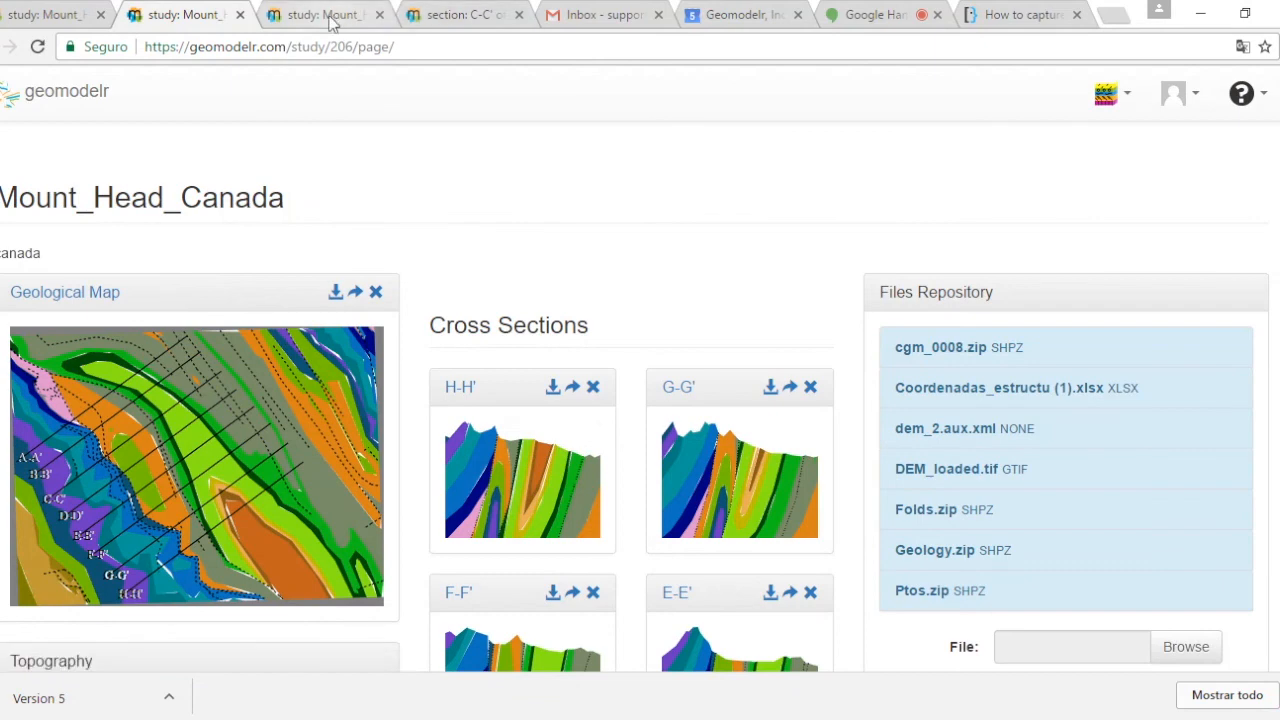
click(1243, 100)
click(1140, 142)
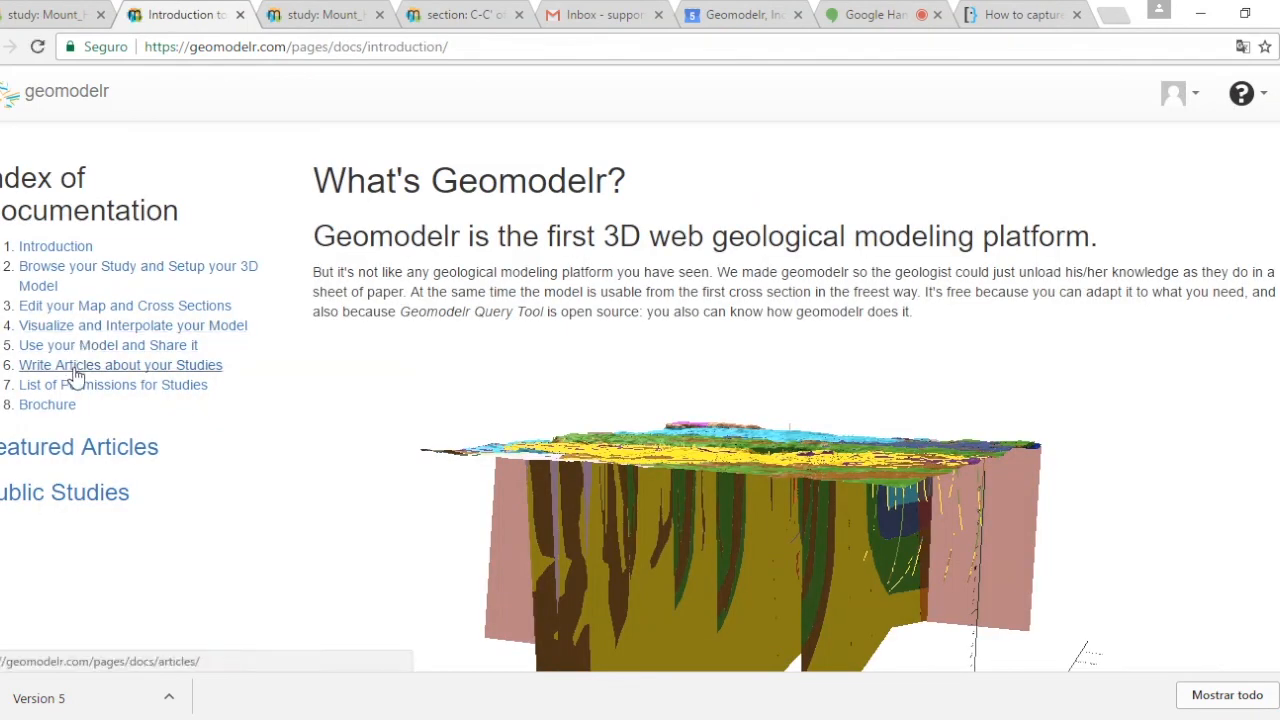
click(92, 350)
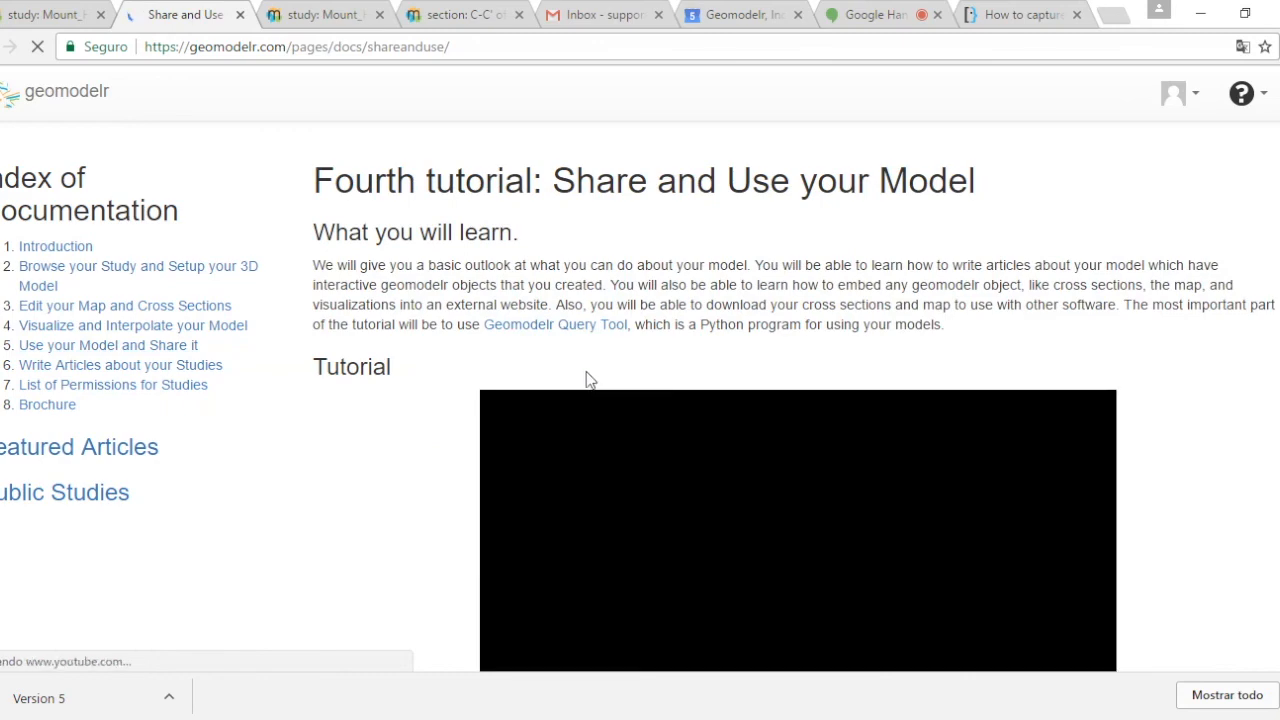
scroll(519, 377, down, 2)
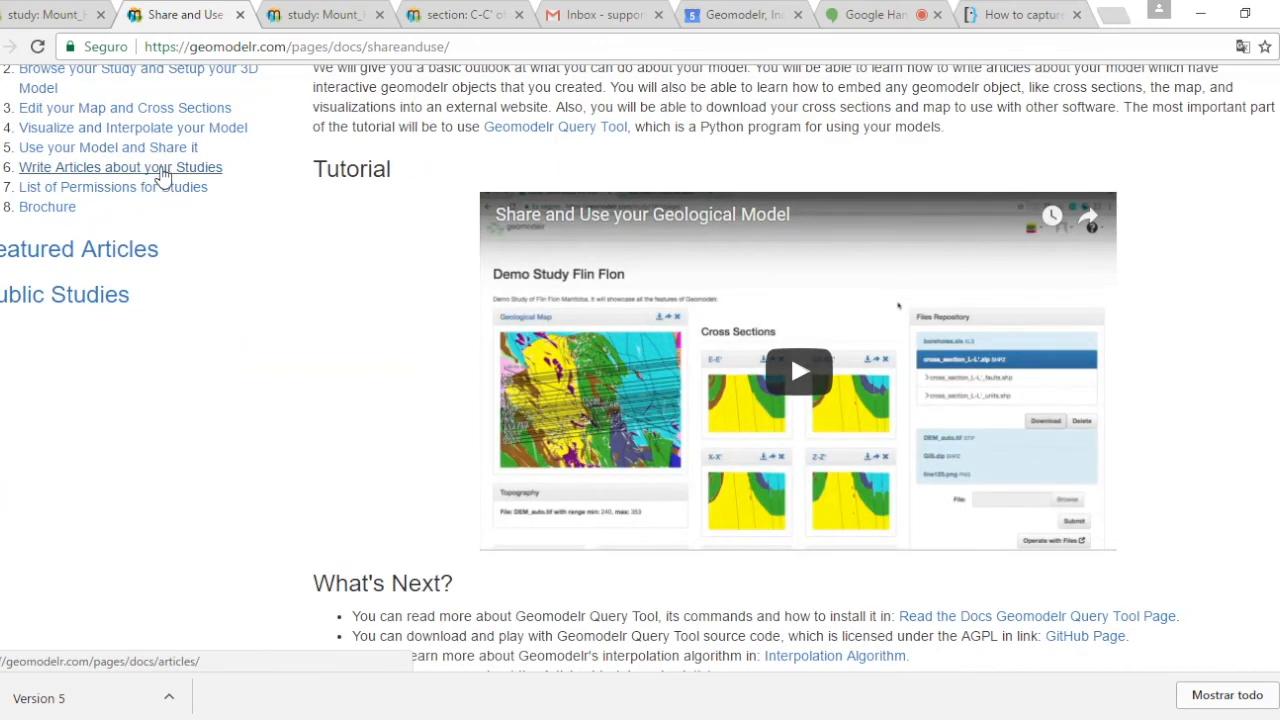
scroll(394, 314, down, 2)
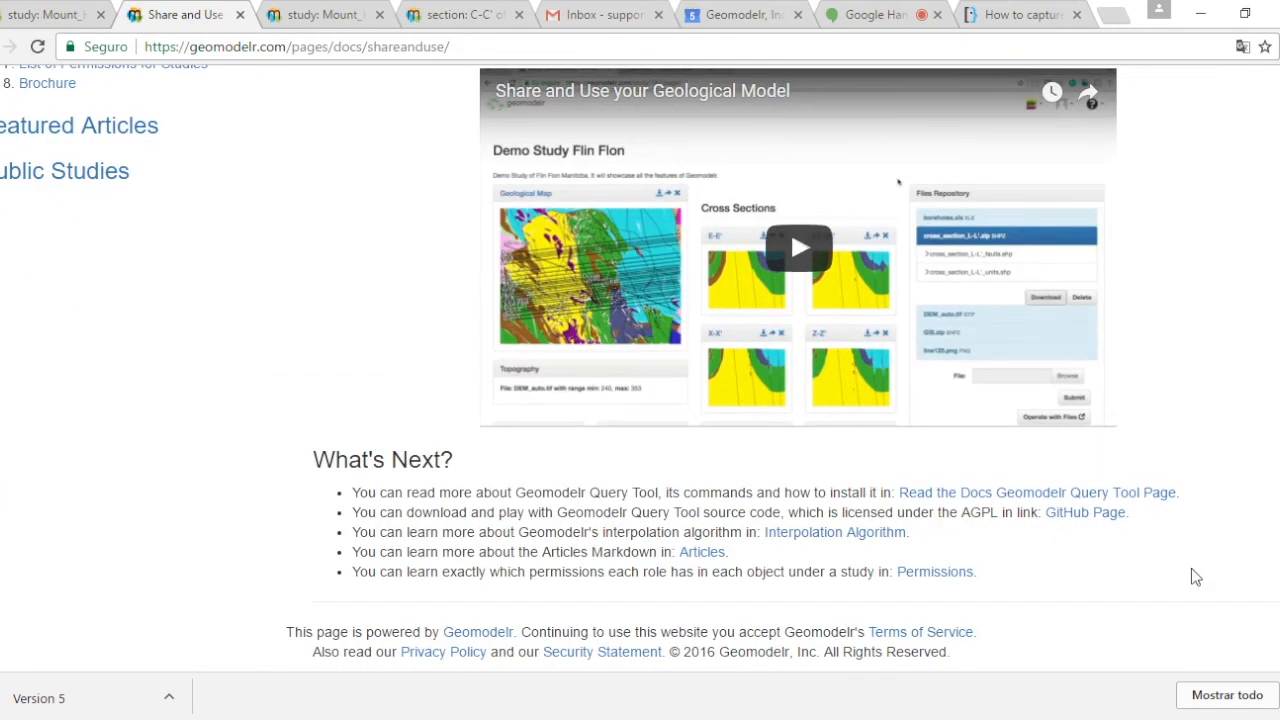
- Open the Read the Docs Geomodelr Query Tool page in a new tab and look over its contents
right_click(1062, 500)
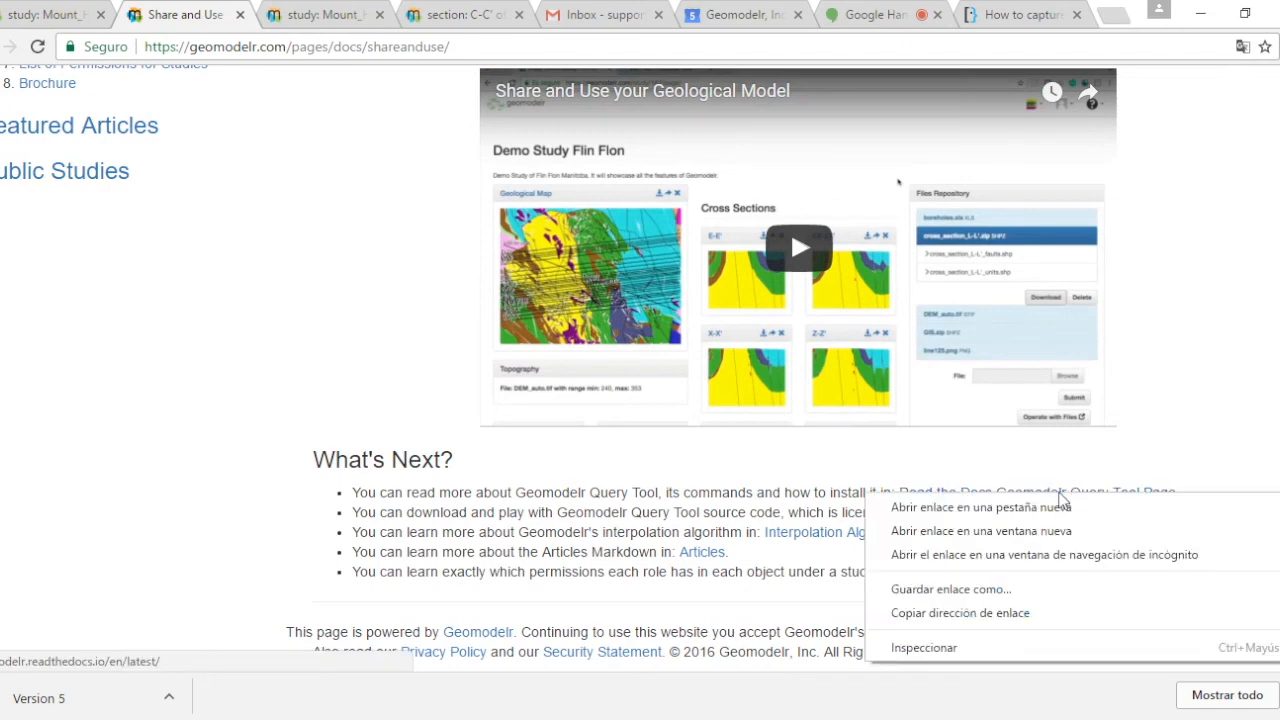
click(990, 508)
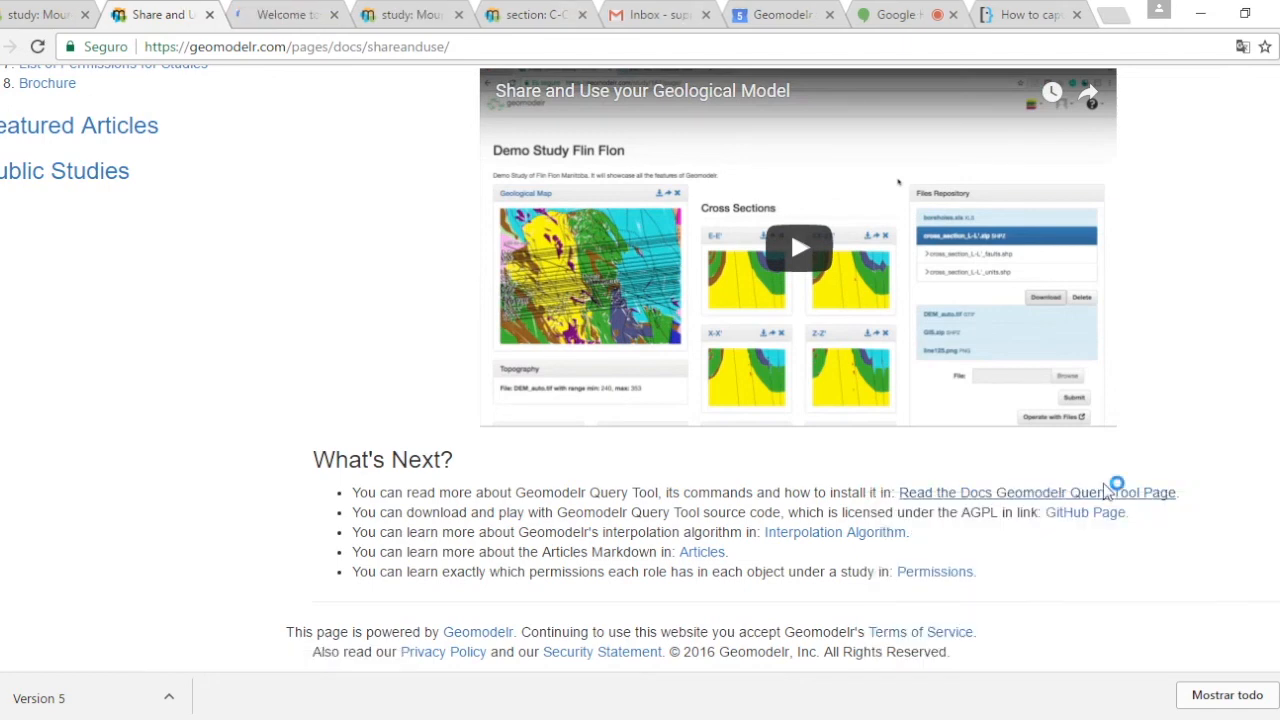
click(290, 15)
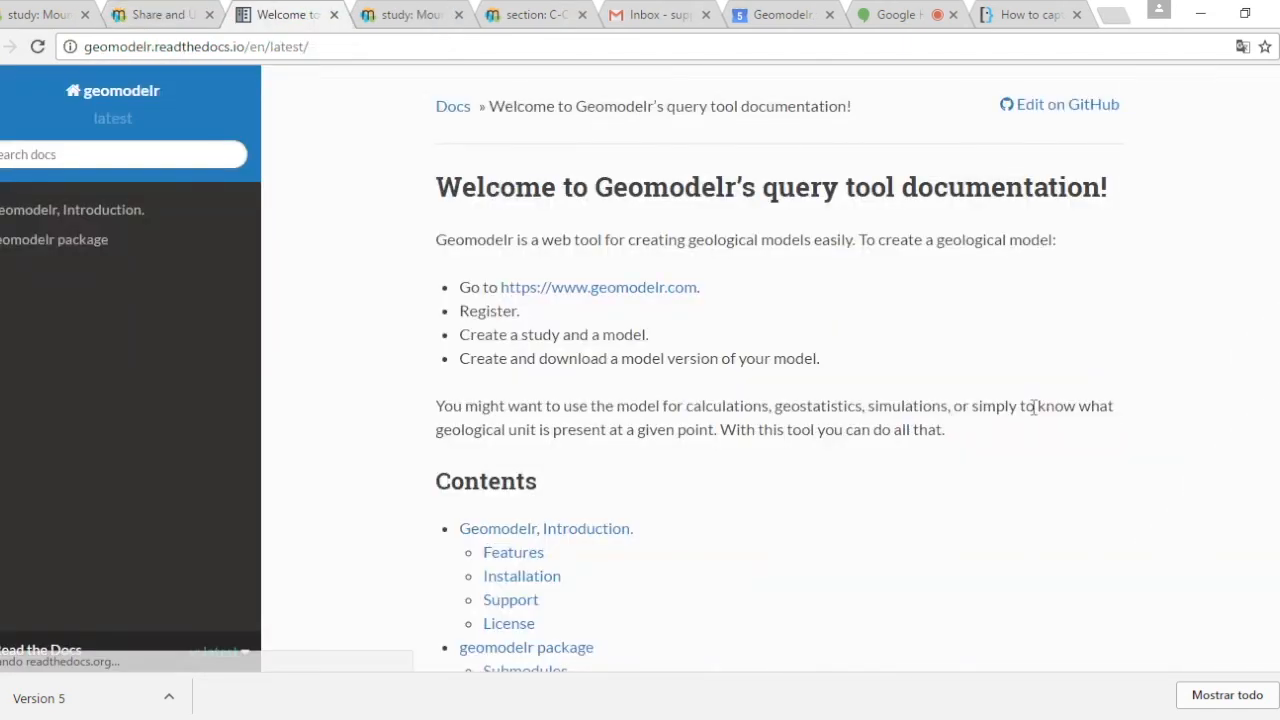
scroll(906, 357, down, 4)
scroll(761, 416, up, 4)
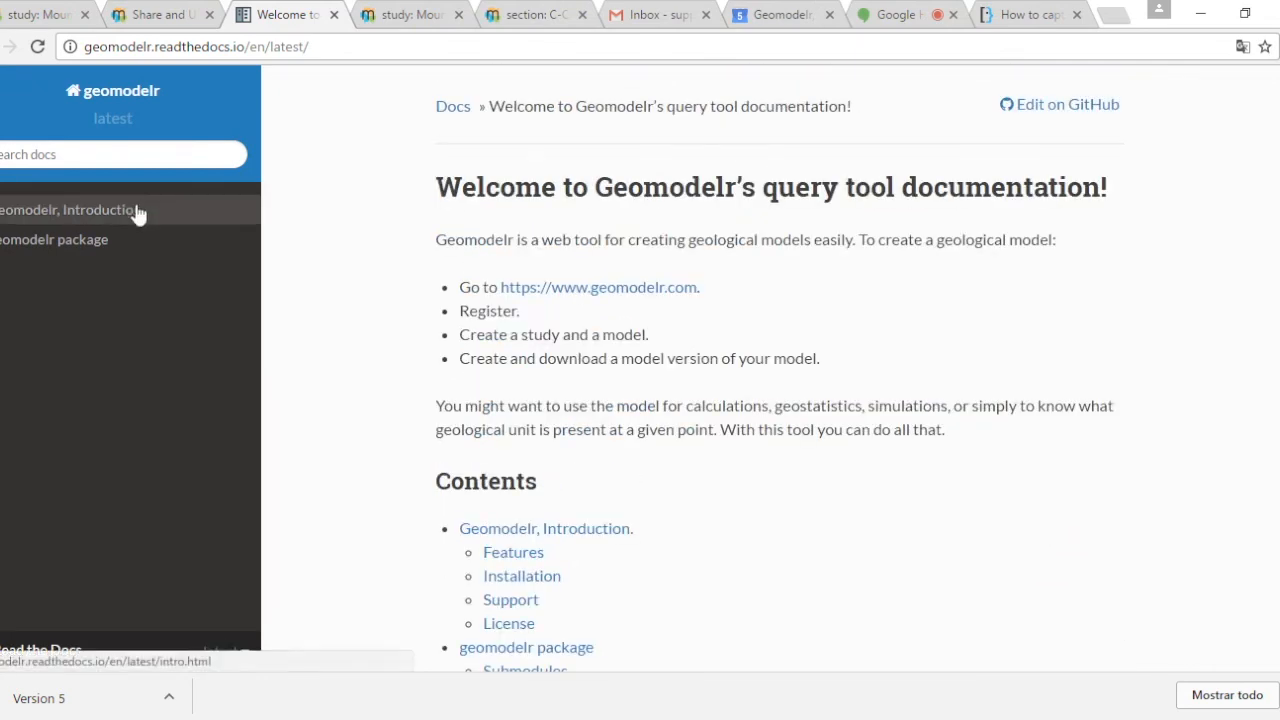
scroll(620, 309, down, 1)
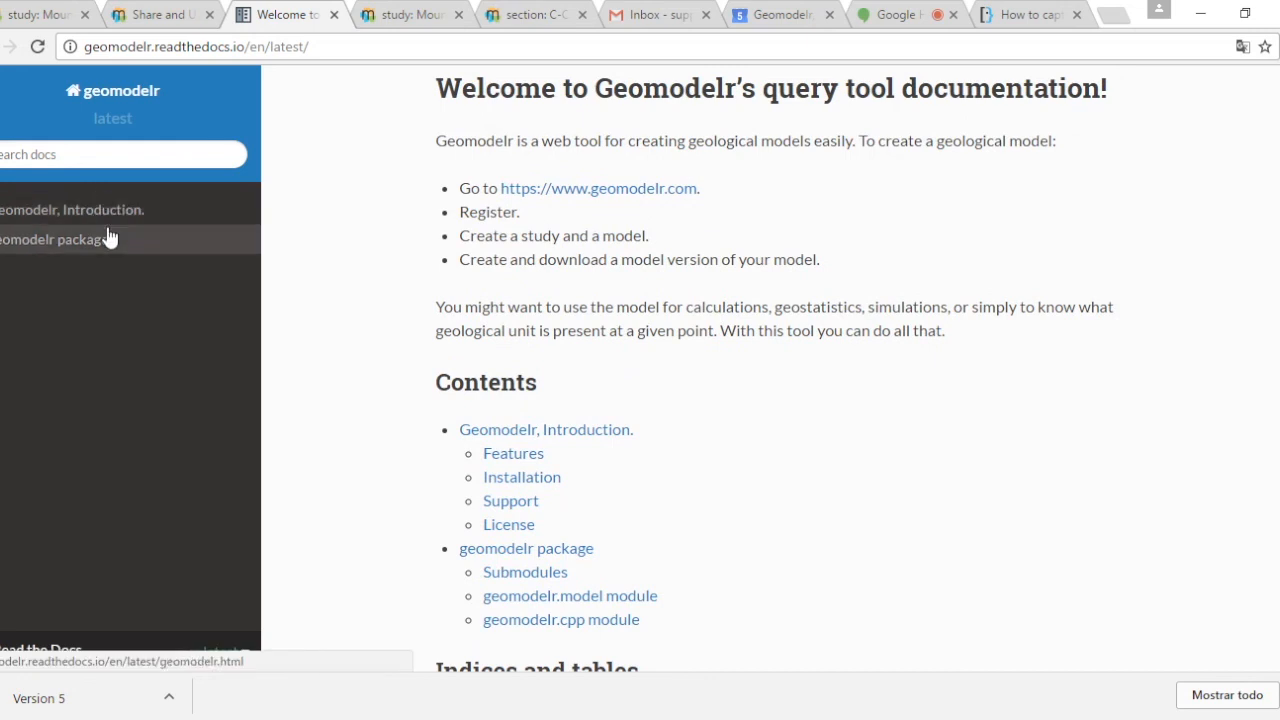
- Open the query tool's Introduction page and examine the Python and script usage examples and the feature list
click(115, 207)
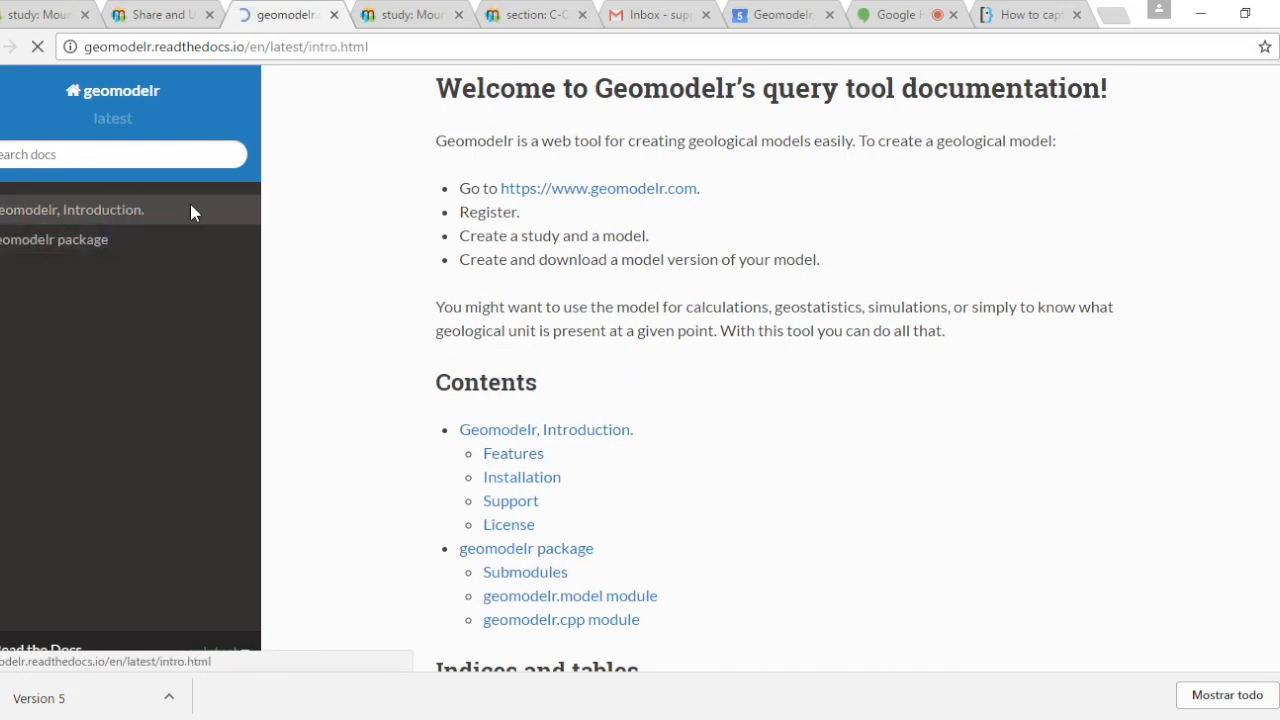
scroll(766, 403, down, 1)
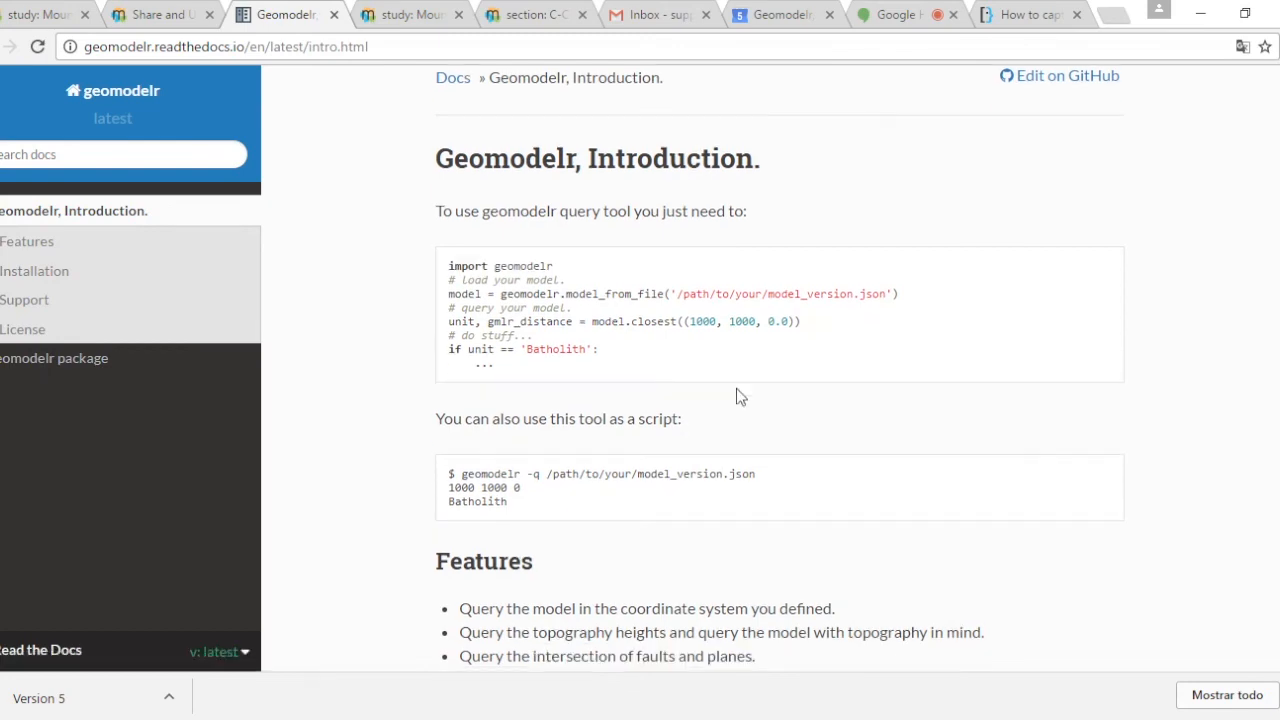
scroll(655, 380, down, 1)
scroll(665, 377, up, 1)
scroll(690, 368, down, 1)
scroll(709, 364, down, 1)
scroll(711, 377, up, 1)
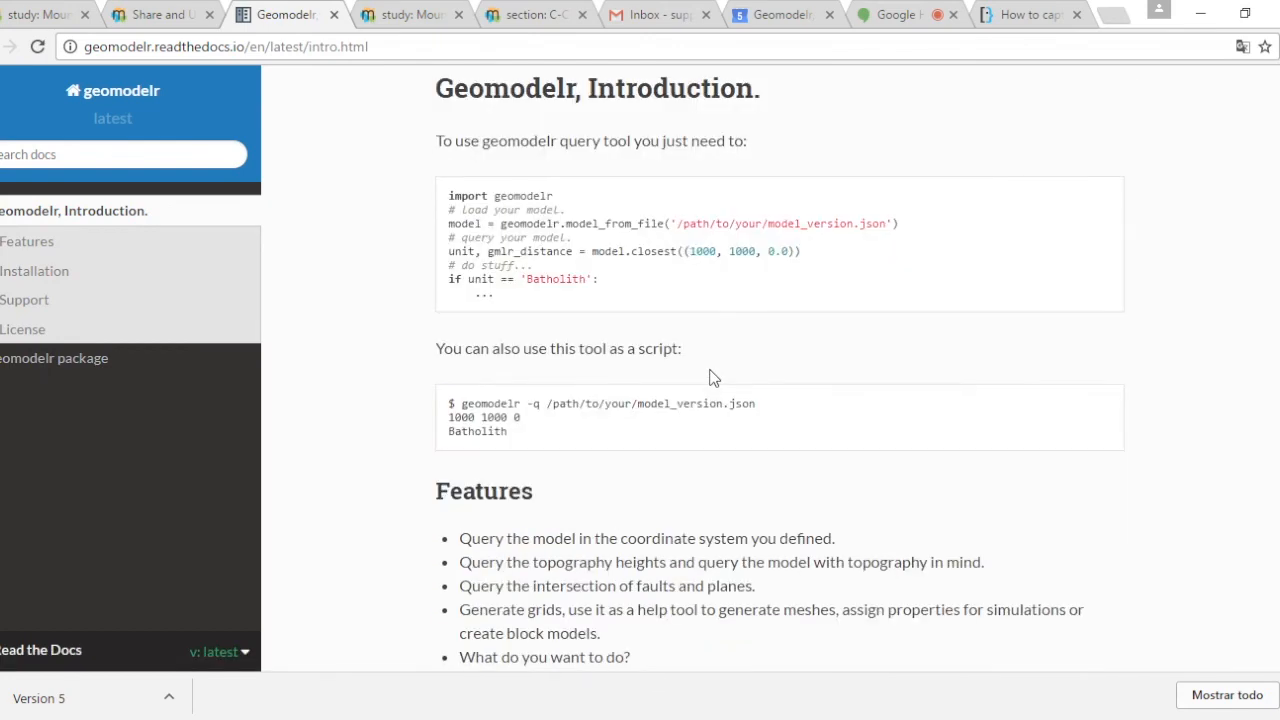
scroll(730, 355, down, 1)
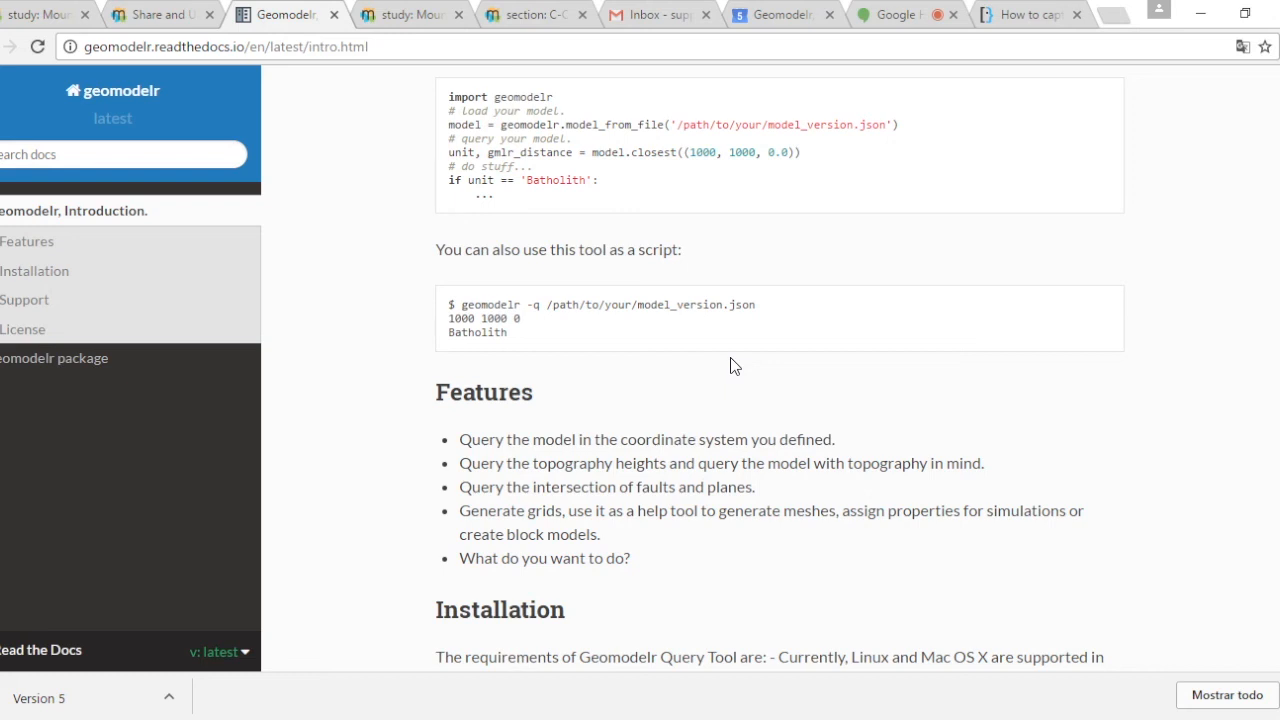
scroll(730, 365, up, 1)
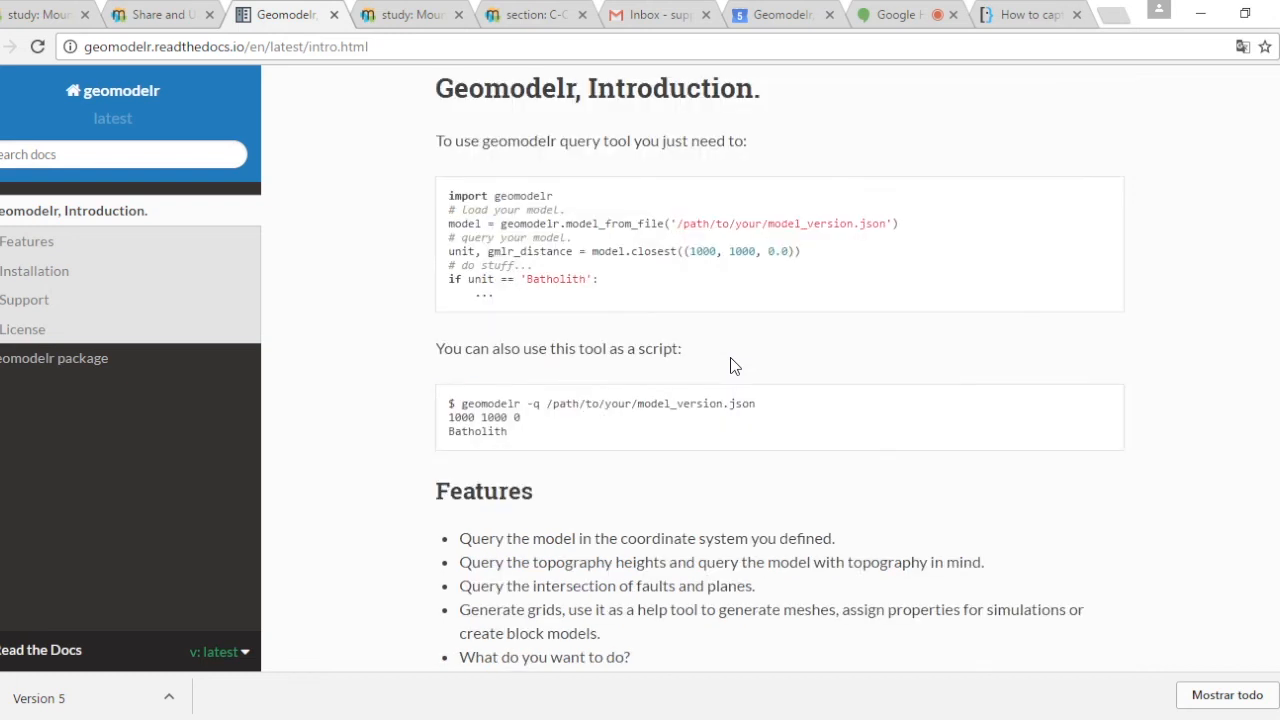
scroll(730, 365, down, 1)
scroll(730, 365, up, 2)
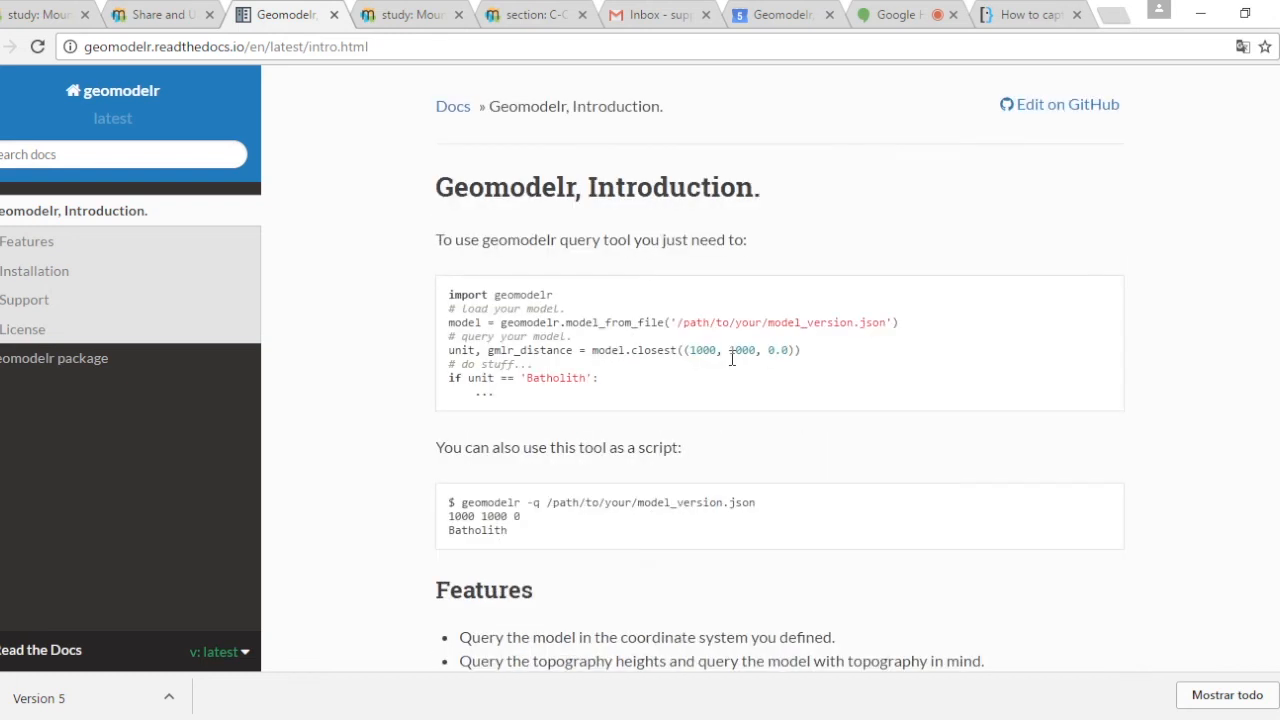
- Examine the Introduction page's installation requirements, the Ubuntu Linux and Mac OS X install commands, and the Support and License sections
scroll(795, 289, down, 1)
scroll(795, 289, up, 1)
scroll(729, 289, down, 1)
scroll(728, 291, up, 1)
scroll(730, 291, down, 6)
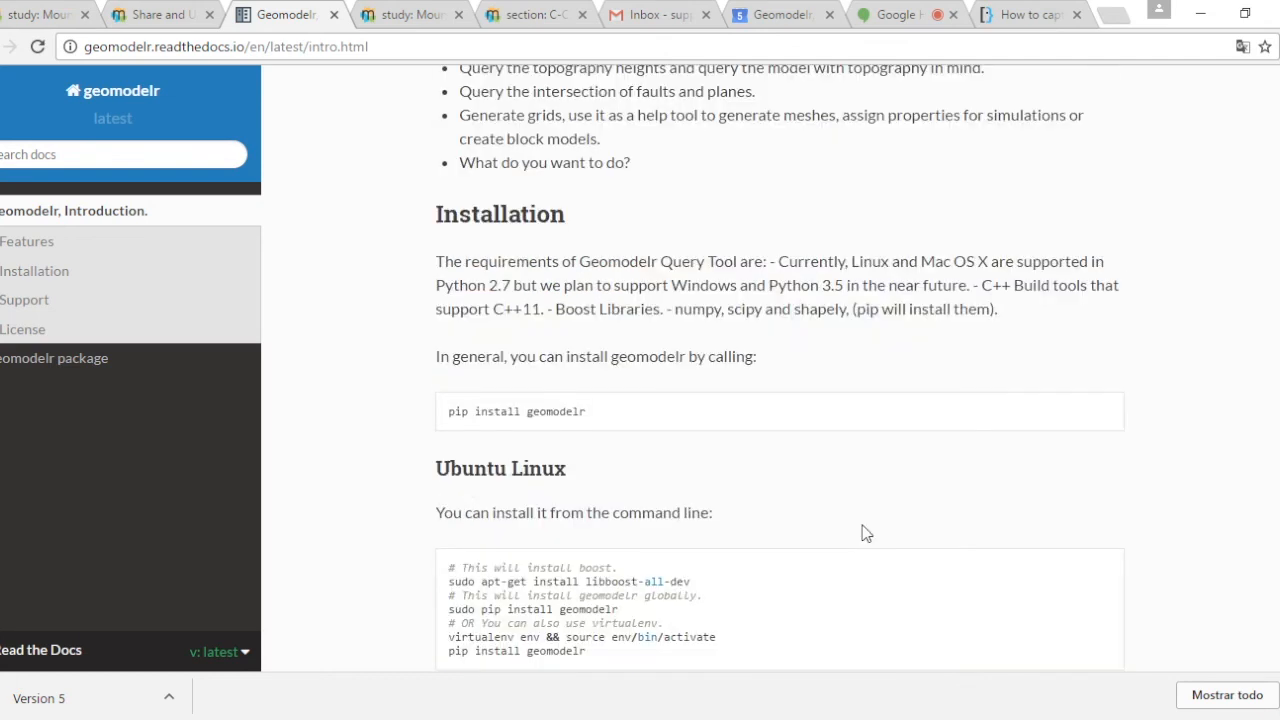
scroll(738, 356, down, 7)
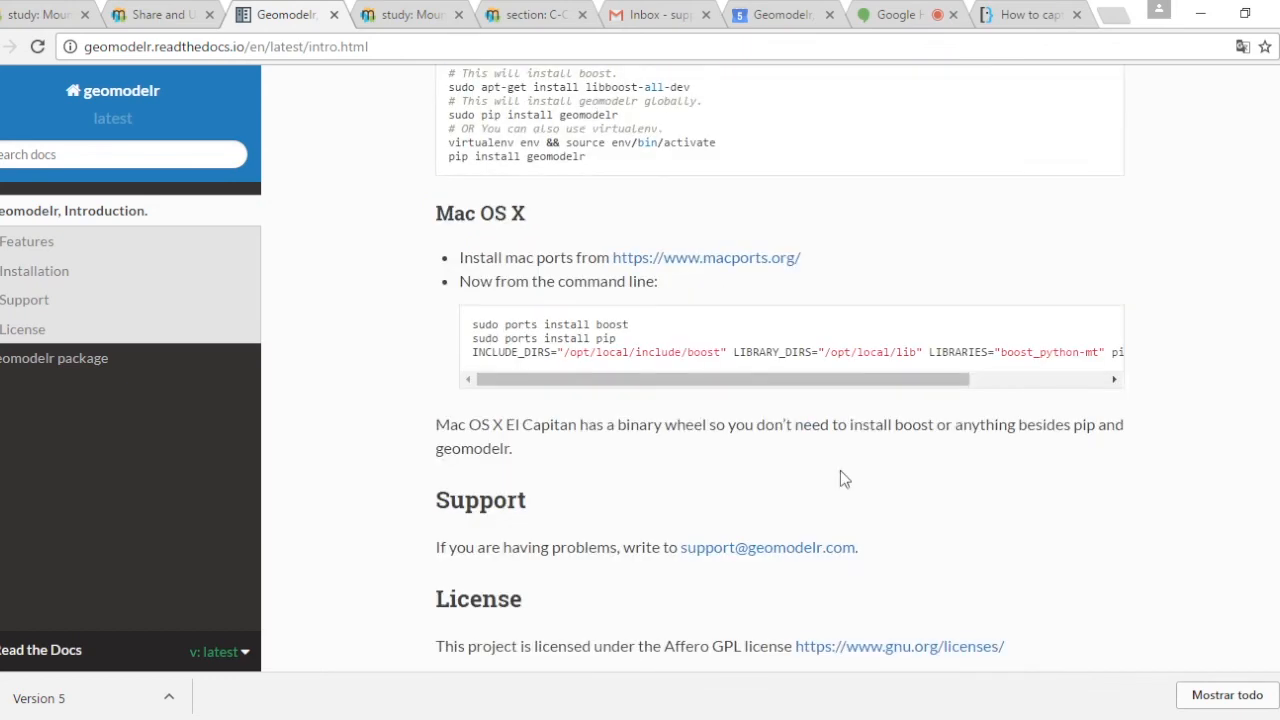
scroll(580, 437, up, 4)
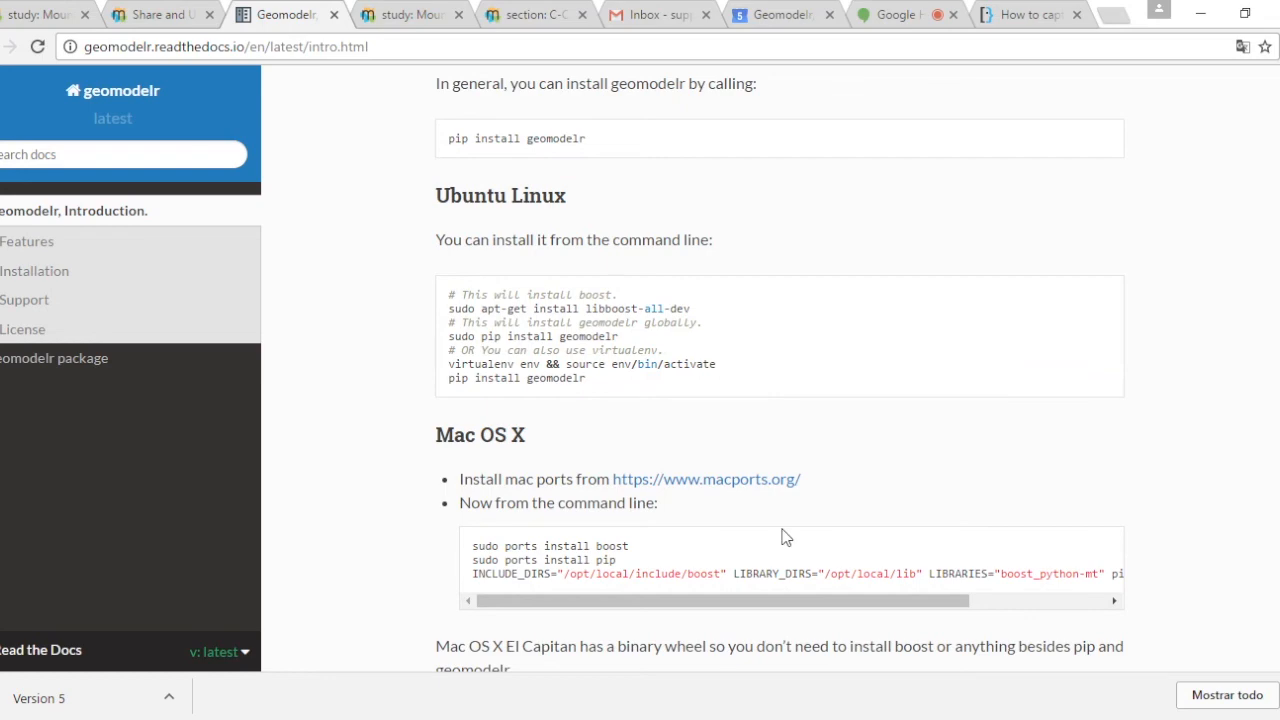
scroll(790, 545, down, 2)
scroll(820, 534, up, 3)
scroll(823, 534, down, 5)
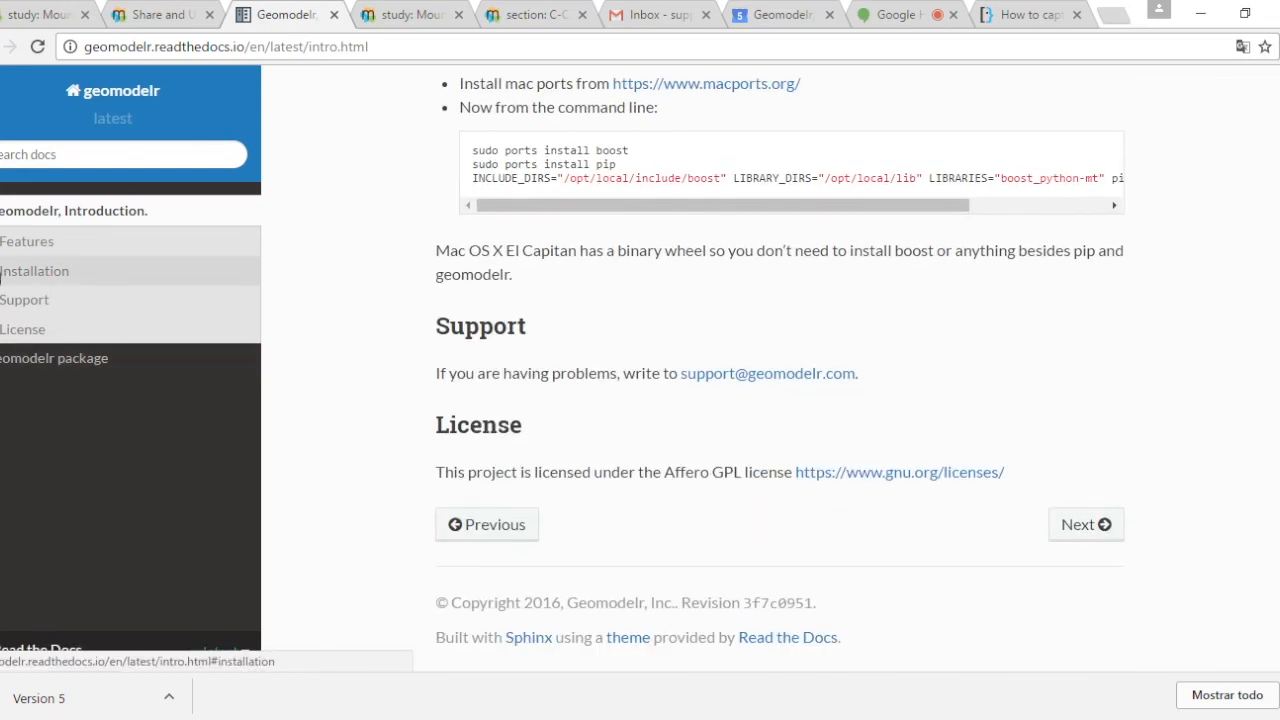
- Jump to the Introduction page's Installation and Features sections and review the whole page again, ending at the usage examples
click(30, 272)
click(58, 252)
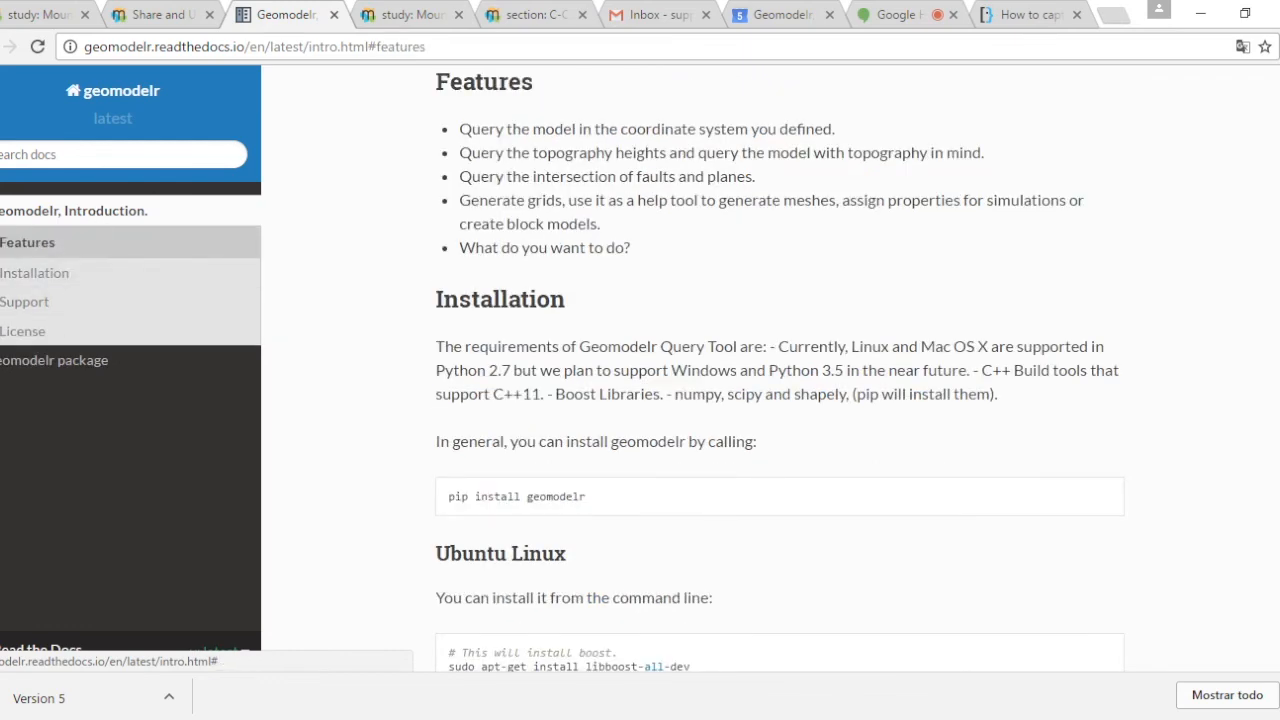
scroll(944, 314, up, 5)
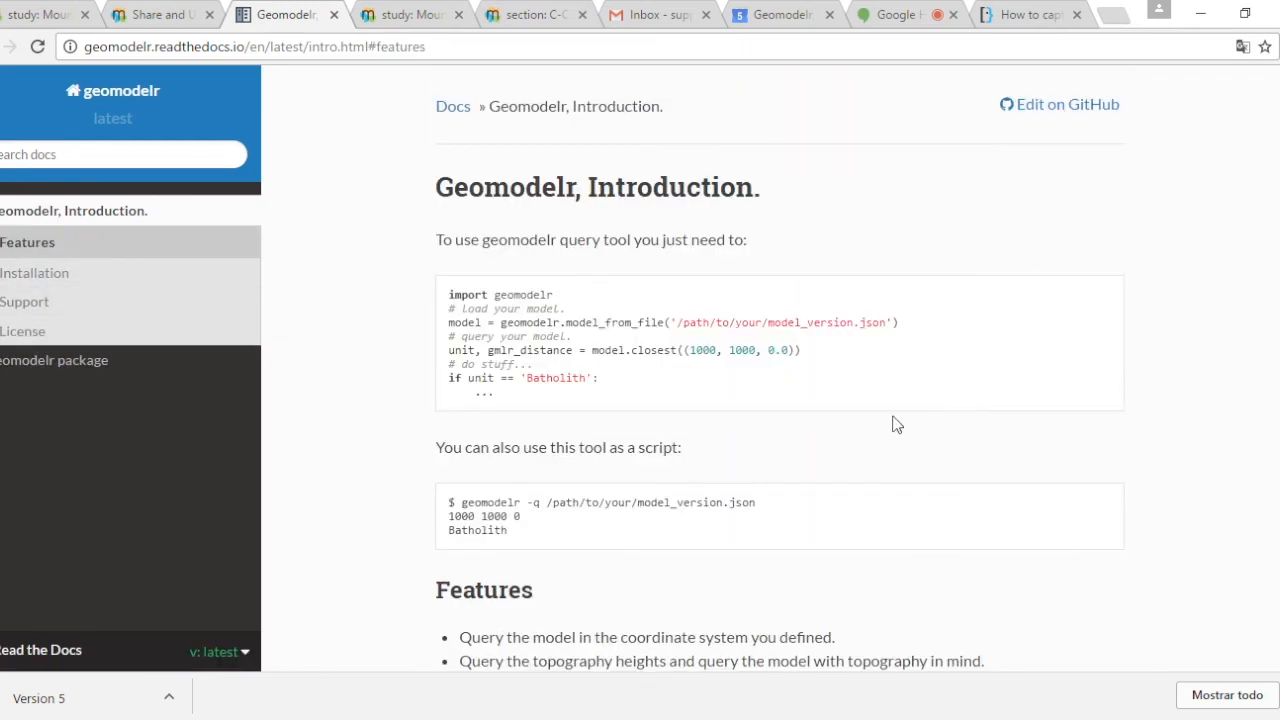
scroll(892, 418, down, 5)
scroll(892, 418, down, 10)
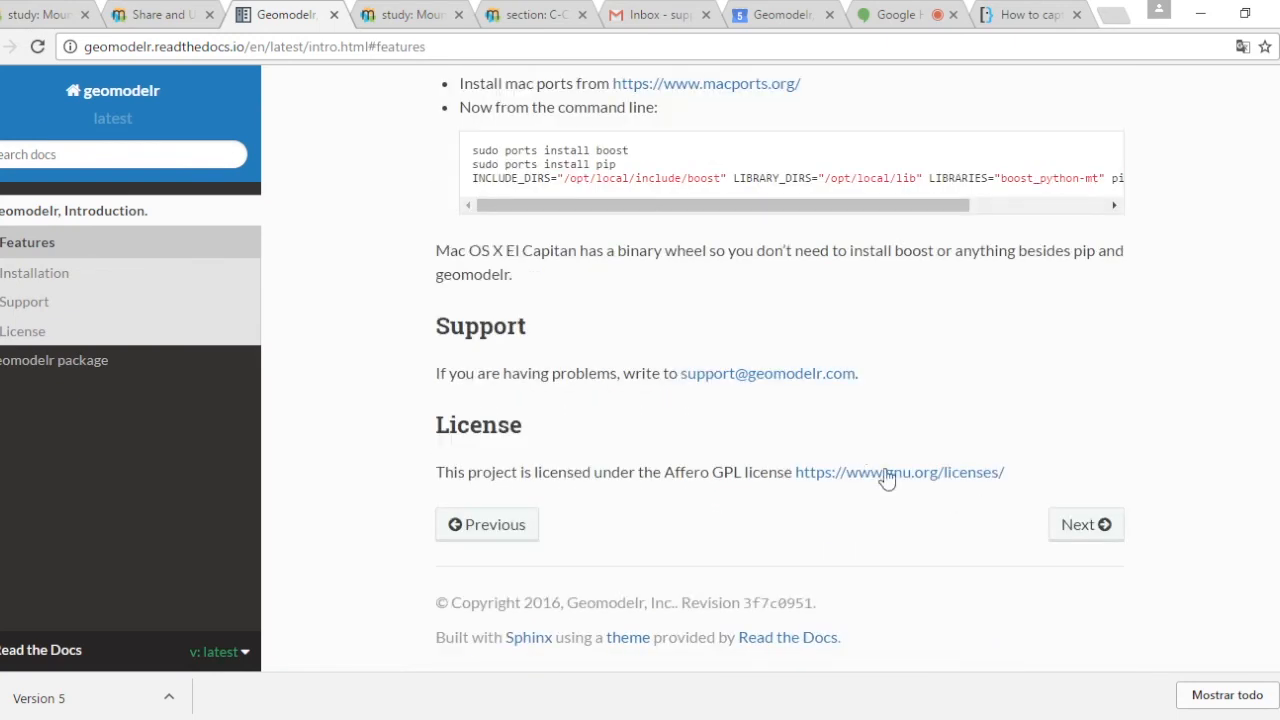
scroll(886, 477, up, 5)
scroll(895, 467, up, 8)
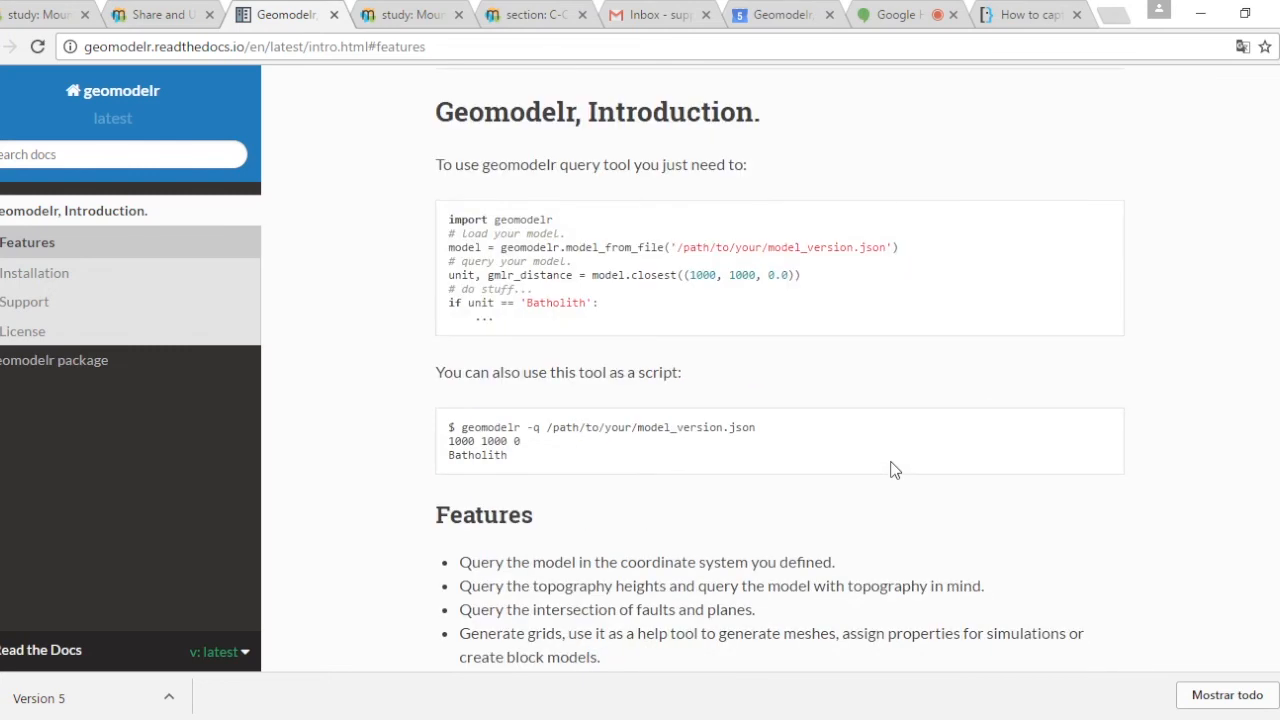
- Open the geomodelr package reference page and look through its function descriptions down to the height function
click(107, 100)
click(77, 242)
scroll(437, 429, down, 20)
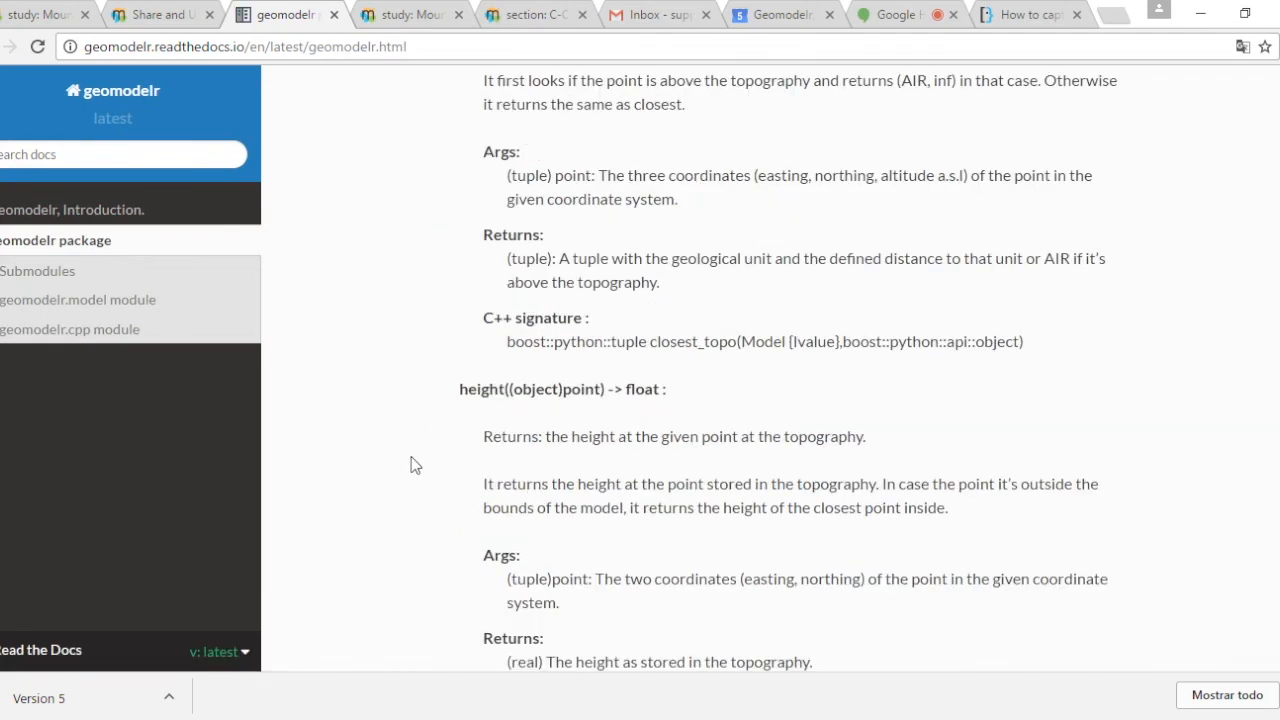
- Switch to the Google Hangouts call and place the cursor in the group chat's message field
click(137, 15)
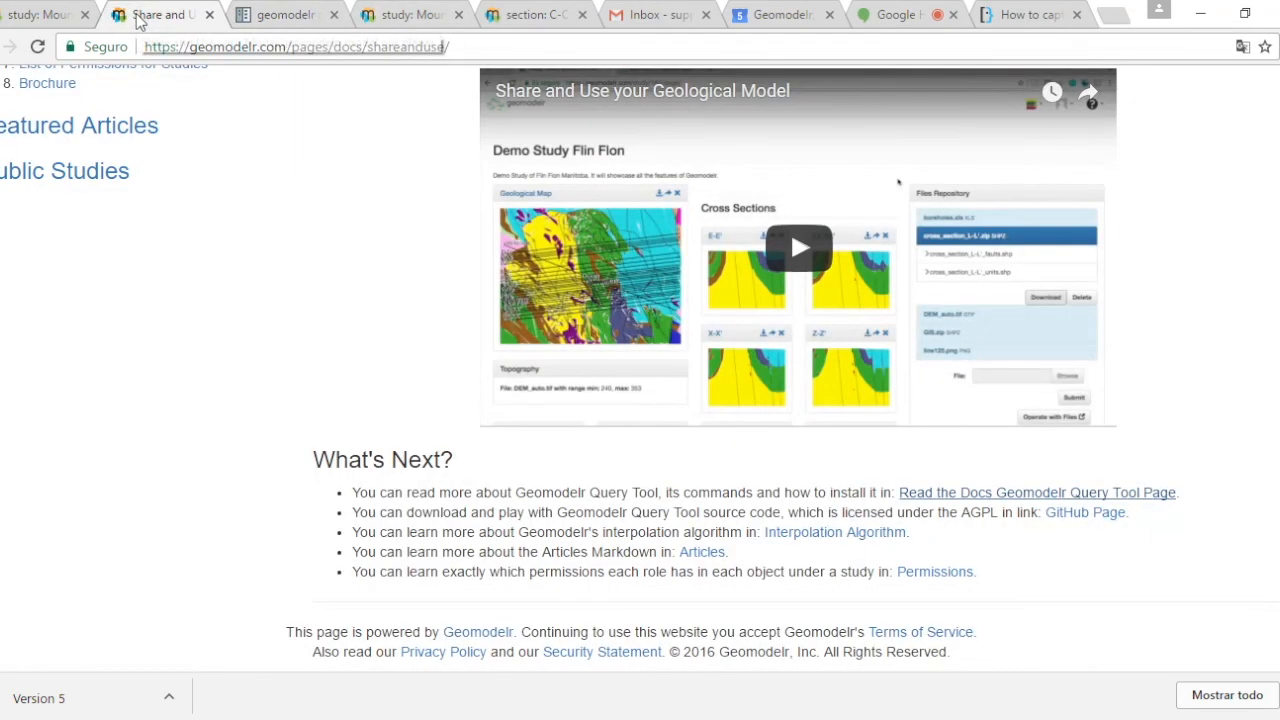
click(770, 15)
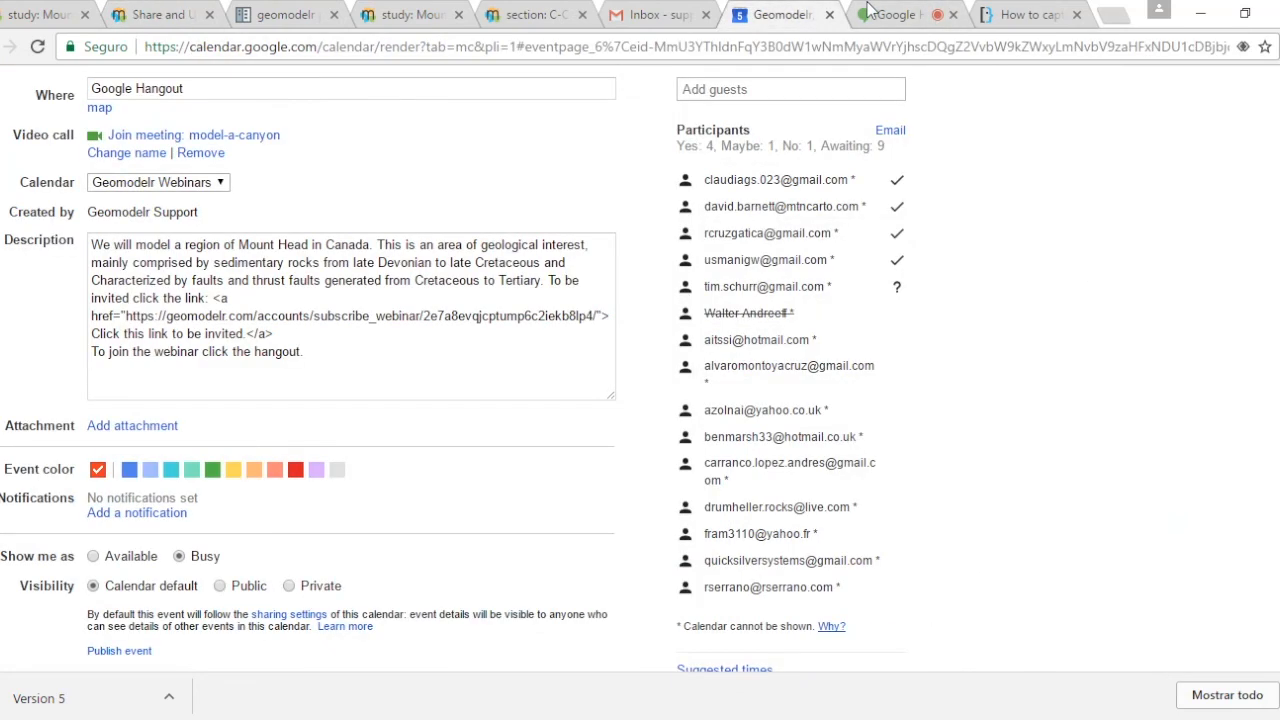
click(890, 15)
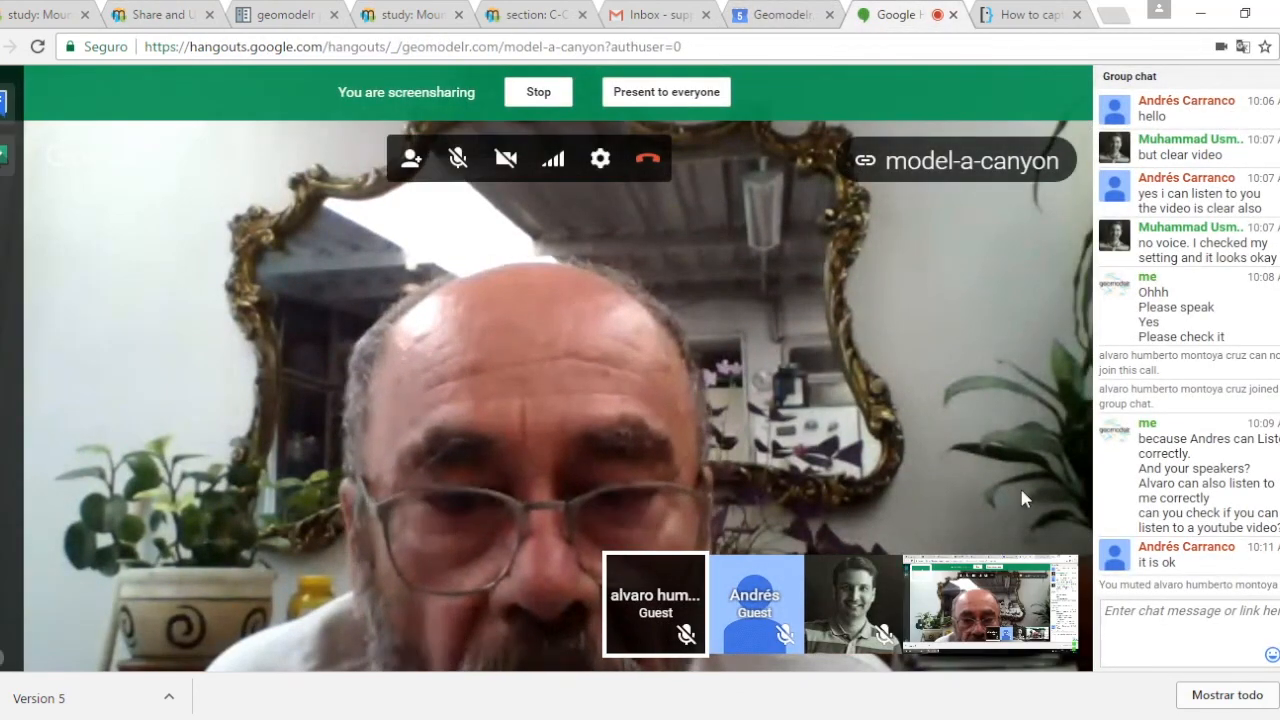
click(1177, 634)
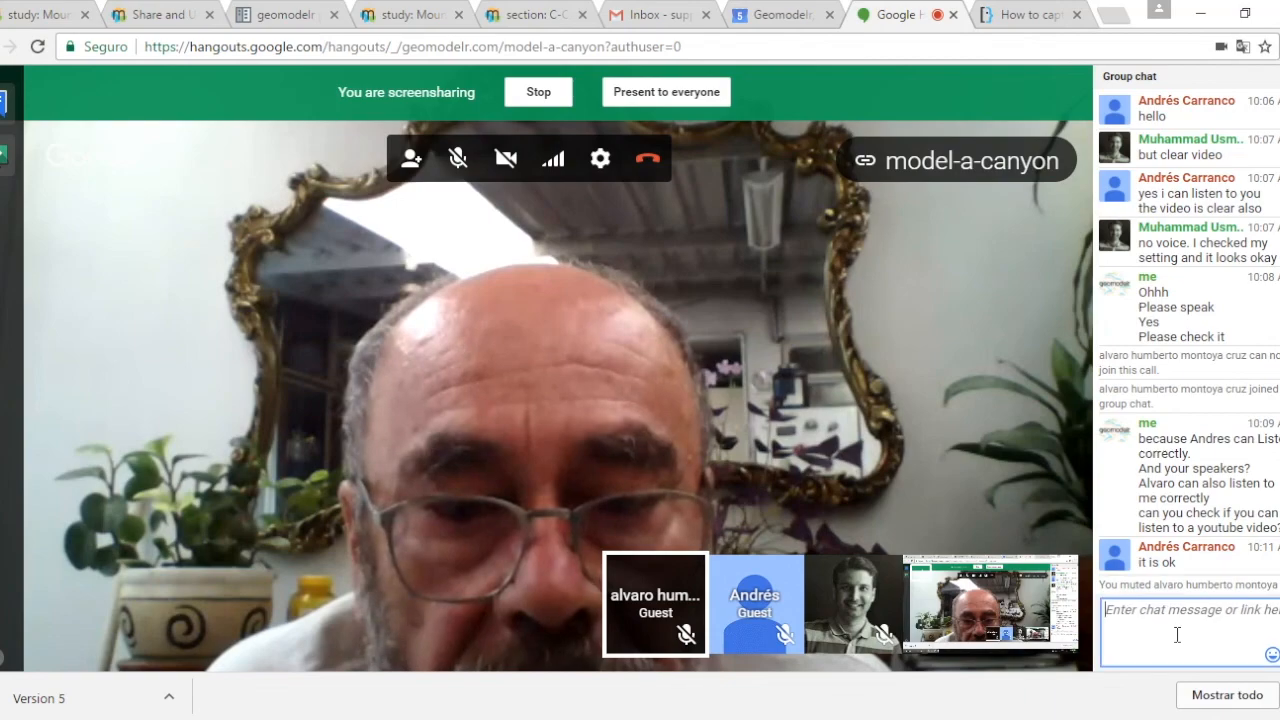